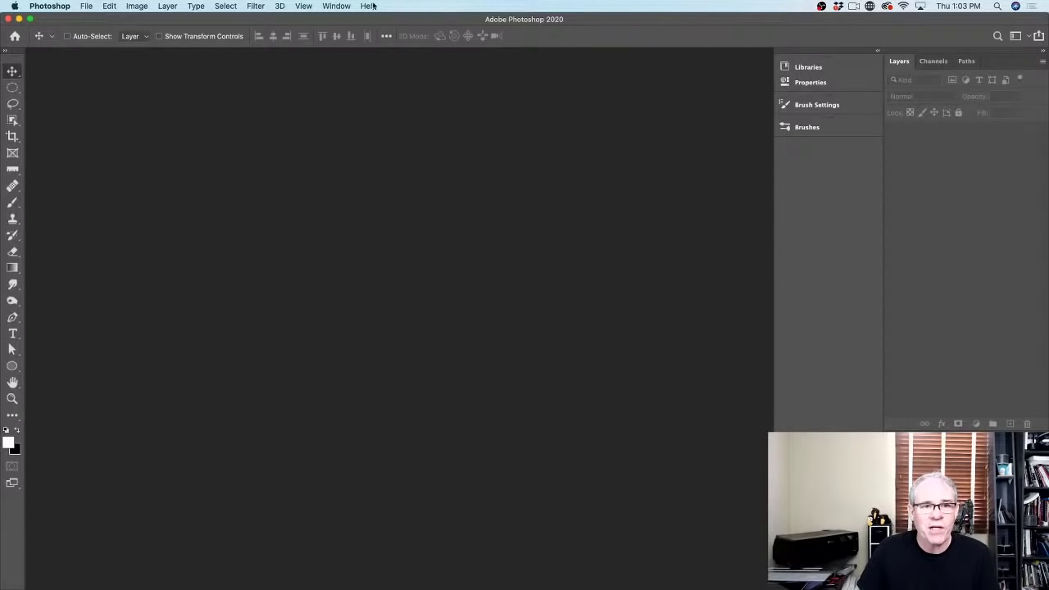
Open the recent file cyberpunk.psd and enlarge the composite for a closer look
{"action": "left_click", "coordinate": [87, 7]}
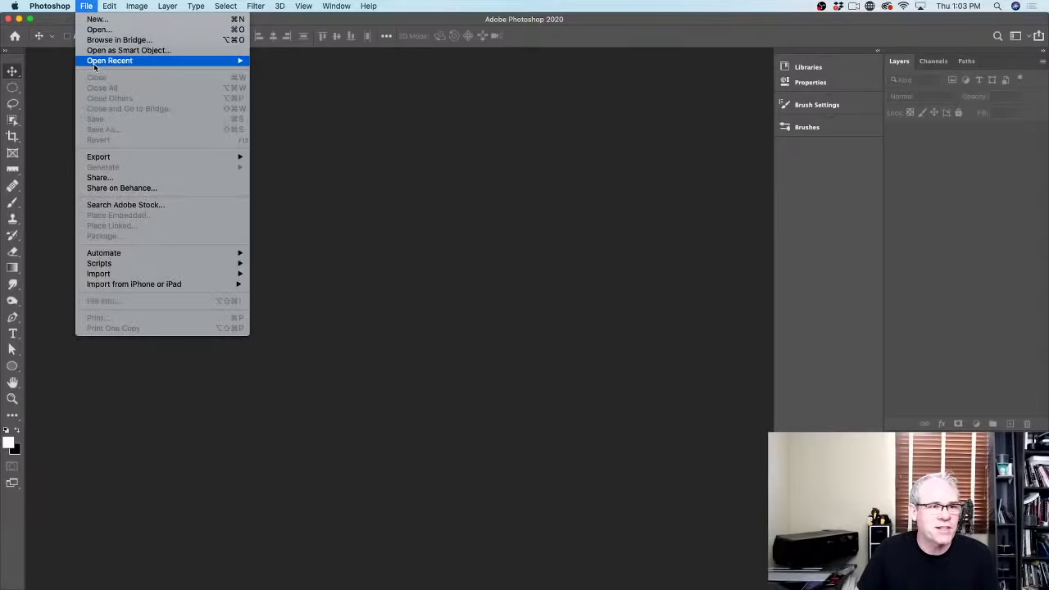
{"action": "mouse_move", "coordinate": [96, 64]}
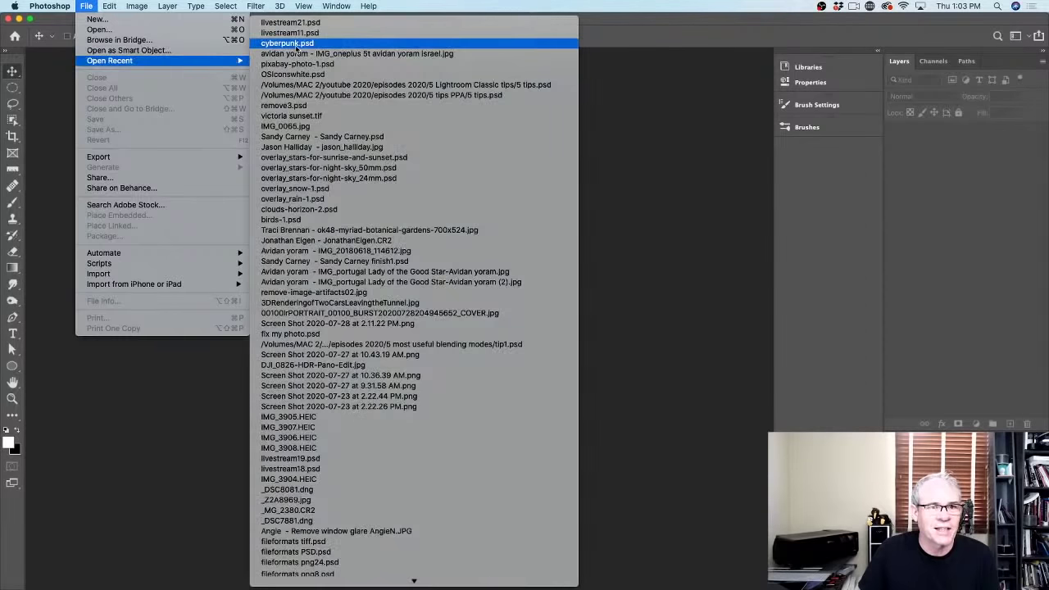
{"action": "left_click", "coordinate": [287, 43]}
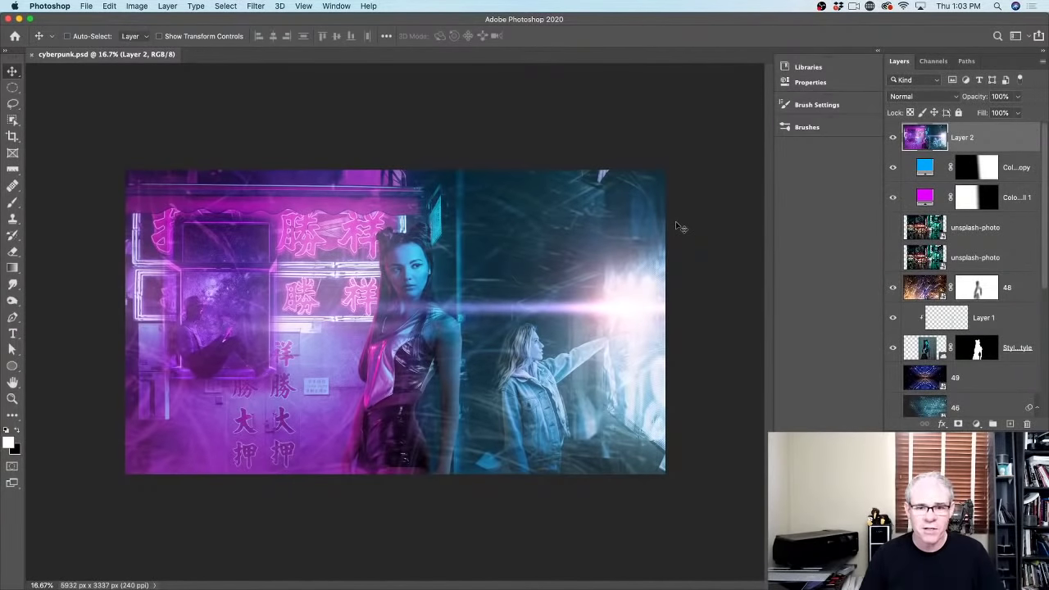
{"action": "scroll", "coordinate": [665, 224], "scroll_direction": "up", "scroll_amount": 2}
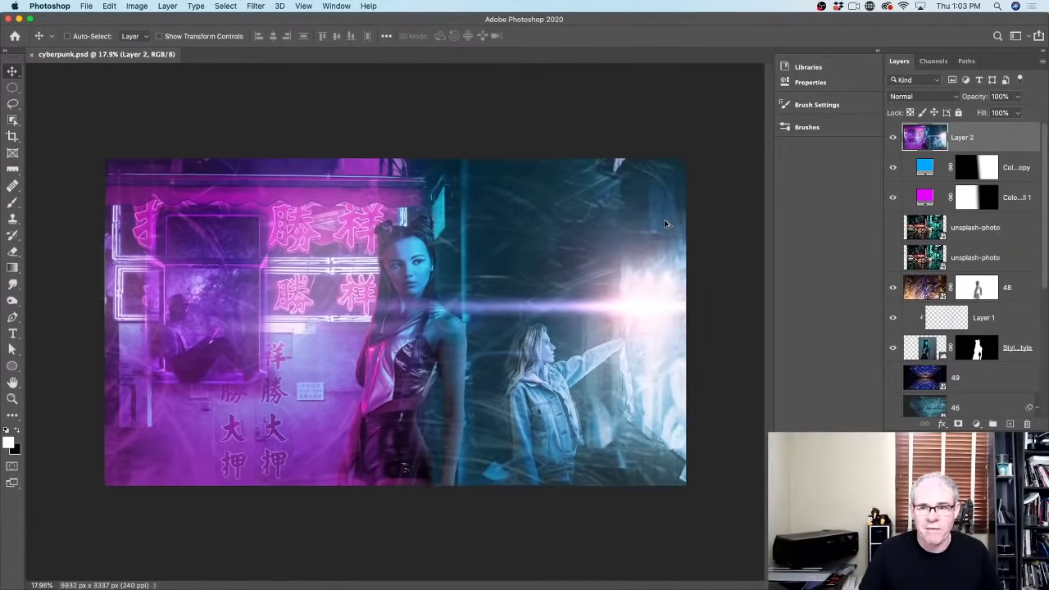
{"action": "scroll", "coordinate": [665, 223], "scroll_direction": "up", "scroll_amount": 2}
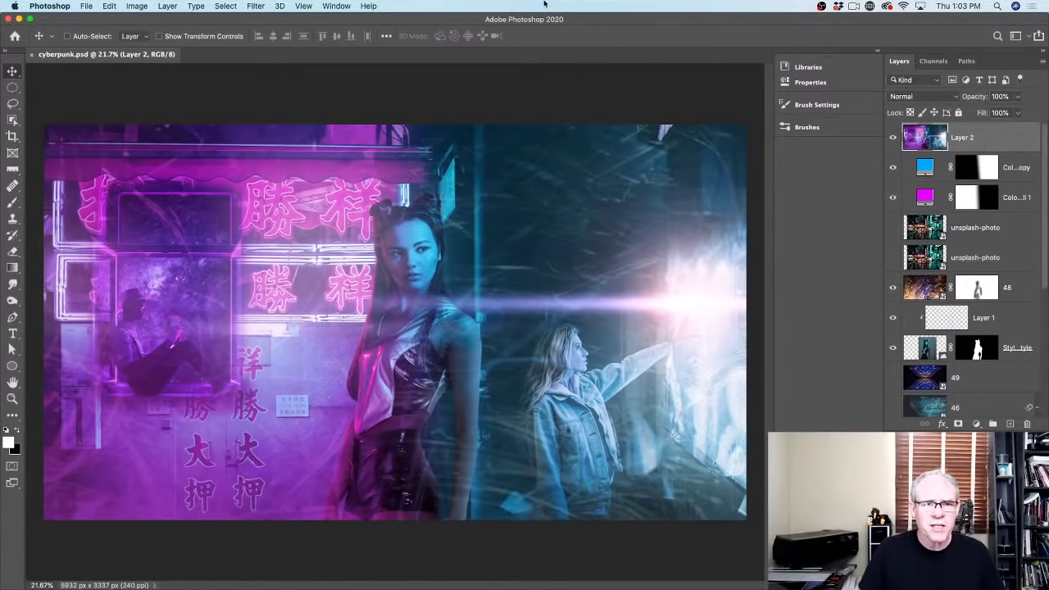
Open the Free Stock Search extension
{"action": "left_click", "coordinate": [335, 7]}
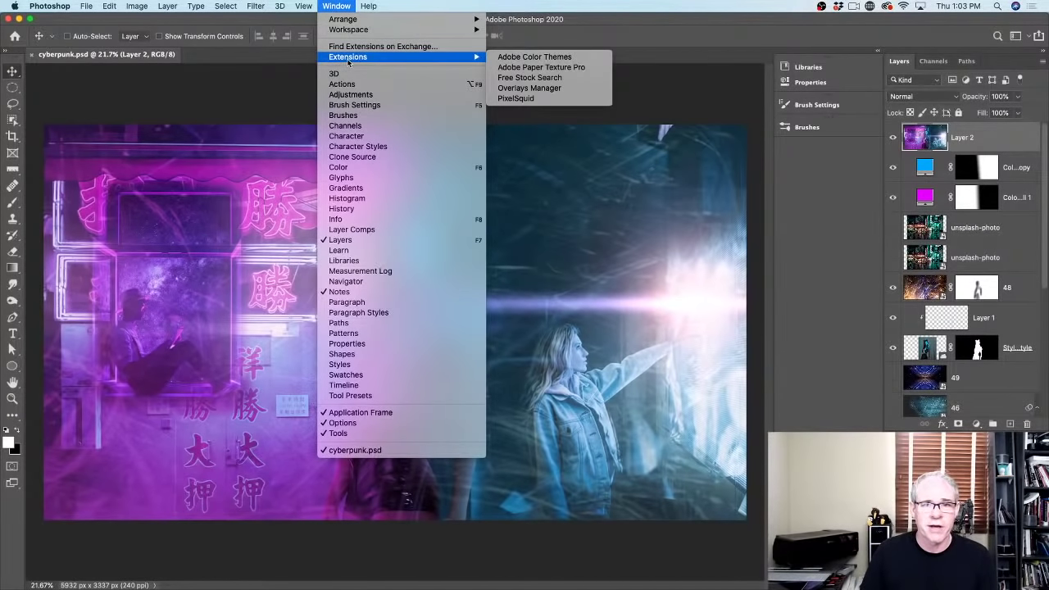
{"action": "mouse_move", "coordinate": [443, 59]}
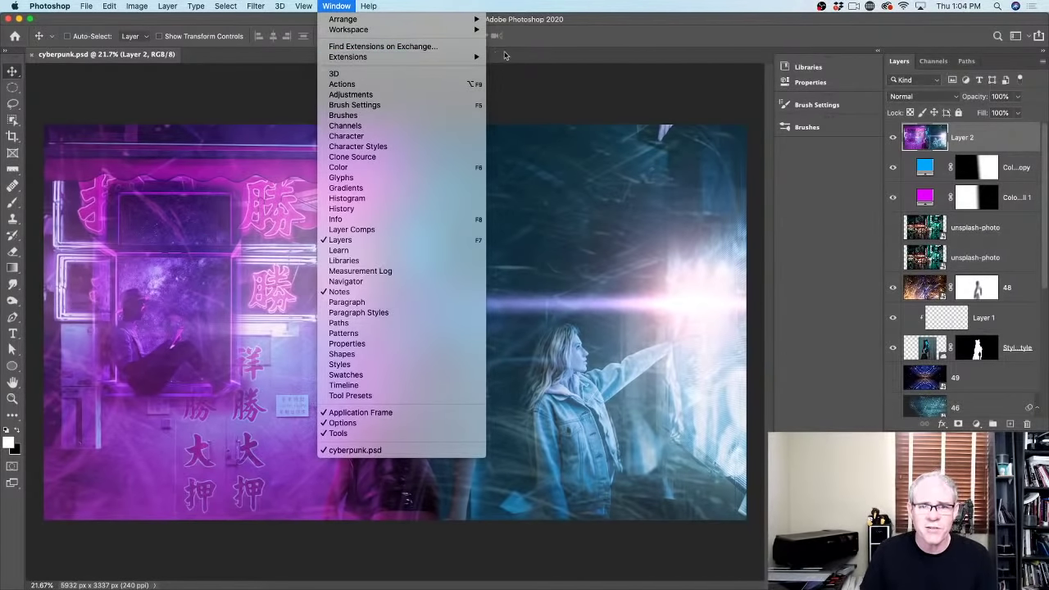
{"action": "left_click", "coordinate": [576, 79]}
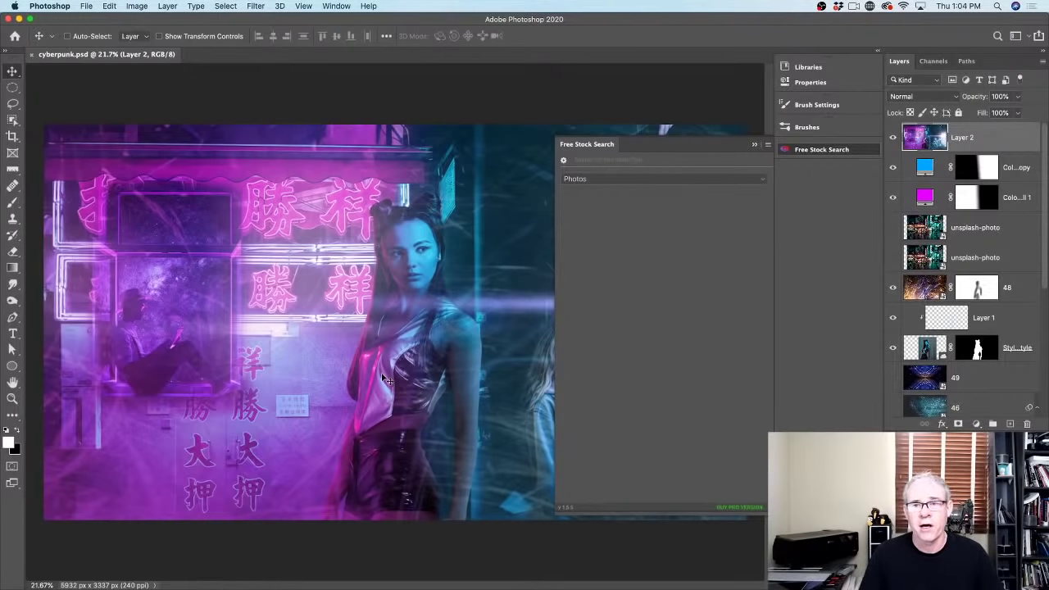
Search the free stock photos for "cyberpunk"
{"action": "left_click", "coordinate": [598, 160]}
{"action": "type", "text": "cyberp"}
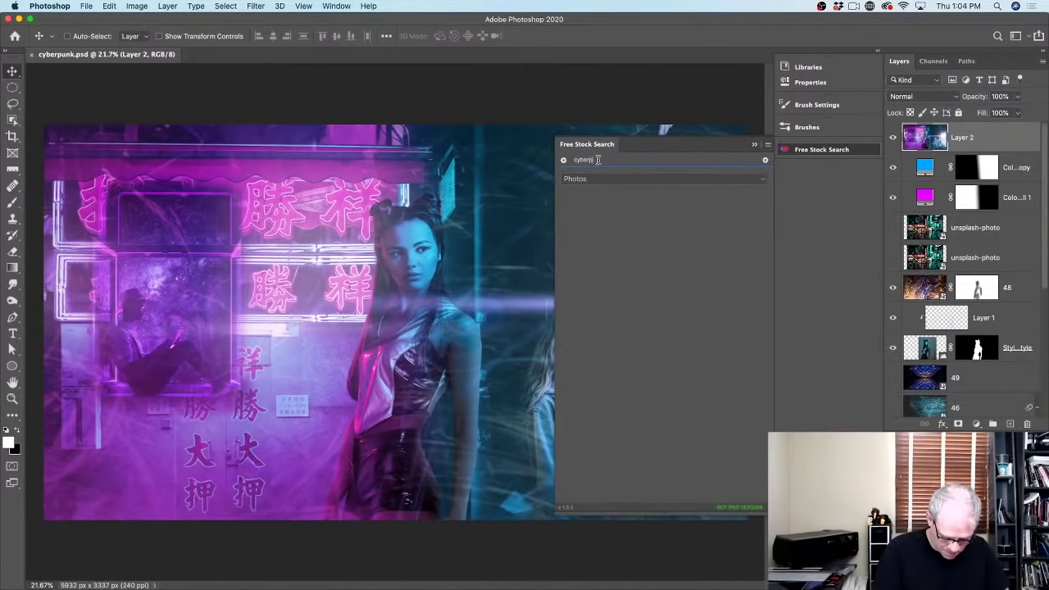
{"action": "type", "text": "unk"}
{"action": "key", "text": "Return"}
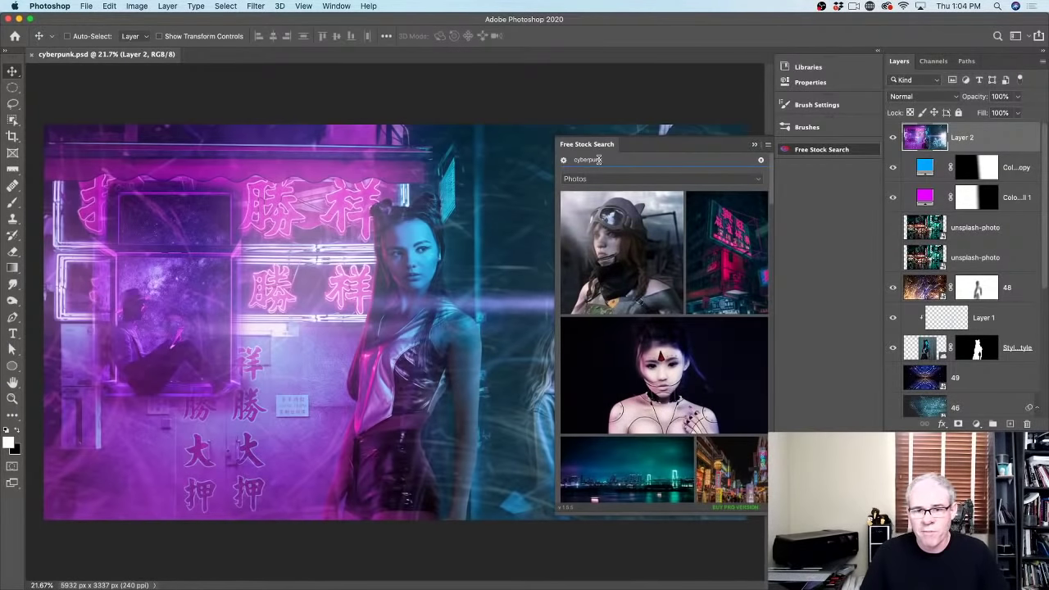
Close cyberpunk.psd and open the stock photo of the pink and teal neon-sign storefront as a new document
{"action": "mouse_move", "coordinate": [582, 242]}
{"action": "scroll", "coordinate": [680, 283], "scroll_direction": "down", "scroll_amount": 10}
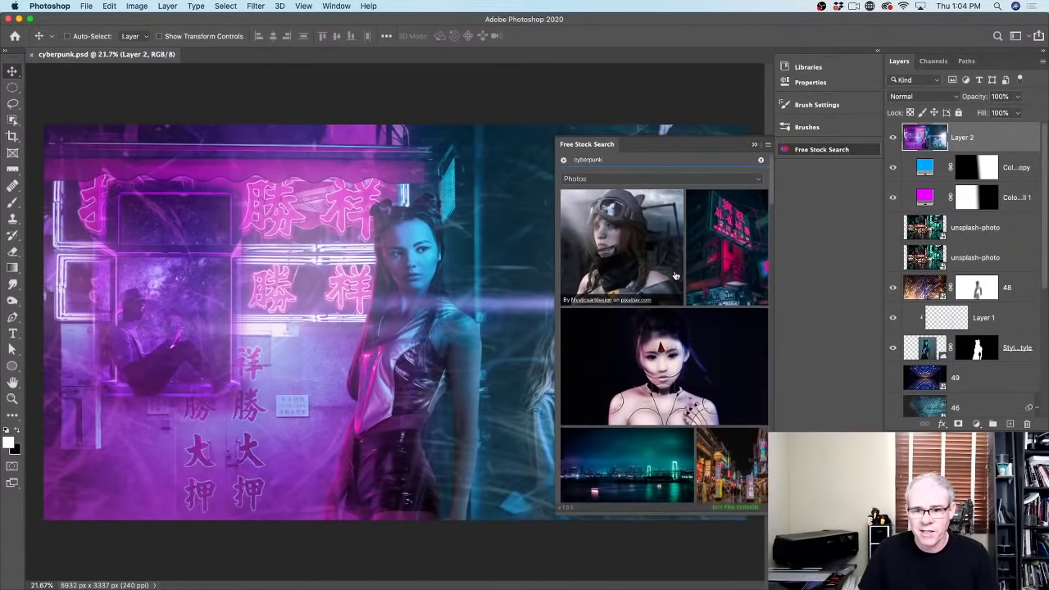
{"action": "scroll", "coordinate": [692, 295], "scroll_direction": "down", "scroll_amount": 15}
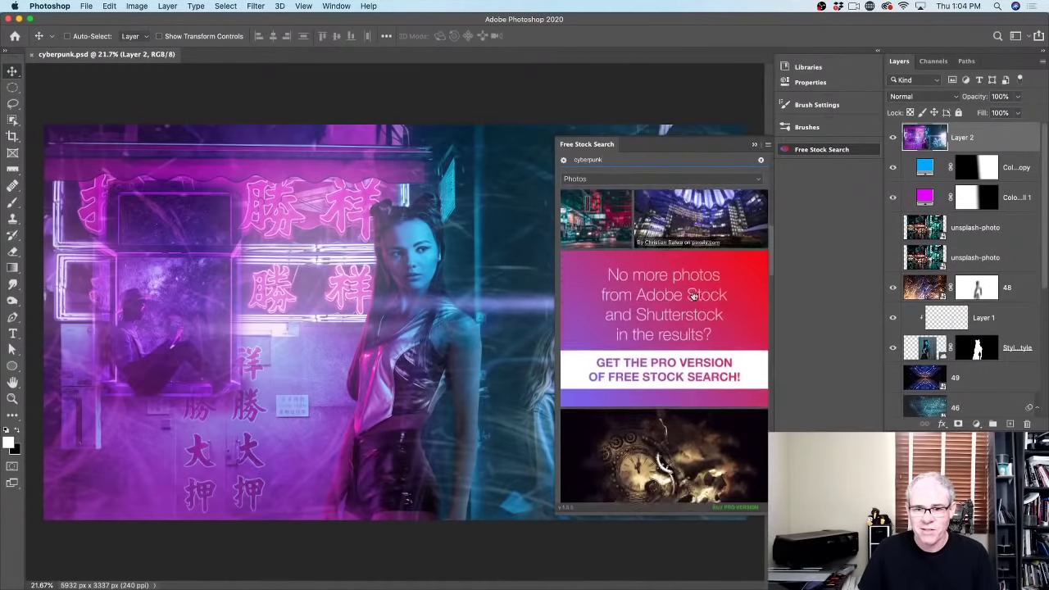
{"action": "scroll", "coordinate": [687, 353], "scroll_direction": "up", "scroll_amount": 3}
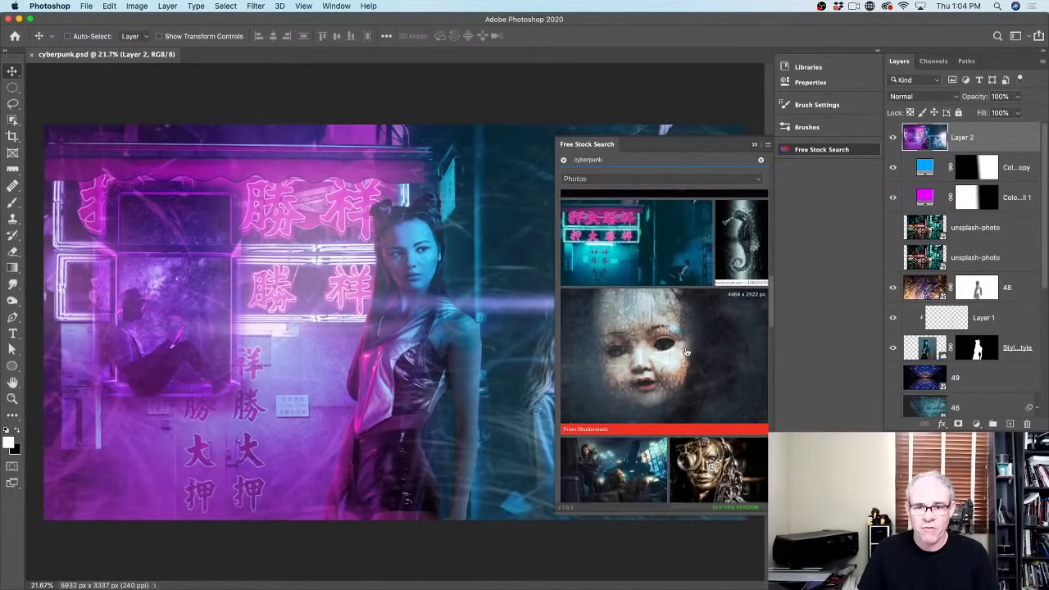
{"action": "mouse_move", "coordinate": [613, 236]}
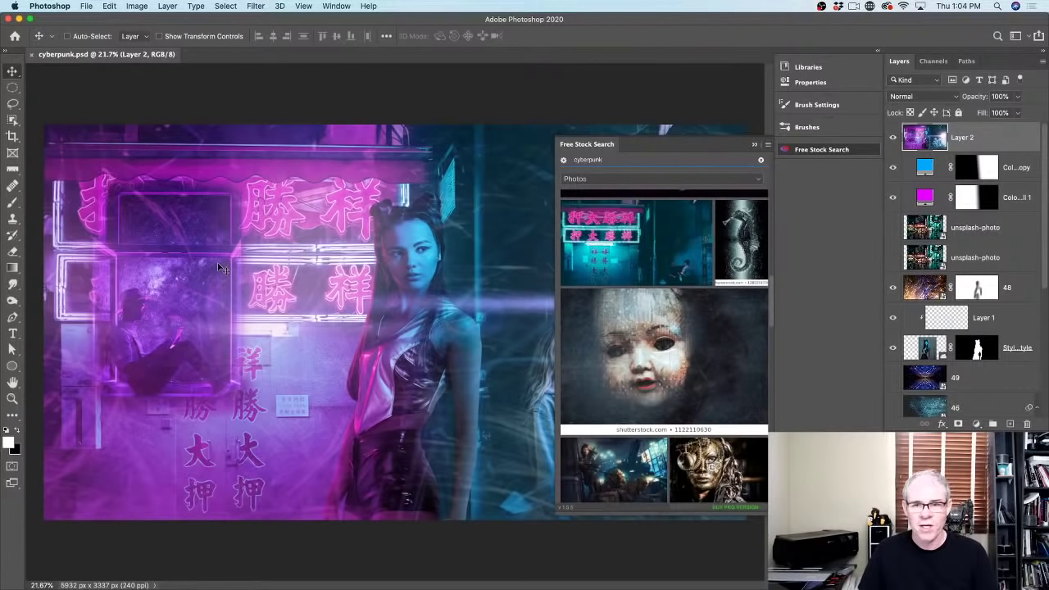
{"action": "left_click", "coordinate": [31, 57]}
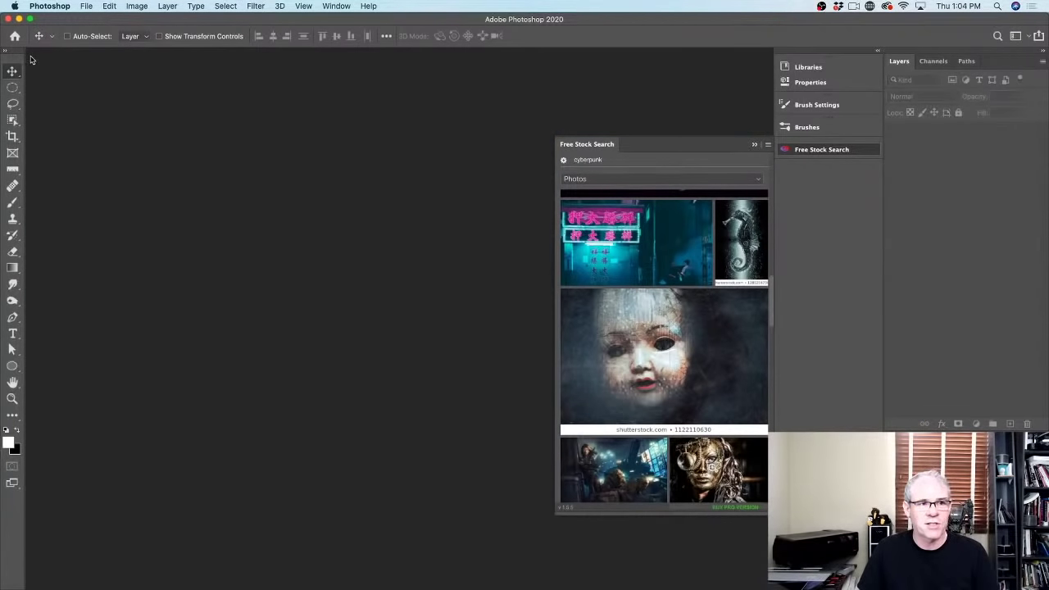
{"action": "mouse_move", "coordinate": [662, 246]}
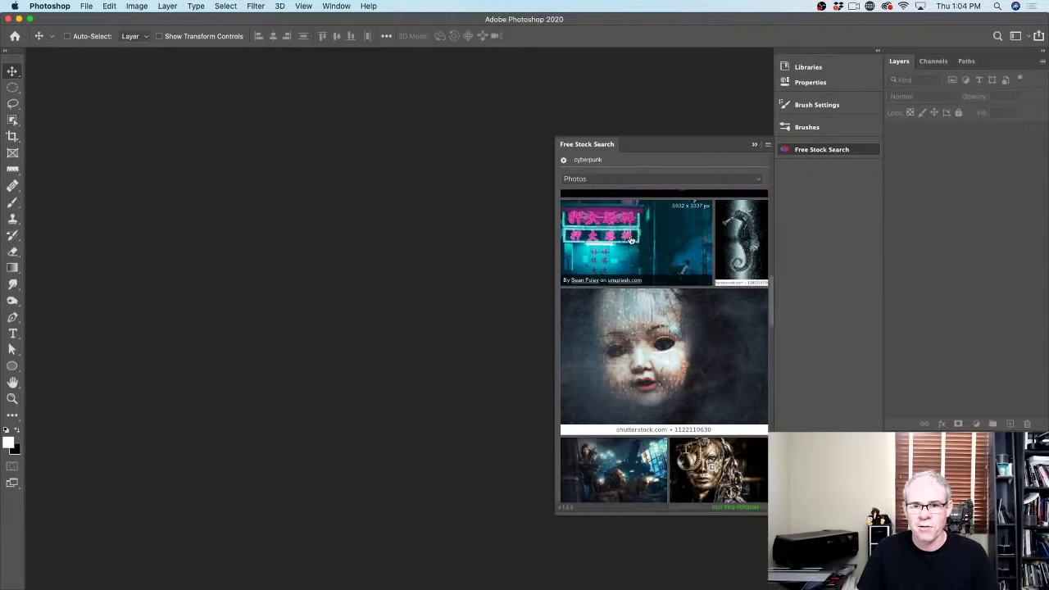
{"action": "left_click", "coordinate": [631, 238]}
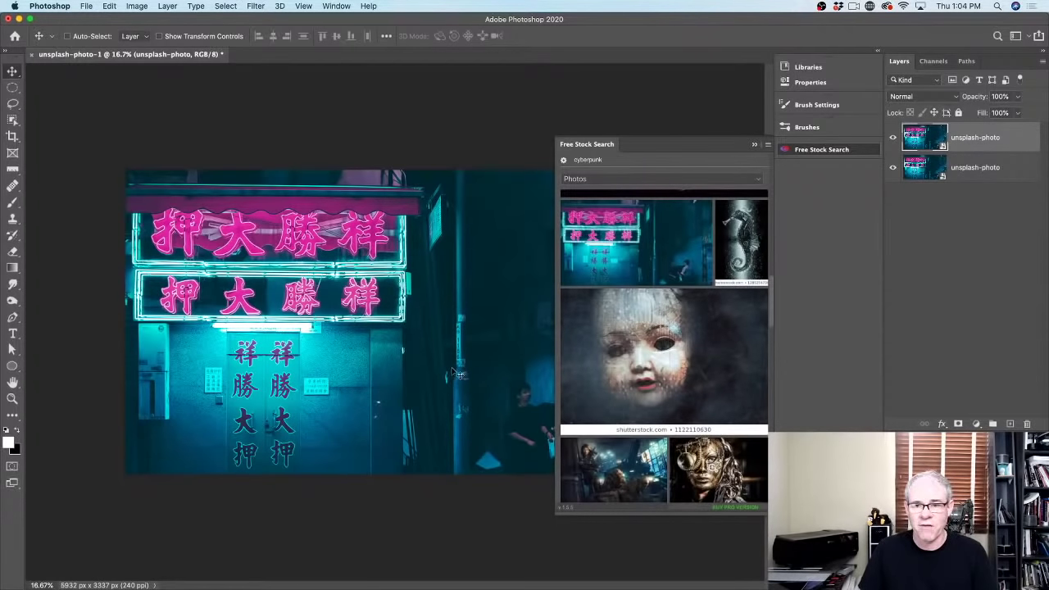
Examine the other cyberpunk photos in the stock search results and return to the first ones
{"action": "scroll", "coordinate": [670, 306], "scroll_direction": "down", "scroll_amount": 2}
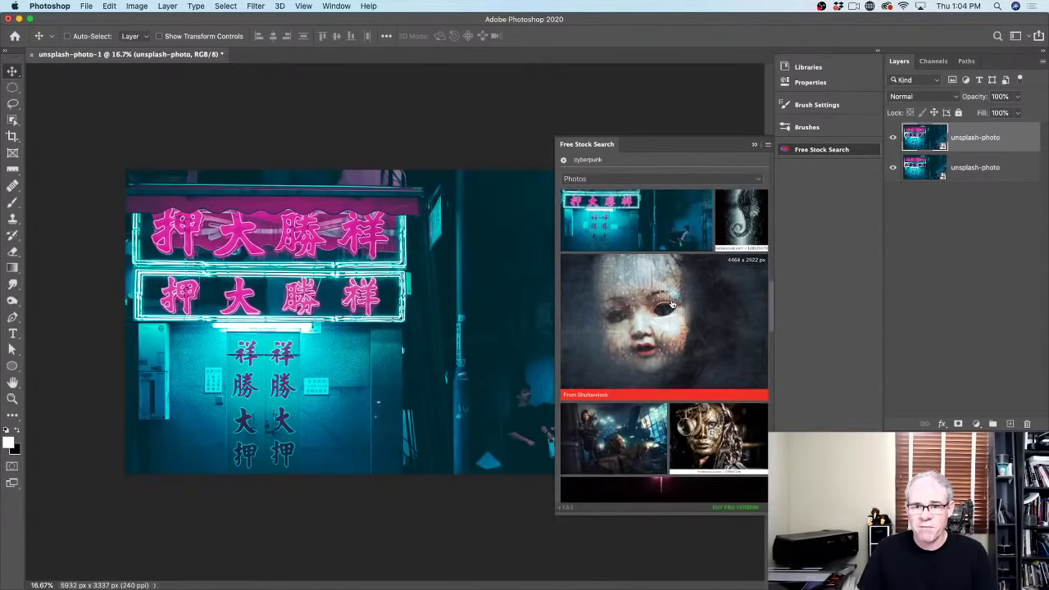
{"action": "scroll", "coordinate": [721, 246], "scroll_direction": "up", "scroll_amount": 2}
{"action": "scroll", "coordinate": [697, 295], "scroll_direction": "down", "scroll_amount": 3}
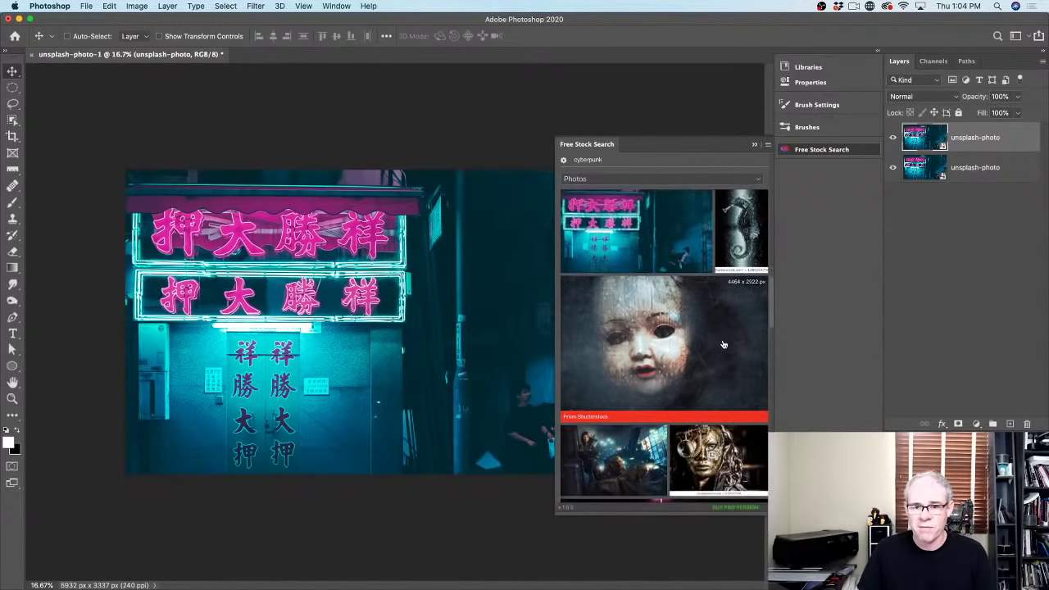
{"action": "scroll", "coordinate": [602, 373], "scroll_direction": "down", "scroll_amount": 3}
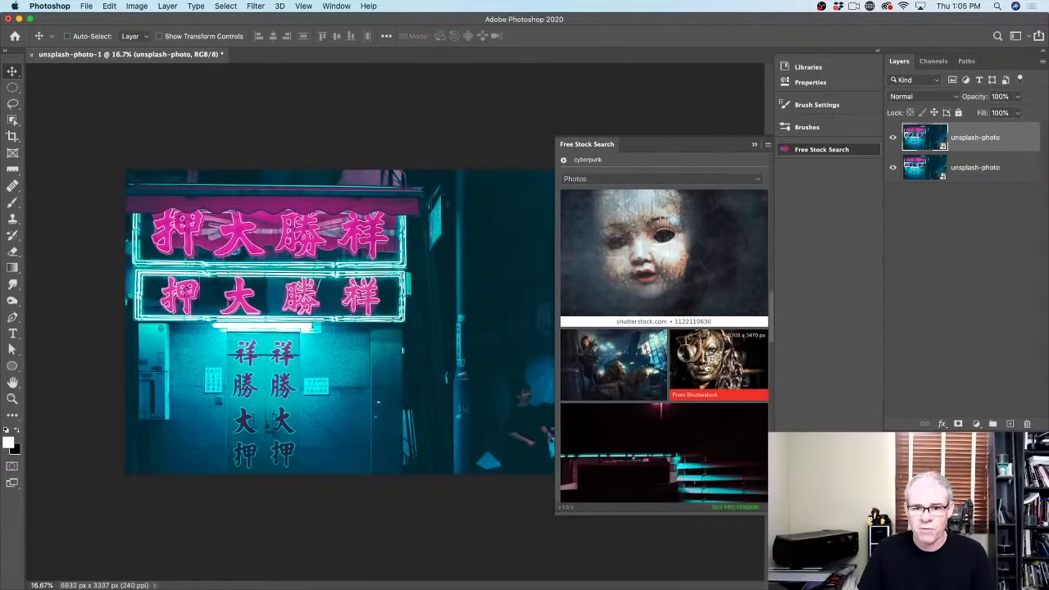
{"action": "scroll", "coordinate": [598, 381], "scroll_direction": "down", "scroll_amount": 3}
{"action": "scroll", "coordinate": [631, 295], "scroll_direction": "down", "scroll_amount": 5}
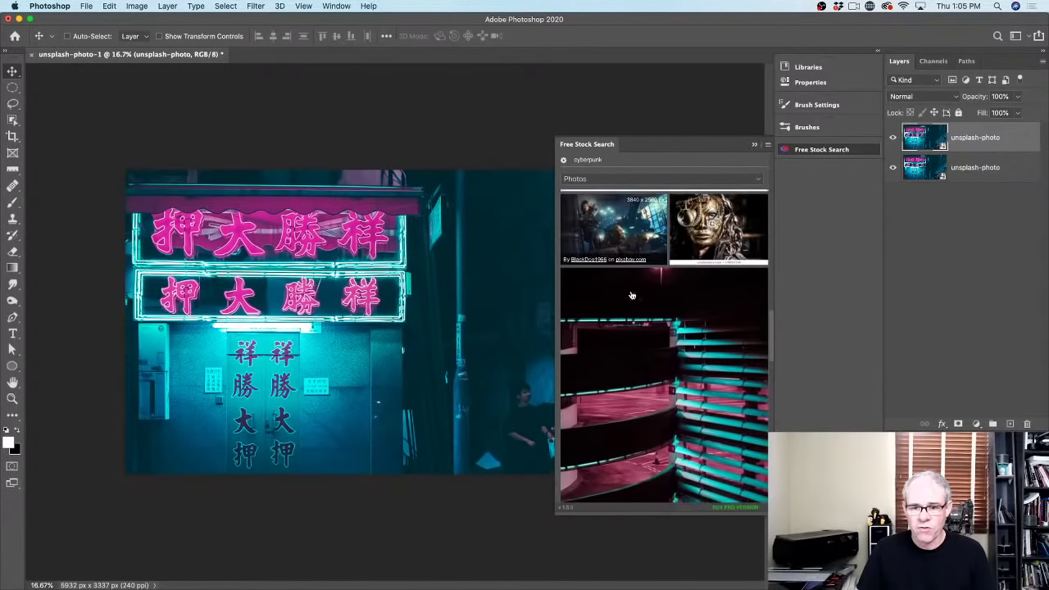
{"action": "scroll", "coordinate": [623, 328], "scroll_direction": "down", "scroll_amount": 5}
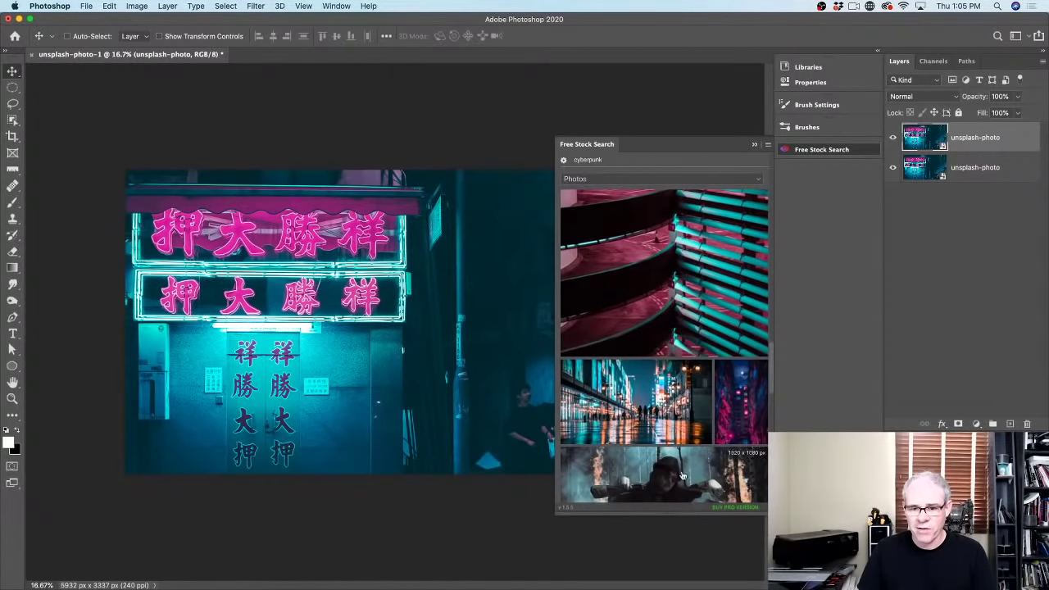
{"action": "scroll", "coordinate": [696, 357], "scroll_direction": "up", "scroll_amount": 10}
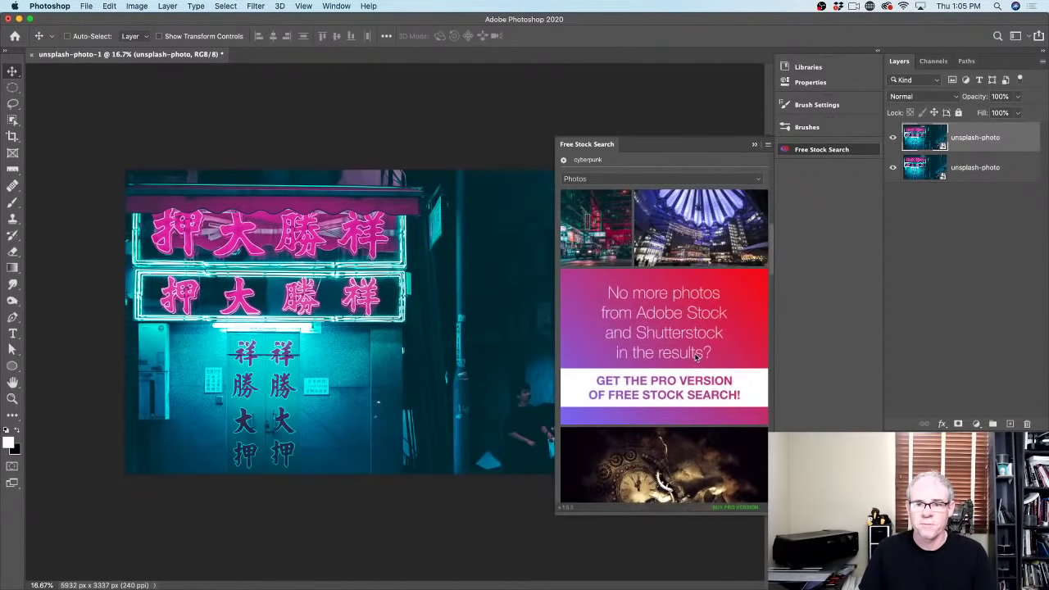
{"action": "scroll", "coordinate": [696, 357], "scroll_direction": "up", "scroll_amount": 5}
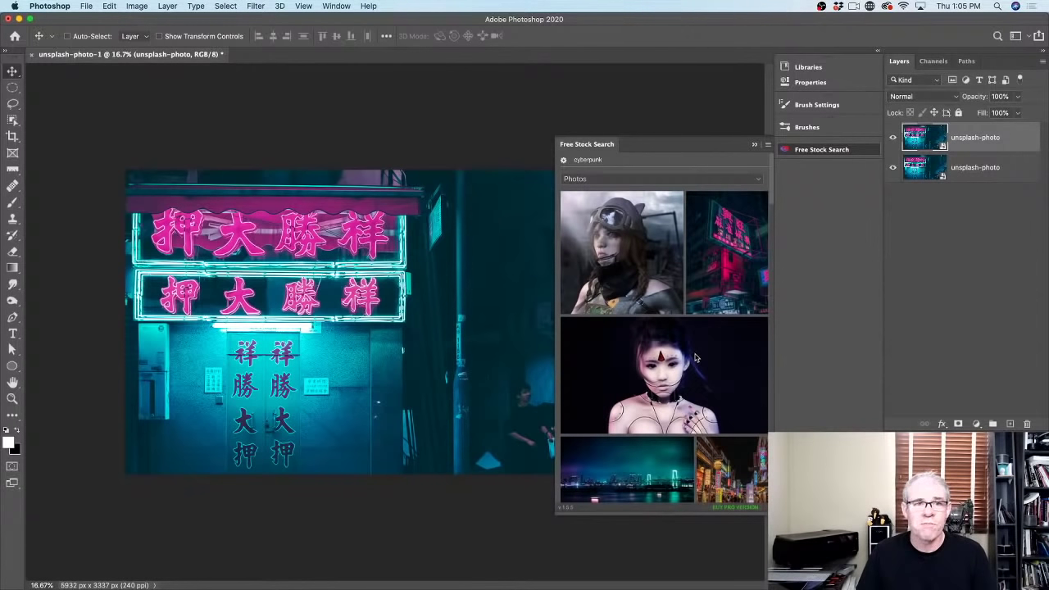
Find extensions on Adobe Exchange in Safari and reposition the browser window so the page fits on screen
{"action": "left_click", "coordinate": [334, 6]}
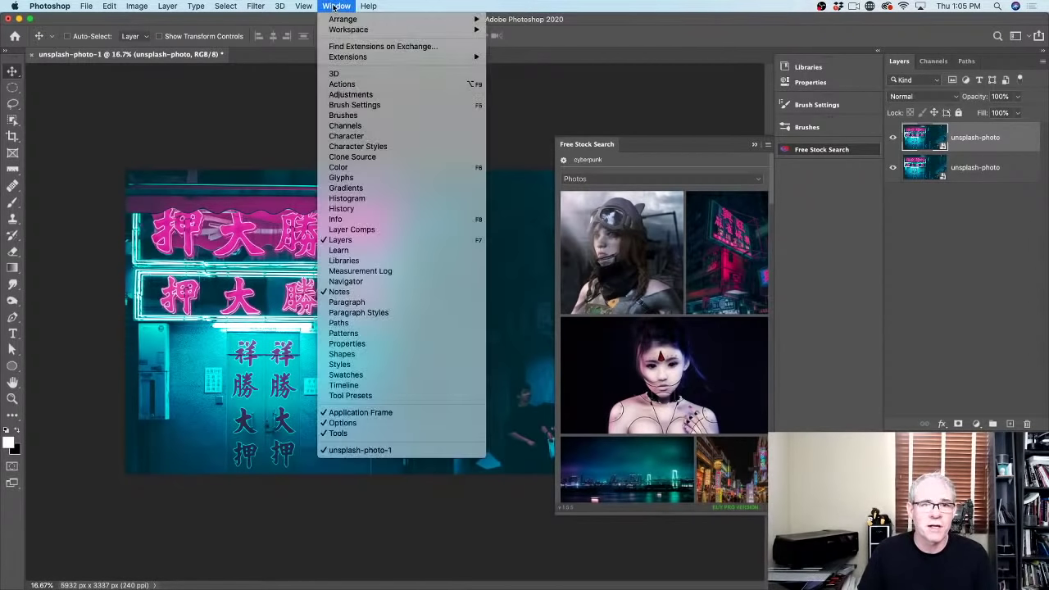
{"action": "left_click", "coordinate": [345, 48]}
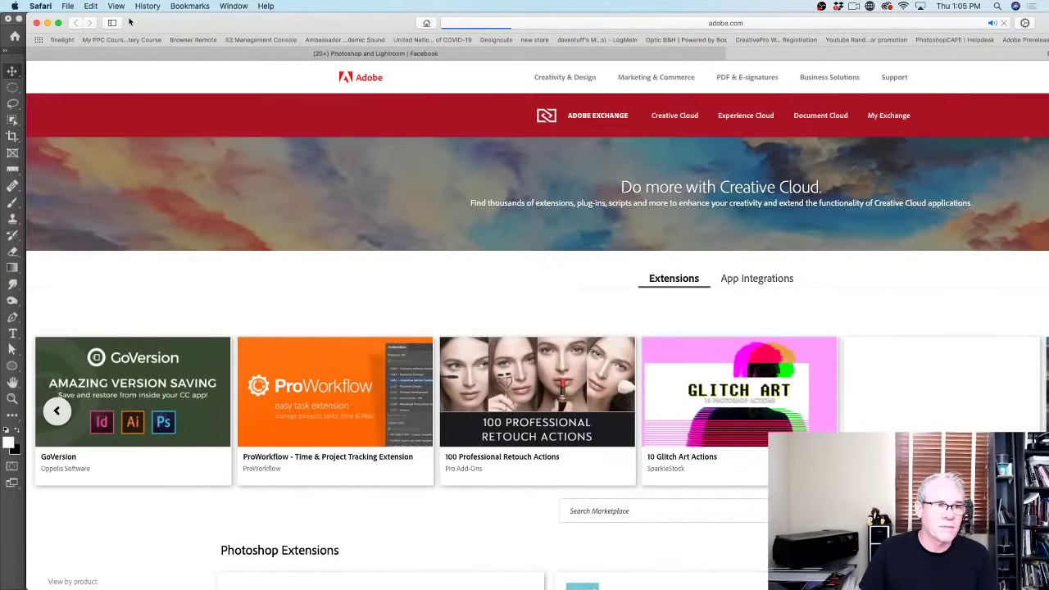
{"action": "left_click_drag", "start_coordinate": [129, 23], "coordinate": [110, 14]}
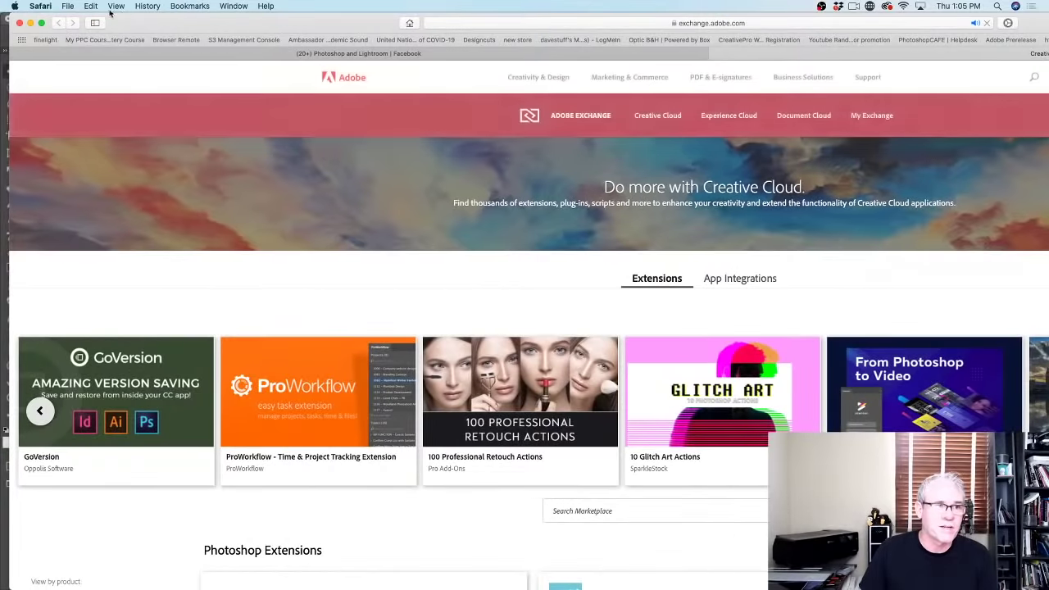
{"action": "left_click_drag", "start_coordinate": [12, 14], "coordinate": [127, 13]}
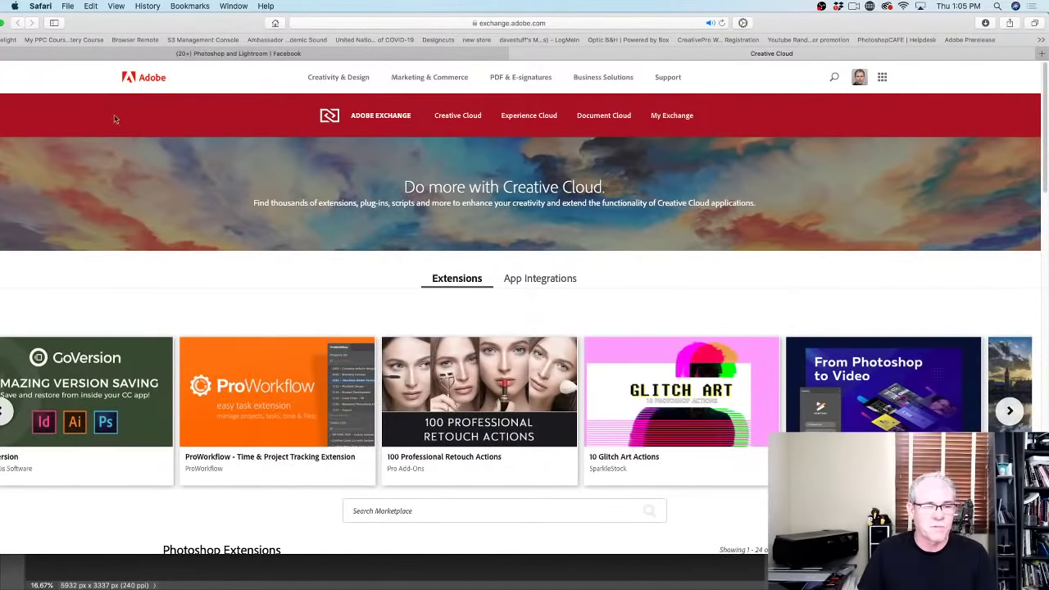
{"action": "left_click_drag", "start_coordinate": [3, 26], "coordinate": [36, 26]}
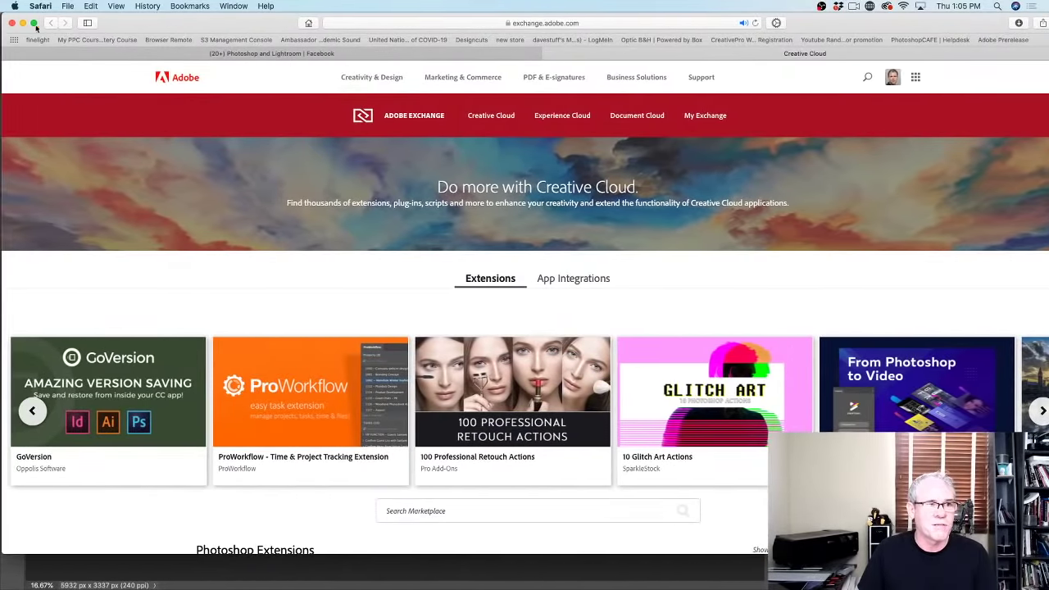
{"action": "mouse_move", "coordinate": [34, 23]}
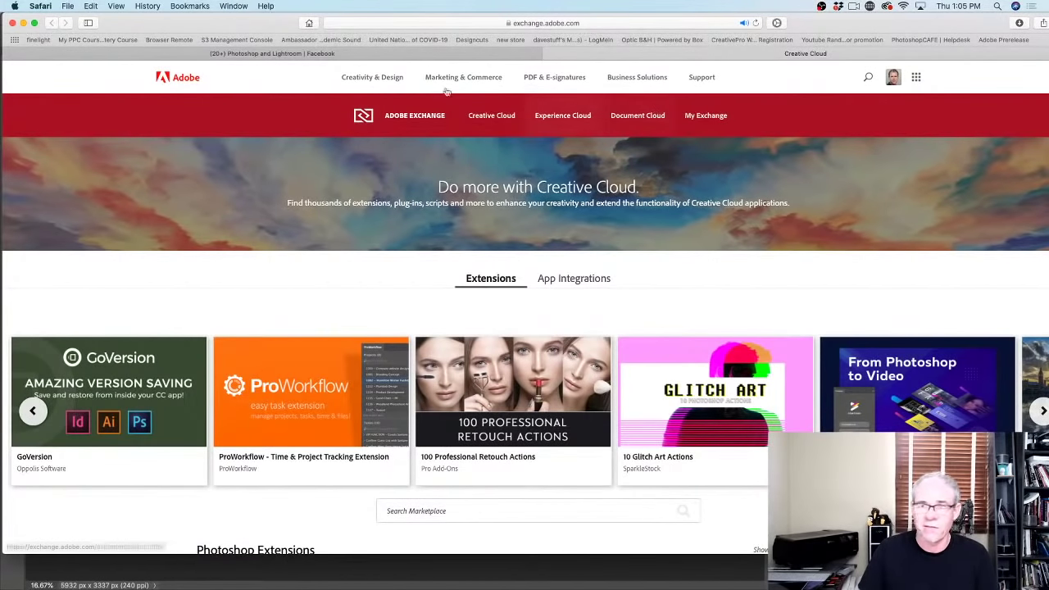
{"action": "mouse_move", "coordinate": [152, 31]}
{"action": "left_mouse_down"}
{"action": "mouse_move", "coordinate": [209, 70]}
{"action": "mouse_move", "coordinate": [146, 25]}
{"action": "left_mouse_up"}
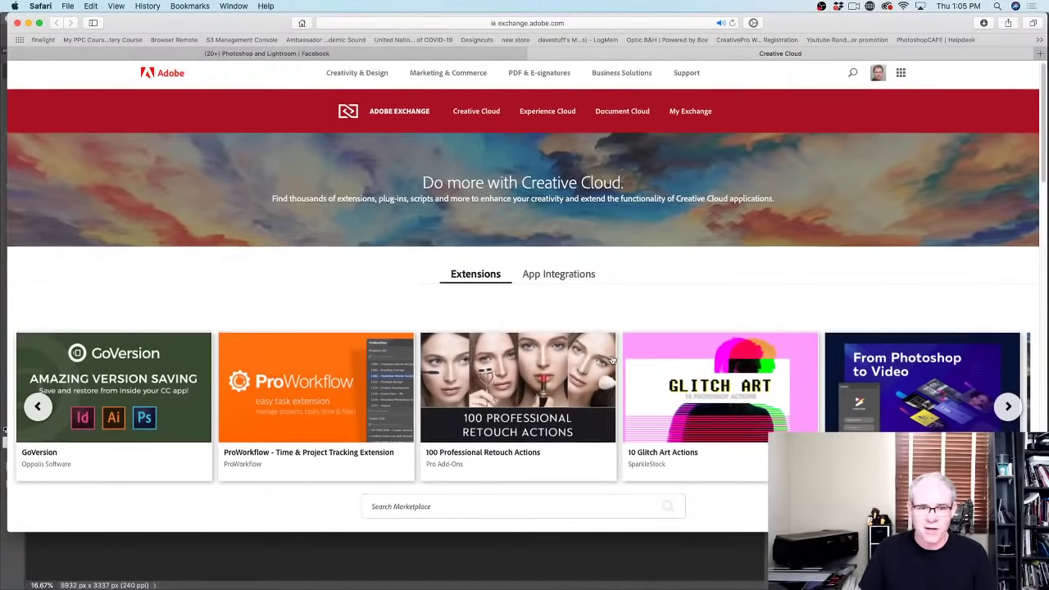
Examine the Photoshop extensions listed on Adobe Exchange, including the Free Stock Search entry
{"action": "scroll", "coordinate": [613, 365], "scroll_direction": "down", "scroll_amount": 5}
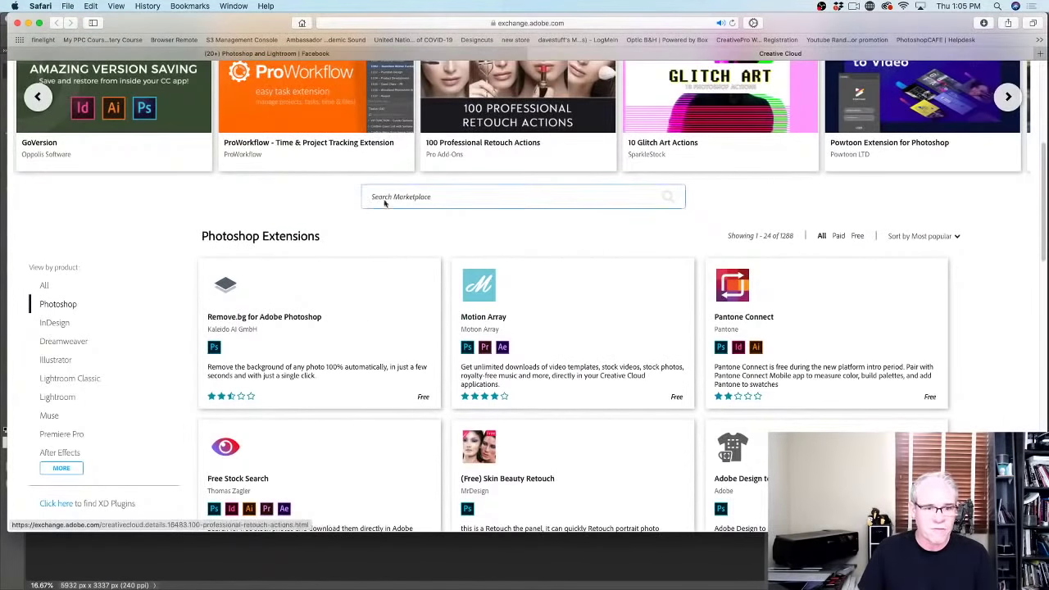
{"action": "scroll", "coordinate": [377, 204], "scroll_direction": "down", "scroll_amount": 2}
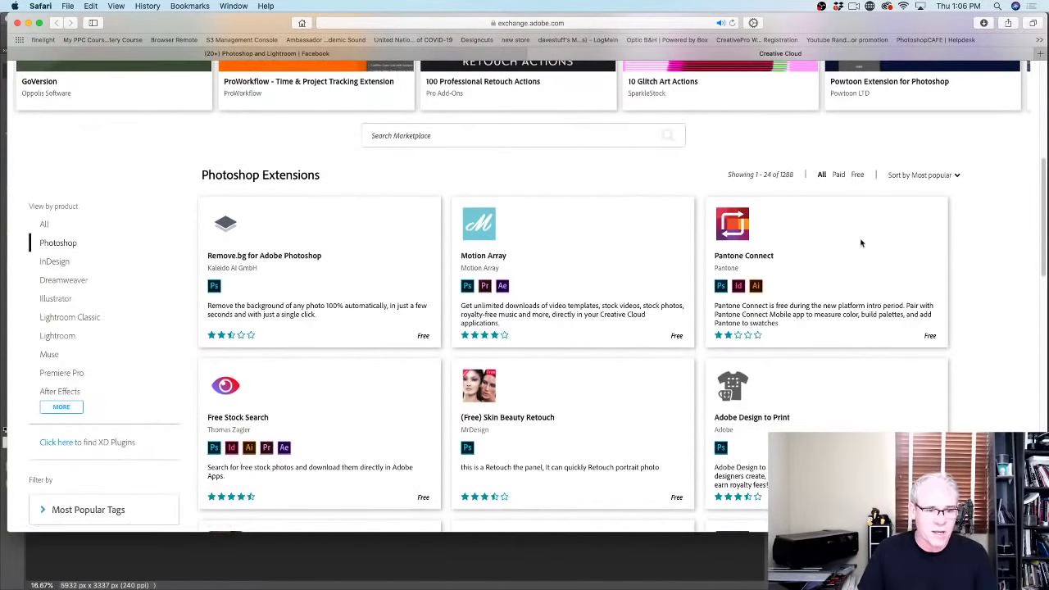
{"action": "scroll", "coordinate": [860, 246], "scroll_direction": "down", "scroll_amount": 2}
{"action": "scroll", "coordinate": [807, 310], "scroll_direction": "down", "scroll_amount": 3}
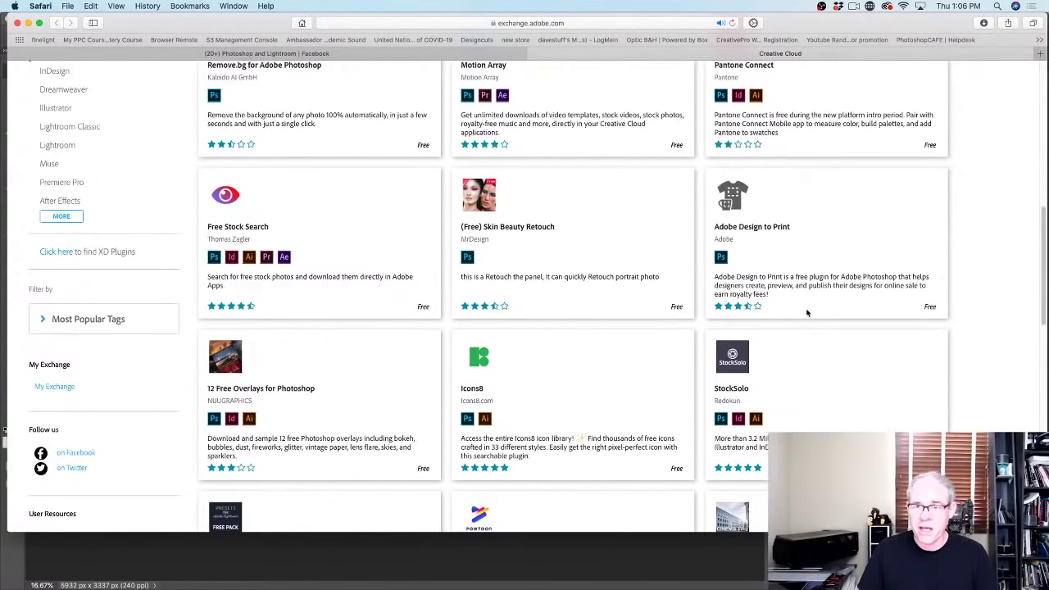
{"action": "scroll", "coordinate": [798, 369], "scroll_direction": "down", "scroll_amount": 1}
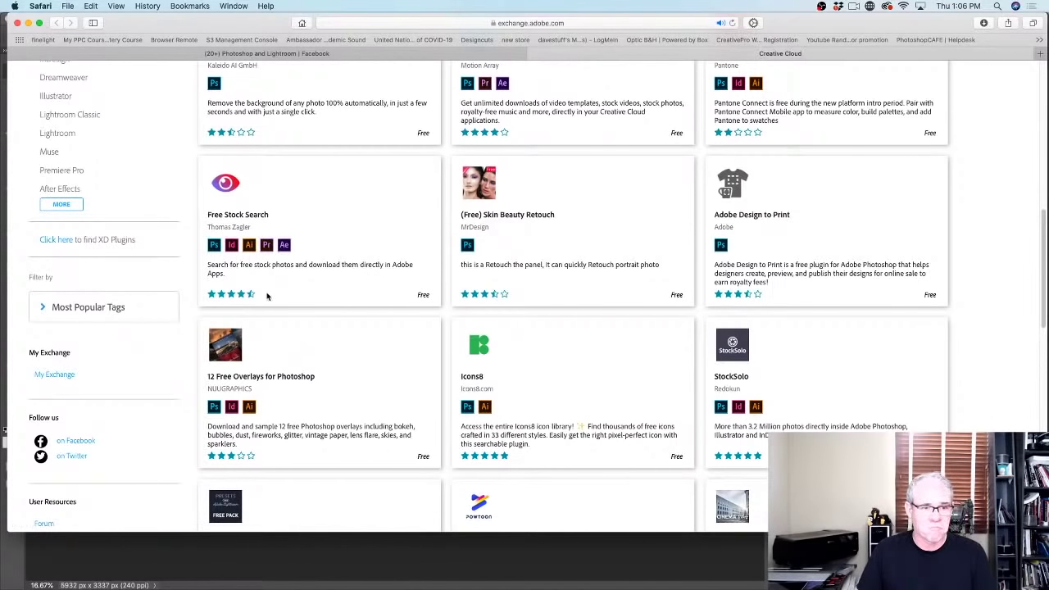
Open the Free Stock Search details page on Adobe Exchange, then close the page and switch back to Photoshop
{"action": "left_click", "coordinate": [249, 215]}
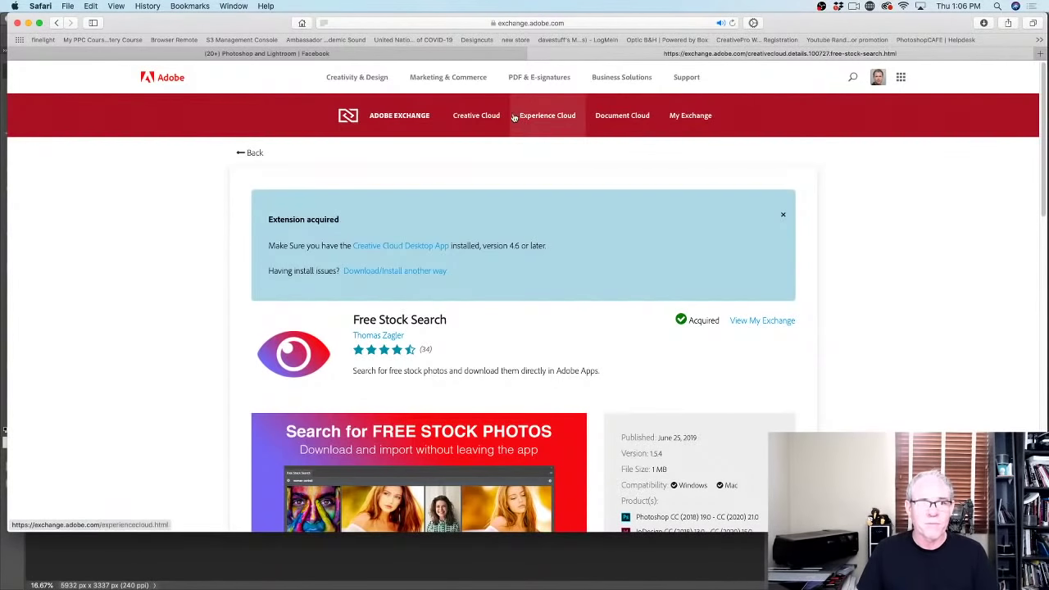
{"action": "key", "text": "super+w"}
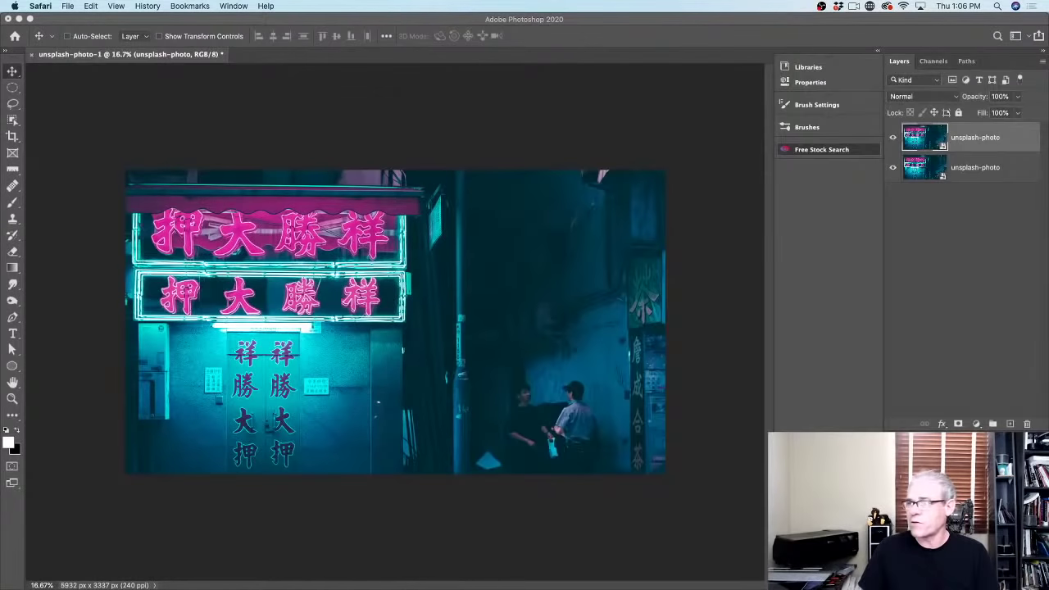
{"action": "key", "text": "super+Tab"}
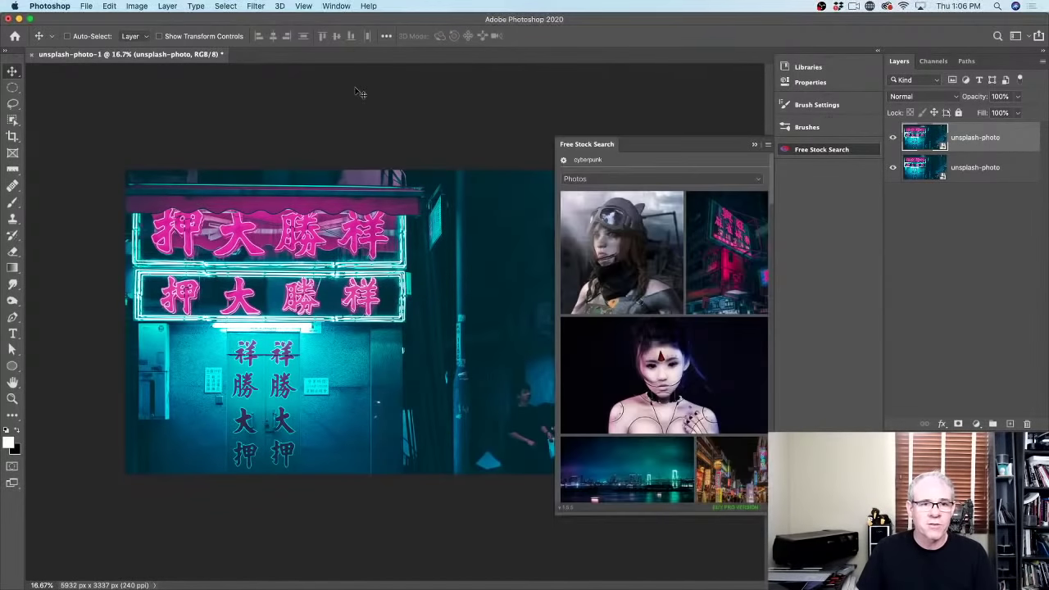
Locate Free Stock Search in the list of installed extensions without changing which extensions are shown
{"action": "left_click", "coordinate": [338, 6]}
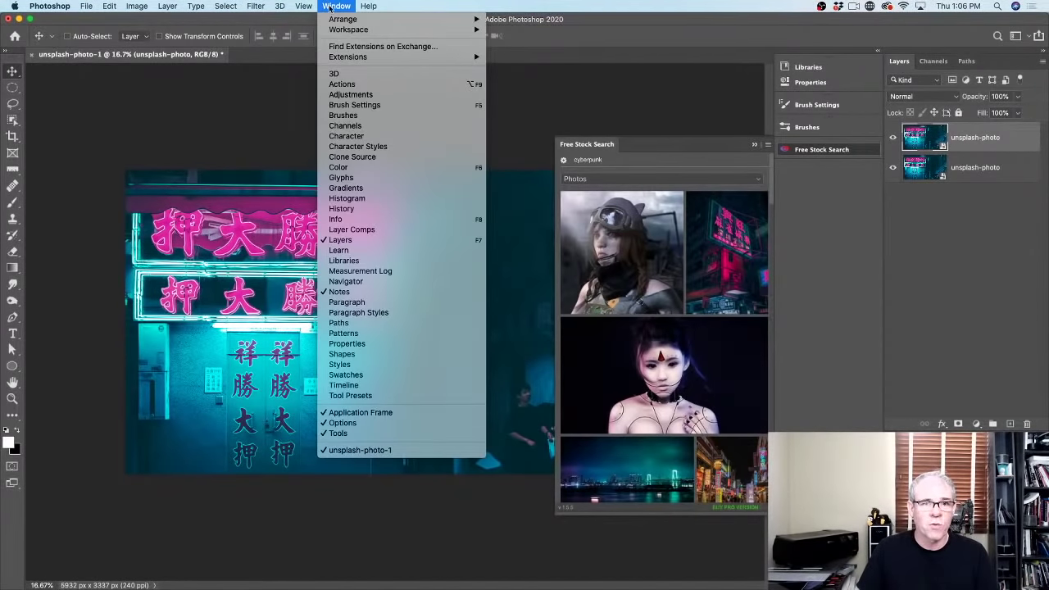
{"action": "mouse_move", "coordinate": [344, 31]}
{"action": "mouse_move", "coordinate": [348, 57]}
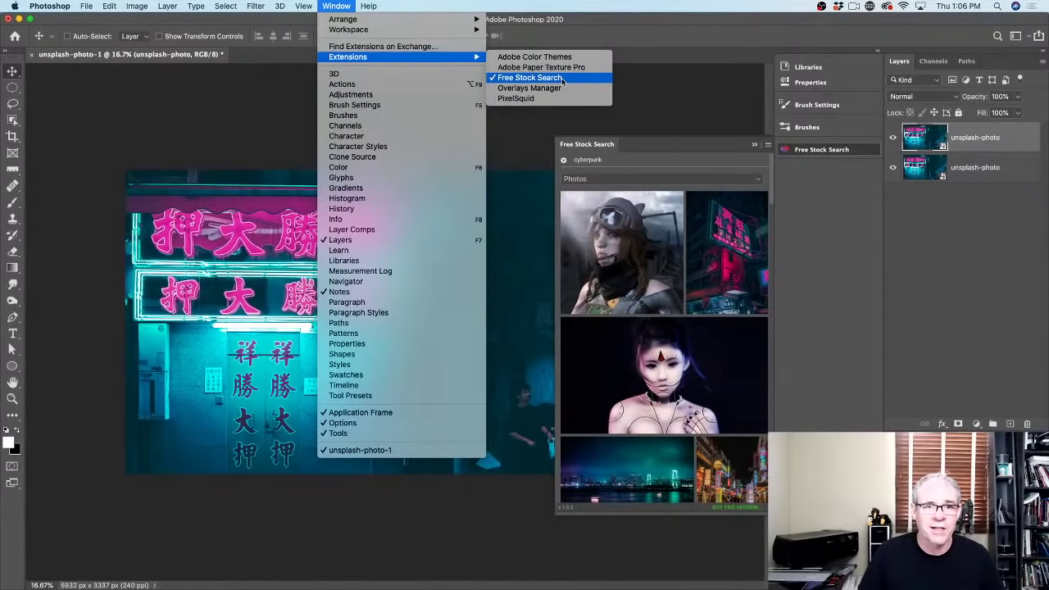
{"action": "left_click", "coordinate": [275, 131]}
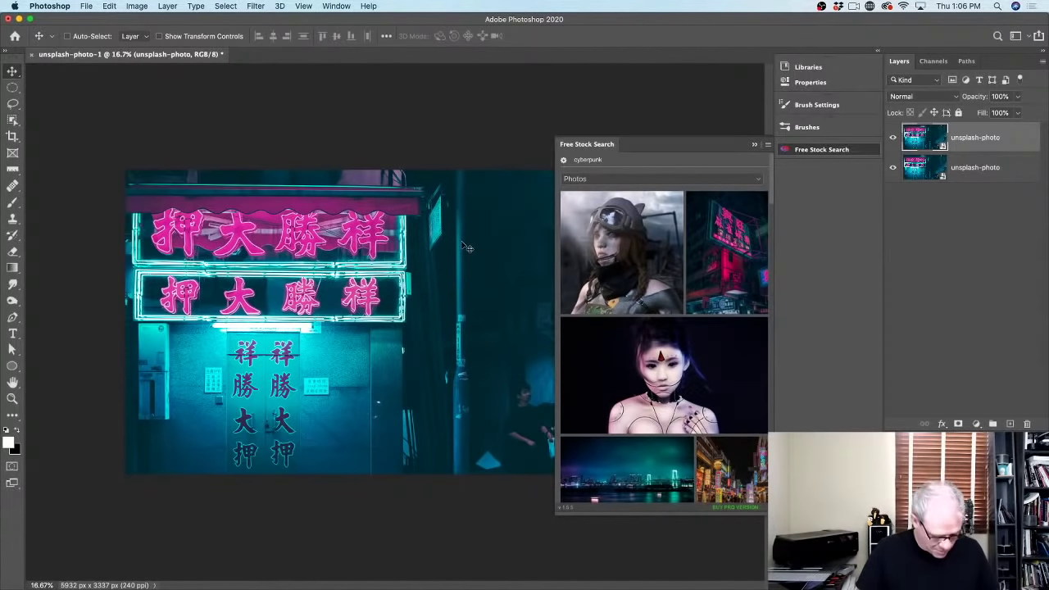
Search Adobe Stock for "cyberpunk" from the libraries and browse the images as far as the pink and blue neon background
{"action": "scroll", "coordinate": [467, 248], "scroll_direction": "up", "scroll_amount": 3}
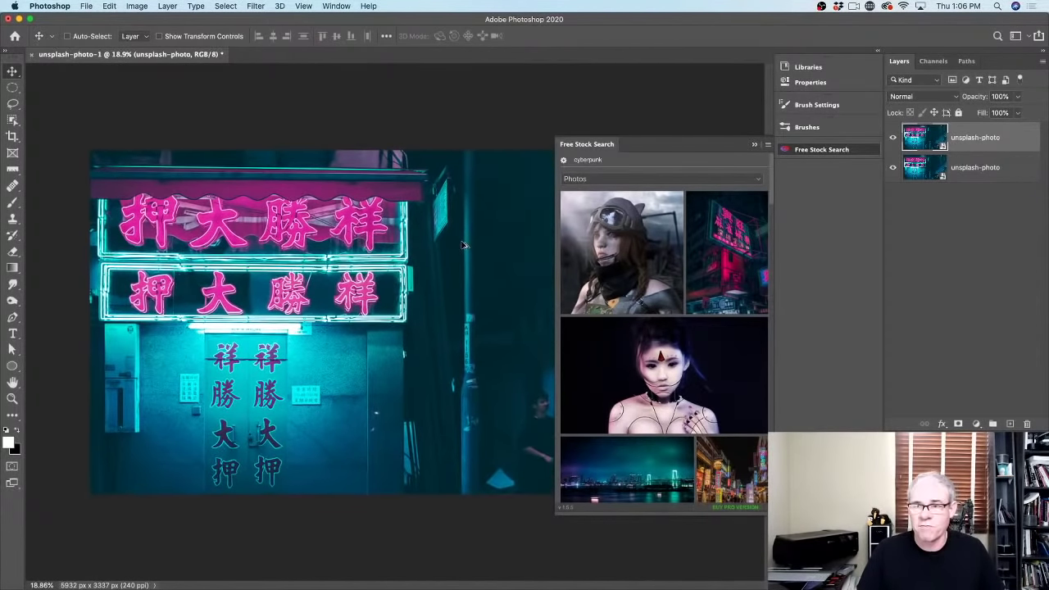
{"action": "left_click", "coordinate": [828, 67]}
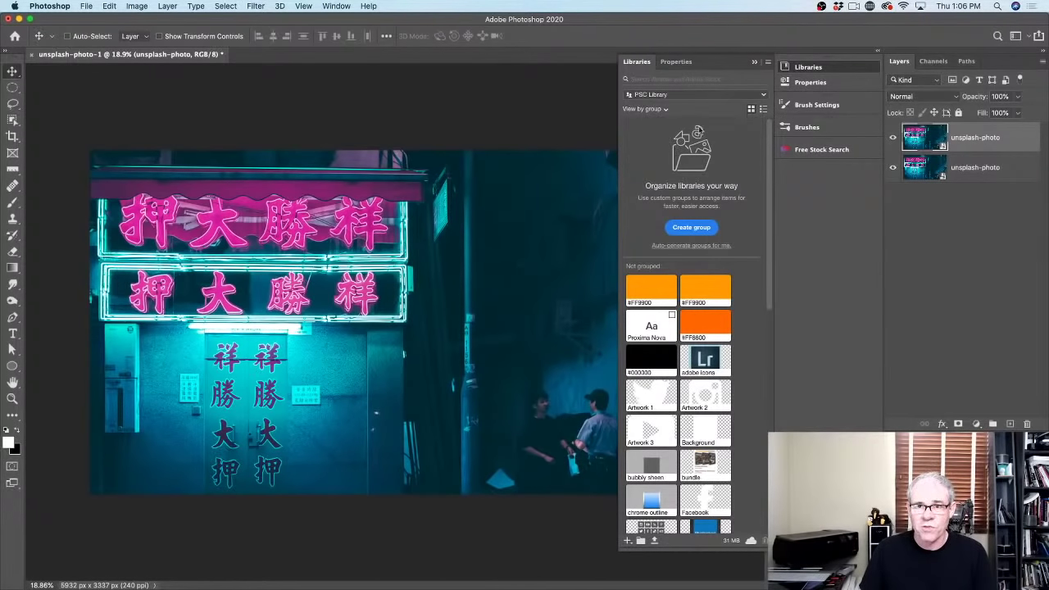
{"action": "left_click", "coordinate": [653, 80]}
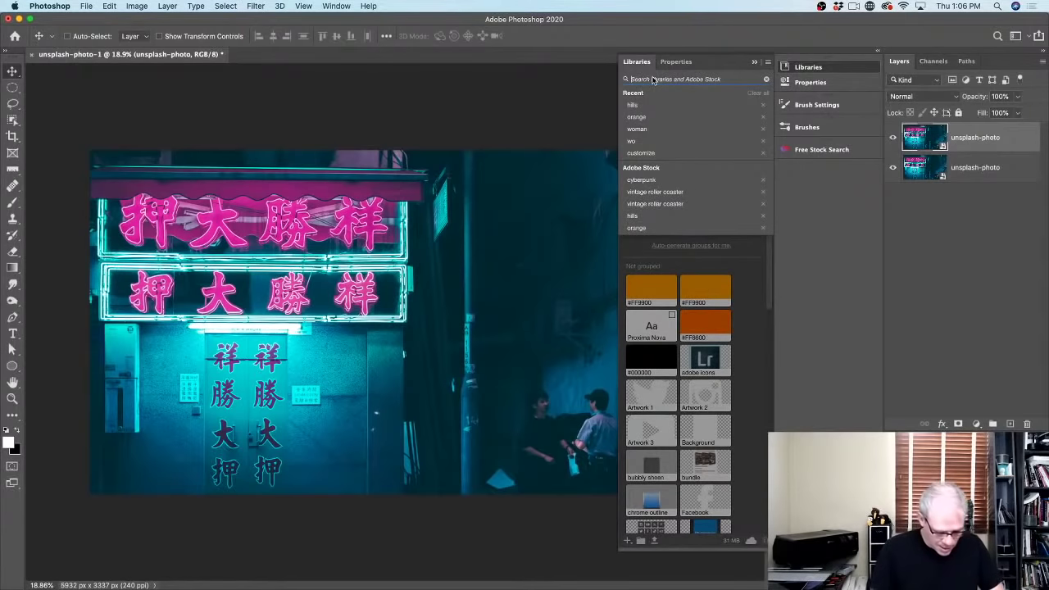
{"action": "type", "text": "cyberpunk"}
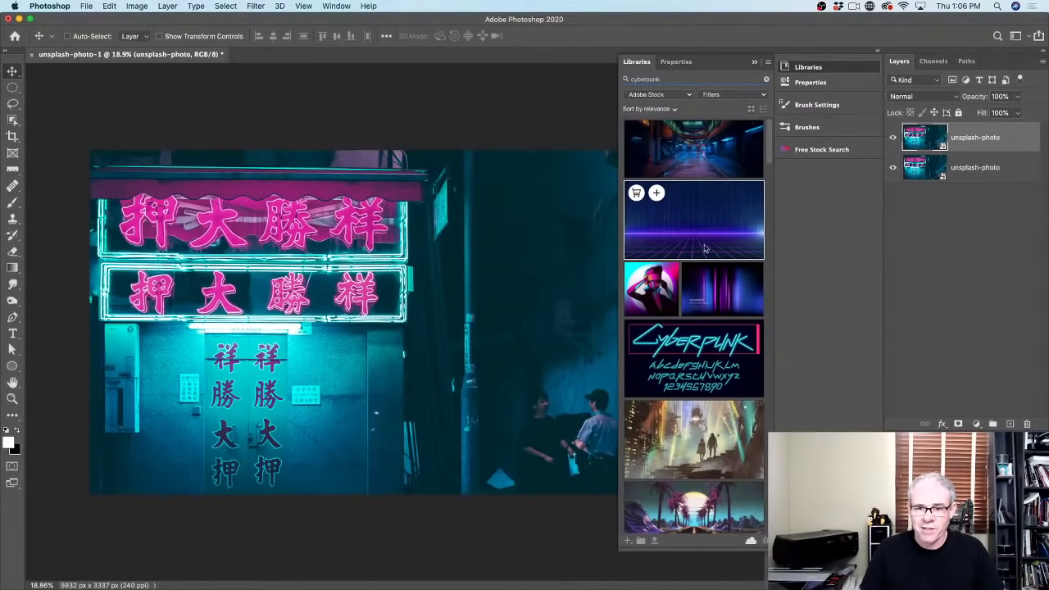
{"action": "scroll", "coordinate": [705, 328], "scroll_direction": "down", "scroll_amount": 2}
{"action": "scroll", "coordinate": [706, 332], "scroll_direction": "down", "scroll_amount": 3}
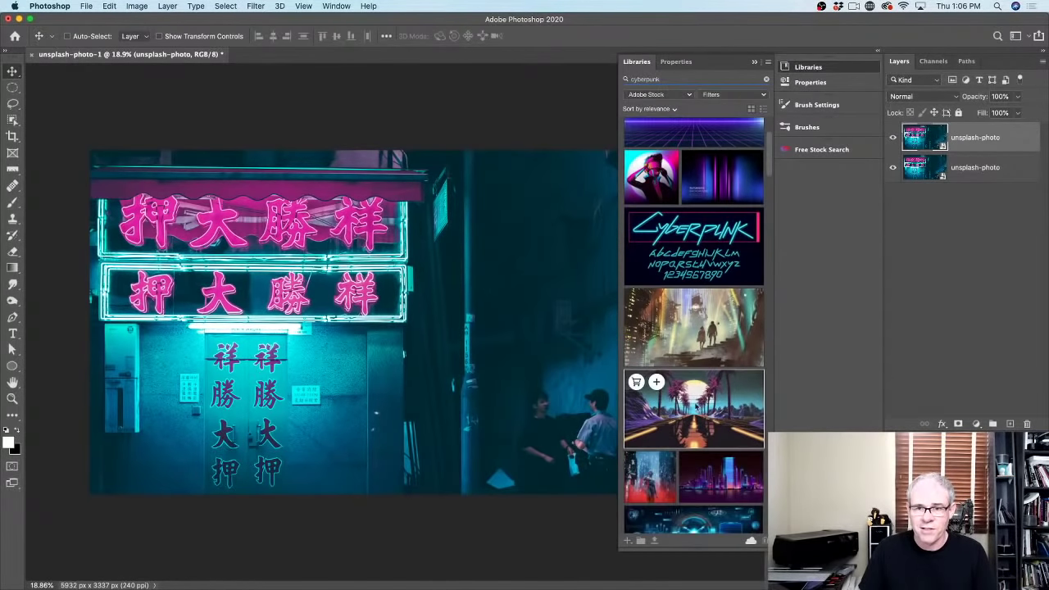
{"action": "scroll", "coordinate": [721, 291], "scroll_direction": "down", "scroll_amount": 5}
{"action": "scroll", "coordinate": [721, 295], "scroll_direction": "down", "scroll_amount": 10}
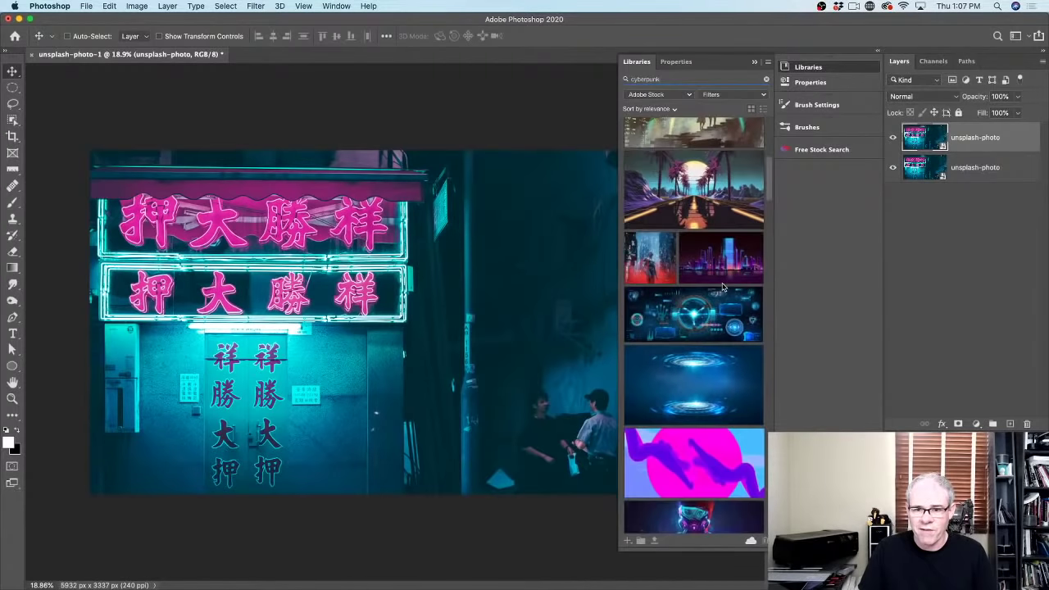
{"action": "scroll", "coordinate": [717, 330], "scroll_direction": "down", "scroll_amount": 4}
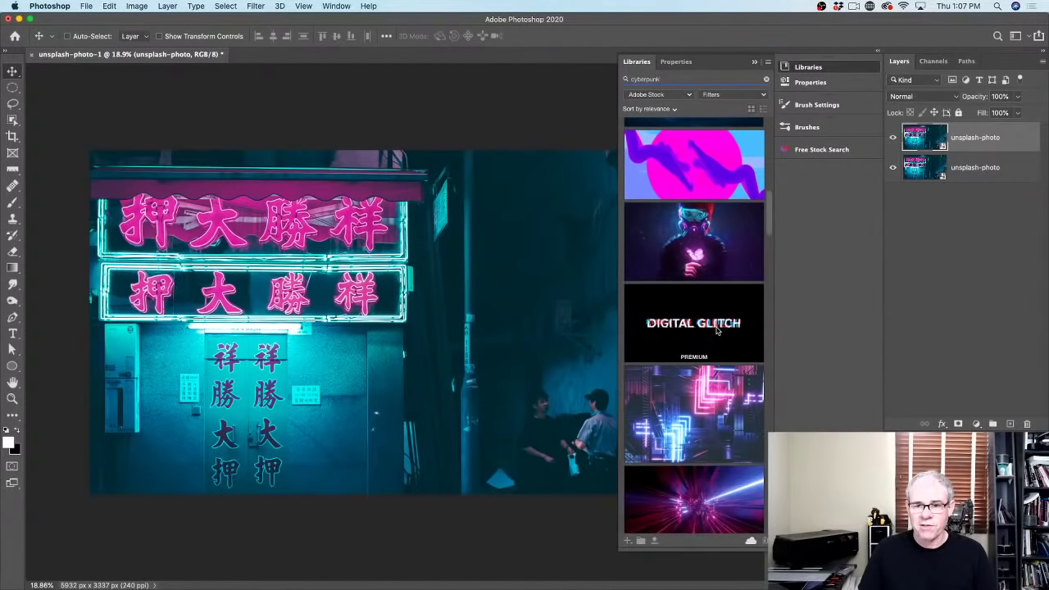
{"action": "scroll", "coordinate": [716, 331], "scroll_direction": "down", "scroll_amount": 3}
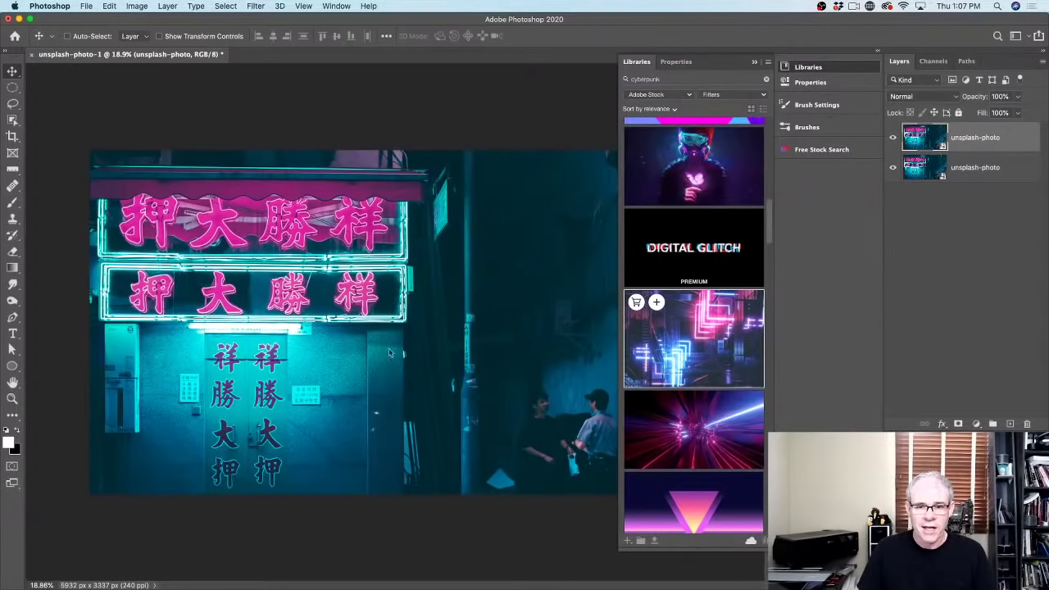
Try placing the pink and blue neon background over the storefront and moving it to the canvas's upper-left corner, then undo both
{"action": "left_click_drag", "start_coordinate": [389, 353], "coordinate": [221, 338]}
{"action": "left_click_drag", "start_coordinate": [271, 270], "coordinate": [364, 248]}
{"action": "key", "text": "Return"}
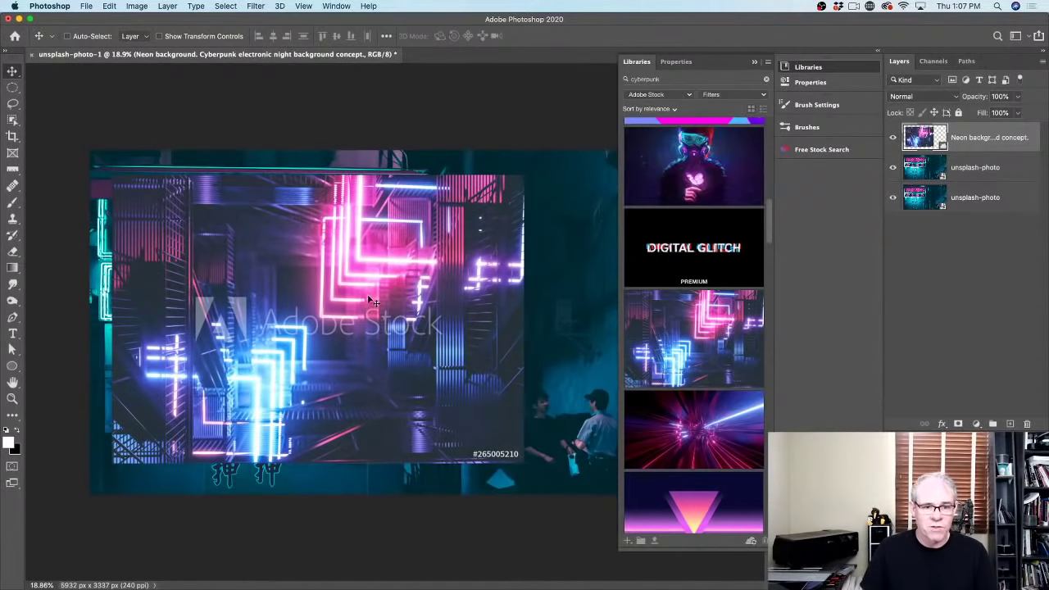
{"action": "left_click_drag", "start_coordinate": [371, 302], "coordinate": [348, 273]}
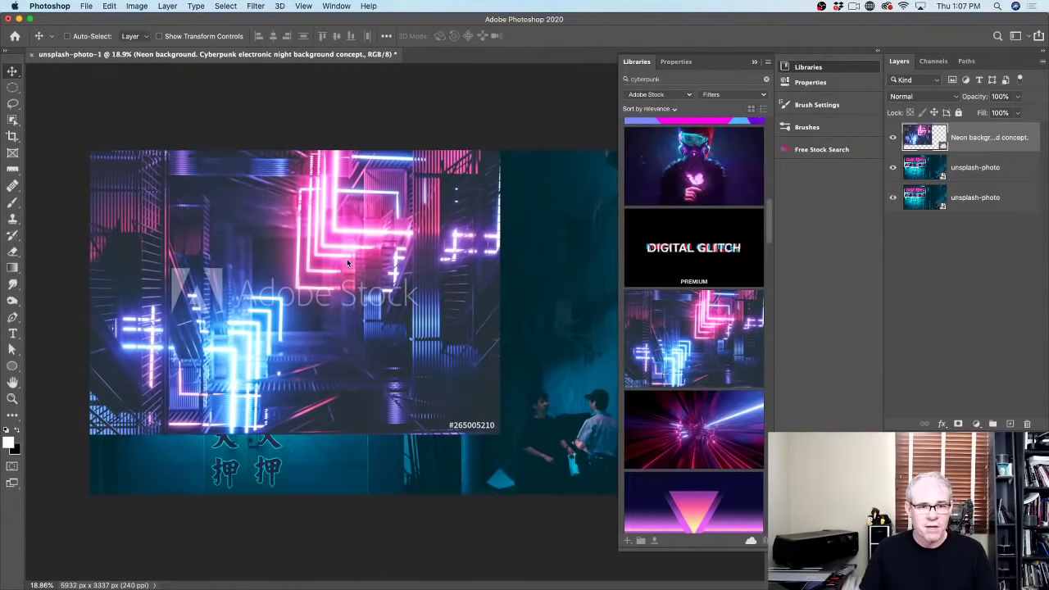
{"action": "key", "text": "super+z"}
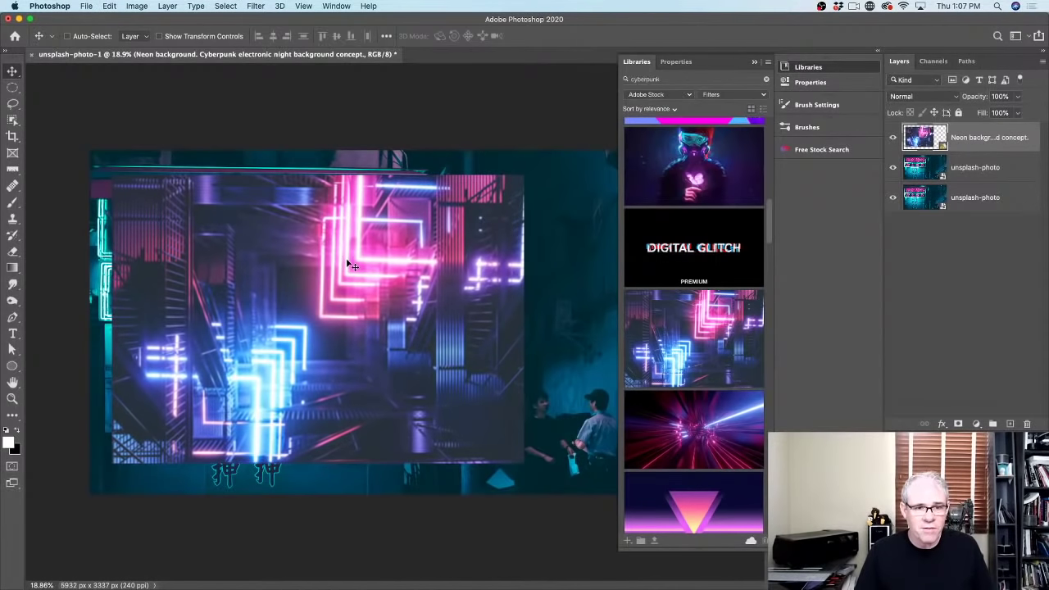
{"action": "key", "text": "super+z"}
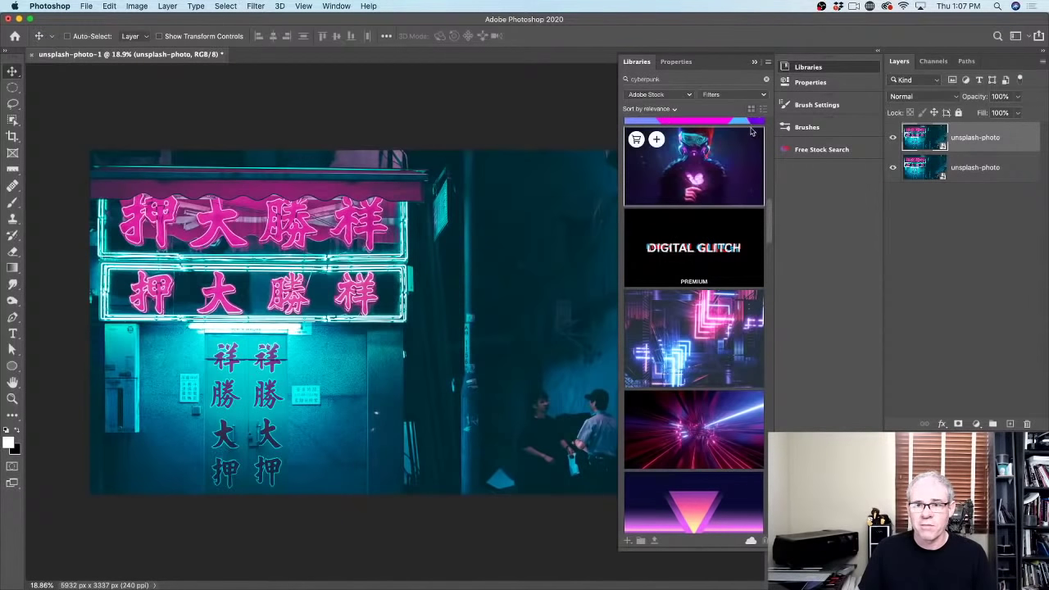
Clear the cyberpunk search, switch the library to "5 tips" and look through its saved assets
{"action": "left_click", "coordinate": [767, 79]}
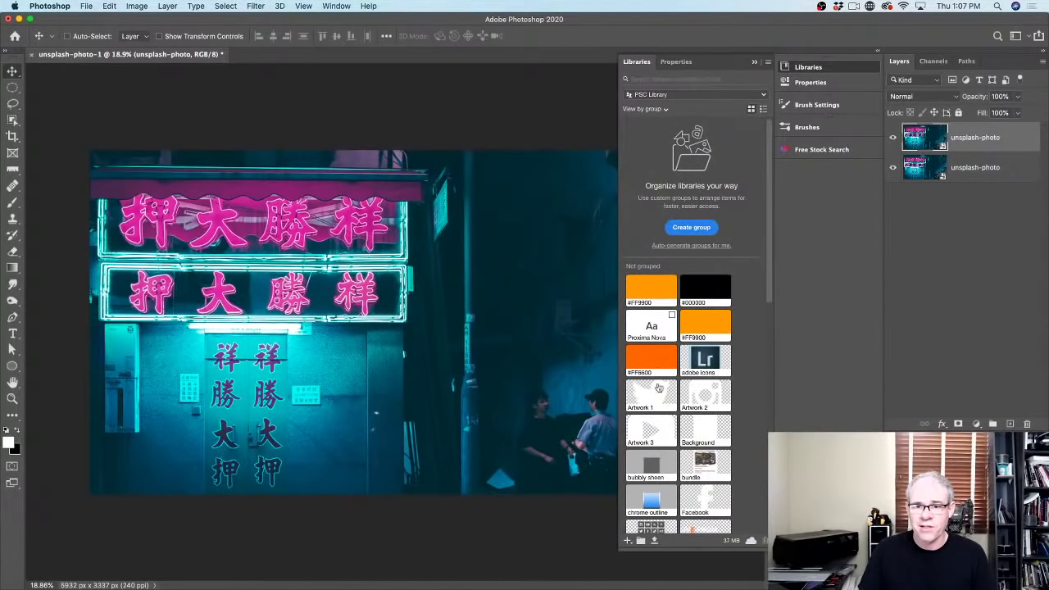
{"action": "scroll", "coordinate": [770, 171], "scroll_direction": "down", "scroll_amount": 5}
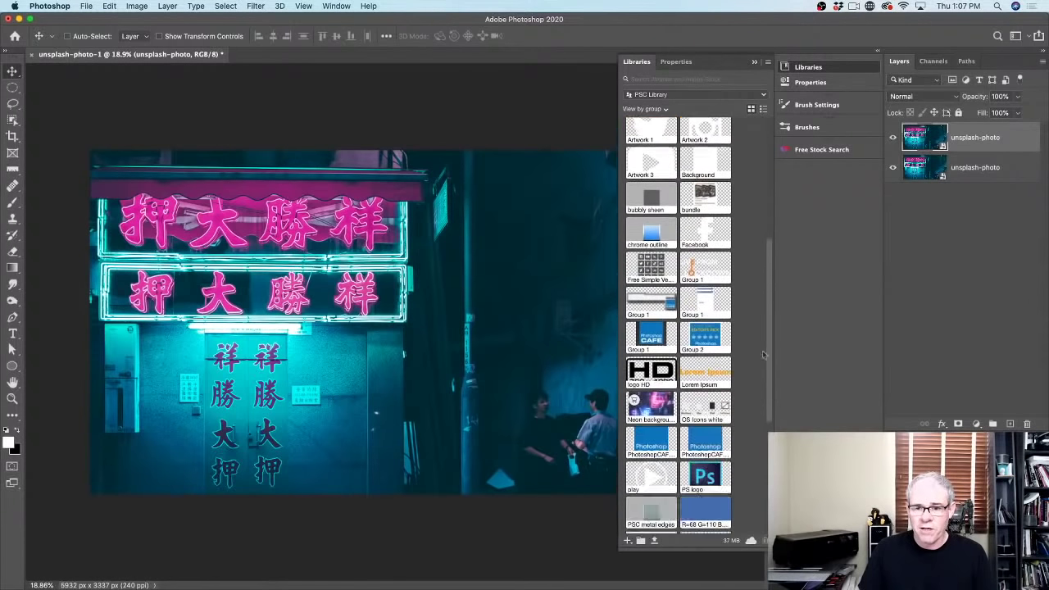
{"action": "scroll", "coordinate": [738, 131], "scroll_direction": "up", "scroll_amount": 5}
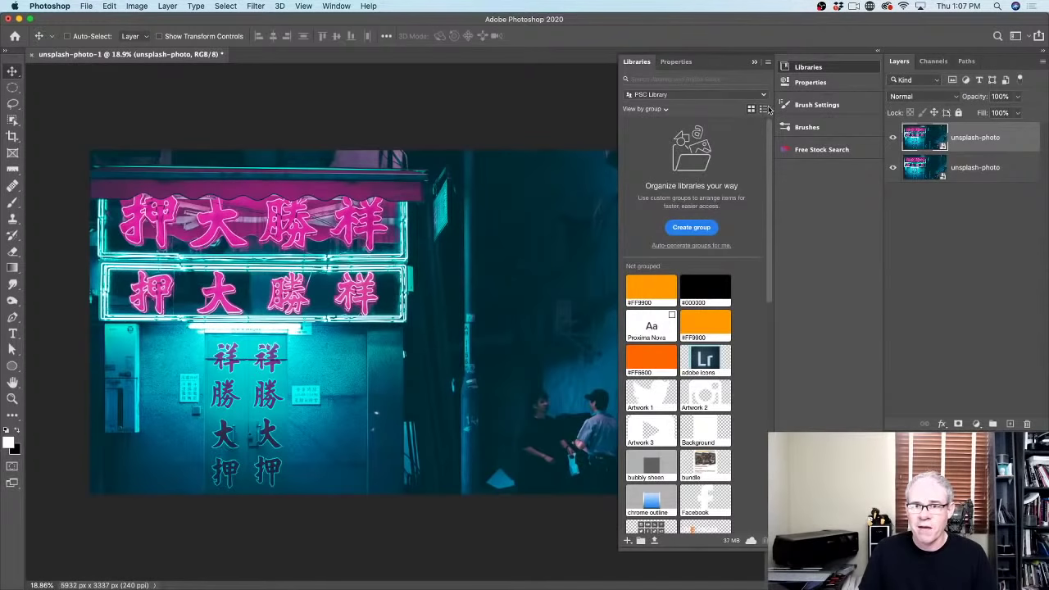
{"action": "left_click", "coordinate": [722, 97]}
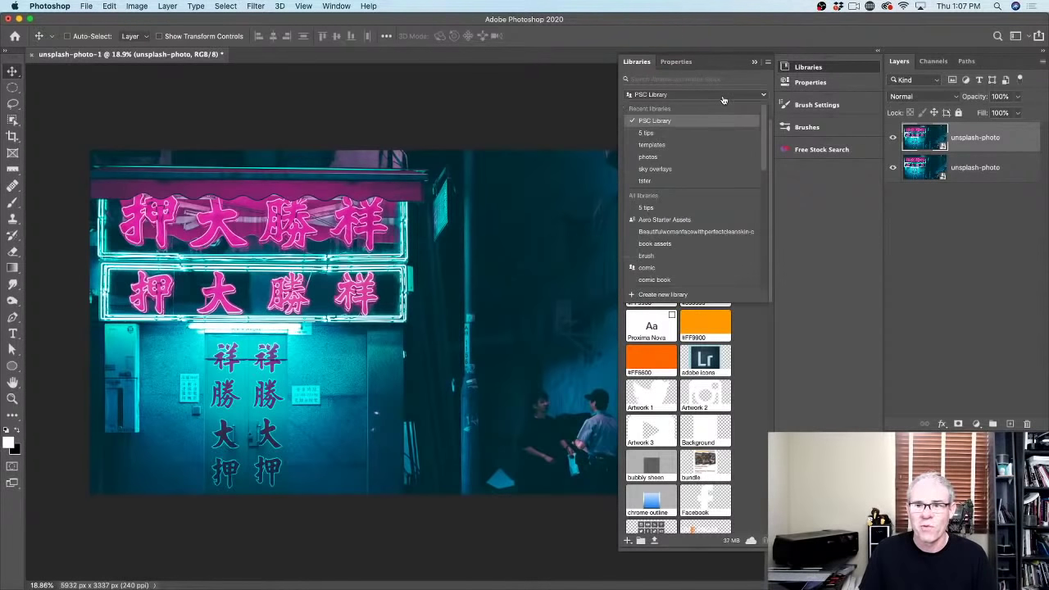
{"action": "left_click", "coordinate": [691, 133]}
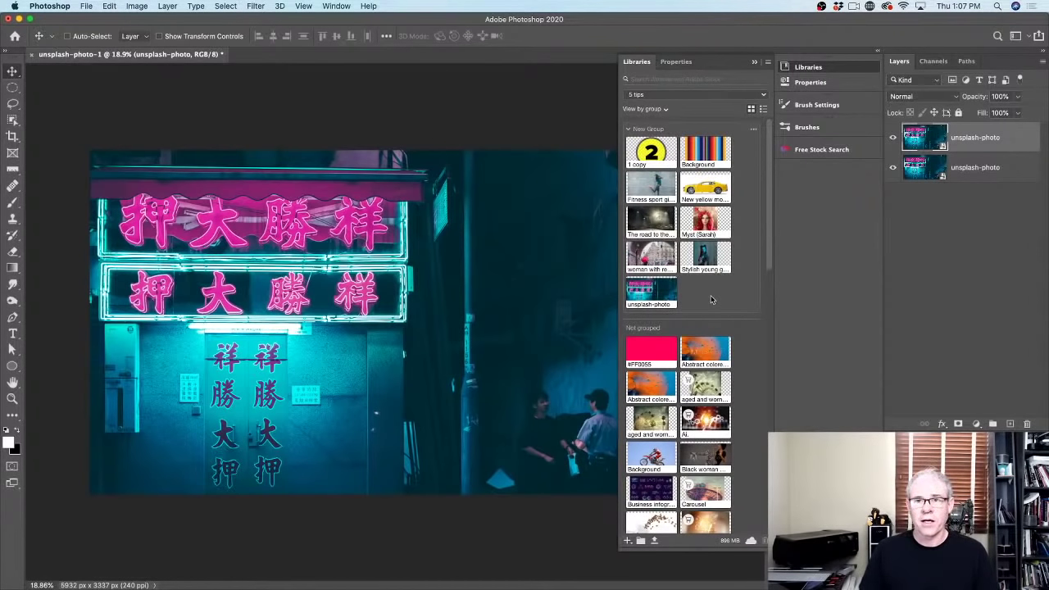
{"action": "scroll", "coordinate": [711, 295], "scroll_direction": "down", "scroll_amount": 5}
{"action": "scroll", "coordinate": [746, 211], "scroll_direction": "up", "scroll_amount": 5}
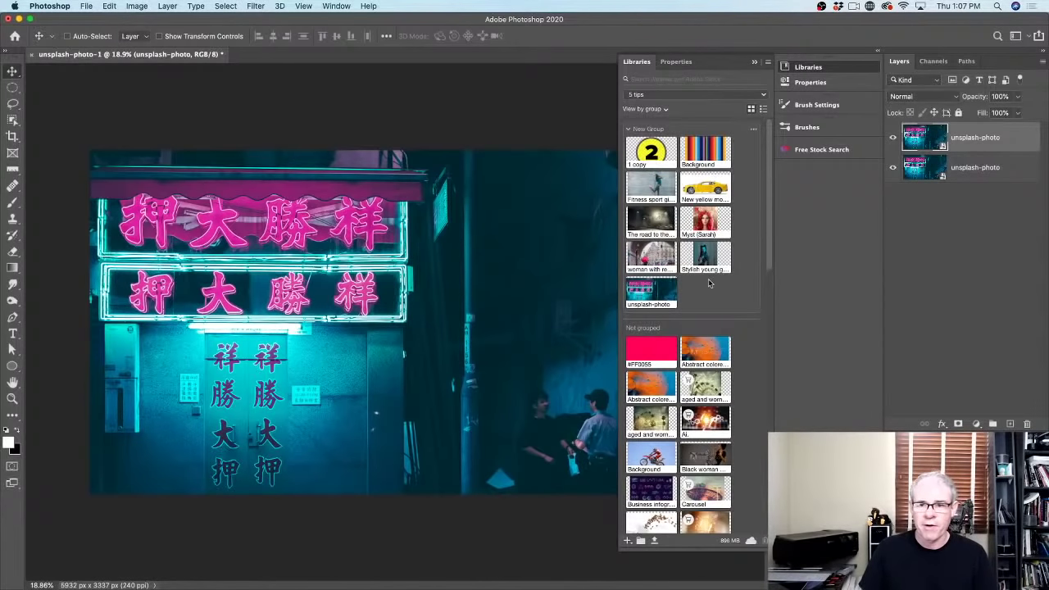
Place the licensed cyberpunk portrait of the girl in a silver top over the storefront and collapse the libraries
{"action": "mouse_move", "coordinate": [710, 256]}
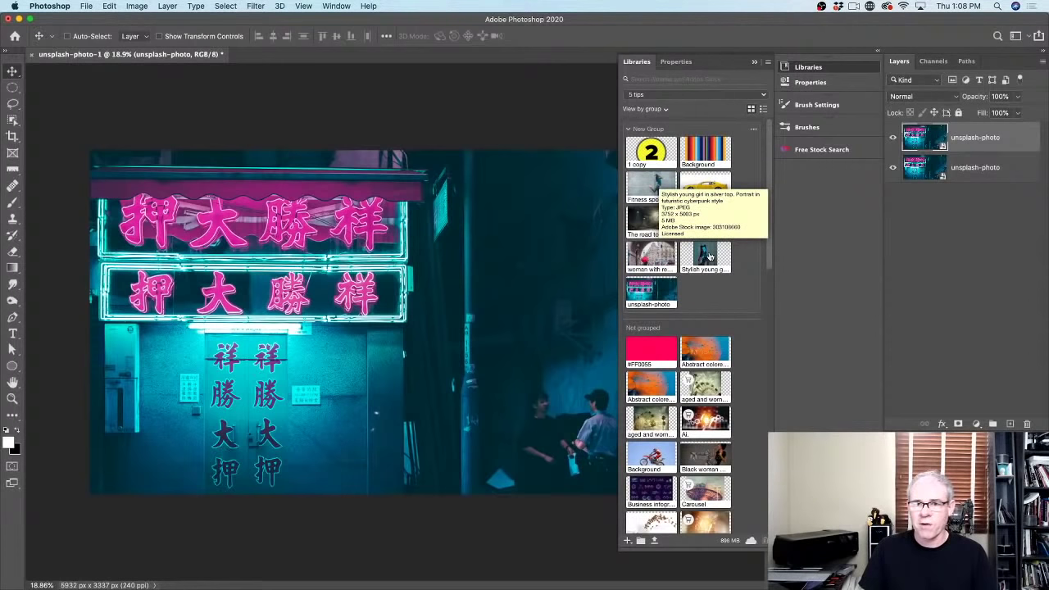
{"action": "left_click_drag", "start_coordinate": [710, 257], "coordinate": [366, 280]}
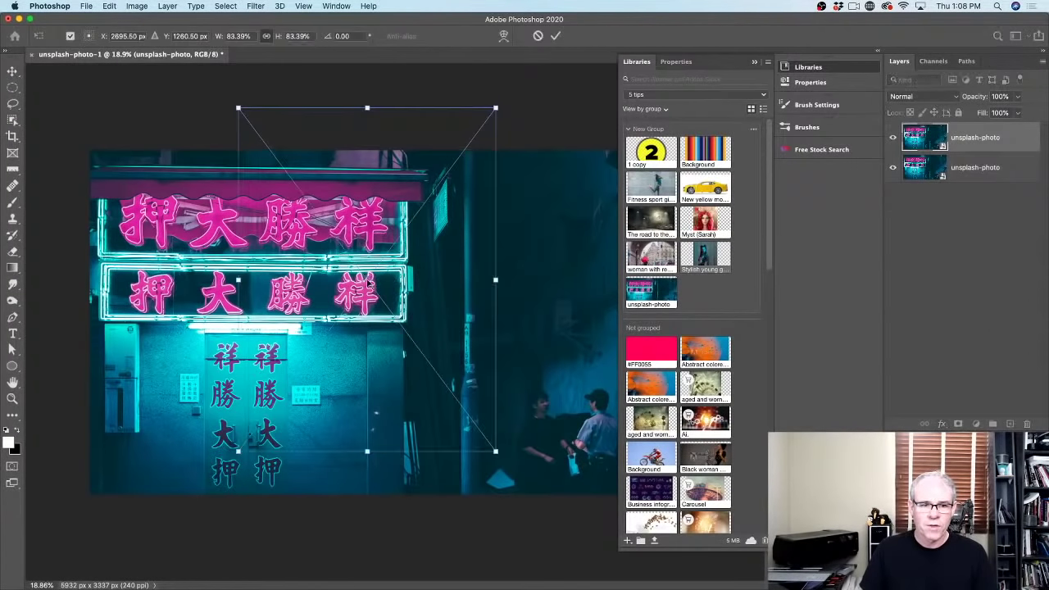
{"action": "key", "text": "Return"}
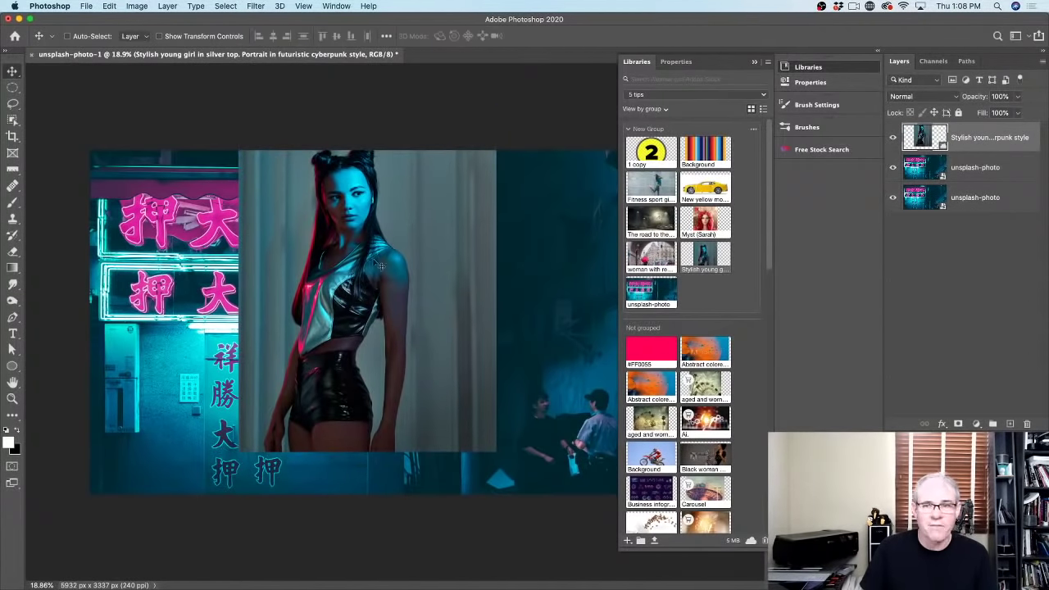
{"action": "left_click", "coordinate": [756, 63]}
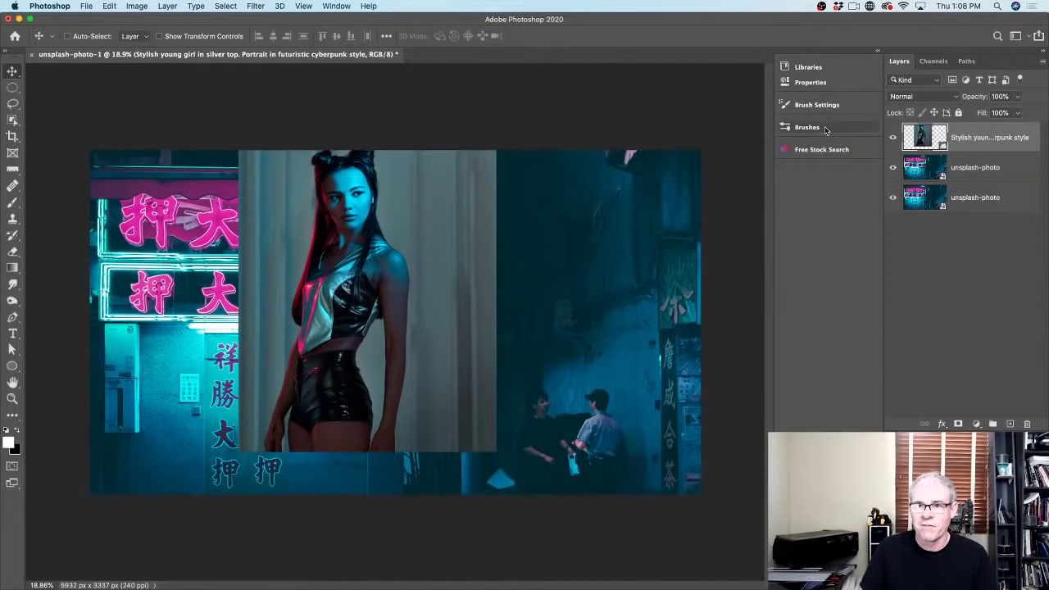
Collapse Free Stock Search and move the portrait down and right until its lower part runs off the canvas
{"action": "left_click", "coordinate": [819, 149]}
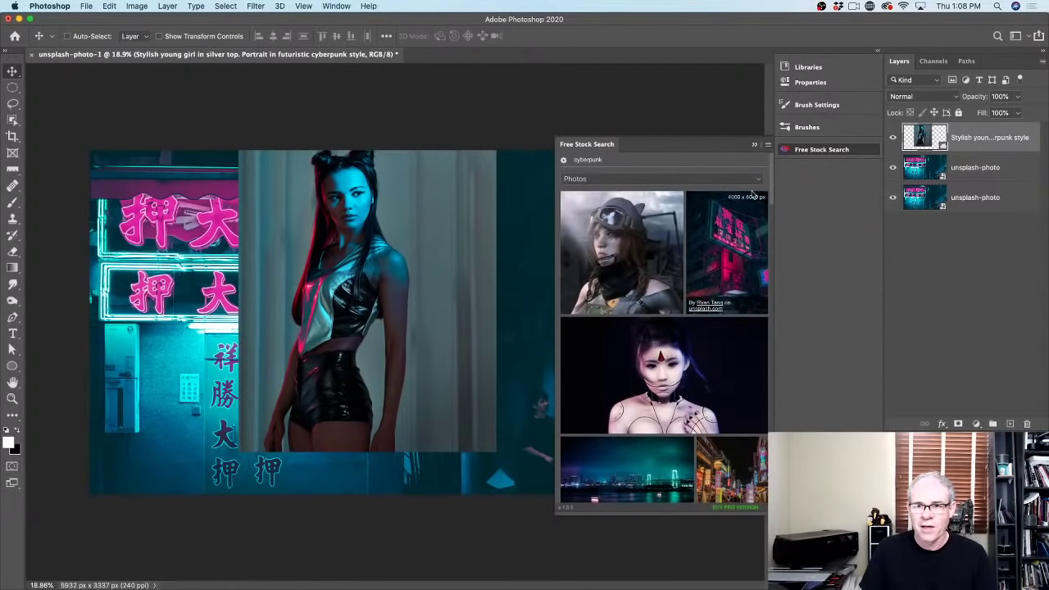
{"action": "left_click", "coordinate": [754, 145]}
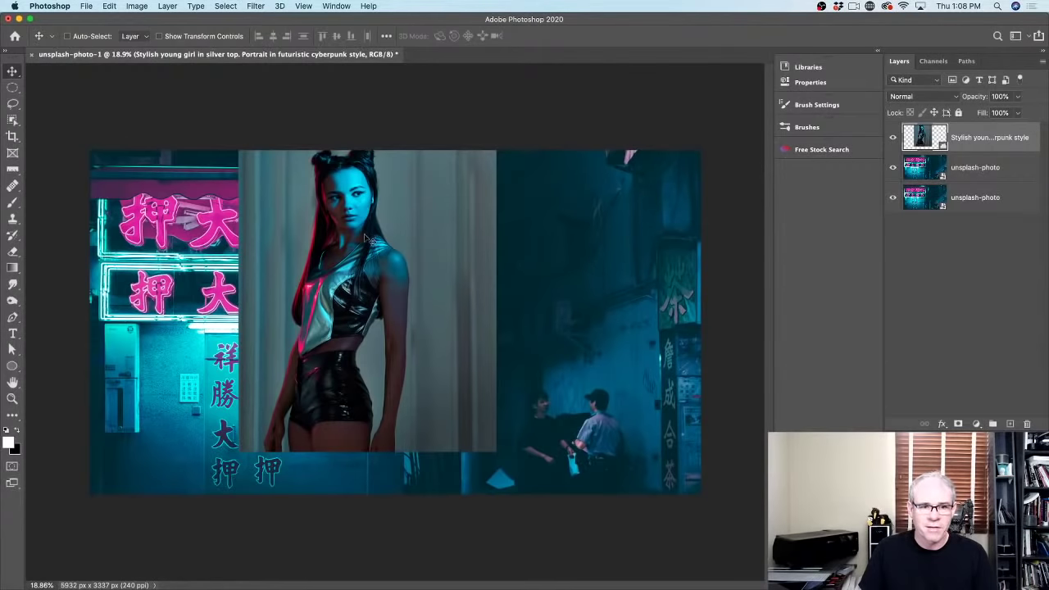
{"action": "left_click_drag", "start_coordinate": [370, 239], "coordinate": [379, 280]}
{"action": "left_click_drag", "start_coordinate": [440, 346], "coordinate": [485, 345]}
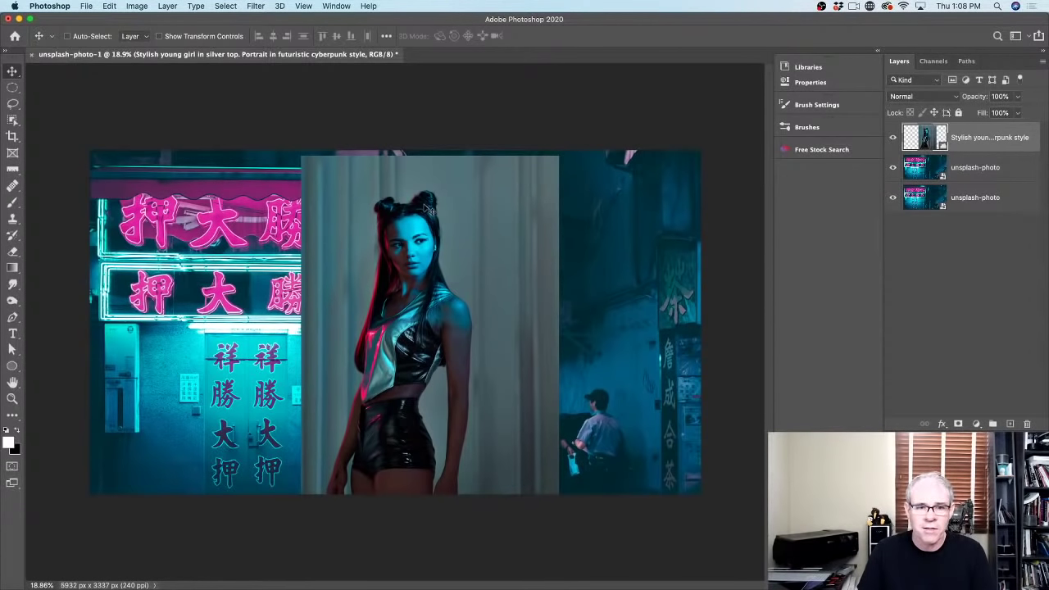
Select the girl in the portrait layer with Select Subject from the Object Selection tool
{"action": "left_click", "coordinate": [12, 121]}
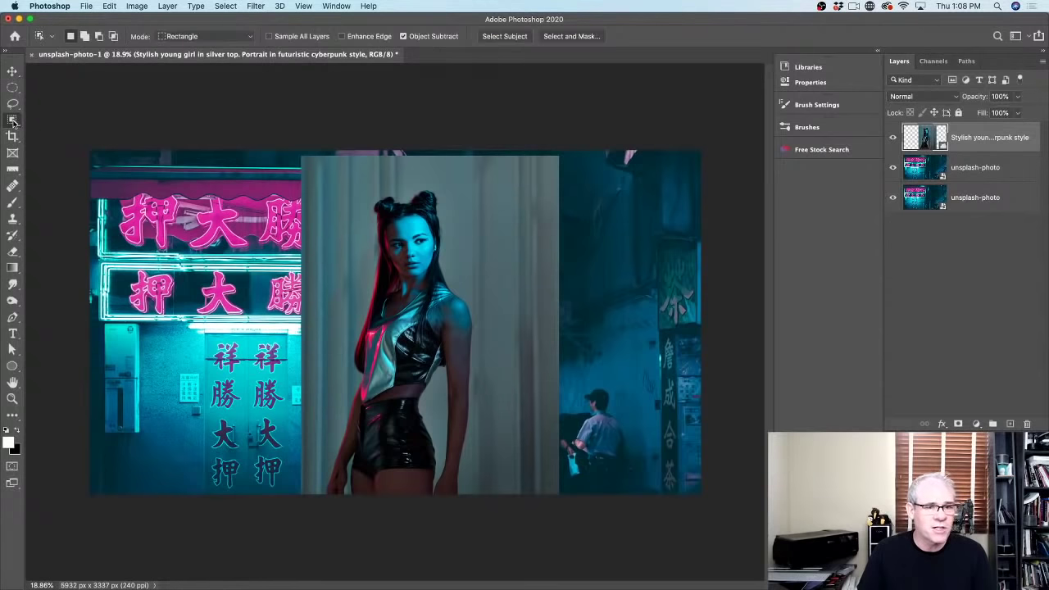
{"action": "right_click", "coordinate": [12, 121]}
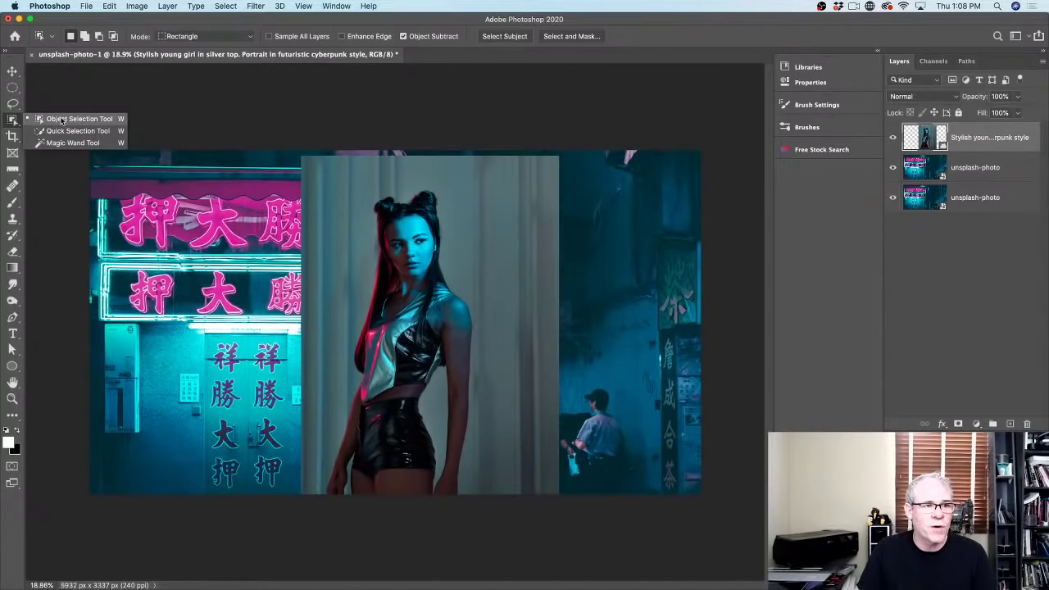
{"action": "left_click", "coordinate": [62, 120]}
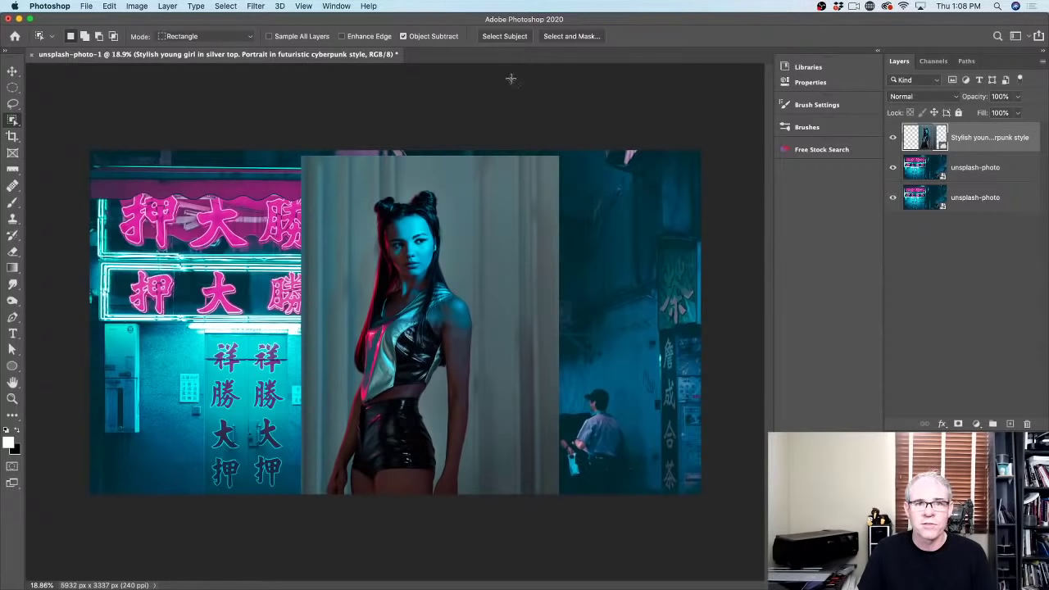
{"action": "left_click", "coordinate": [518, 38]}
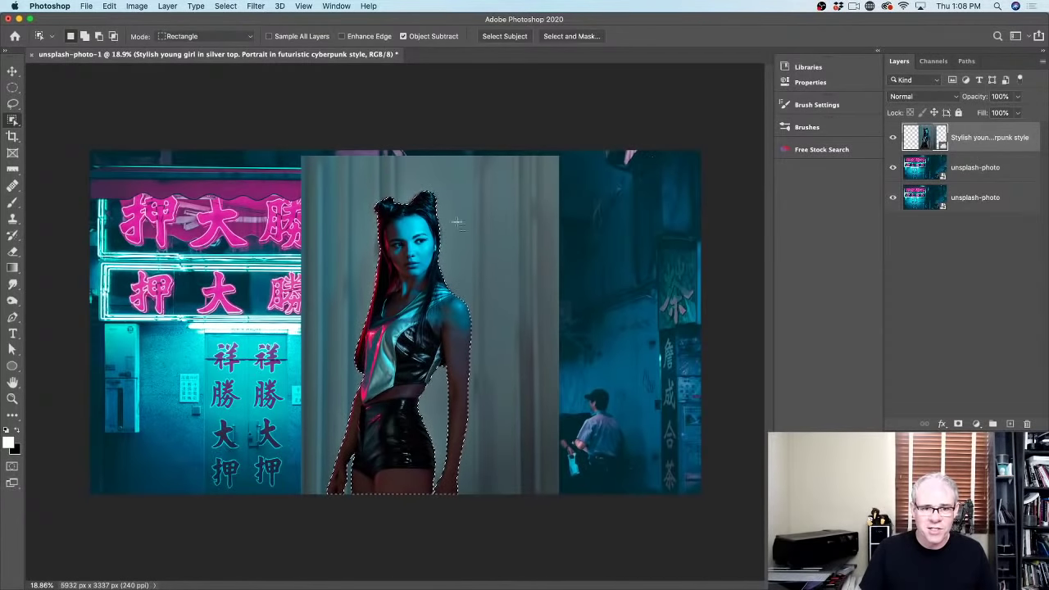
Mask the portrait layer from the active selection so only the girl shows, and check the cut-out's edges up close
{"action": "left_click", "coordinate": [957, 424]}
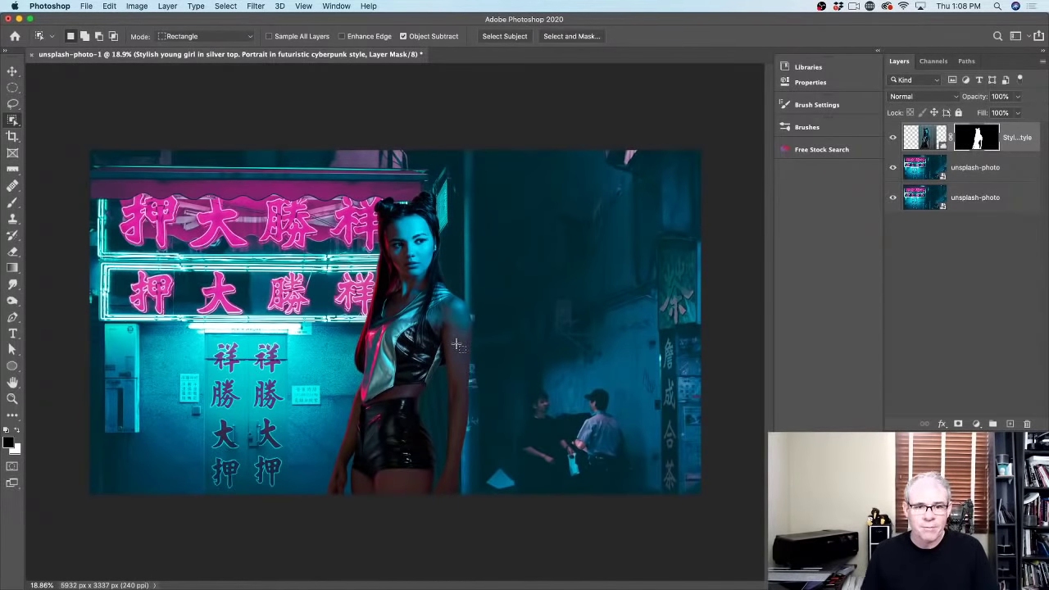
{"action": "left_click", "coordinate": [13, 71]}
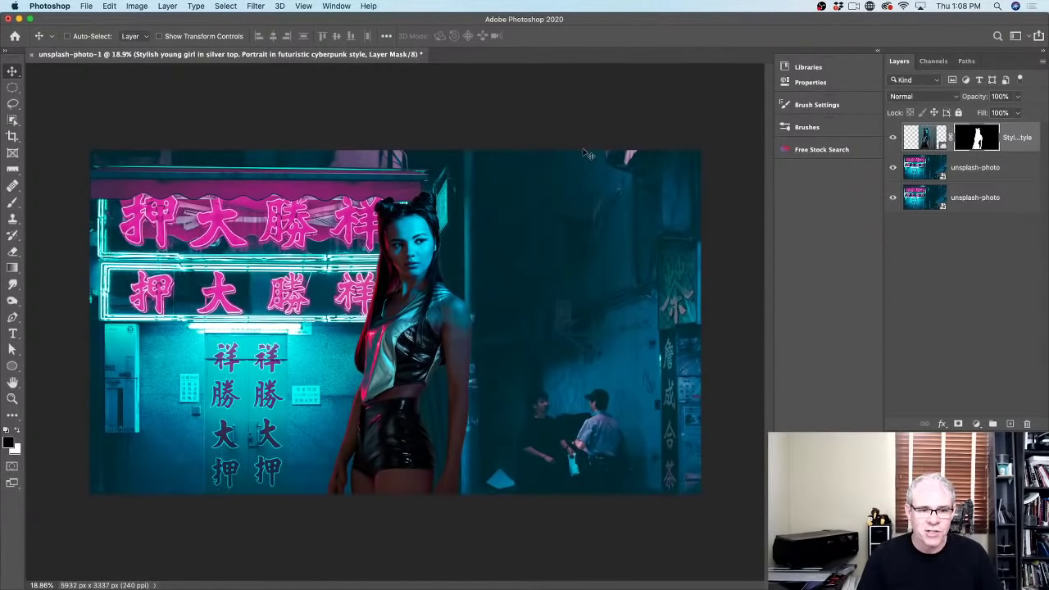
{"action": "scroll", "coordinate": [440, 299], "scroll_direction": "up", "scroll_amount": 3}
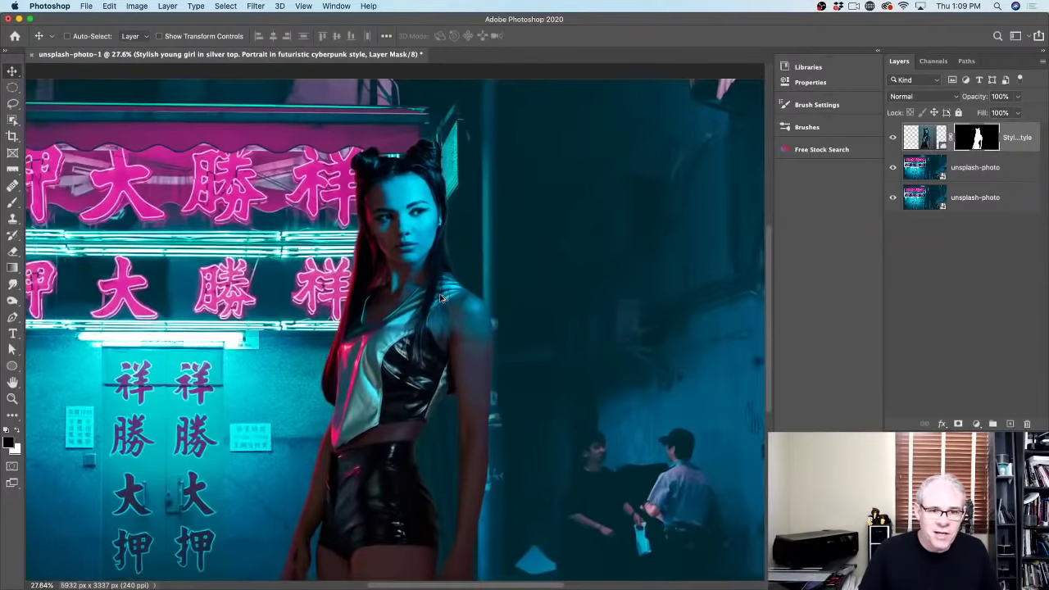
{"action": "scroll", "coordinate": [441, 299], "scroll_direction": "up", "scroll_amount": 3}
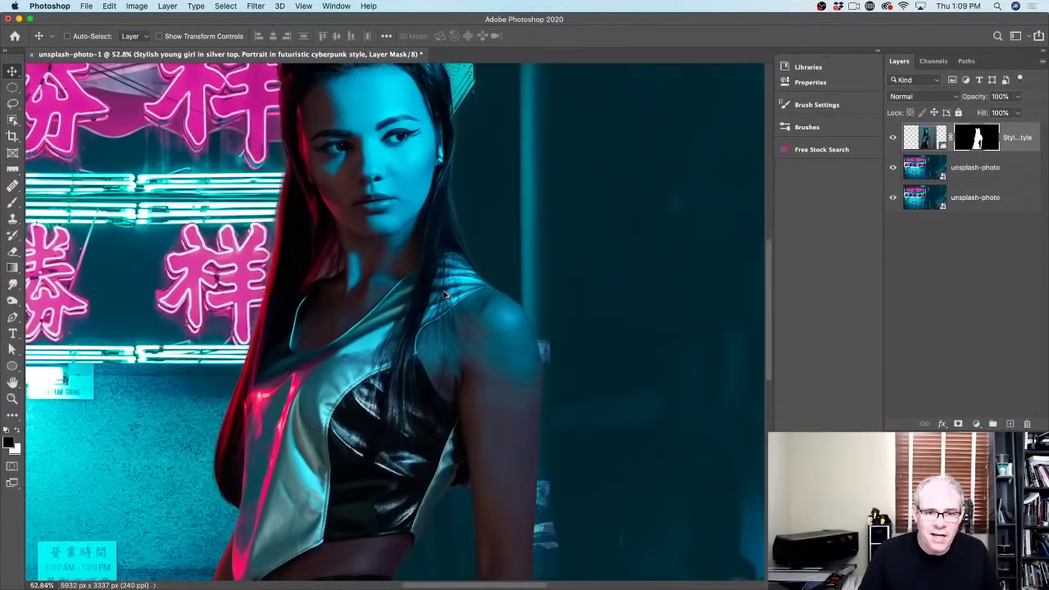
{"action": "scroll", "coordinate": [445, 295], "scroll_direction": "down", "scroll_amount": 3}
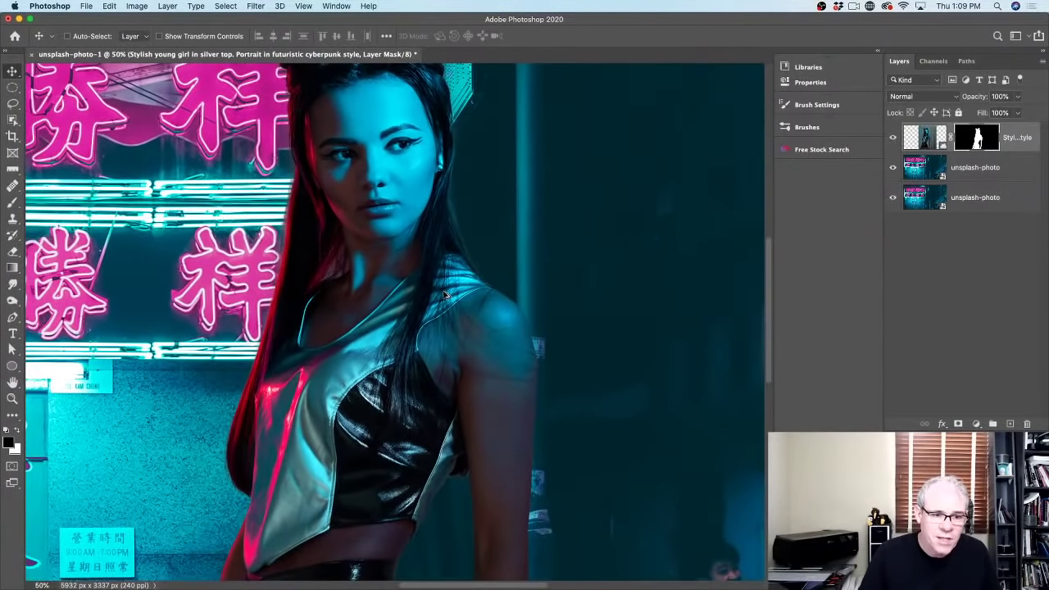
{"action": "scroll", "coordinate": [445, 295], "scroll_direction": "down", "scroll_amount": 4}
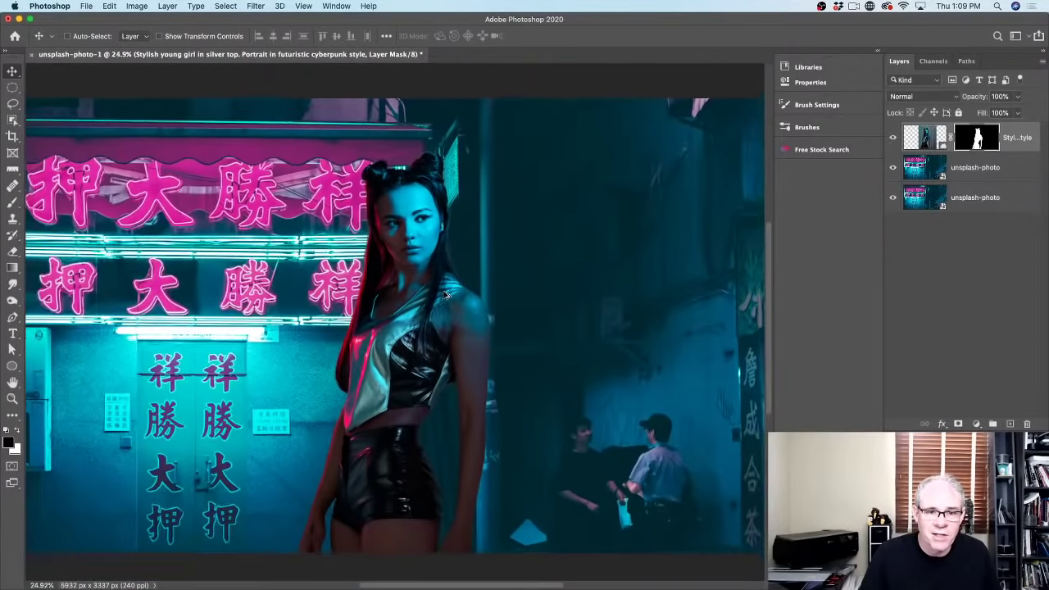
{"action": "scroll", "coordinate": [445, 295], "scroll_direction": "down", "scroll_amount": 1}
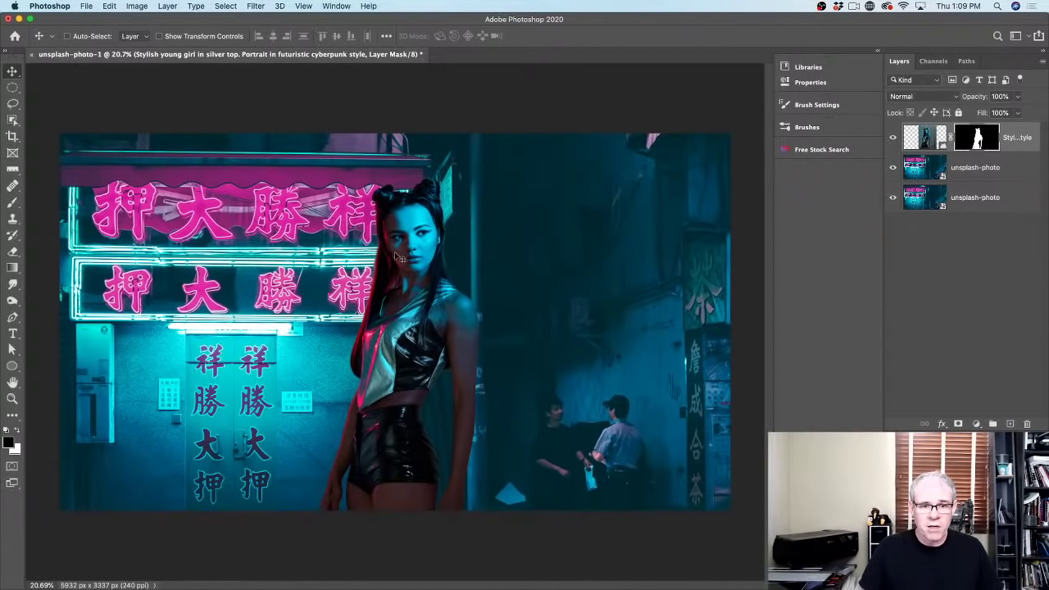
Try the cut-out girl in front of the dark alley, and settle her beside the storefront, overlapping the right ends of the neon signs
{"action": "left_click_drag", "start_coordinate": [409, 260], "coordinate": [585, 272]}
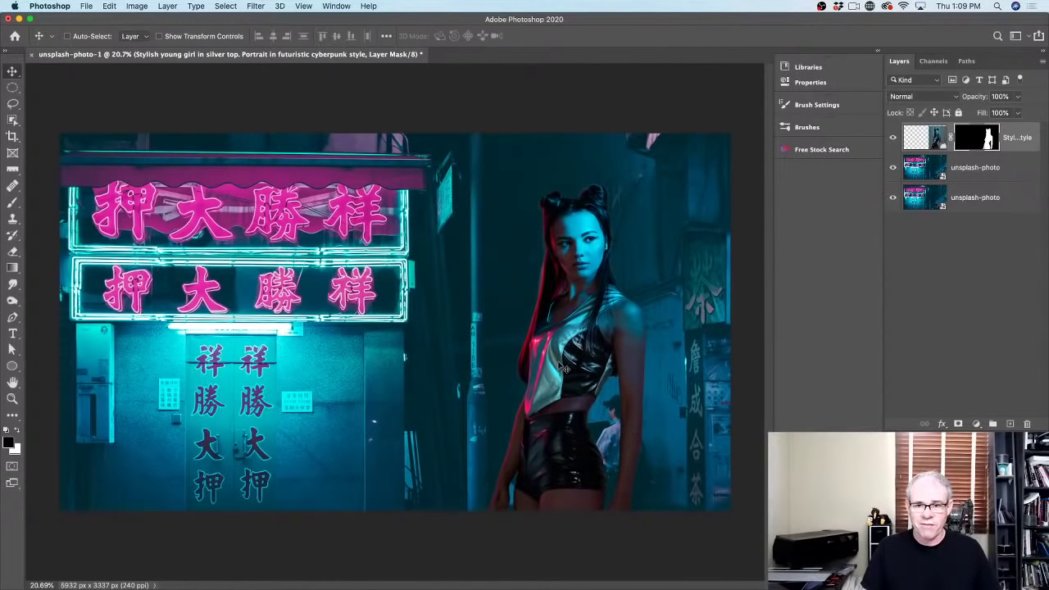
{"action": "left_click_drag", "start_coordinate": [565, 357], "coordinate": [545, 359]}
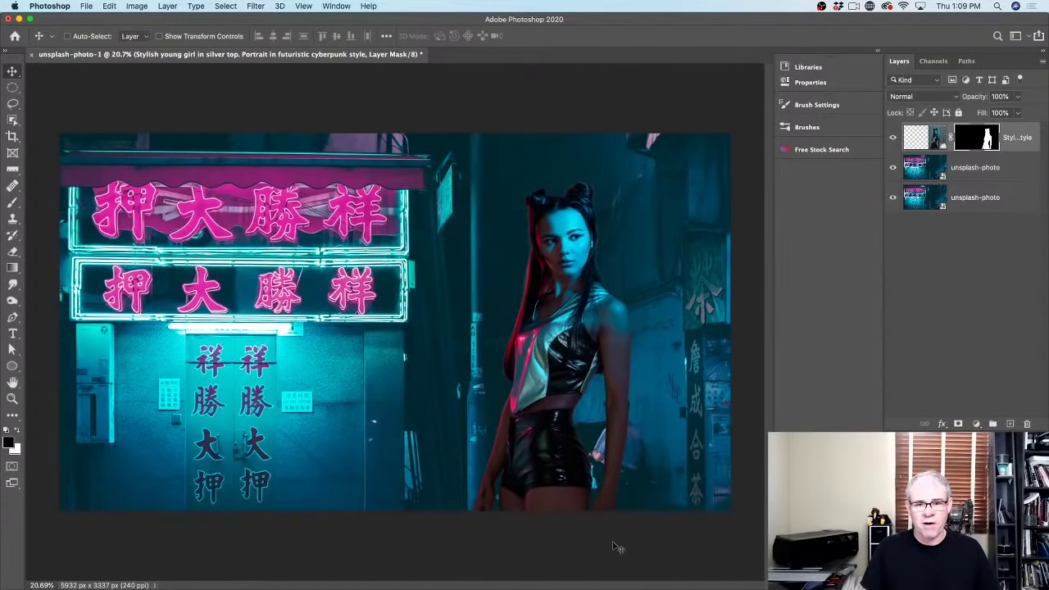
{"action": "left_click_drag", "start_coordinate": [513, 362], "coordinate": [442, 368]}
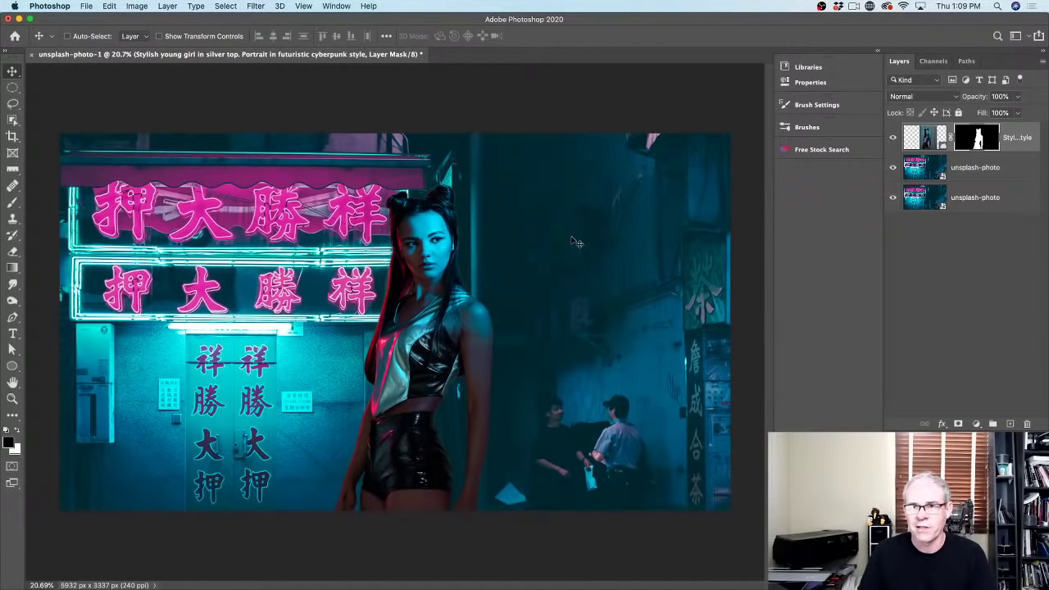
Expand Free Stock Search, detach it as a floating window and enlarge it to show more thumbnails
{"action": "left_click", "coordinate": [824, 150]}
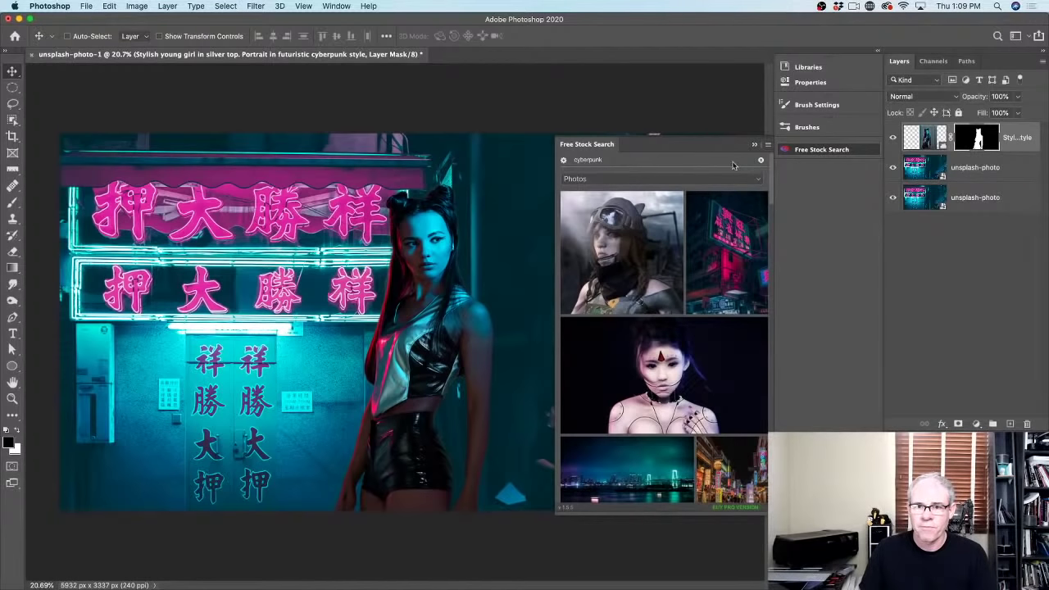
{"action": "left_click_drag", "start_coordinate": [575, 143], "coordinate": [494, 86]}
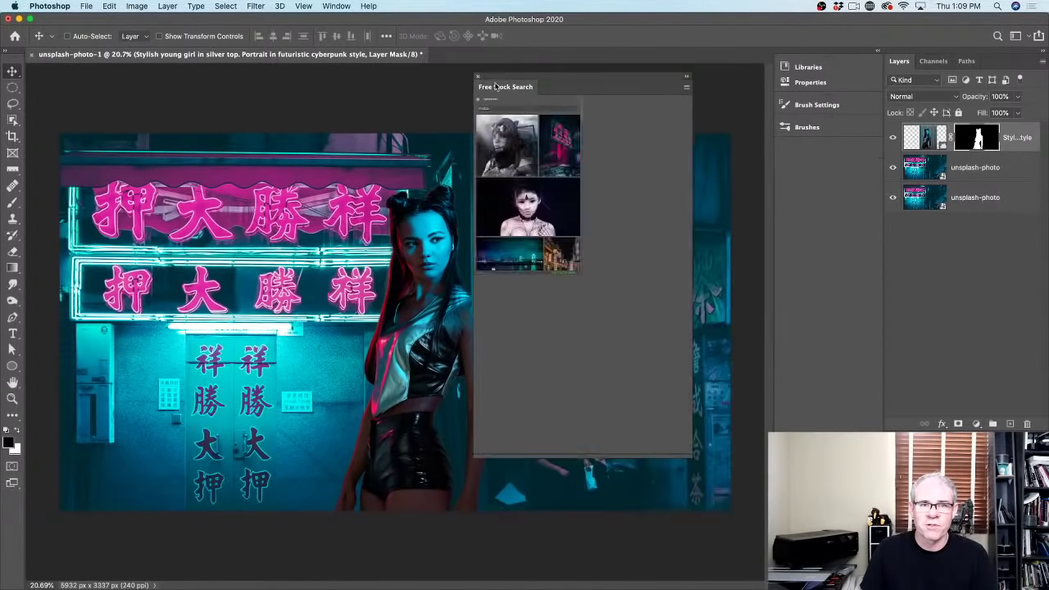
{"action": "left_click_drag", "start_coordinate": [687, 452], "coordinate": [983, 560]}
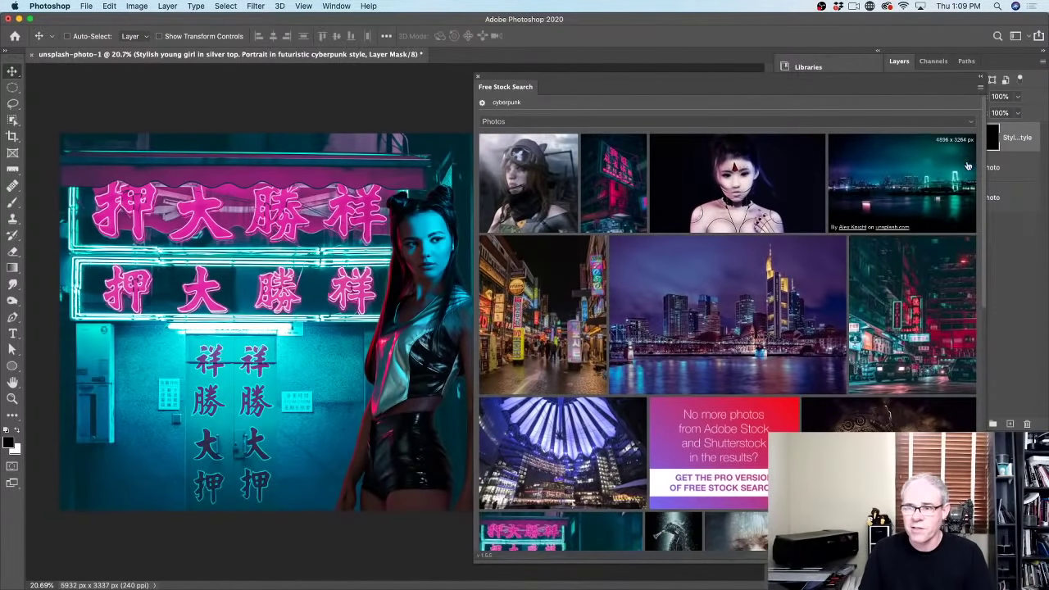
Browse the cyberpunk photo results and place the Pixabay photo of the person sitting in the blue and purple neon window
{"action": "scroll", "coordinate": [984, 180], "scroll_direction": "down", "scroll_amount": 5}
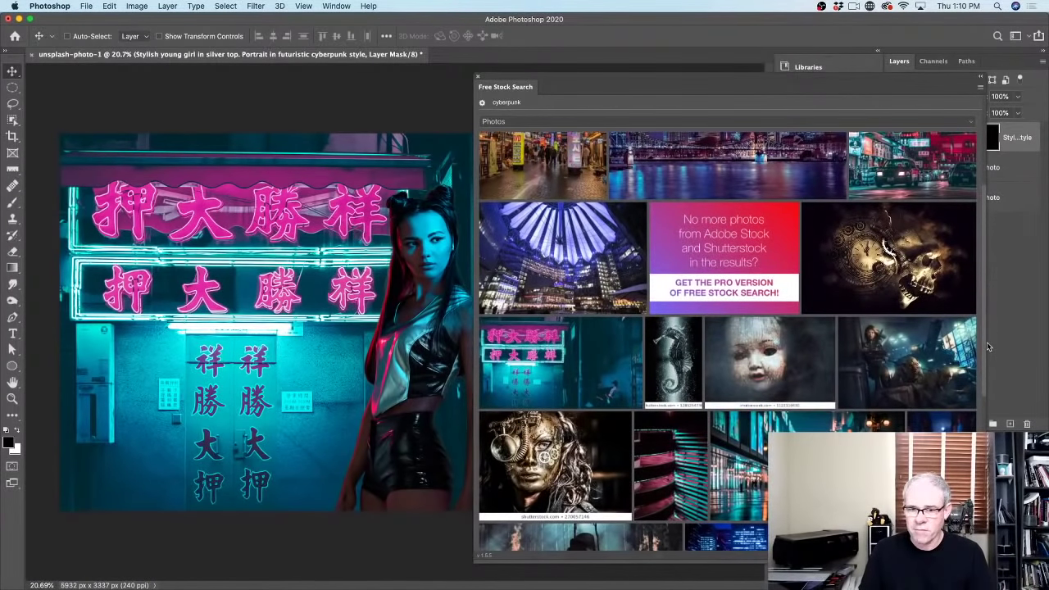
{"action": "scroll", "coordinate": [987, 342], "scroll_direction": "down", "scroll_amount": 6}
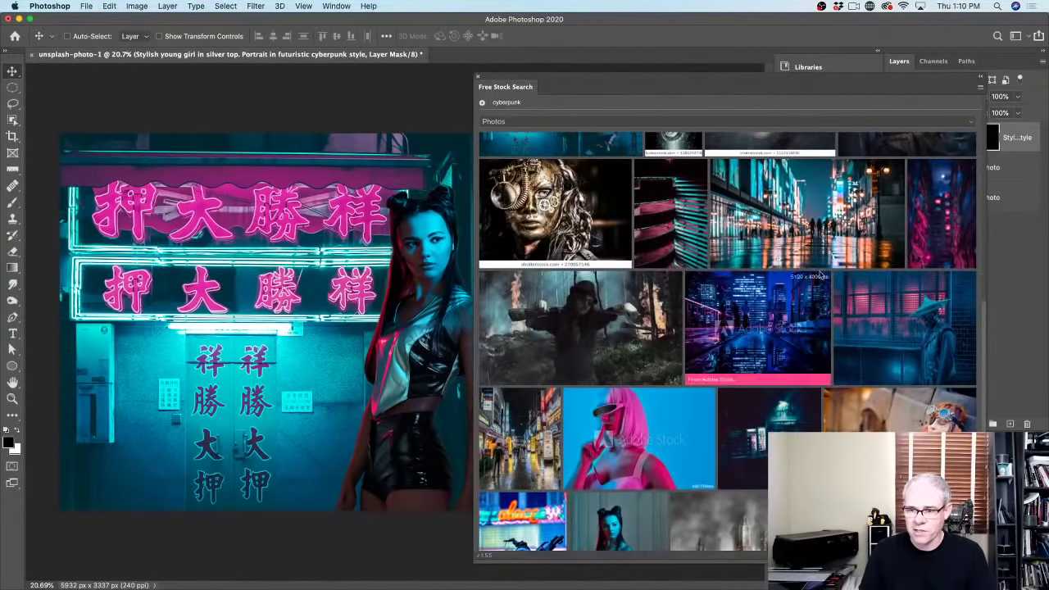
{"action": "scroll", "coordinate": [817, 282], "scroll_direction": "down", "scroll_amount": 3}
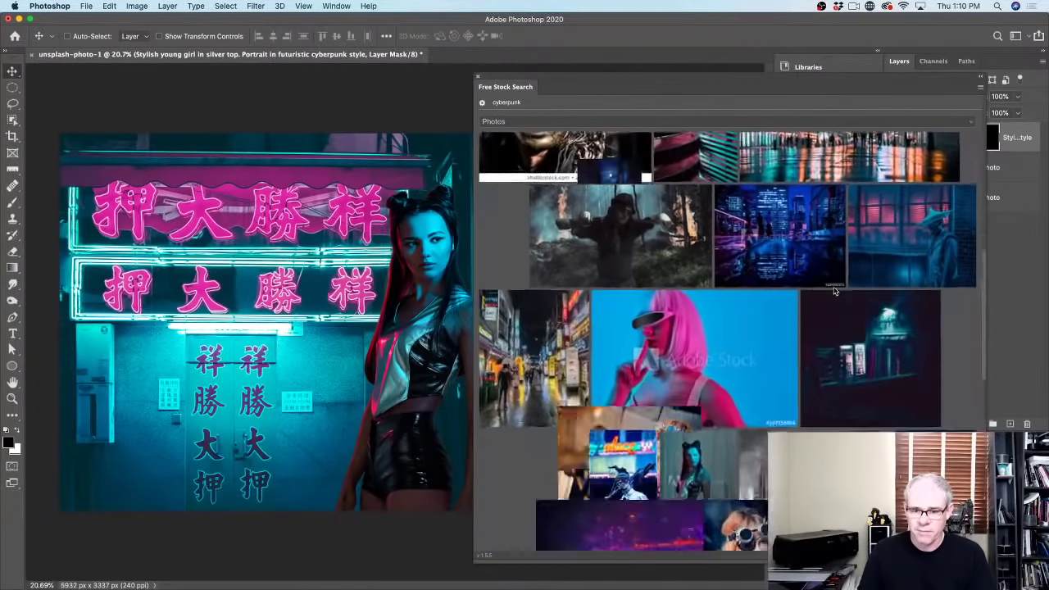
{"action": "scroll", "coordinate": [834, 291], "scroll_direction": "down", "scroll_amount": 4}
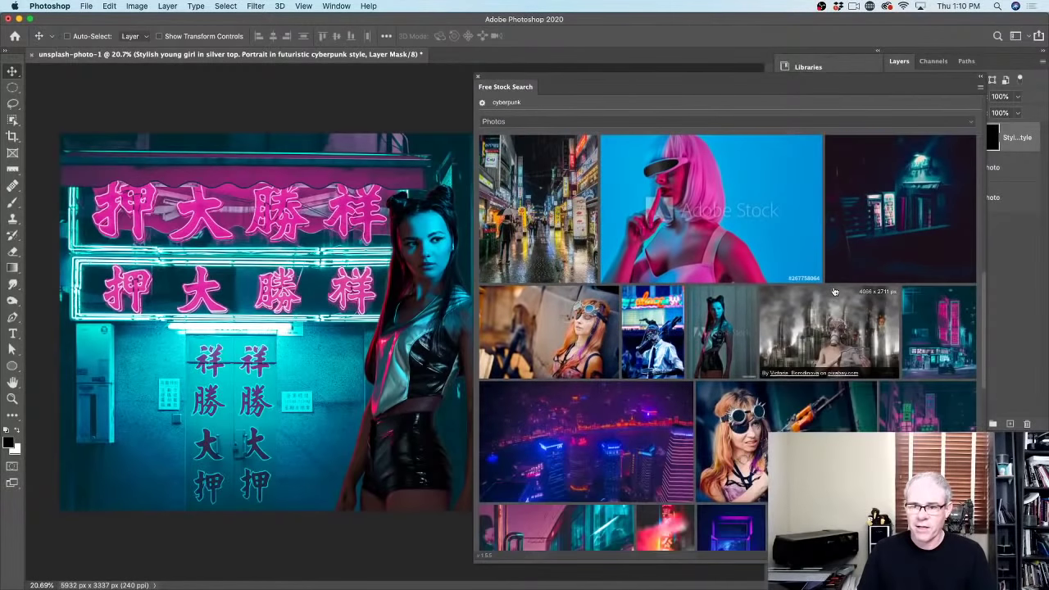
{"action": "scroll", "coordinate": [834, 291], "scroll_direction": "down", "scroll_amount": 6}
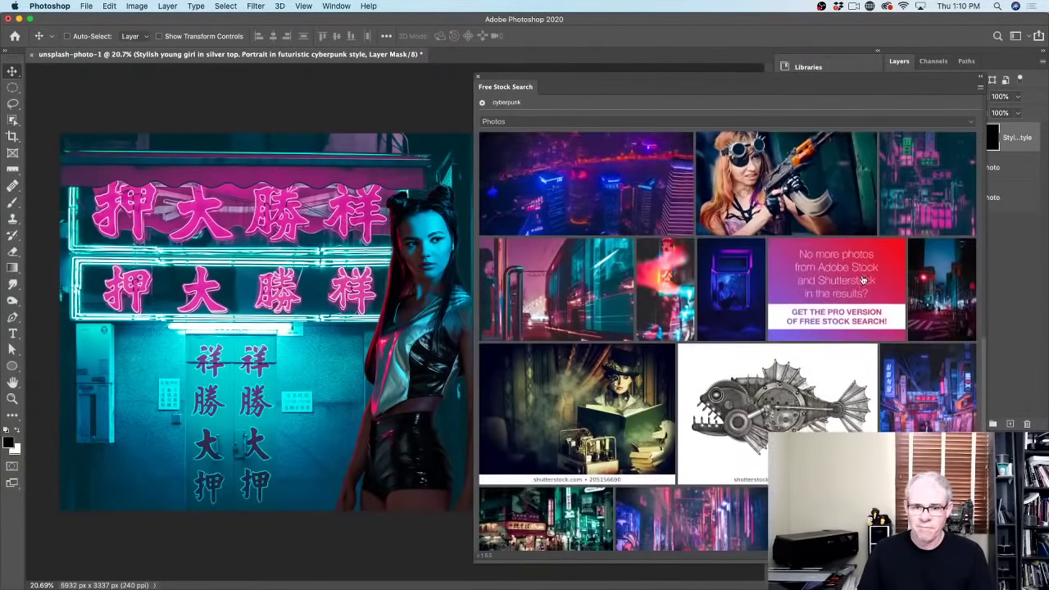
{"action": "scroll", "coordinate": [861, 280], "scroll_direction": "down", "scroll_amount": 2}
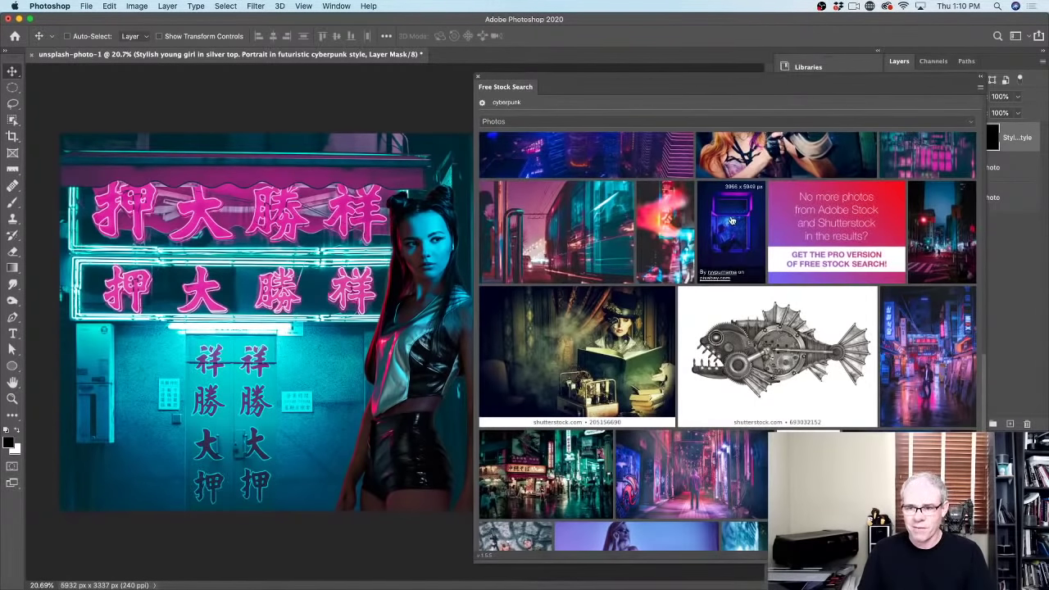
{"action": "left_click", "coordinate": [731, 221]}
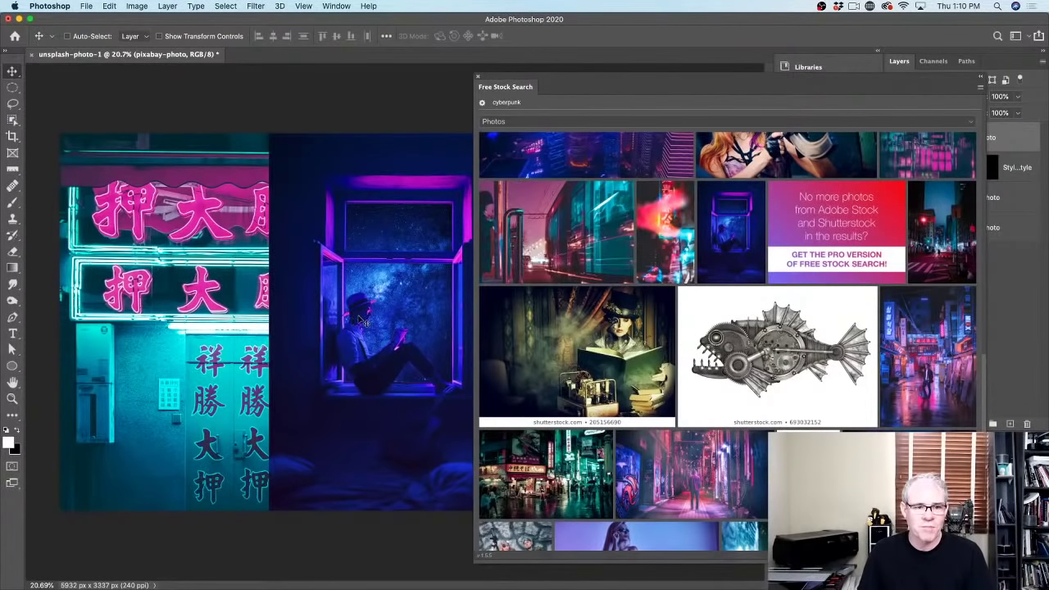
Place the Unsplash photo of the denim-jacketed woman touching a glowing wall, and collapse and redock Free Stock Search
{"action": "scroll", "coordinate": [791, 233], "scroll_direction": "down", "scroll_amount": 2}
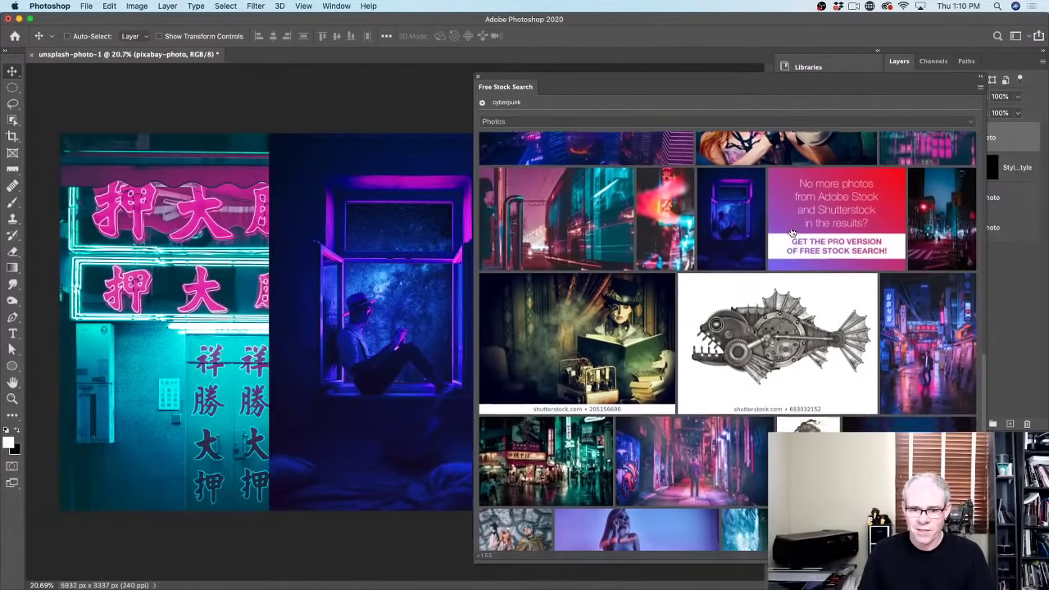
{"action": "scroll", "coordinate": [791, 234], "scroll_direction": "down", "scroll_amount": 5}
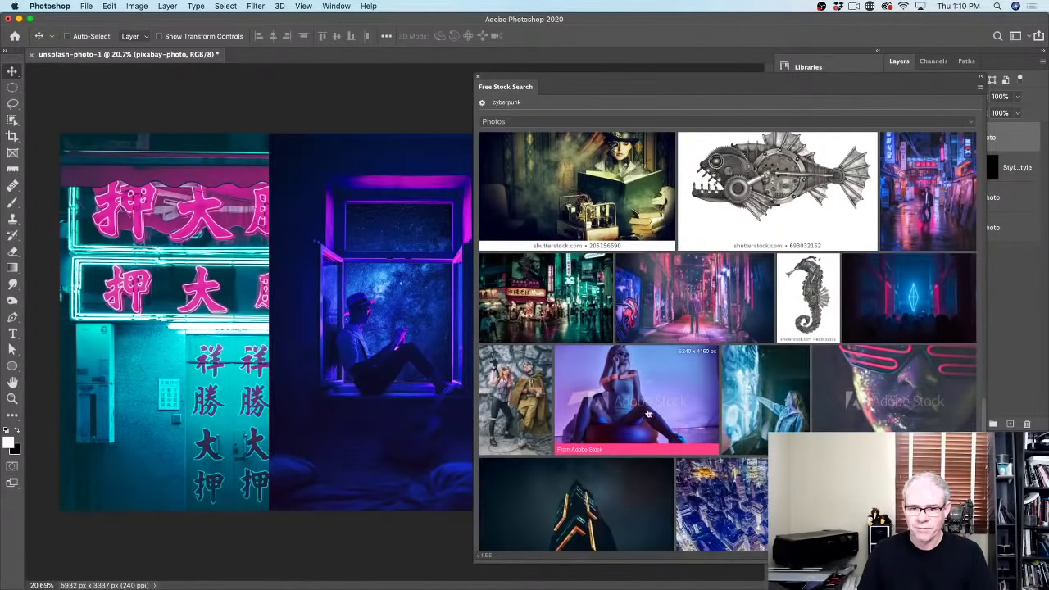
{"action": "left_click", "coordinate": [764, 394]}
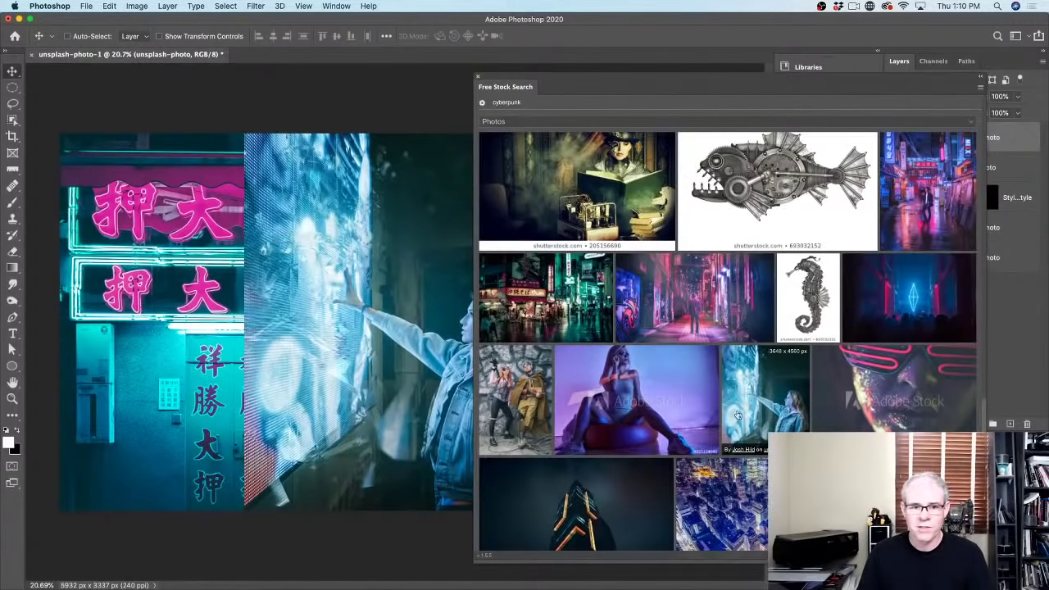
{"action": "left_click", "coordinate": [983, 79]}
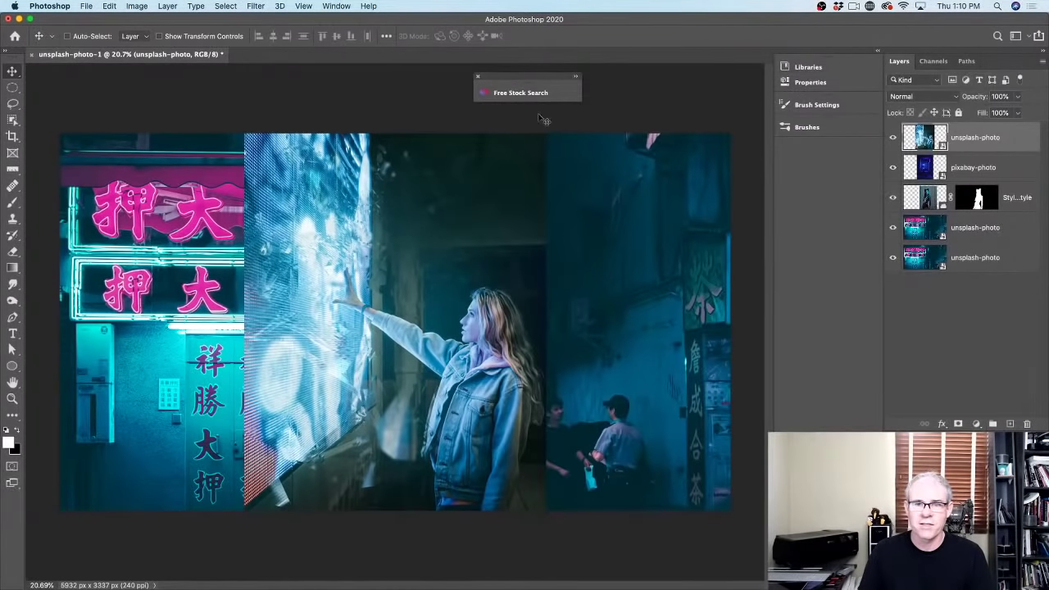
{"action": "mouse_move", "coordinate": [517, 75]}
{"action": "left_mouse_down"}
{"action": "mouse_move", "coordinate": [720, 137]}
{"action": "mouse_move", "coordinate": [825, 155]}
{"action": "left_mouse_up"}
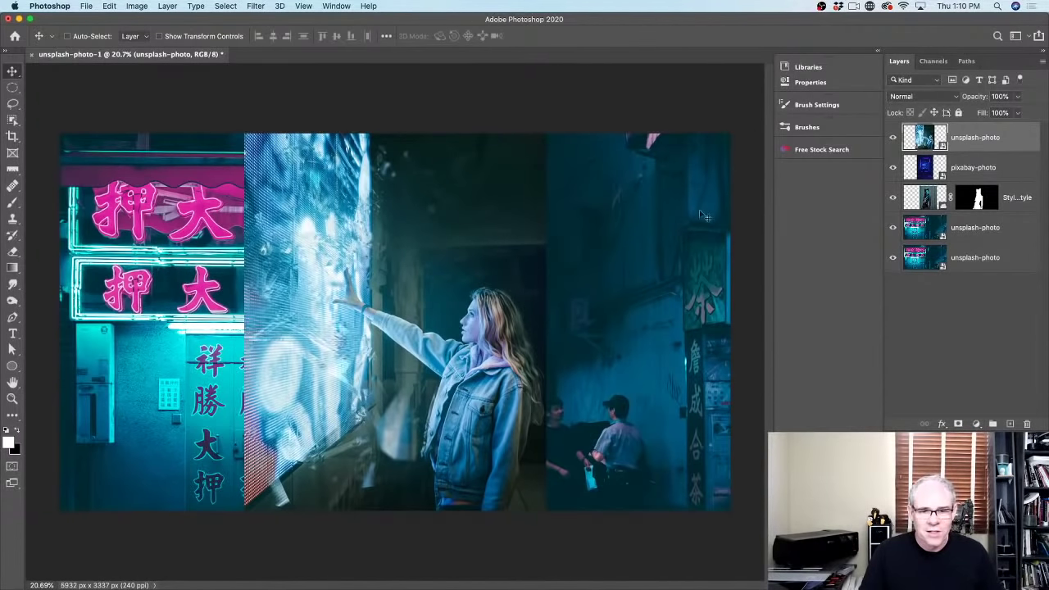
Nudge the denim-jacket photo slightly down and left, and hide the pixabay-photo and masked portrait layers
{"action": "left_click", "coordinate": [893, 138]}
{"action": "left_click", "coordinate": [892, 137]}
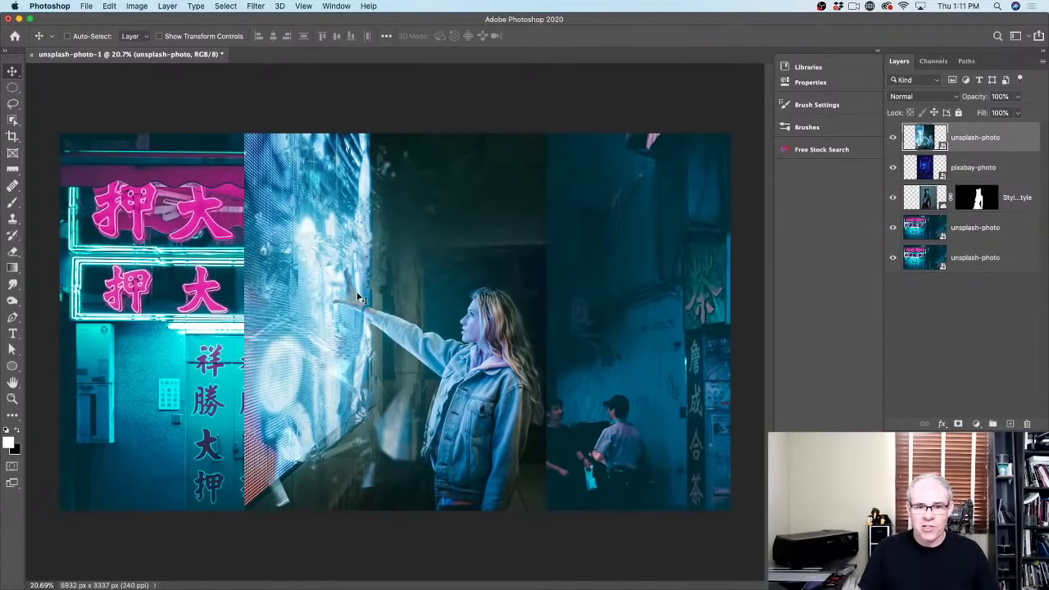
{"action": "mouse_move", "coordinate": [409, 196]}
{"action": "left_mouse_down"}
{"action": "mouse_move", "coordinate": [311, 199]}
{"action": "mouse_move", "coordinate": [403, 201]}
{"action": "left_mouse_up"}
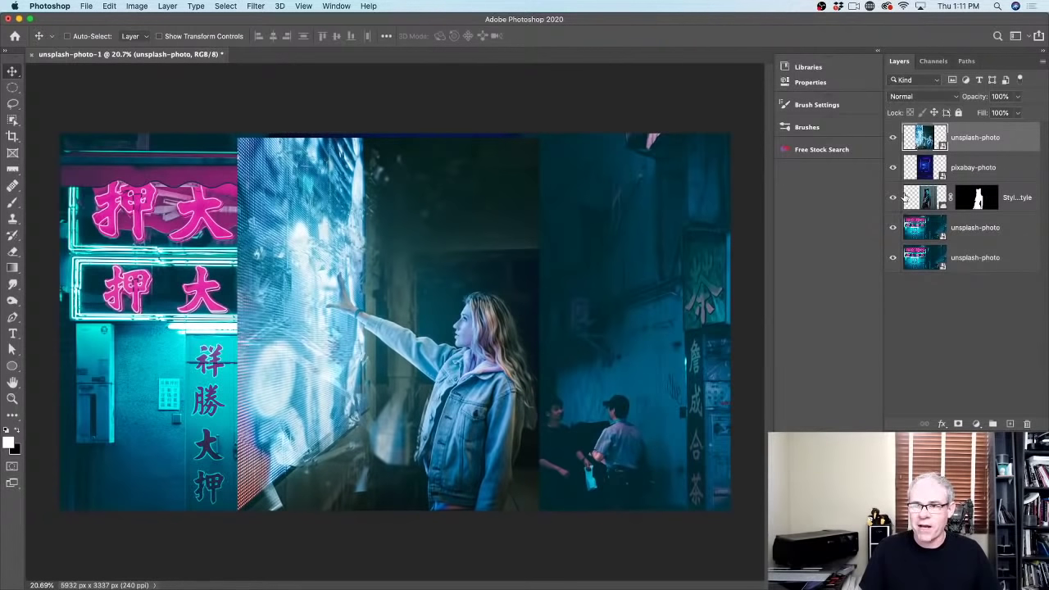
{"action": "left_click", "coordinate": [892, 167]}
{"action": "left_click", "coordinate": [892, 197]}
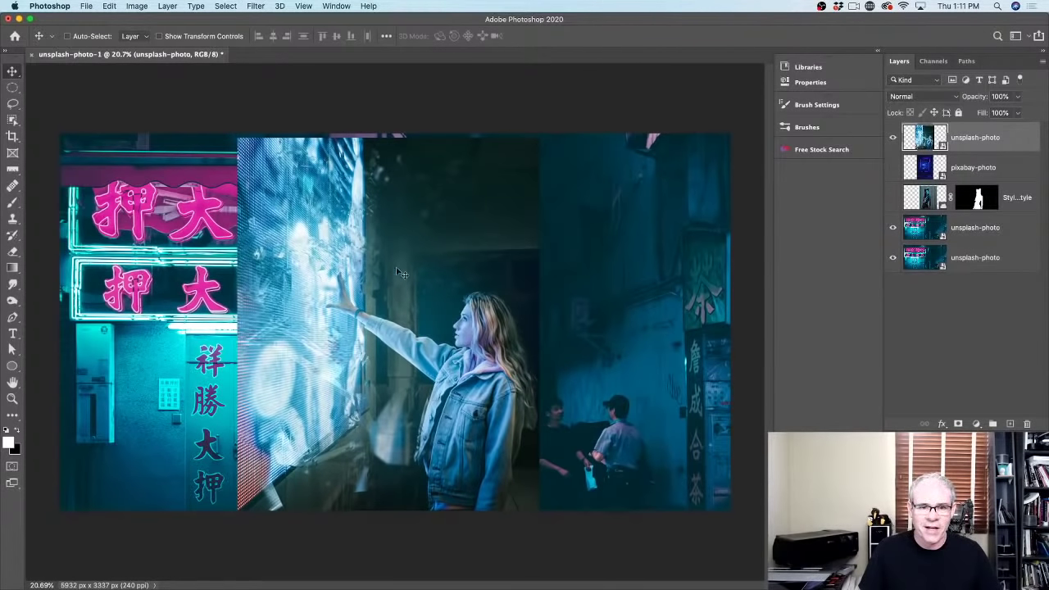
Flip the denim-jacket photo horizontally with Free Transform and move it to the canvas's right edge
{"action": "key", "text": "super+t"}
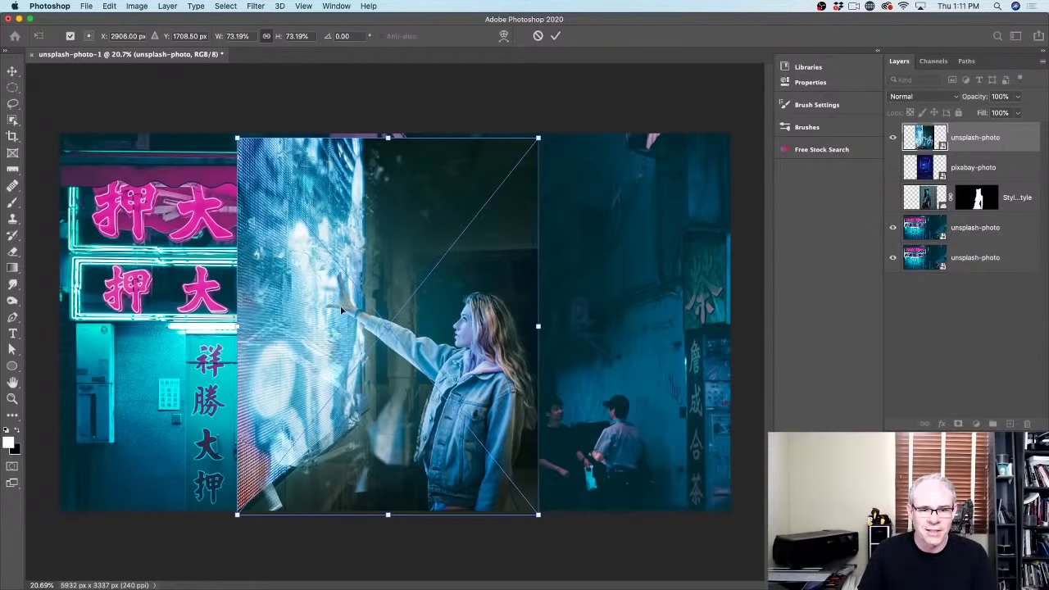
{"action": "right_click", "coordinate": [390, 237]}
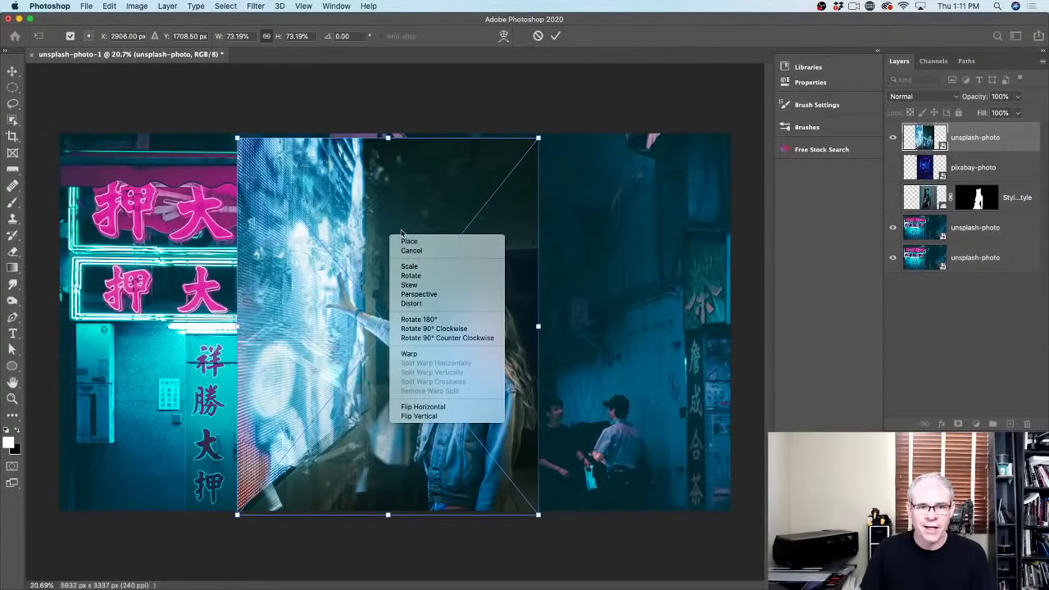
{"action": "left_click", "coordinate": [432, 408]}
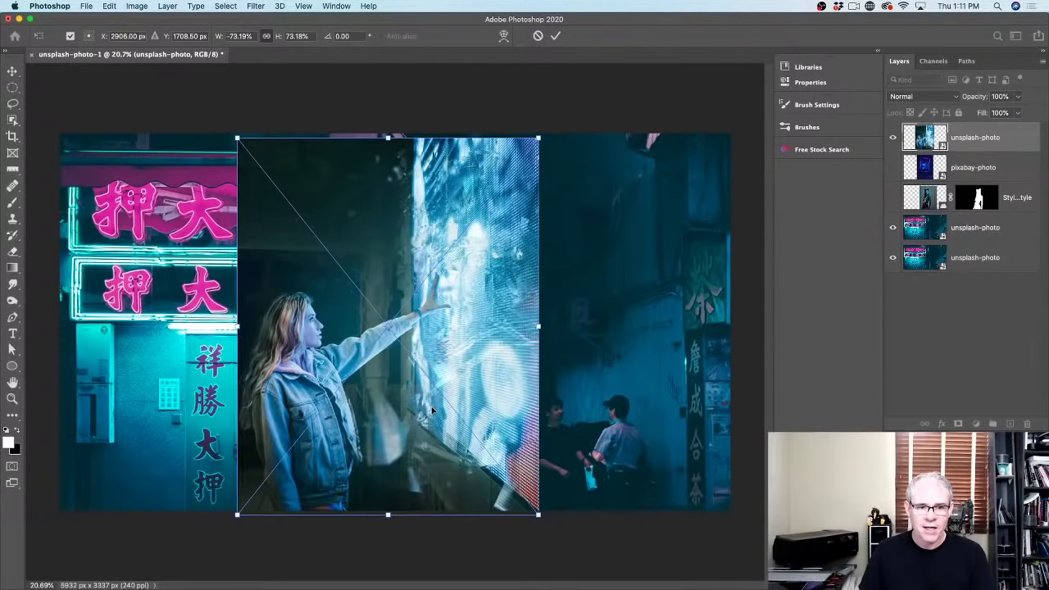
{"action": "left_click_drag", "start_coordinate": [394, 267], "coordinate": [590, 267]}
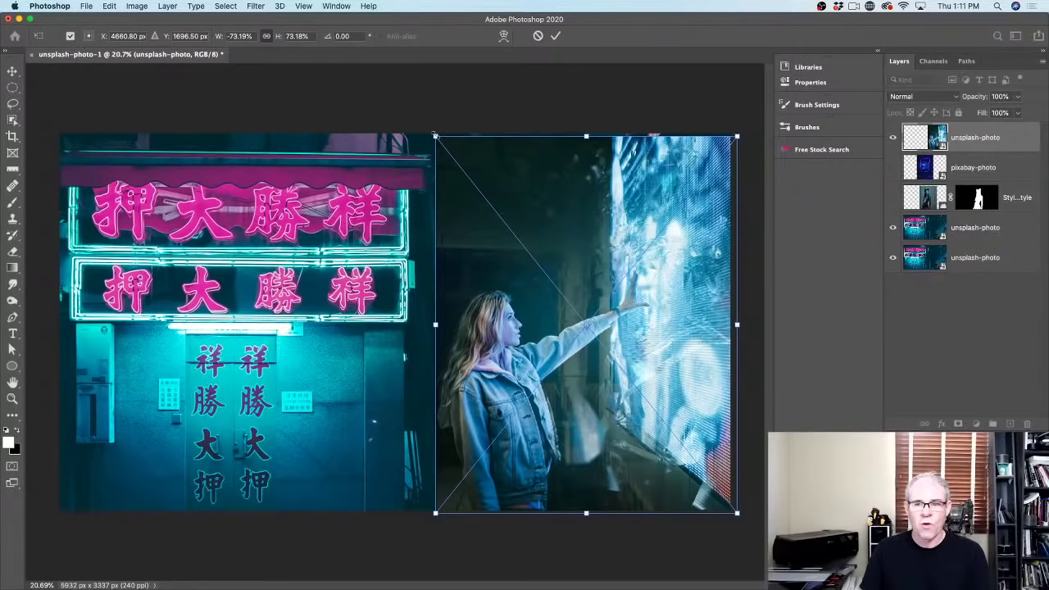
Scale the denim-jacket photo down to about 58% from its lower-right corner and apply the transform
{"action": "left_click_drag", "start_coordinate": [435, 136], "coordinate": [686, 337]}
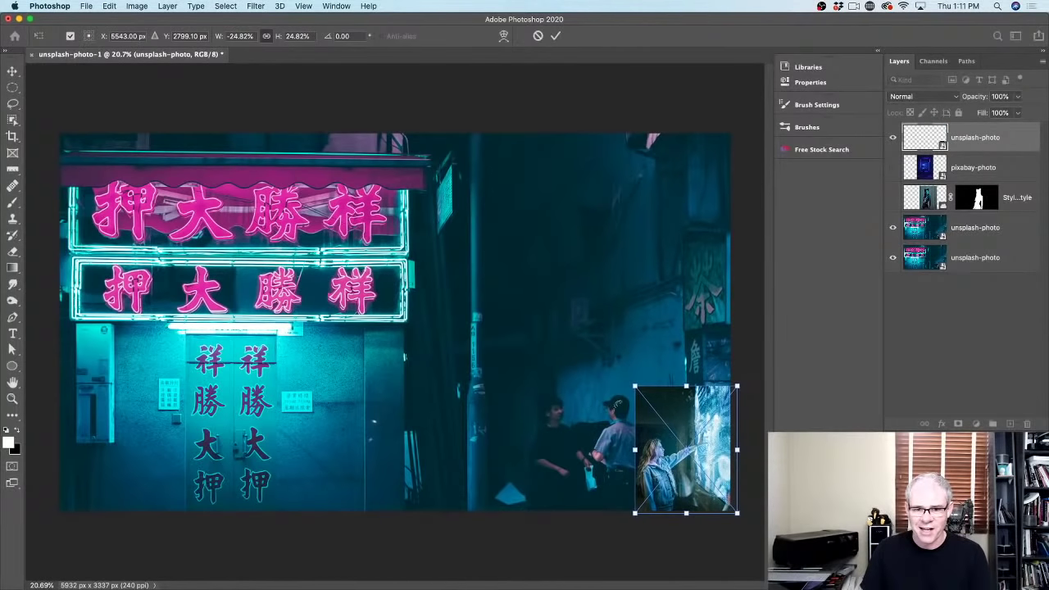
{"action": "left_click_drag", "start_coordinate": [634, 386], "coordinate": [445, 258]}
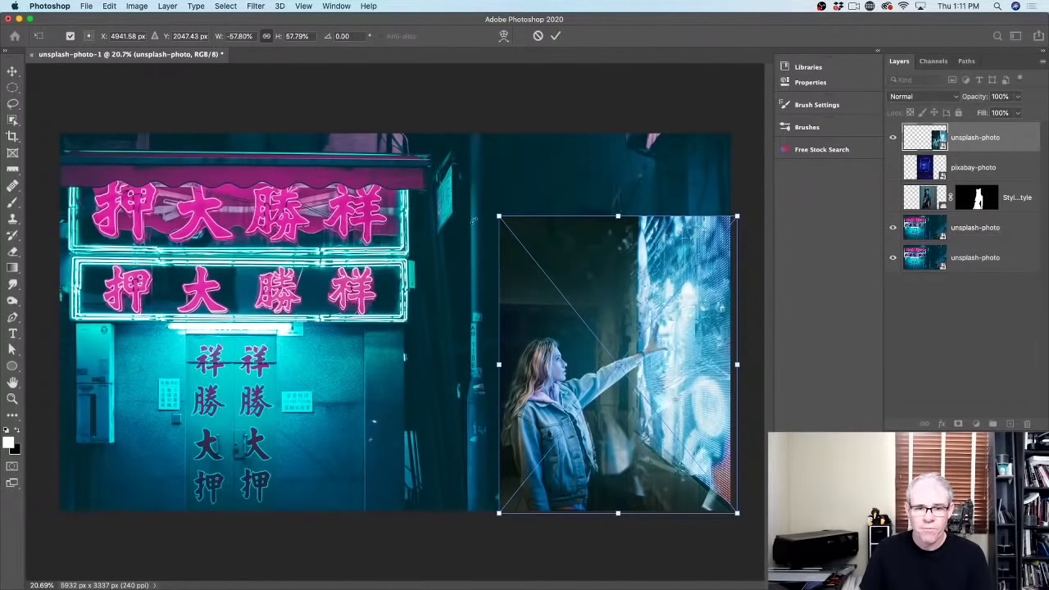
{"action": "mouse_move", "coordinate": [496, 217]}
{"action": "left_mouse_down"}
{"action": "mouse_move", "coordinate": [491, 207]}
{"action": "mouse_move", "coordinate": [497, 216]}
{"action": "left_mouse_up"}
{"action": "key", "text": "Return"}
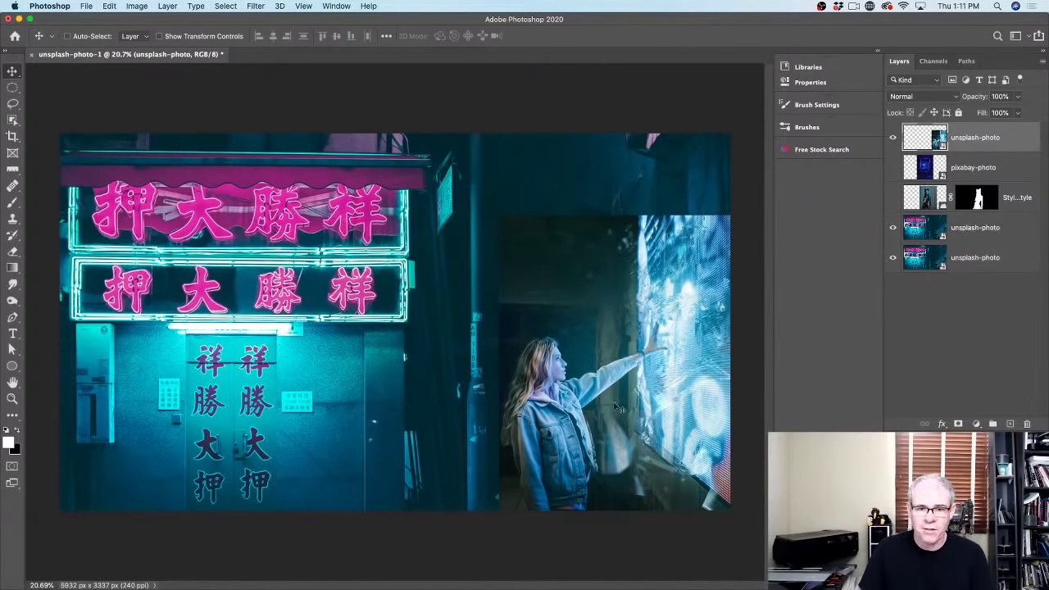
Show the pixabay-photo layer and move the window photo to the canvas's left edge
{"action": "left_click", "coordinate": [893, 167]}
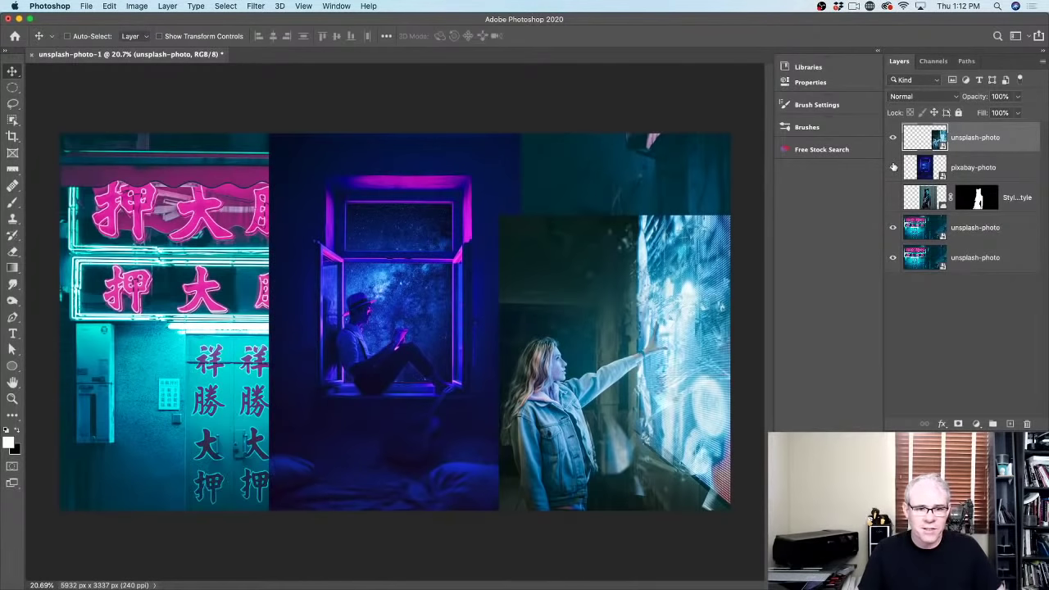
{"action": "left_click", "coordinate": [931, 171]}
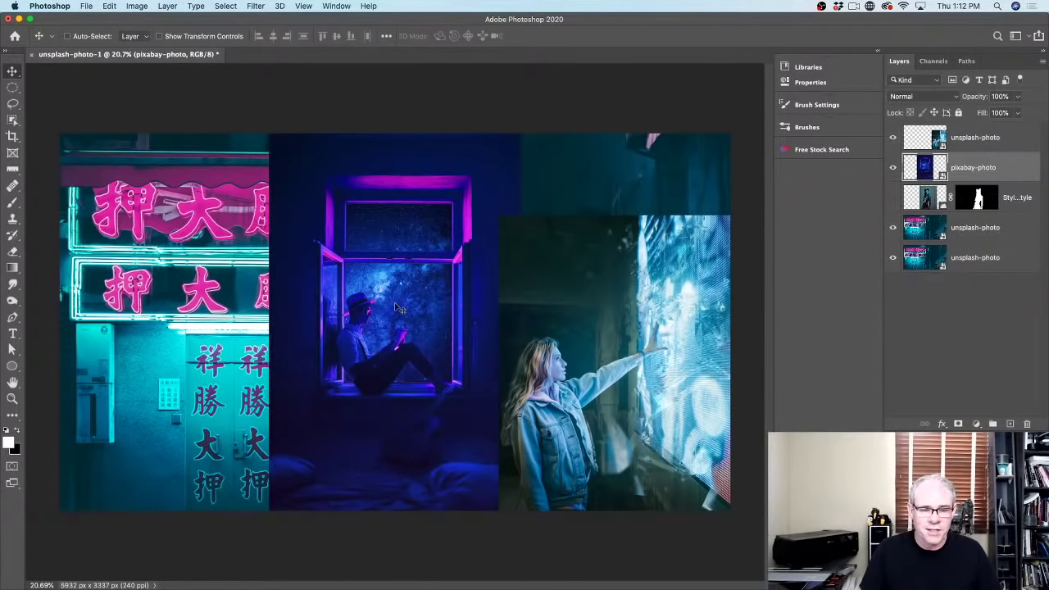
{"action": "left_click_drag", "start_coordinate": [401, 308], "coordinate": [191, 306]}
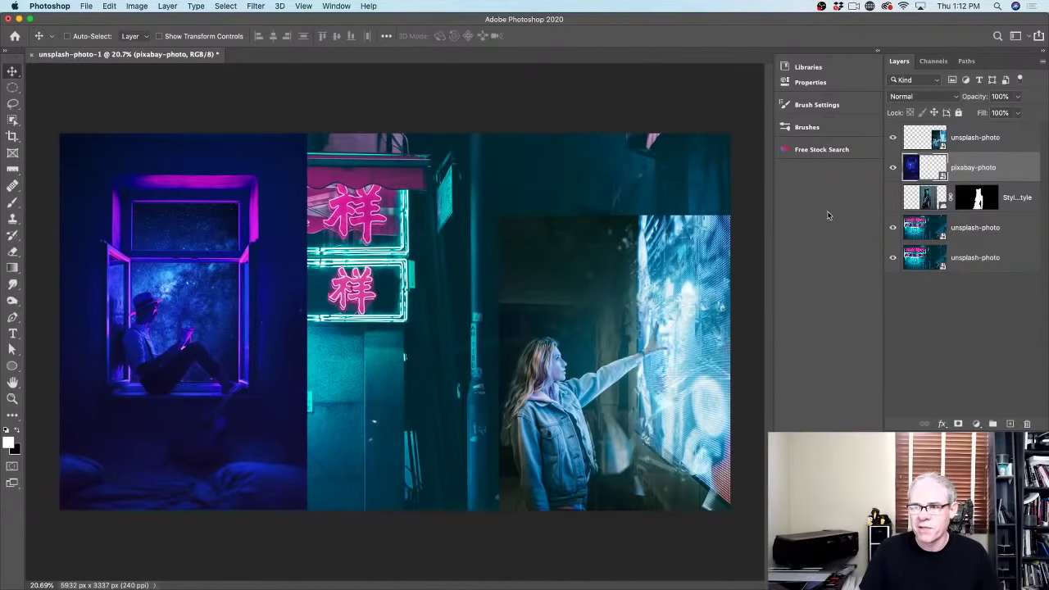
Hide the masked portrait and pixabay-photo layers, and add a layer mask to the denim-jacket photo
{"action": "left_click", "coordinate": [893, 198]}
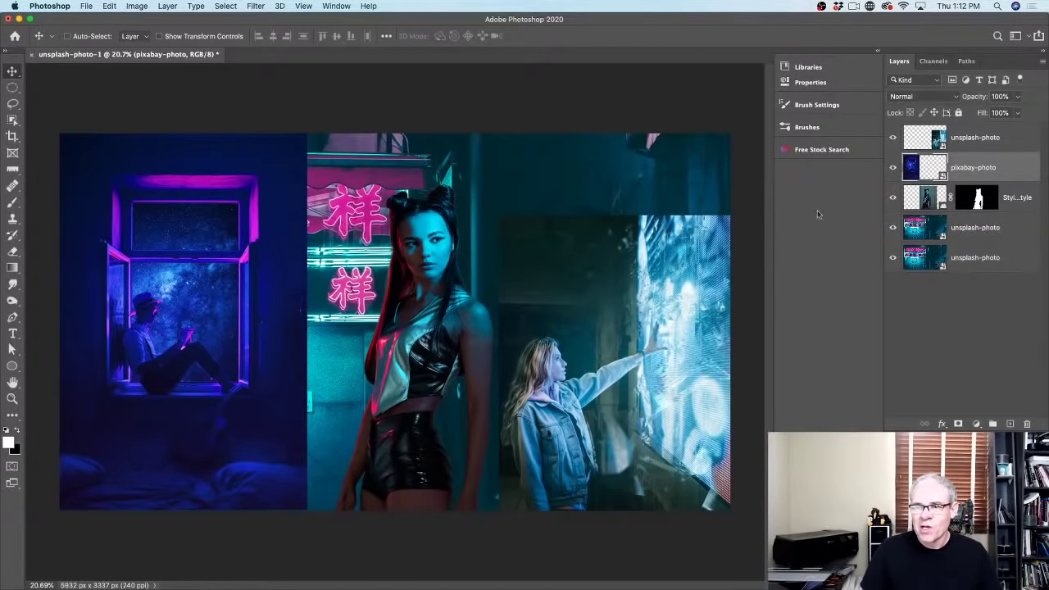
{"action": "left_click_drag", "start_coordinate": [894, 168], "coordinate": [894, 199]}
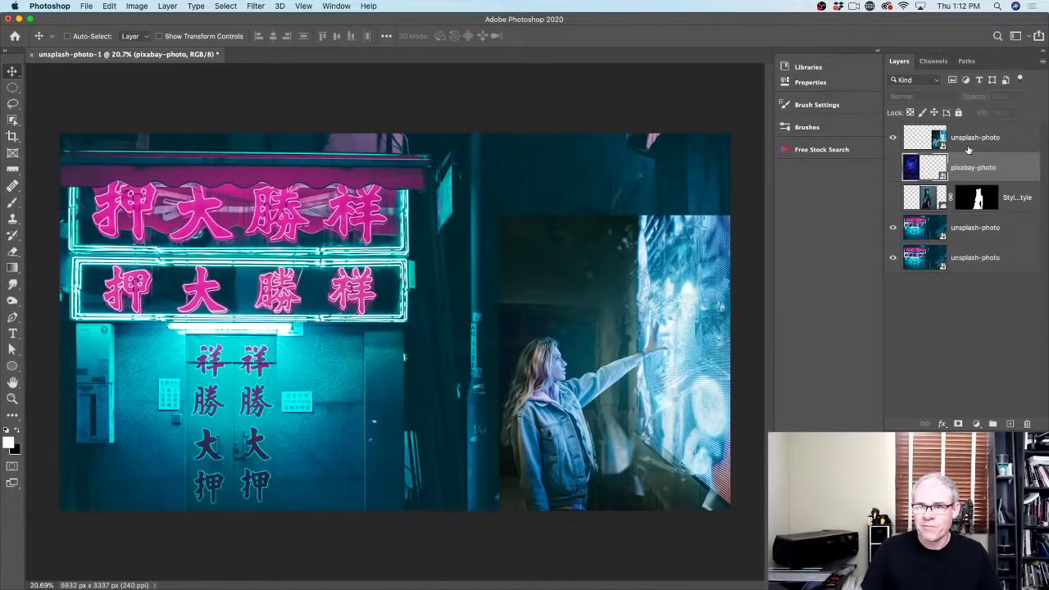
{"action": "left_click", "coordinate": [925, 137]}
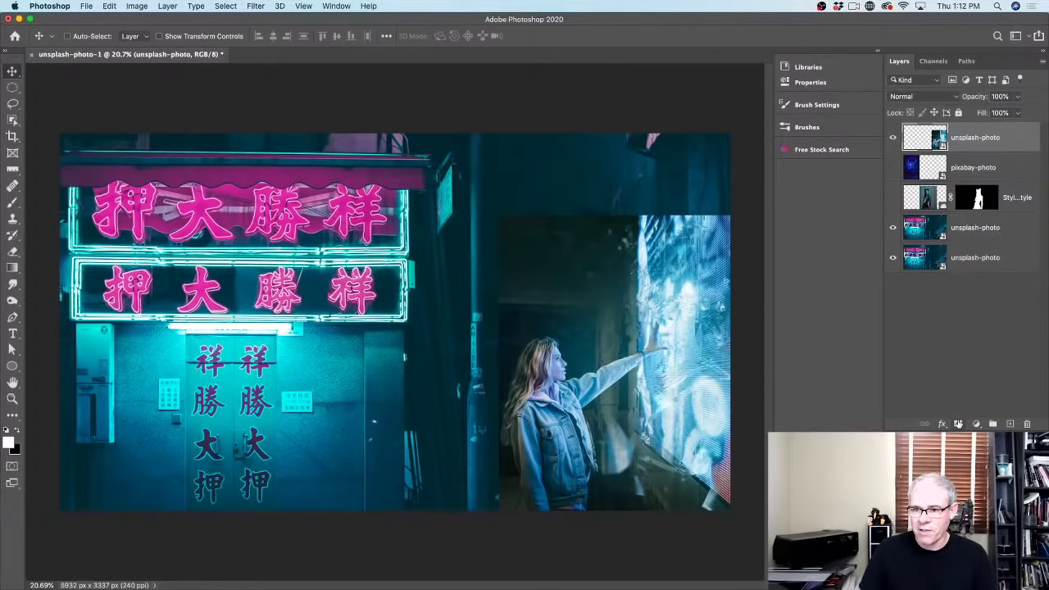
{"action": "left_click", "coordinate": [958, 424]}
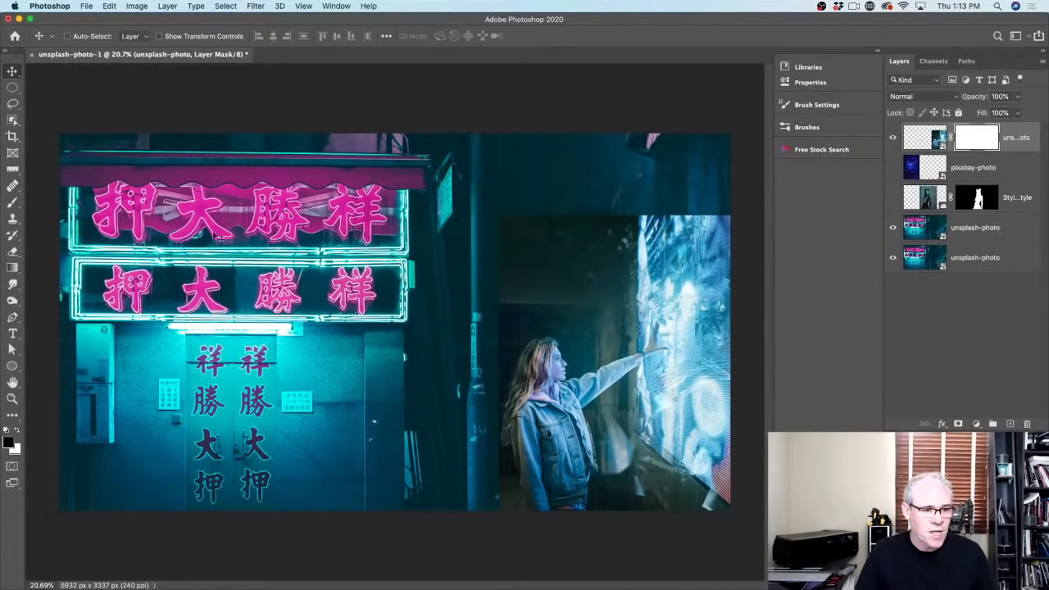
Choose the Brush tool, check that the soft round tip has 0% hardness, and enlarge it to 600 px
{"action": "left_click", "coordinate": [13, 202]}
{"action": "left_click", "coordinate": [57, 203]}
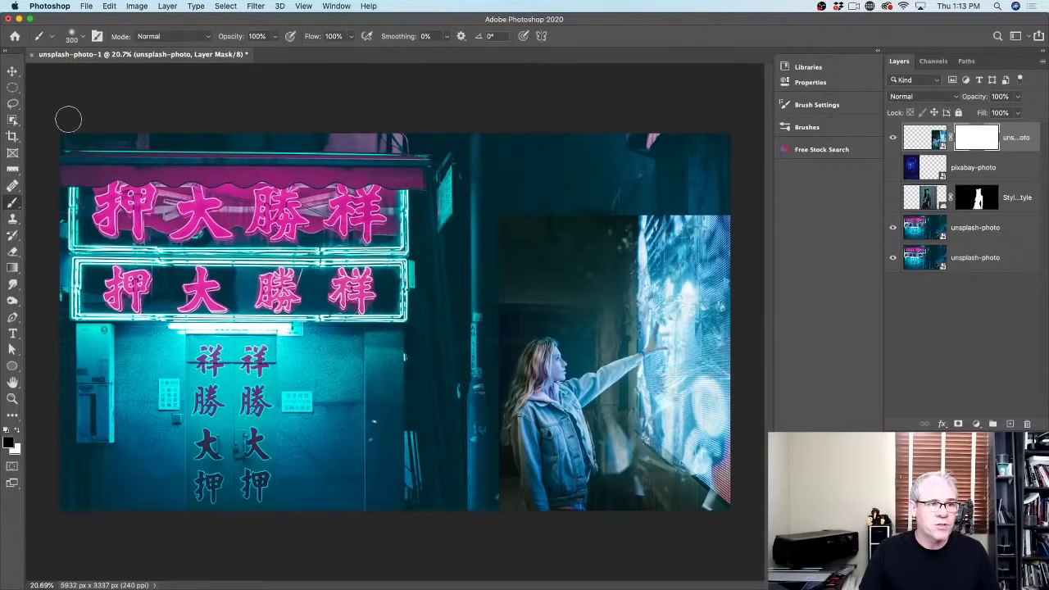
{"action": "left_click", "coordinate": [79, 37]}
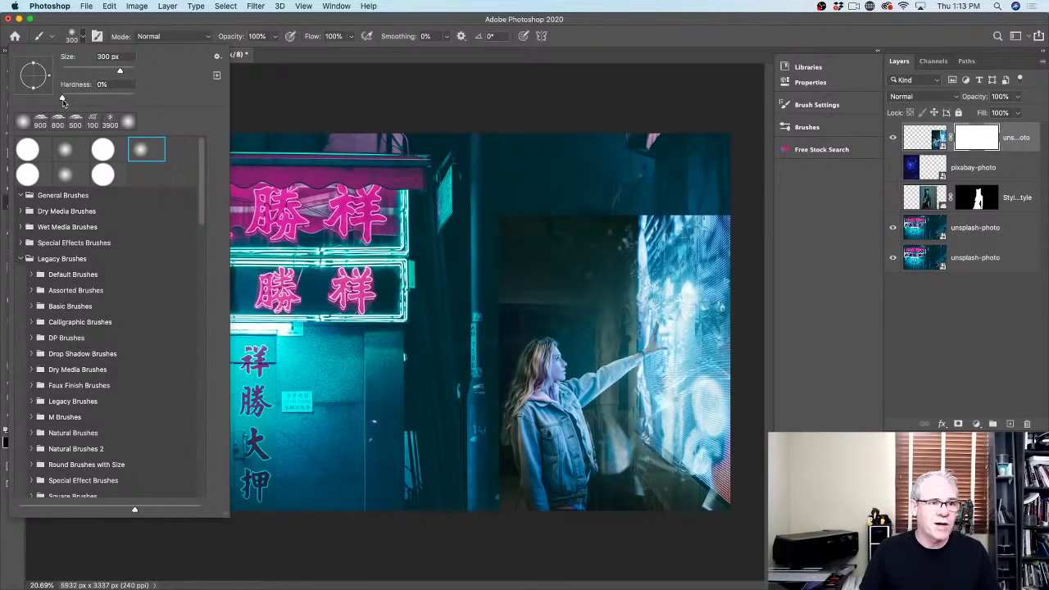
{"action": "left_click", "coordinate": [127, 27]}
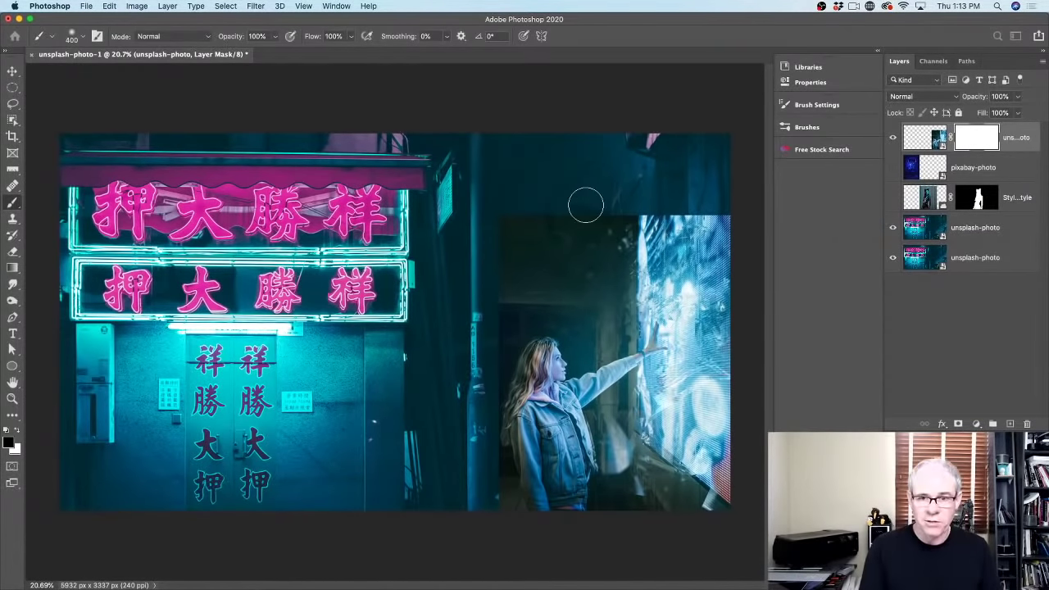
{"action": "key", "text": "bracketright"}
{"action": "key", "text": "bracketright"}
{"action": "key", "text": "bracketright"}
{"action": "key", "text": "bracketright"}
{"action": "key", "text": "bracketleft"}
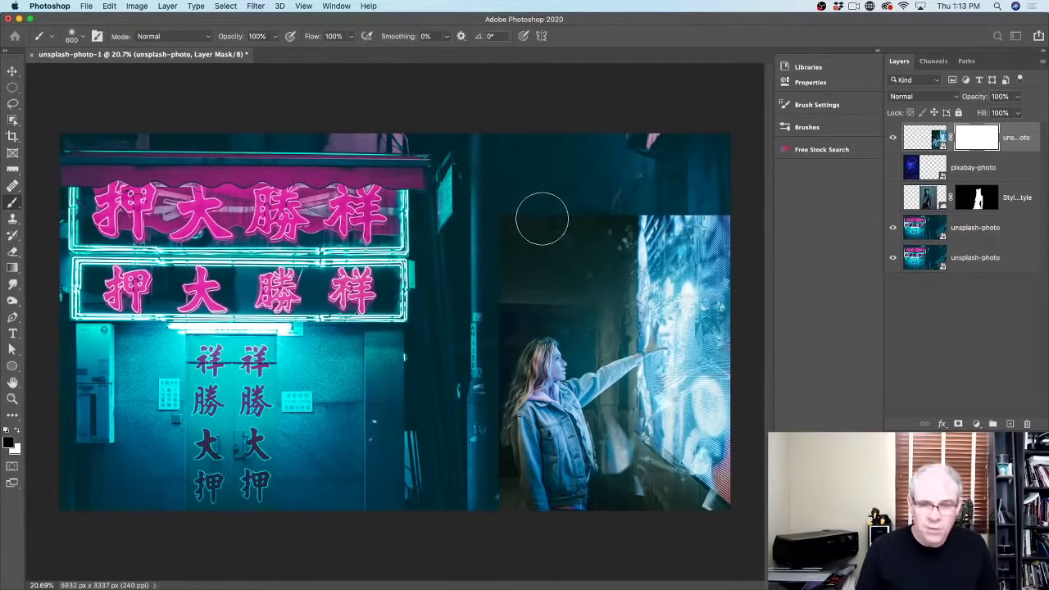
Enlarge the brush to 722 px and paint black on the denim-jacket photo's mask along its top and left edges
{"action": "mouse_move", "coordinate": [573, 212]}
{"action": "left_mouse_down"}
{"action": "mouse_move", "coordinate": [579, 232]}
{"action": "mouse_move", "coordinate": [459, 191]}
{"action": "mouse_move", "coordinate": [647, 217]}
{"action": "mouse_move", "coordinate": [492, 217]}
{"action": "mouse_move", "coordinate": [557, 227]}
{"action": "mouse_move", "coordinate": [544, 232]}
{"action": "mouse_move", "coordinate": [564, 136]}
{"action": "mouse_move", "coordinate": [544, 546]}
{"action": "mouse_move", "coordinate": [572, 288]}
{"action": "mouse_move", "coordinate": [580, 443]}
{"action": "mouse_move", "coordinate": [599, 242]}
{"action": "mouse_move", "coordinate": [553, 244]}
{"action": "left_mouse_up"}
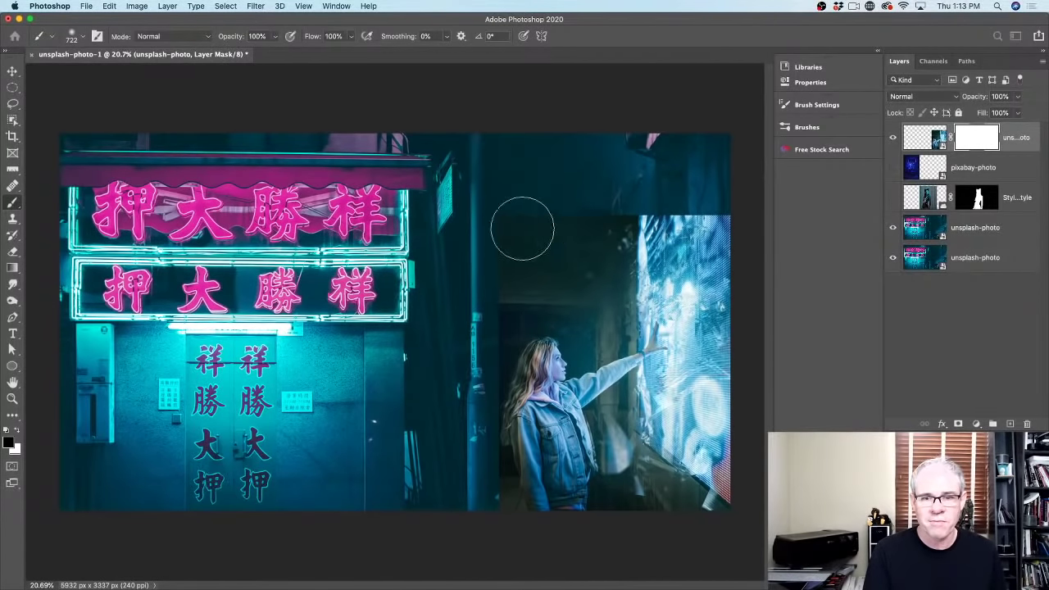
{"action": "left_click_drag", "start_coordinate": [489, 218], "coordinate": [585, 227]}
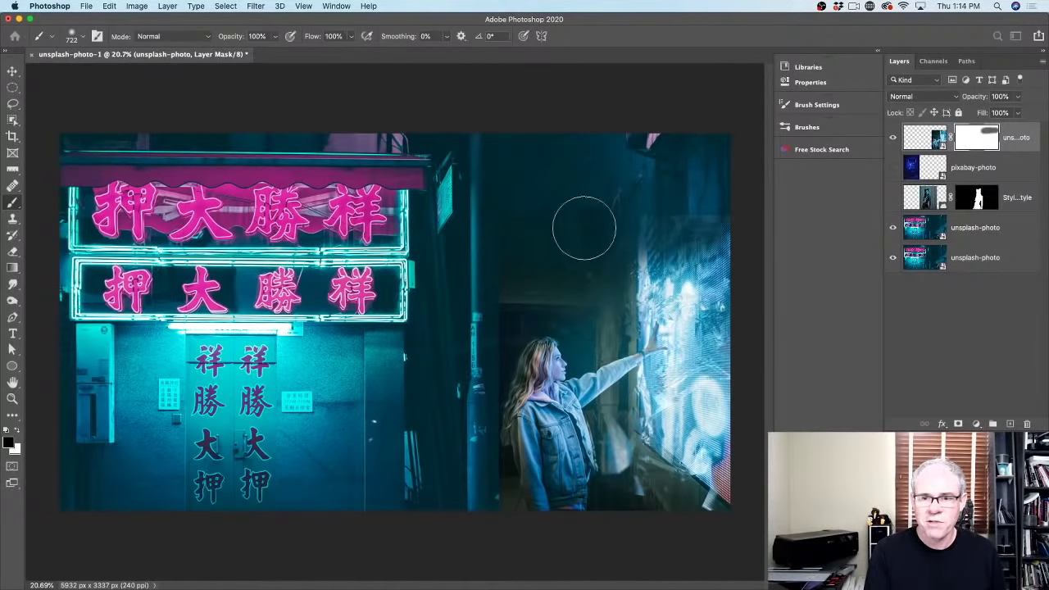
{"action": "mouse_move", "coordinate": [639, 201]}
{"action": "left_mouse_down"}
{"action": "mouse_move", "coordinate": [672, 218]}
{"action": "mouse_move", "coordinate": [701, 215]}
{"action": "mouse_move", "coordinate": [625, 246]}
{"action": "mouse_move", "coordinate": [676, 207]}
{"action": "mouse_move", "coordinate": [639, 220]}
{"action": "mouse_move", "coordinate": [670, 202]}
{"action": "mouse_move", "coordinate": [598, 207]}
{"action": "mouse_move", "coordinate": [755, 193]}
{"action": "mouse_move", "coordinate": [558, 214]}
{"action": "mouse_move", "coordinate": [706, 208]}
{"action": "mouse_move", "coordinate": [541, 200]}
{"action": "mouse_move", "coordinate": [620, 205]}
{"action": "mouse_move", "coordinate": [527, 247]}
{"action": "mouse_move", "coordinate": [480, 307]}
{"action": "mouse_move", "coordinate": [485, 292]}
{"action": "mouse_move", "coordinate": [452, 389]}
{"action": "mouse_move", "coordinate": [483, 294]}
{"action": "mouse_move", "coordinate": [461, 397]}
{"action": "mouse_move", "coordinate": [486, 551]}
{"action": "mouse_move", "coordinate": [476, 431]}
{"action": "mouse_move", "coordinate": [472, 470]}
{"action": "mouse_move", "coordinate": [465, 458]}
{"action": "mouse_move", "coordinate": [481, 308]}
{"action": "mouse_move", "coordinate": [475, 462]}
{"action": "mouse_move", "coordinate": [495, 248]}
{"action": "mouse_move", "coordinate": [466, 368]}
{"action": "mouse_move", "coordinate": [484, 513]}
{"action": "left_mouse_up"}
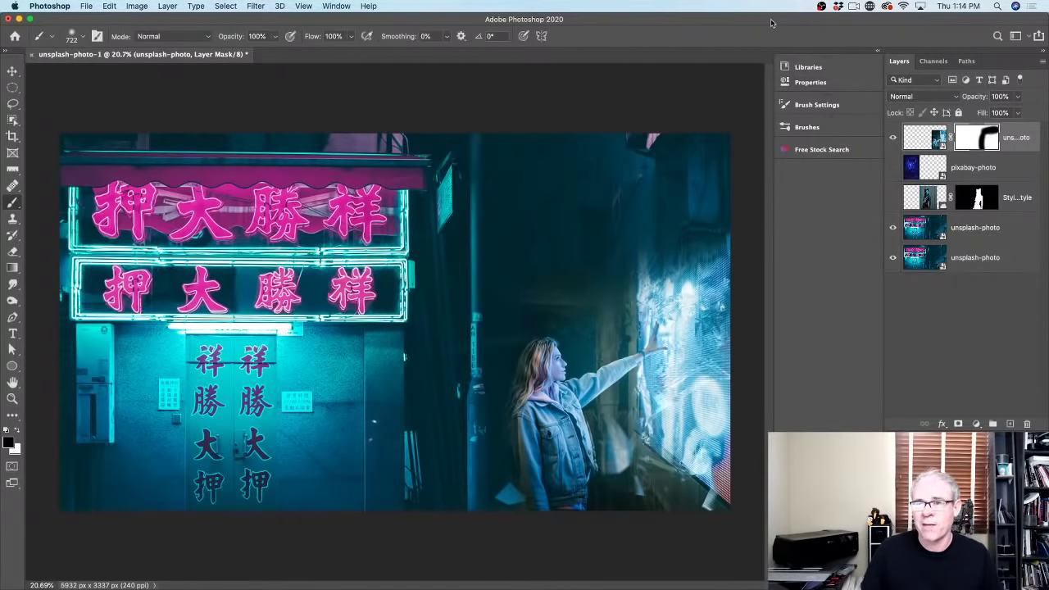
Show the pixabay window photo, scale it to about 56% with Free Transform, and position it over the left part of the storefront
{"action": "left_click", "coordinate": [892, 167]}
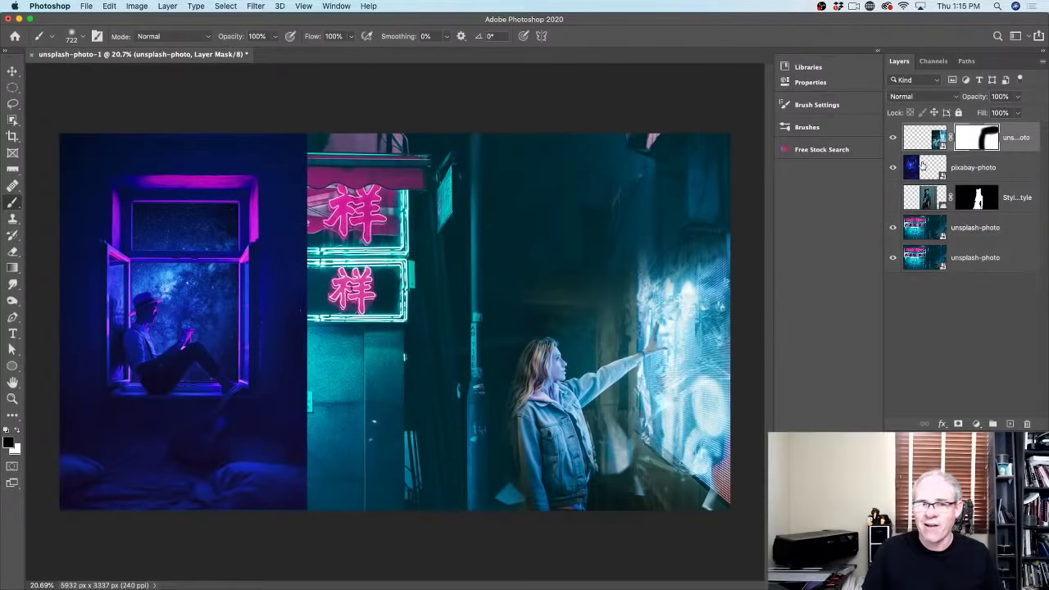
{"action": "left_click", "coordinate": [12, 71]}
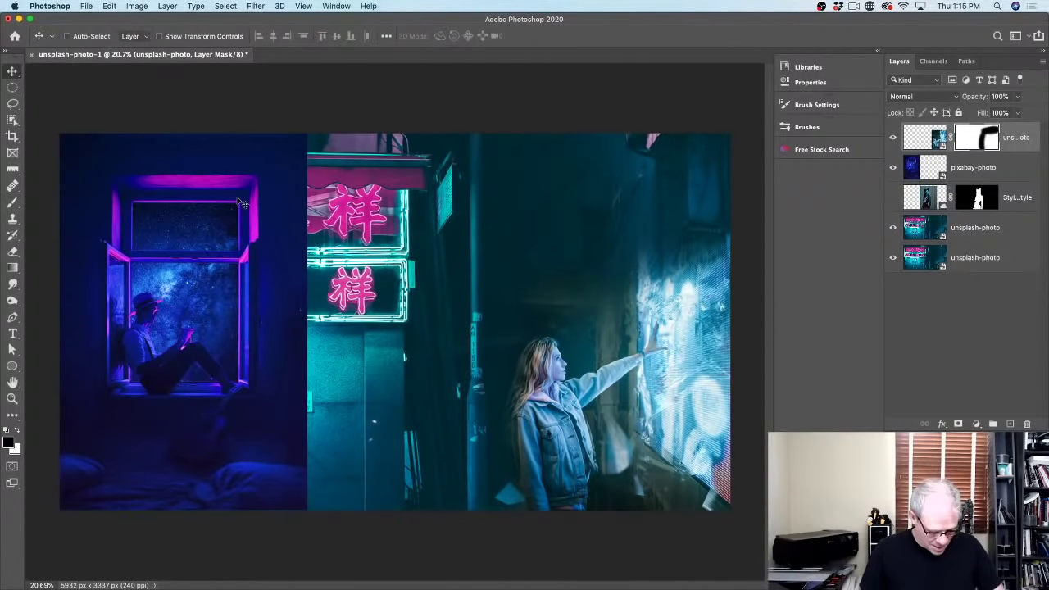
{"action": "key", "text": "super+t"}
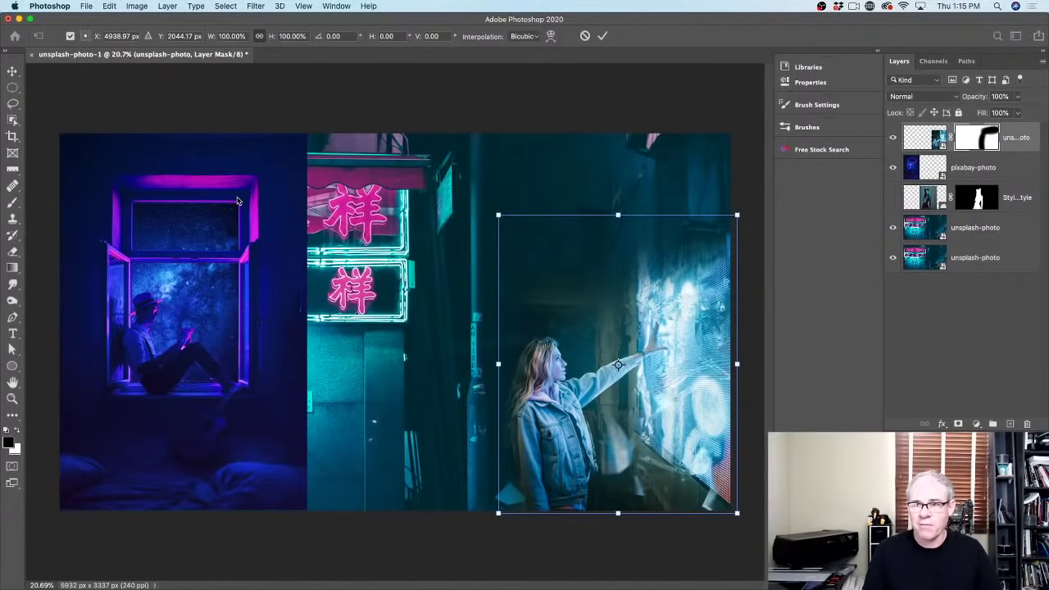
{"action": "key", "text": "Escape"}
{"action": "left_click", "coordinate": [925, 168]}
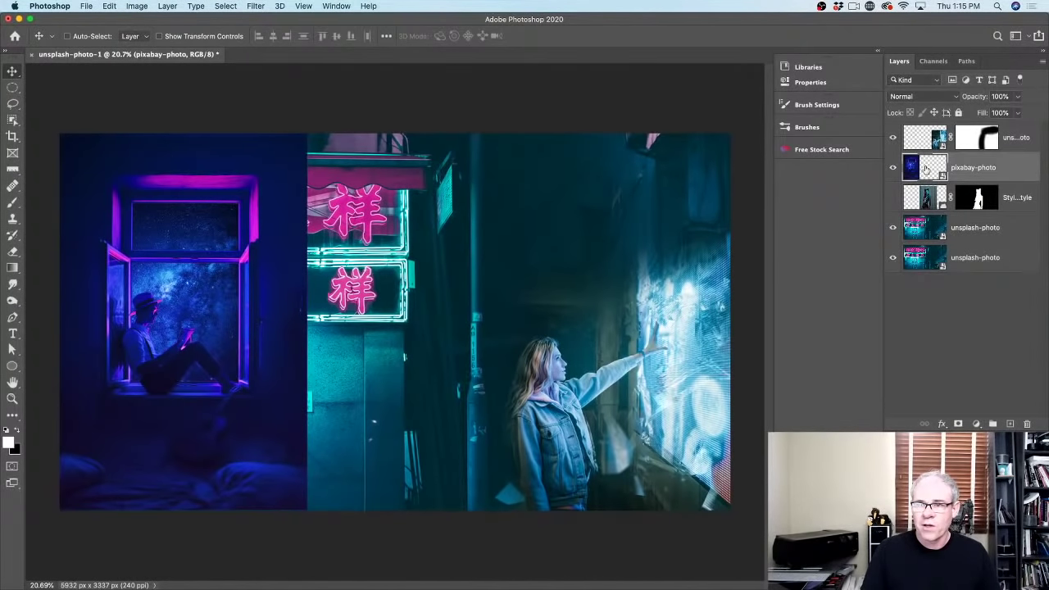
{"action": "key", "text": "super+t"}
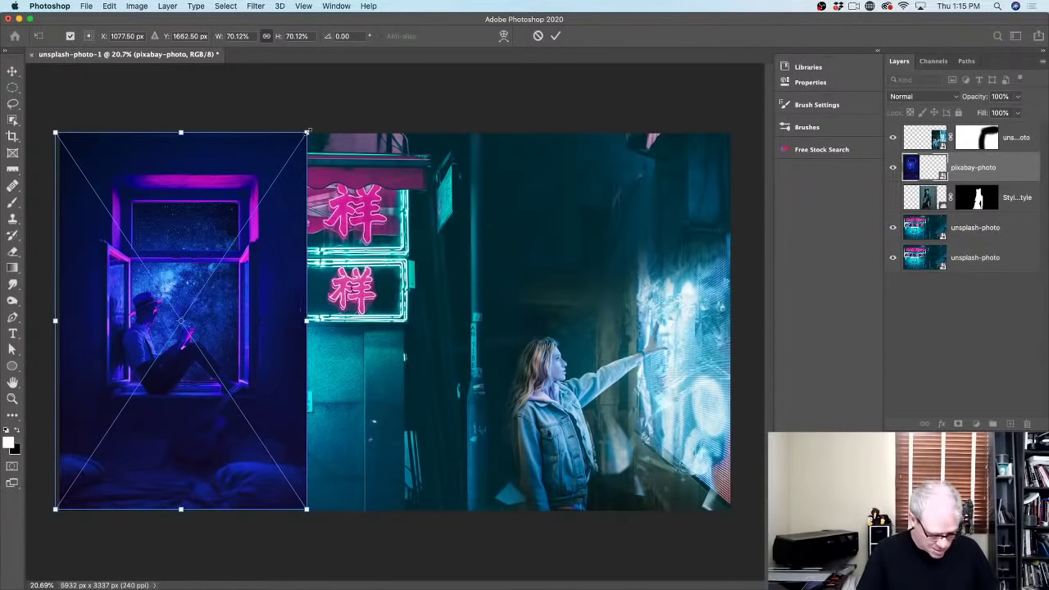
{"action": "left_click_drag", "start_coordinate": [306, 131], "coordinate": [283, 213]}
{"action": "left_click_drag", "start_coordinate": [164, 285], "coordinate": [188, 238]}
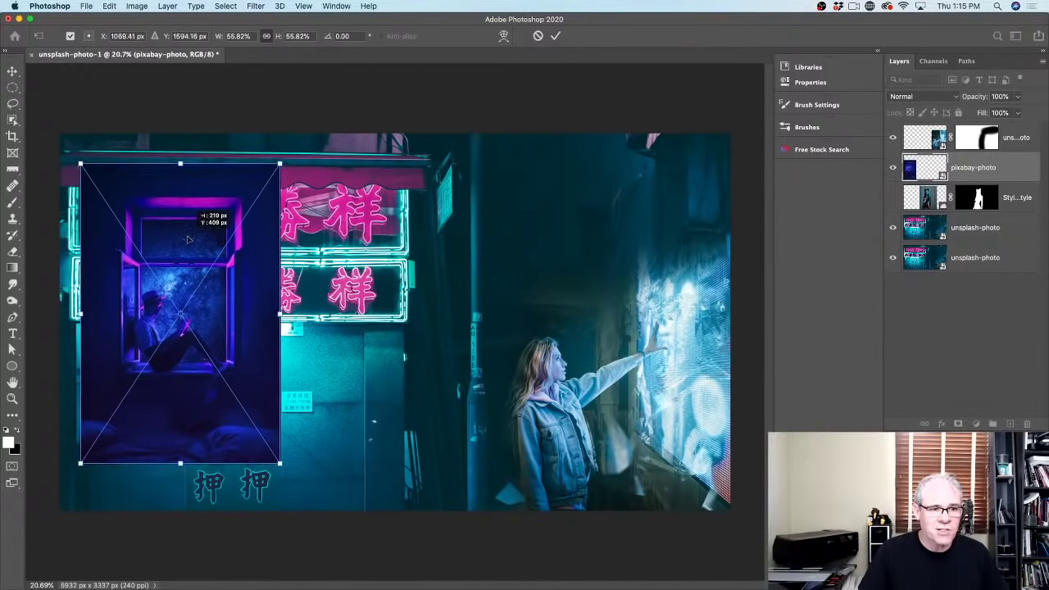
{"action": "key", "text": "Return"}
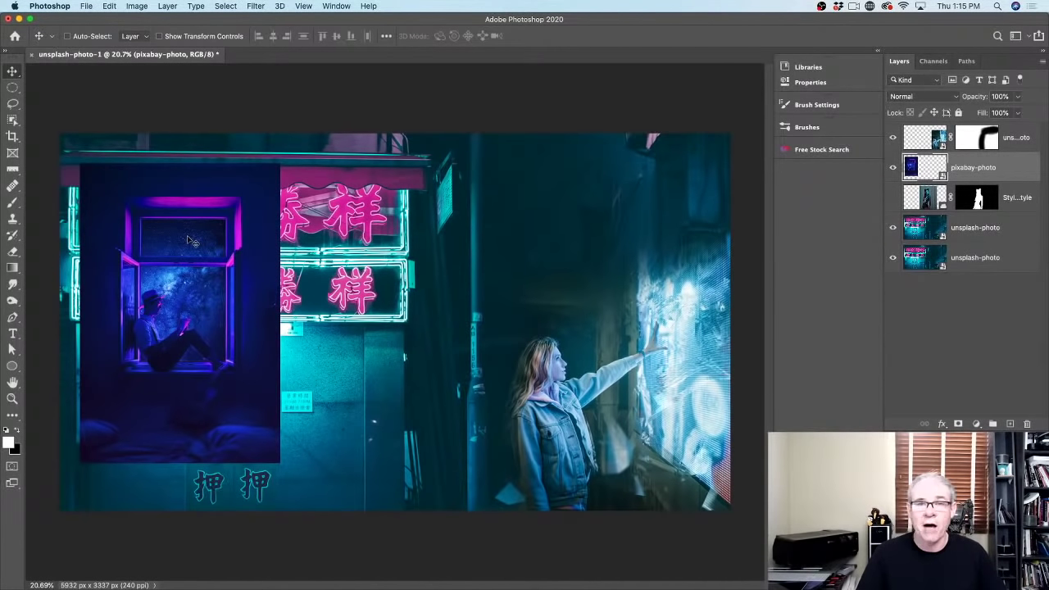
Move the window photo down over the storefront's doors with its opacity at 80%, and restore the opacity to 100%
{"action": "key", "text": "5"}
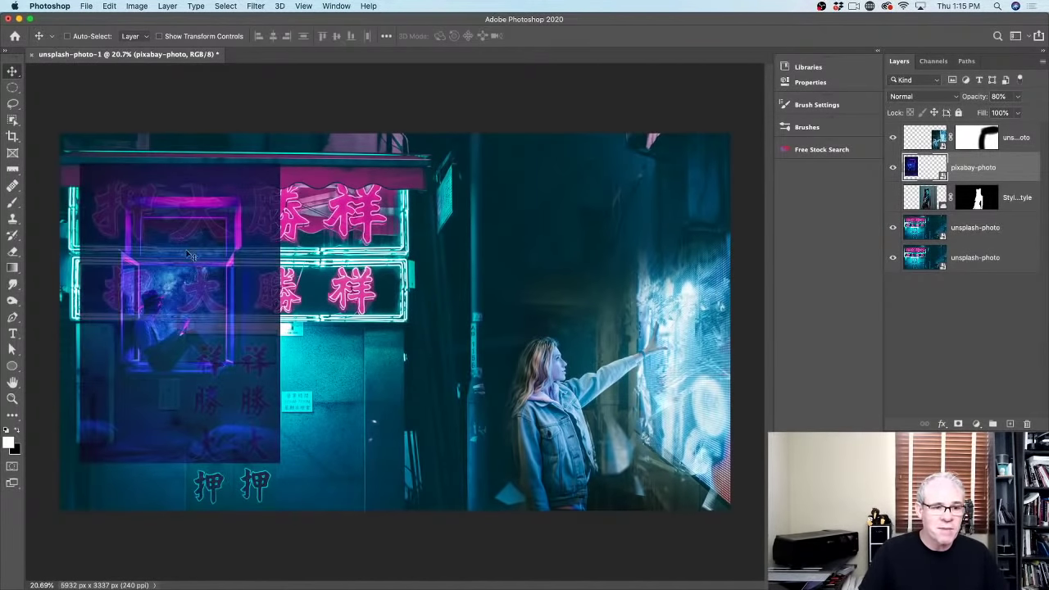
{"action": "left_click_drag", "start_coordinate": [189, 239], "coordinate": [171, 358]}
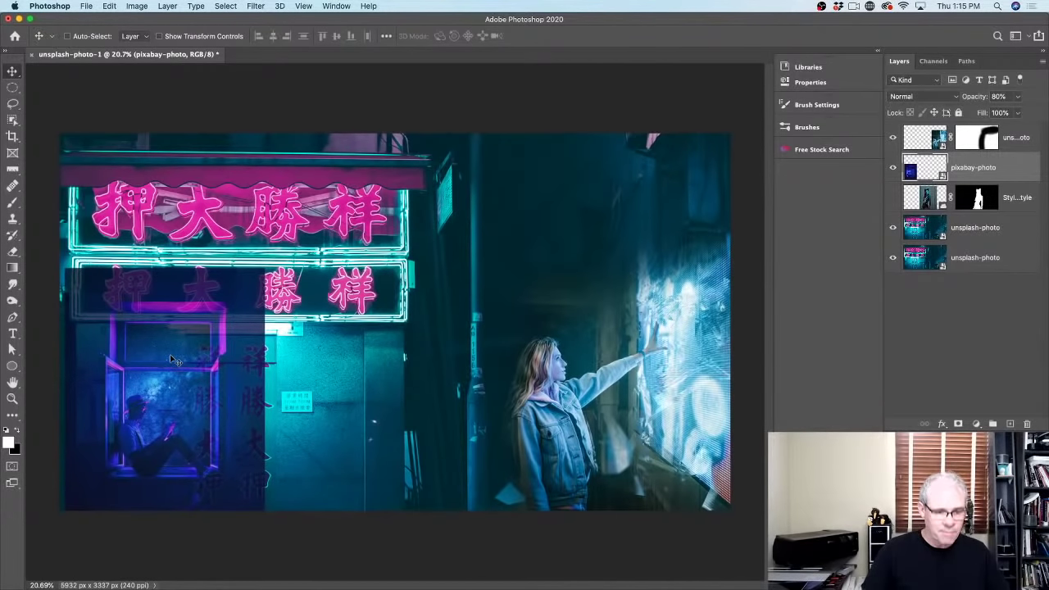
{"action": "key", "text": "0"}
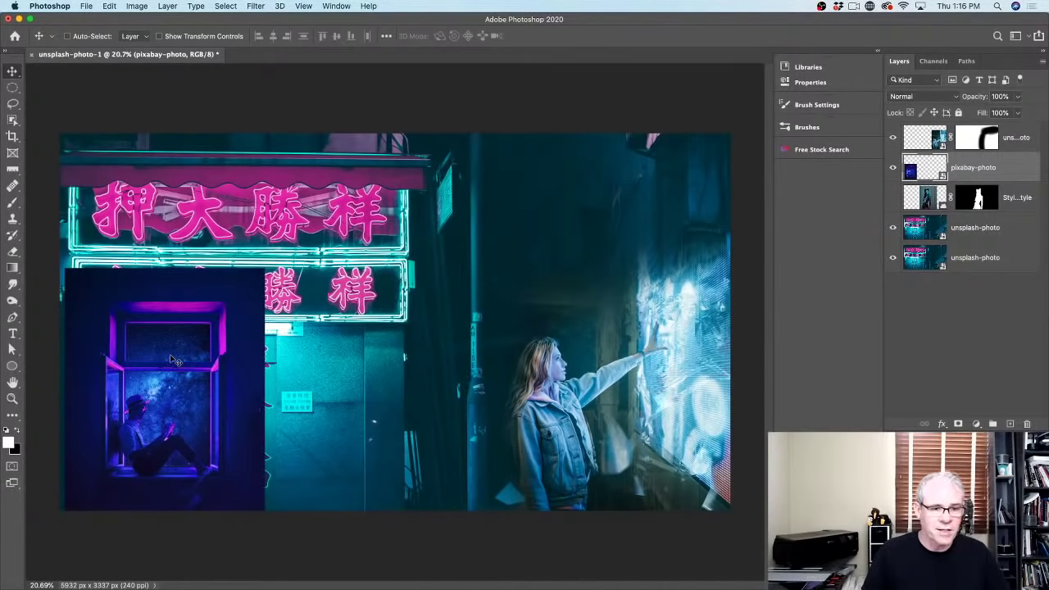
Add a layer mask to the window photo and paint black with the soft brush along the photo's top edge
{"action": "left_click", "coordinate": [958, 423]}
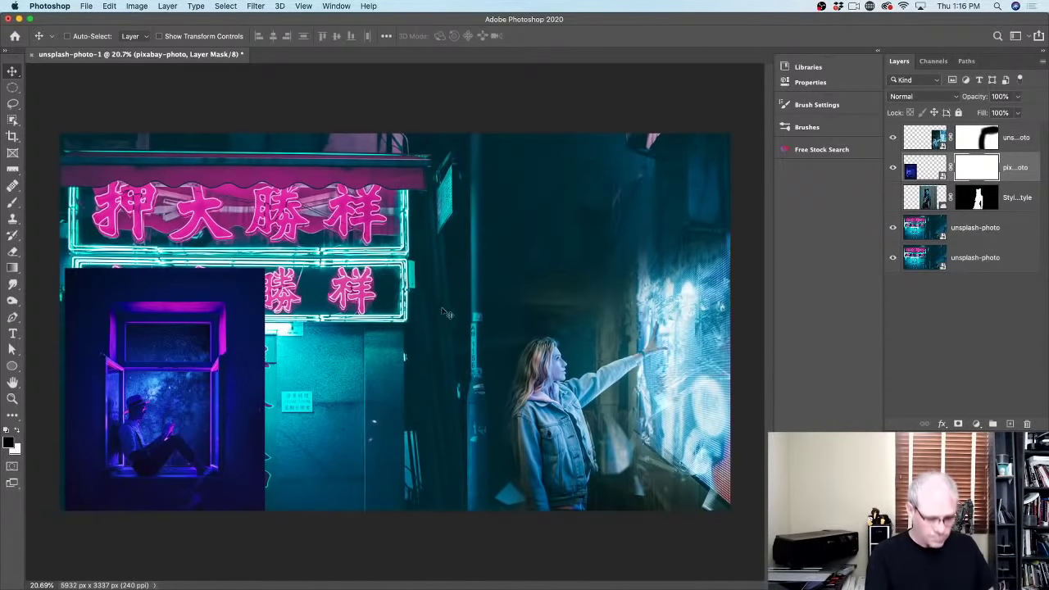
{"action": "key", "text": "b"}
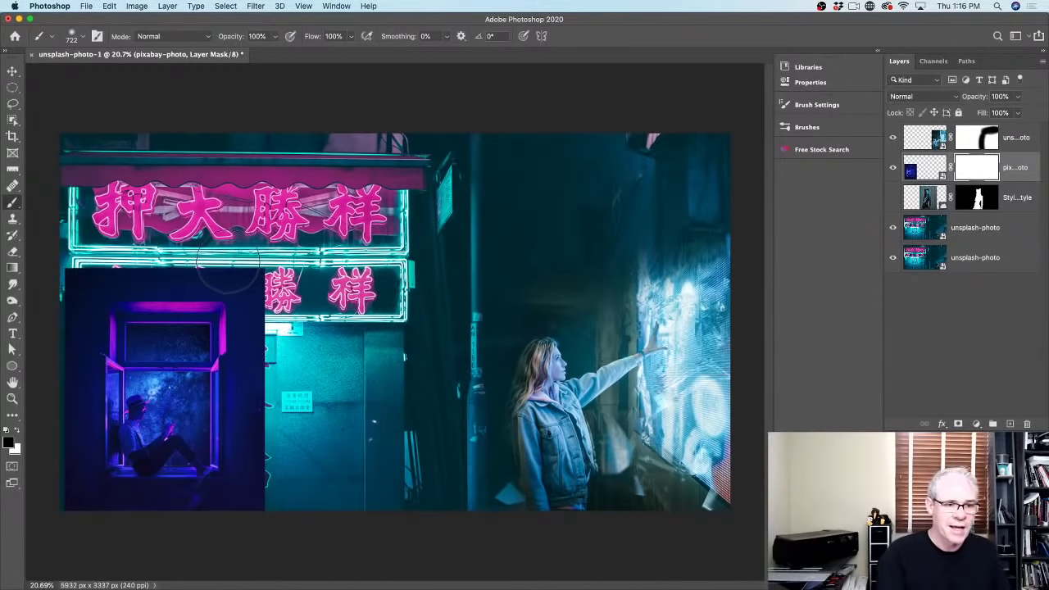
{"action": "mouse_move", "coordinate": [234, 276]}
{"action": "left_mouse_down"}
{"action": "mouse_move", "coordinate": [73, 282]}
{"action": "mouse_move", "coordinate": [254, 282]}
{"action": "mouse_move", "coordinate": [65, 283]}
{"action": "mouse_move", "coordinate": [49, 271]}
{"action": "mouse_move", "coordinate": [262, 287]}
{"action": "mouse_move", "coordinate": [345, 270]}
{"action": "left_mouse_up"}
{"action": "left_click_drag", "start_coordinate": [374, 175], "coordinate": [344, 119]}
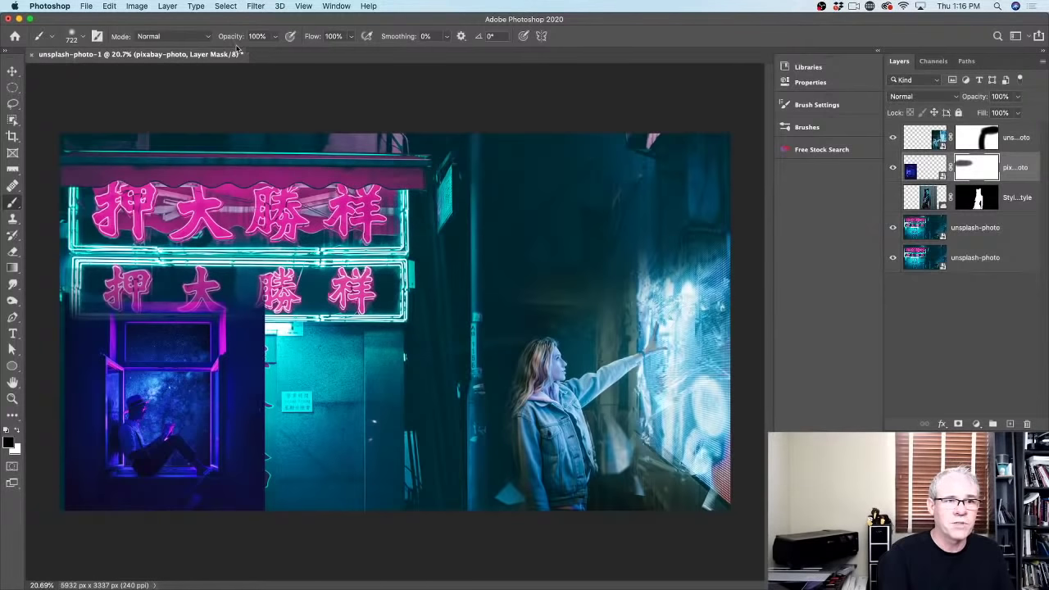
Inspect the brush's Transfer settings and the Opacity Jitter control options, keeping Pen Pressure
{"action": "left_click", "coordinate": [97, 36]}
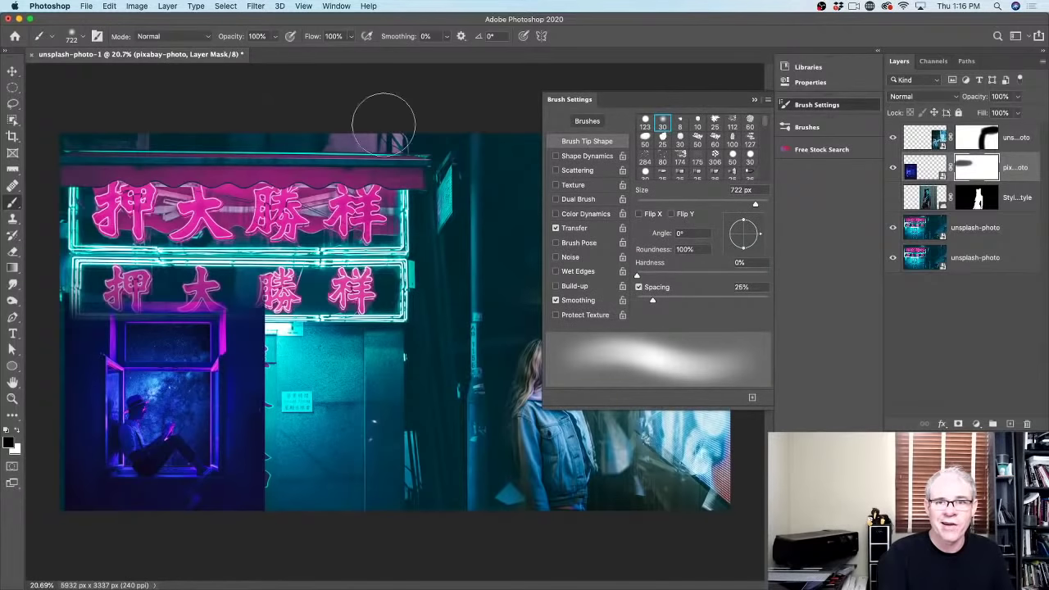
{"action": "left_click", "coordinate": [576, 229]}
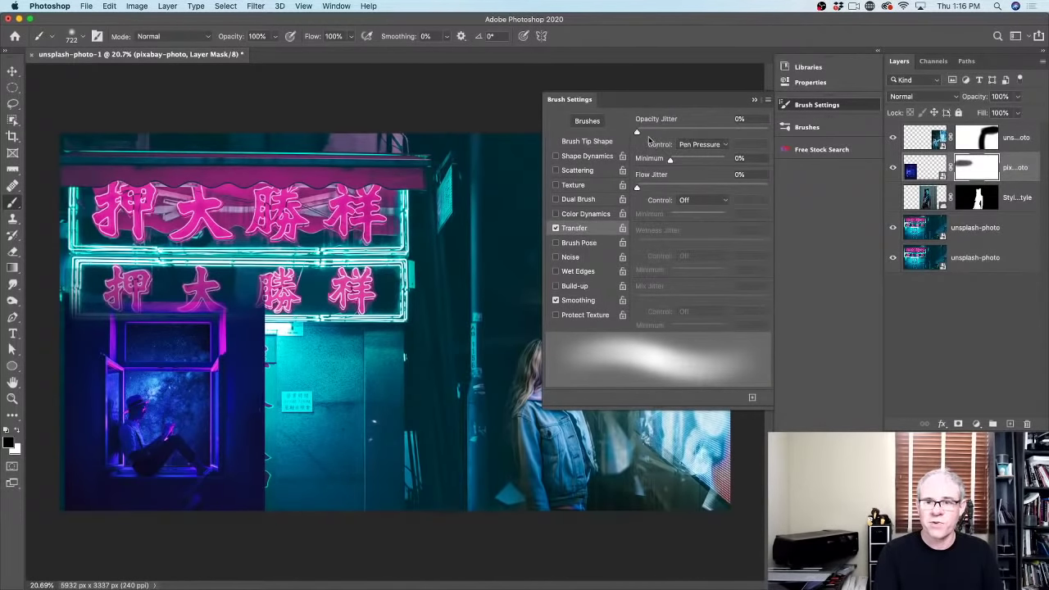
{"action": "left_click", "coordinate": [698, 145]}
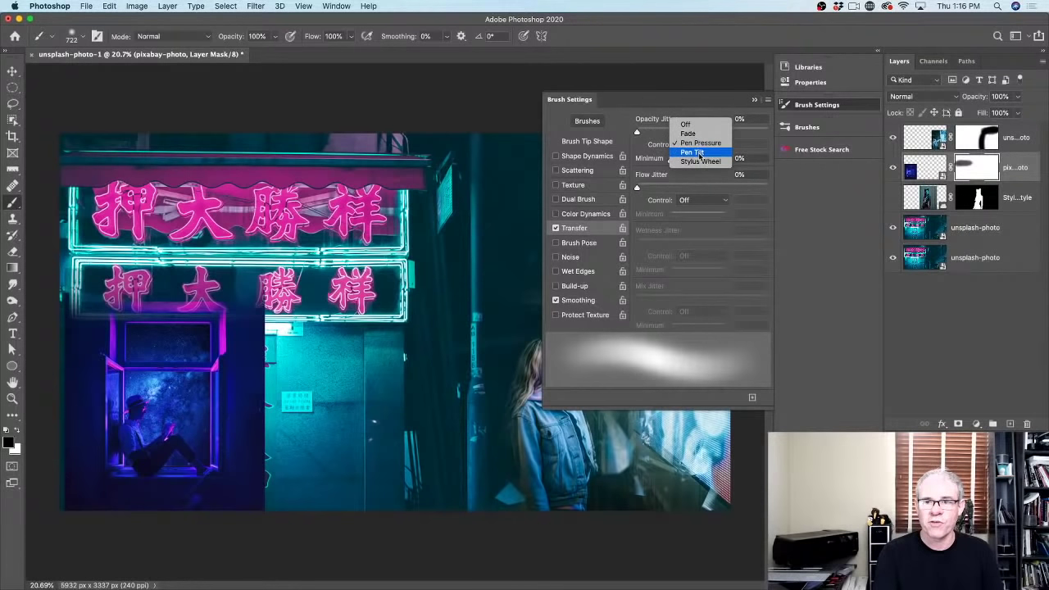
{"action": "left_click", "coordinate": [693, 146]}
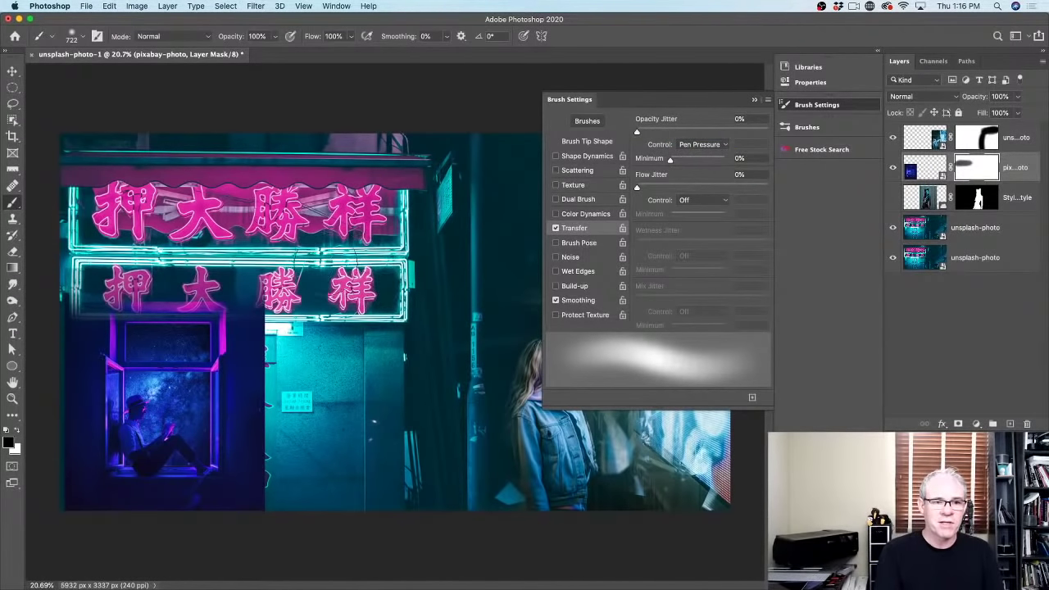
Paint black on the window photo's mask along its top, right and left edges to blend it into the storefront
{"action": "left_click_drag", "start_coordinate": [67, 255], "coordinate": [433, 257]}
{"action": "mouse_move", "coordinate": [270, 287]}
{"action": "left_mouse_down"}
{"action": "mouse_move", "coordinate": [250, 352]}
{"action": "mouse_move", "coordinate": [250, 504]}
{"action": "left_mouse_up"}
{"action": "mouse_move", "coordinate": [256, 291]}
{"action": "left_mouse_down"}
{"action": "mouse_move", "coordinate": [254, 503]}
{"action": "mouse_move", "coordinate": [258, 361]}
{"action": "mouse_move", "coordinate": [250, 492]}
{"action": "left_mouse_up"}
{"action": "mouse_move", "coordinate": [275, 323]}
{"action": "left_mouse_down"}
{"action": "mouse_move", "coordinate": [281, 443]}
{"action": "mouse_move", "coordinate": [275, 528]}
{"action": "left_mouse_up"}
{"action": "left_click_drag", "start_coordinate": [78, 314], "coordinate": [66, 468]}
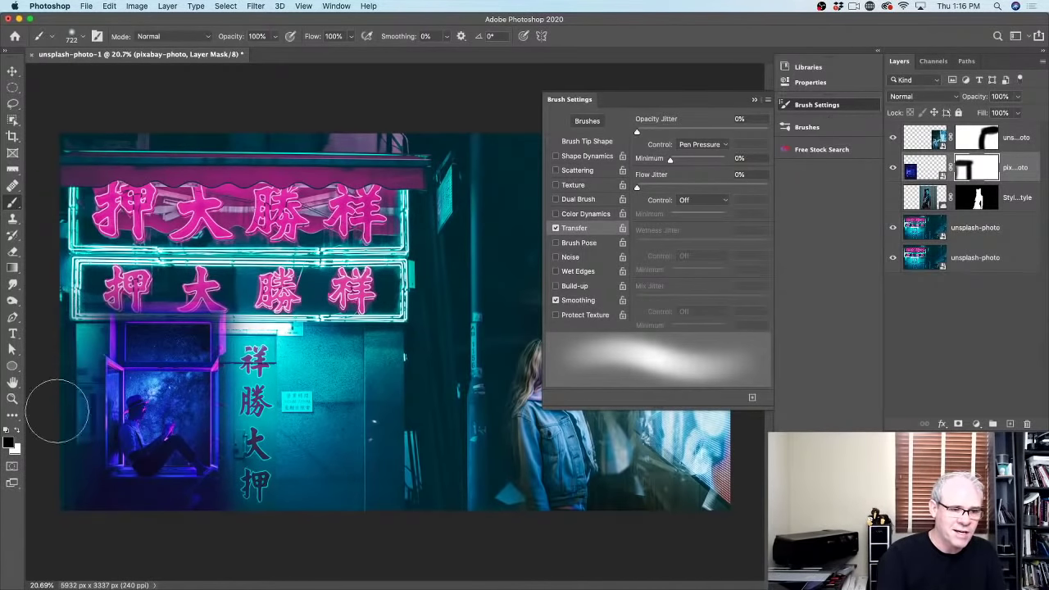
{"action": "key", "text": "super+z"}
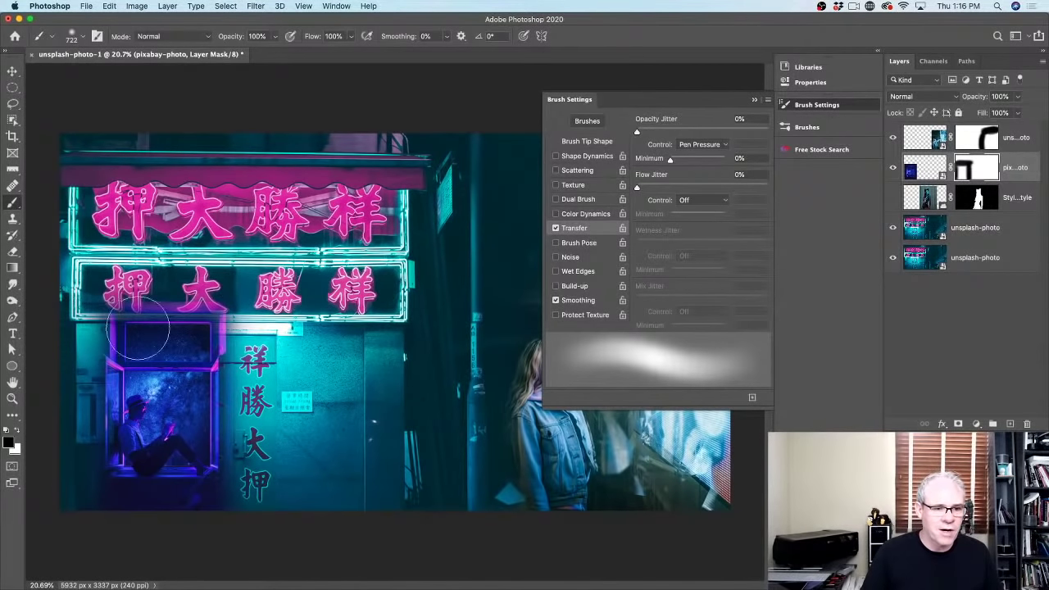
Outline the neon sign area directly above the window with the Polygonal Lasso, fill it with black on the window photo's mask, and deselect
{"action": "left_click", "coordinate": [12, 103]}
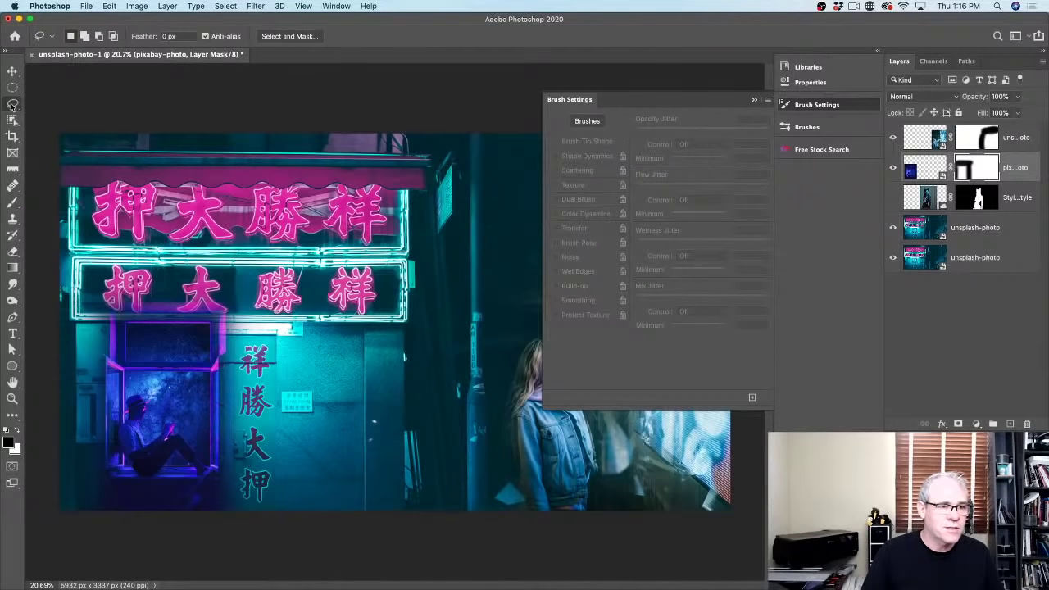
{"action": "left_click", "coordinate": [61, 114]}
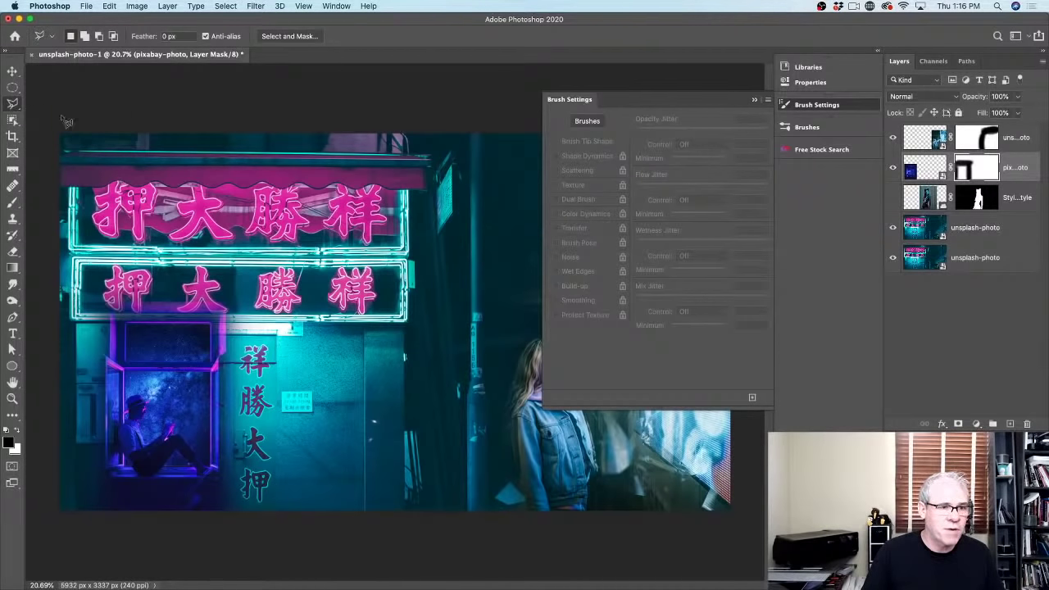
{"action": "left_click", "coordinate": [72, 326]}
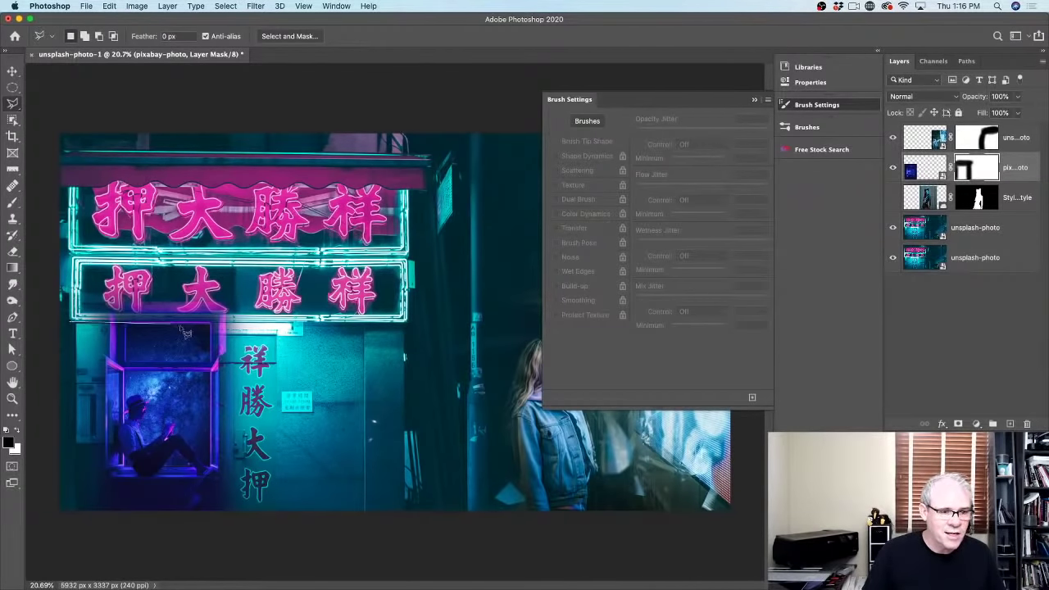
{"action": "left_click", "coordinate": [360, 322]}
{"action": "left_click", "coordinate": [266, 172]}
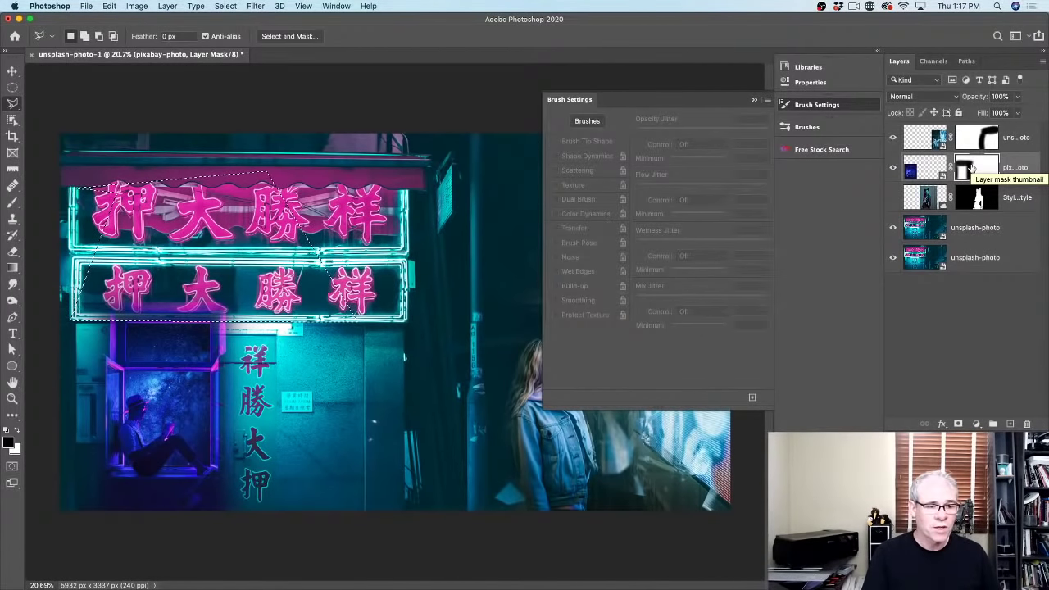
{"action": "key", "text": "x"}
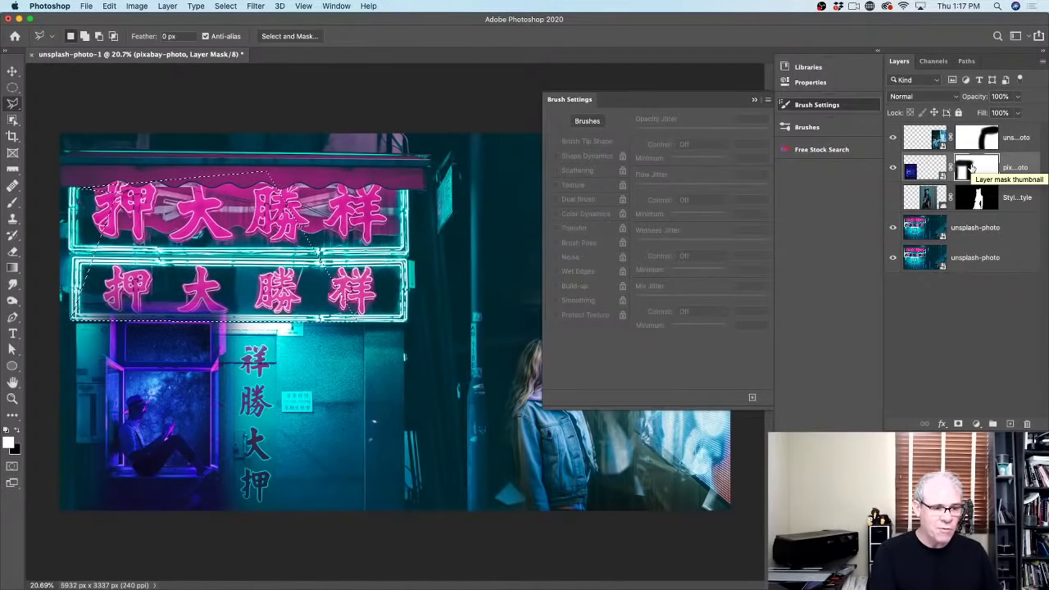
{"action": "left_click", "coordinate": [972, 167]}
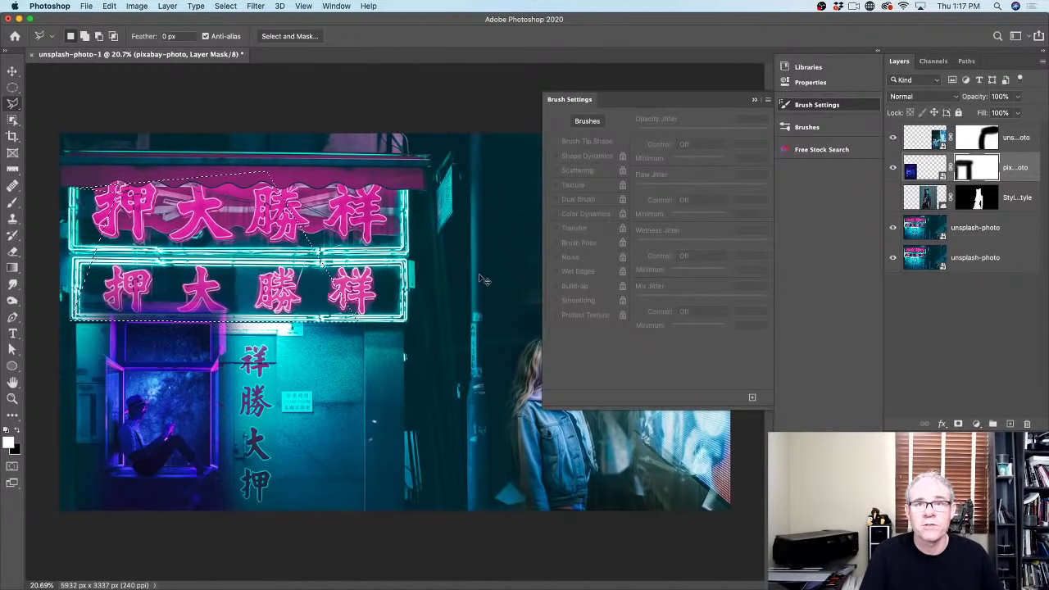
{"action": "key", "text": "BackSpace"}
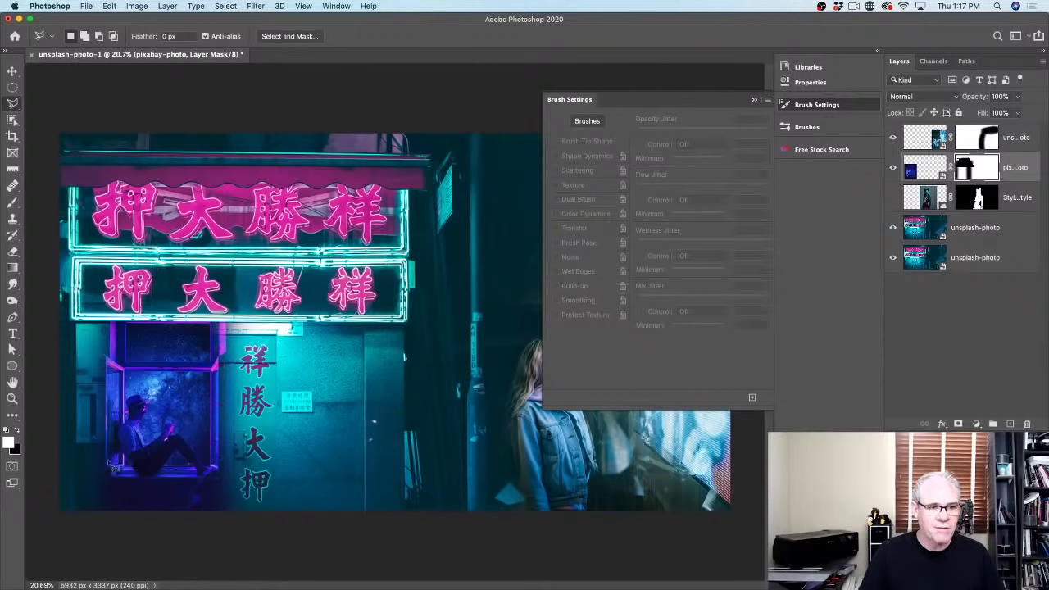
Close the brush settings and show the layer of the woman in the metallic top again
{"action": "left_click", "coordinate": [754, 100]}
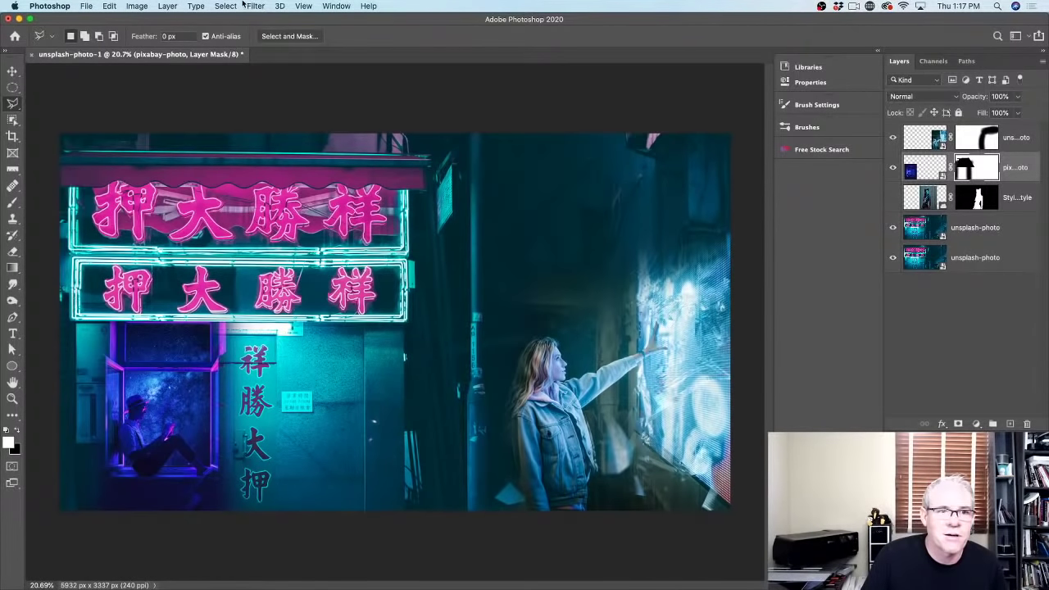
{"action": "left_click", "coordinate": [12, 72]}
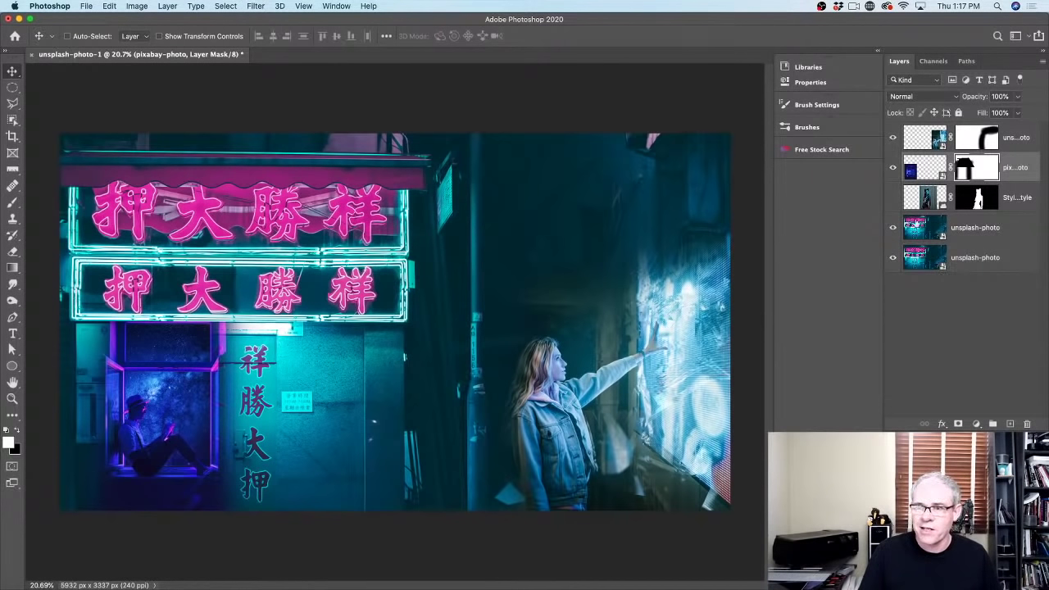
{"action": "left_click", "coordinate": [891, 198]}
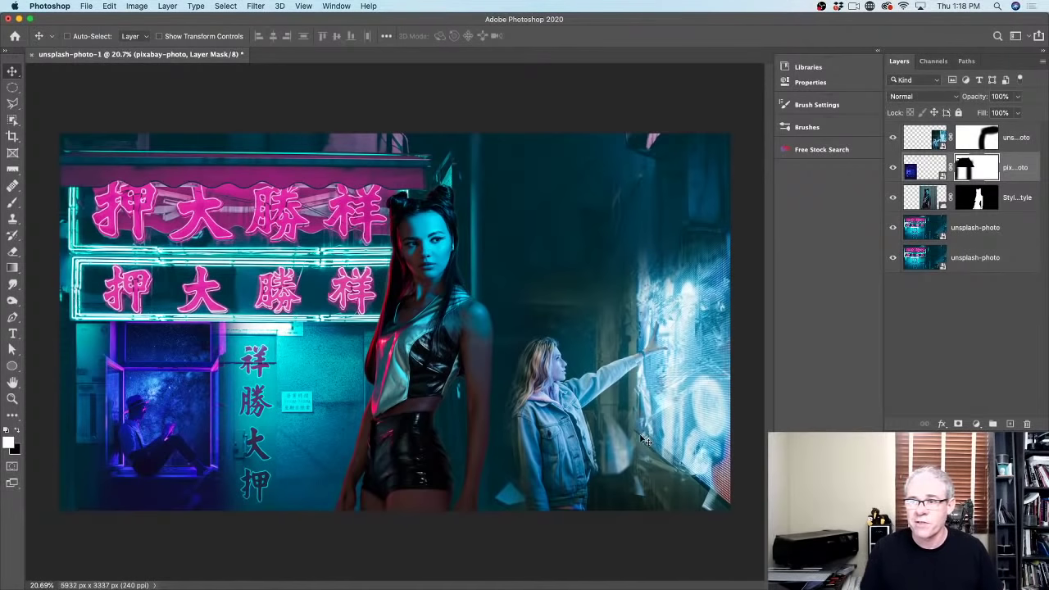
Add a new layer above all photos and set the Gradient tool to the foreground-to-transparent preset from the Basics group
{"action": "left_click", "coordinate": [936, 139]}
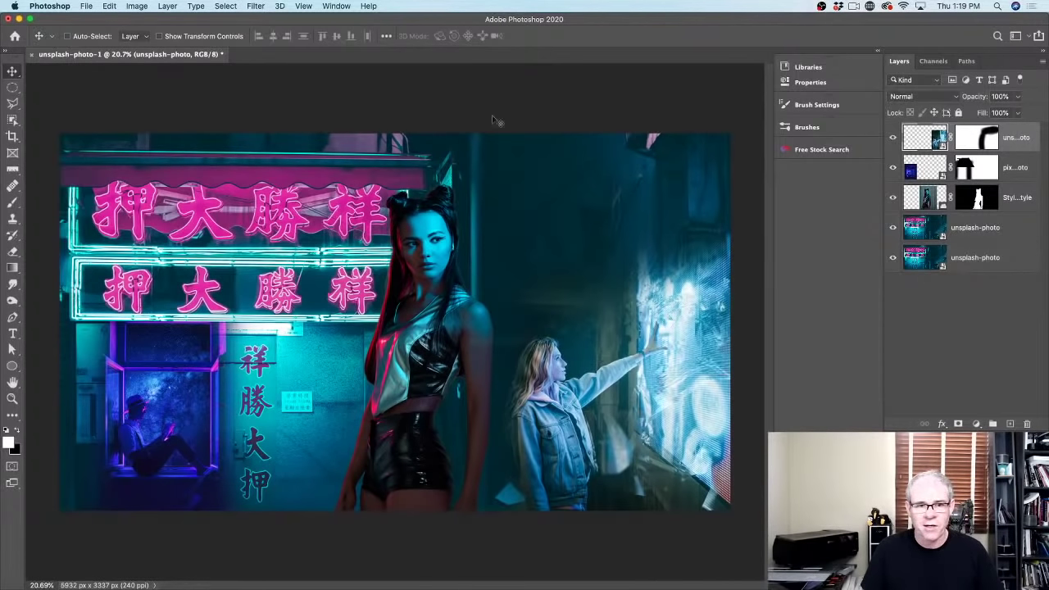
{"action": "left_click", "coordinate": [1009, 423]}
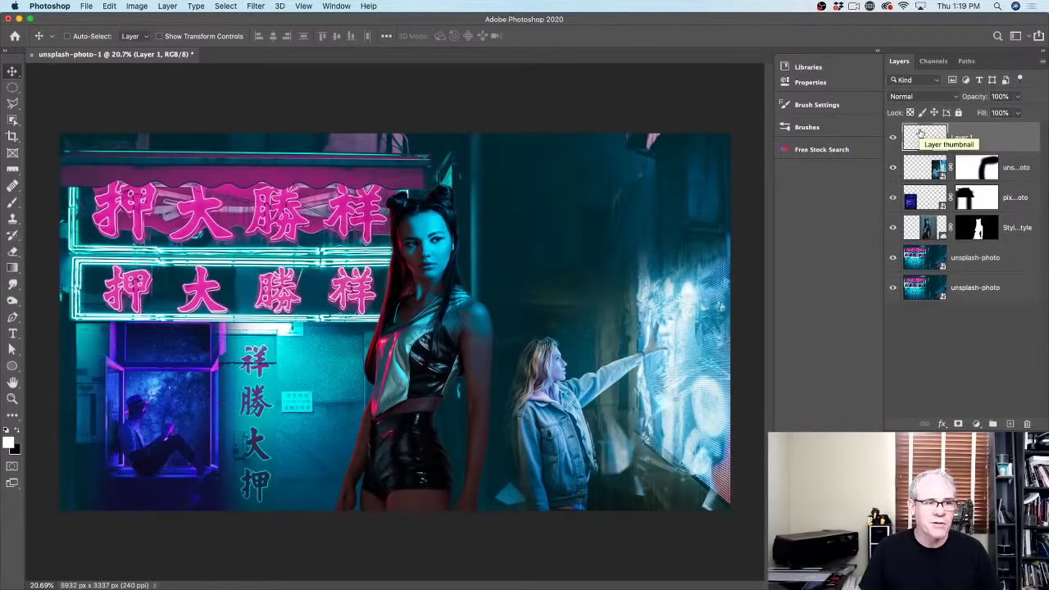
{"action": "left_click", "coordinate": [12, 268]}
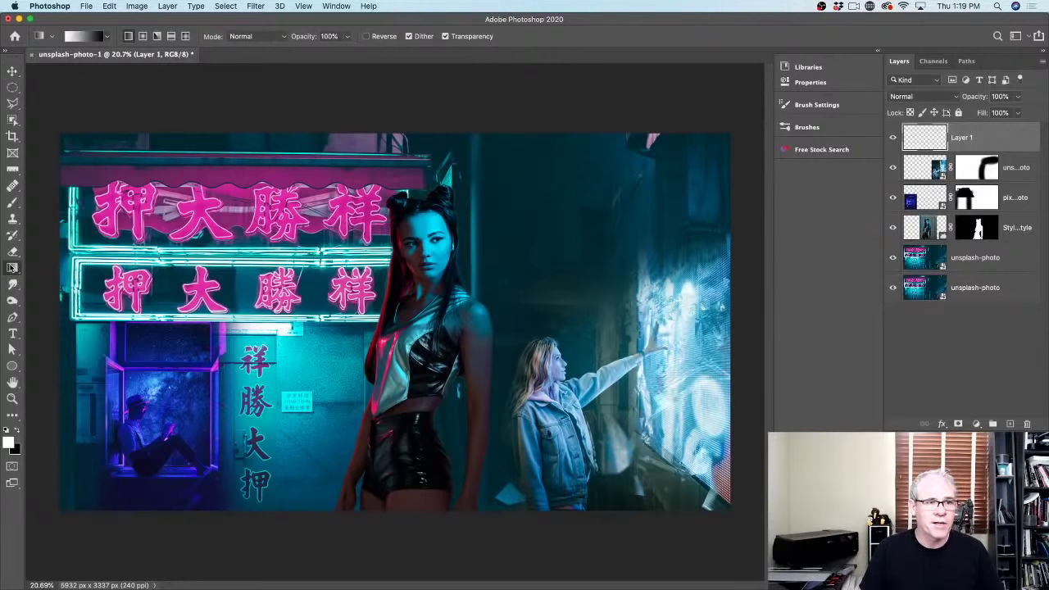
{"action": "left_click", "coordinate": [107, 36]}
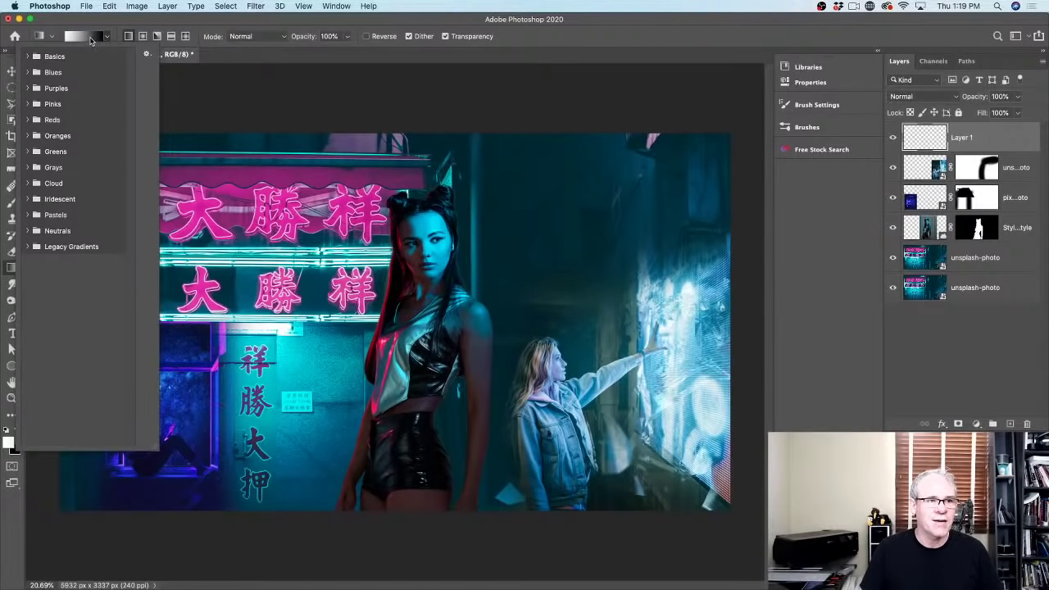
{"action": "left_click", "coordinate": [23, 57]}
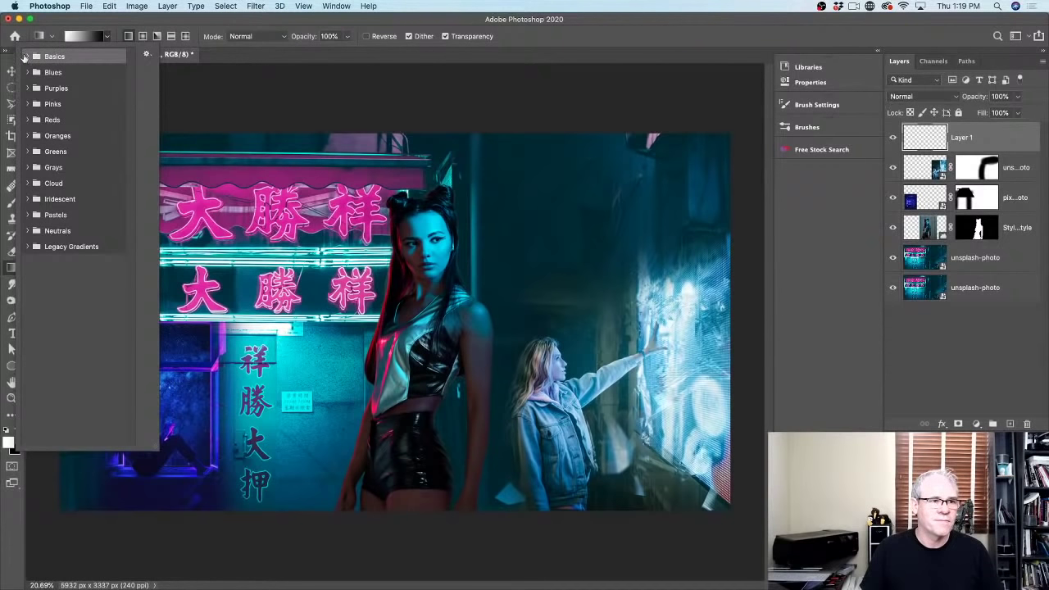
{"action": "left_click", "coordinate": [26, 57]}
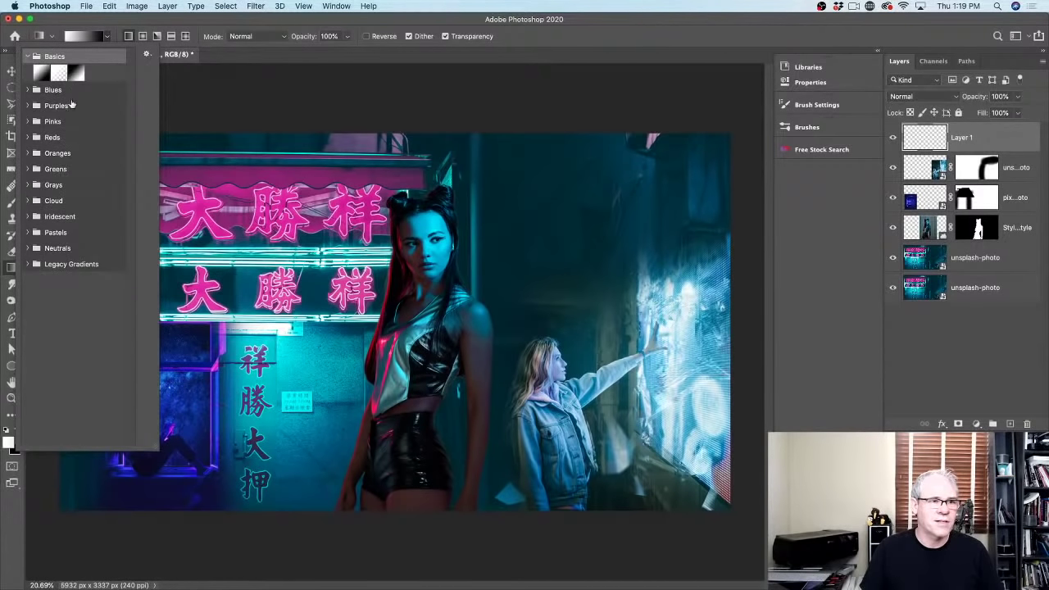
{"action": "left_click", "coordinate": [59, 74]}
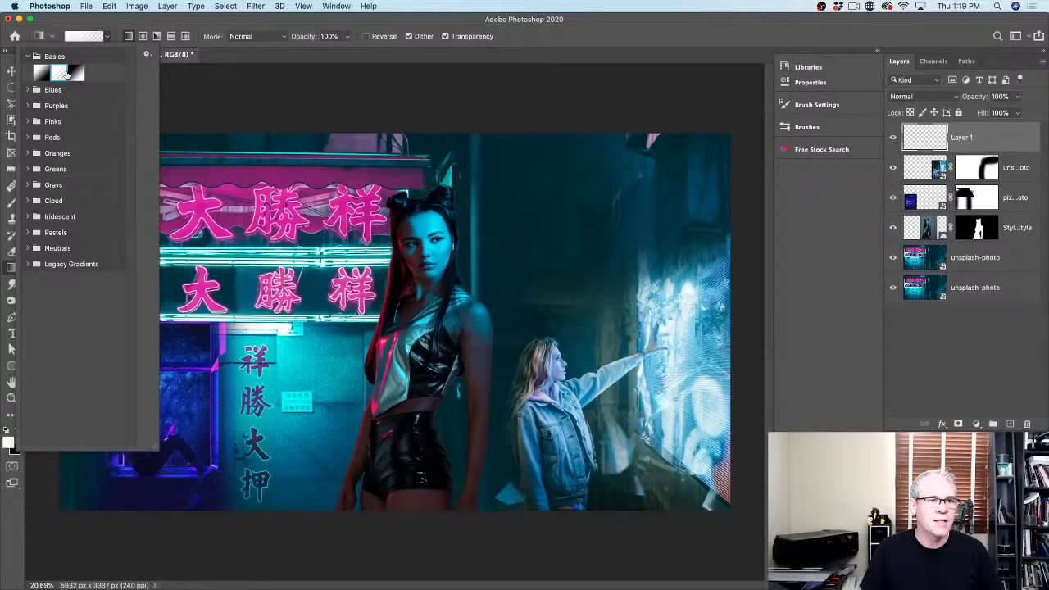
{"action": "left_click", "coordinate": [79, 72]}
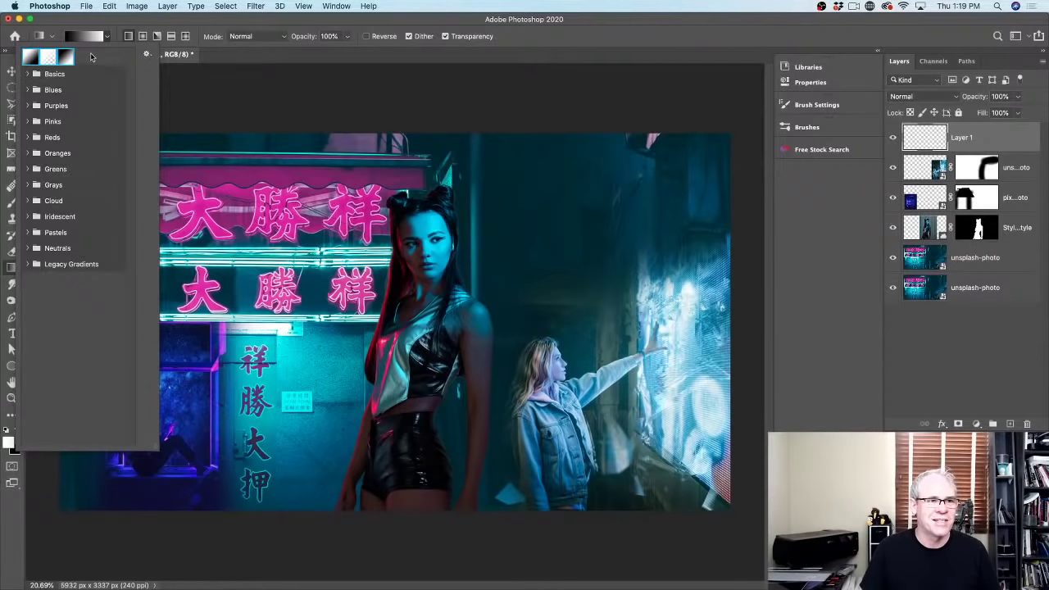
{"action": "left_click", "coordinate": [49, 56]}
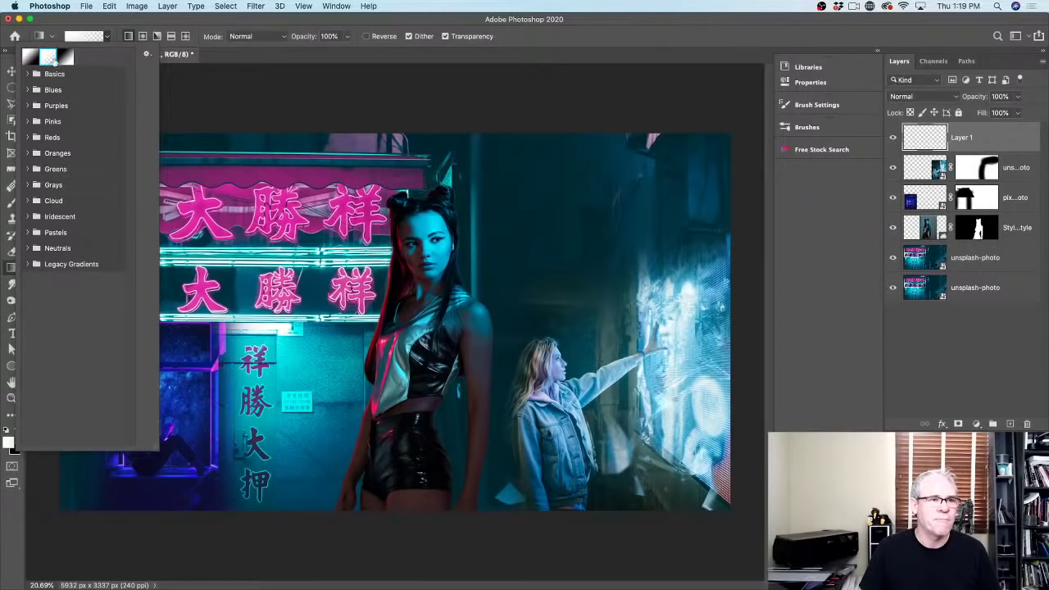
{"action": "left_click", "coordinate": [78, 21]}
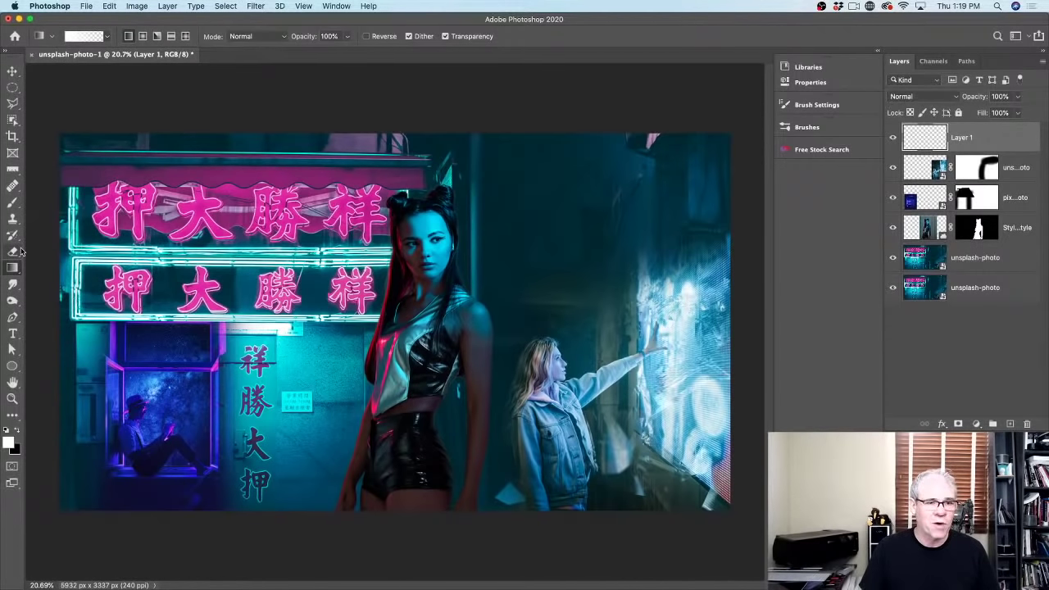
Sample pink from the neon sign as the foreground colour and brighten it to ec0da7
{"action": "left_click", "coordinate": [10, 442]}
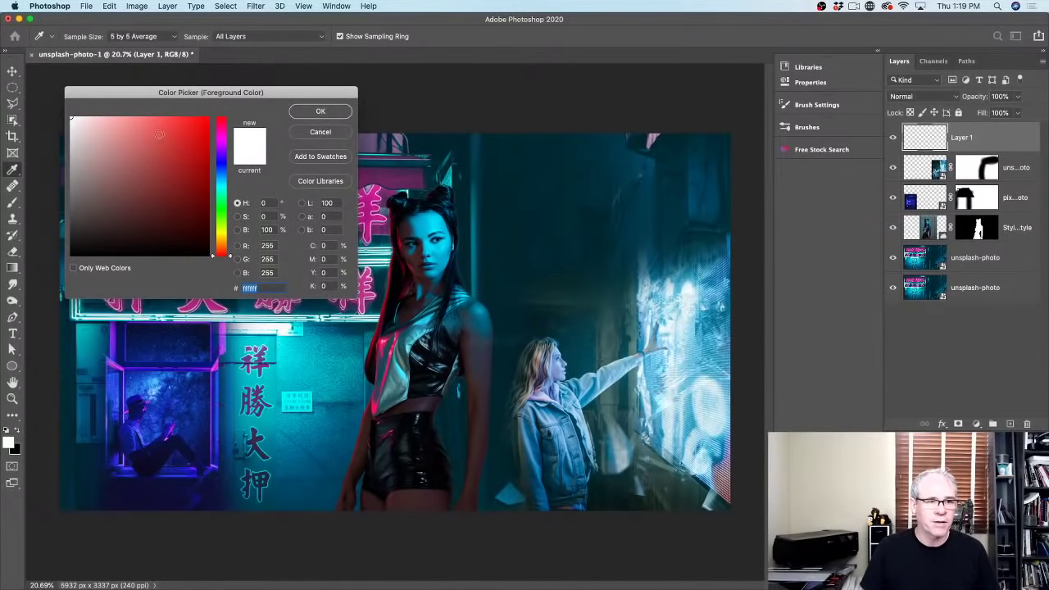
{"action": "left_click_drag", "start_coordinate": [154, 92], "coordinate": [159, 271]}
{"action": "left_click", "coordinate": [198, 209]}
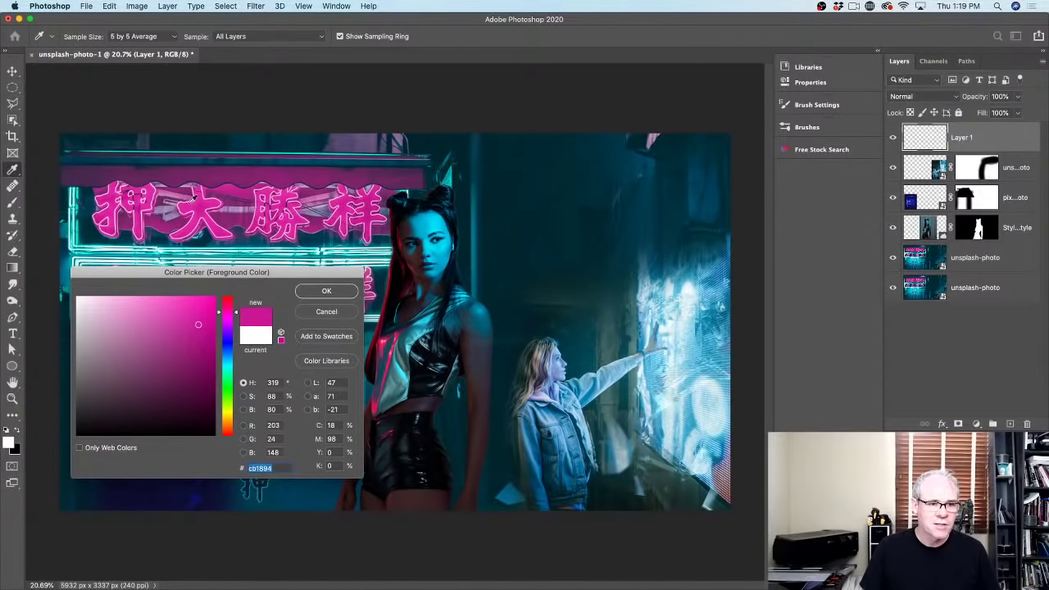
{"action": "left_click", "coordinate": [271, 186]}
{"action": "left_click", "coordinate": [112, 170]}
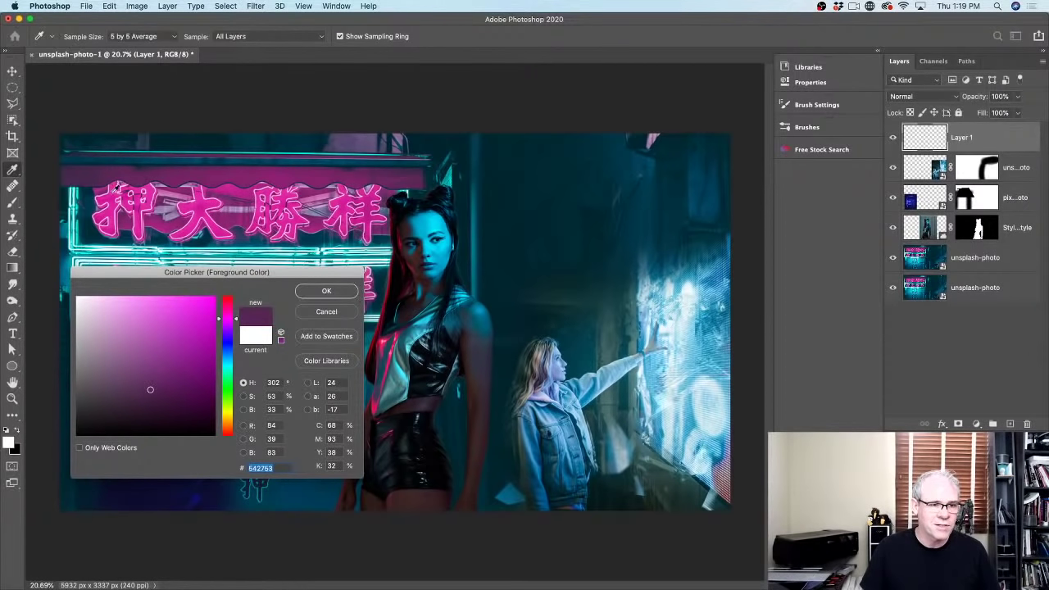
{"action": "left_click", "coordinate": [117, 190]}
{"action": "left_click", "coordinate": [212, 202]}
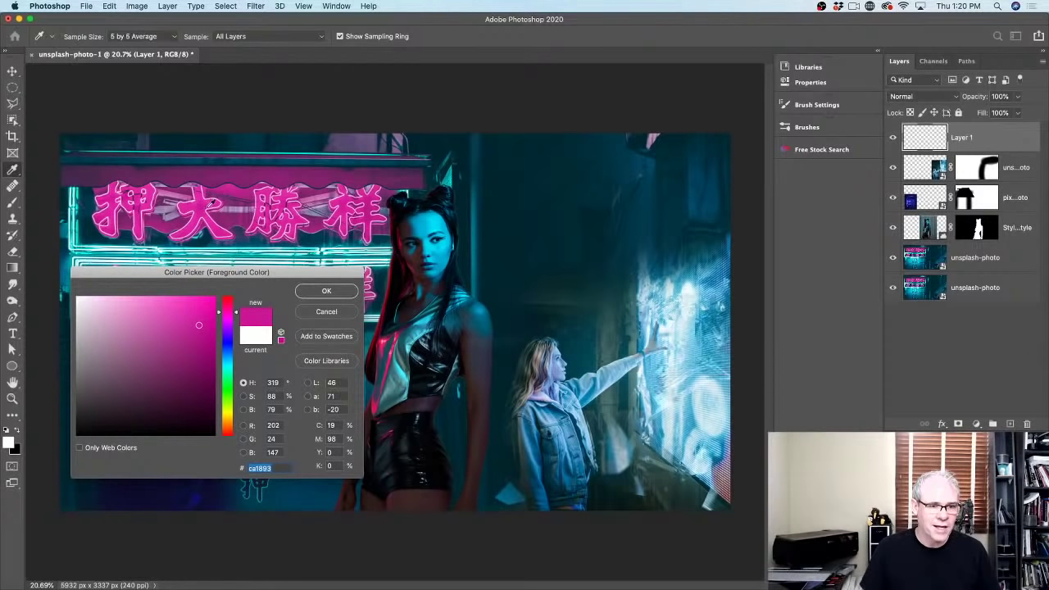
{"action": "left_click_drag", "start_coordinate": [196, 324], "coordinate": [207, 307]}
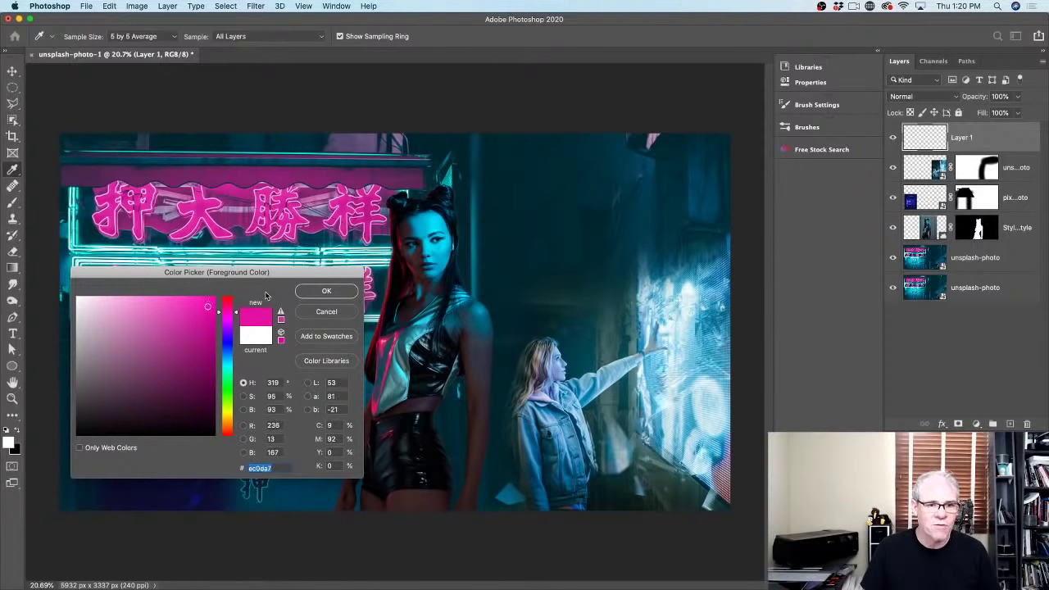
{"action": "left_click", "coordinate": [313, 291]}
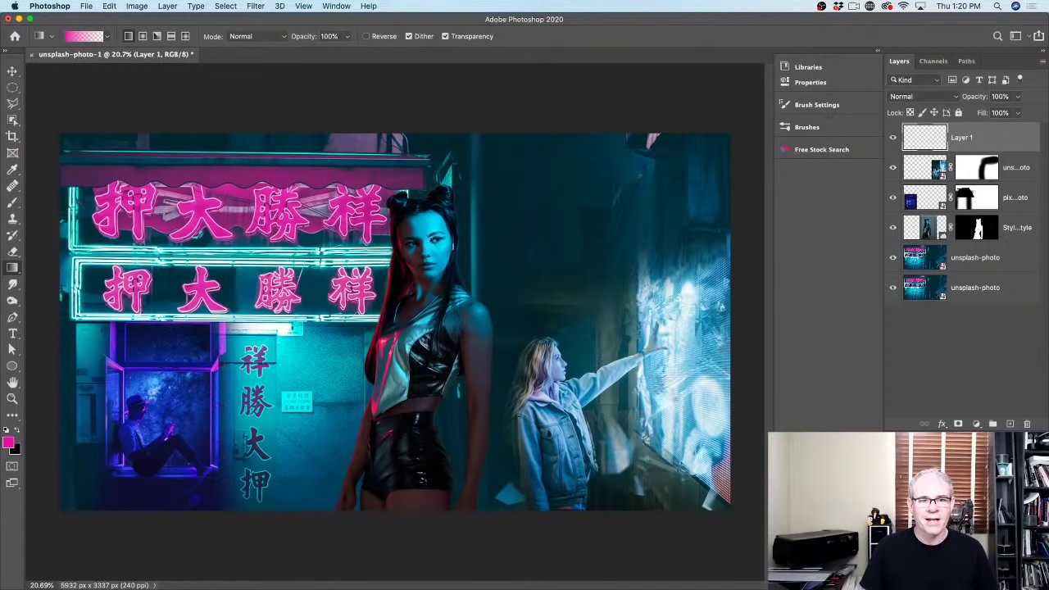
Draw a pink-to-transparent gradient covering the storefront side and fading out at the standing woman, and set its layer's blend mode to Color
{"action": "left_click_drag", "start_coordinate": [413, 231], "coordinate": [368, 234]}
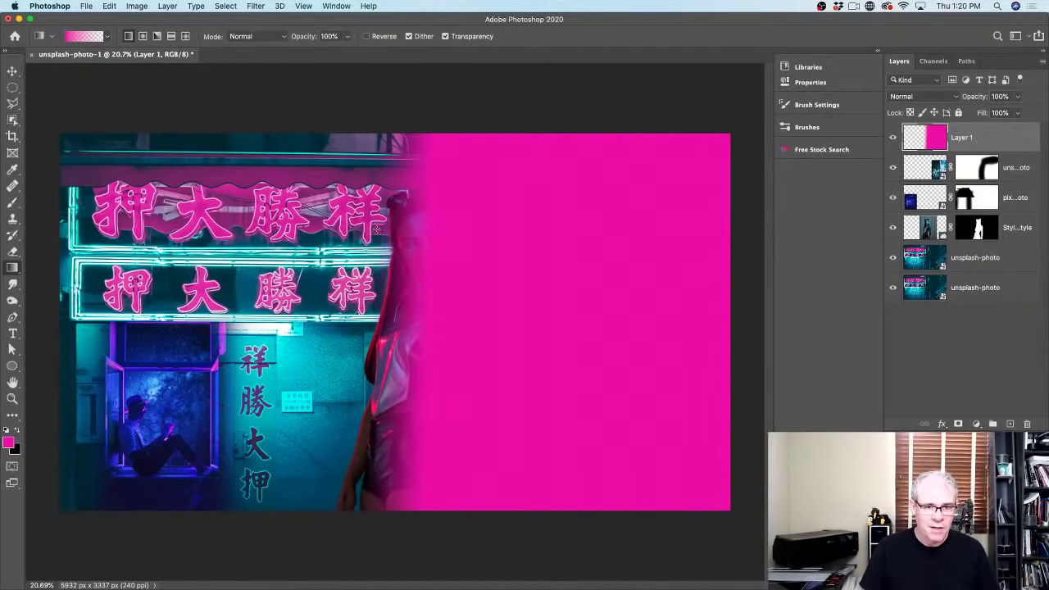
{"action": "key", "text": "super+z"}
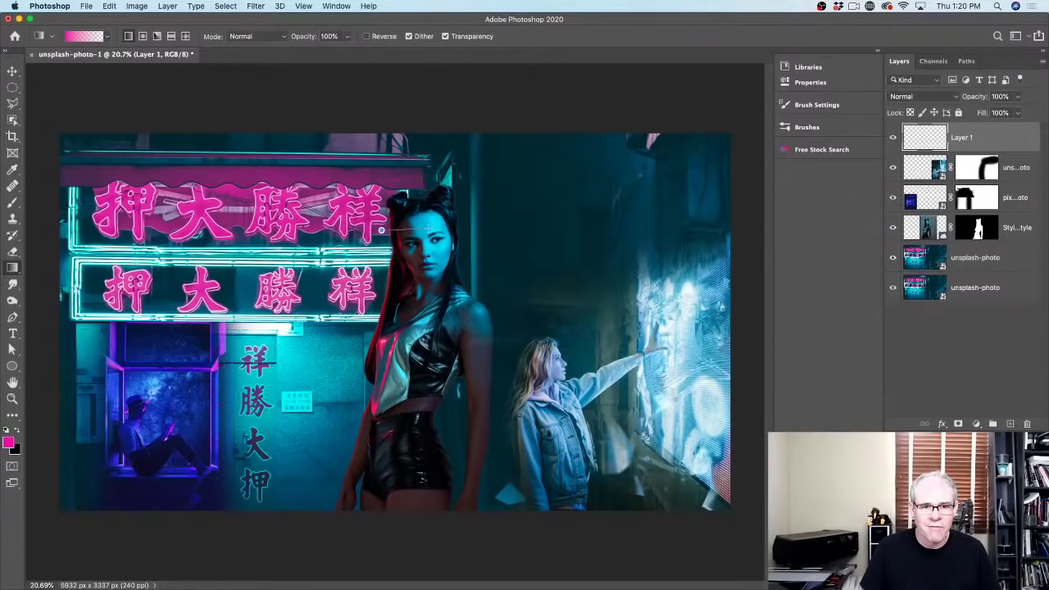
{"action": "left_click_drag", "start_coordinate": [381, 230], "coordinate": [429, 230]}
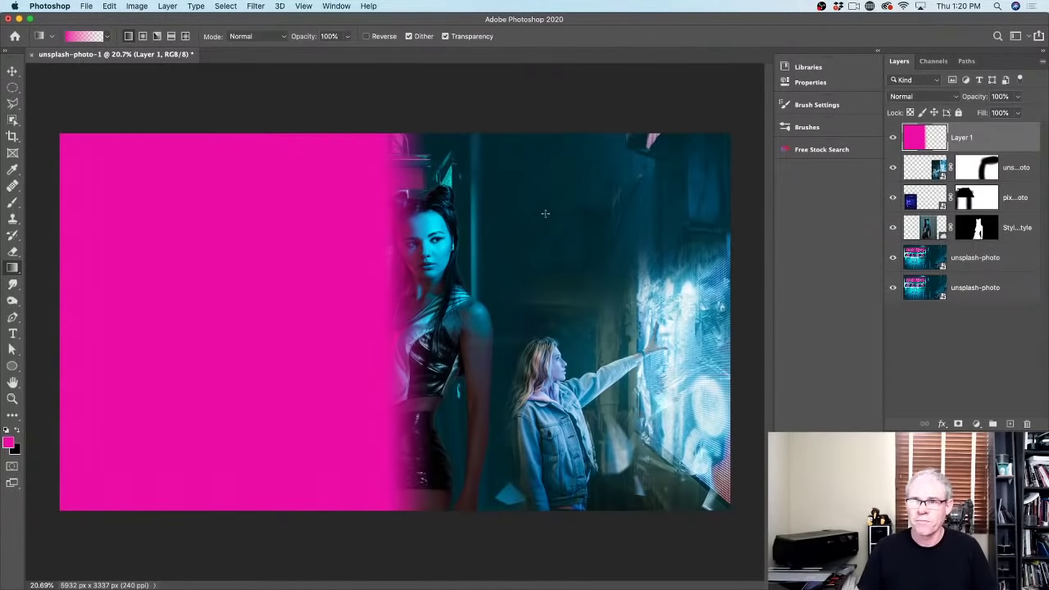
{"action": "left_click", "coordinate": [929, 98]}
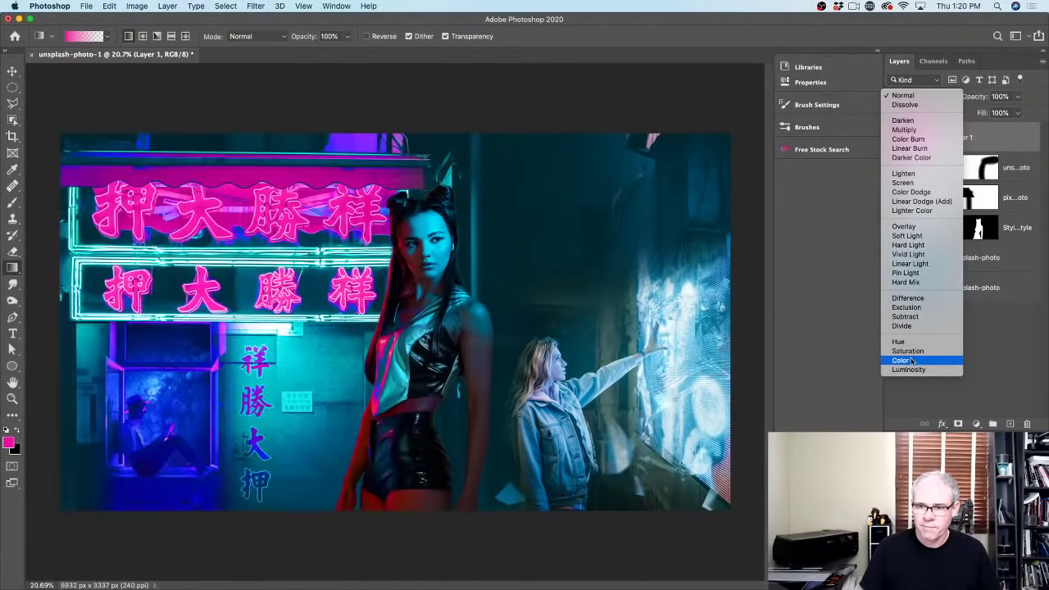
{"action": "left_click", "coordinate": [911, 360]}
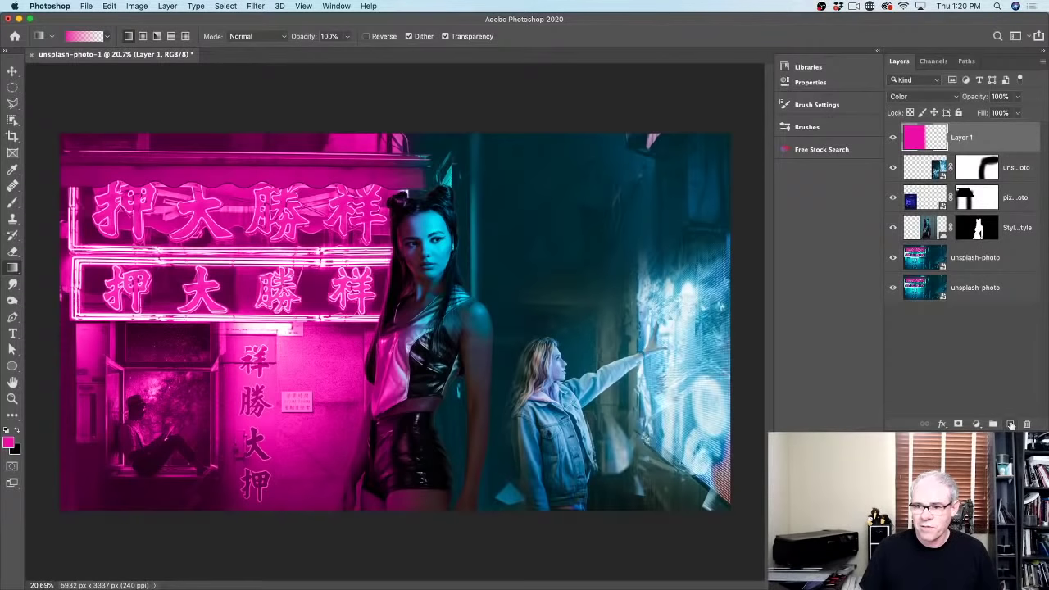
Add a new layer above the pink gradient and set the foreground colour to cyan 01e0f4, sampled from the standing woman's face
{"action": "left_click", "coordinate": [1010, 425]}
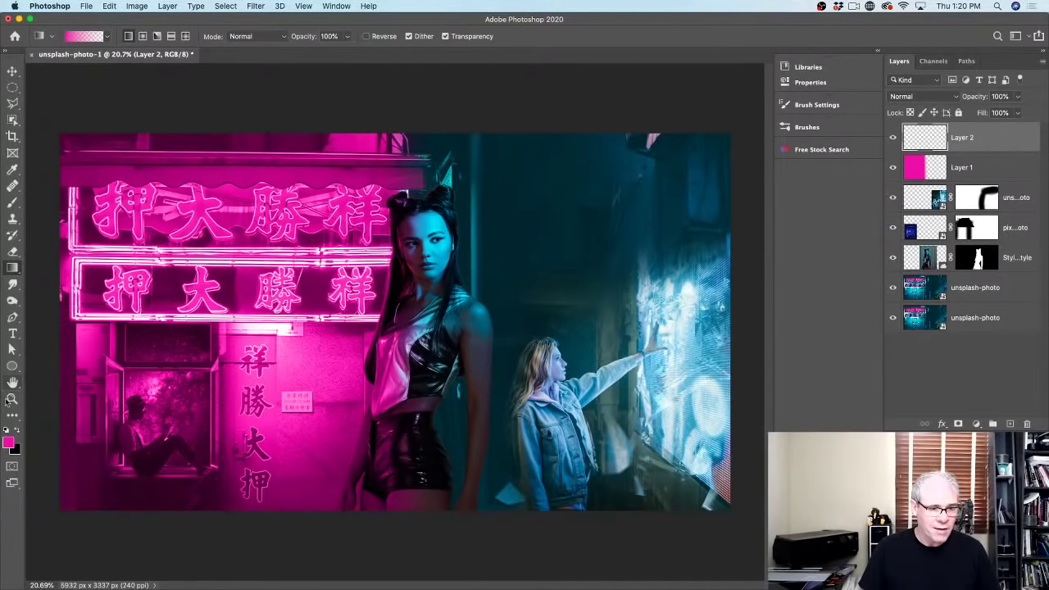
{"action": "left_click", "coordinate": [10, 441]}
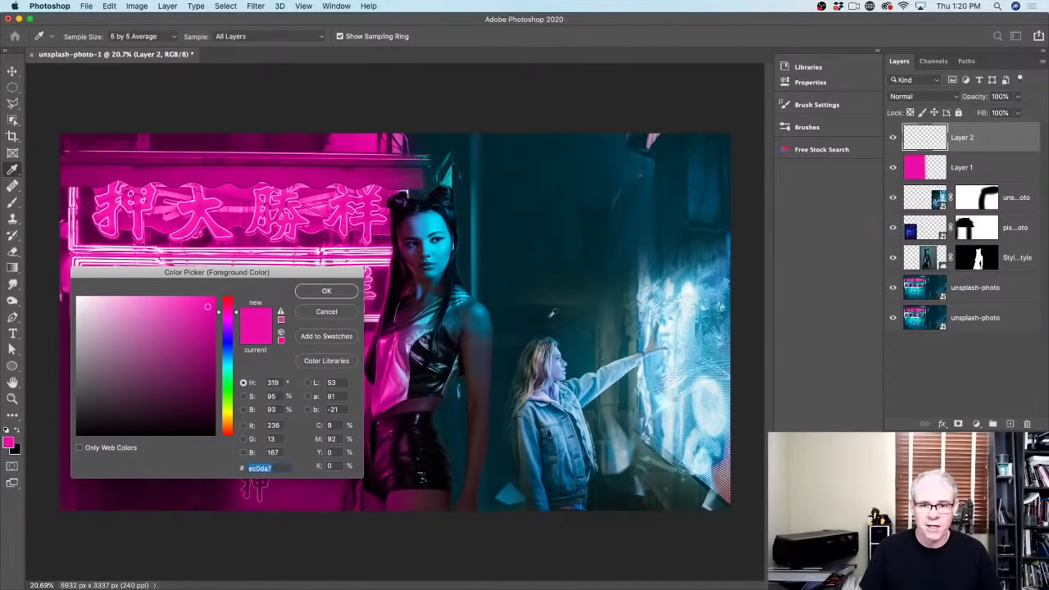
{"action": "left_click", "coordinate": [434, 223]}
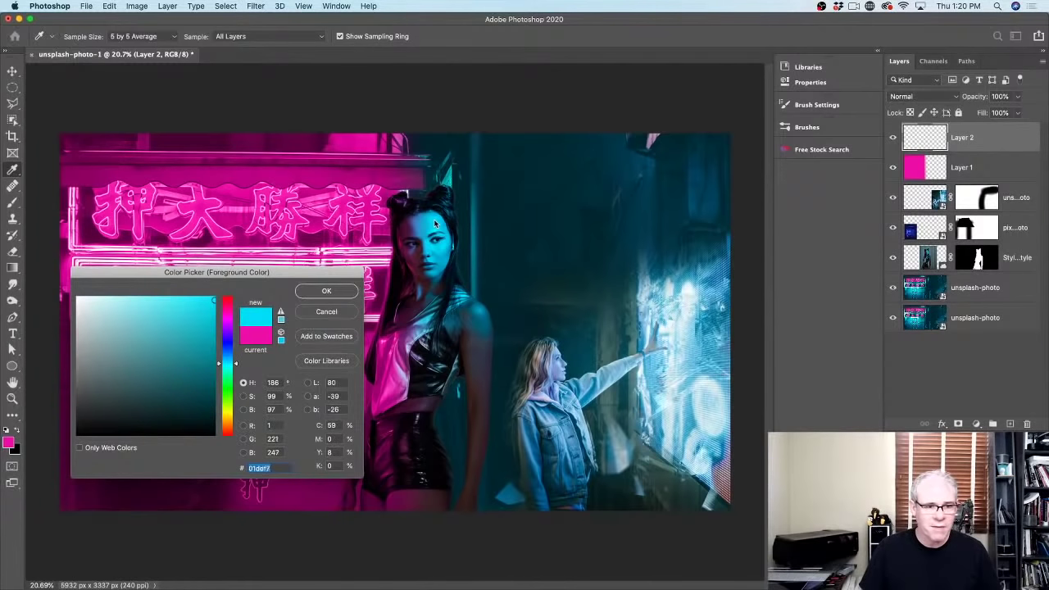
{"action": "left_click", "coordinate": [436, 224]}
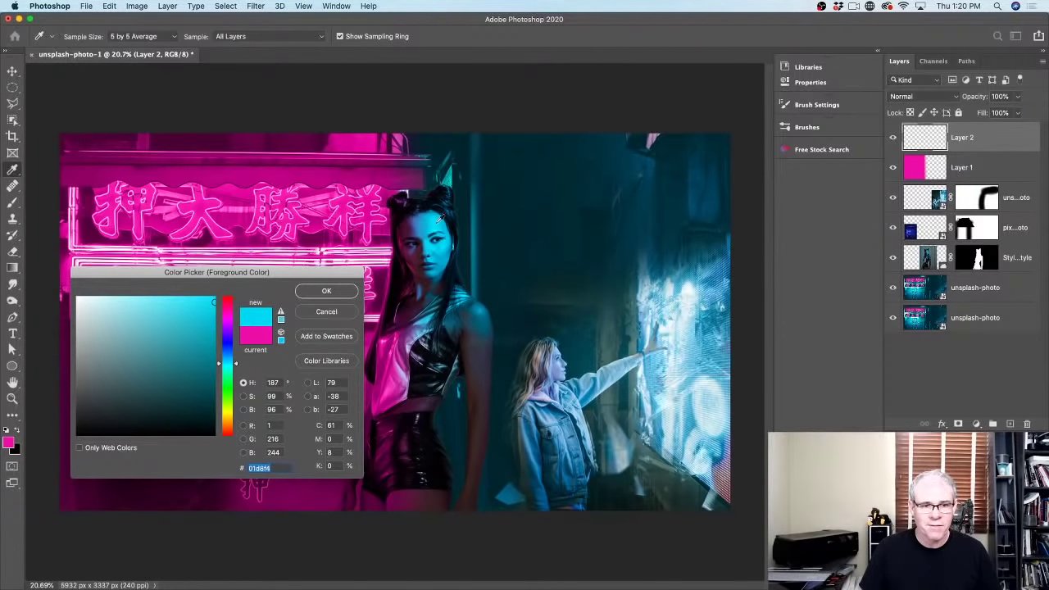
{"action": "left_click_drag", "start_coordinate": [236, 364], "coordinate": [236, 363]}
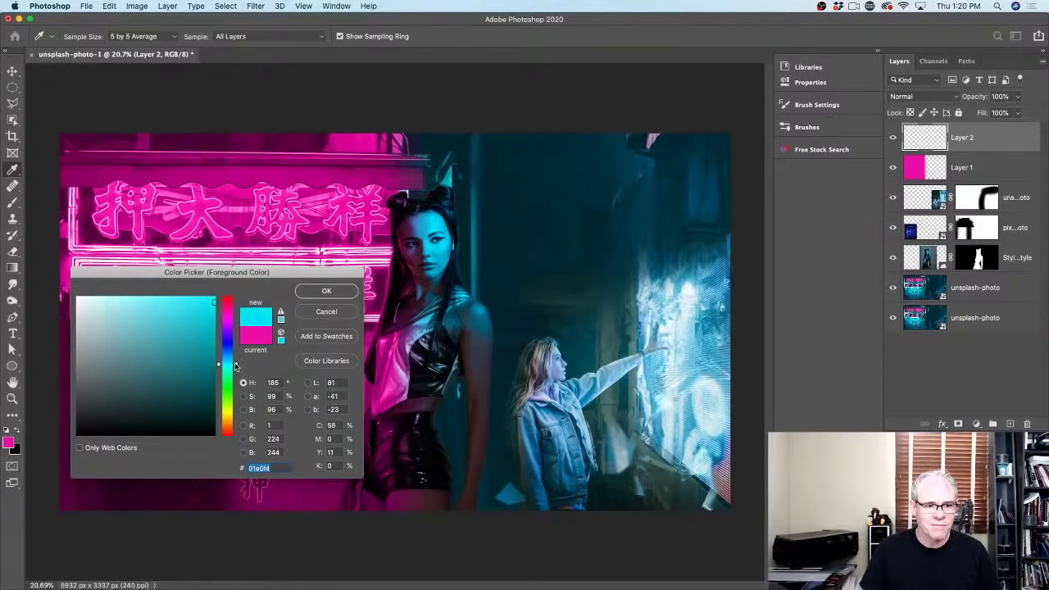
{"action": "left_click", "coordinate": [338, 289]}
{"action": "key", "text": "g"}
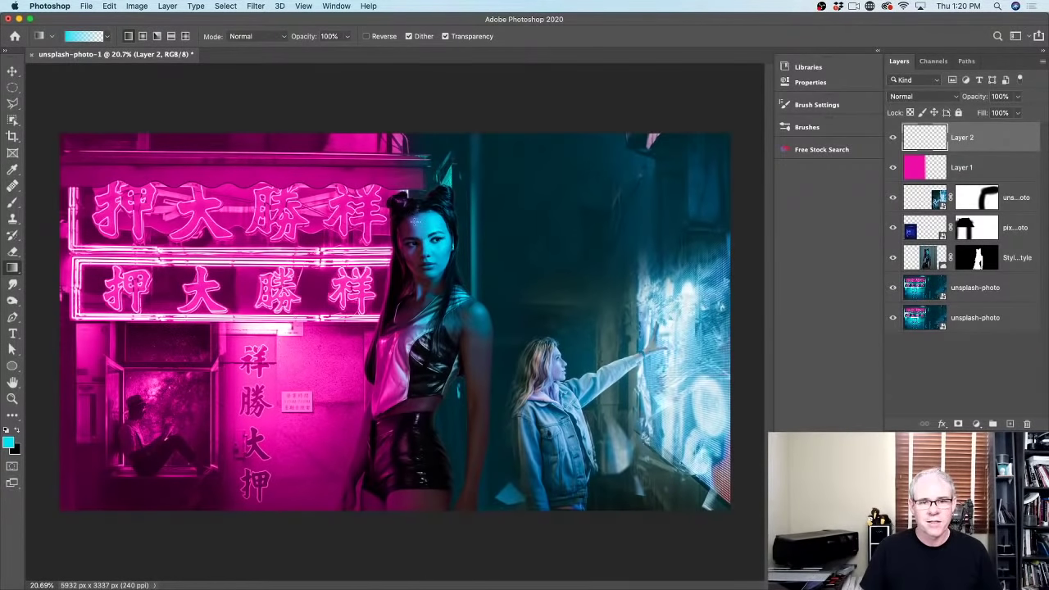
Draw a cyan-to-transparent gradient covering the glowing-screen side and fading out at the standing woman, and set its layer's blend mode to Color
{"action": "left_click_drag", "start_coordinate": [435, 219], "coordinate": [467, 219]}
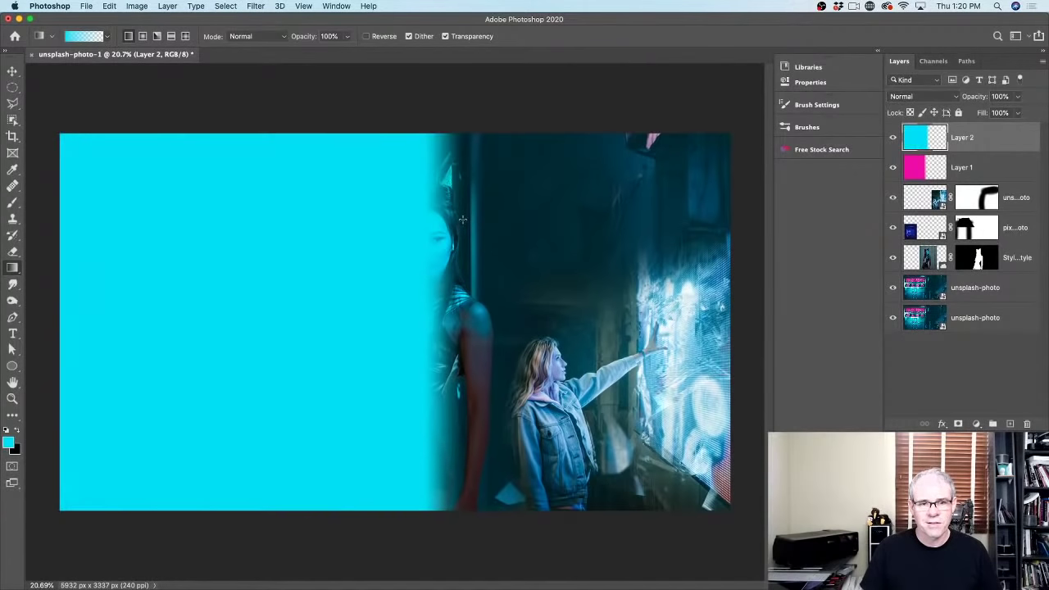
{"action": "key", "text": "super+z"}
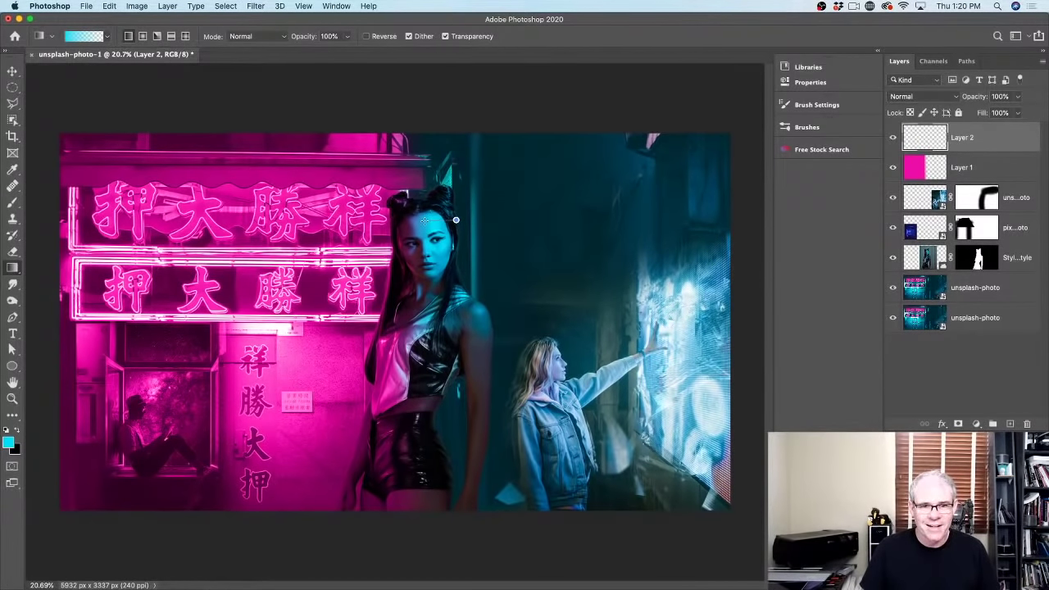
{"action": "left_click_drag", "start_coordinate": [456, 219], "coordinate": [423, 219]}
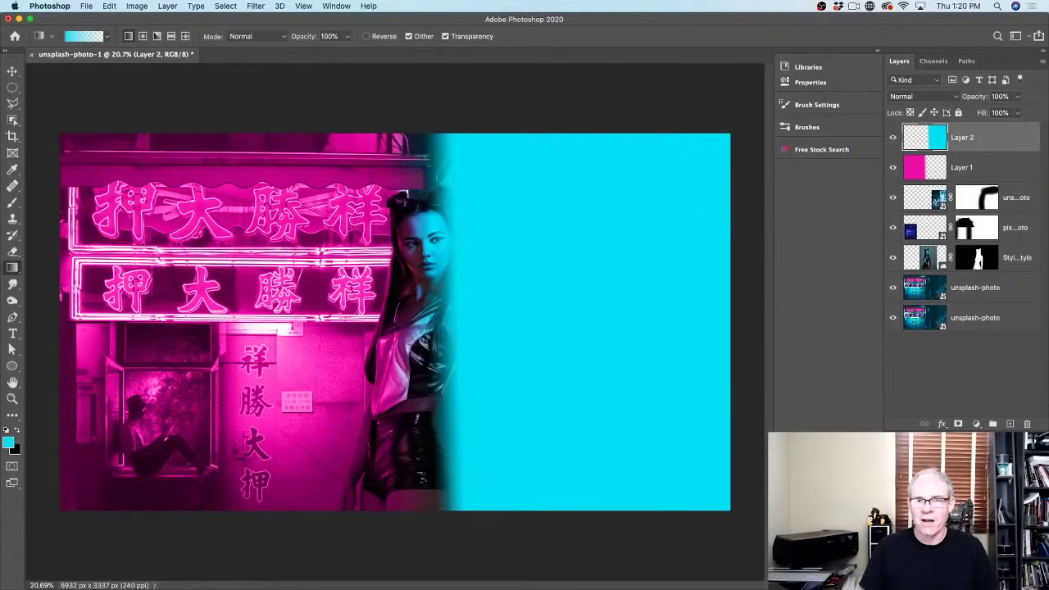
{"action": "left_click", "coordinate": [924, 97]}
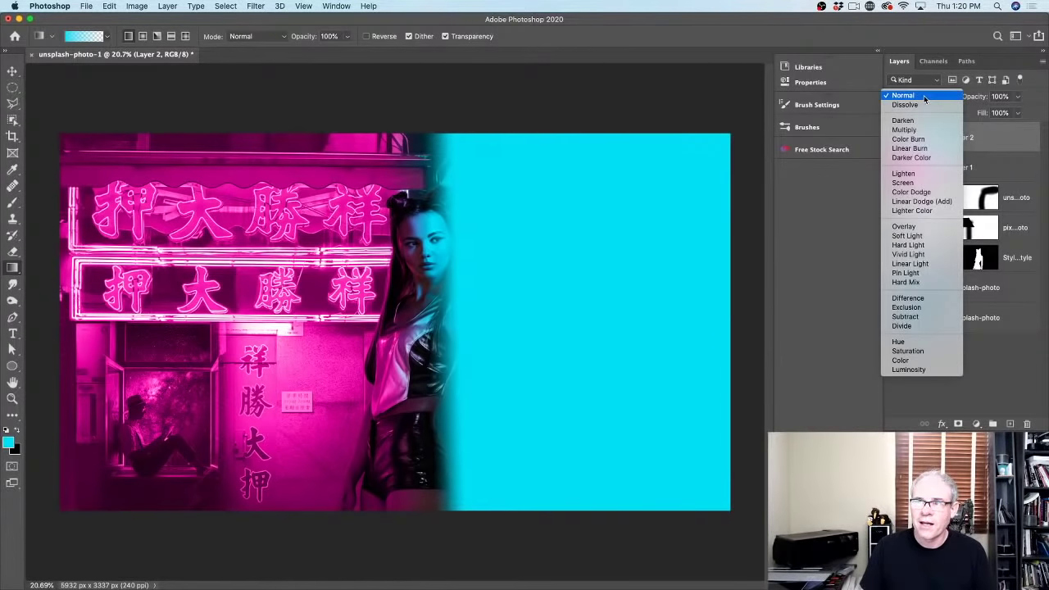
{"action": "left_click", "coordinate": [908, 362]}
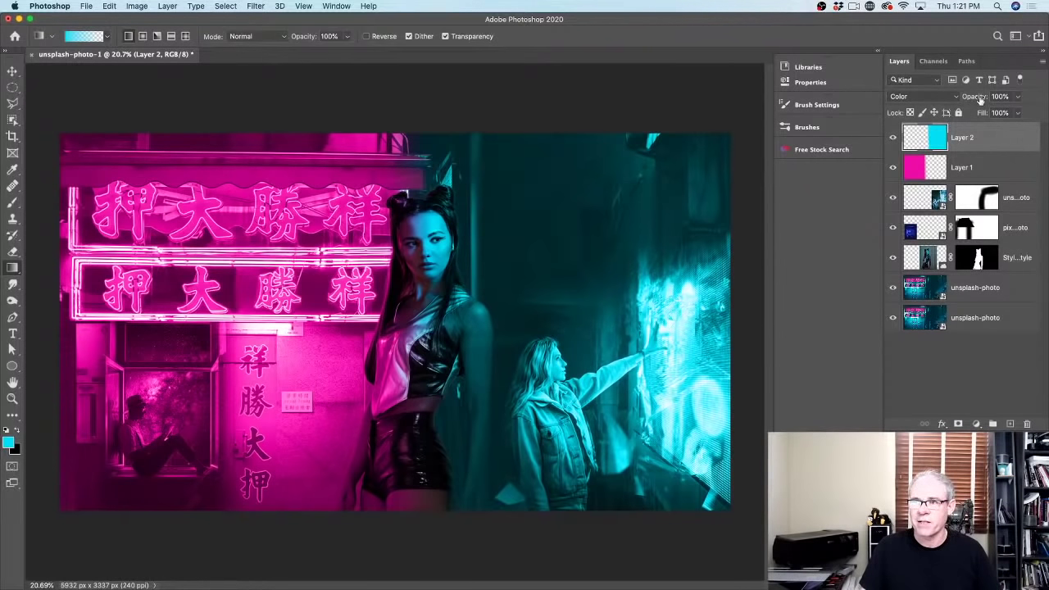
Lower the cyan gradient layer's opacity to 32% and the pink gradient layer's opacity to 44%
{"action": "left_click_drag", "start_coordinate": [980, 99], "coordinate": [793, 123]}
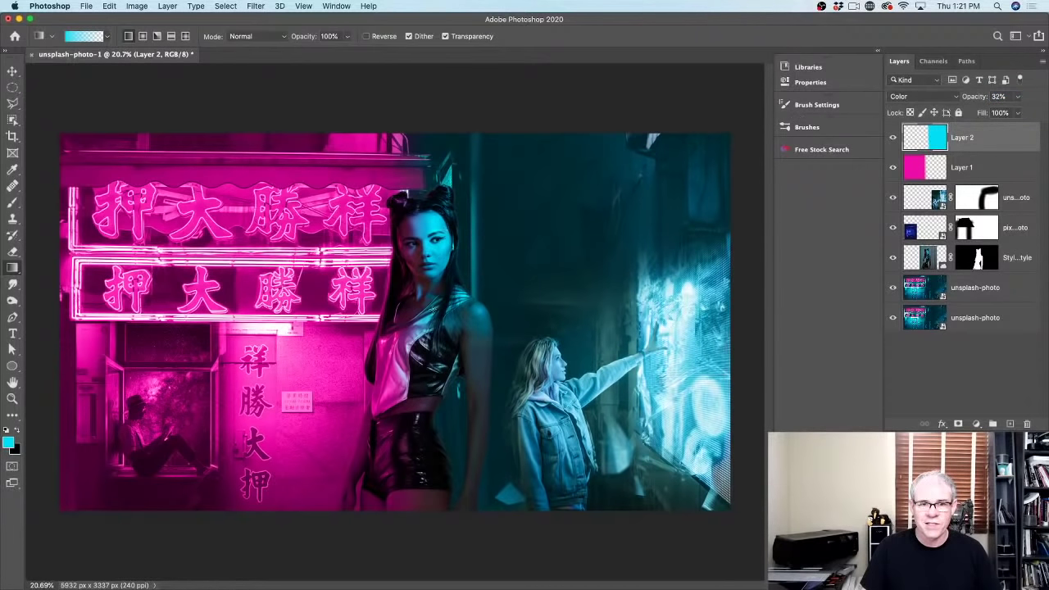
{"action": "left_click", "coordinate": [914, 168]}
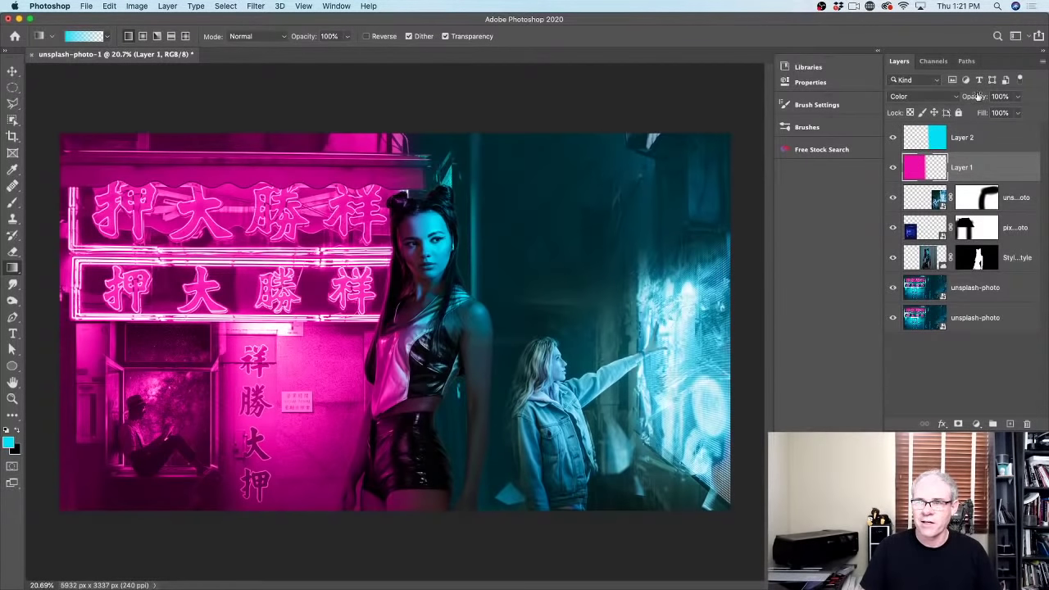
{"action": "left_click_drag", "start_coordinate": [976, 97], "coordinate": [602, 104]}
{"action": "key", "text": "Return"}
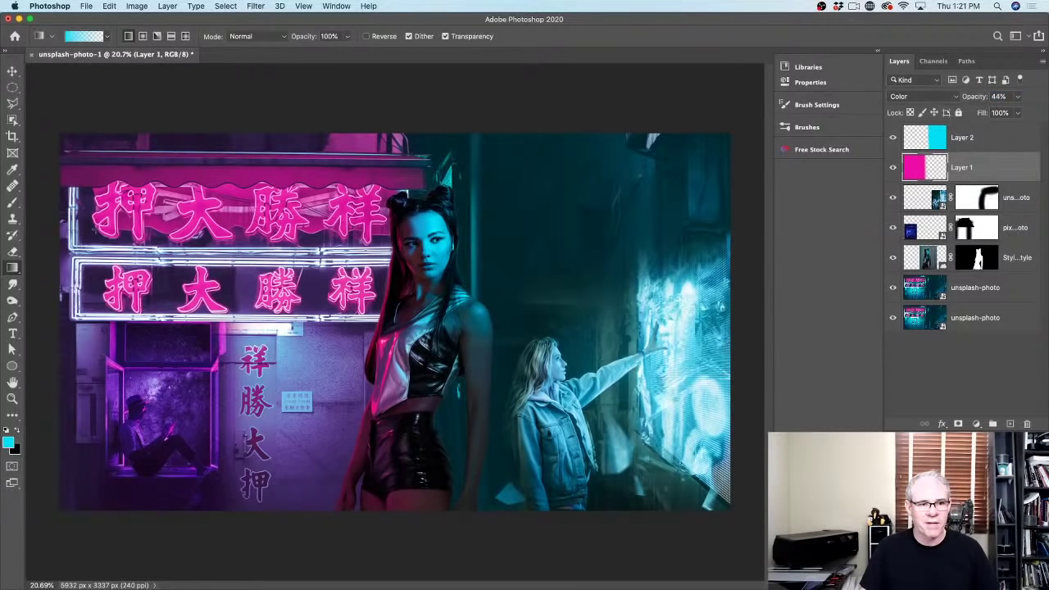
Compare the composite with and without the two gradient layers by hiding and showing them
{"action": "left_click", "coordinate": [892, 137]}
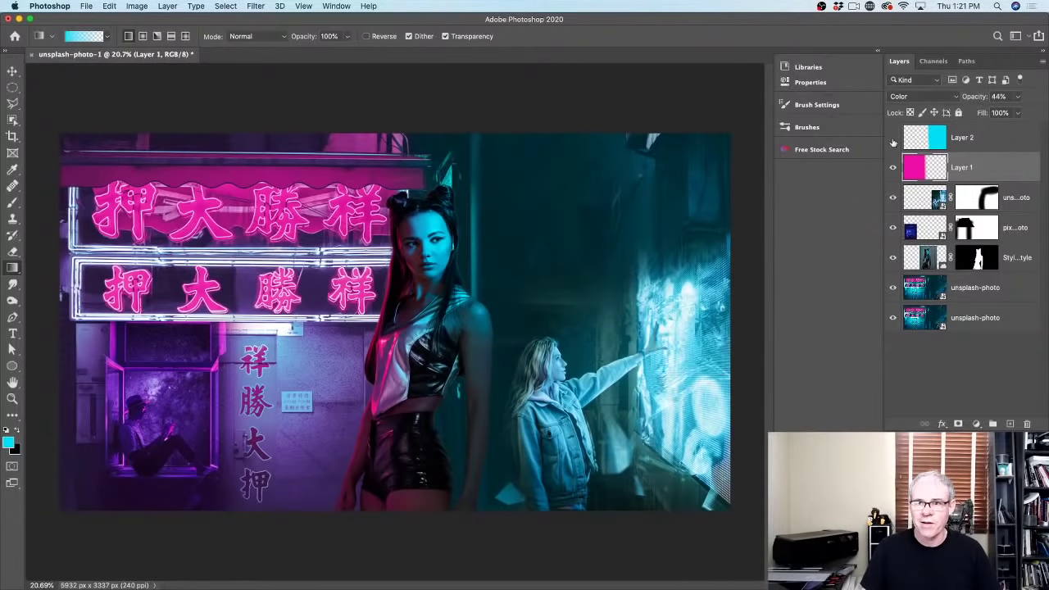
{"action": "left_click", "coordinate": [894, 163]}
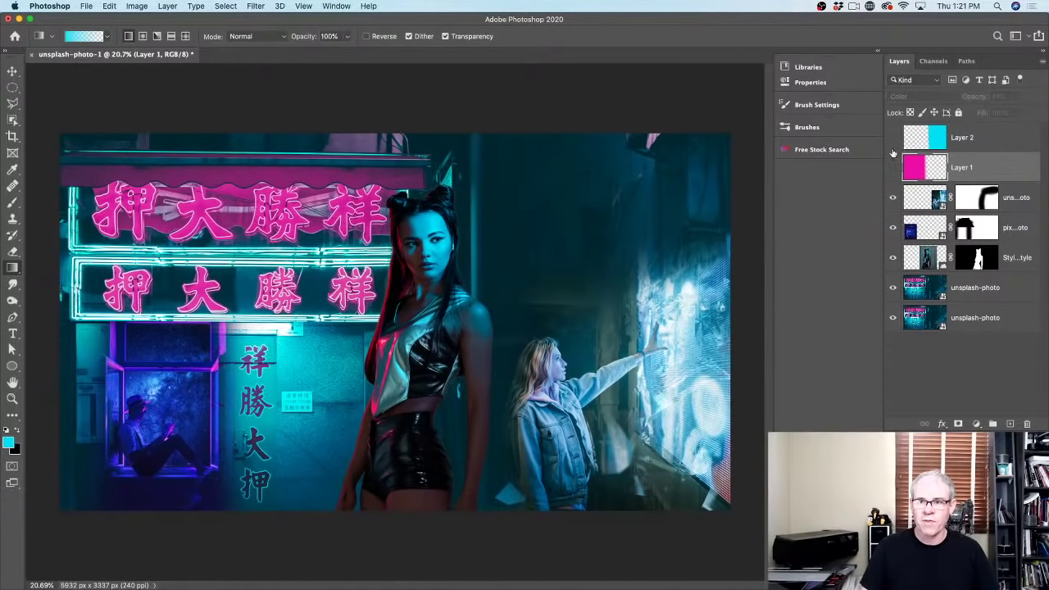
{"action": "left_click", "coordinate": [893, 168]}
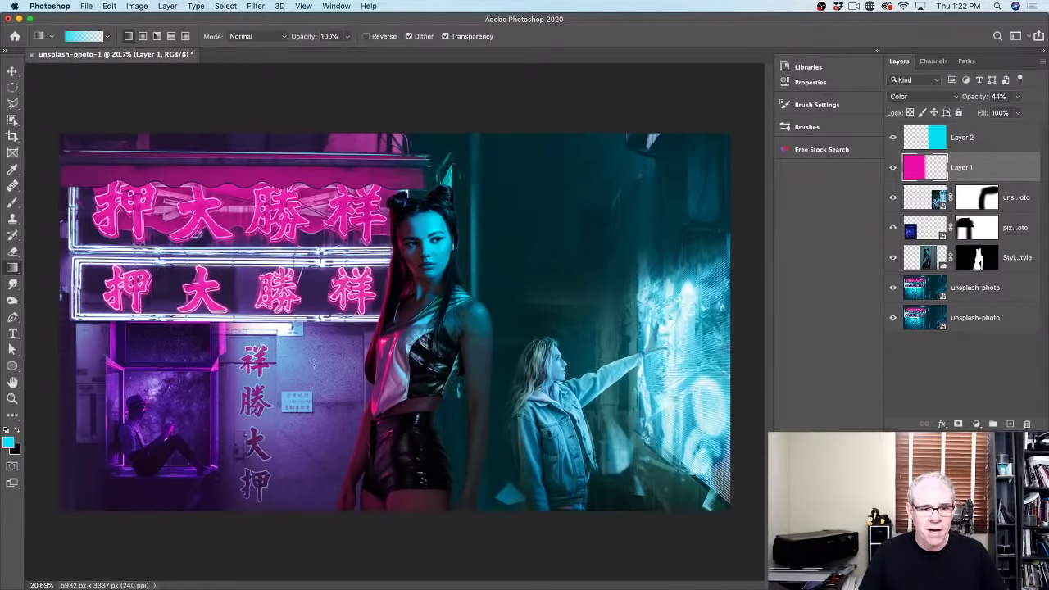
Switch to the Move tool, search Free Stock Search for "panel" and look through the photos
{"action": "left_click", "coordinate": [12, 71]}
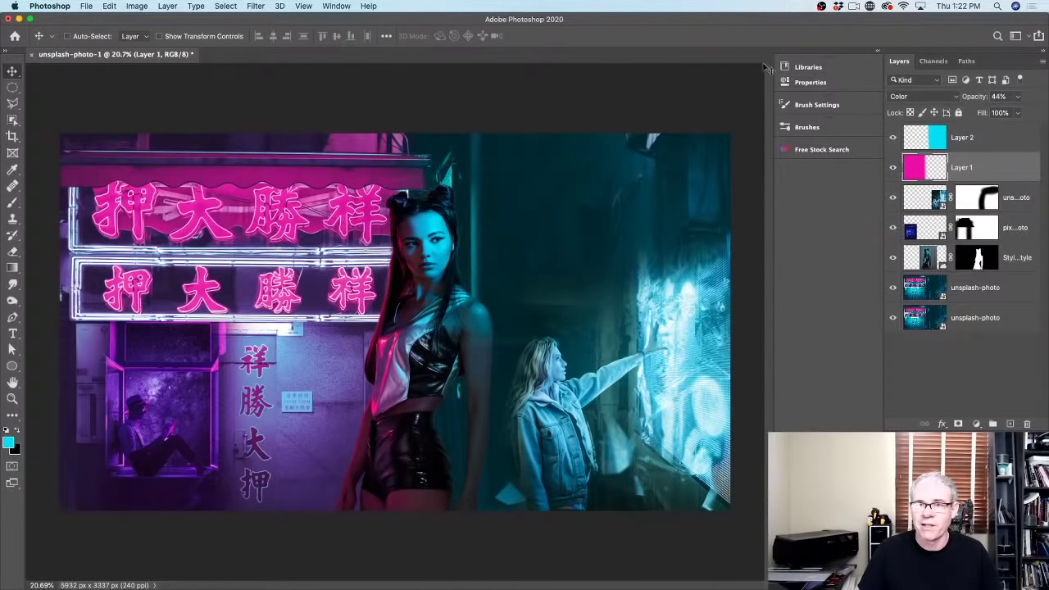
{"action": "left_click", "coordinate": [830, 148]}
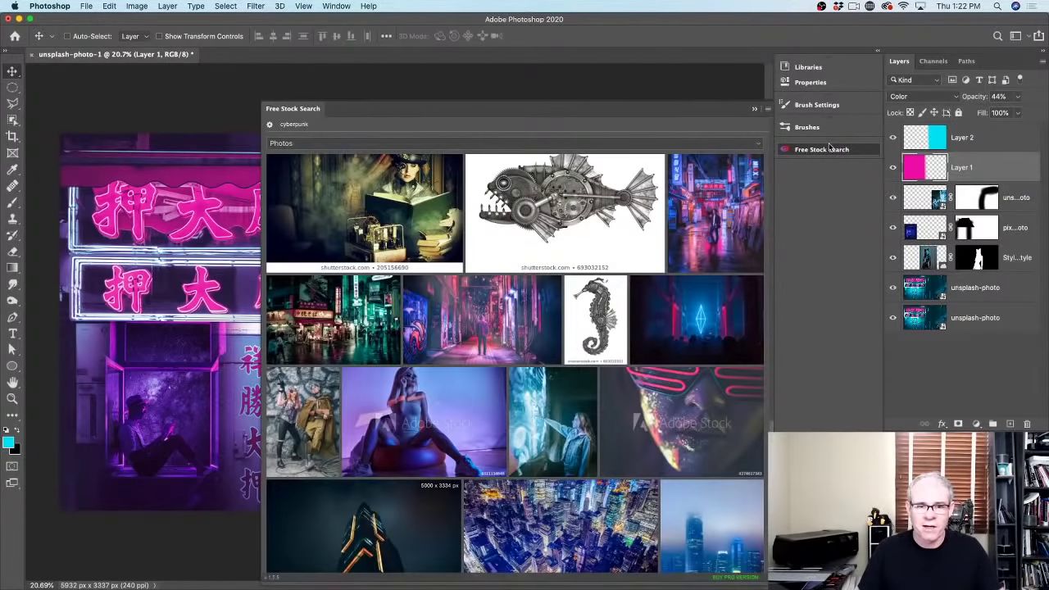
{"action": "left_click", "coordinate": [315, 125]}
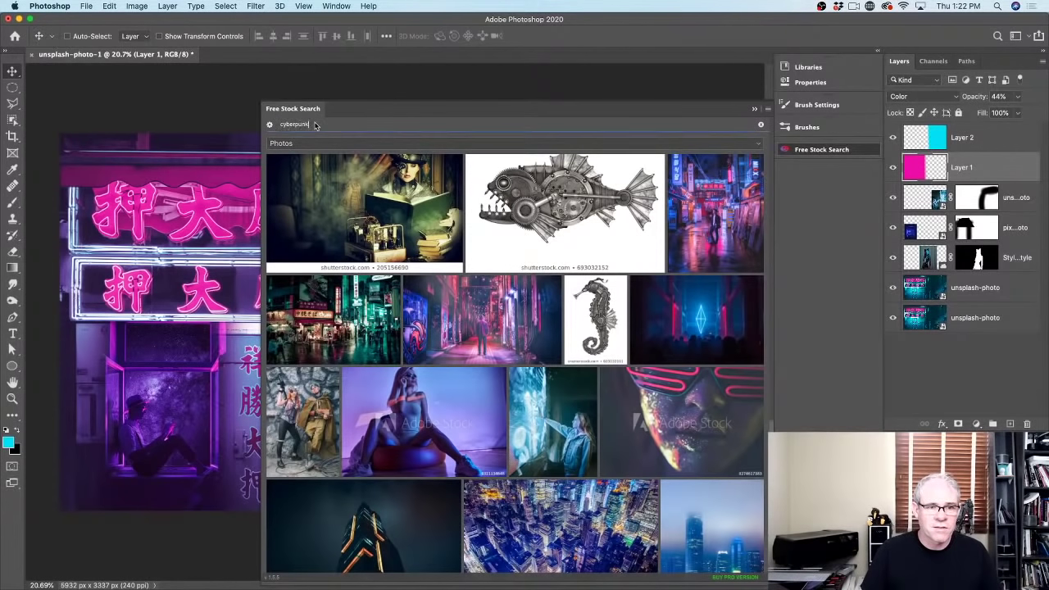
{"action": "left_click_drag", "start_coordinate": [315, 124], "coordinate": [284, 121]}
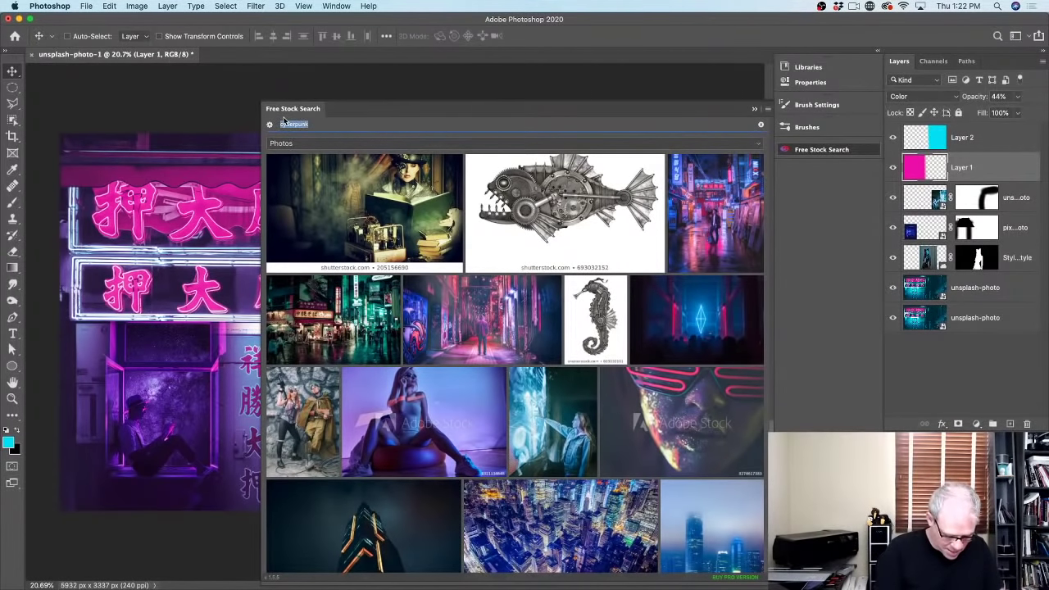
{"action": "type", "text": "pixel"}
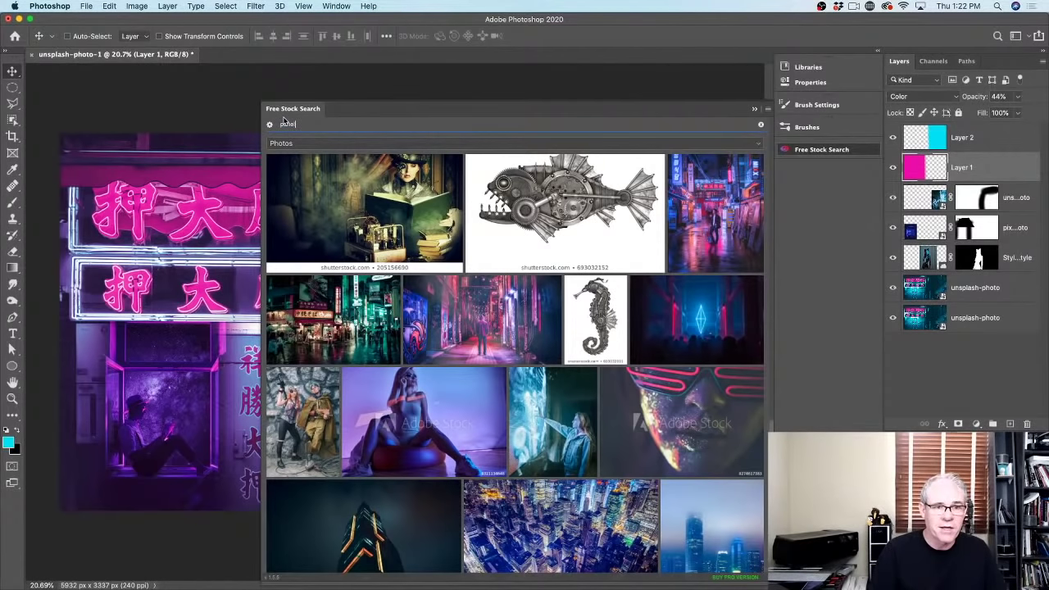
{"action": "key", "text": "Return"}
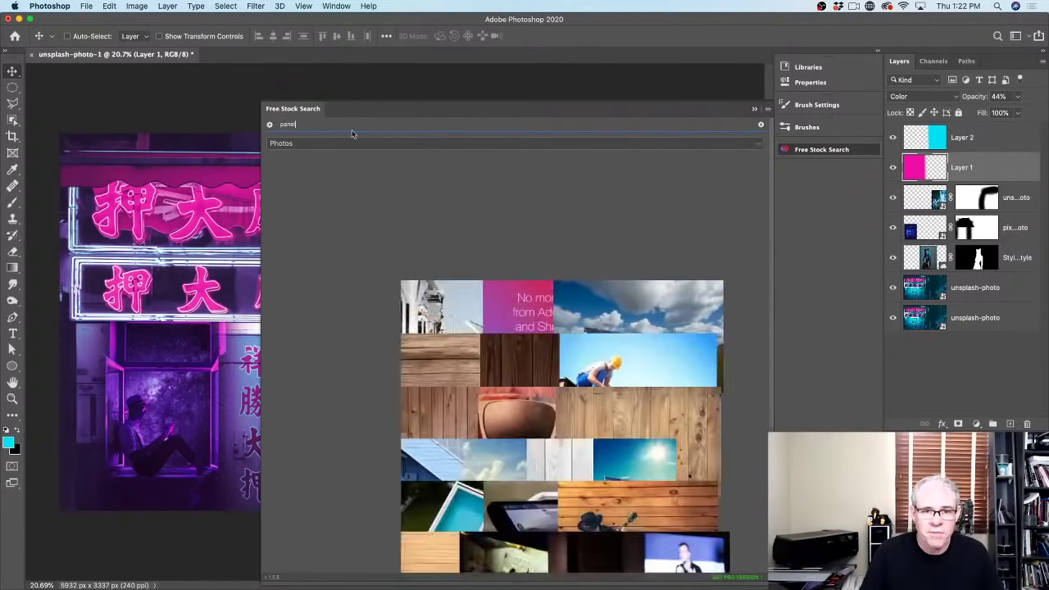
{"action": "scroll", "coordinate": [660, 303], "scroll_direction": "down", "scroll_amount": 5}
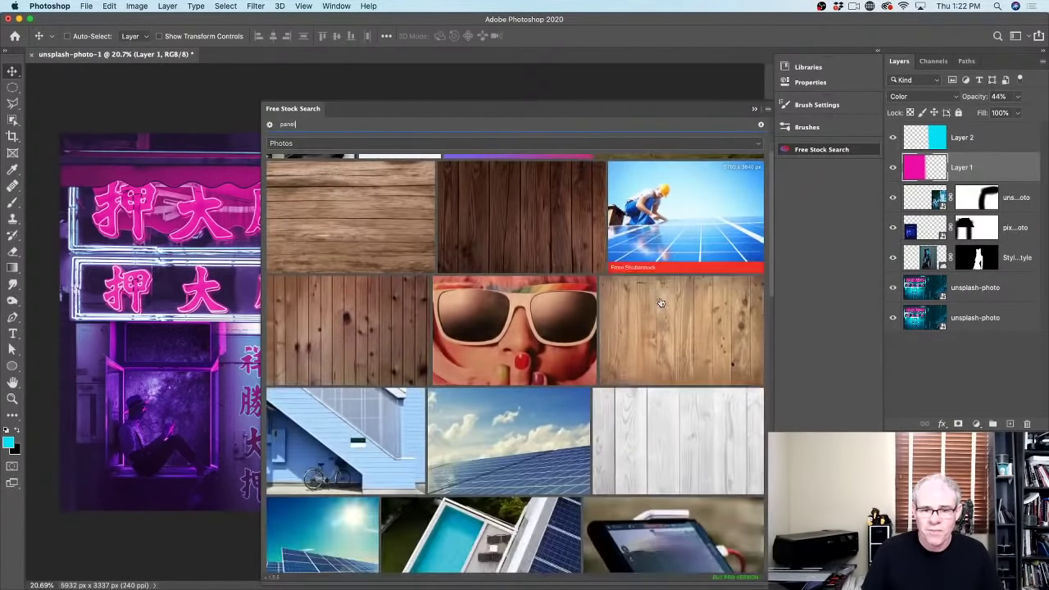
{"action": "scroll", "coordinate": [660, 303], "scroll_direction": "down", "scroll_amount": 2}
{"action": "scroll", "coordinate": [660, 303], "scroll_direction": "up", "scroll_amount": 6}
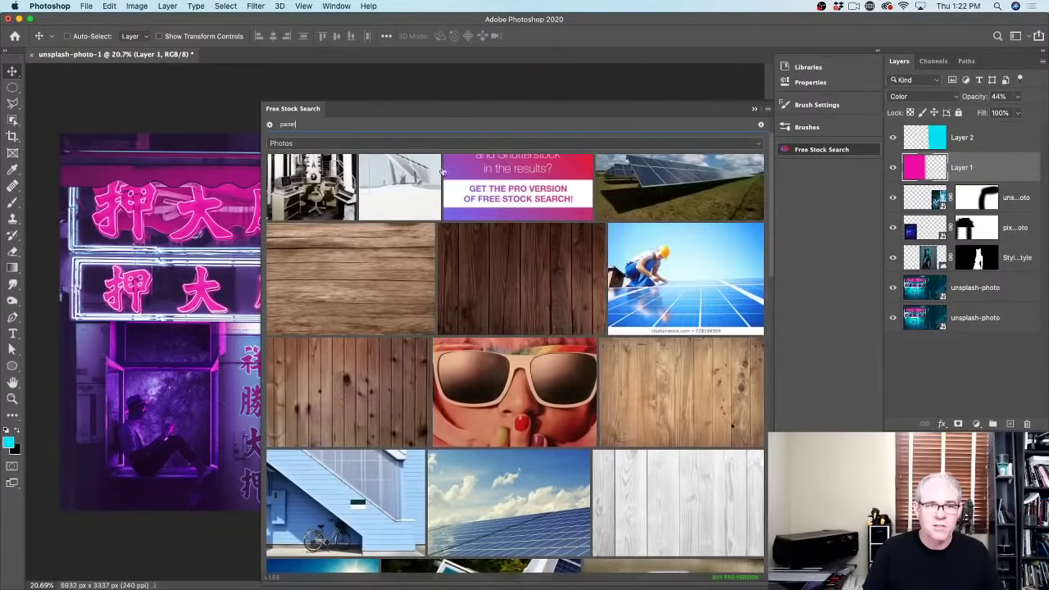
Search the stock photos for "screen" instead and browse the first page of results
{"action": "left_click_drag", "start_coordinate": [300, 125], "coordinate": [277, 124]}
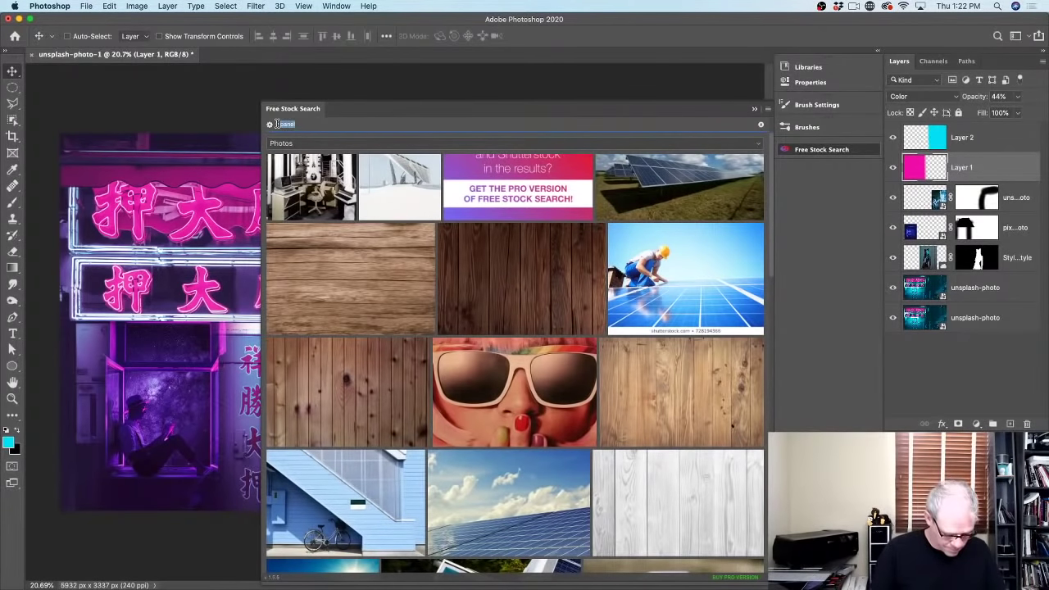
{"action": "type", "text": "sereen"}
{"action": "key", "text": "Return"}
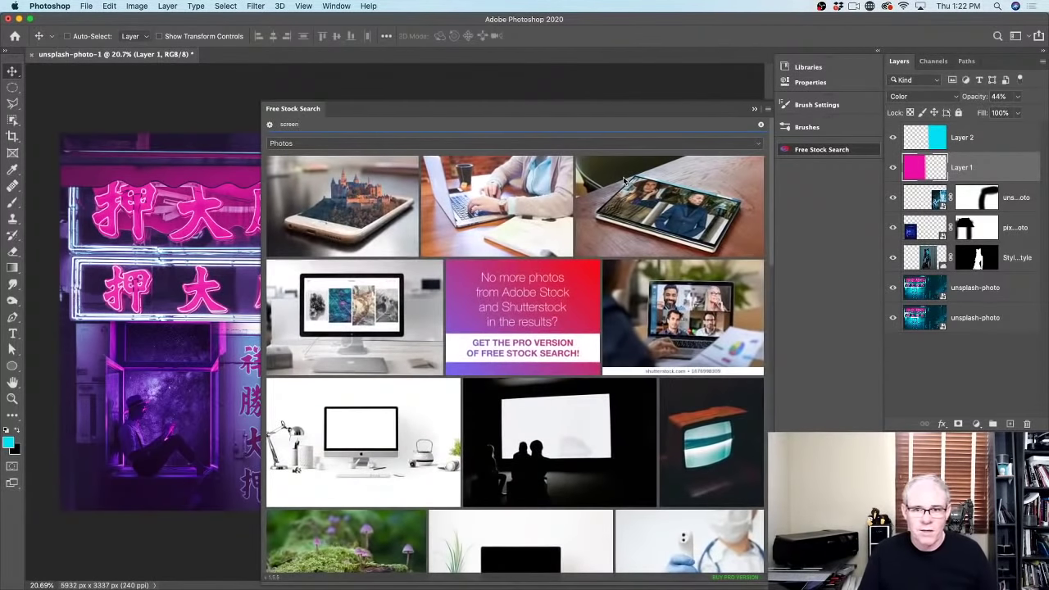
{"action": "scroll", "coordinate": [685, 202], "scroll_direction": "down", "scroll_amount": 5}
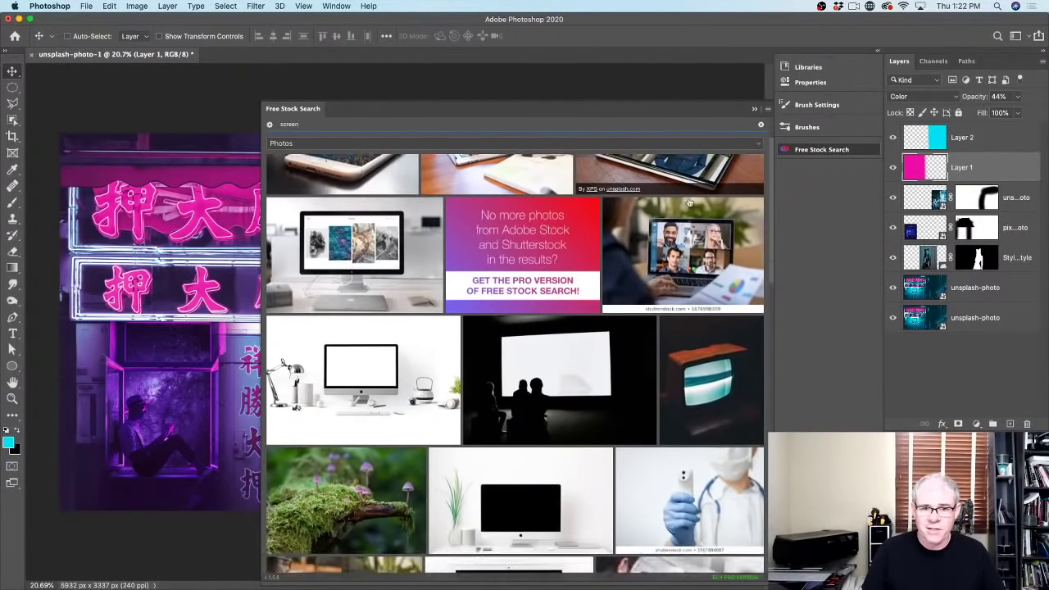
{"action": "scroll", "coordinate": [688, 206], "scroll_direction": "down", "scroll_amount": 8}
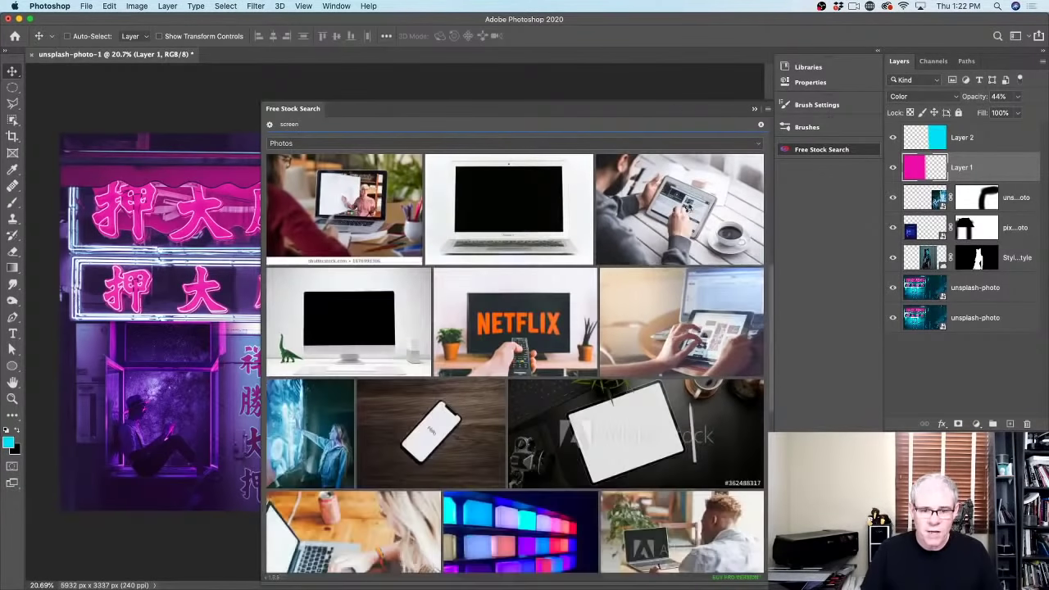
{"action": "scroll", "coordinate": [688, 206], "scroll_direction": "down", "scroll_amount": 1}
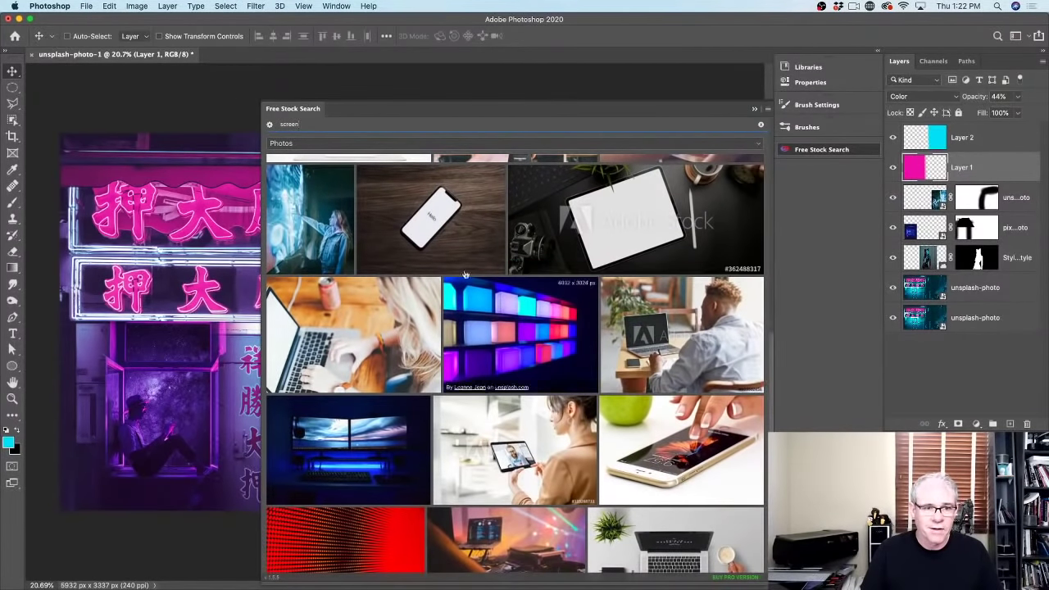
{"action": "scroll", "coordinate": [610, 305], "scroll_direction": "down", "scroll_amount": 6}
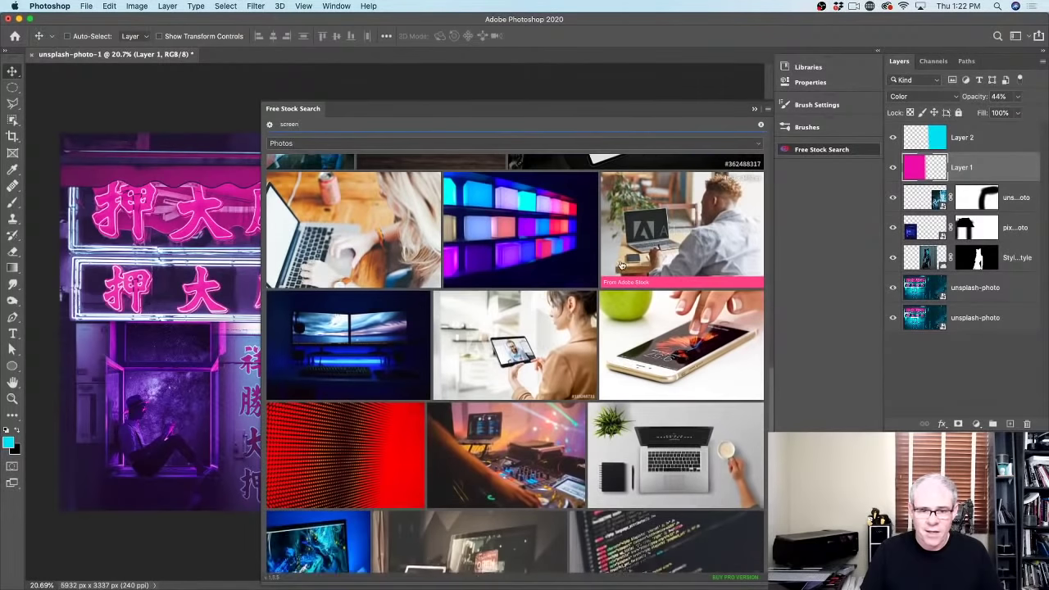
{"action": "scroll", "coordinate": [643, 267], "scroll_direction": "down", "scroll_amount": 1}
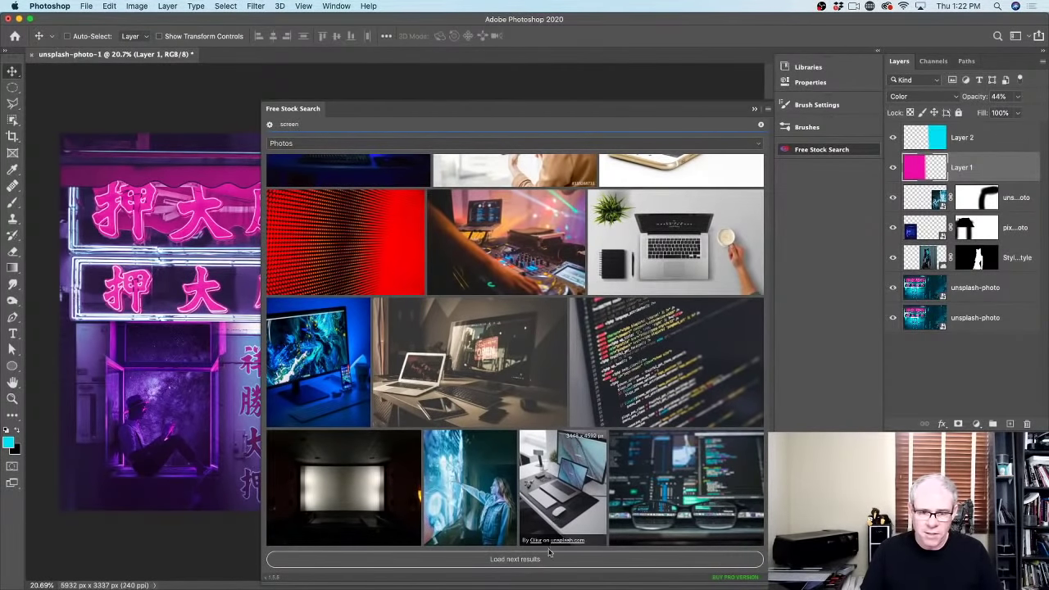
Load the next page of "screen" results and place the retro orange-framed television photo in the document above the pink gradient layer
{"action": "left_click", "coordinate": [540, 397]}
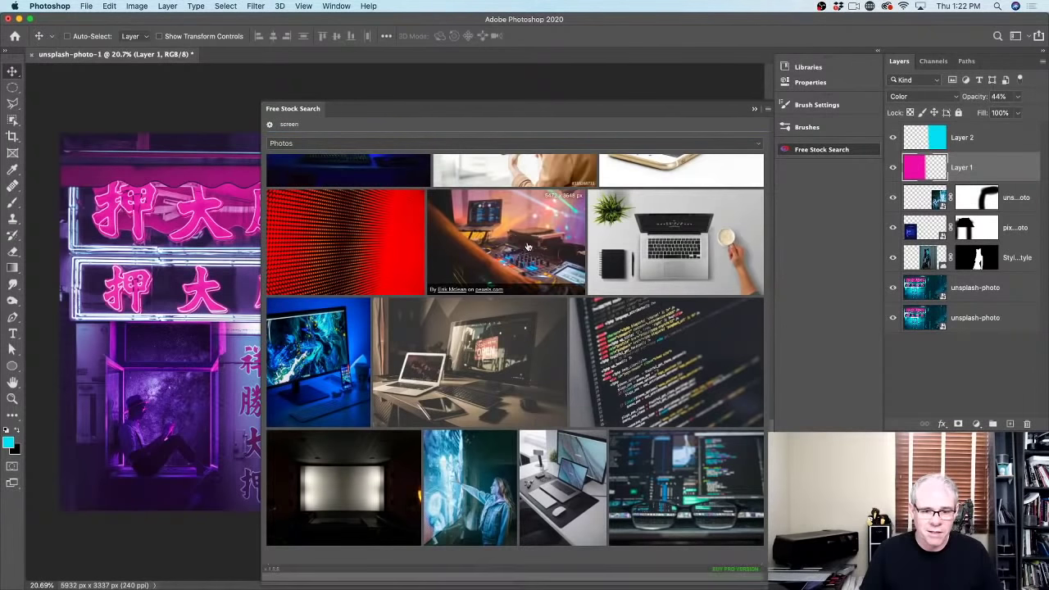
{"action": "scroll", "coordinate": [560, 243], "scroll_direction": "down", "scroll_amount": 1}
{"action": "scroll", "coordinate": [560, 243], "scroll_direction": "down", "scroll_amount": 8}
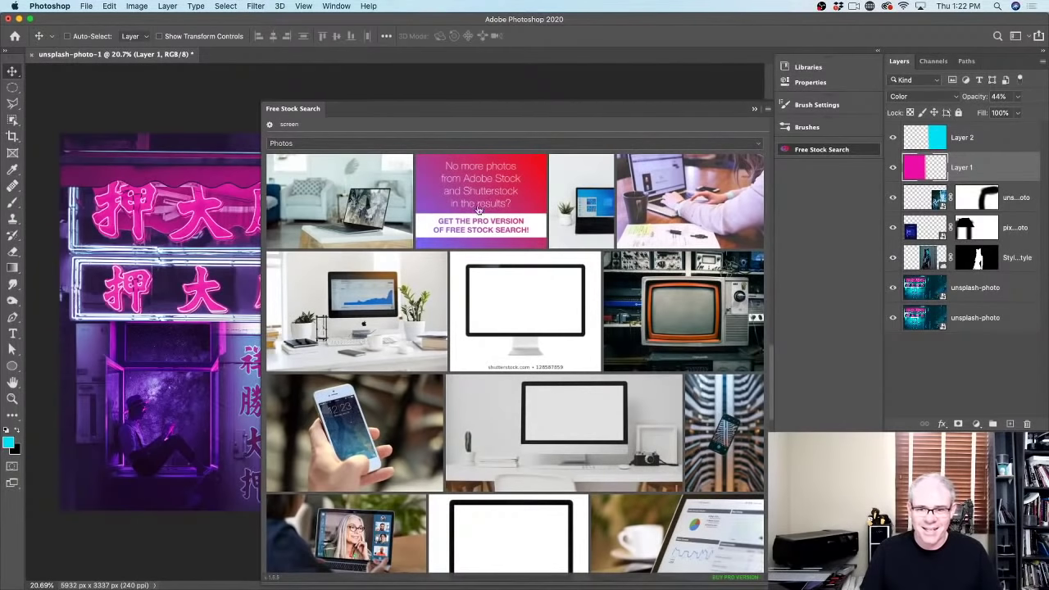
{"action": "left_click", "coordinate": [710, 313]}
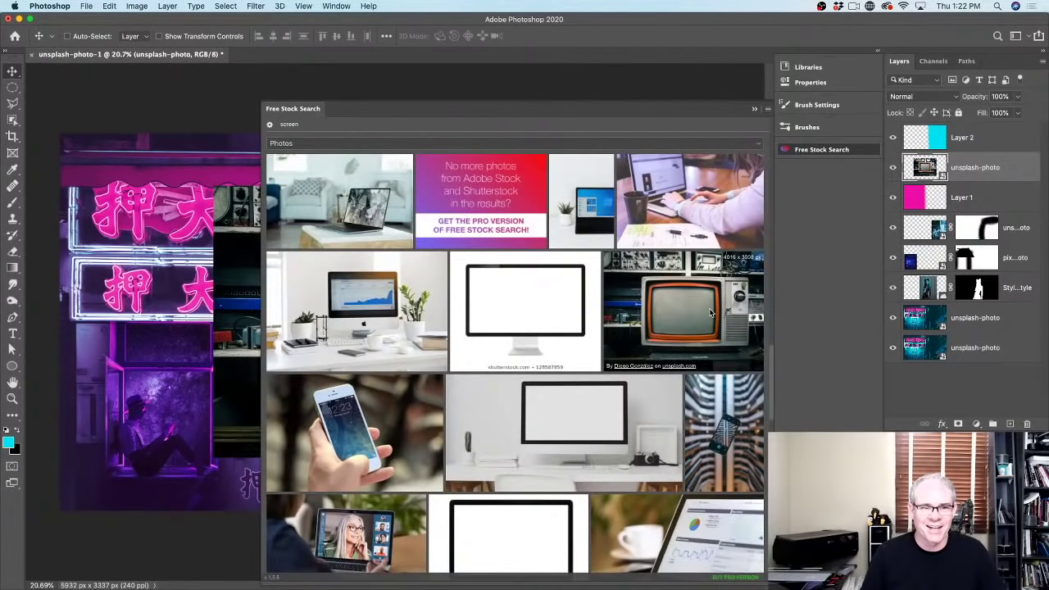
Close the stock search panel and select the orange-framed television with Object Selection, removing the area beneath its base from the selection
{"action": "left_click", "coordinate": [753, 110]}
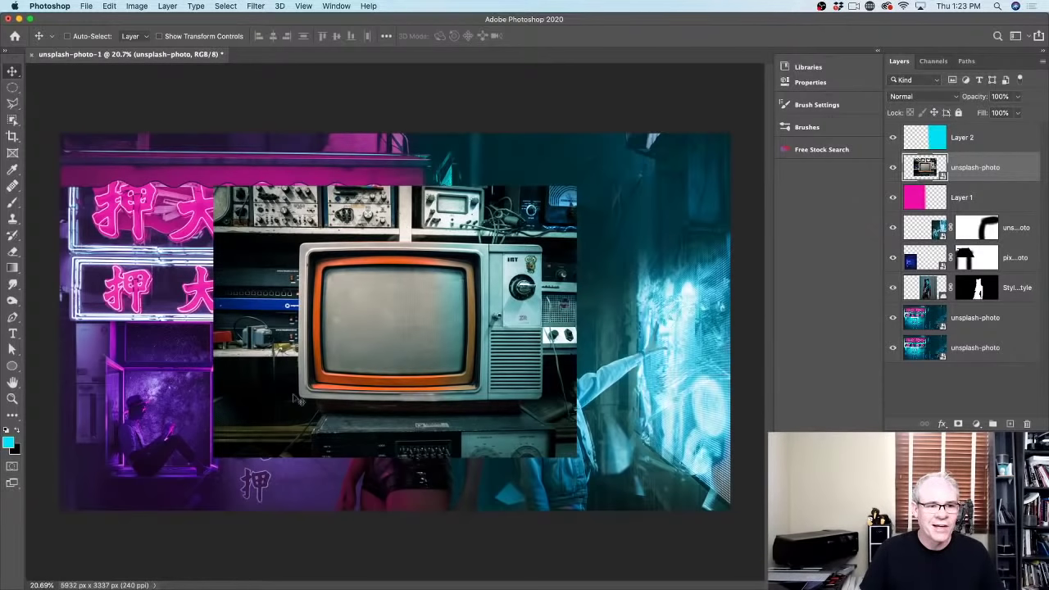
{"action": "left_click", "coordinate": [14, 120]}
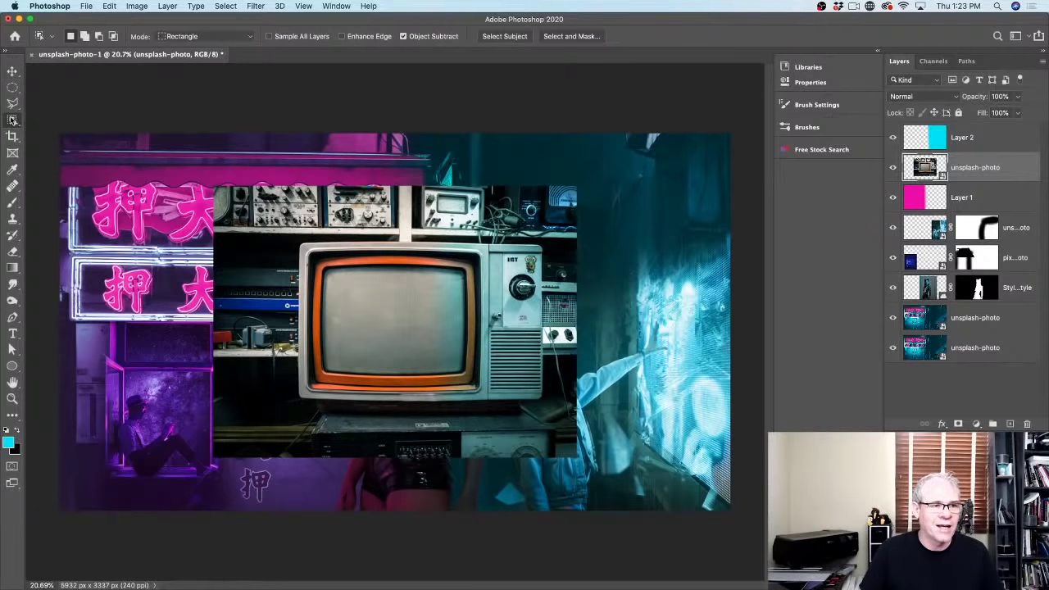
{"action": "left_click", "coordinate": [57, 120]}
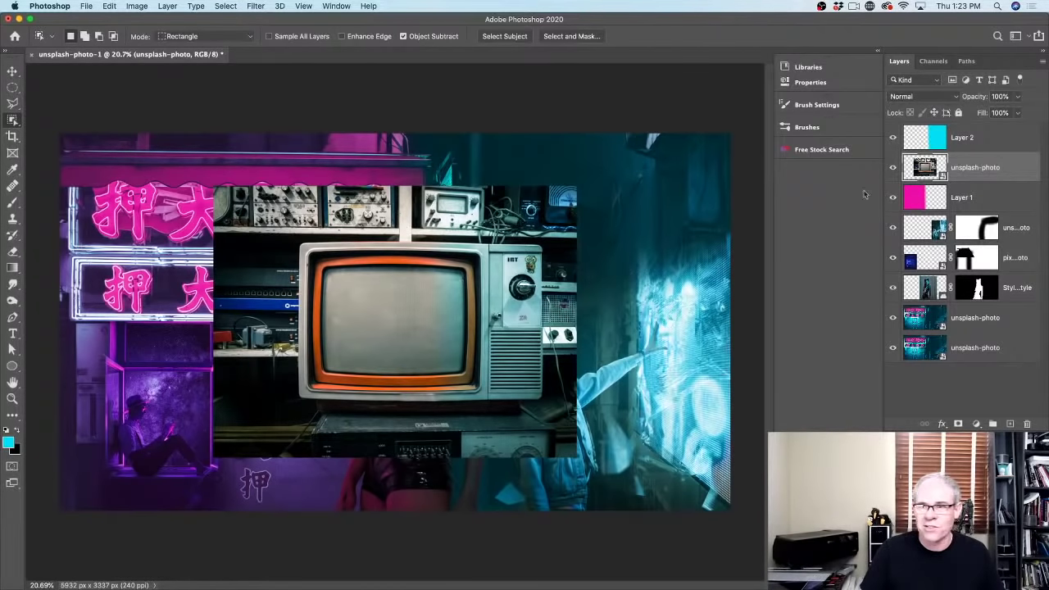
{"action": "left_click_drag", "start_coordinate": [278, 221], "coordinate": [554, 407]}
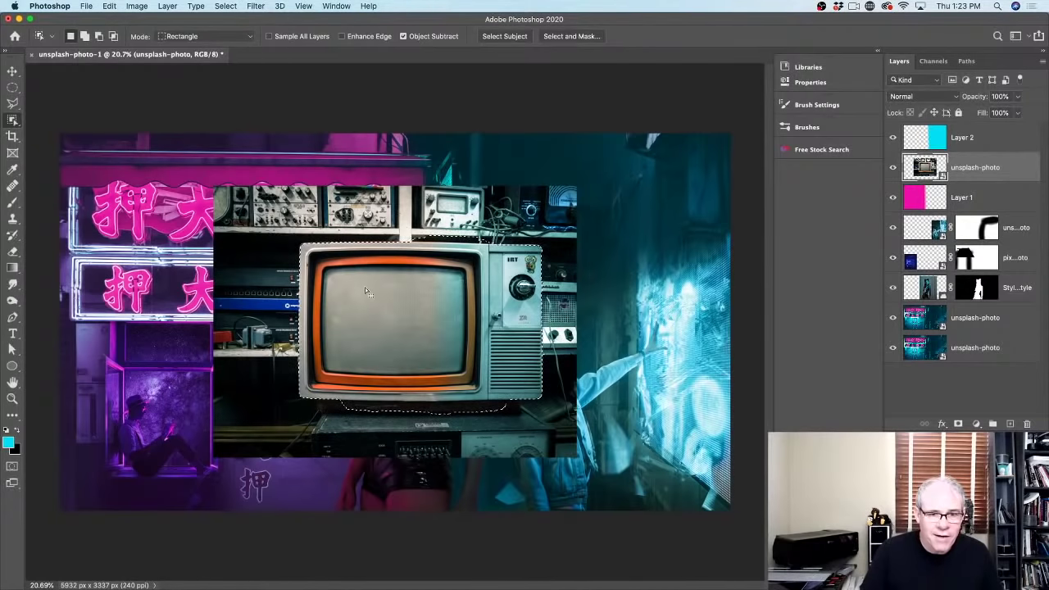
{"action": "left_click_drag", "start_coordinate": [331, 231], "coordinate": [523, 248]}
{"action": "left_click_drag", "start_coordinate": [514, 425], "coordinate": [351, 418]}
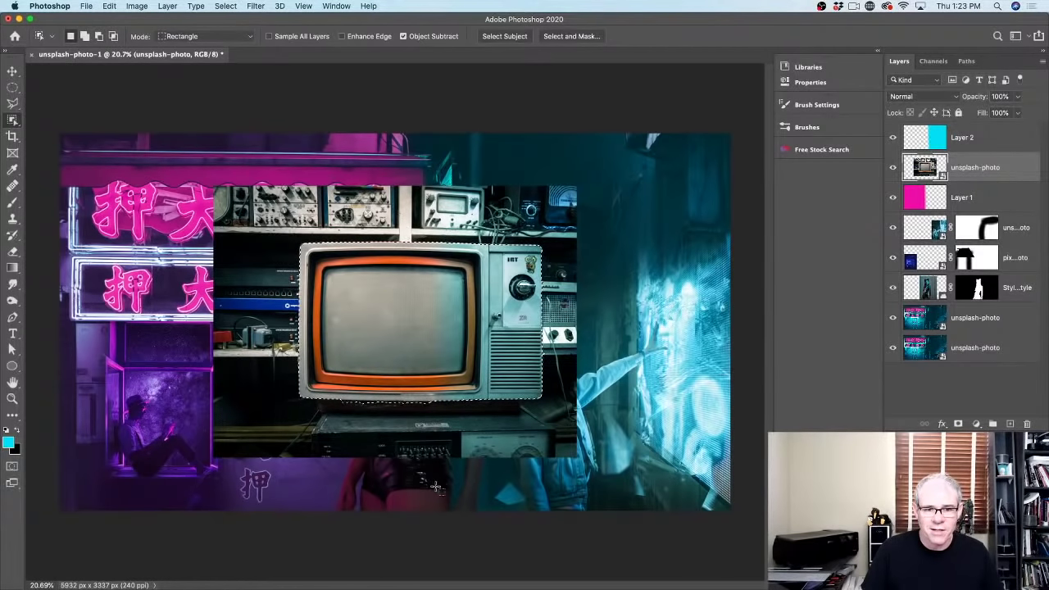
{"action": "left_click_drag", "start_coordinate": [449, 424], "coordinate": [340, 402]}
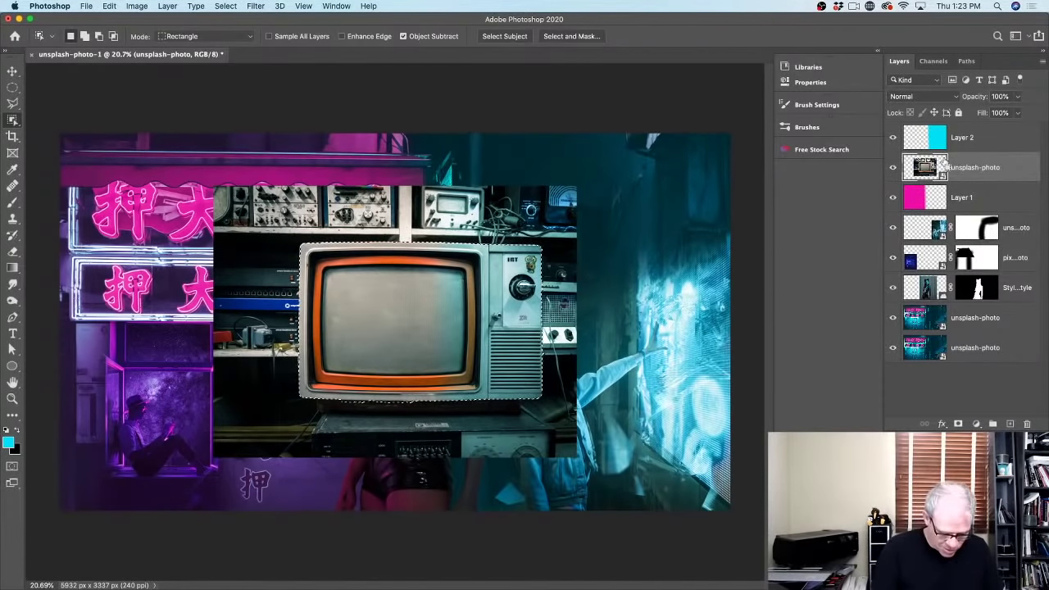
Copy the selected television to its own layer, hide the source photo, and place the copy below the pink gradient layer
{"action": "key", "text": "super+j"}
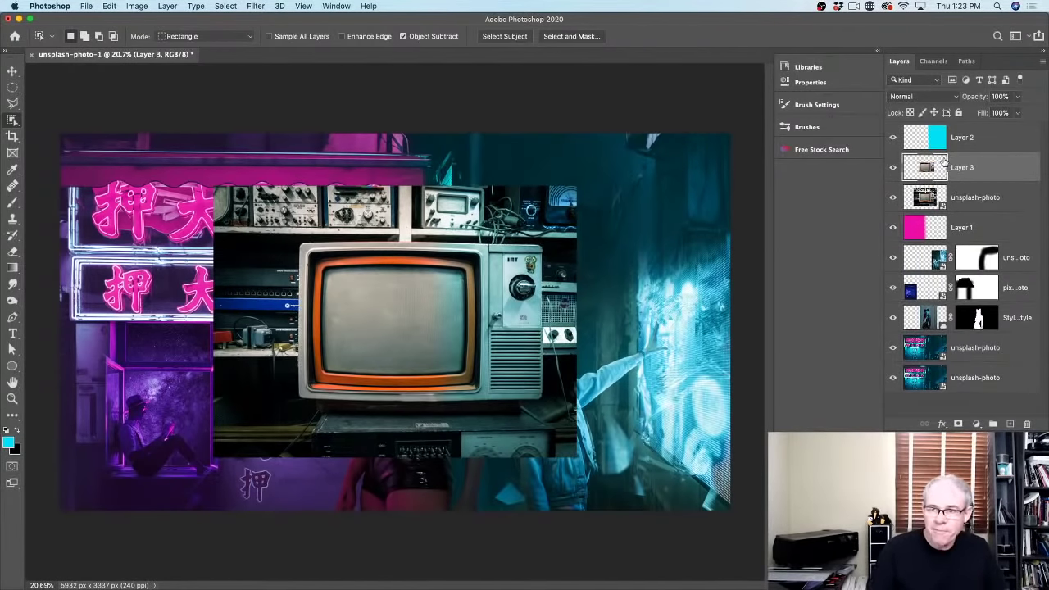
{"action": "left_click", "coordinate": [893, 198]}
{"action": "left_click", "coordinate": [13, 71]}
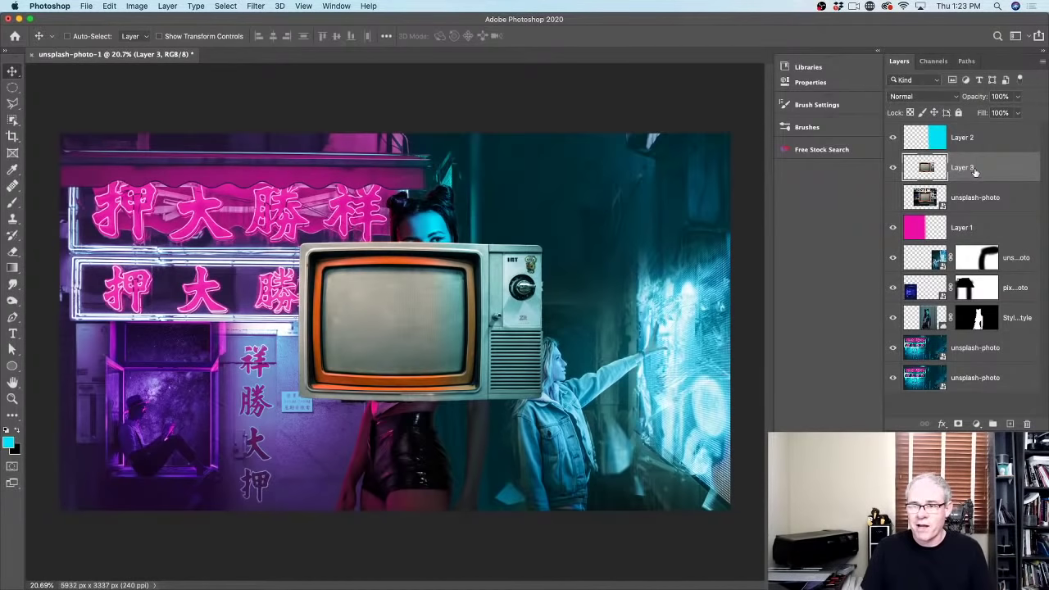
{"action": "left_click_drag", "start_coordinate": [974, 171], "coordinate": [971, 242]}
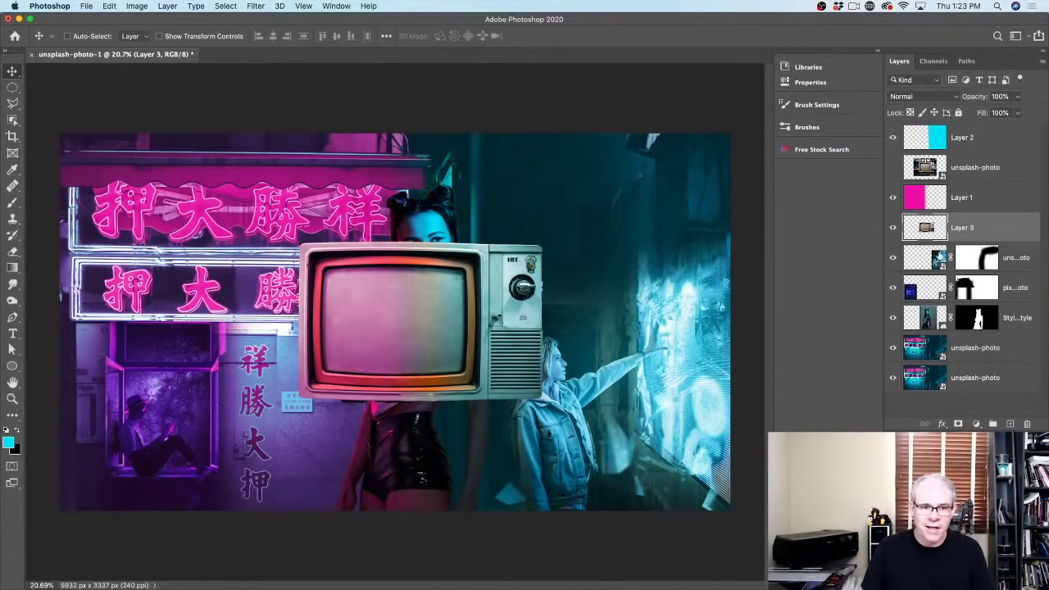
Scale the television down with Free Transform and position it on the purple wall beneath the neon signs, just above the small wall notice
{"action": "key", "text": "super+t"}
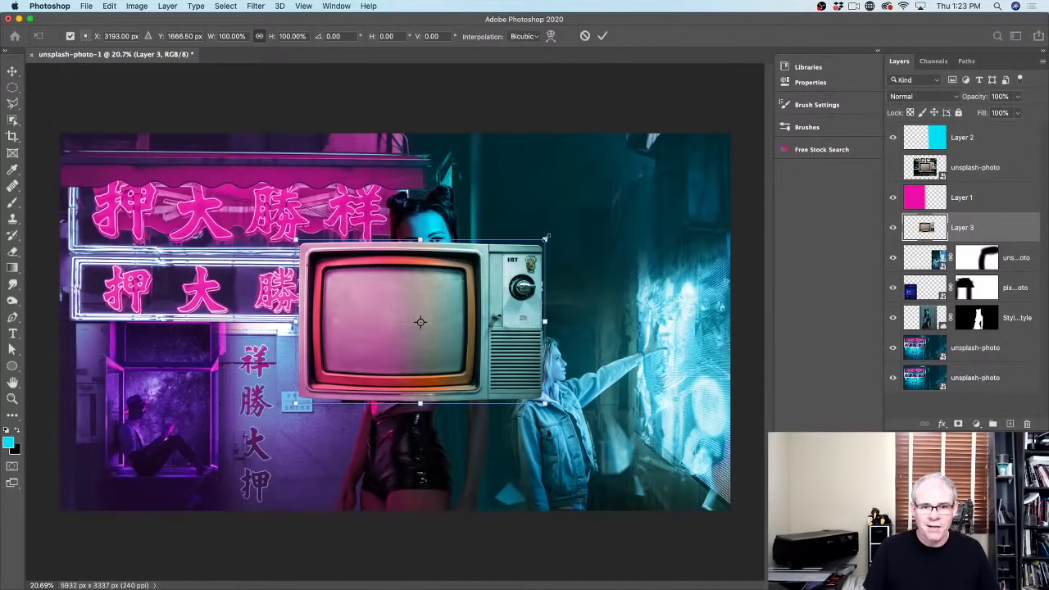
{"action": "left_click_drag", "start_coordinate": [545, 237], "coordinate": [390, 342]}
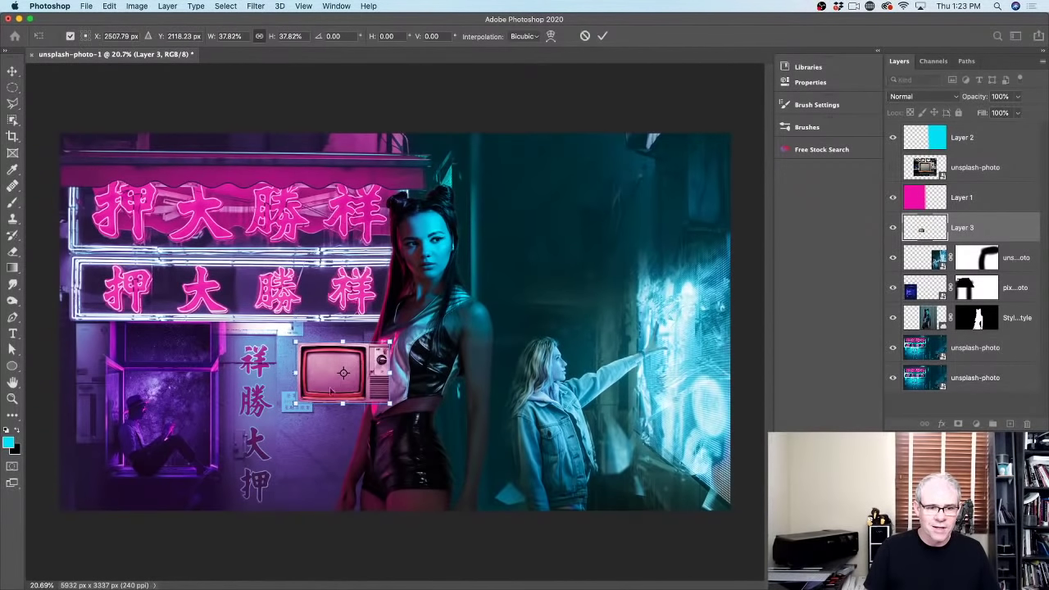
{"action": "left_click_drag", "start_coordinate": [332, 376], "coordinate": [305, 369]}
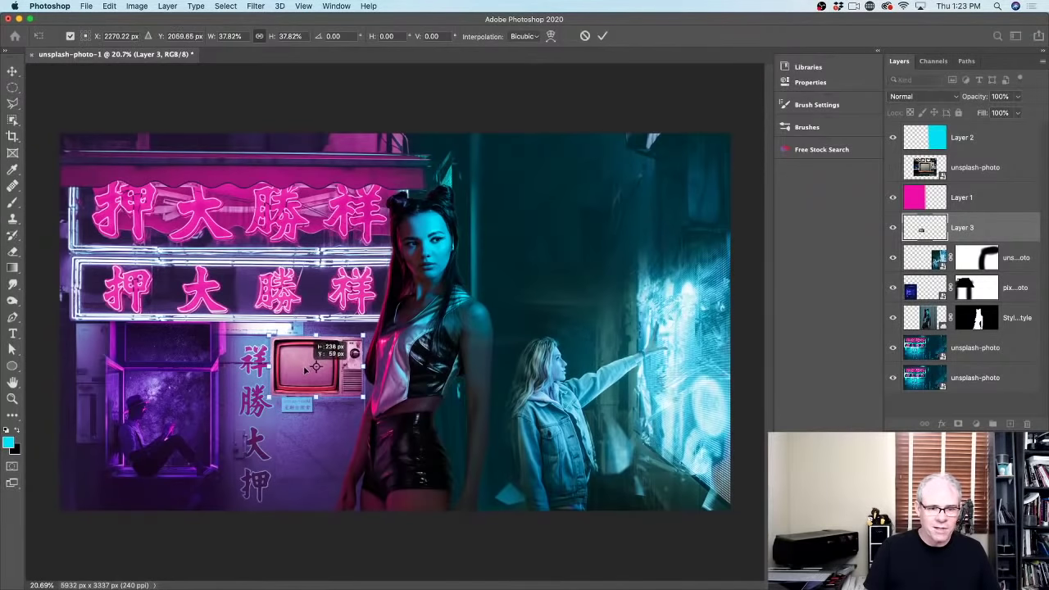
{"action": "left_click_drag", "start_coordinate": [363, 337], "coordinate": [364, 395]}
{"action": "key", "text": "Return"}
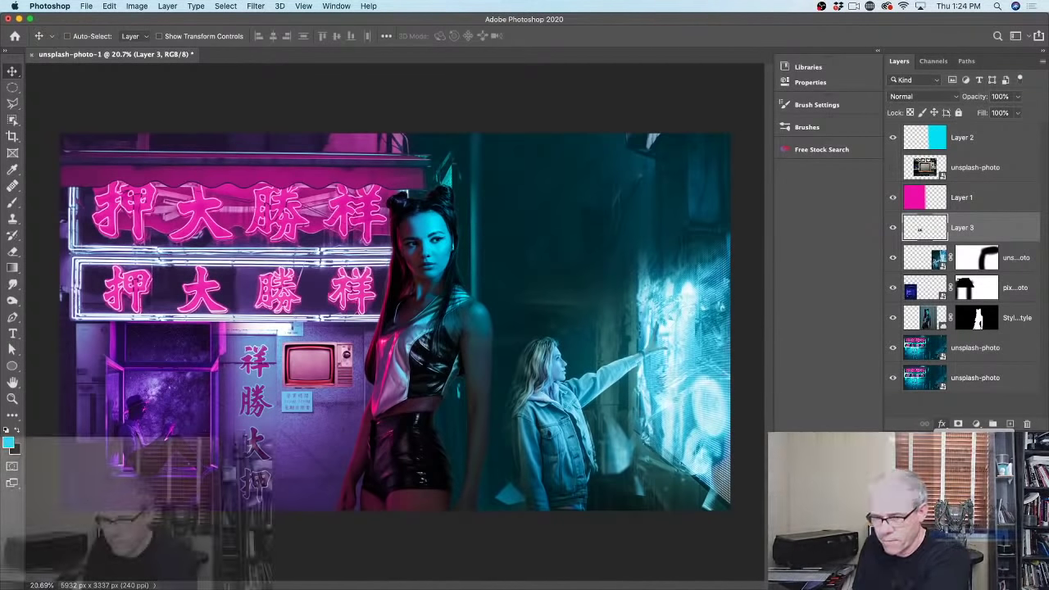
Add a drop shadow to the television layer with an angle of 135°, distance 32 px, spread 0% and size 43 px
{"action": "left_click", "coordinate": [942, 424]}
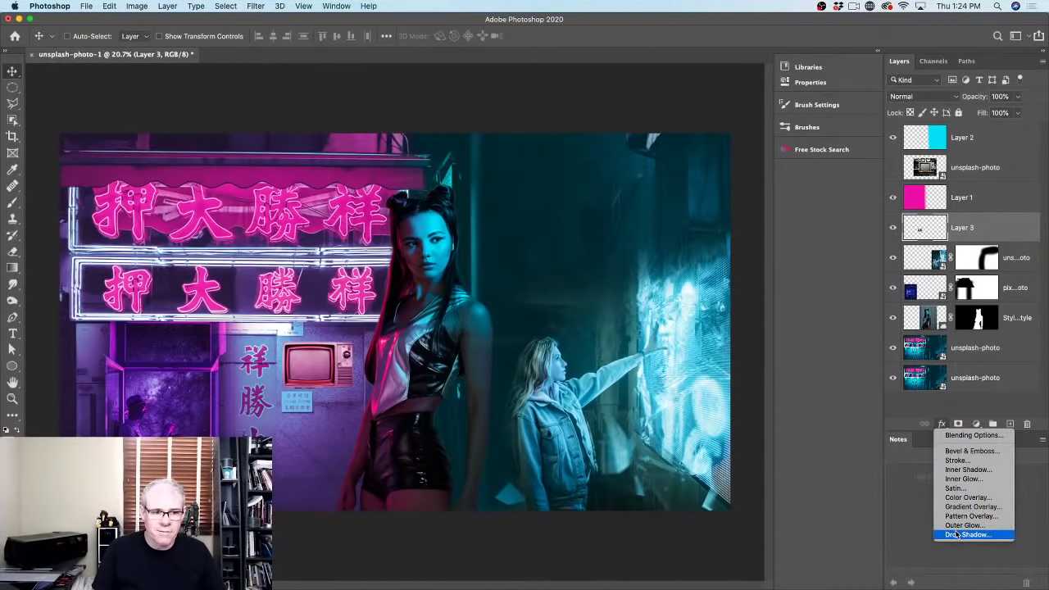
{"action": "left_click", "coordinate": [956, 534]}
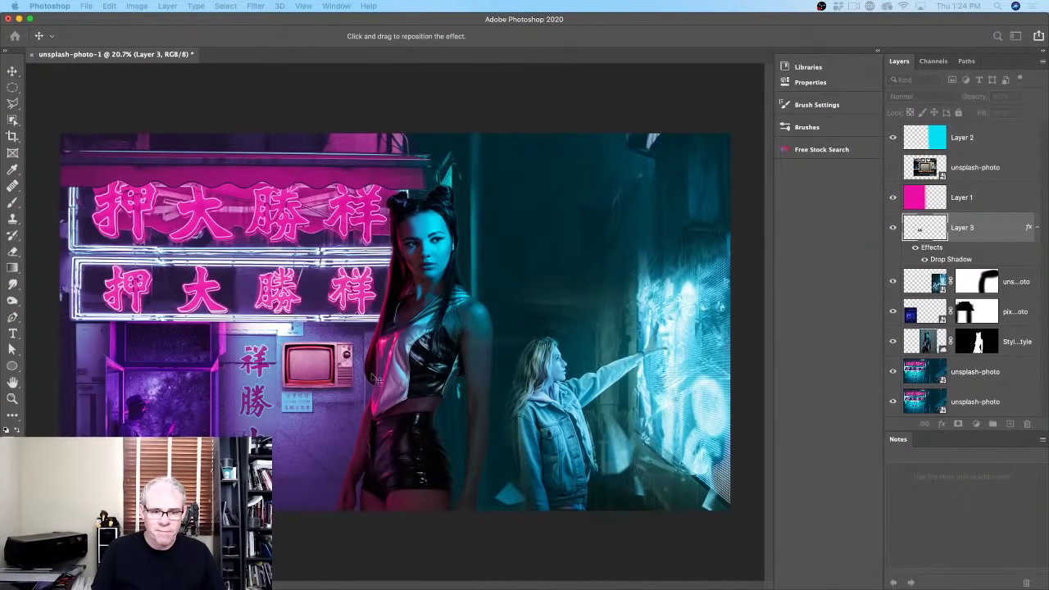
{"action": "mouse_move", "coordinate": [346, 378]}
{"action": "left_mouse_down"}
{"action": "mouse_move", "coordinate": [267, 284]}
{"action": "mouse_move", "coordinate": [90, 307]}
{"action": "mouse_move", "coordinate": [459, 295]}
{"action": "mouse_move", "coordinate": [573, 279]}
{"action": "mouse_move", "coordinate": [554, 361]}
{"action": "mouse_move", "coordinate": [262, 319]}
{"action": "mouse_move", "coordinate": [344, 375]}
{"action": "left_mouse_up"}
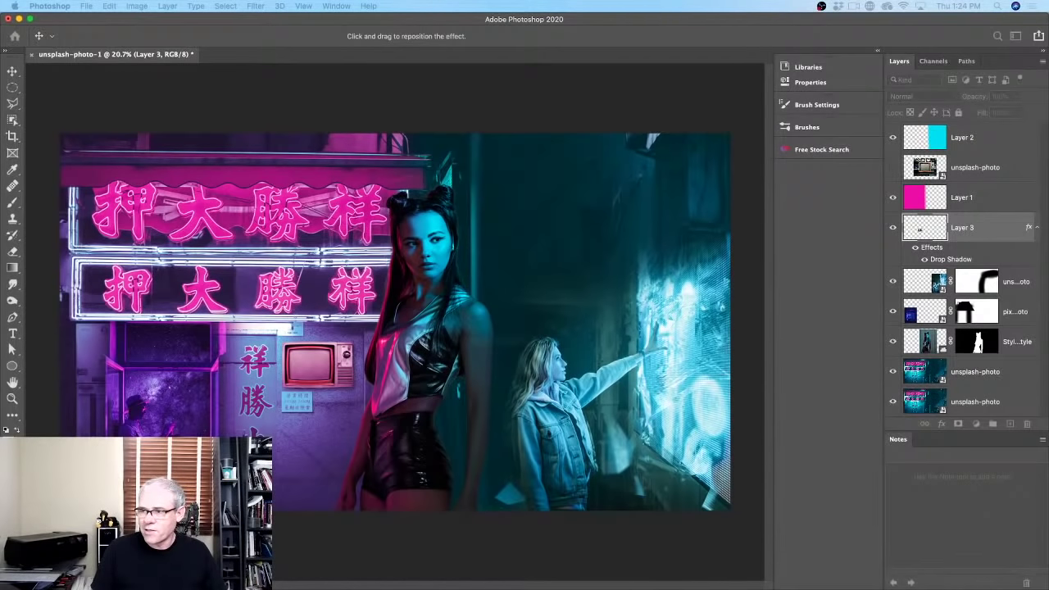
{"action": "left_click_drag", "start_coordinate": [737, 288], "coordinate": [647, 59]}
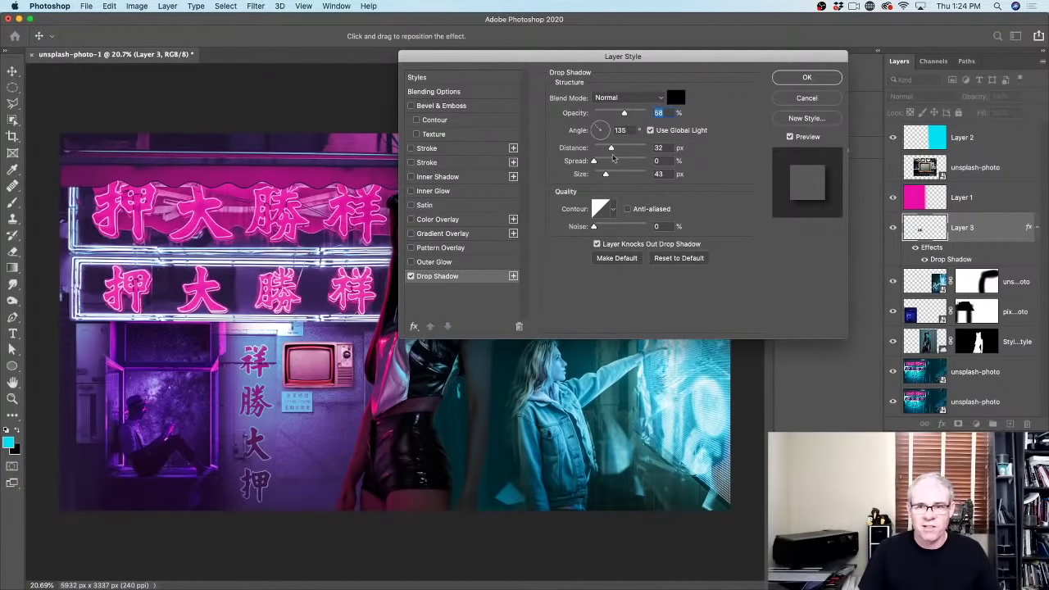
{"action": "left_click", "coordinate": [806, 77]}
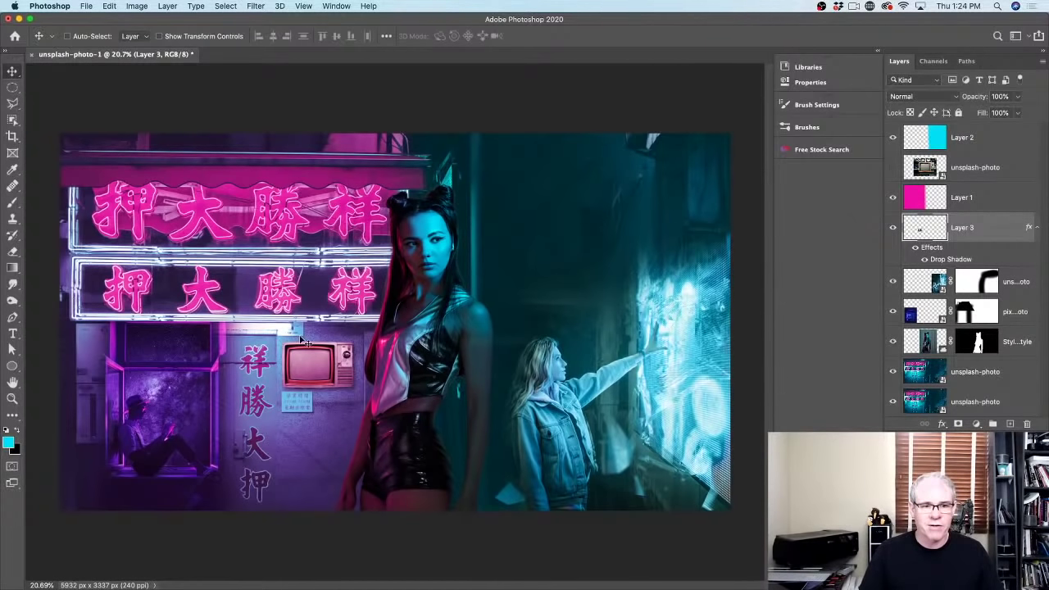
Show the television source photo again and draw a rectangular marquee around the electronics panel on its upper shelf
{"action": "left_click", "coordinate": [893, 167]}
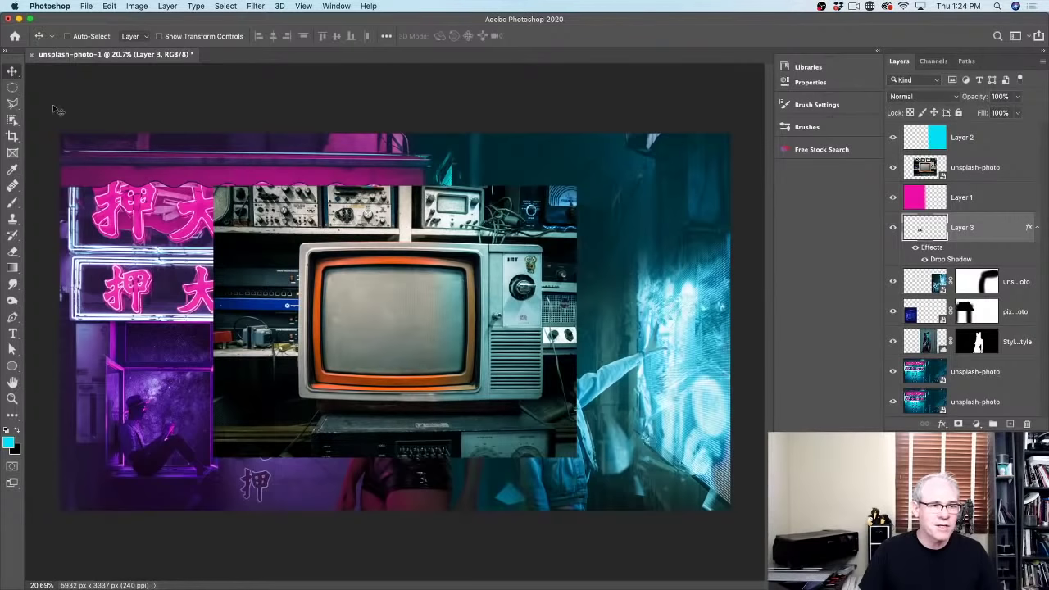
{"action": "left_click", "coordinate": [12, 86]}
{"action": "left_click", "coordinate": [43, 89]}
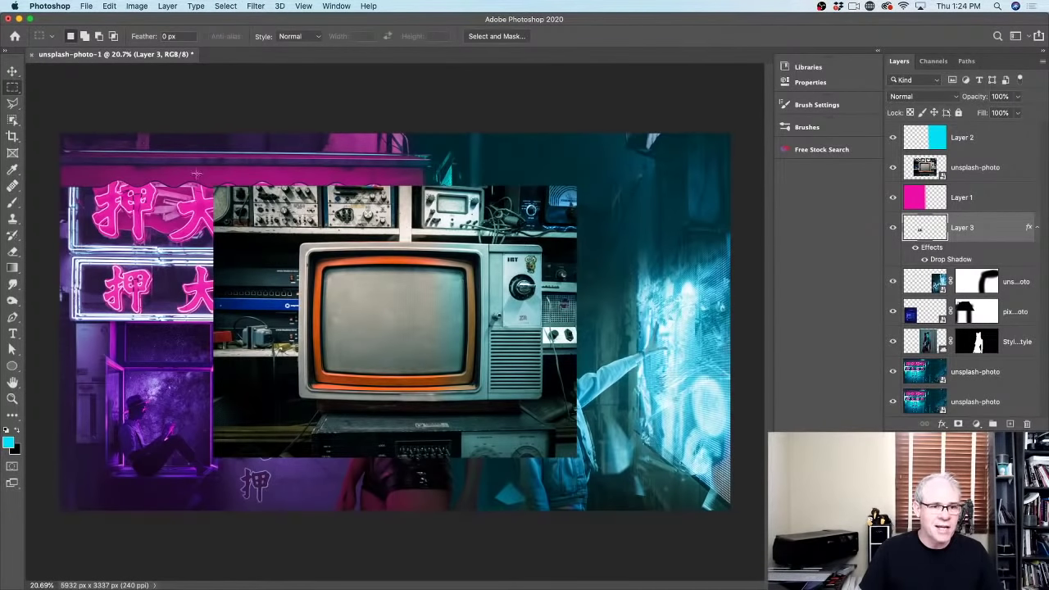
{"action": "left_click_drag", "start_coordinate": [251, 199], "coordinate": [318, 228]}
Define a brush preset named "thiung" from the marqueed electronics panel
{"action": "left_click", "coordinate": [111, 6]}
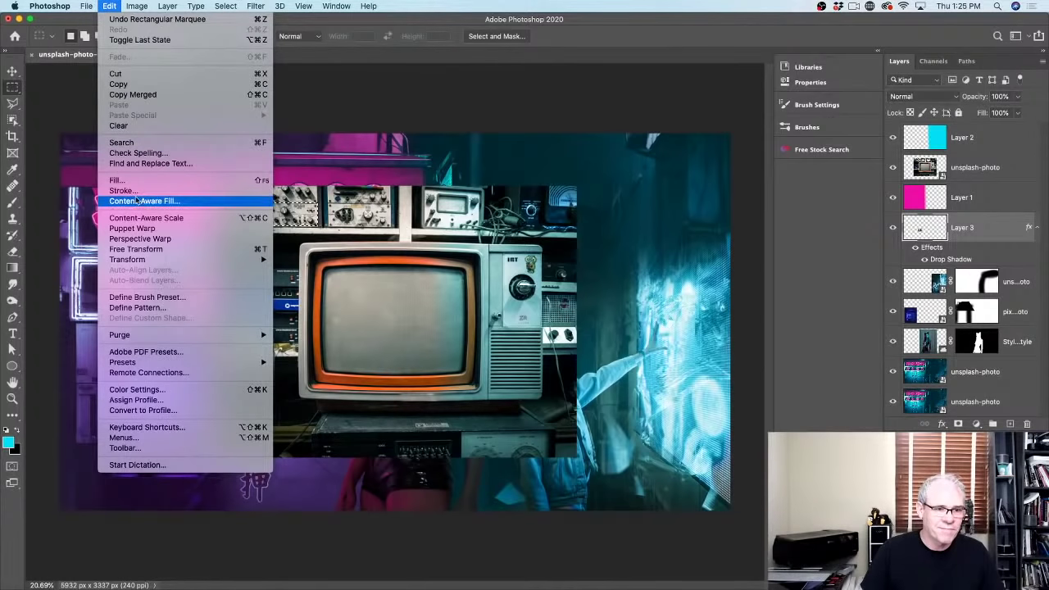
{"action": "left_click", "coordinate": [405, 208]}
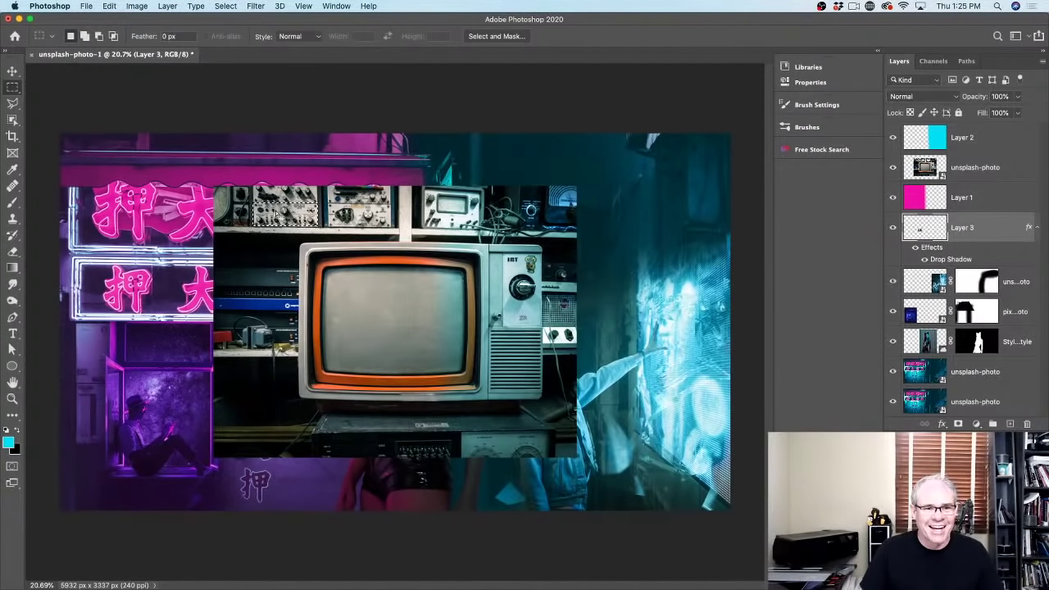
{"action": "left_click", "coordinate": [111, 6]}
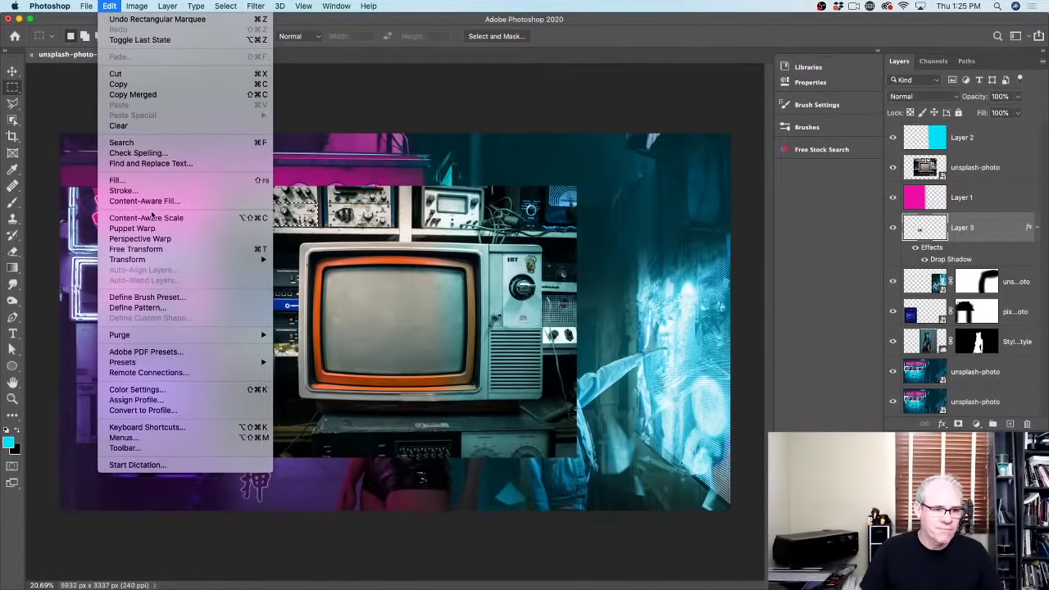
{"action": "left_click", "coordinate": [148, 296]}
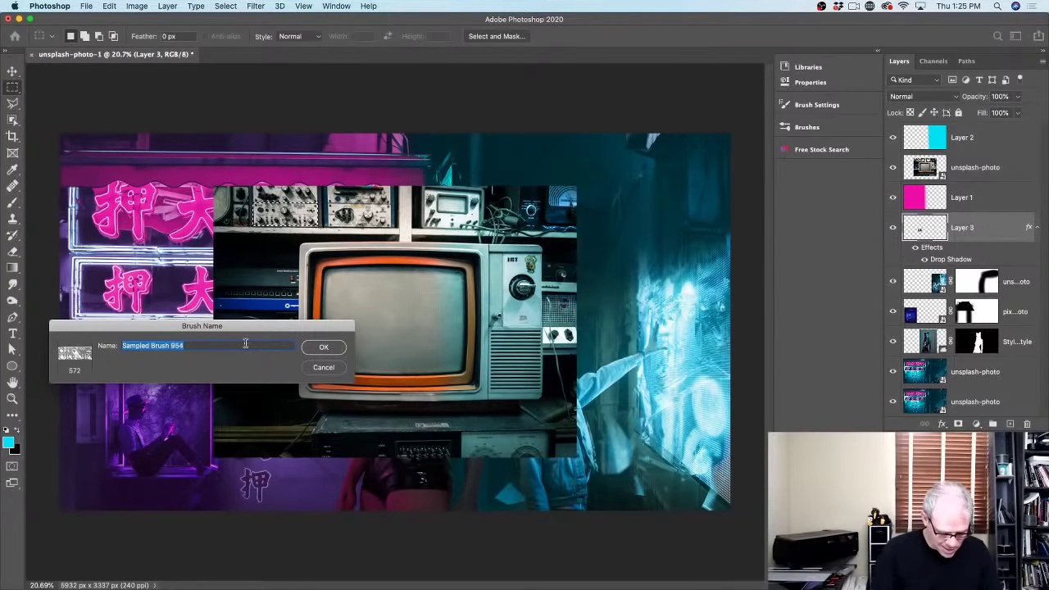
{"action": "type", "text": "thiung"}
{"action": "key", "text": "Return"}
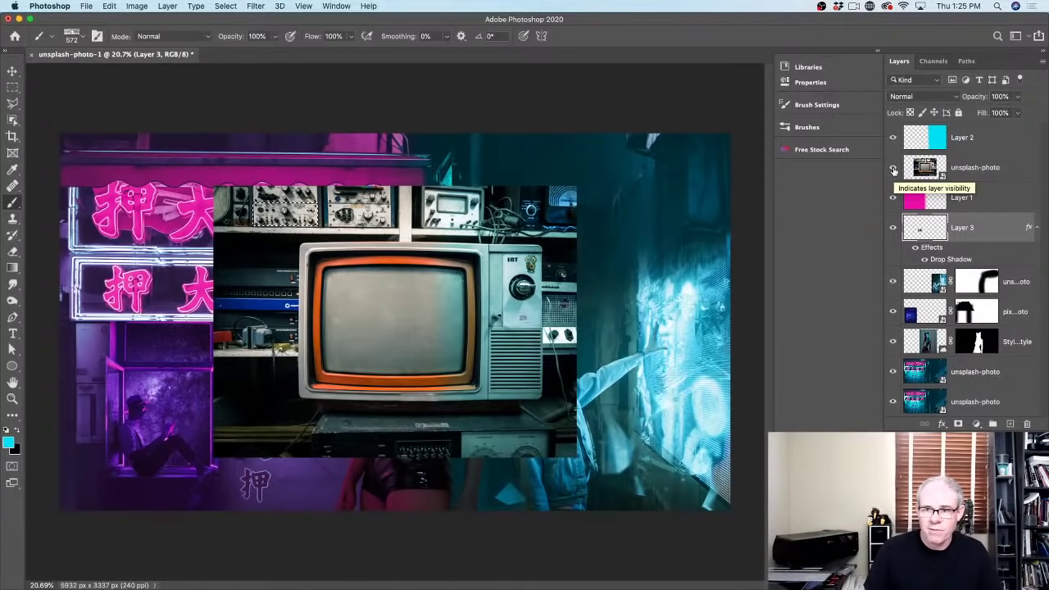
Copy the marqueed electronics panel from the television photo to a new layer and hide the photo
{"action": "left_click", "coordinate": [924, 166]}
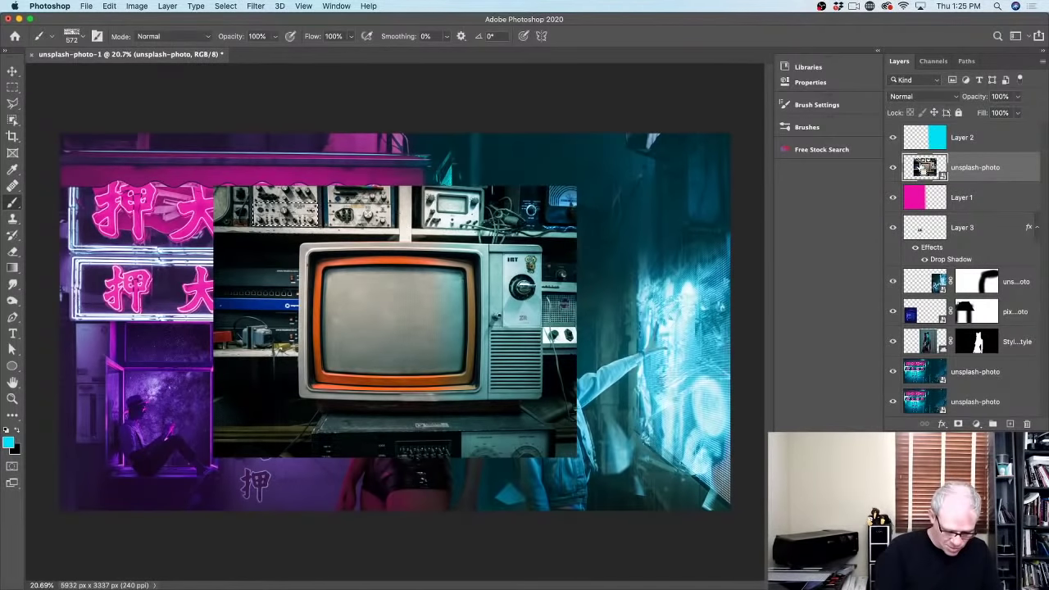
{"action": "key", "text": "super+j"}
{"action": "left_click", "coordinate": [893, 197]}
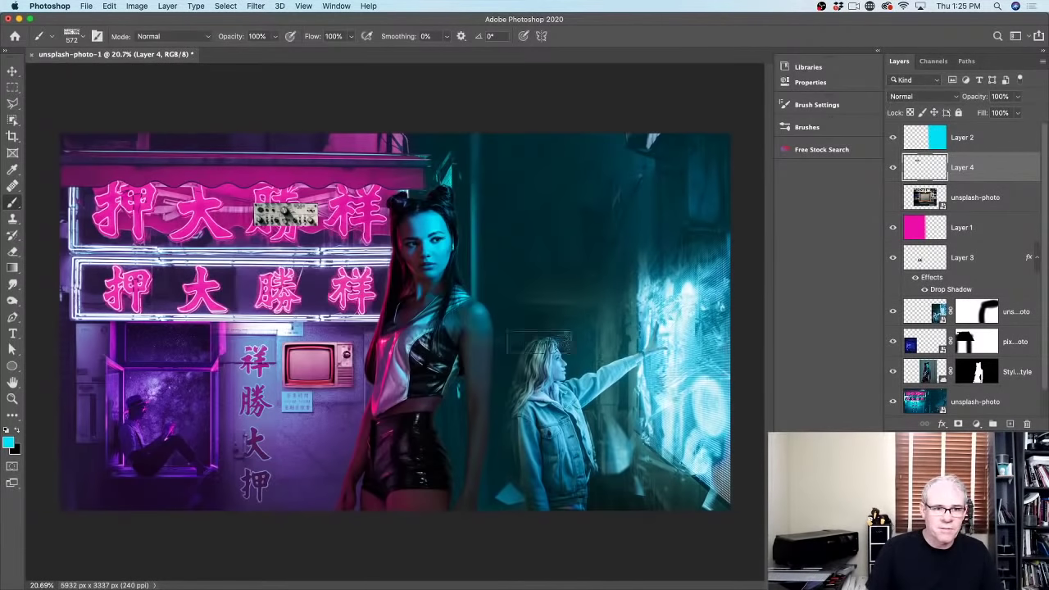
Set the foreground color to black (000000)
{"action": "left_click_drag", "start_coordinate": [148, 392], "coordinate": [13, 449]}
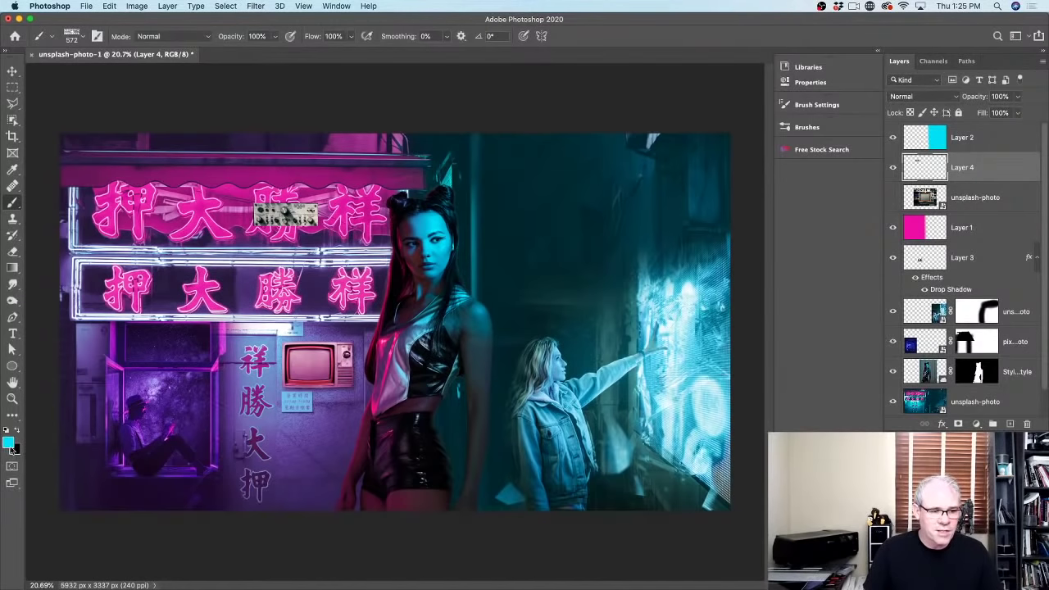
{"action": "left_click", "coordinate": [9, 443]}
{"action": "left_click_drag", "start_coordinate": [150, 359], "coordinate": [77, 447]}
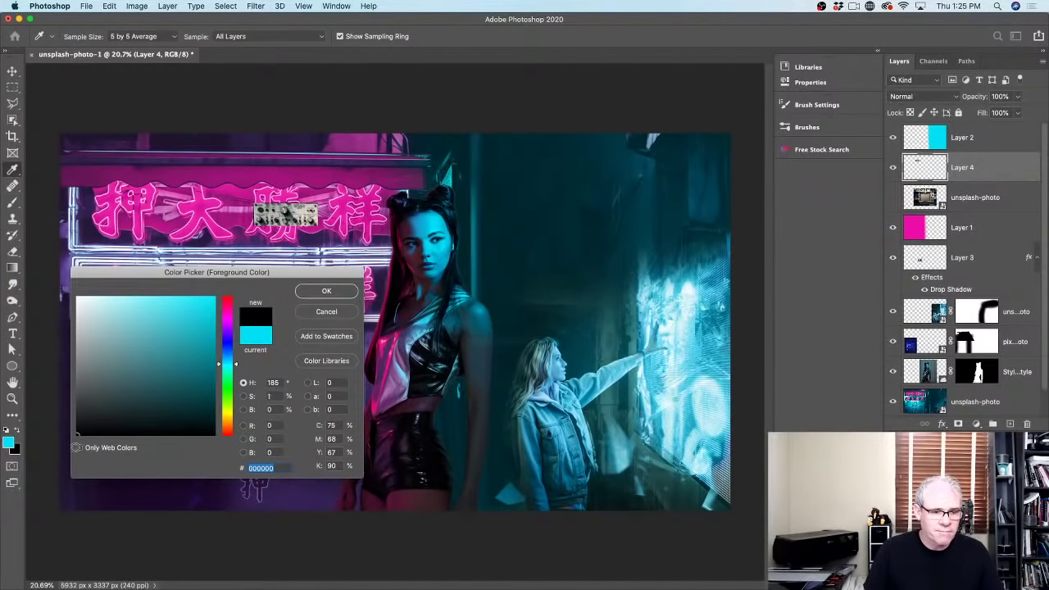
{"action": "left_click", "coordinate": [332, 291]}
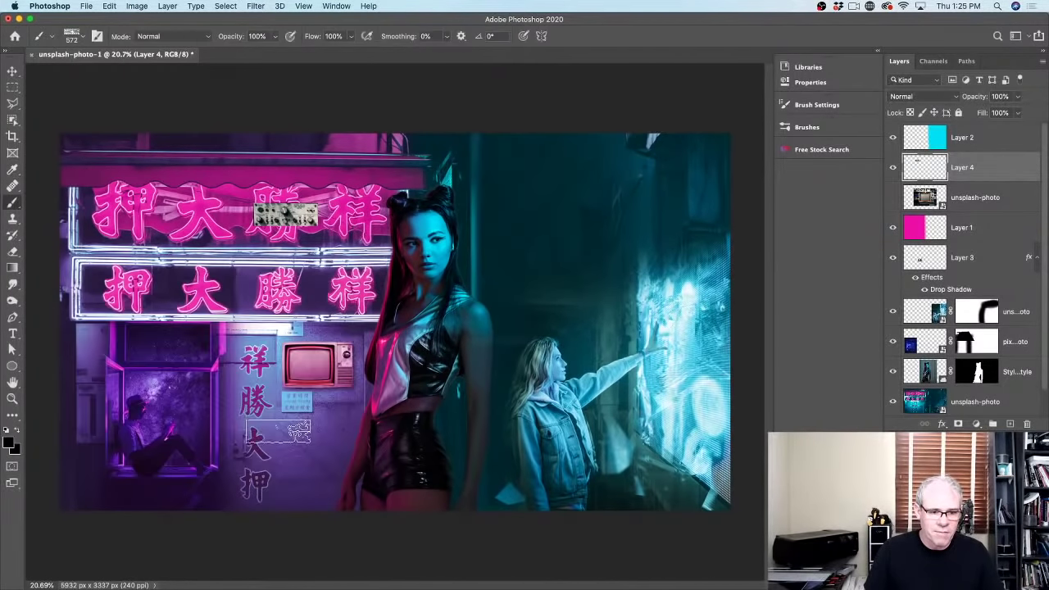
Reduce the electronics brush to 250 px, try a black stamp below the small wall notice, and undo the stamp
{"action": "key", "text": "bracketleft"}
{"action": "key", "text": "bracketleft"}
{"action": "key", "text": "bracketleft"}
{"action": "key", "text": "bracketleft"}
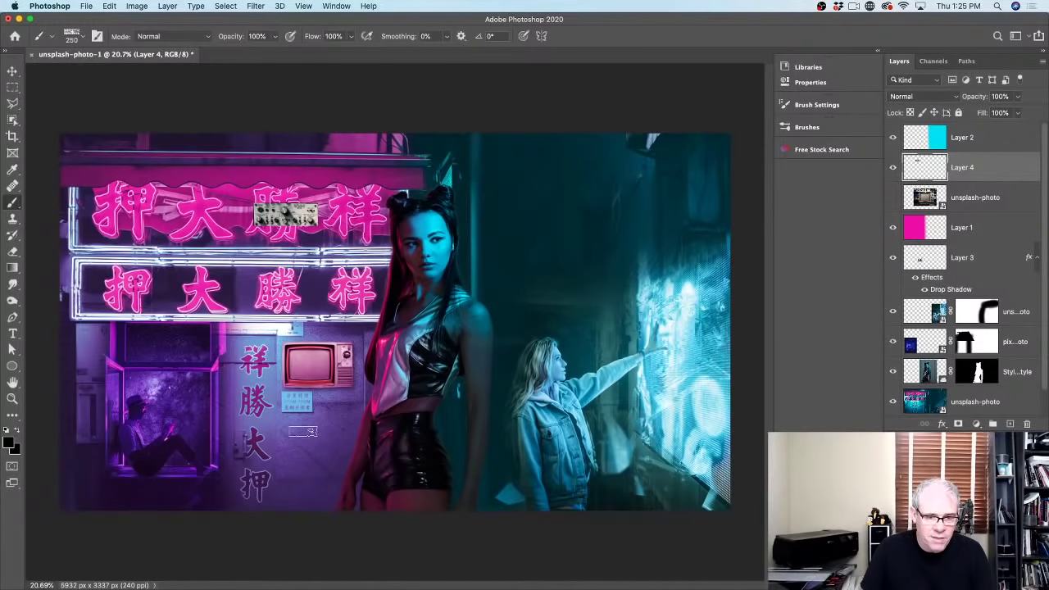
{"action": "left_click", "coordinate": [296, 430]}
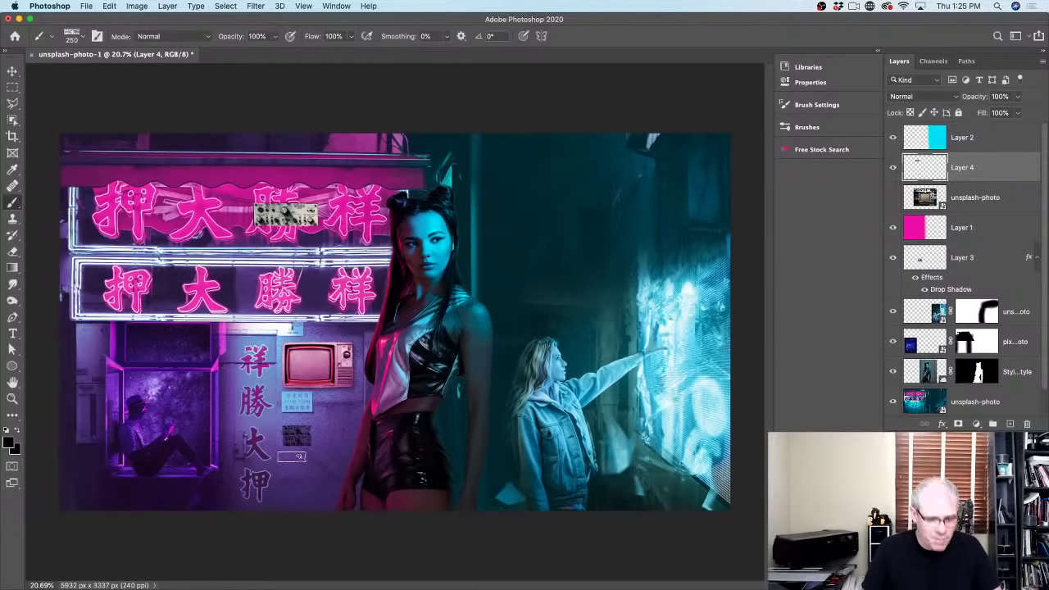
{"action": "key", "text": "super+z"}
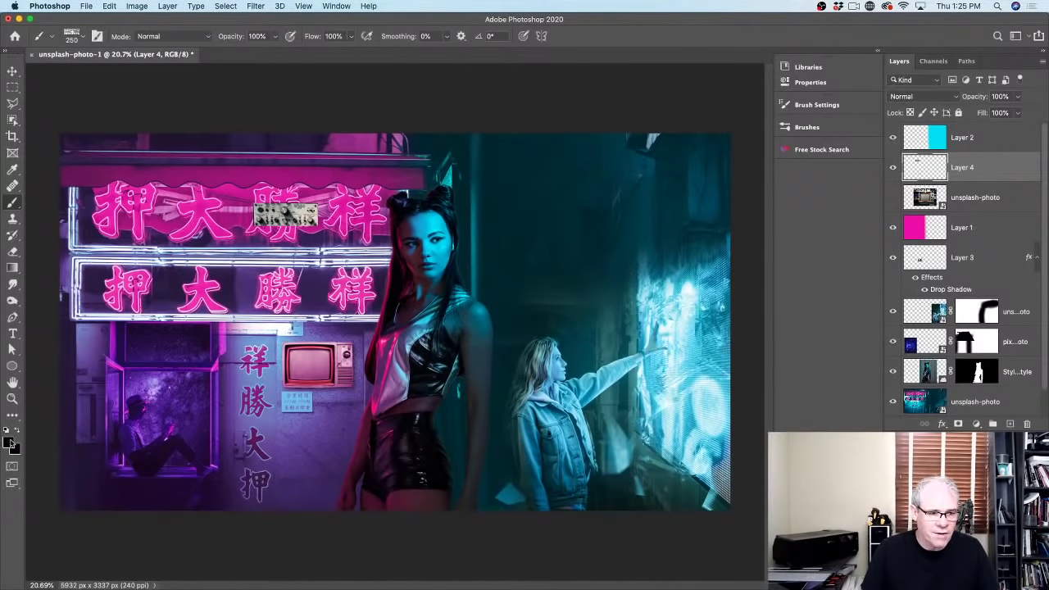
Set the foreground color to white (ffffff)
{"action": "left_click", "coordinate": [11, 441]}
{"action": "left_click_drag", "start_coordinate": [162, 321], "coordinate": [63, 286]}
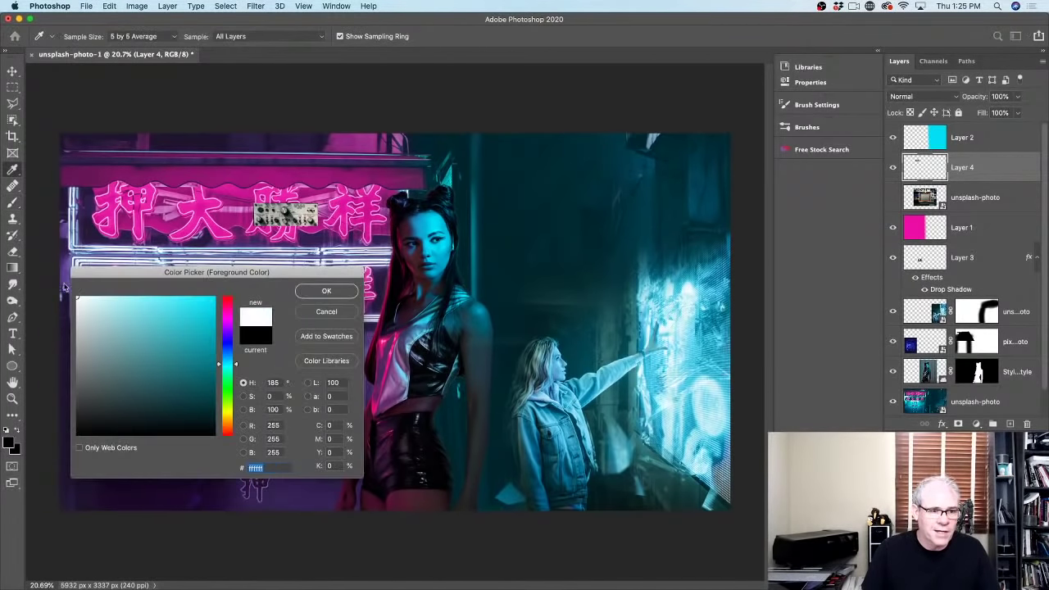
{"action": "left_click", "coordinate": [331, 295]}
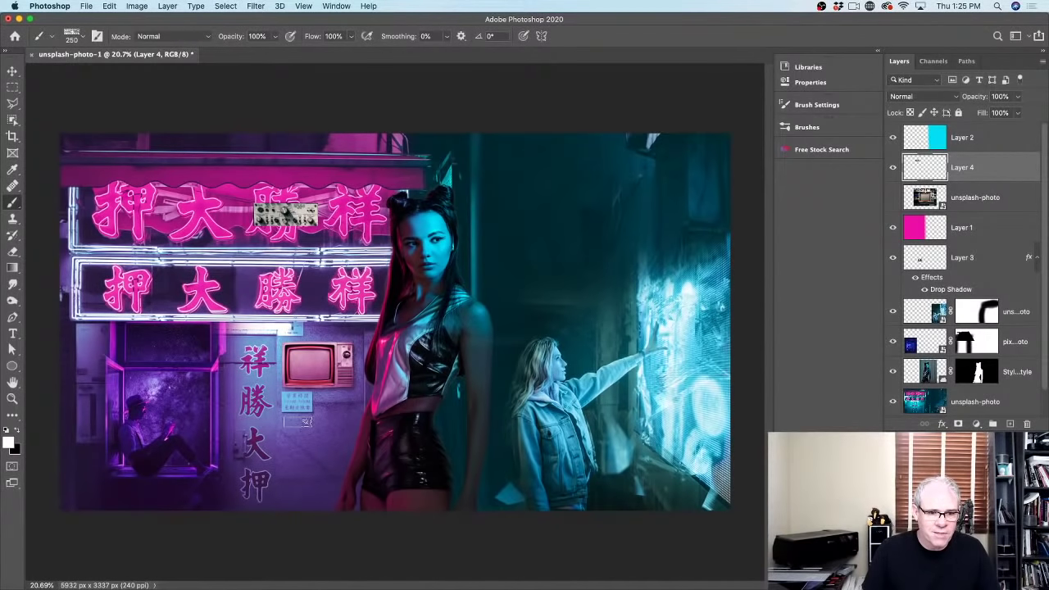
Try the electronics brush below the small wall notice in white and in the sign's pink (e61ba7), and undo the stamps
{"action": "left_click", "coordinate": [298, 422]}
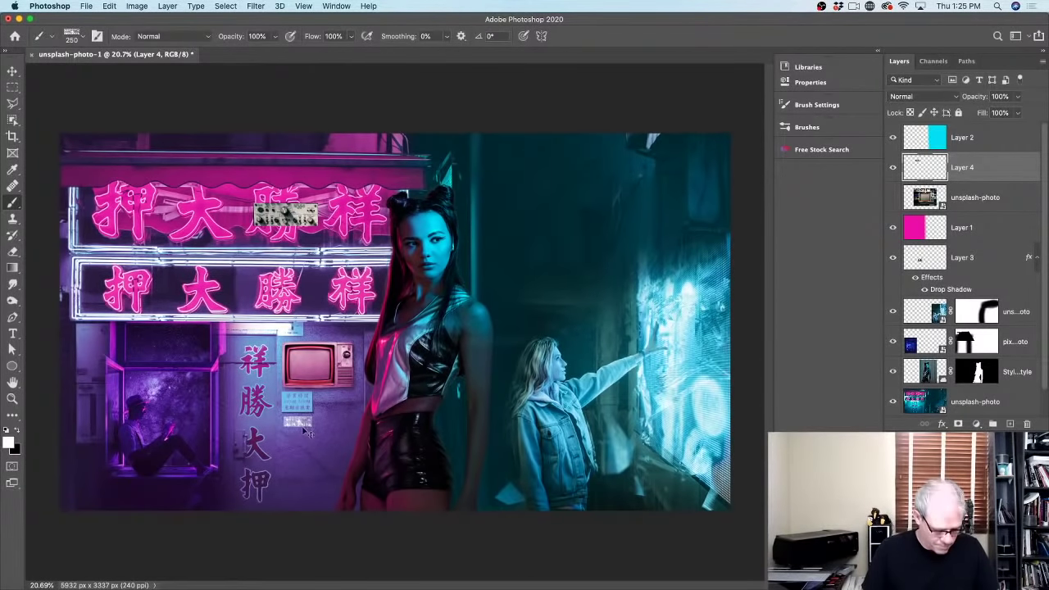
{"action": "left_click", "coordinate": [9, 445]}
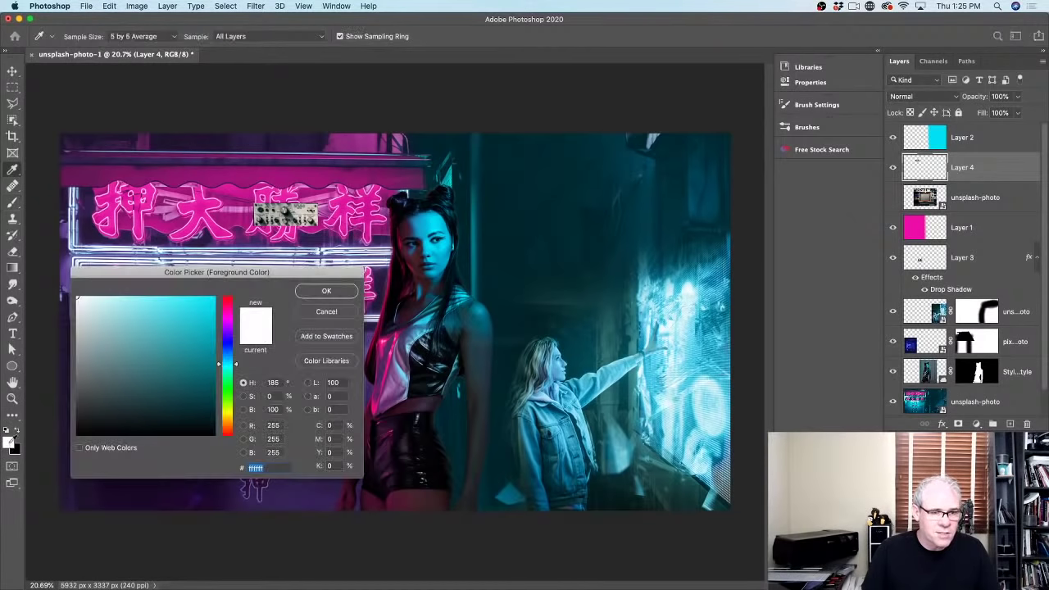
{"action": "left_click", "coordinate": [206, 196]}
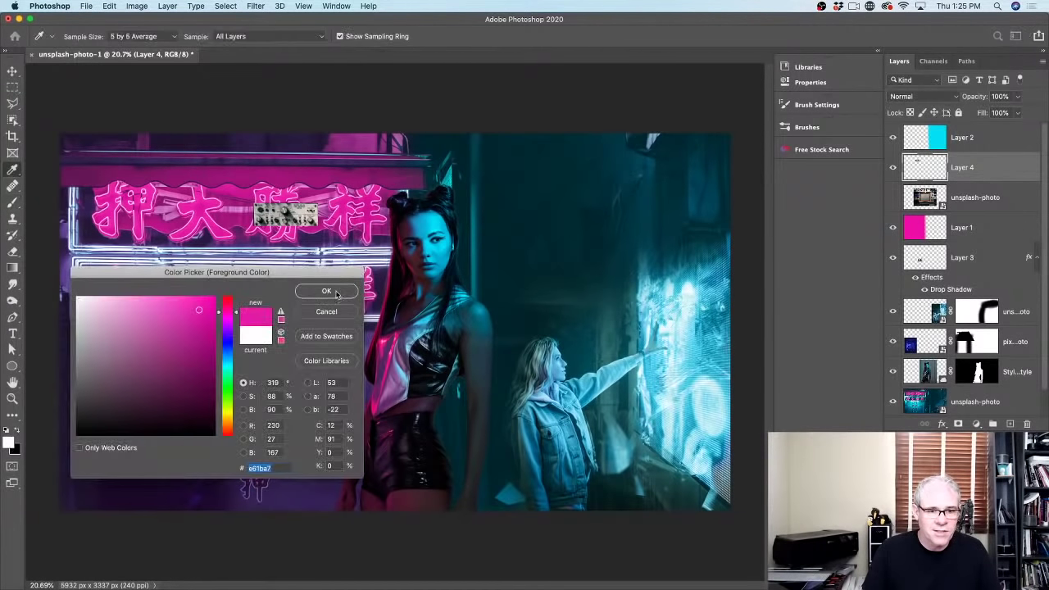
{"action": "left_click", "coordinate": [336, 292]}
{"action": "left_click", "coordinate": [298, 422]}
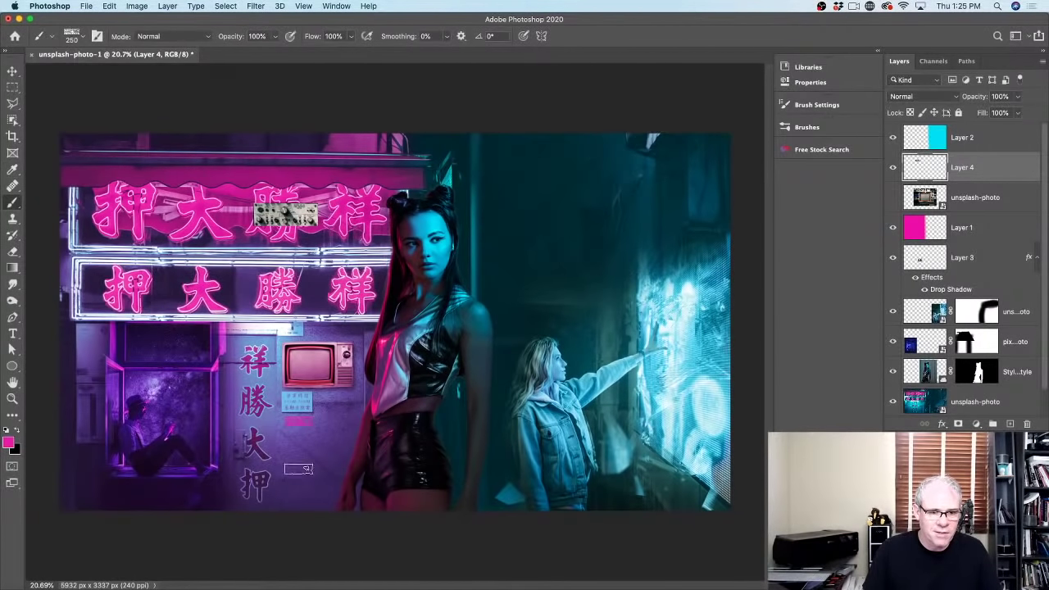
{"action": "key", "text": "super+z"}
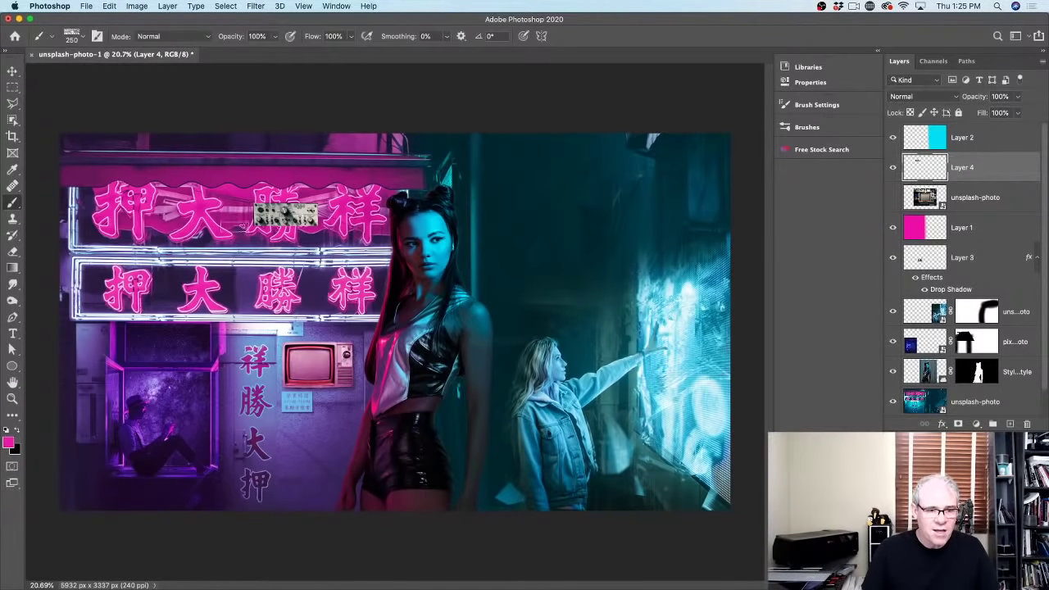
Place a scaled-down electronics panel below the small wall notice as a vertical stack of three copies, and group their layers
{"action": "left_click", "coordinate": [11, 71]}
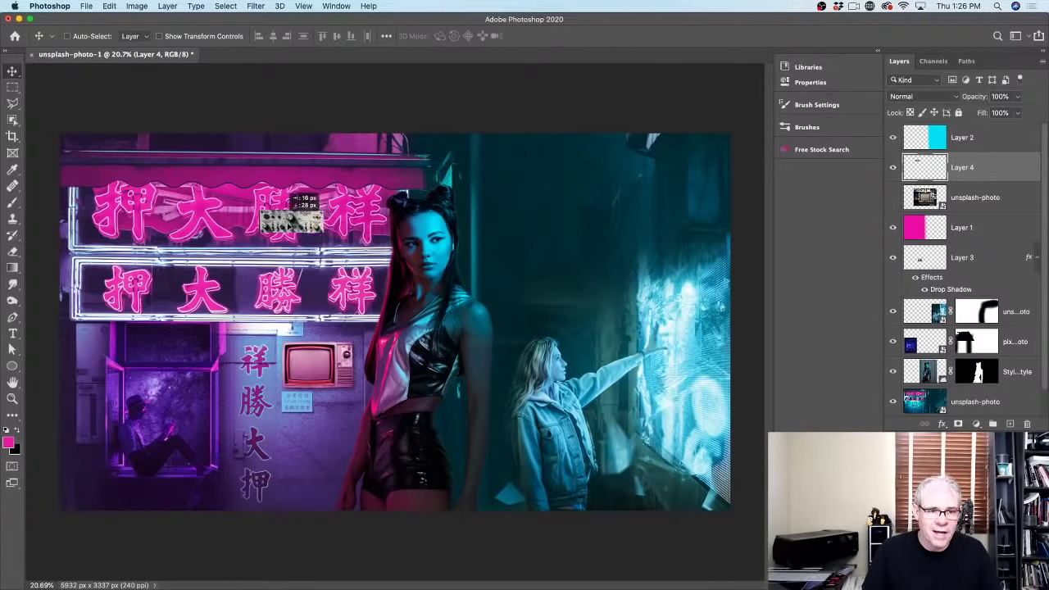
{"action": "left_click_drag", "start_coordinate": [280, 214], "coordinate": [313, 460]}
{"action": "key", "text": "super+t"}
{"action": "key", "text": "Return"}
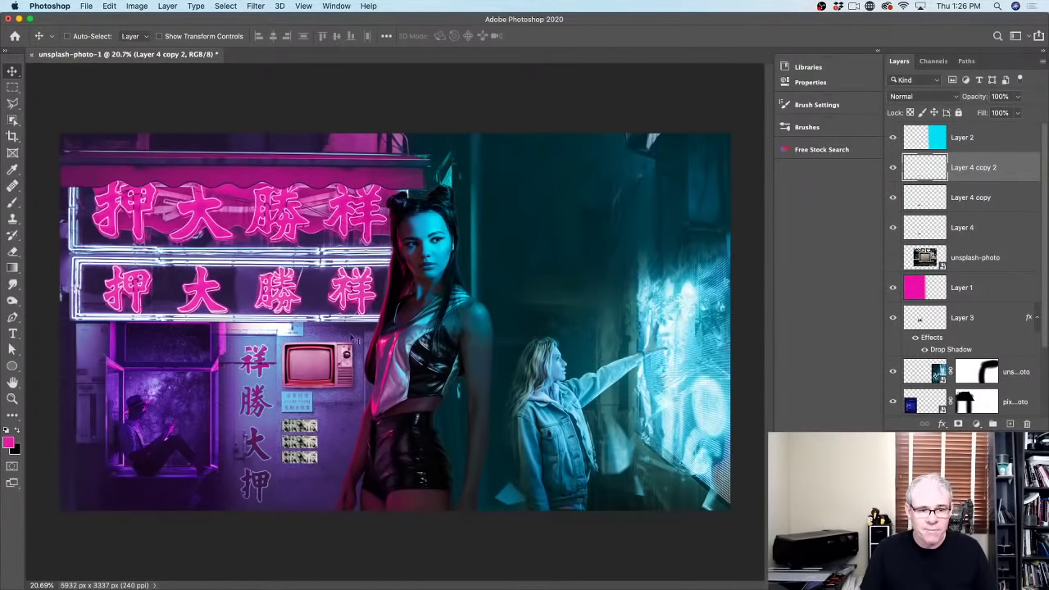
{"action": "left_click", "coordinate": [981, 219], "text": "shift"}
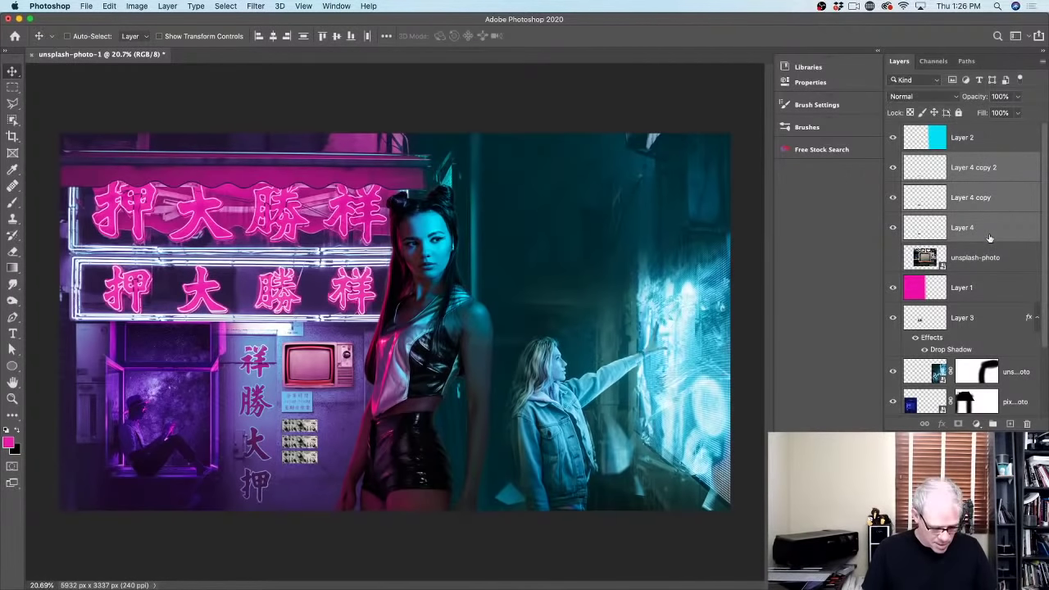
{"action": "key", "text": "super+g"}
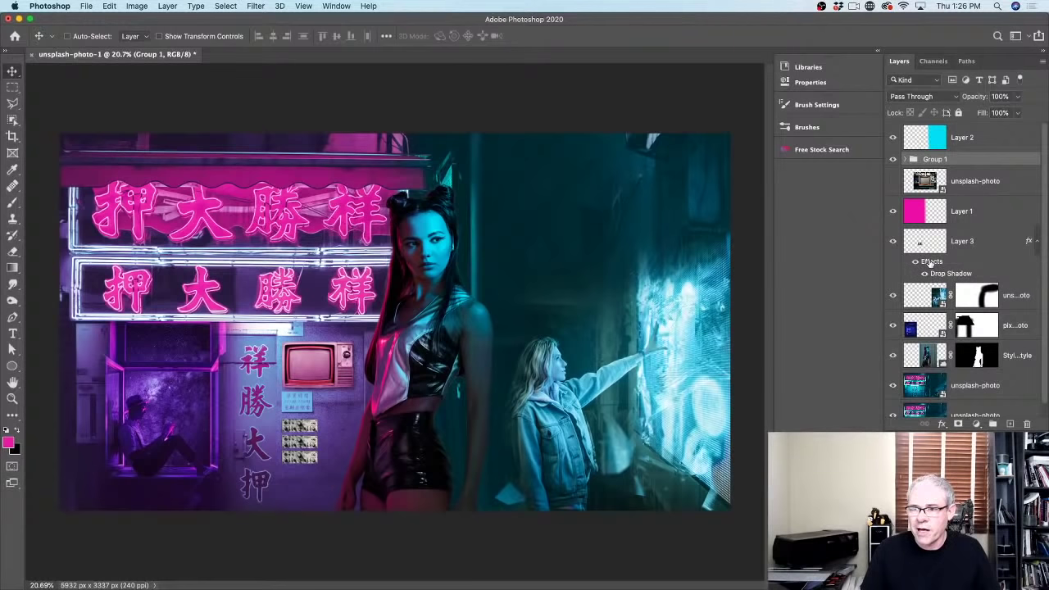
Copy the television layer's drop shadow onto the electronics panel group and move the group beneath the pink color layer
{"action": "left_click_drag", "start_coordinate": [932, 264], "coordinate": [935, 165]}
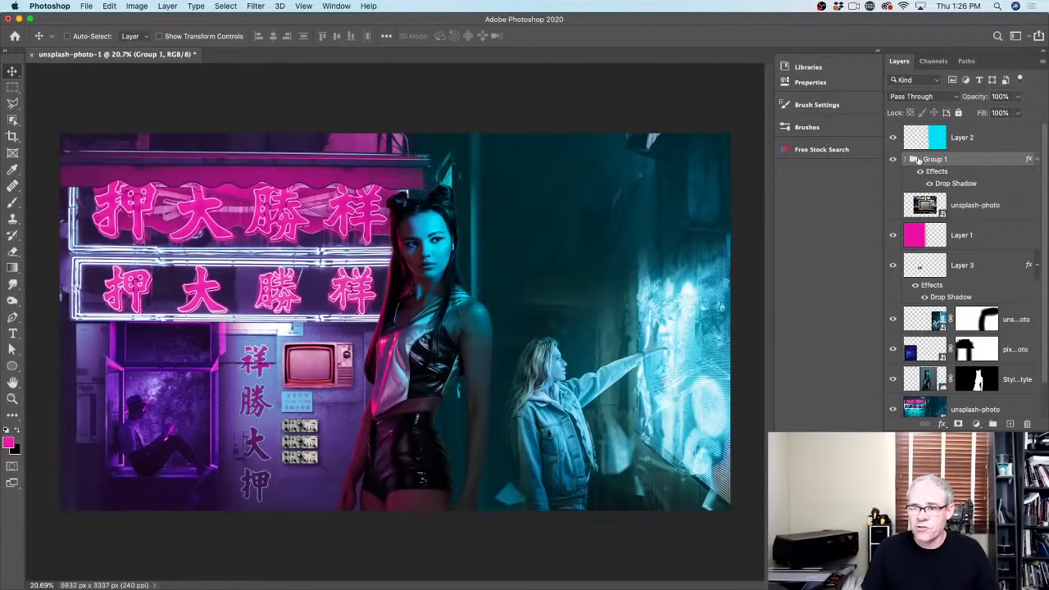
{"action": "left_click_drag", "start_coordinate": [918, 160], "coordinate": [902, 246]}
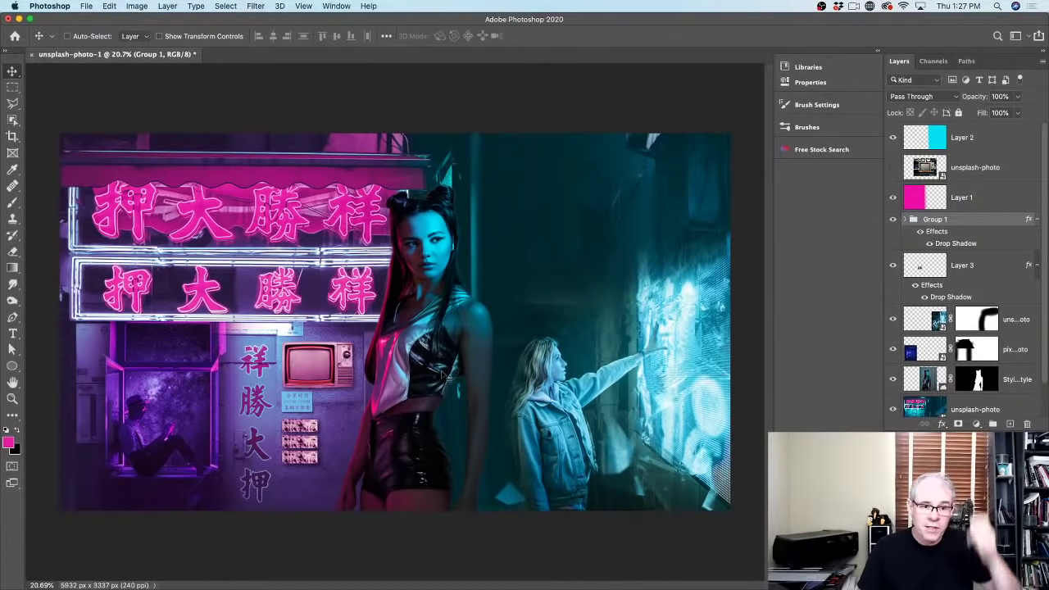
Add a new empty layer directly above the television layer, Layer 3
{"action": "left_click", "coordinate": [13, 399]}
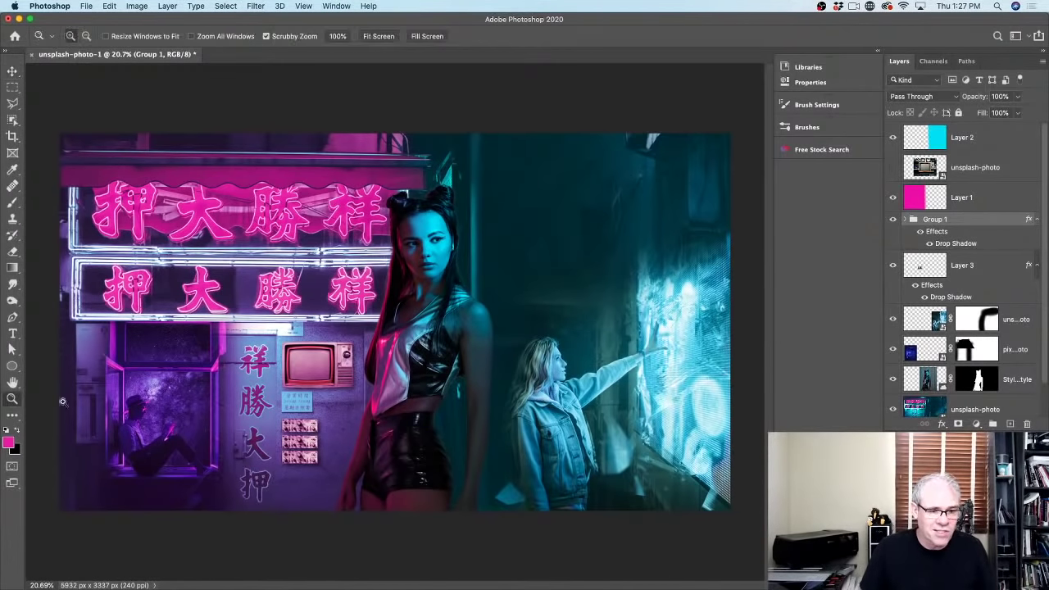
{"action": "left_click", "coordinate": [294, 413]}
{"action": "left_click", "coordinate": [296, 412]}
{"action": "left_click", "coordinate": [337, 413]}
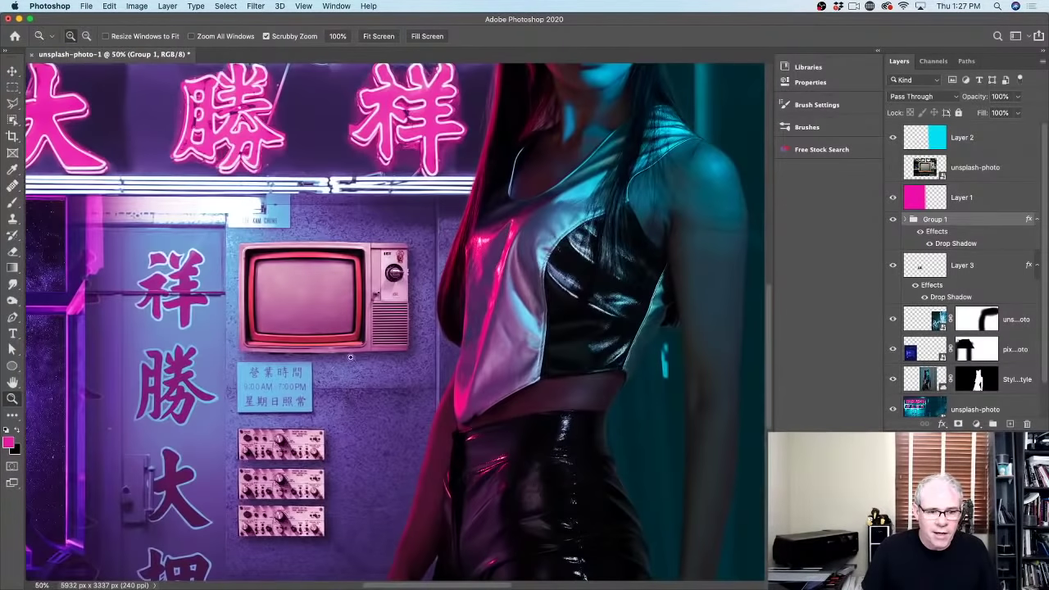
{"action": "left_click", "coordinate": [13, 72]}
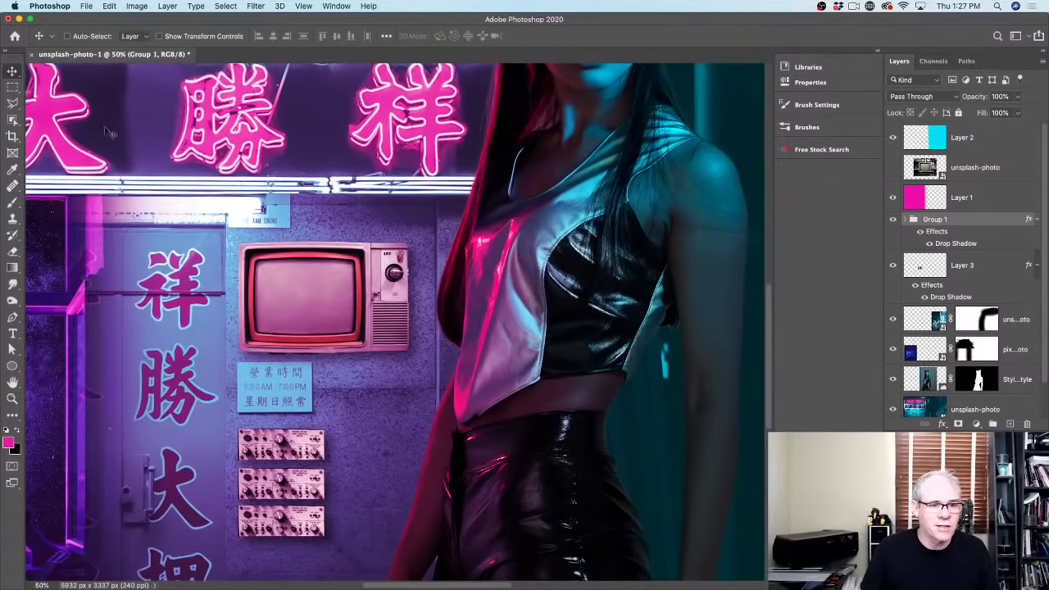
{"action": "left_click", "coordinate": [926, 198]}
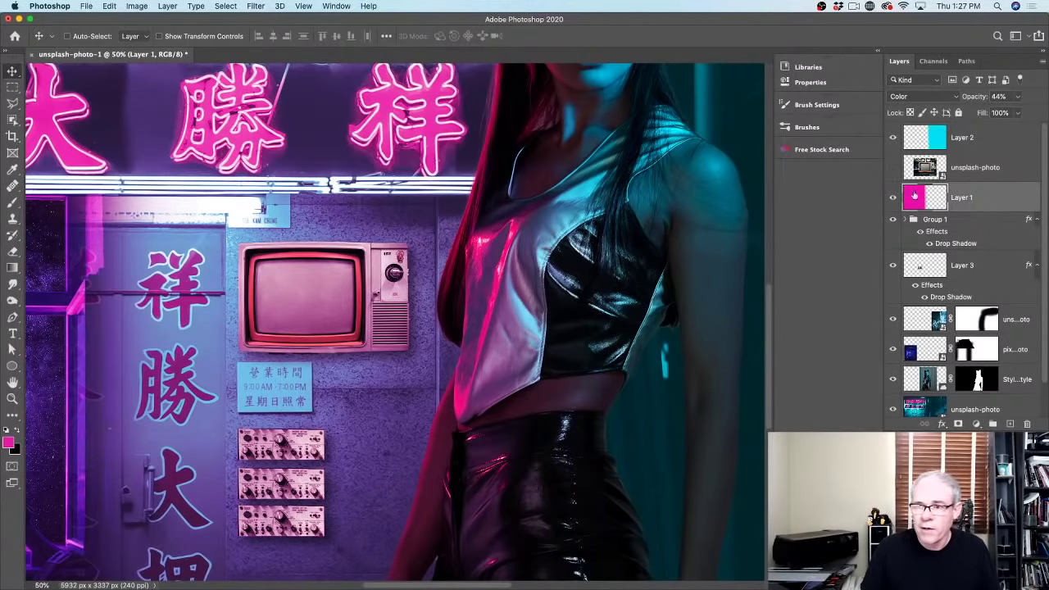
{"action": "left_click", "coordinate": [893, 266]}
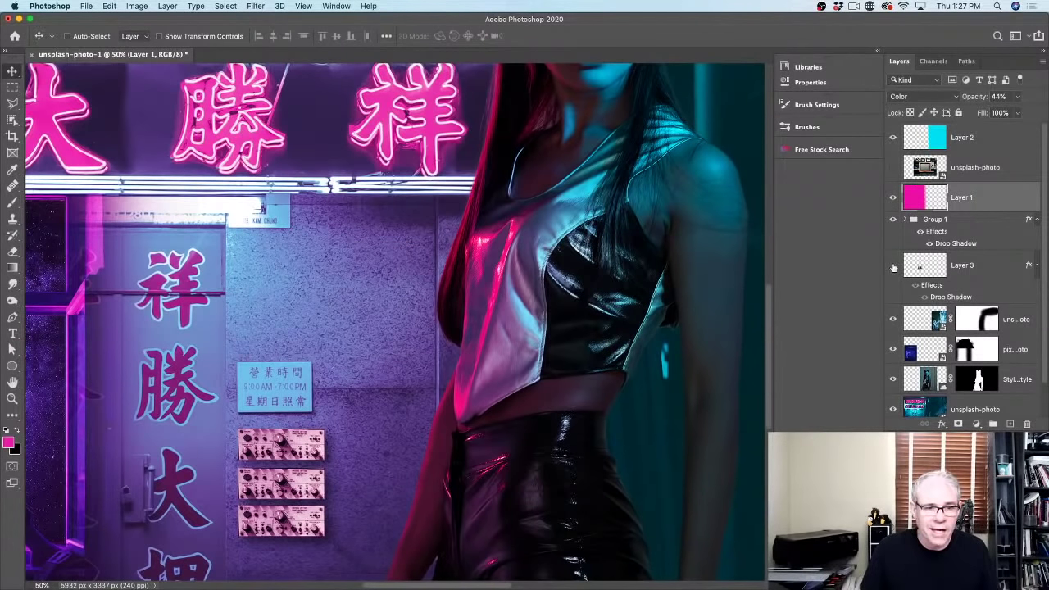
{"action": "left_click", "coordinate": [893, 266]}
{"action": "left_click", "coordinate": [916, 264]}
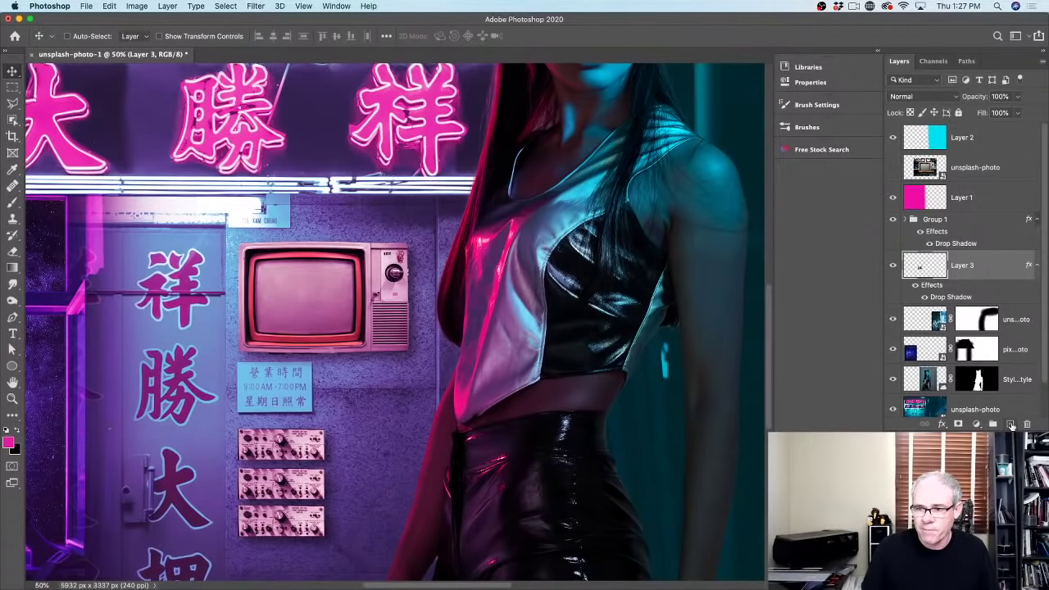
{"action": "left_click", "coordinate": [1011, 424]}
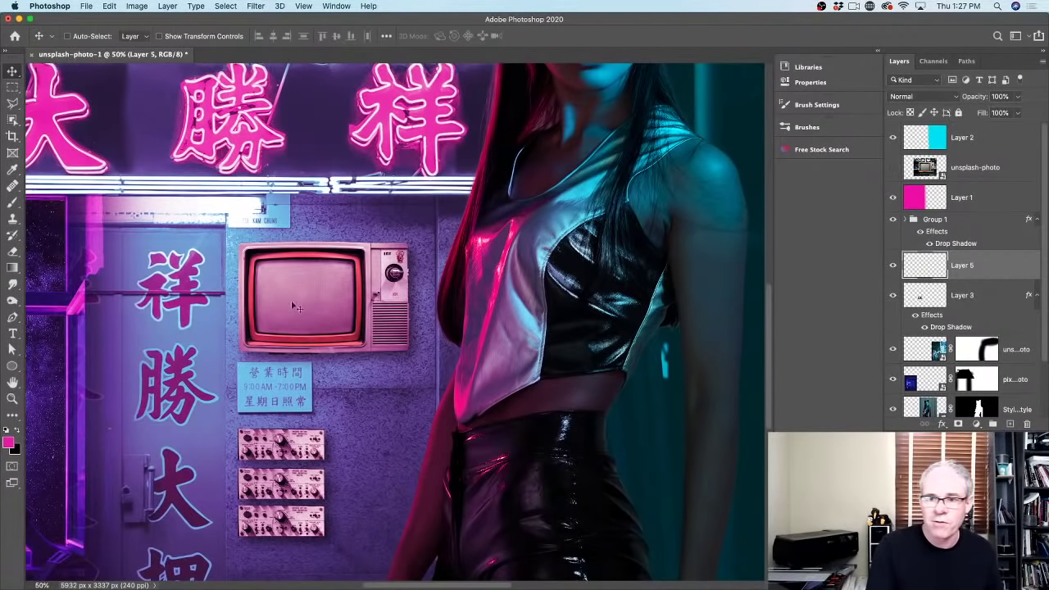
Set the foreground color to white and choose a soft round brush at 50 px
{"action": "key", "text": "d"}
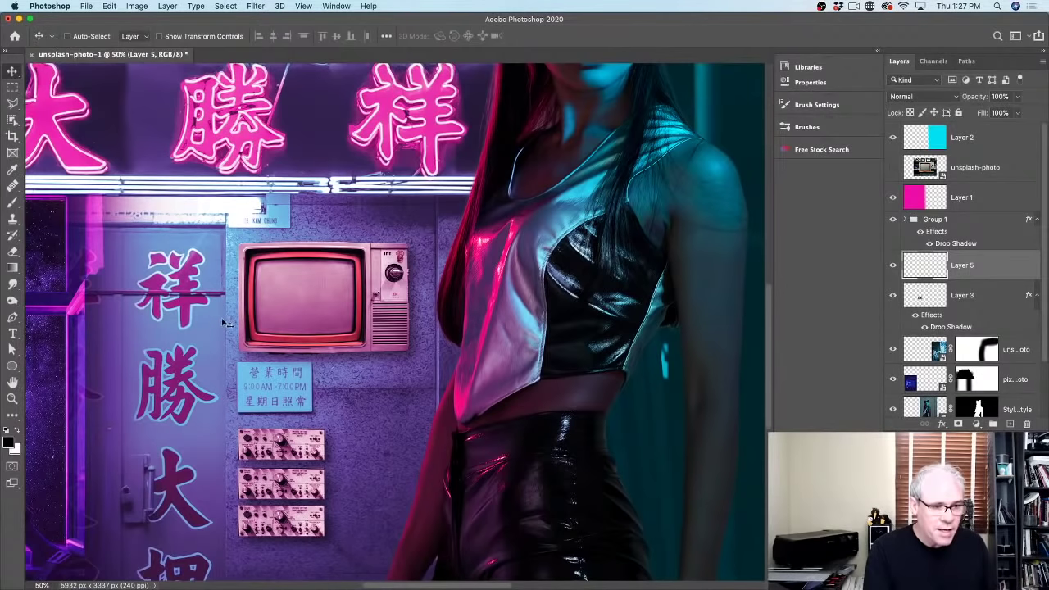
{"action": "key", "text": "x"}
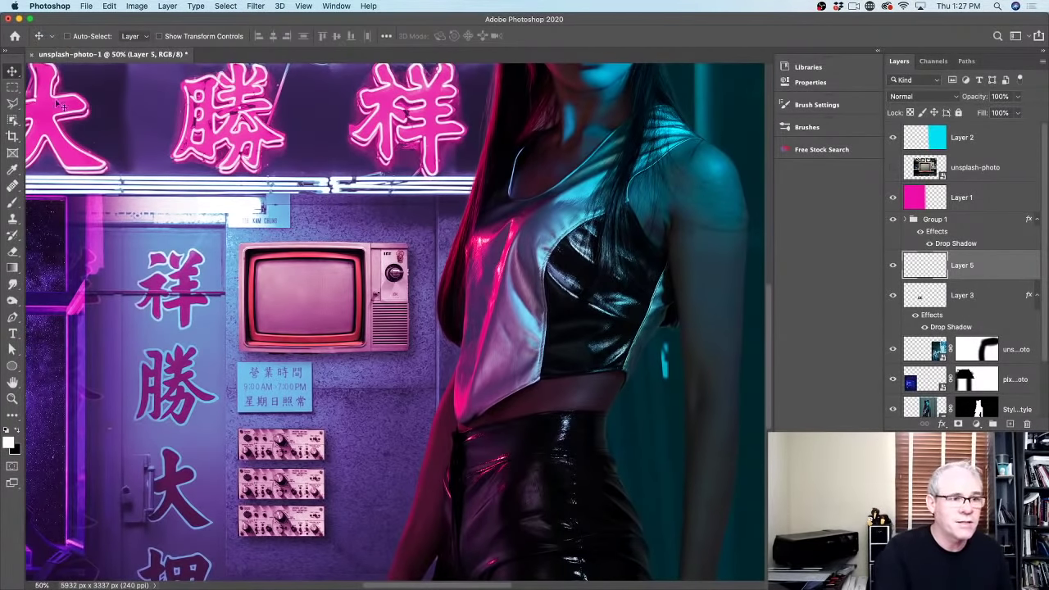
{"action": "key", "text": "b"}
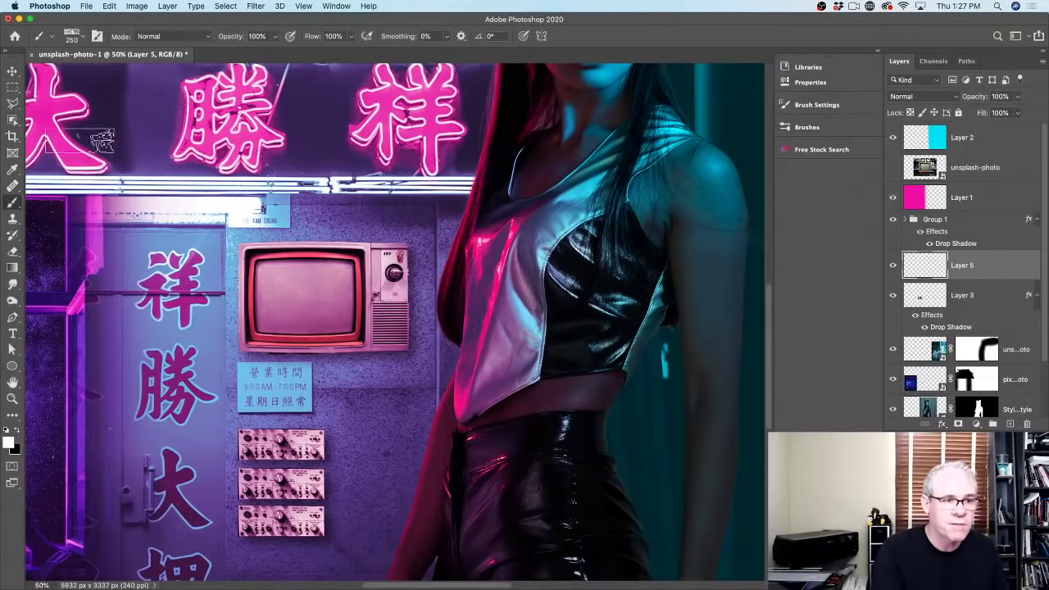
{"action": "left_click", "coordinate": [80, 38]}
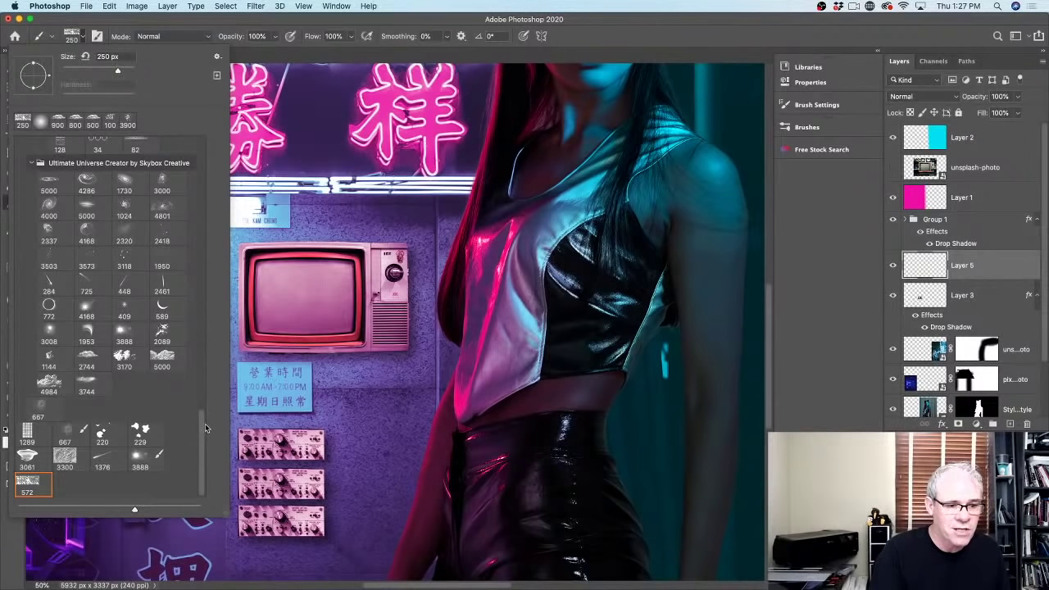
{"action": "left_click_drag", "start_coordinate": [203, 431], "coordinate": [215, 143]}
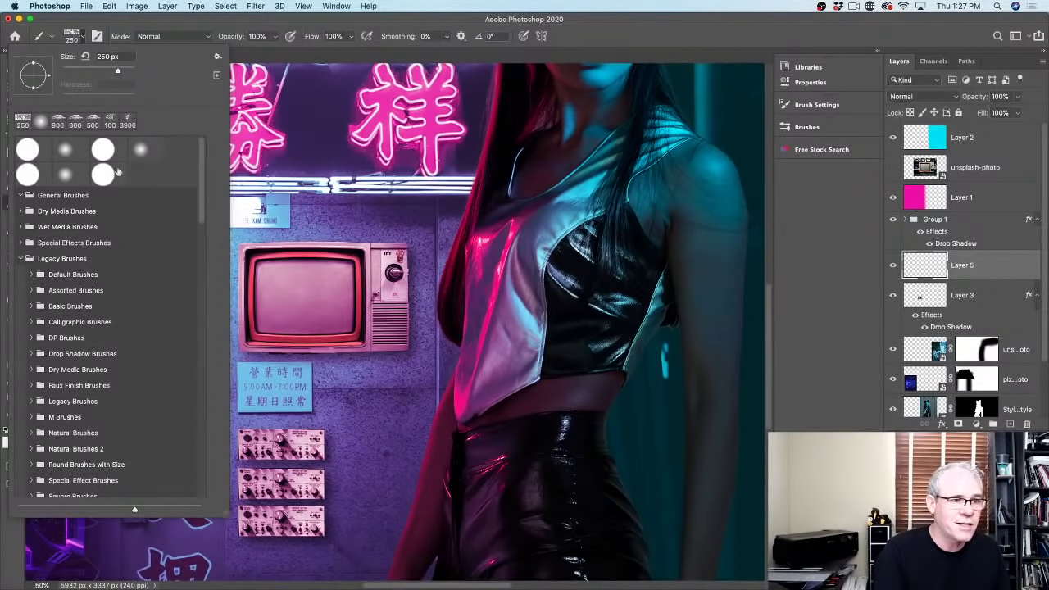
{"action": "left_click", "coordinate": [67, 150]}
{"action": "left_click", "coordinate": [117, 27]}
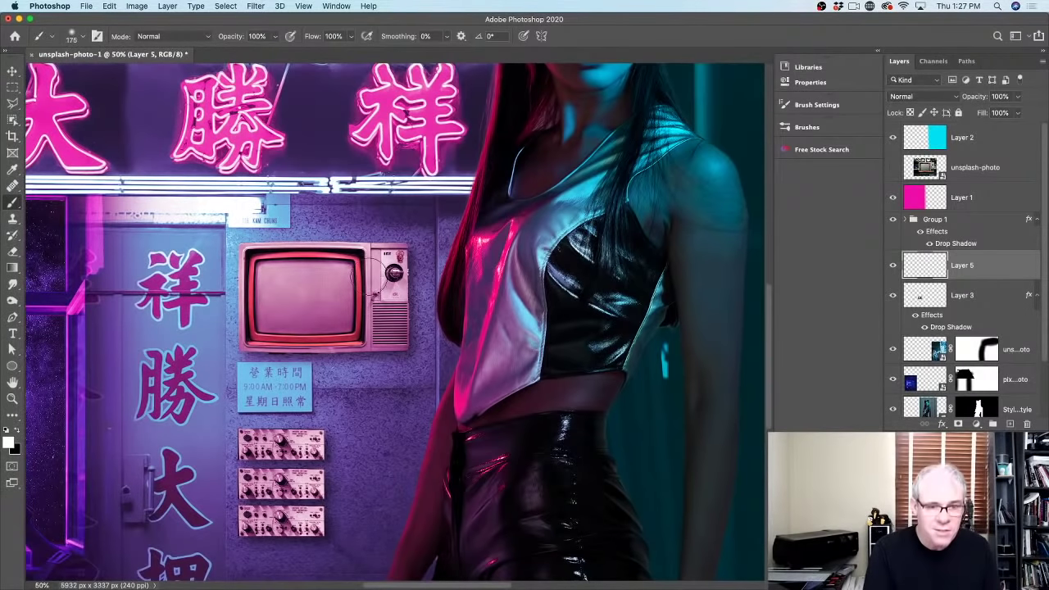
{"action": "key", "text": "bracketleft"}
{"action": "key", "text": "bracketleft"}
{"action": "key", "text": "bracketleft"}
{"action": "key", "text": "bracketleft"}
{"action": "key", "text": "bracketleft"}
{"action": "key", "text": "bracketleft"}
{"action": "key", "text": "bracketleft"}
{"action": "key", "text": "bracketleft"}
{"action": "key", "text": "bracketleft"}
{"action": "key", "text": "bracketleft"}
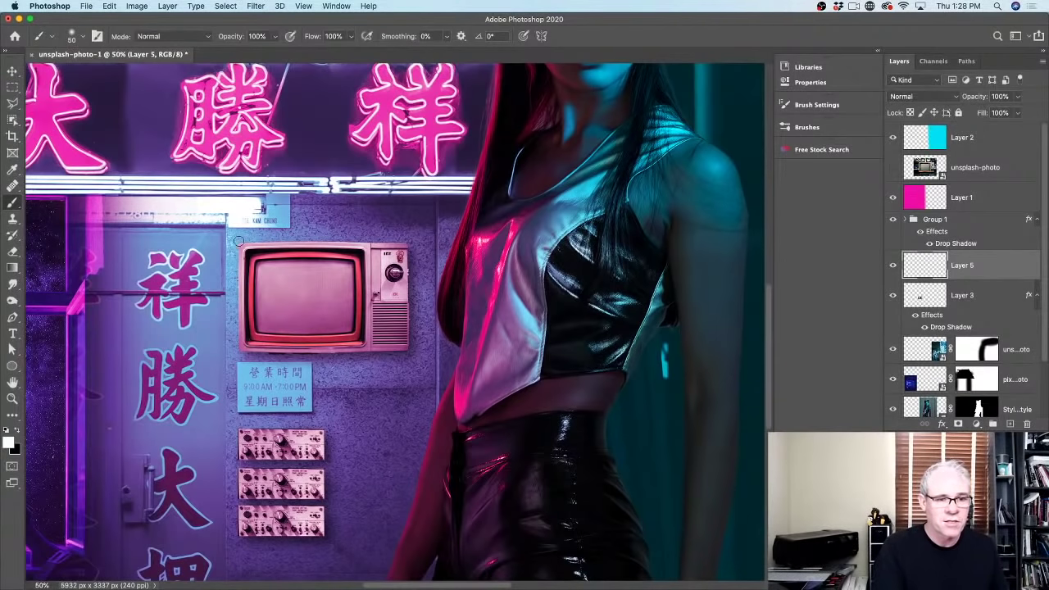
Paint a straight white highlight along the television's top edge and clip the highlight layer to the television layer
{"action": "mouse_move", "coordinate": [235, 241]}
{"action": "left_mouse_down"}
{"action": "mouse_move", "coordinate": [410, 240]}
{"action": "mouse_move", "coordinate": [228, 241]}
{"action": "left_mouse_up"}
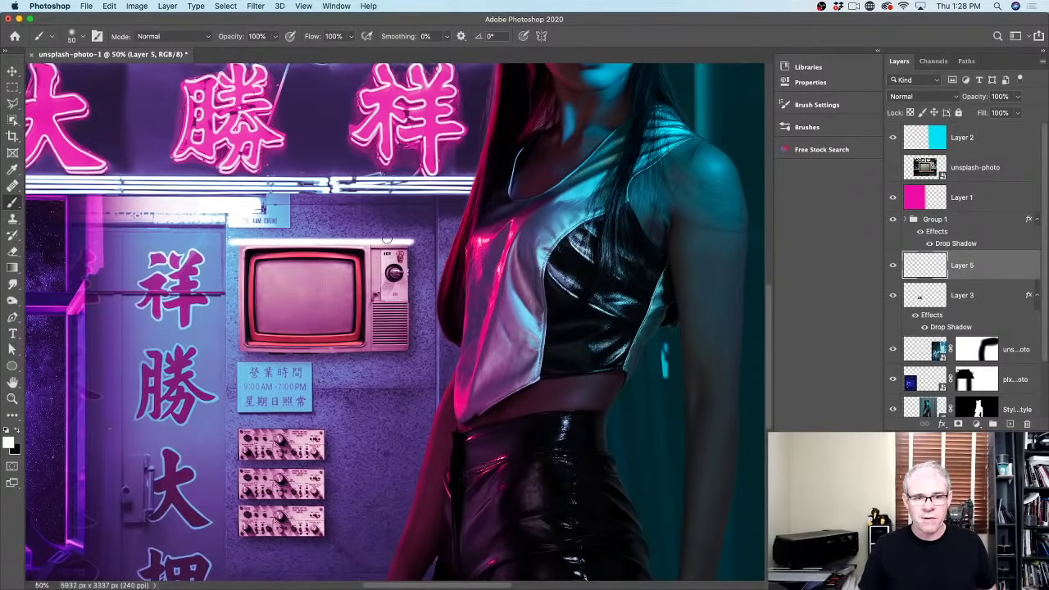
{"action": "left_click", "coordinate": [892, 265]}
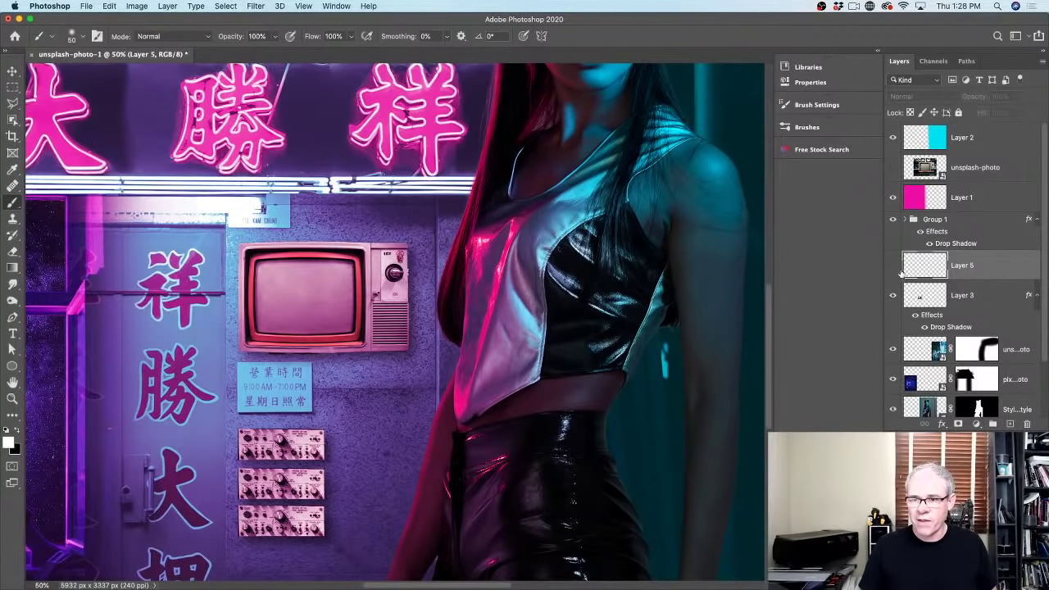
{"action": "left_click", "coordinate": [892, 266]}
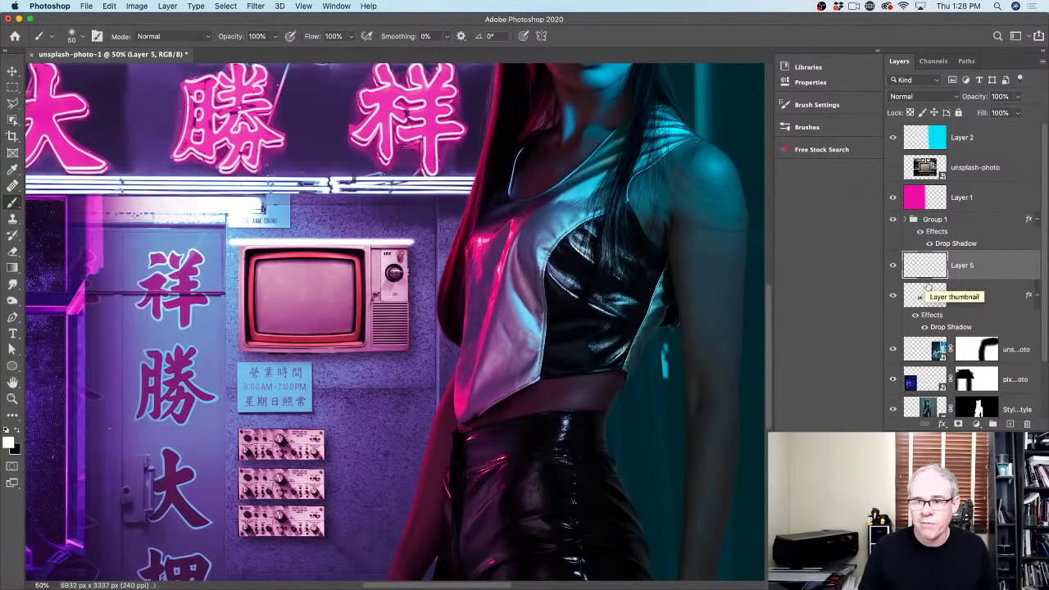
{"action": "left_click", "coordinate": [928, 279], "text": "alt"}
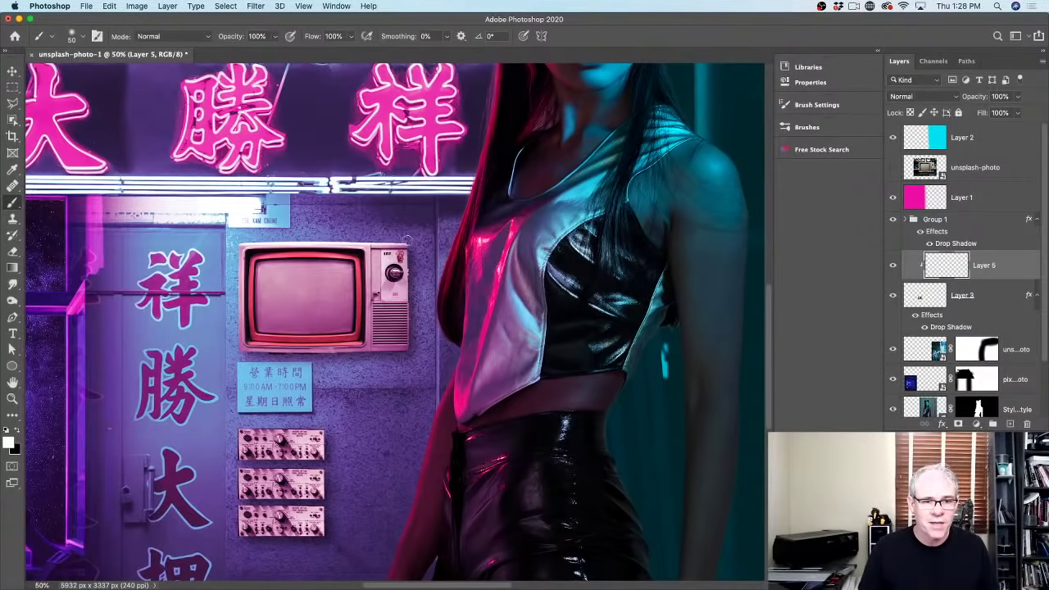
{"action": "left_click", "coordinate": [894, 268]}
{"action": "left_click", "coordinate": [893, 268]}
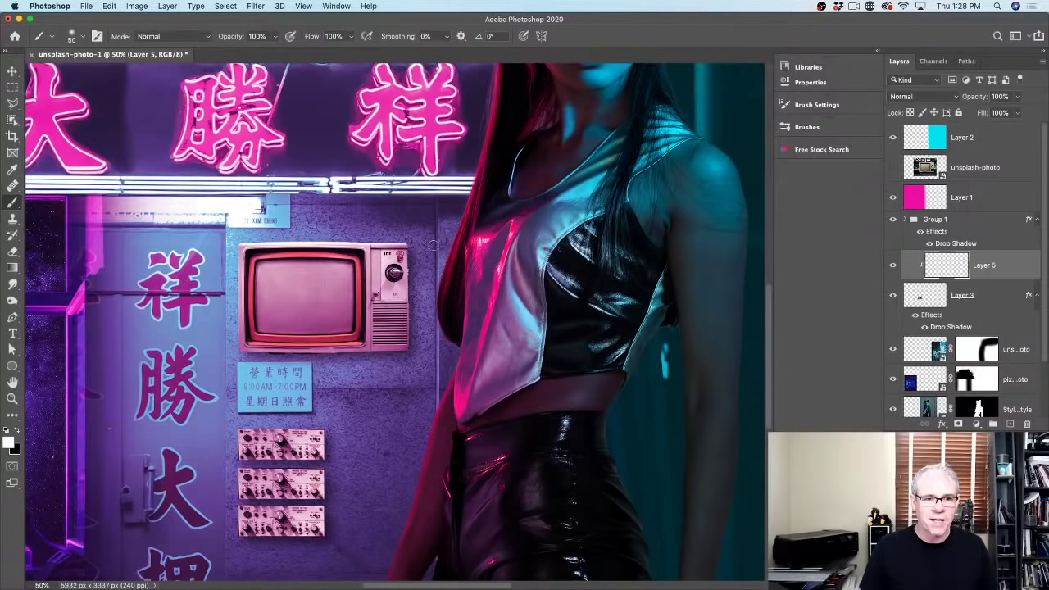
Add a new empty layer above the cyan color layer and activate the Brush tool
{"action": "scroll", "coordinate": [463, 246], "scroll_direction": "down", "scroll_amount": 2}
{"action": "scroll", "coordinate": [464, 246], "scroll_direction": "down", "scroll_amount": 2}
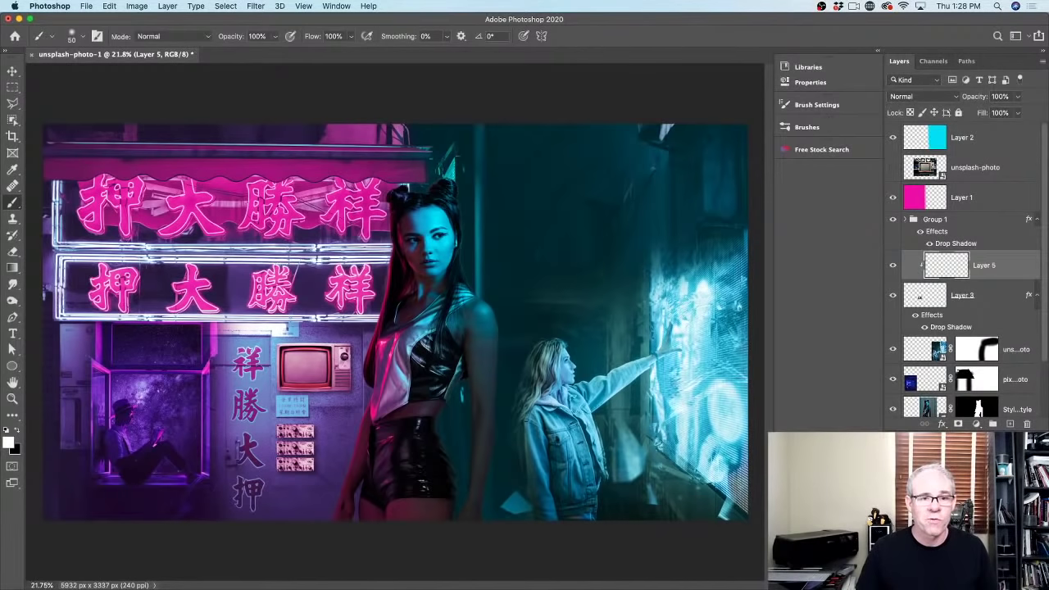
{"action": "left_click", "coordinate": [12, 71]}
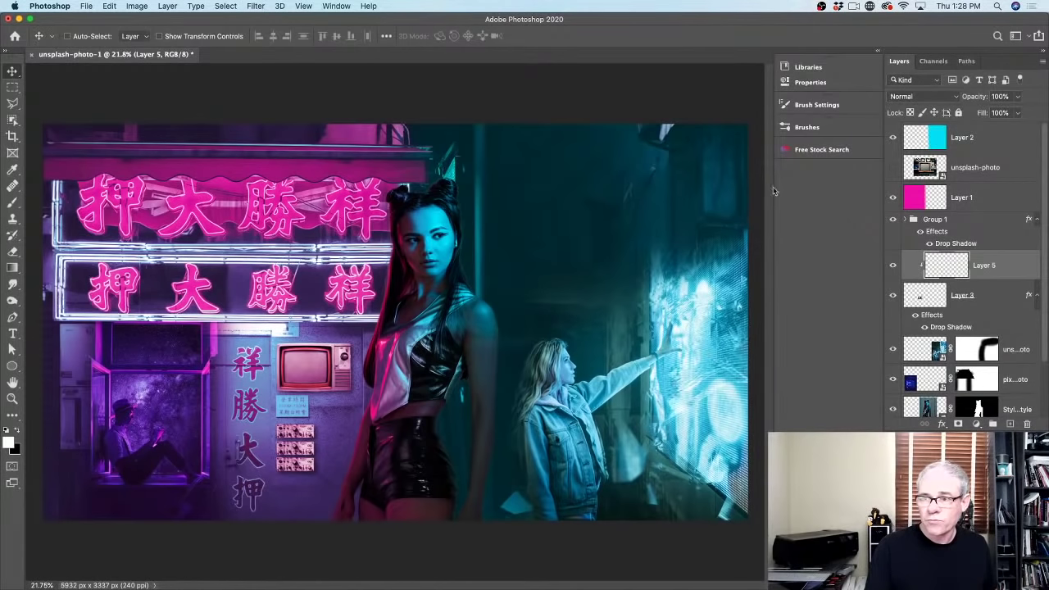
{"action": "left_click", "coordinate": [967, 137]}
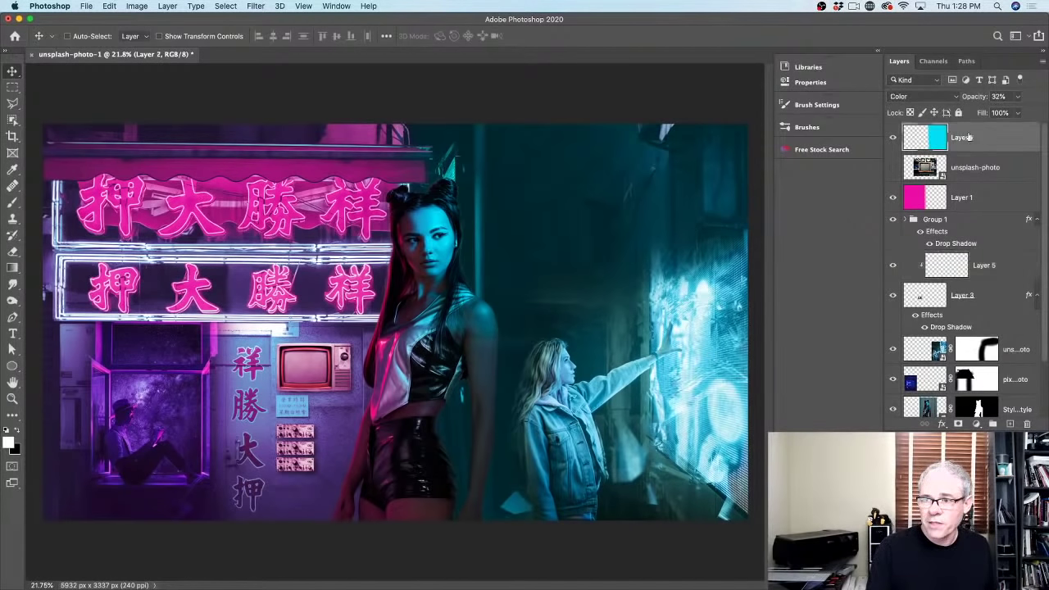
{"action": "left_click", "coordinate": [1010, 423]}
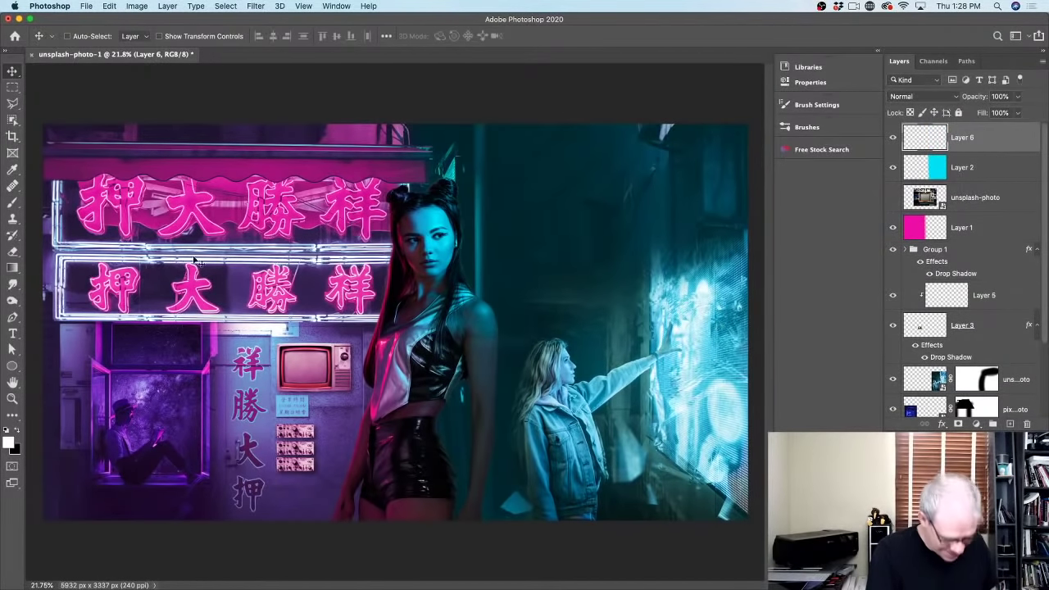
{"action": "left_click", "coordinate": [13, 202]}
{"action": "left_click", "coordinate": [49, 201]}
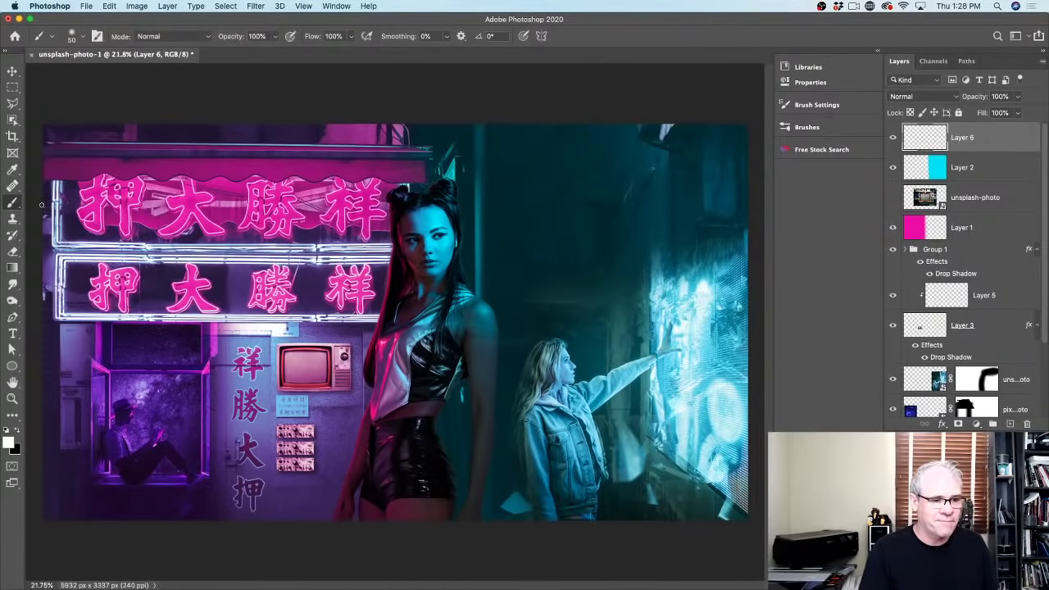
Set the foreground color to bright red, RGB 253, 0, 0
{"action": "left_click", "coordinate": [10, 444]}
{"action": "left_click_drag", "start_coordinate": [90, 299], "coordinate": [217, 302]}
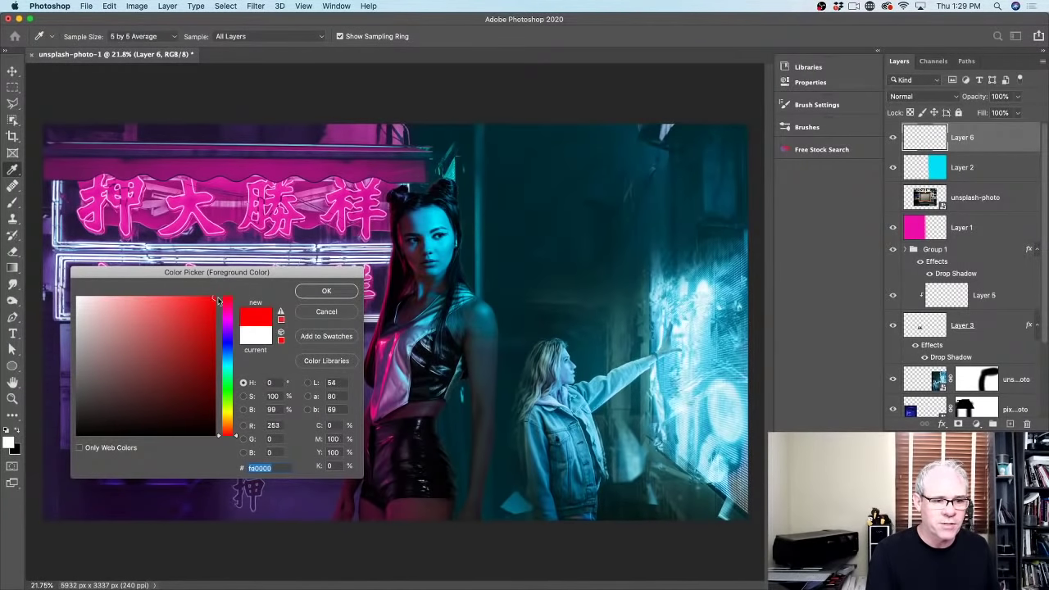
{"action": "left_click", "coordinate": [326, 288]}
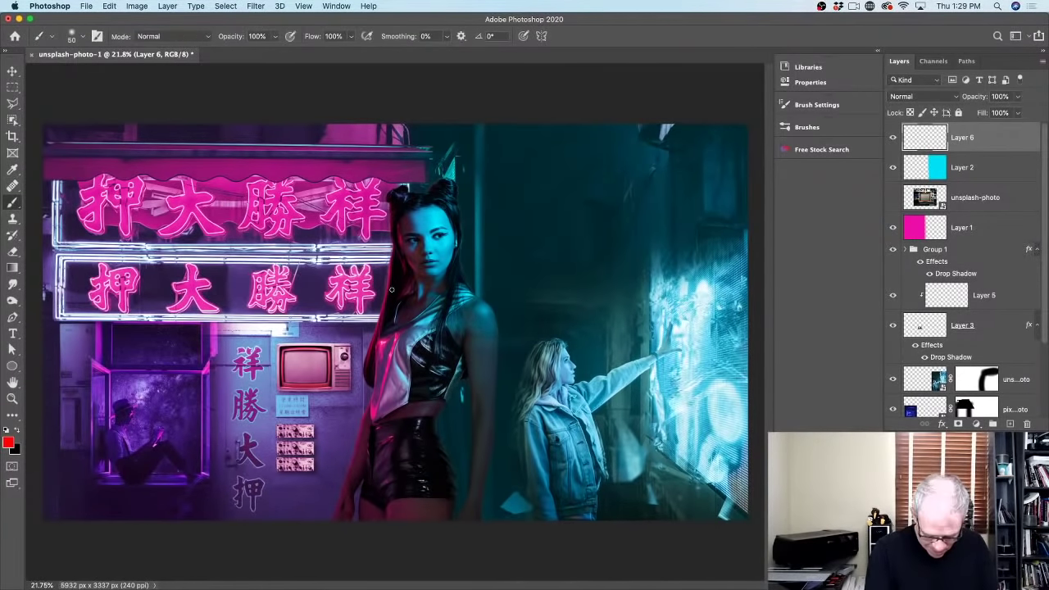
Paint red arrows on the top layer from the glowing screen toward the standing woman, the upper wall and the blonde woman's jacket
{"action": "mouse_move", "coordinate": [658, 320]}
{"action": "left_mouse_down"}
{"action": "mouse_move", "coordinate": [439, 307]}
{"action": "mouse_move", "coordinate": [485, 288]}
{"action": "mouse_move", "coordinate": [459, 335]}
{"action": "left_mouse_up"}
{"action": "mouse_move", "coordinate": [658, 405]}
{"action": "left_mouse_down"}
{"action": "mouse_move", "coordinate": [463, 396]}
{"action": "mouse_move", "coordinate": [457, 438]}
{"action": "left_mouse_up"}
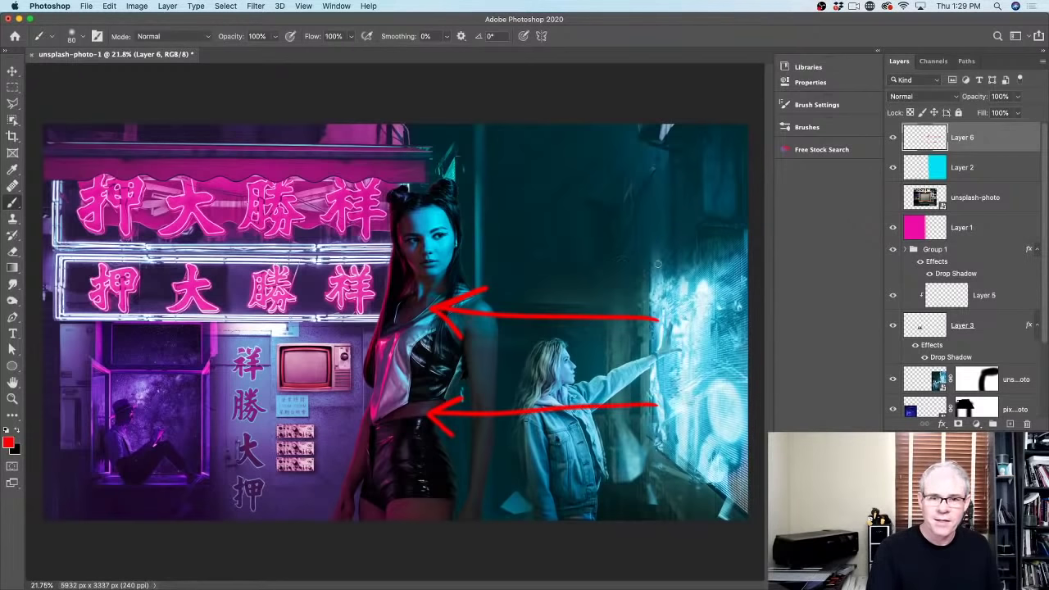
{"action": "mouse_move", "coordinate": [657, 264]}
{"action": "left_mouse_down"}
{"action": "mouse_move", "coordinate": [461, 260]}
{"action": "mouse_move", "coordinate": [478, 242]}
{"action": "mouse_move", "coordinate": [485, 281]}
{"action": "left_mouse_up"}
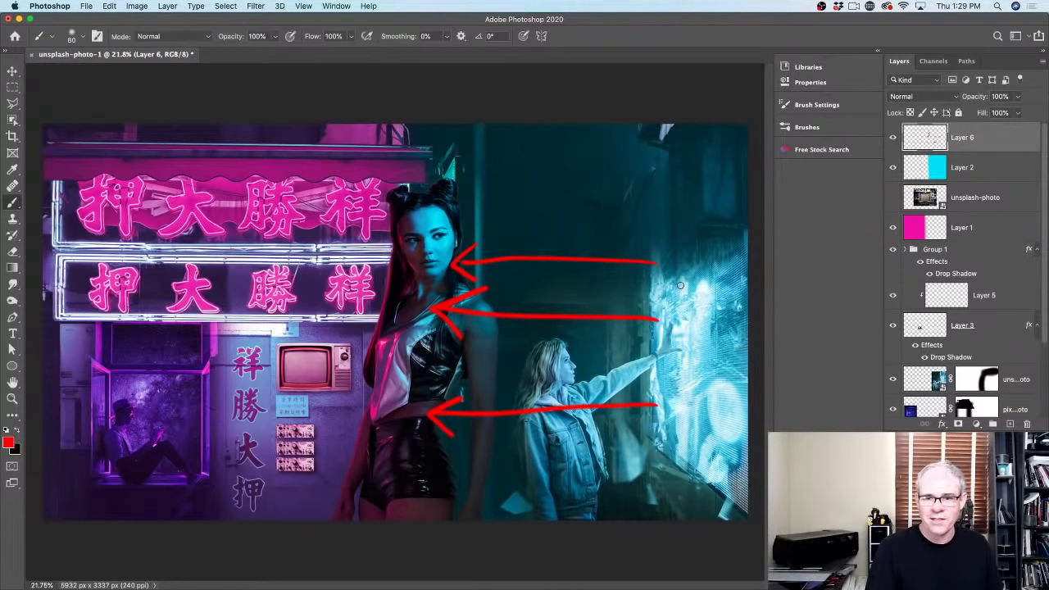
{"action": "mouse_move", "coordinate": [664, 263]}
{"action": "left_mouse_down"}
{"action": "mouse_move", "coordinate": [503, 167]}
{"action": "mouse_move", "coordinate": [512, 160]}
{"action": "mouse_move", "coordinate": [497, 195]}
{"action": "left_mouse_up"}
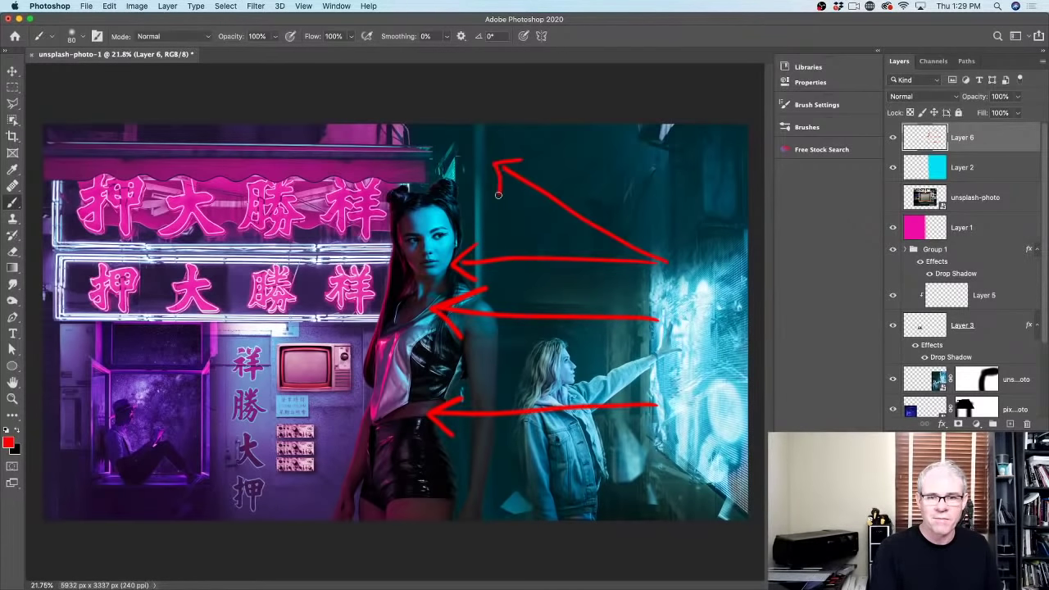
{"action": "mouse_move", "coordinate": [674, 446]}
{"action": "left_mouse_down"}
{"action": "mouse_move", "coordinate": [580, 481]}
{"action": "mouse_move", "coordinate": [606, 489]}
{"action": "left_mouse_up"}
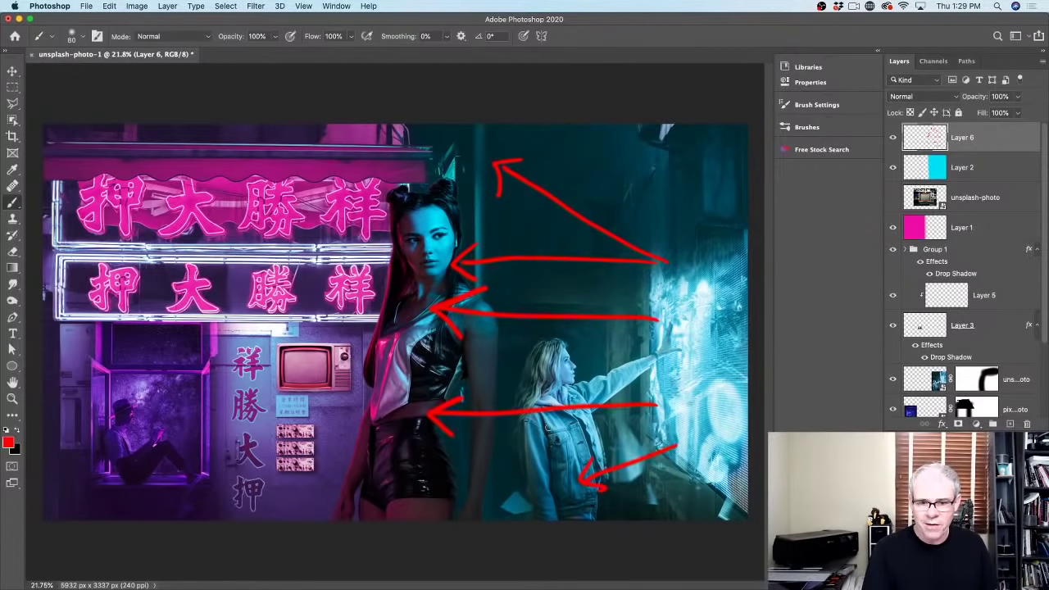
Outline the blonde woman's lowered sleeve and outstretched forearm in red, and hide the arrow annotation layer
{"action": "mouse_move", "coordinate": [527, 425]}
{"action": "left_mouse_down"}
{"action": "mouse_move", "coordinate": [533, 480]}
{"action": "mouse_move", "coordinate": [539, 418]}
{"action": "left_mouse_up"}
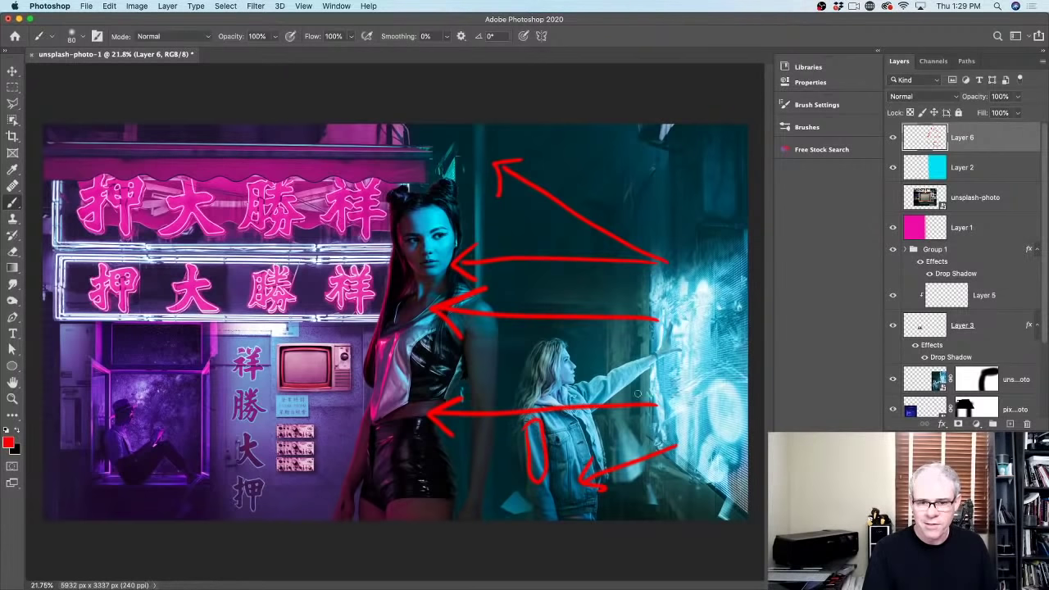
{"action": "left_click_drag", "start_coordinate": [650, 359], "coordinate": [664, 354]}
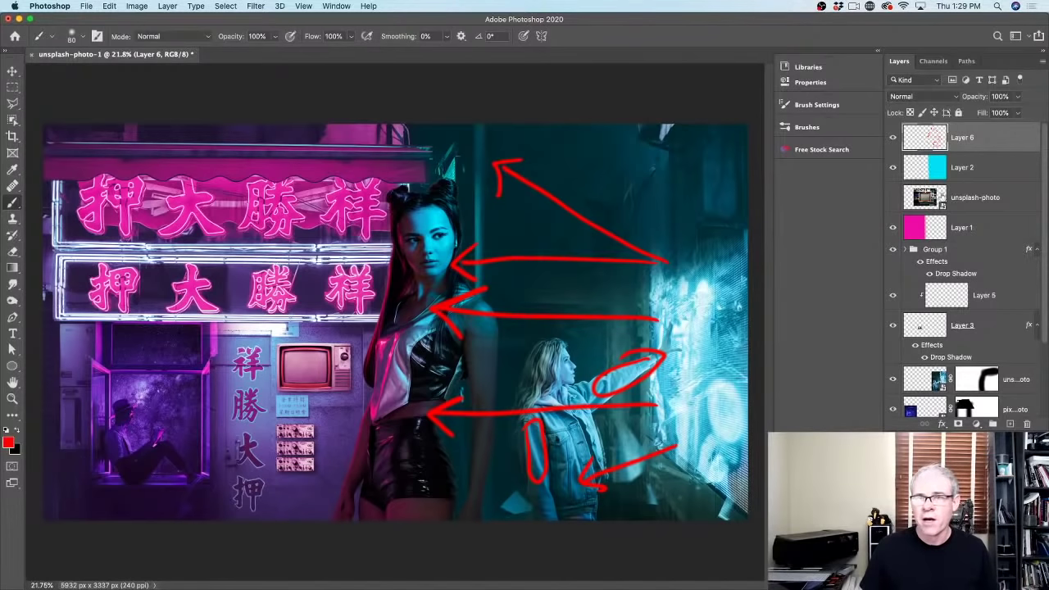
{"action": "left_click", "coordinate": [893, 137]}
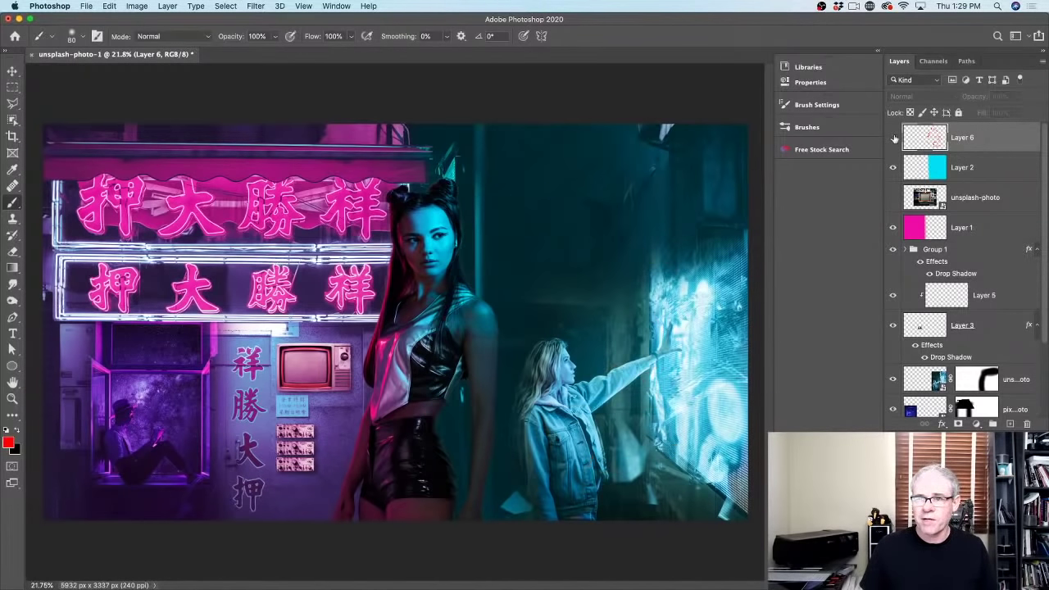
Add a new empty layer directly above the standing woman's layer and clip it to that layer
{"action": "left_click", "coordinate": [912, 371]}
{"action": "scroll", "coordinate": [934, 328], "scroll_direction": "down", "scroll_amount": 3}
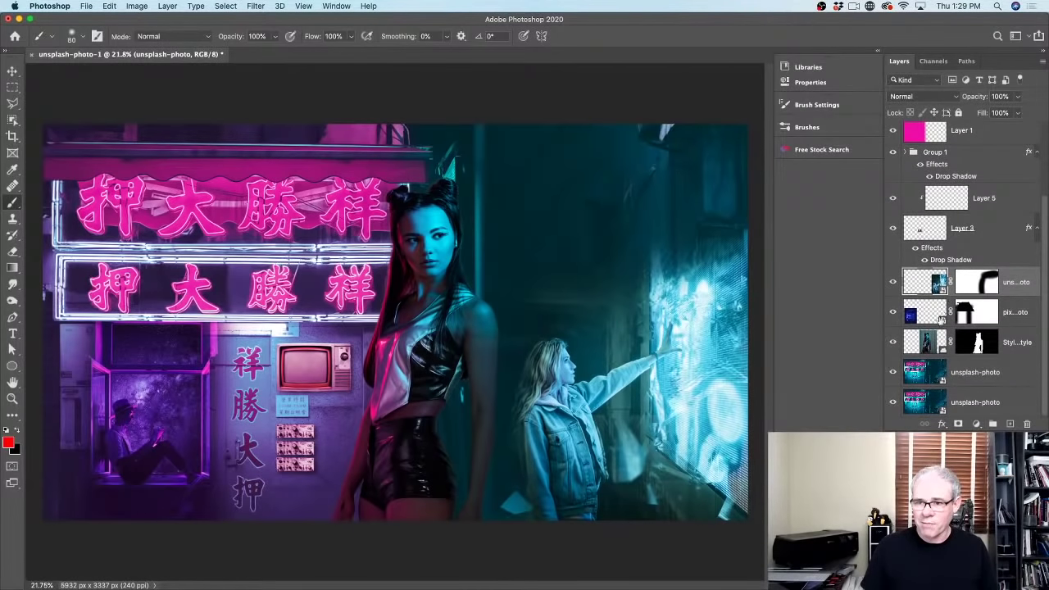
{"action": "left_click", "coordinate": [926, 343]}
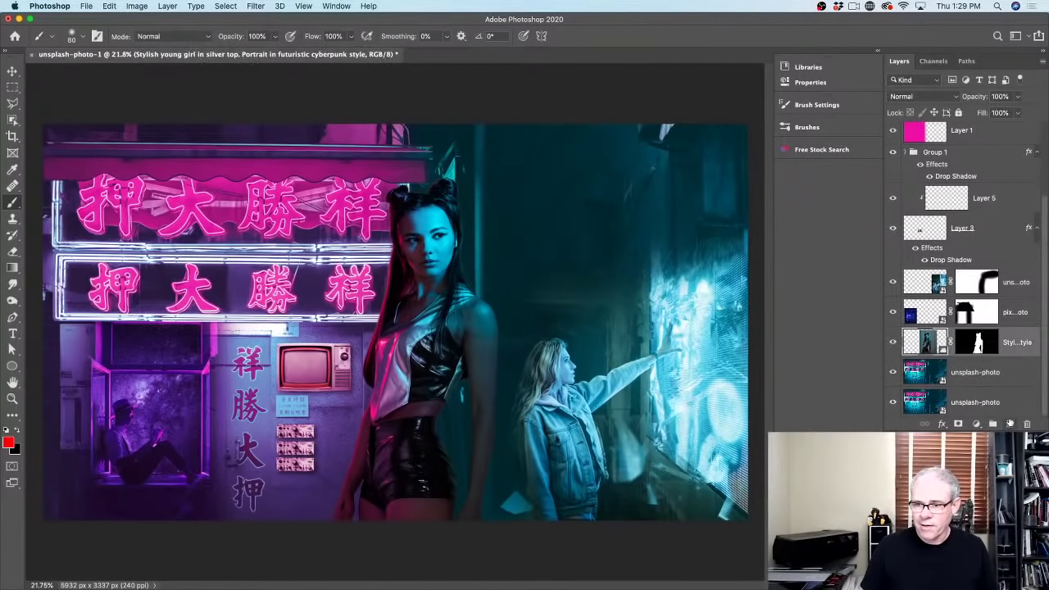
{"action": "key", "text": "super+shift+alt+n"}
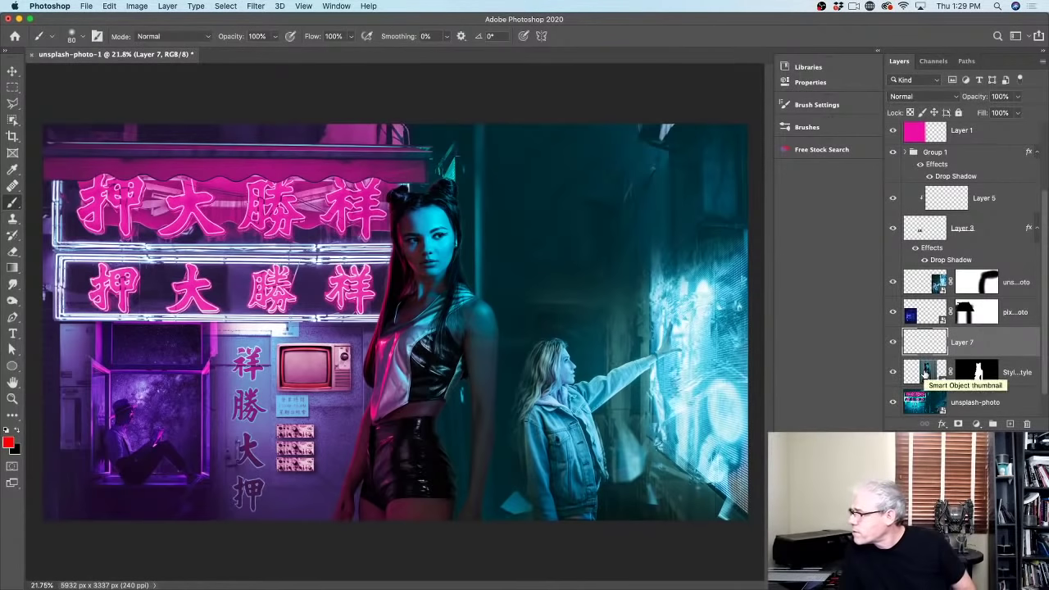
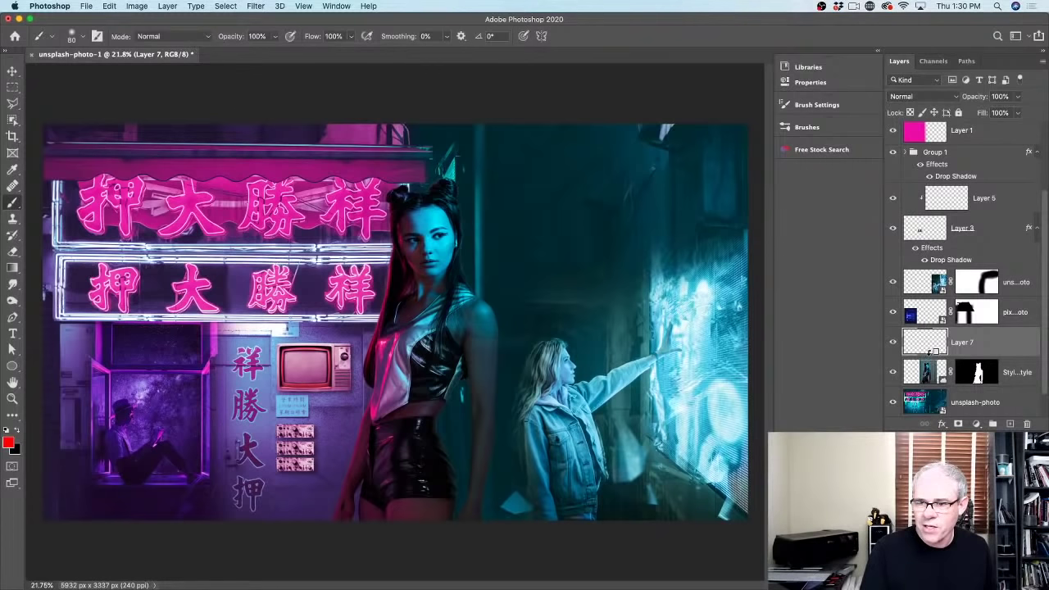
{"action": "left_click", "coordinate": [934, 354], "text": "alt"}
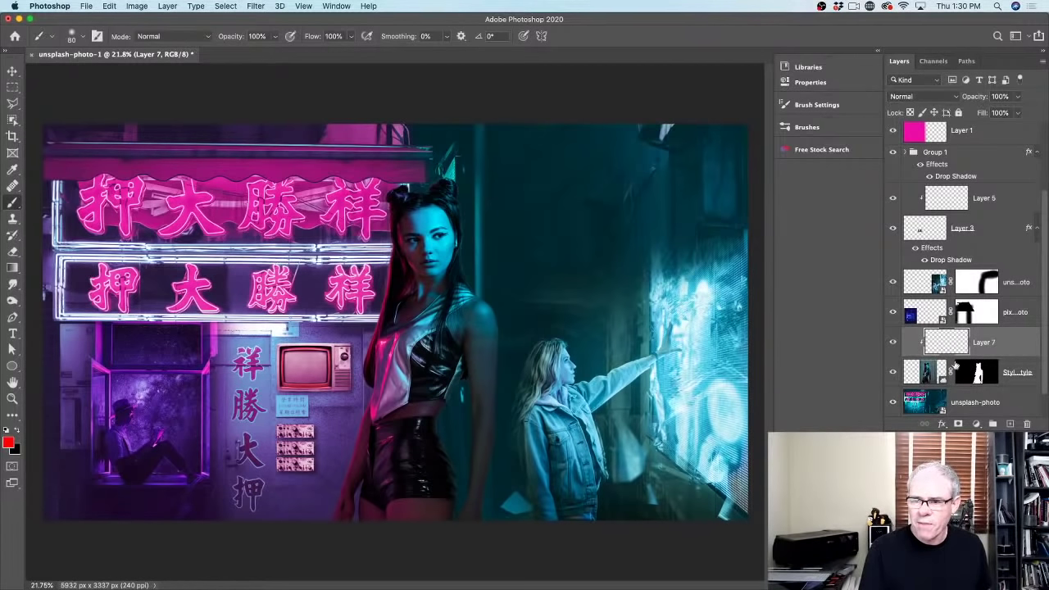
Try red test strokes across the standing woman on the clipped layer, and undo them
{"action": "left_click", "coordinate": [976, 373]}
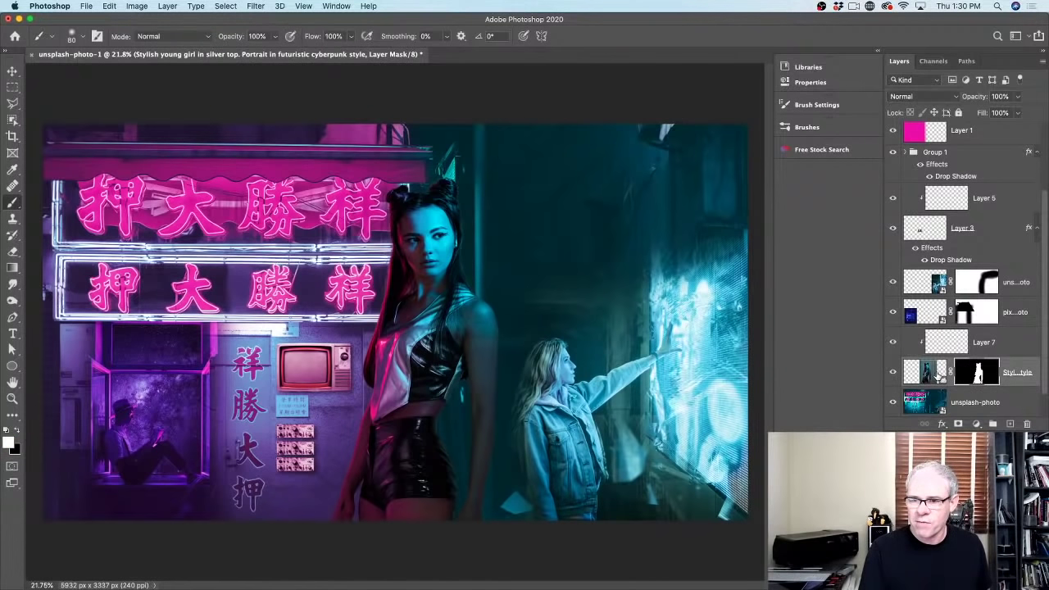
{"action": "left_click", "coordinate": [951, 347]}
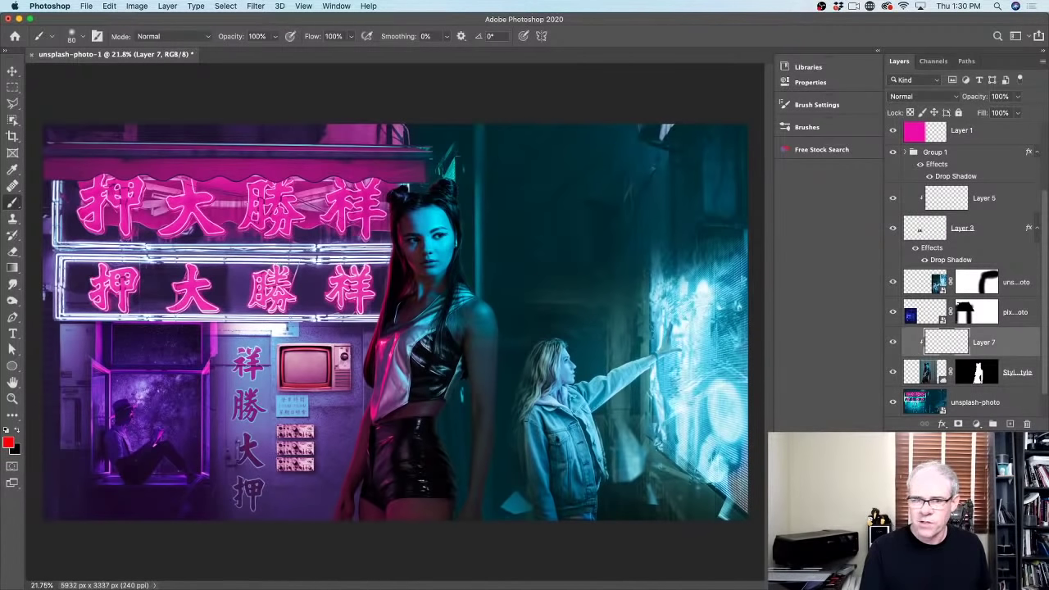
{"action": "mouse_move", "coordinate": [391, 259]}
{"action": "left_mouse_down"}
{"action": "mouse_move", "coordinate": [456, 231]}
{"action": "mouse_move", "coordinate": [373, 343]}
{"action": "mouse_move", "coordinate": [494, 384]}
{"action": "mouse_move", "coordinate": [485, 469]}
{"action": "left_mouse_up"}
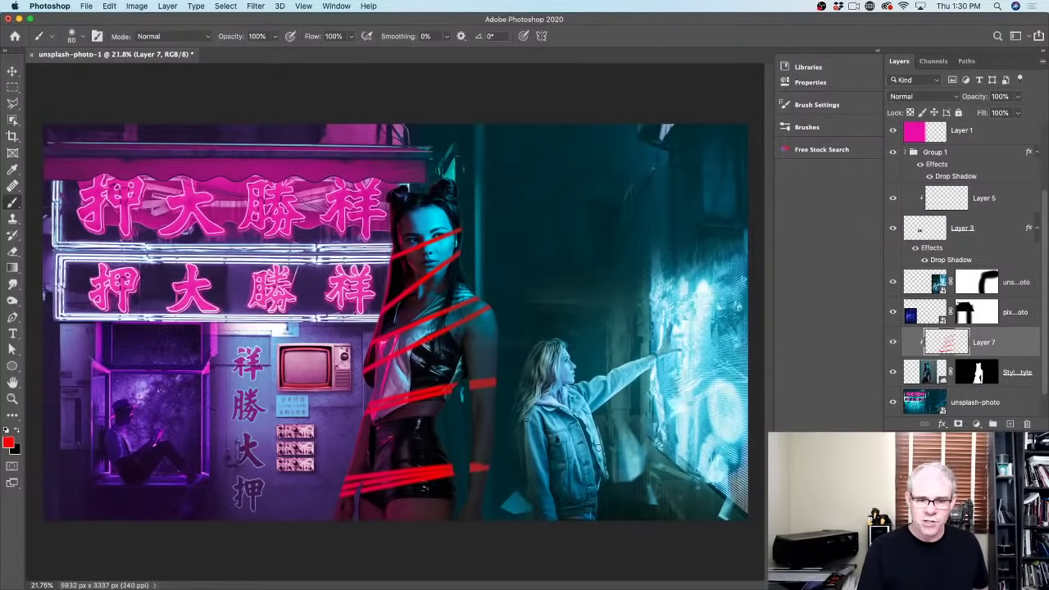
{"action": "key", "text": "ctrl+z"}
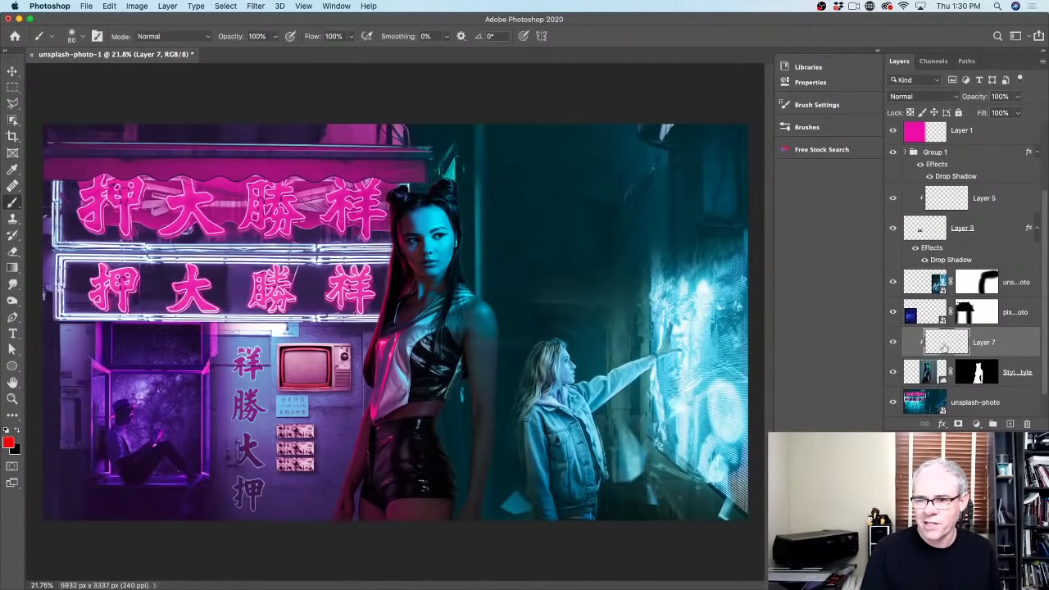
Reset the brush colors to white over black and sample light cyan from the glowing screen as the foreground color
{"action": "key", "text": "d"}
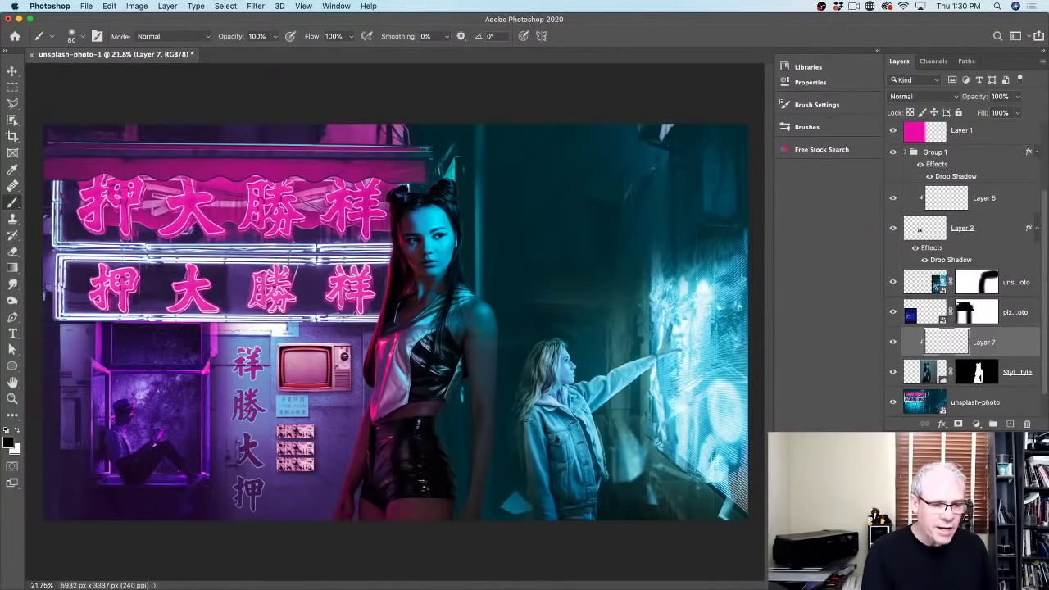
{"action": "key", "text": "x"}
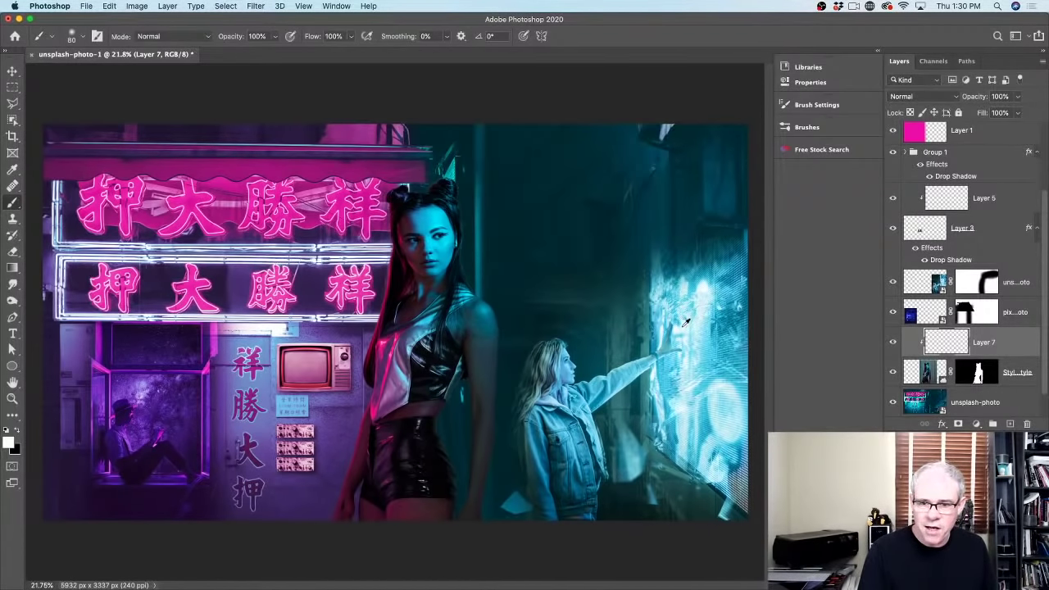
{"action": "left_click_drag", "start_coordinate": [685, 322], "coordinate": [684, 313]}
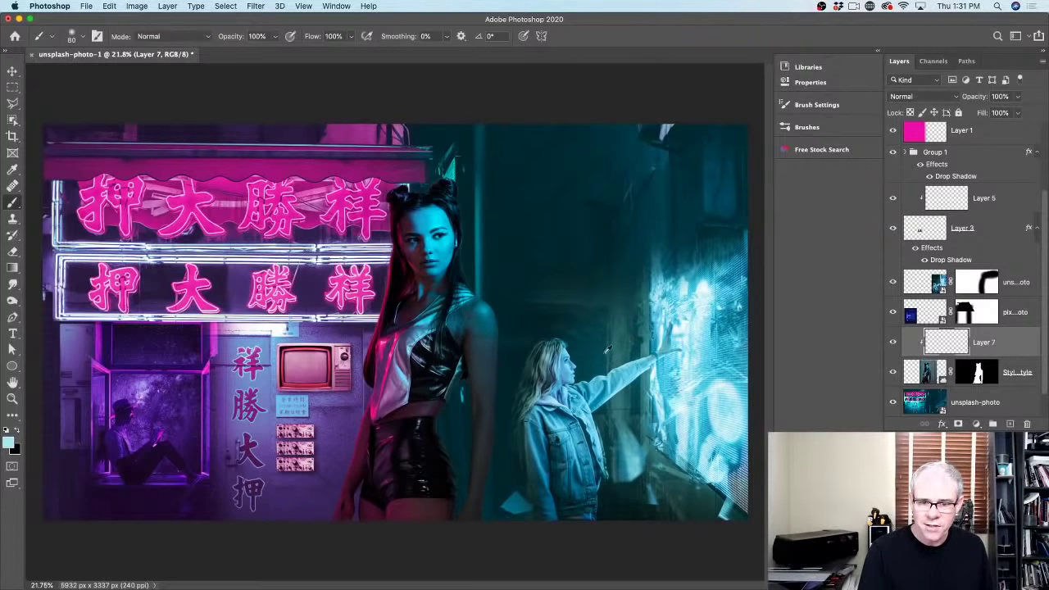
{"action": "left_click_drag", "start_coordinate": [571, 351], "coordinate": [311, 180]}
{"action": "left_click_drag", "start_coordinate": [304, 360], "coordinate": [718, 375]}
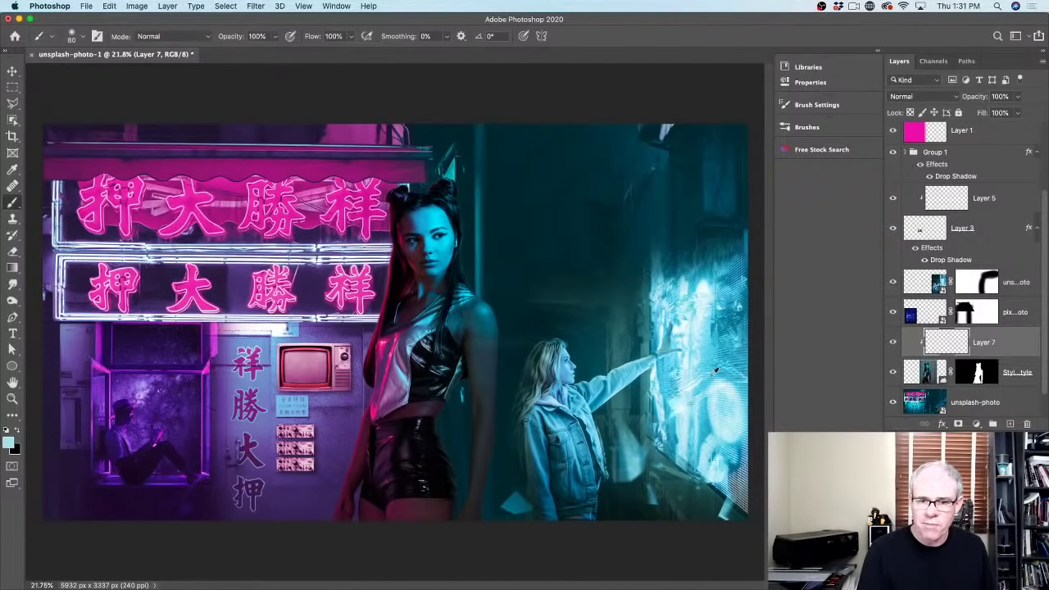
Enlarge the brush to 150 px and paint light cyan rim highlights along the standing woman's edges facing the glowing screen
{"action": "key", "text": "bracketright"}
{"action": "key", "text": "bracketright"}
{"action": "key", "text": "bracketright"}
{"action": "key", "text": "bracketright"}
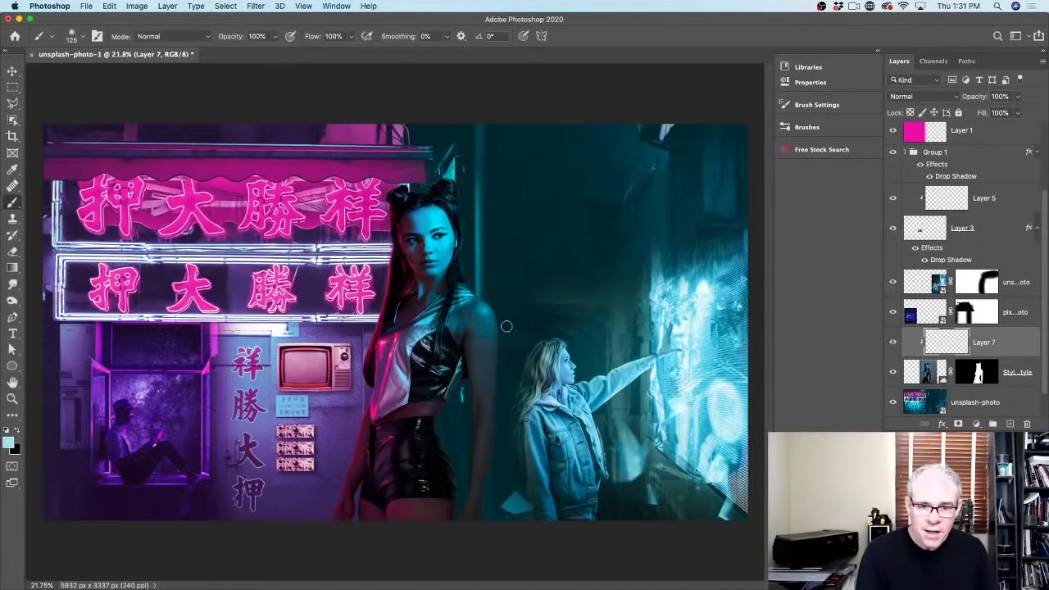
{"action": "mouse_move", "coordinate": [490, 308]}
{"action": "left_mouse_down"}
{"action": "mouse_move", "coordinate": [498, 337]}
{"action": "mouse_move", "coordinate": [483, 516]}
{"action": "mouse_move", "coordinate": [489, 493]}
{"action": "left_mouse_up"}
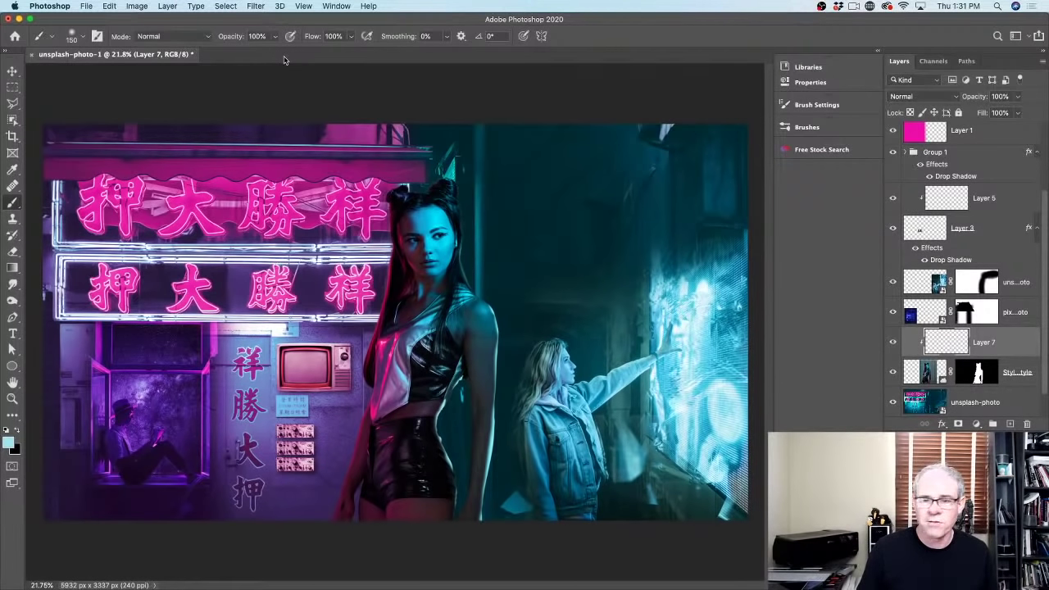
Soften the painted highlights on Layer 7 with a Gaussian Blur of 21.9 pixels radius
{"action": "left_click", "coordinate": [256, 5]}
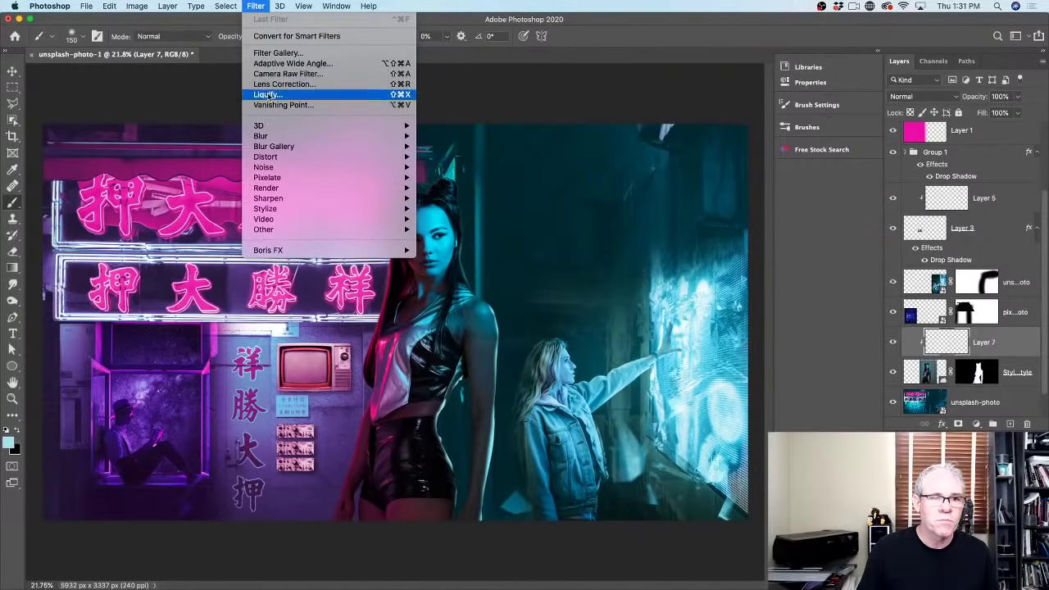
{"action": "mouse_move", "coordinate": [268, 148]}
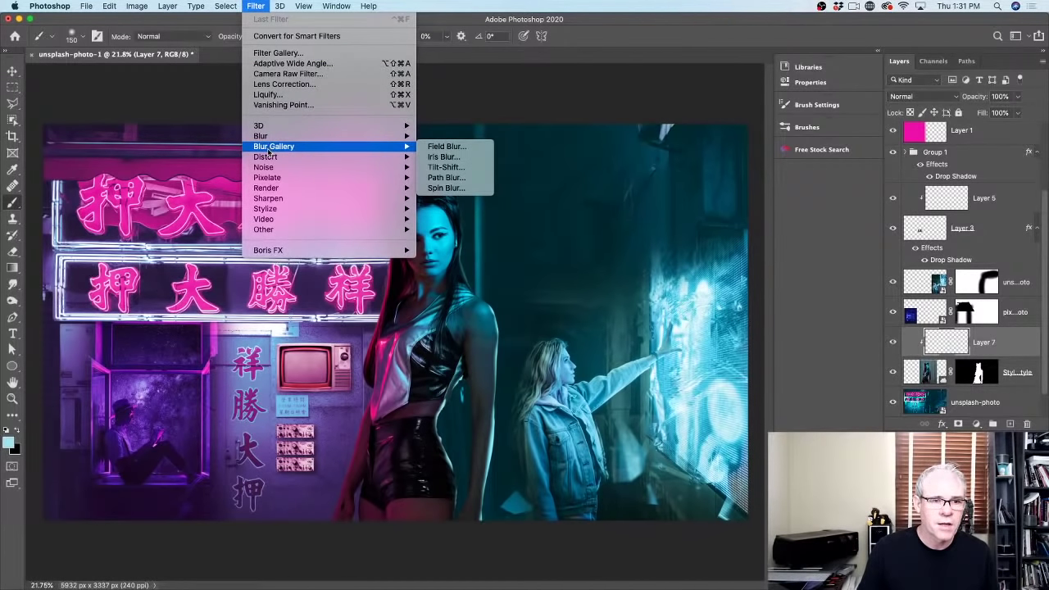
{"action": "mouse_move", "coordinate": [344, 137]}
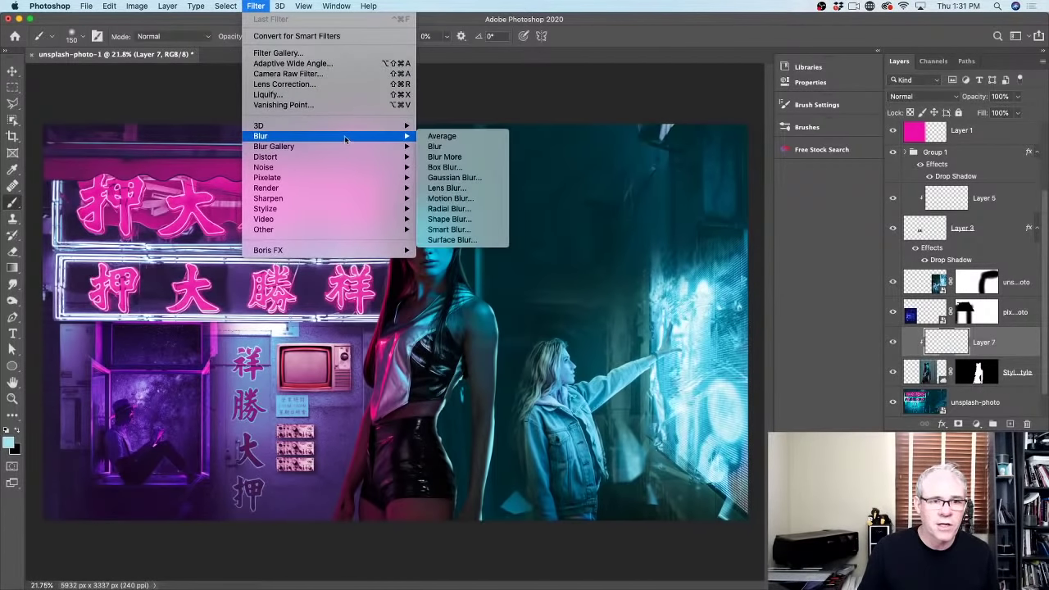
{"action": "left_click", "coordinate": [459, 179]}
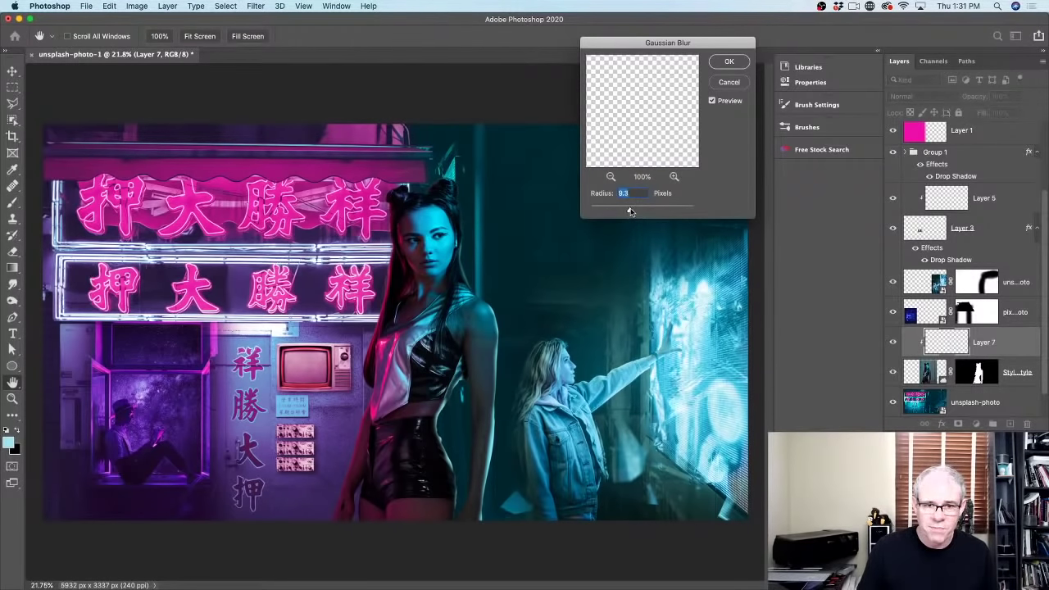
{"action": "left_click_drag", "start_coordinate": [629, 212], "coordinate": [637, 211]}
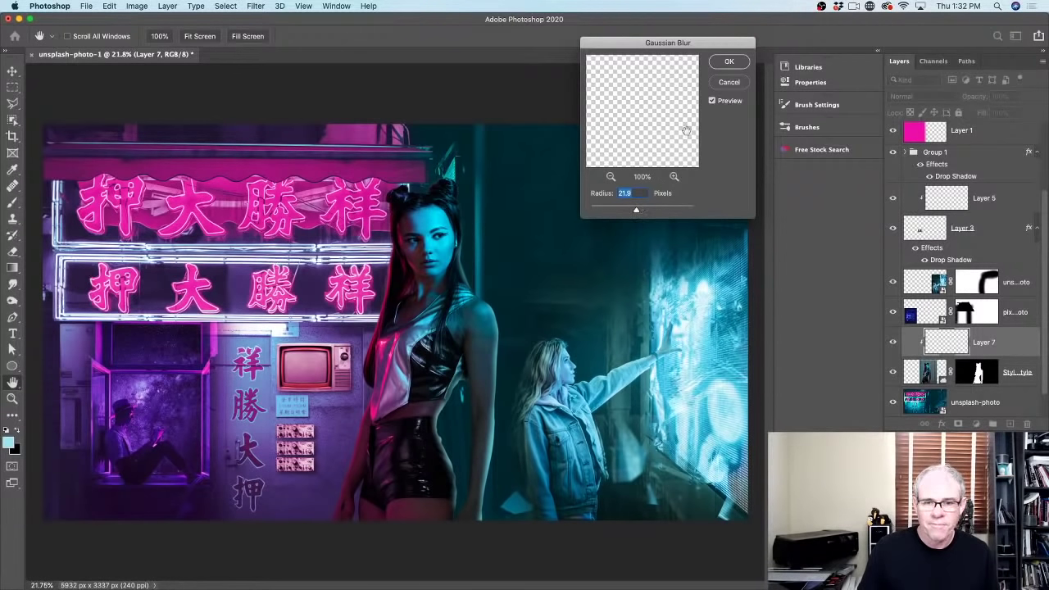
{"action": "left_click", "coordinate": [728, 63]}
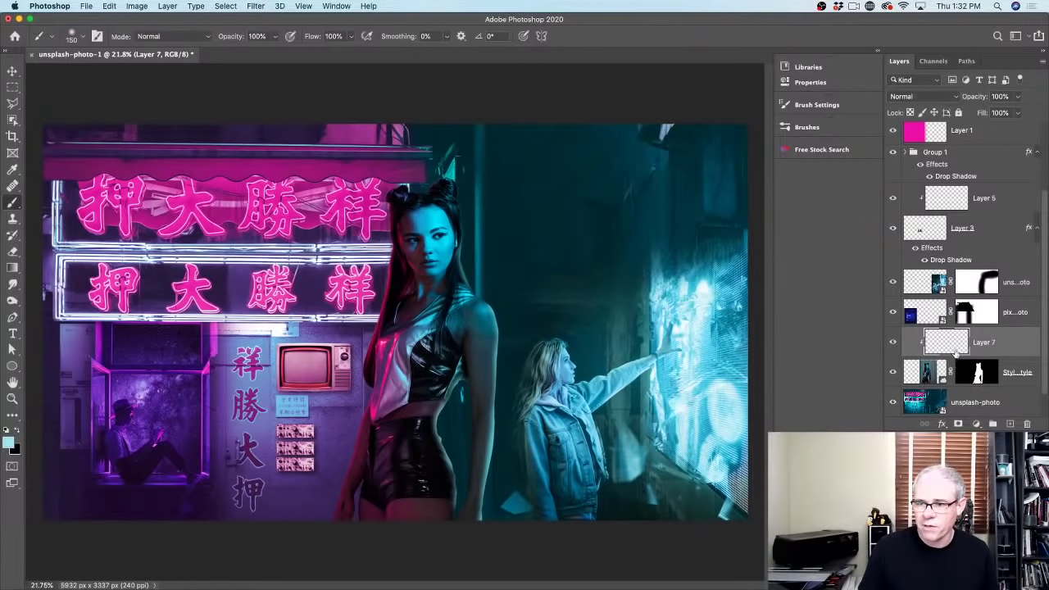
Add a layer mask to the highlight layer and fill it with 50% Gray
{"action": "left_click", "coordinate": [957, 425]}
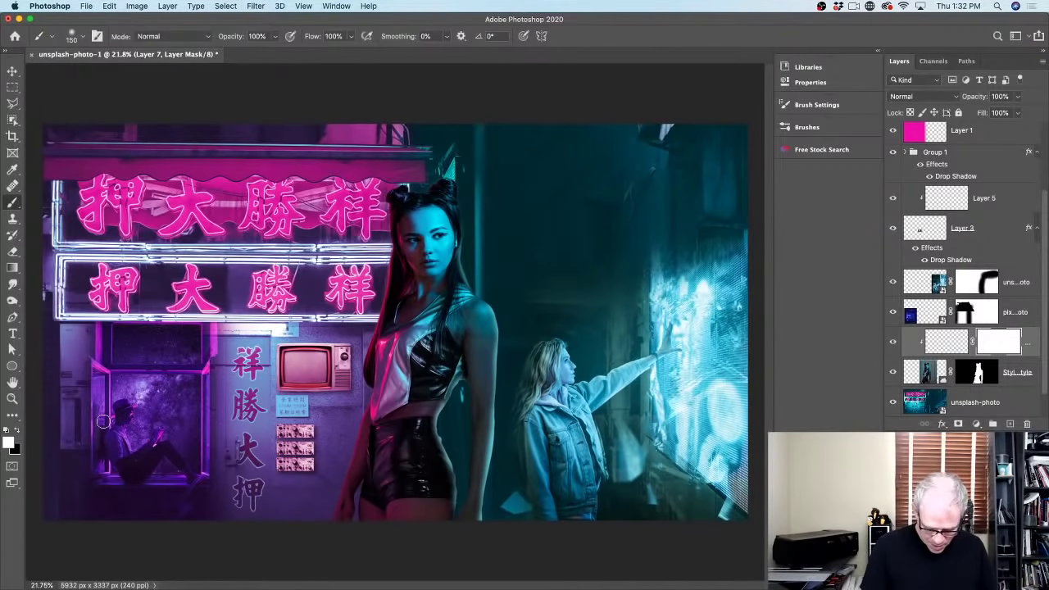
{"action": "key", "text": "shift+BackSpace"}
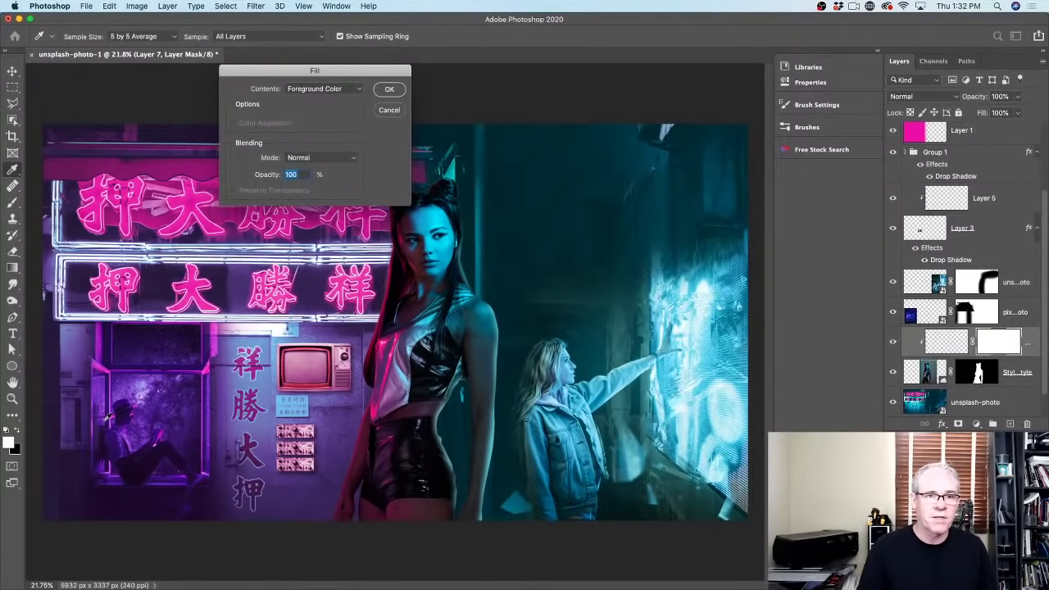
{"action": "left_click", "coordinate": [324, 89]}
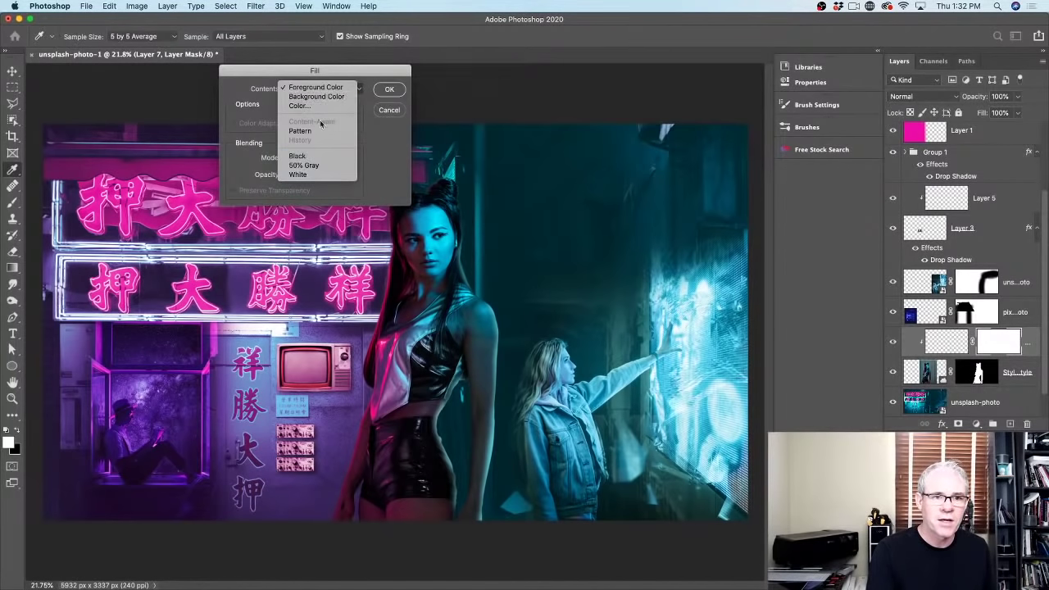
{"action": "left_click", "coordinate": [318, 166]}
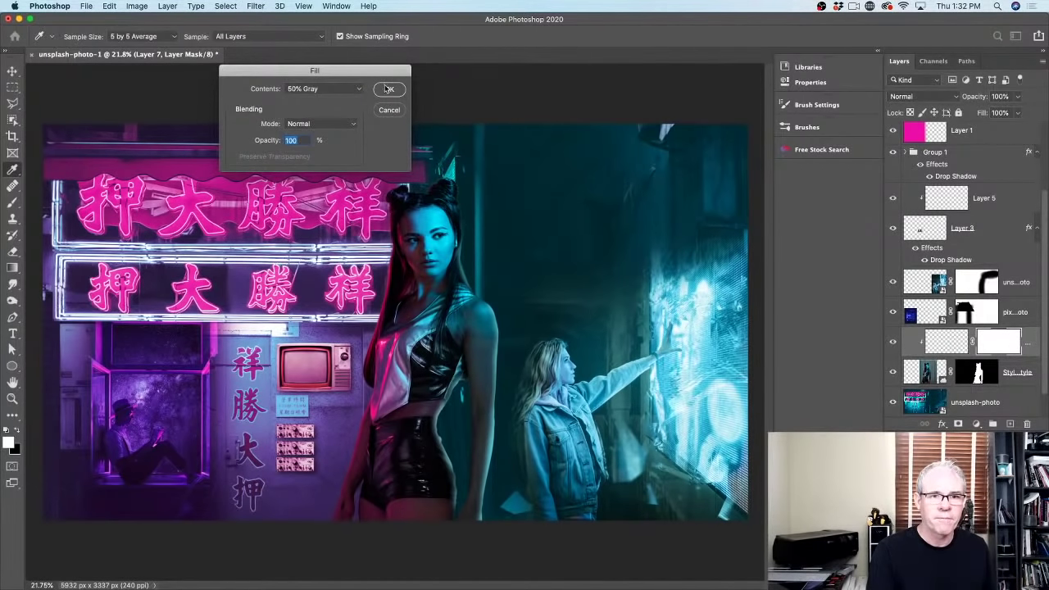
{"action": "left_click", "coordinate": [388, 89]}
Pick the neutral dark gray 535353 as the foreground color
{"action": "left_click", "coordinate": [9, 443]}
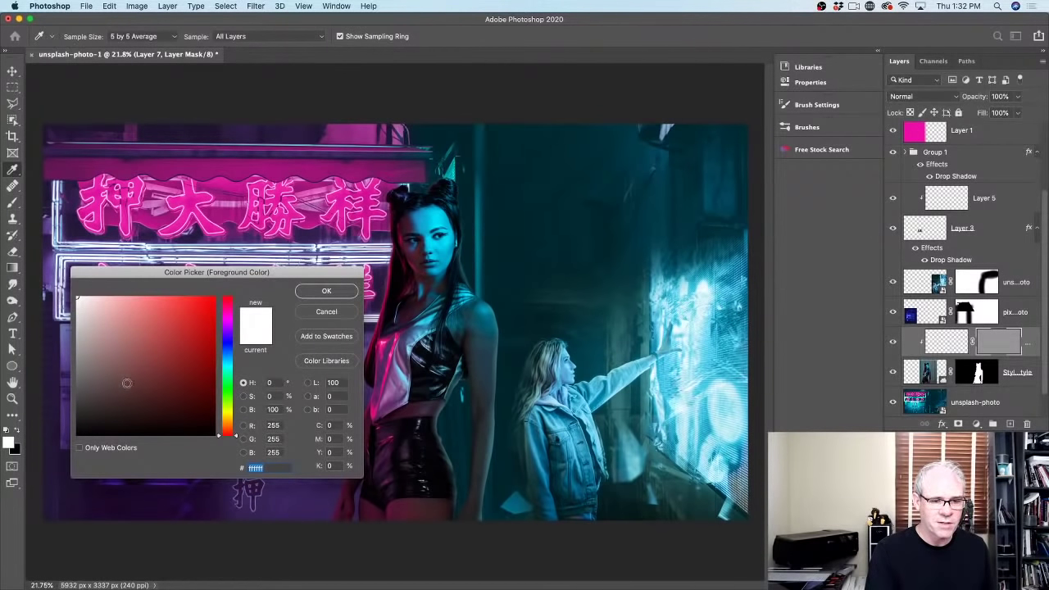
{"action": "left_click_drag", "start_coordinate": [87, 351], "coordinate": [77, 390]}
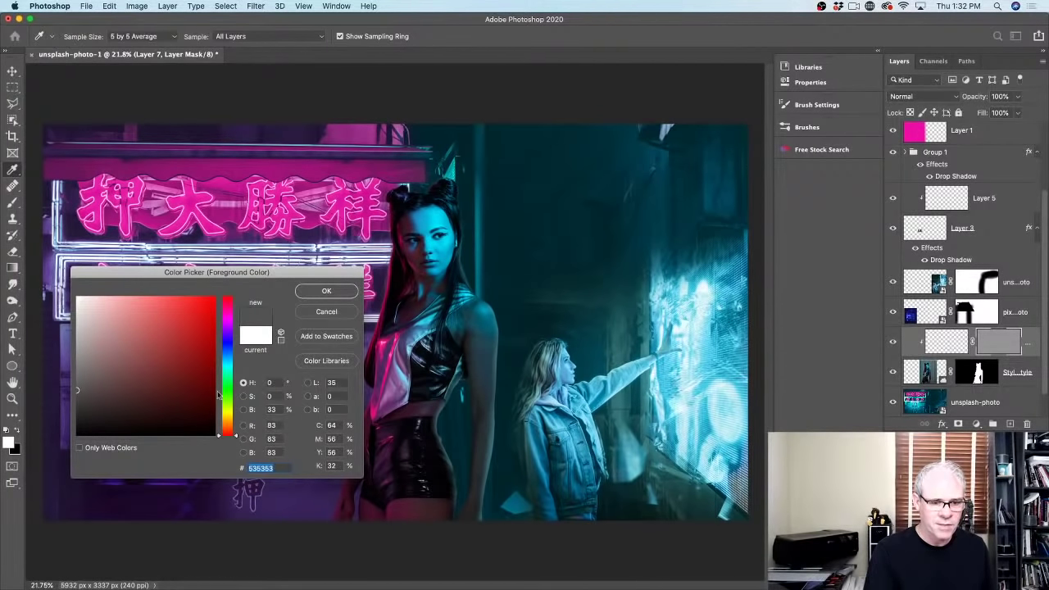
Set the foreground colour to a neutral gray with 50% brightness and activate the Brush tool
{"action": "left_click", "coordinate": [276, 409]}
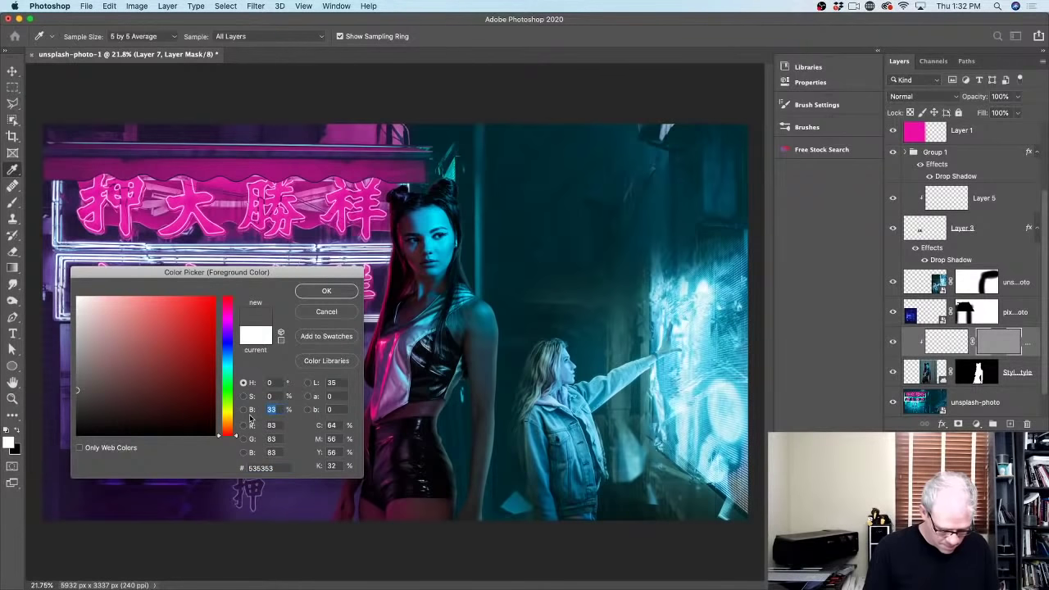
{"action": "type", "text": "50"}
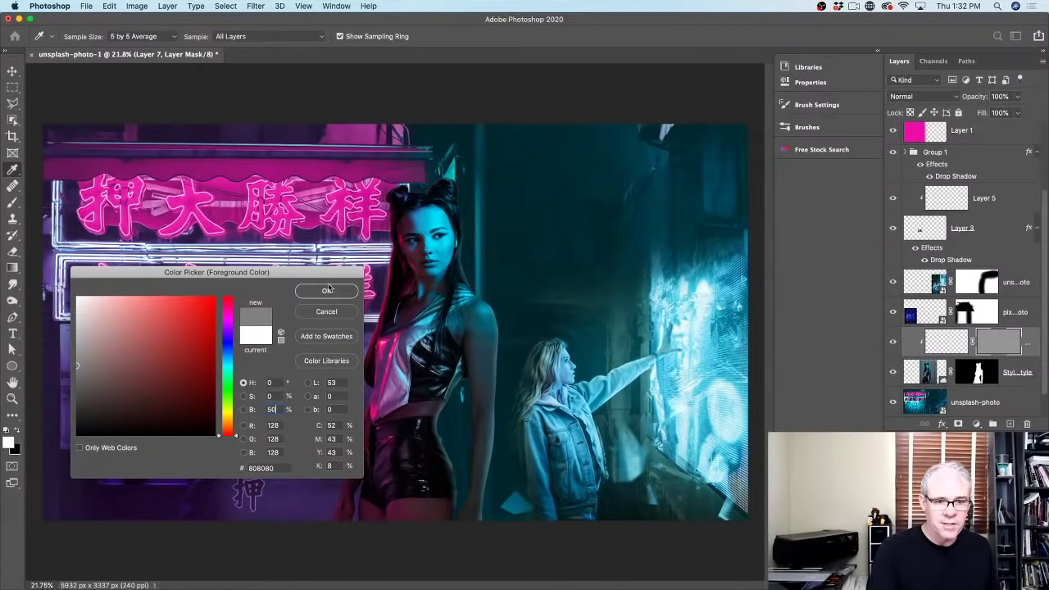
{"action": "left_click", "coordinate": [327, 290]}
{"action": "key", "text": "b"}
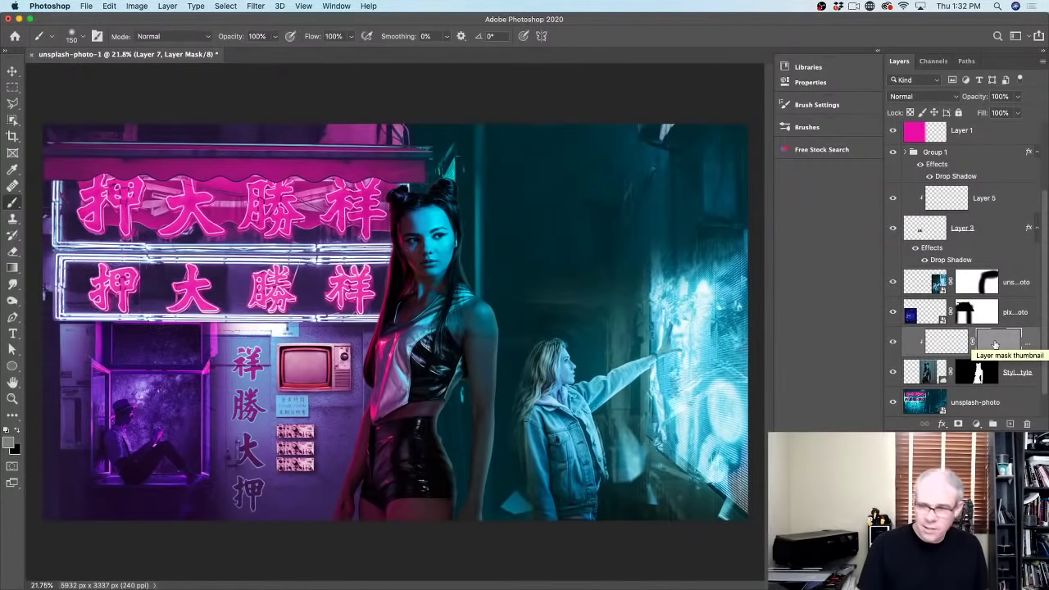
Undo the layer mask's gray fill, paint gray on the mask between the standing woman's hip and arm, and enlarge the brush to 300
{"action": "key", "text": "super+z"}
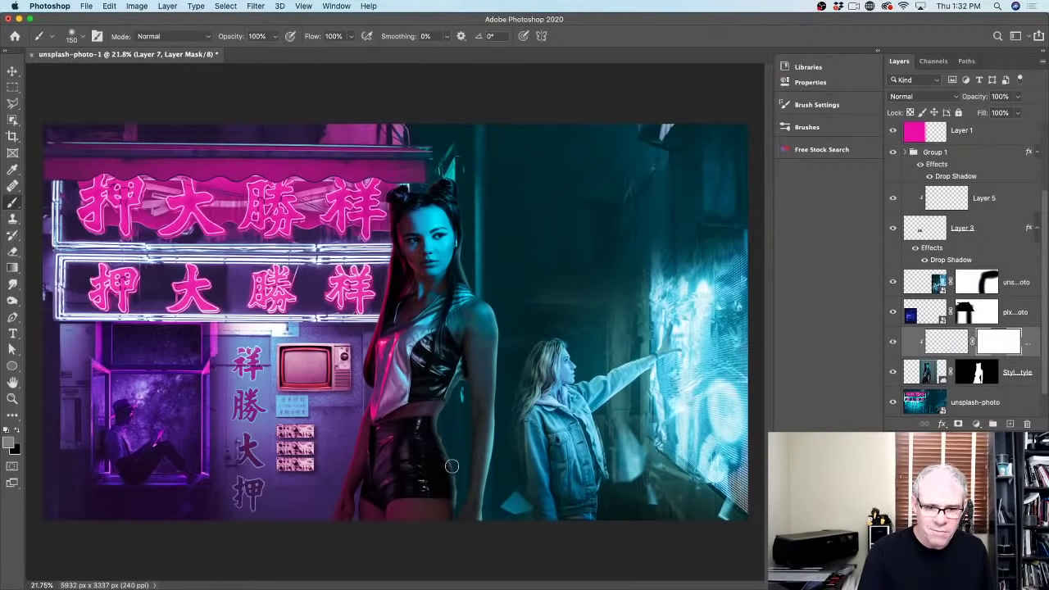
{"action": "left_click_drag", "start_coordinate": [456, 369], "coordinate": [450, 508]}
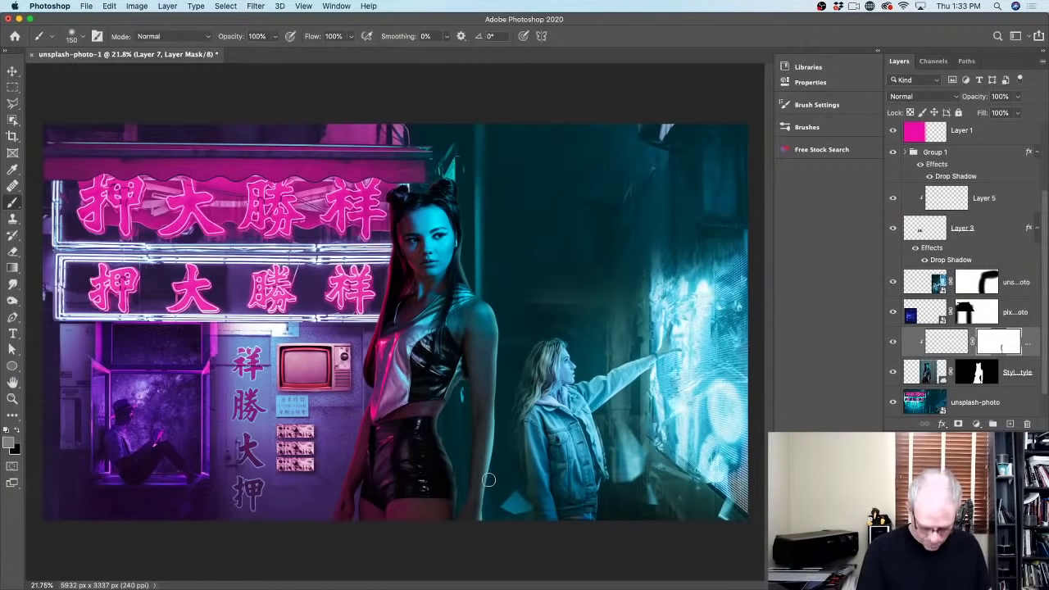
{"action": "key", "text": "bracketright"}
{"action": "key", "text": "bracketright"}
{"action": "key", "text": "bracketright"}
{"action": "key", "text": "bracketright"}
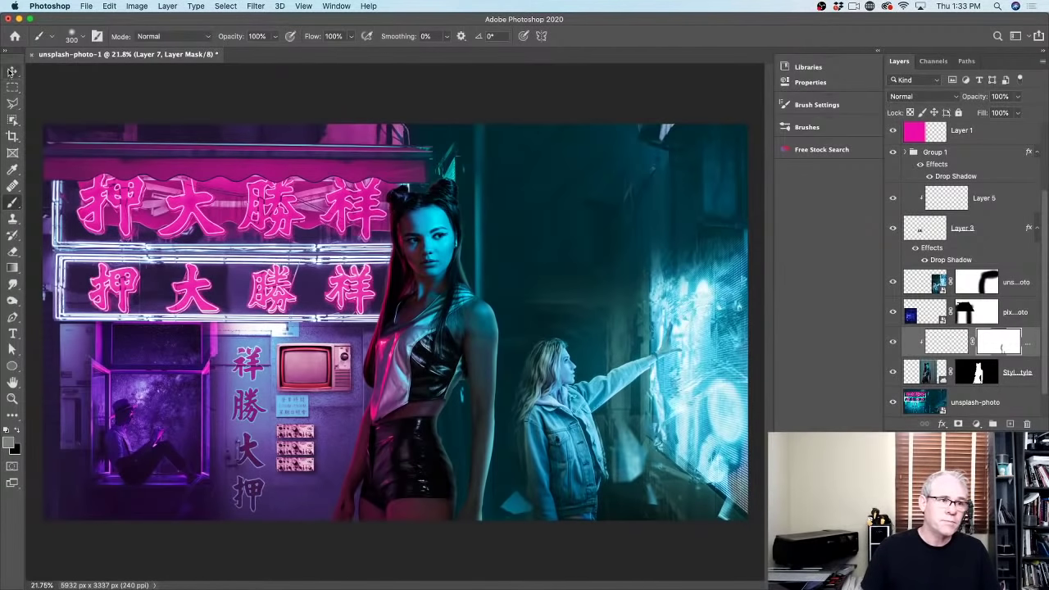
{"action": "left_click", "coordinate": [12, 71]}
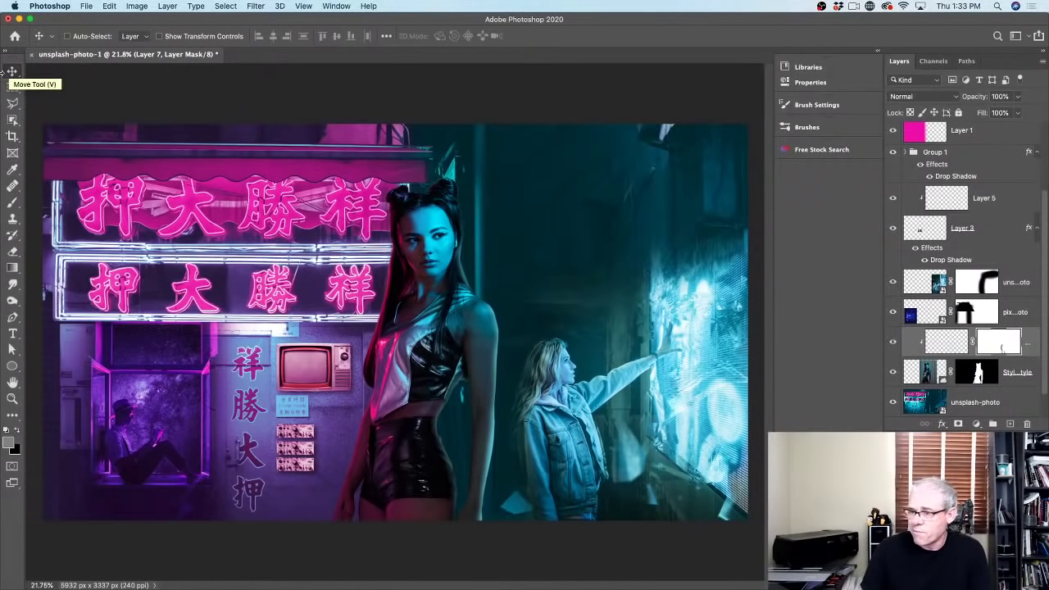
Switch to Adobe Bridge and bring up a second window showing the Mystical-Lights-200-Photo-Textures-Pro-Add-Ons folder, placed over the aug 6 window
{"action": "mouse_move", "coordinate": [539, 585]}
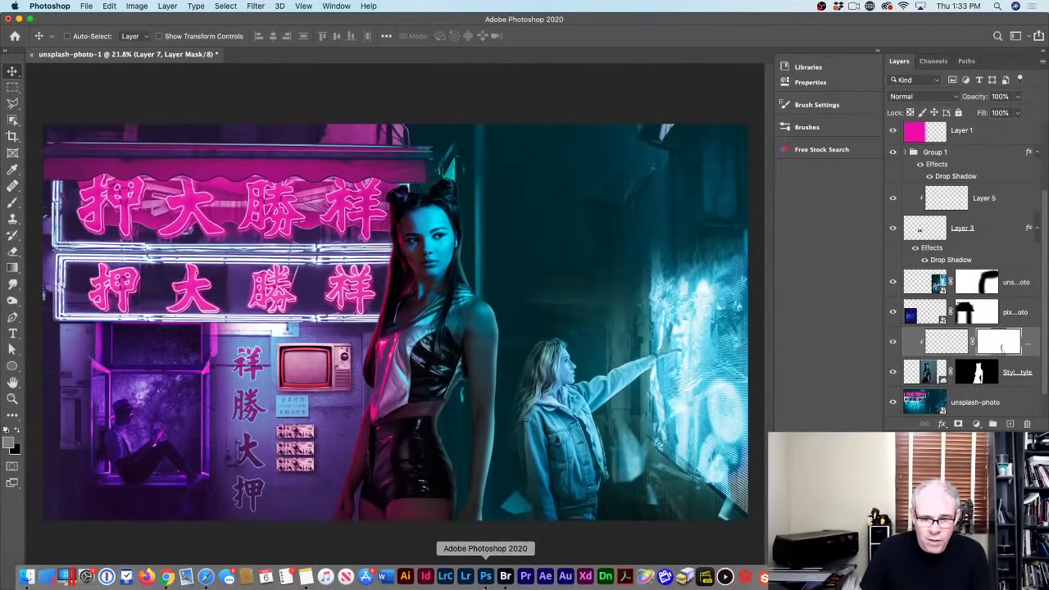
{"action": "left_click", "coordinate": [506, 577]}
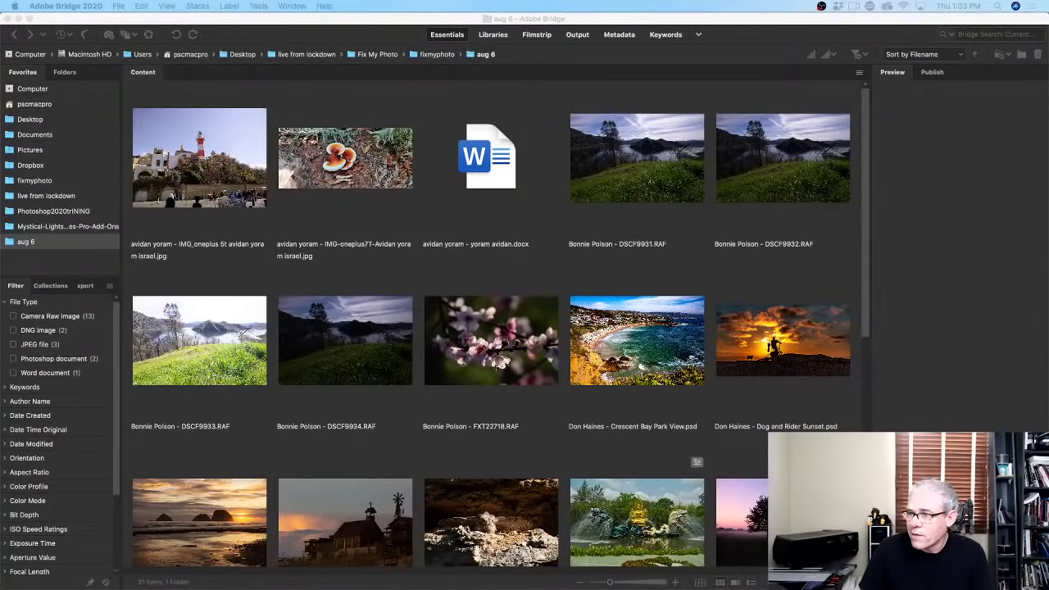
{"action": "key", "text": "super+n"}
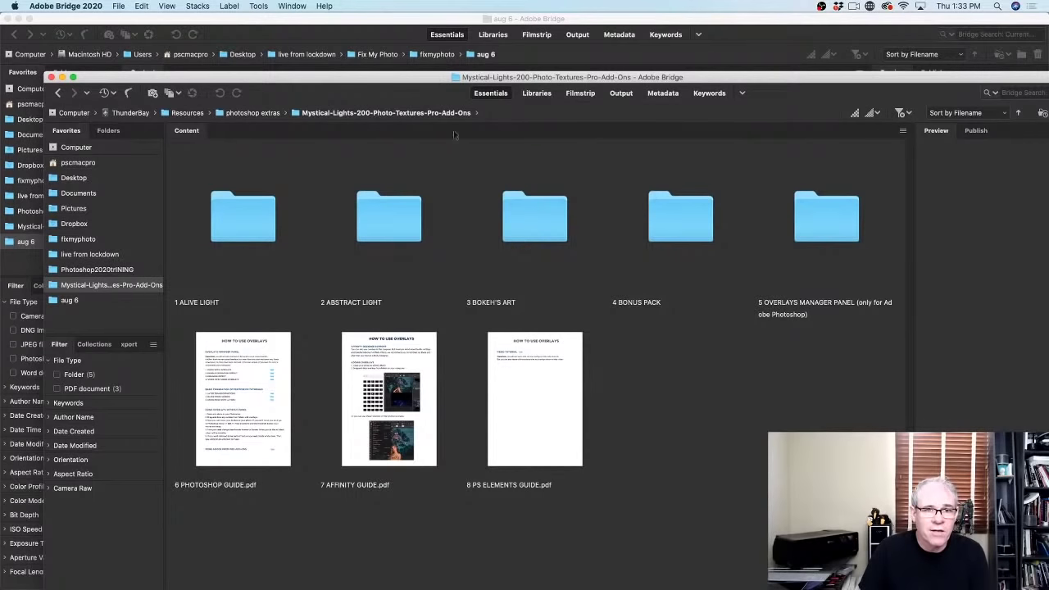
{"action": "left_click_drag", "start_coordinate": [434, 79], "coordinate": [393, 70]}
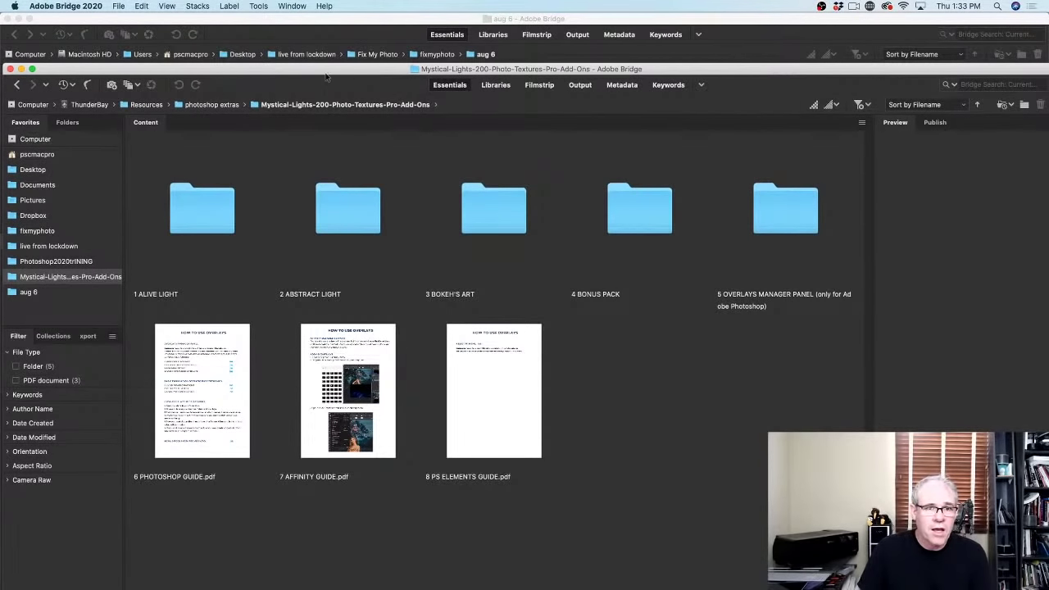
{"action": "left_click_drag", "start_coordinate": [325, 76], "coordinate": [323, 65]}
Open the 1 ALIVE LIGHT folder, look through its light texture images, and align the window with the one behind it
{"action": "double_click", "coordinate": [221, 209]}
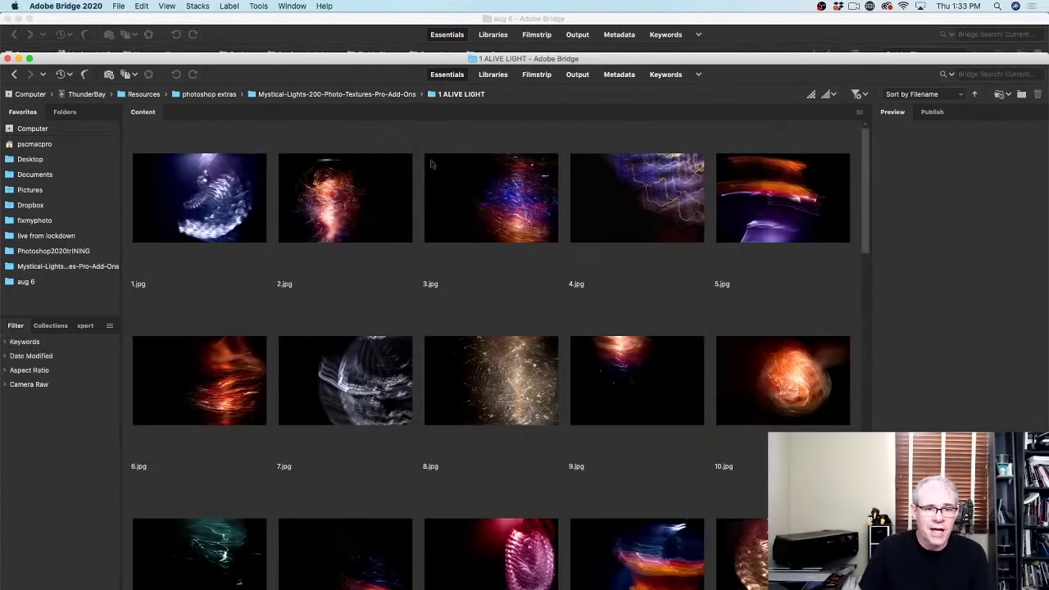
{"action": "scroll", "coordinate": [865, 192], "scroll_direction": "down", "scroll_amount": 15}
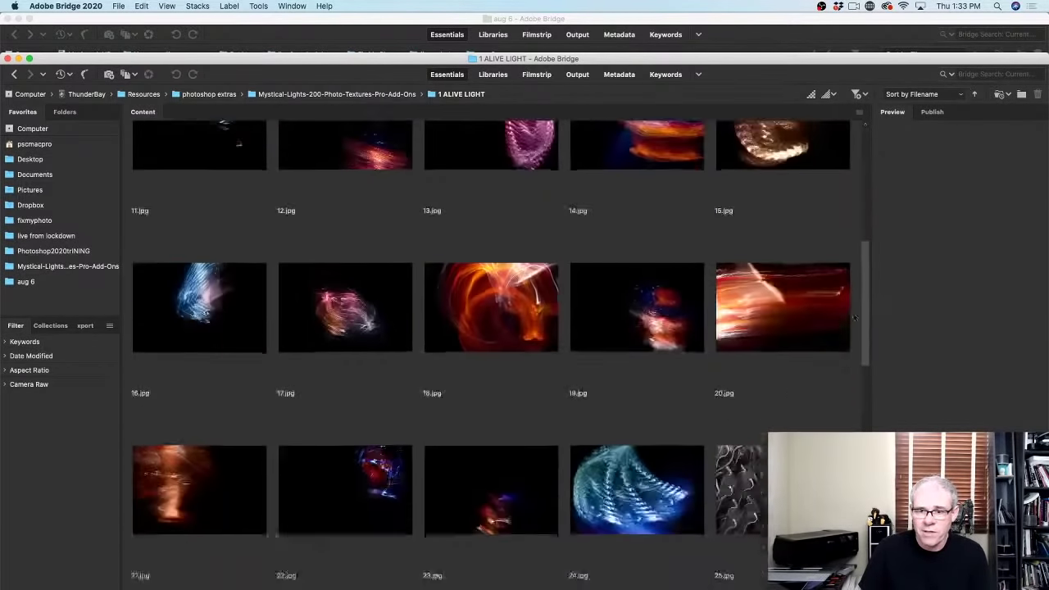
{"action": "scroll", "coordinate": [873, 369], "scroll_direction": "up", "scroll_amount": 5}
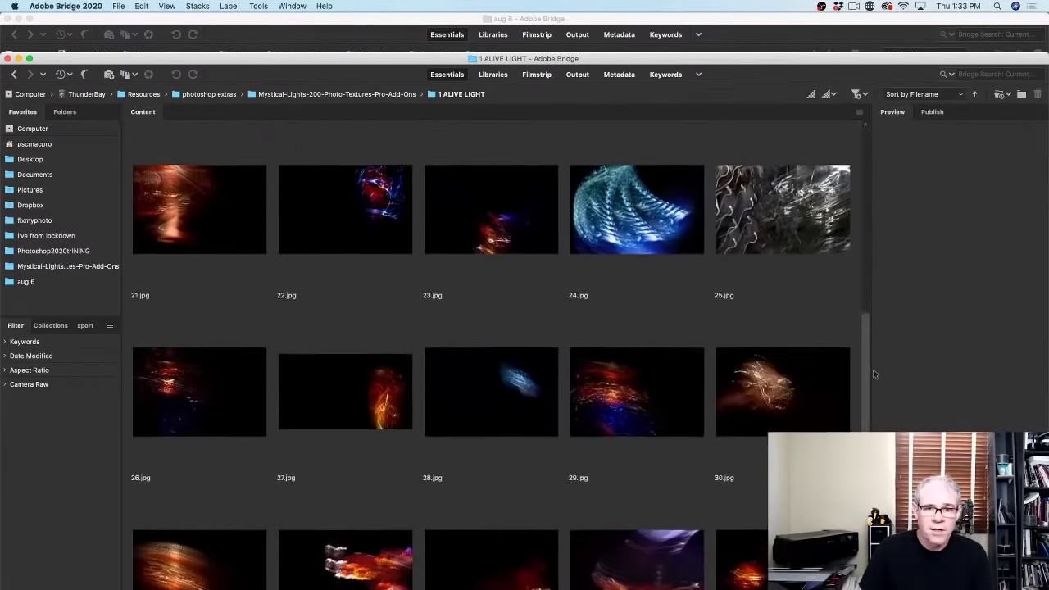
{"action": "scroll", "coordinate": [610, 124], "scroll_direction": "up", "scroll_amount": 12}
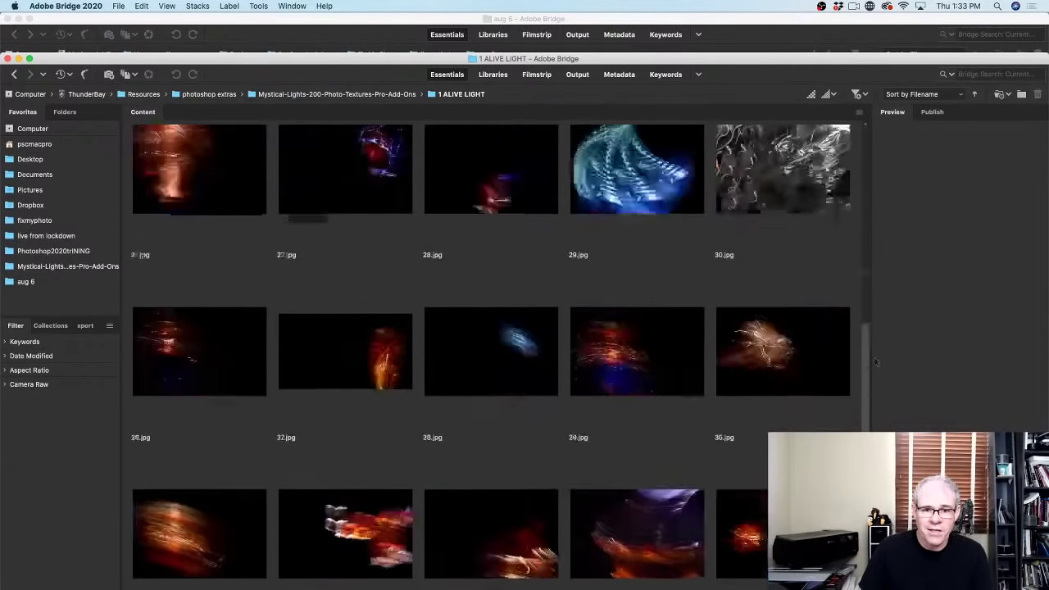
{"action": "left_click_drag", "start_coordinate": [218, 63], "coordinate": [209, 21]}
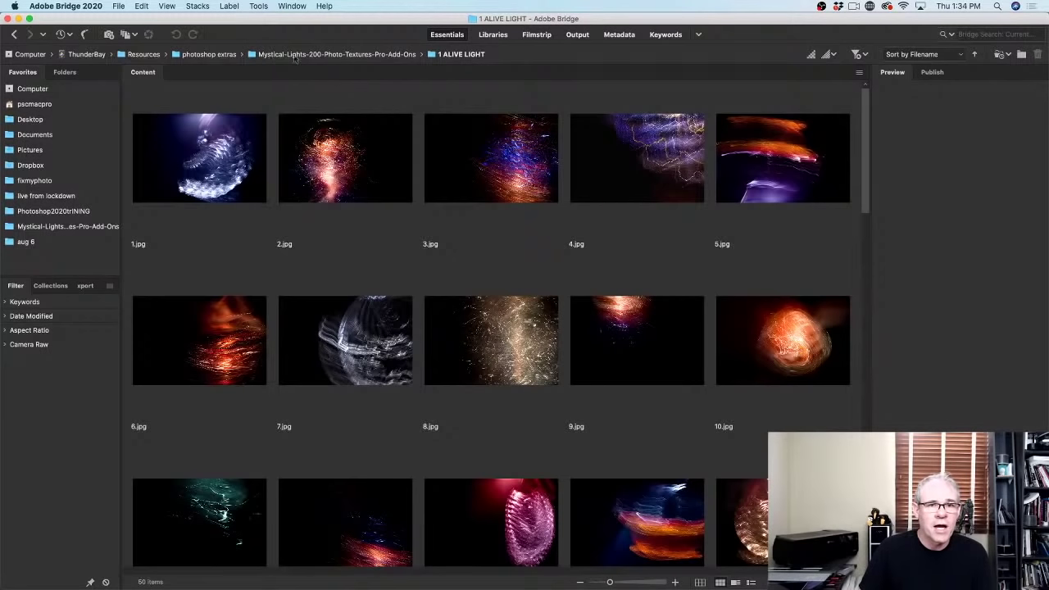
Look at the textures in the 2 ABSTRACT LIGHT folder and return to the parent Mystical-Lights folder
{"action": "left_click", "coordinate": [280, 55]}
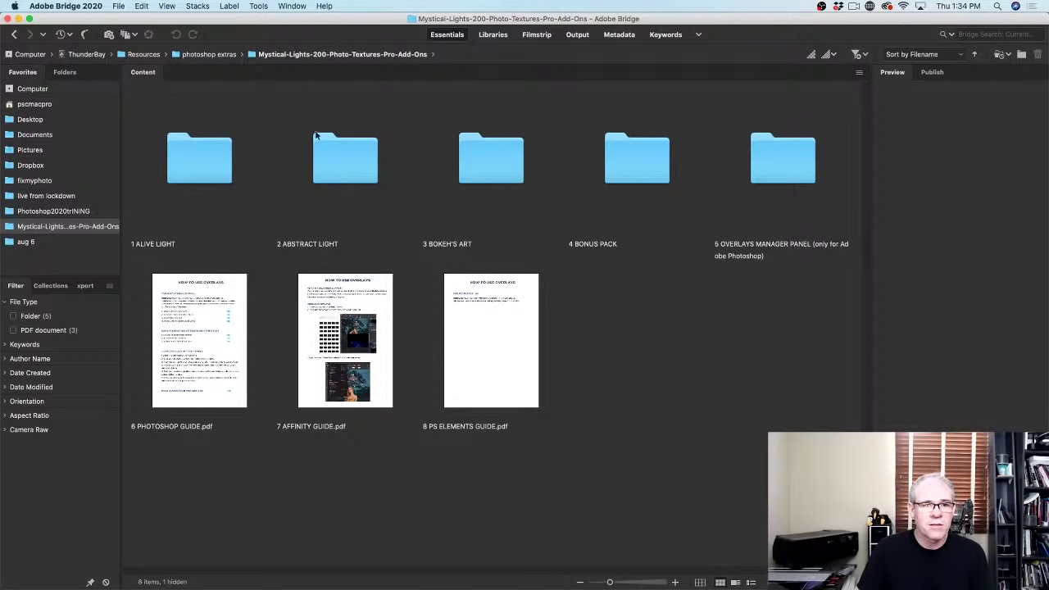
{"action": "double_click", "coordinate": [352, 168]}
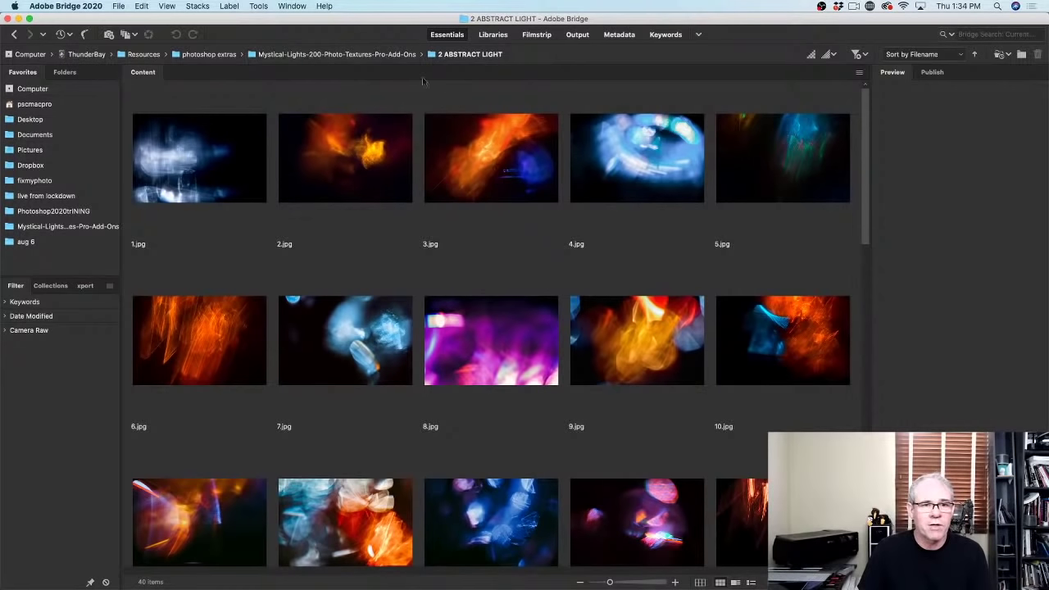
{"action": "left_click", "coordinate": [253, 55]}
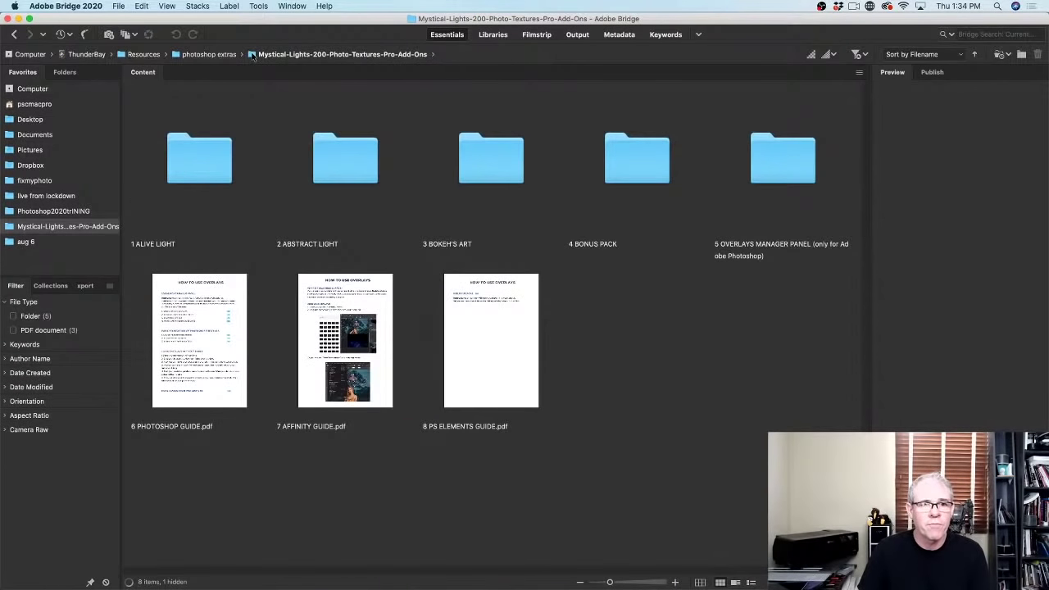
Show the items from all subfolders of the Mystical-Lights folder together and look through the texture images
{"action": "left_click", "coordinate": [432, 55]}
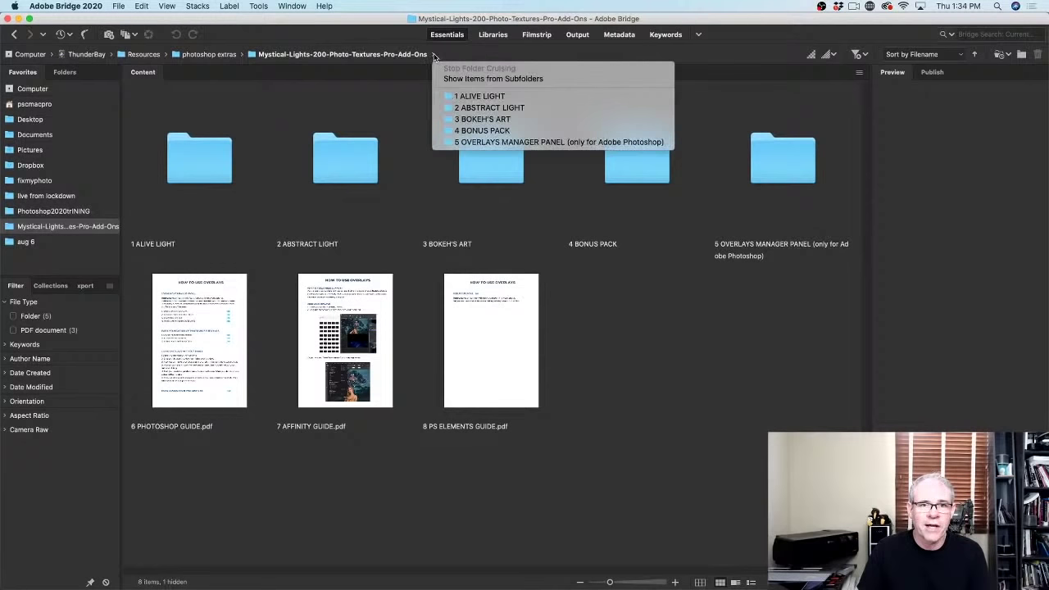
{"action": "left_click", "coordinate": [457, 78]}
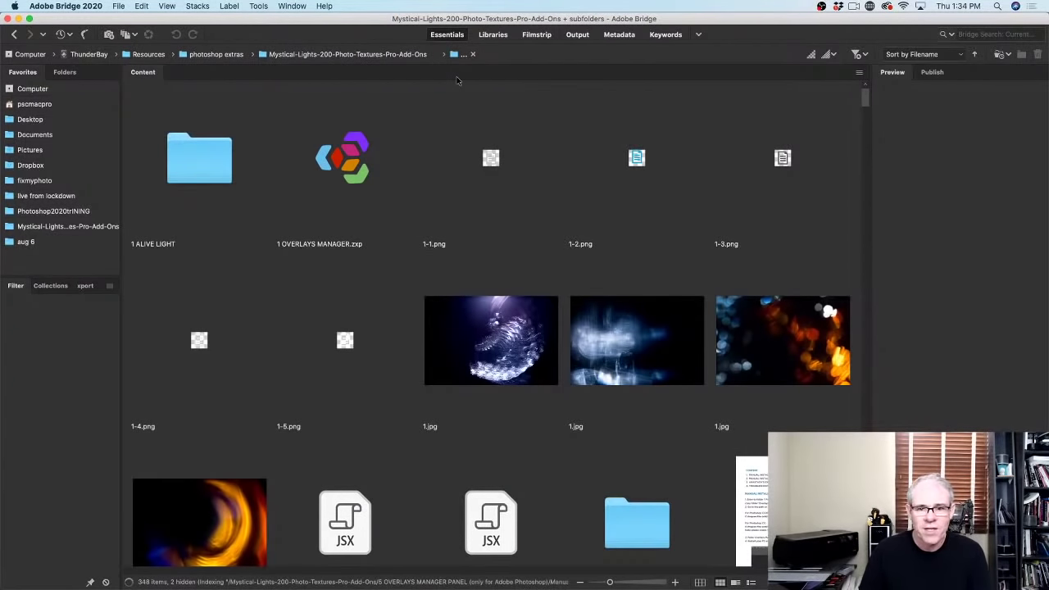
{"action": "scroll", "coordinate": [660, 325], "scroll_direction": "down", "scroll_amount": 5}
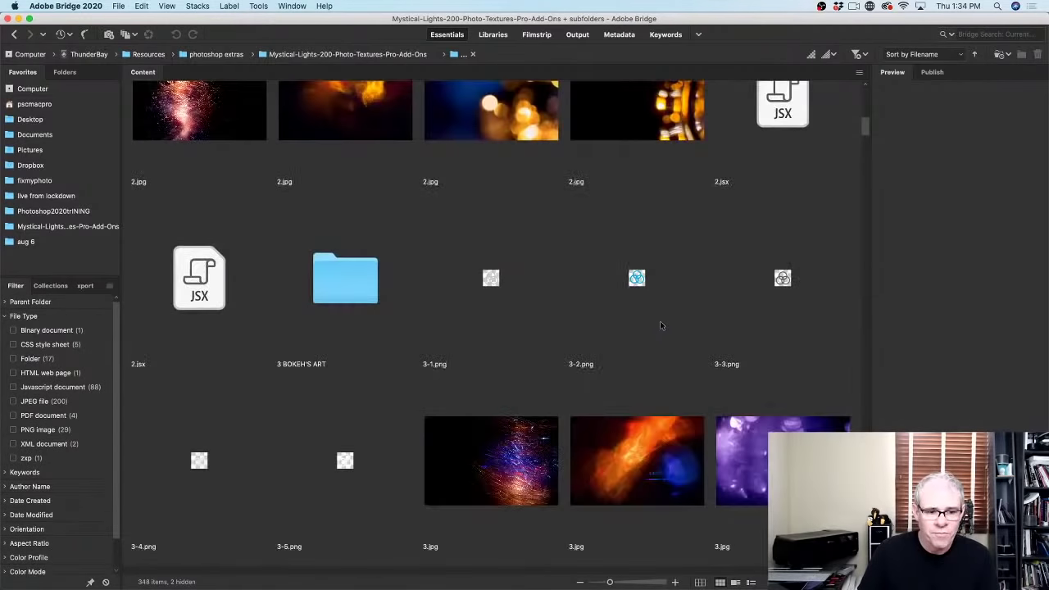
{"action": "scroll", "coordinate": [660, 325], "scroll_direction": "down", "scroll_amount": 15}
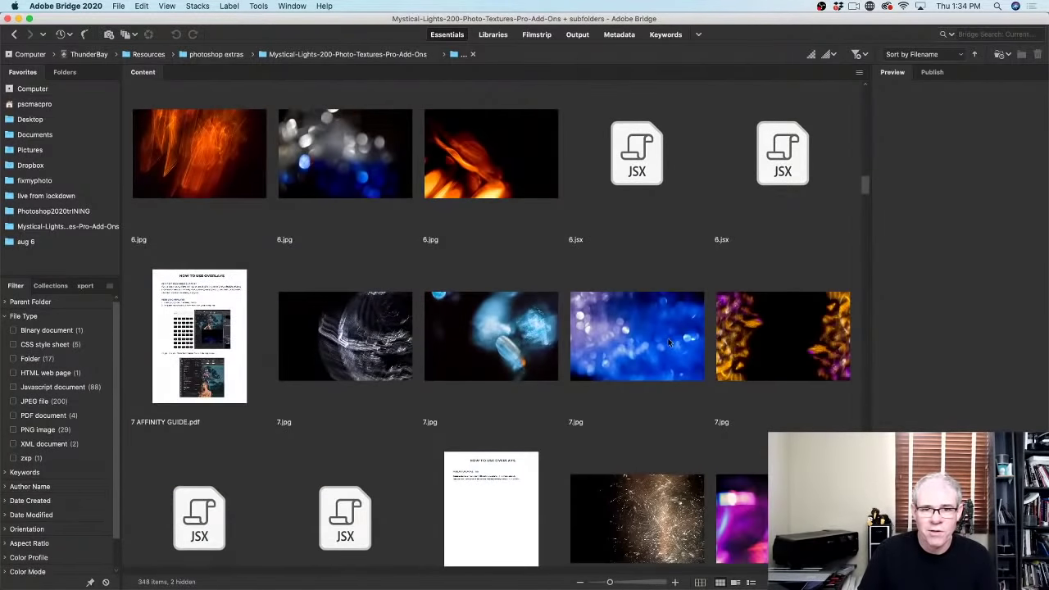
{"action": "scroll", "coordinate": [668, 342], "scroll_direction": "down", "scroll_amount": 20}
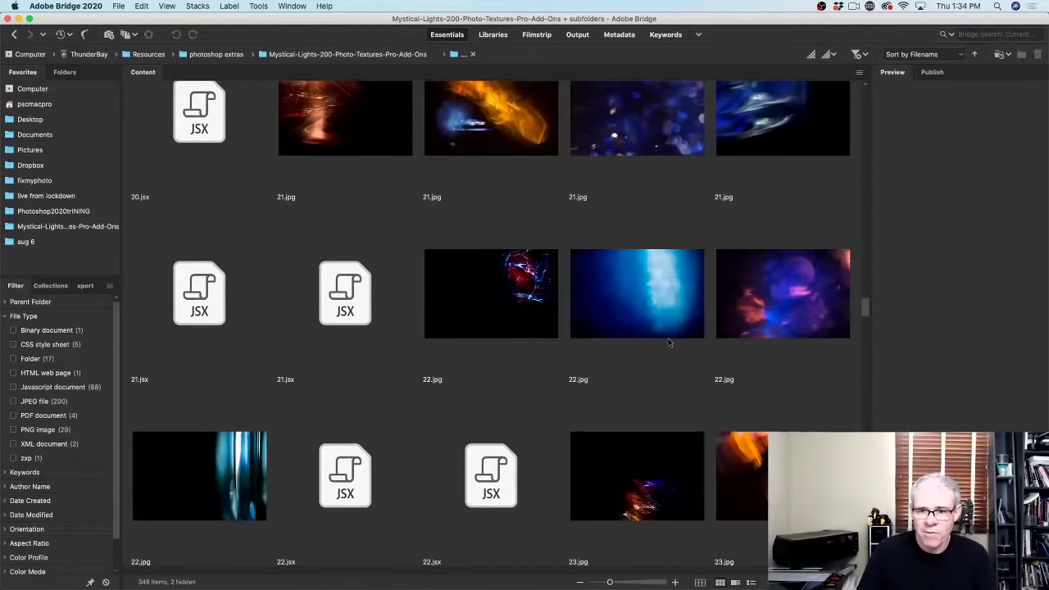
{"action": "scroll", "coordinate": [669, 342], "scroll_direction": "down", "scroll_amount": 20}
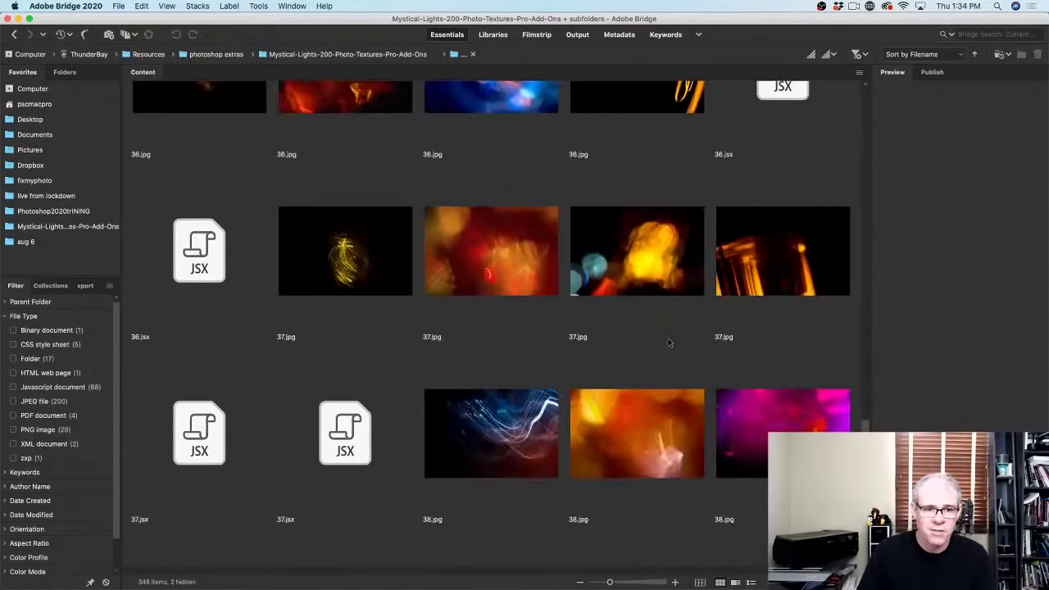
{"action": "scroll", "coordinate": [669, 342], "scroll_direction": "down", "scroll_amount": 20}
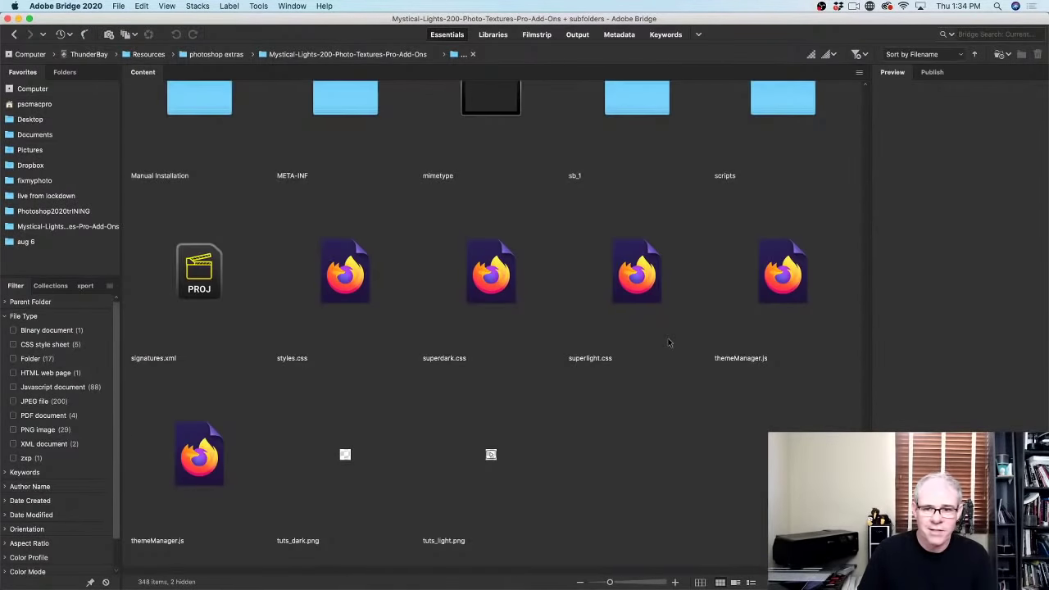
{"action": "scroll", "coordinate": [668, 342], "scroll_direction": "up", "scroll_amount": 20}
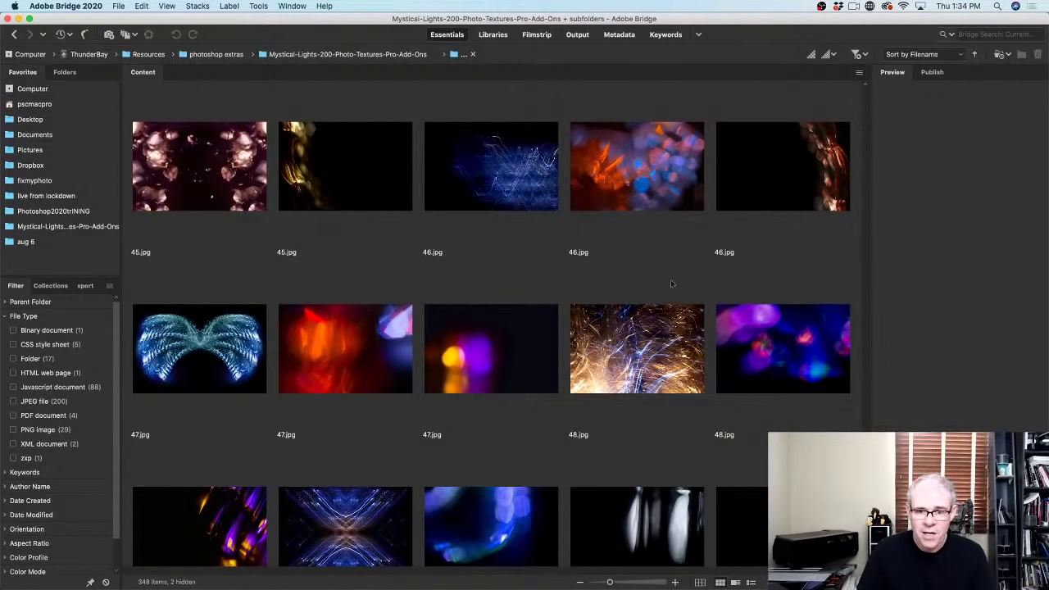
{"action": "scroll", "coordinate": [672, 283], "scroll_direction": "down", "scroll_amount": 5}
{"action": "scroll", "coordinate": [672, 284], "scroll_direction": "up", "scroll_amount": 5}
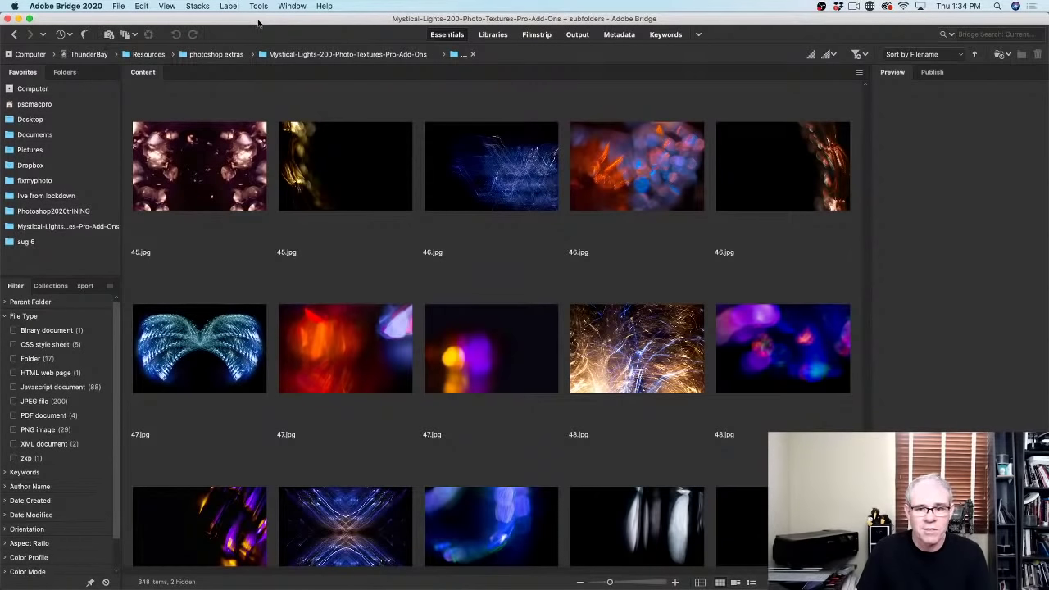
Minimize the aug 6 Bridge window, leaving the Mystical-Lights texture window open in front of the Photoshop document
{"action": "key", "text": "super+m"}
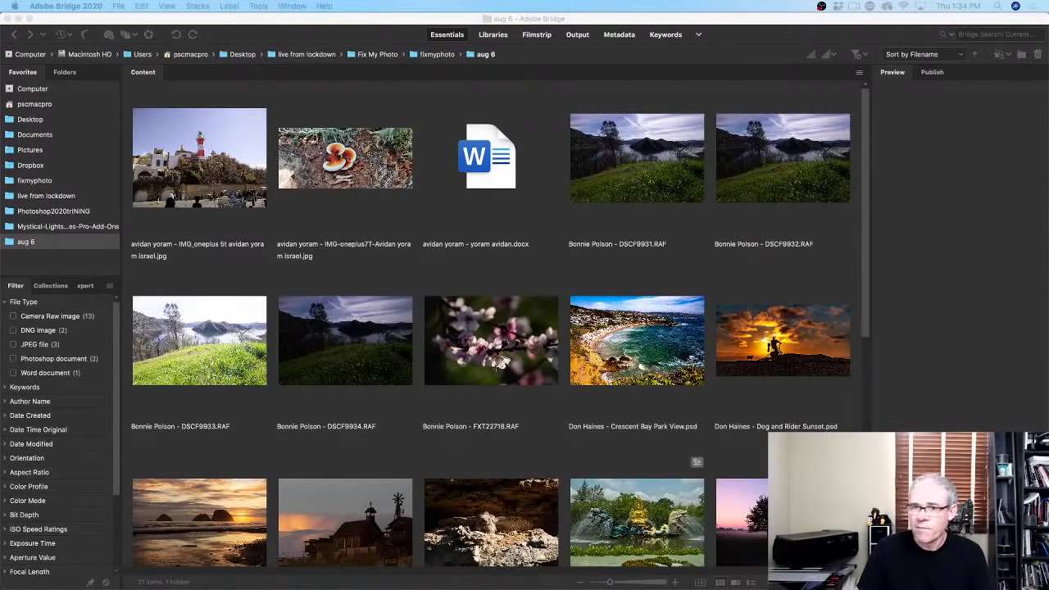
{"action": "left_click", "coordinate": [26, 18]}
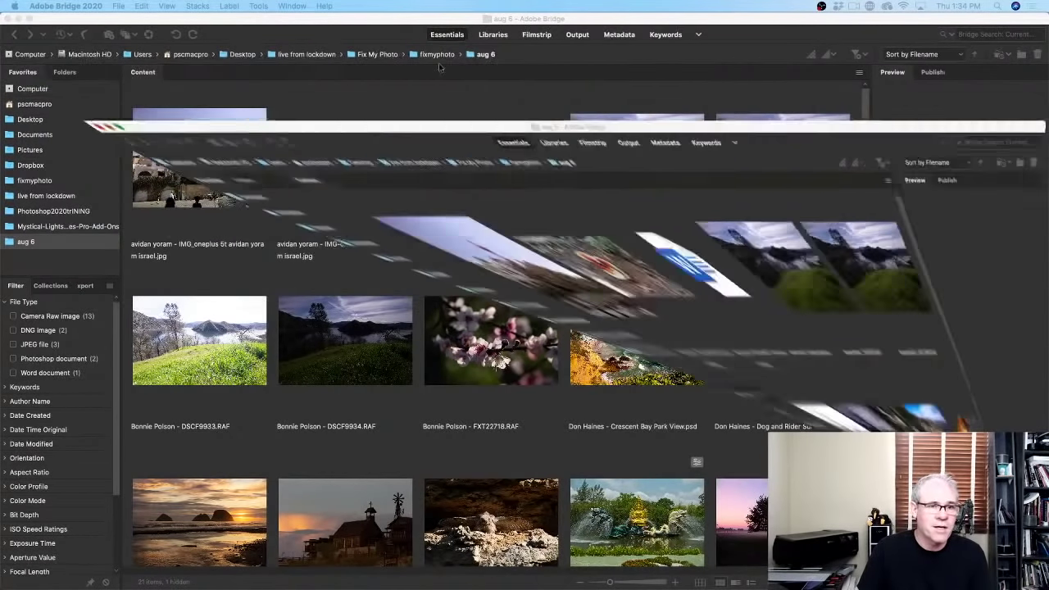
{"action": "left_click", "coordinate": [19, 18]}
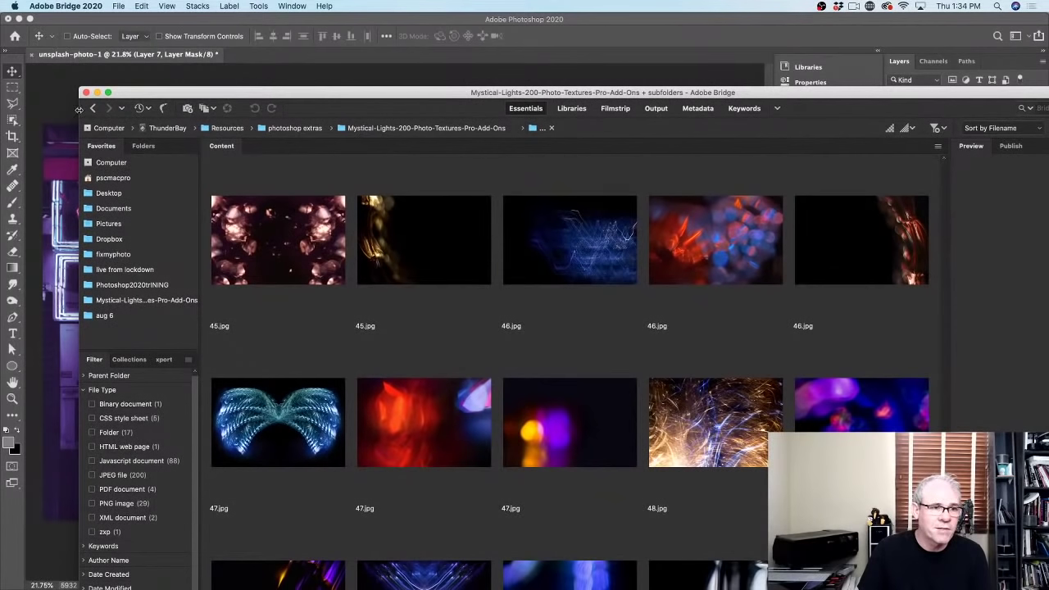
Narrow the Mystical-Lights window, place it beside the Photoshop composite, and widen its thumbnail area to show three images per row
{"action": "left_click_drag", "start_coordinate": [79, 109], "coordinate": [587, 109]}
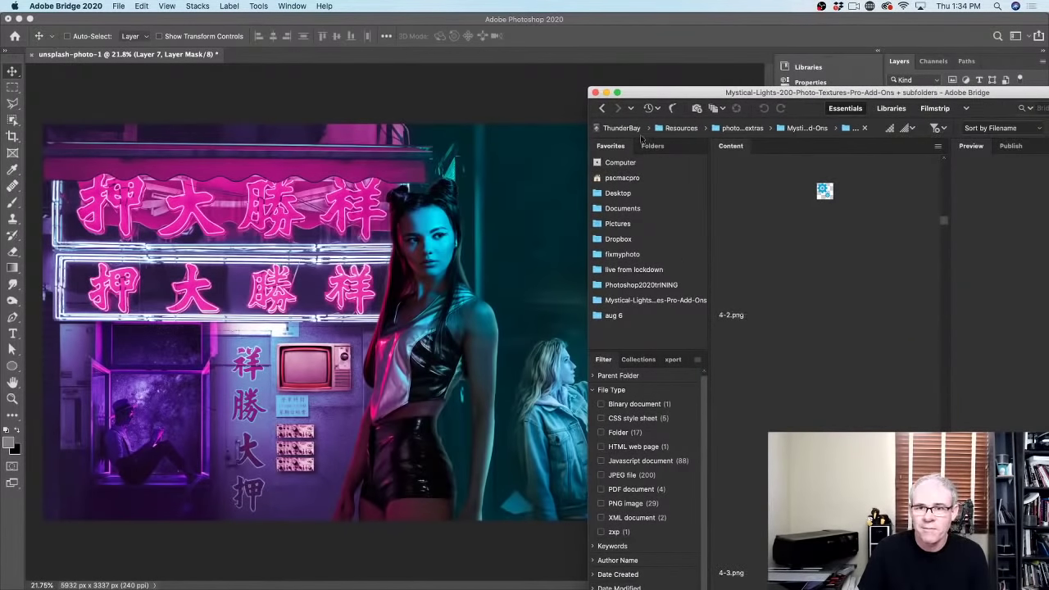
{"action": "double_click", "coordinate": [705, 93]}
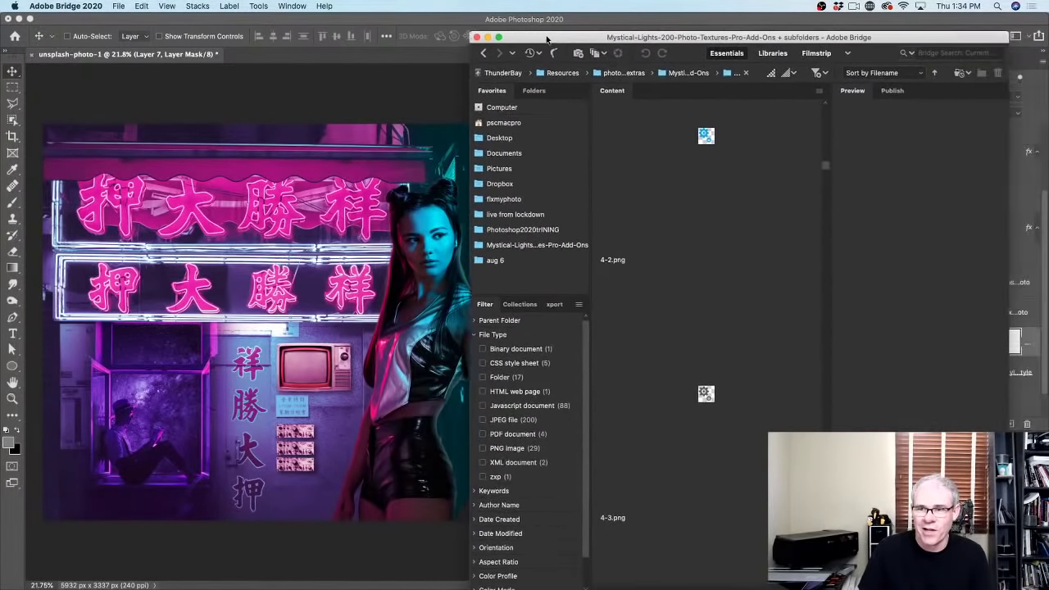
{"action": "left_click_drag", "start_coordinate": [819, 192], "coordinate": [995, 209]}
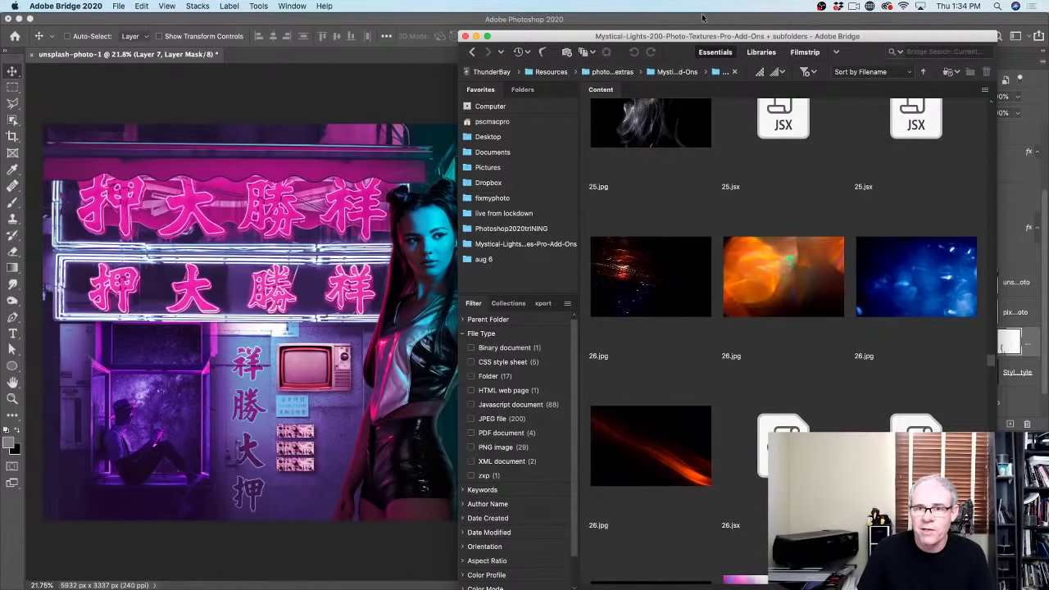
{"action": "left_click_drag", "start_coordinate": [684, 38], "coordinate": [699, 23]}
{"action": "scroll", "coordinate": [847, 298], "scroll_direction": "down", "scroll_amount": 5}
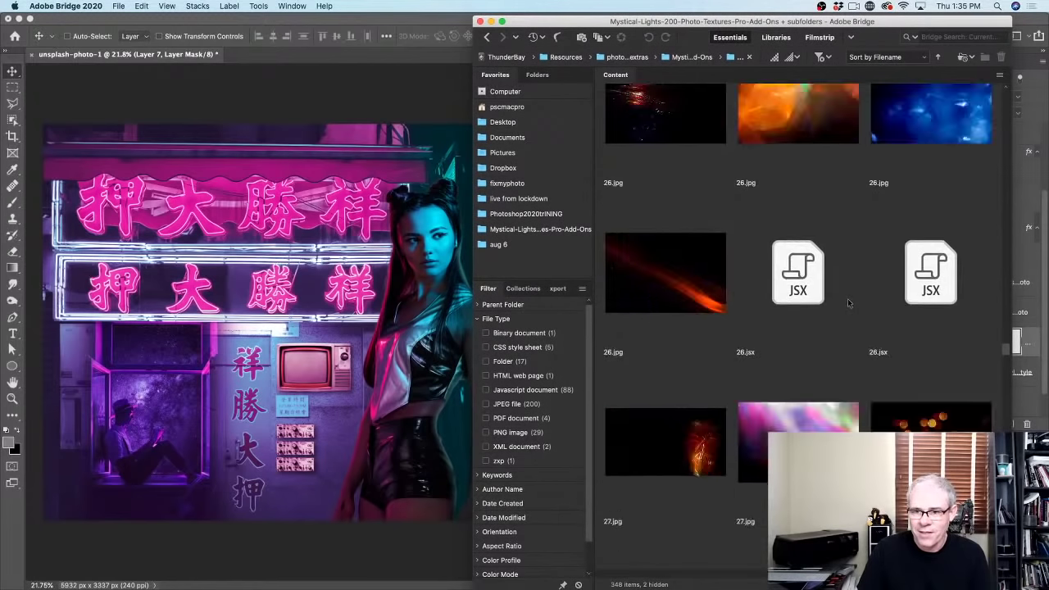
Look through the Mystical-Lights textures from 26.jpg to 48.jpg for an overlay that suits the composite
{"action": "scroll", "coordinate": [847, 299], "scroll_direction": "down", "scroll_amount": 4}
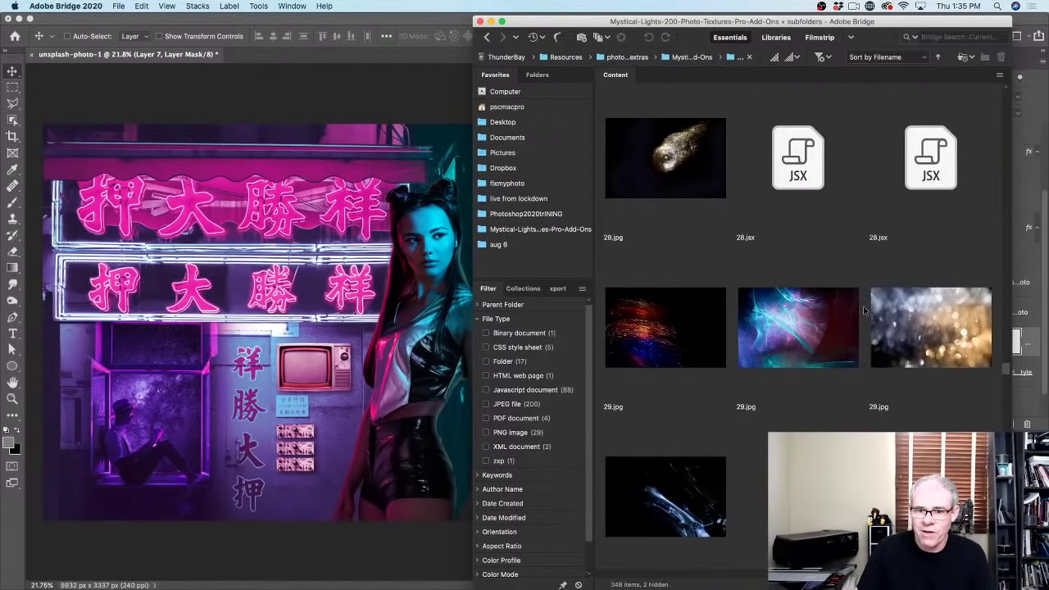
{"action": "scroll", "coordinate": [863, 309], "scroll_direction": "down", "scroll_amount": 10}
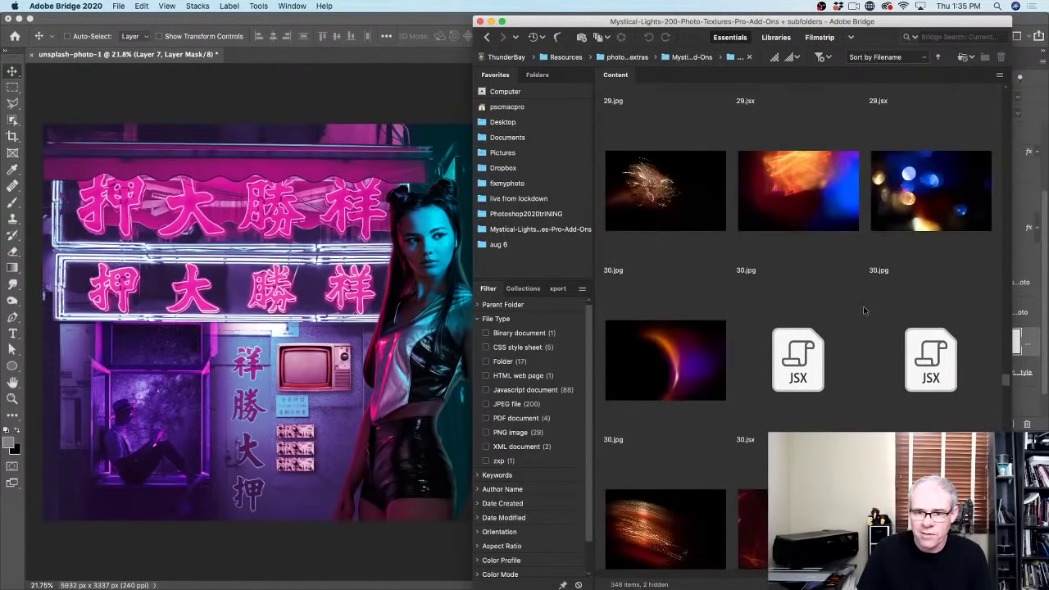
{"action": "scroll", "coordinate": [862, 309], "scroll_direction": "down", "scroll_amount": 5}
{"action": "scroll", "coordinate": [862, 311], "scroll_direction": "down", "scroll_amount": 5}
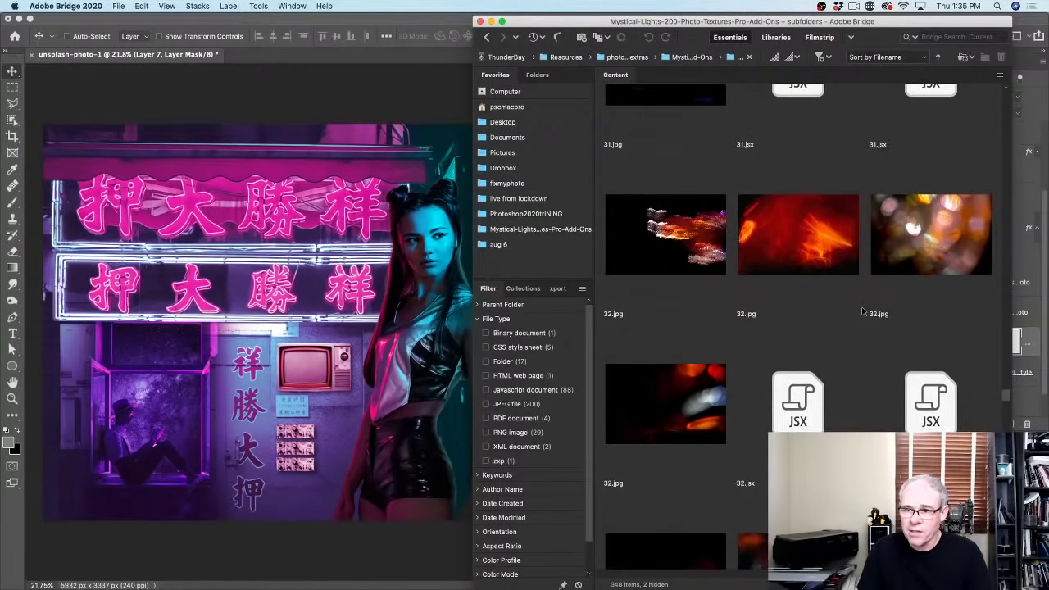
{"action": "scroll", "coordinate": [862, 310], "scroll_direction": "up", "scroll_amount": 5}
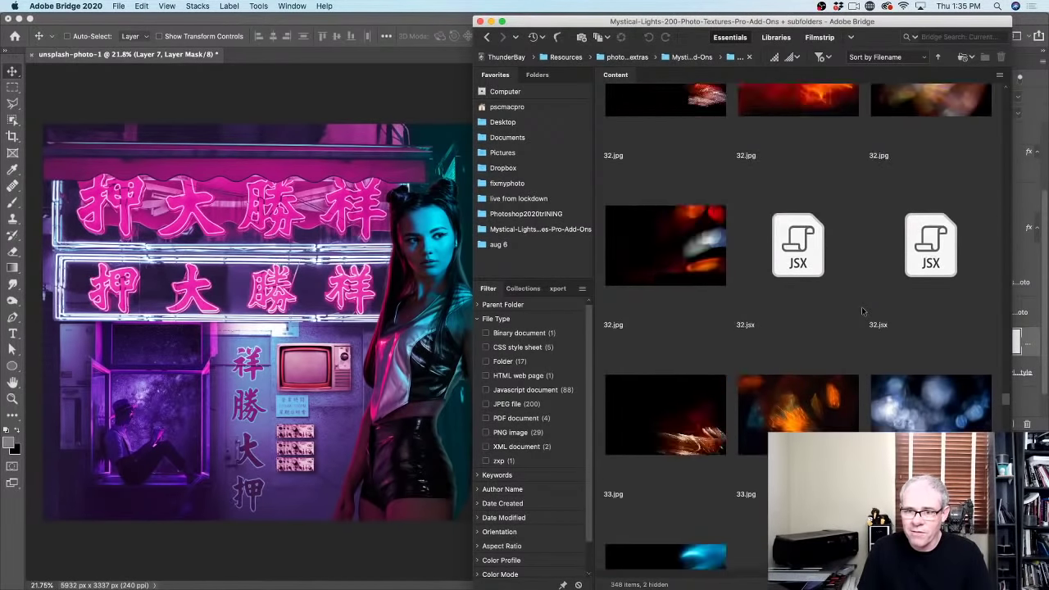
{"action": "scroll", "coordinate": [861, 310], "scroll_direction": "down", "scroll_amount": 10}
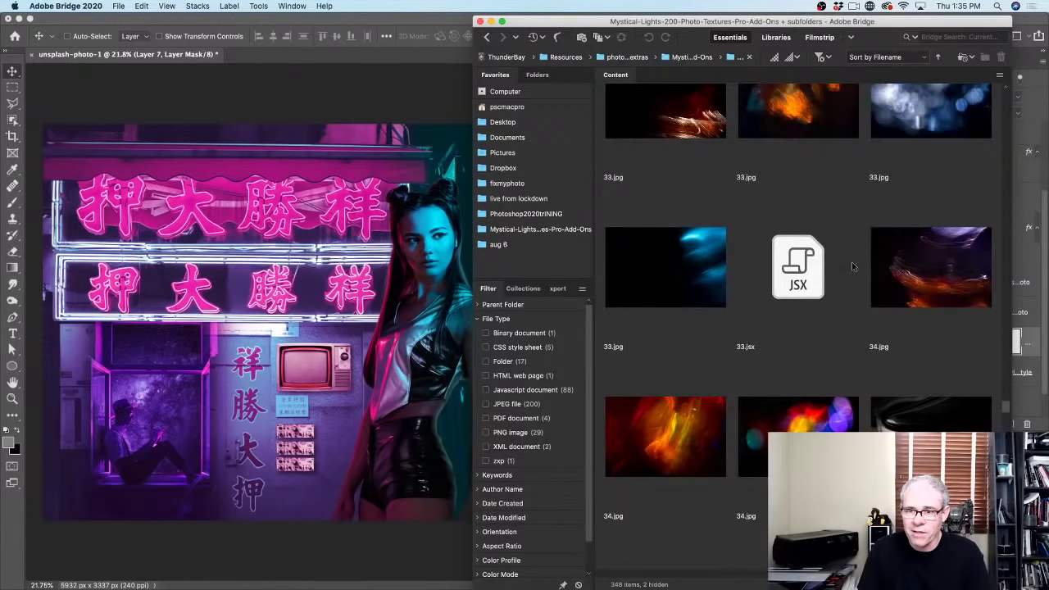
{"action": "scroll", "coordinate": [879, 290], "scroll_direction": "down", "scroll_amount": 5}
{"action": "scroll", "coordinate": [878, 291], "scroll_direction": "down", "scroll_amount": 8}
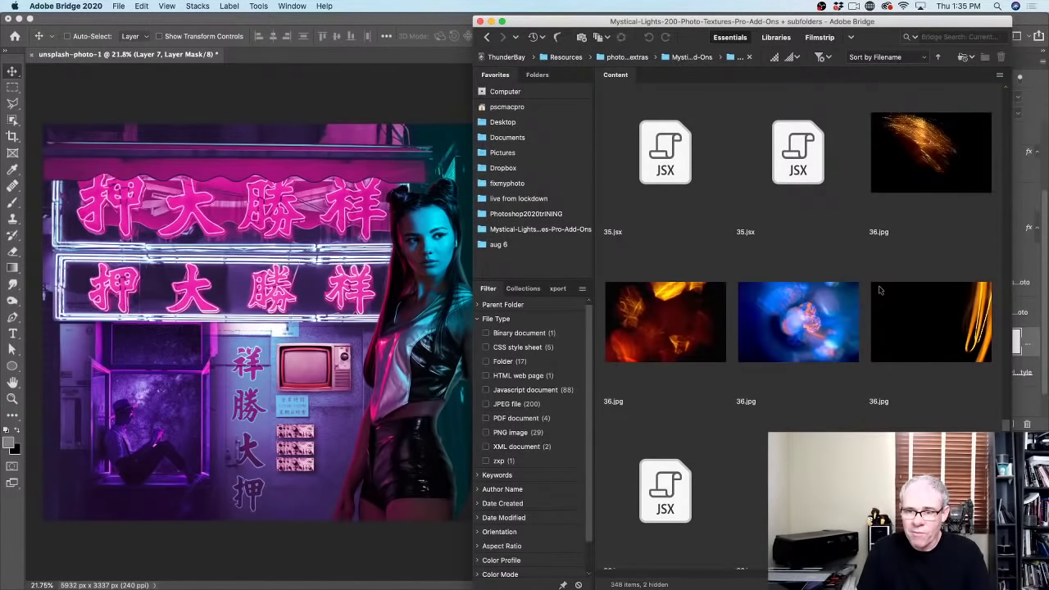
{"action": "scroll", "coordinate": [879, 288], "scroll_direction": "down", "scroll_amount": 5}
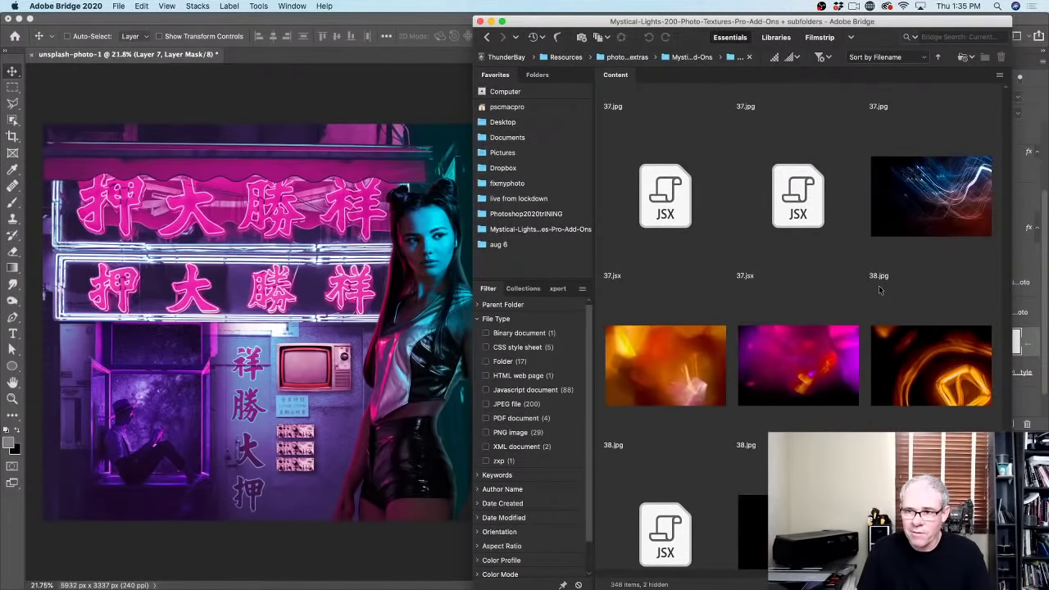
{"action": "scroll", "coordinate": [879, 288], "scroll_direction": "down", "scroll_amount": 3}
{"action": "scroll", "coordinate": [879, 289], "scroll_direction": "down", "scroll_amount": 3}
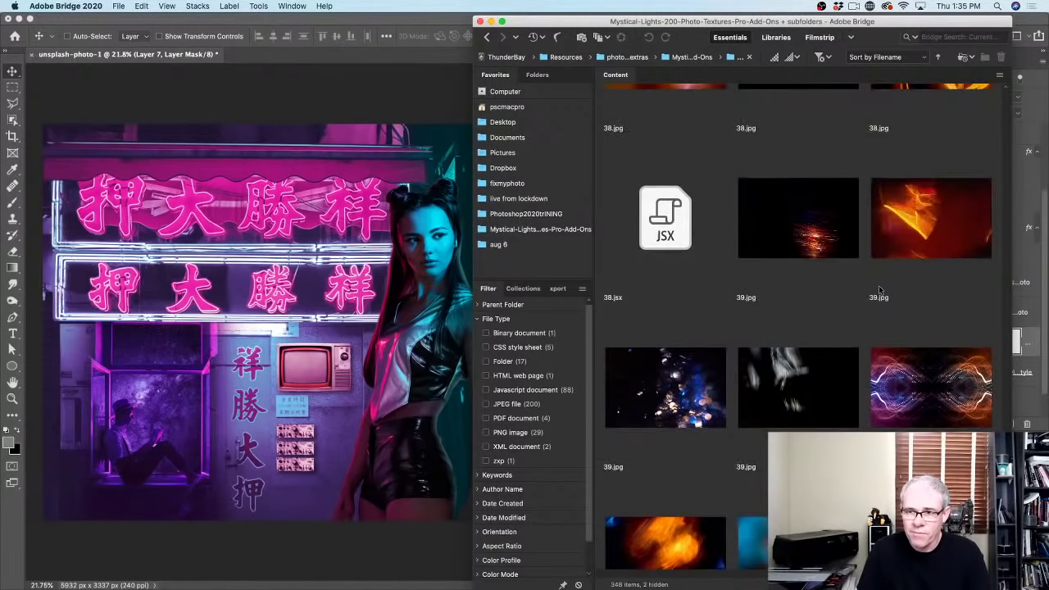
{"action": "scroll", "coordinate": [880, 289], "scroll_direction": "up", "scroll_amount": 3}
{"action": "scroll", "coordinate": [881, 290], "scroll_direction": "down", "scroll_amount": 3}
{"action": "scroll", "coordinate": [880, 291], "scroll_direction": "down", "scroll_amount": 10}
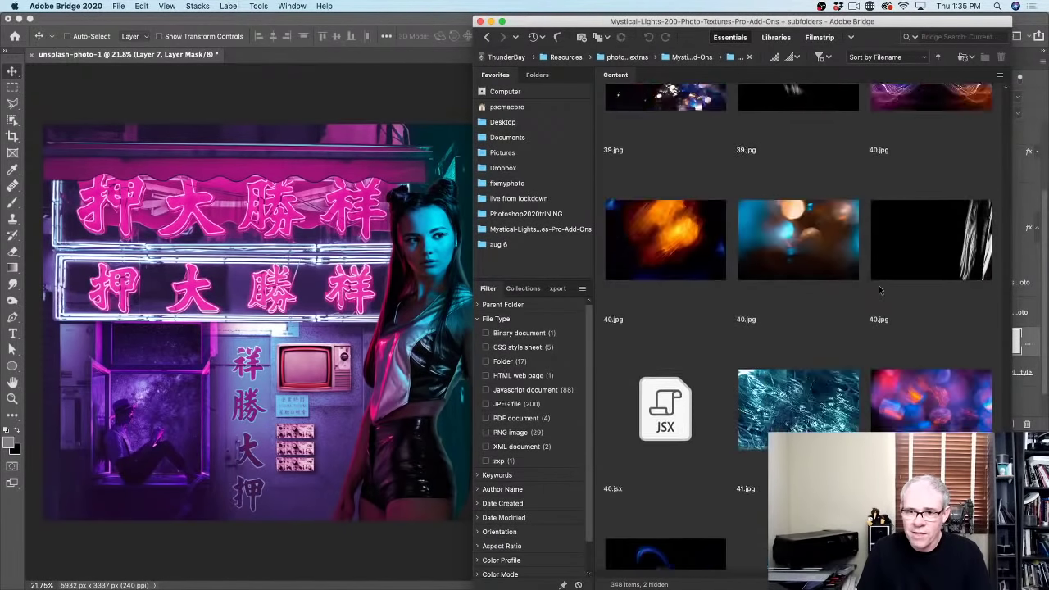
{"action": "scroll", "coordinate": [879, 289], "scroll_direction": "down", "scroll_amount": 3}
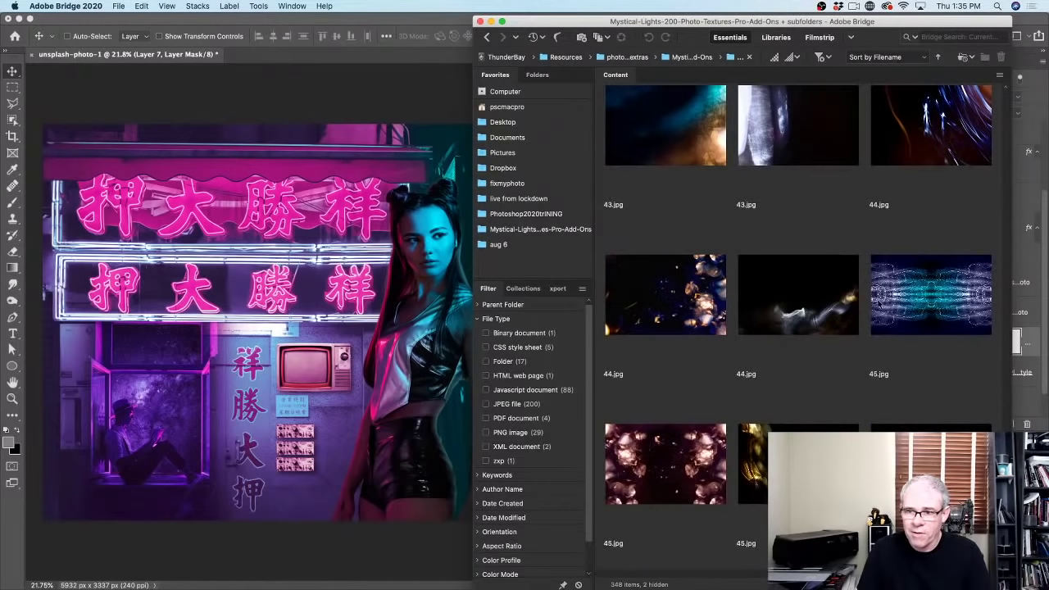
{"action": "scroll", "coordinate": [879, 291], "scroll_direction": "down", "scroll_amount": 8}
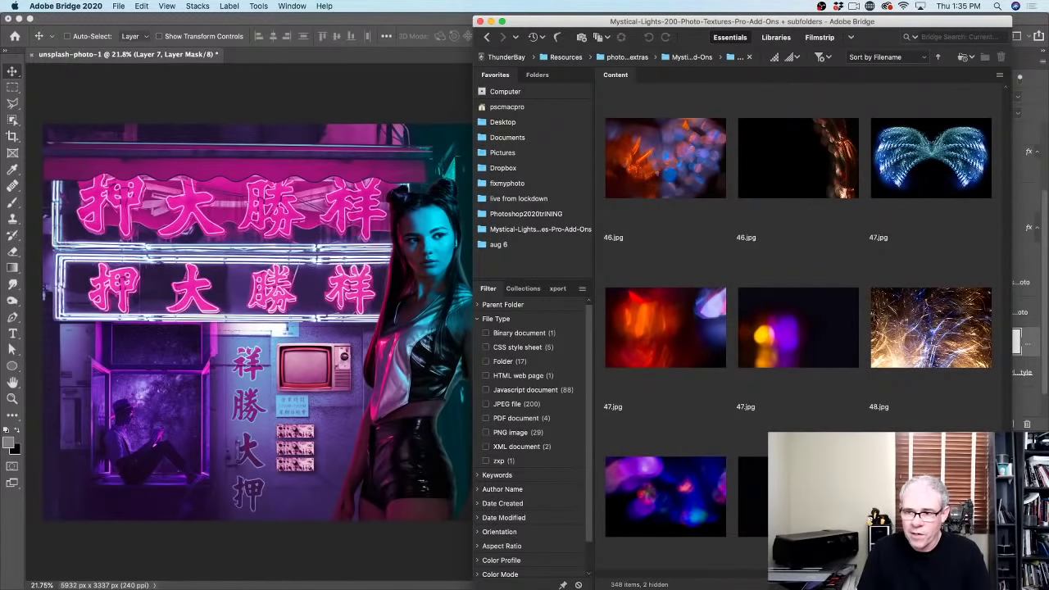
Place the gold and blue light-streak texture 48.jpg in the Photoshop composite as the top layer, scaled to cover the whole canvas
{"action": "left_click_drag", "start_coordinate": [926, 335], "coordinate": [461, 315]}
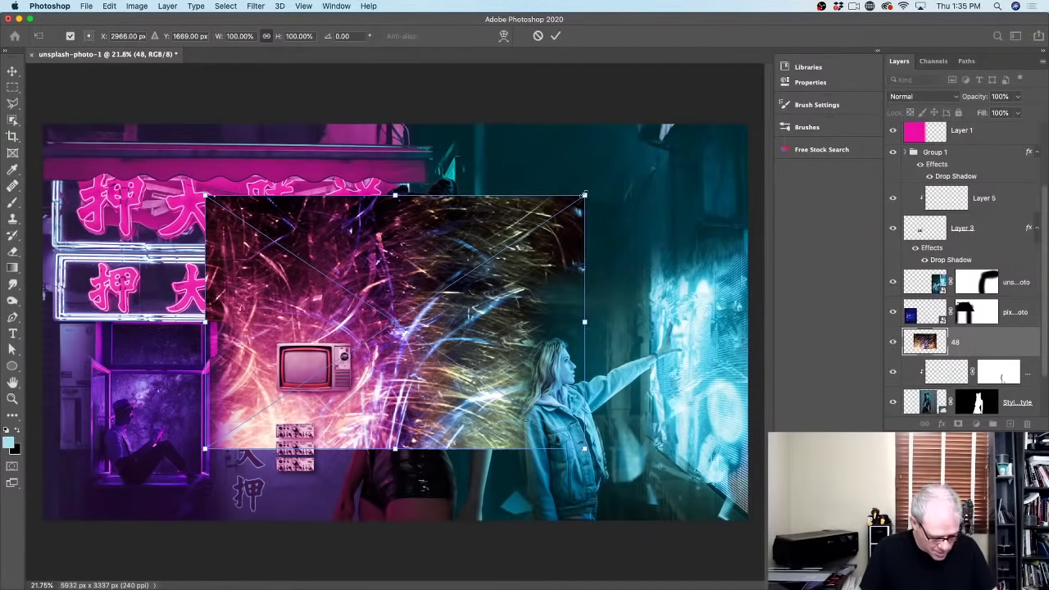
{"action": "left_click_drag", "start_coordinate": [583, 195], "coordinate": [772, 75]}
{"action": "key", "text": "Return"}
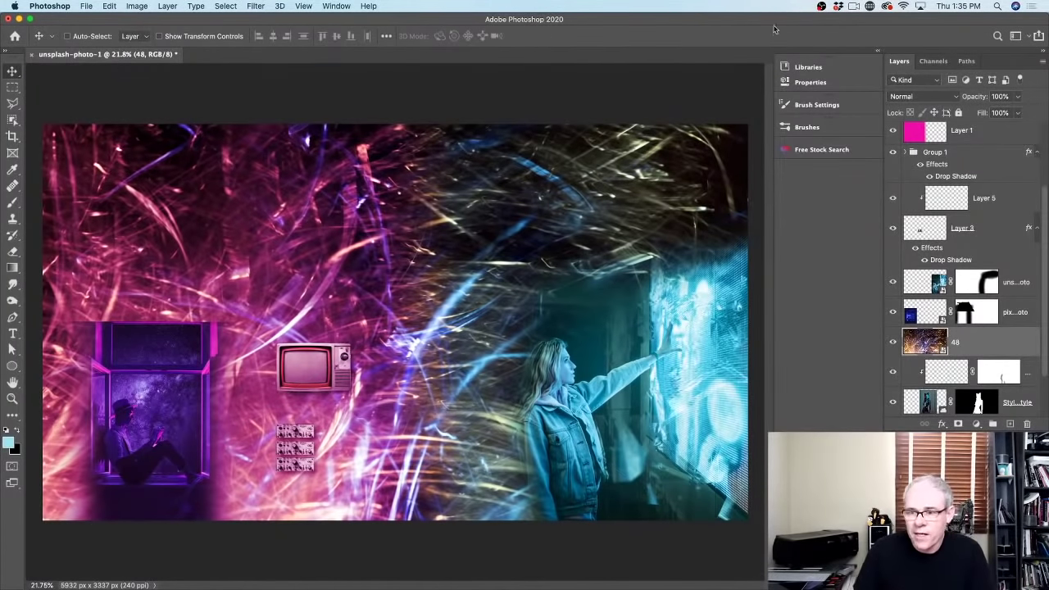
{"action": "left_click_drag", "start_coordinate": [971, 344], "coordinate": [946, 127]}
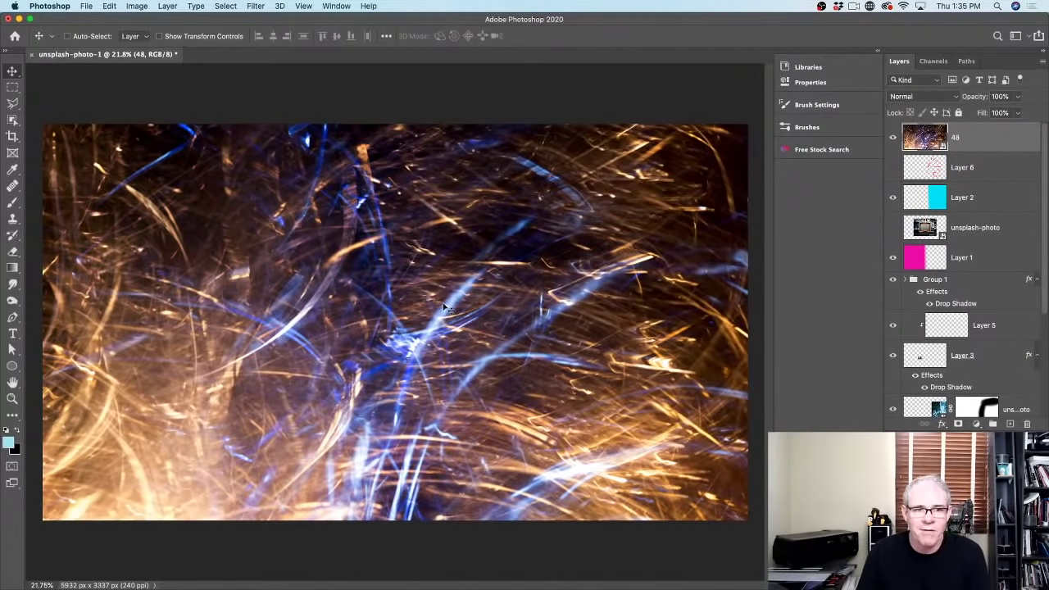
Set the light-streak texture layer's blend mode to Screen and its opacity to 28%
{"action": "left_click", "coordinate": [906, 96]}
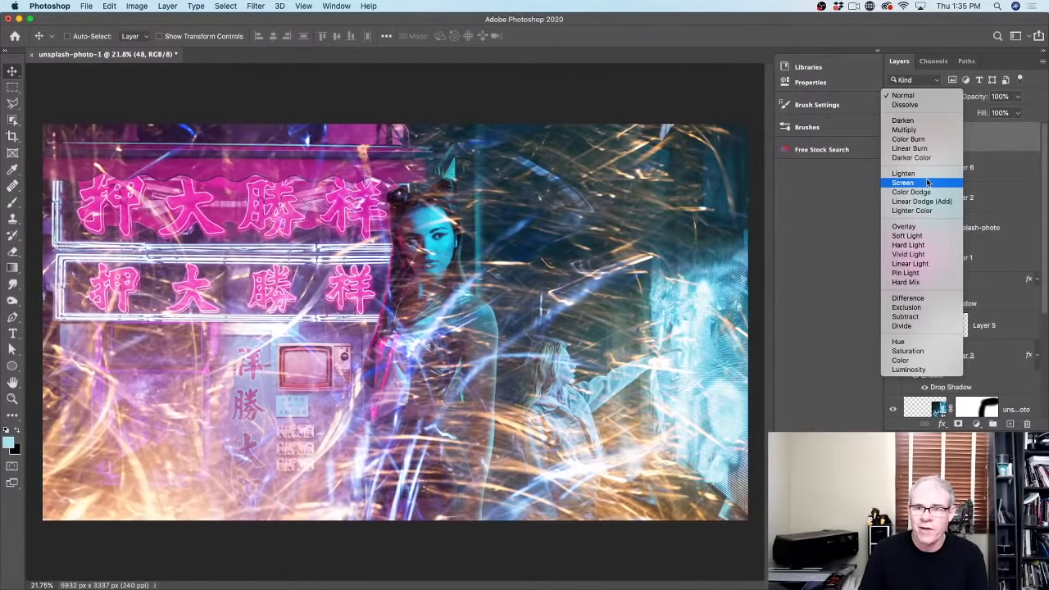
{"action": "left_click", "coordinate": [927, 182]}
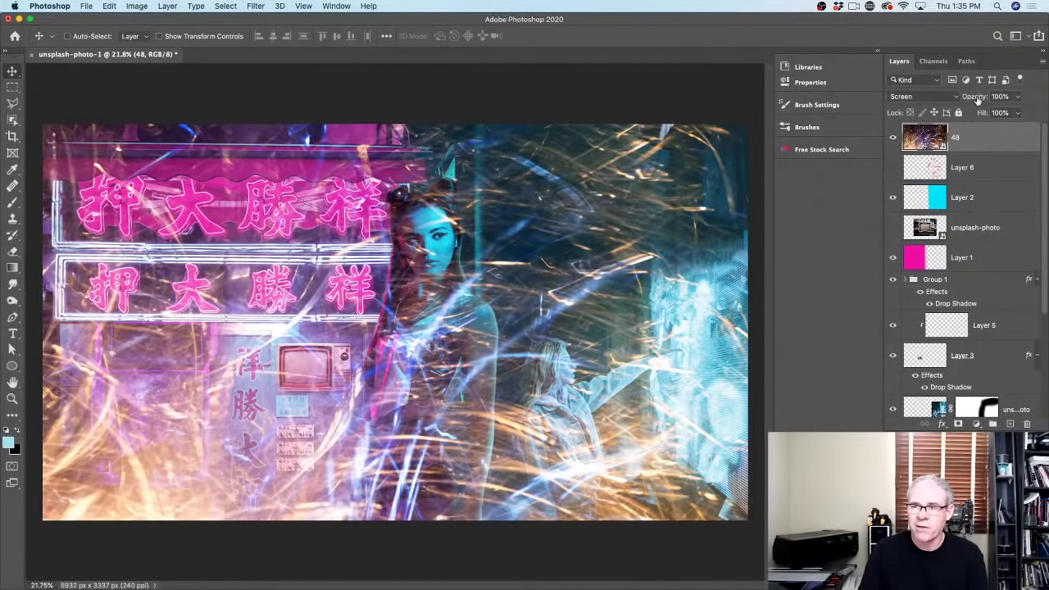
{"action": "key", "text": "4"}
{"action": "key", "text": "8"}
{"action": "key", "text": "3"}
{"action": "key", "text": "8"}
{"action": "key", "text": "2"}
{"action": "key", "text": "8"}
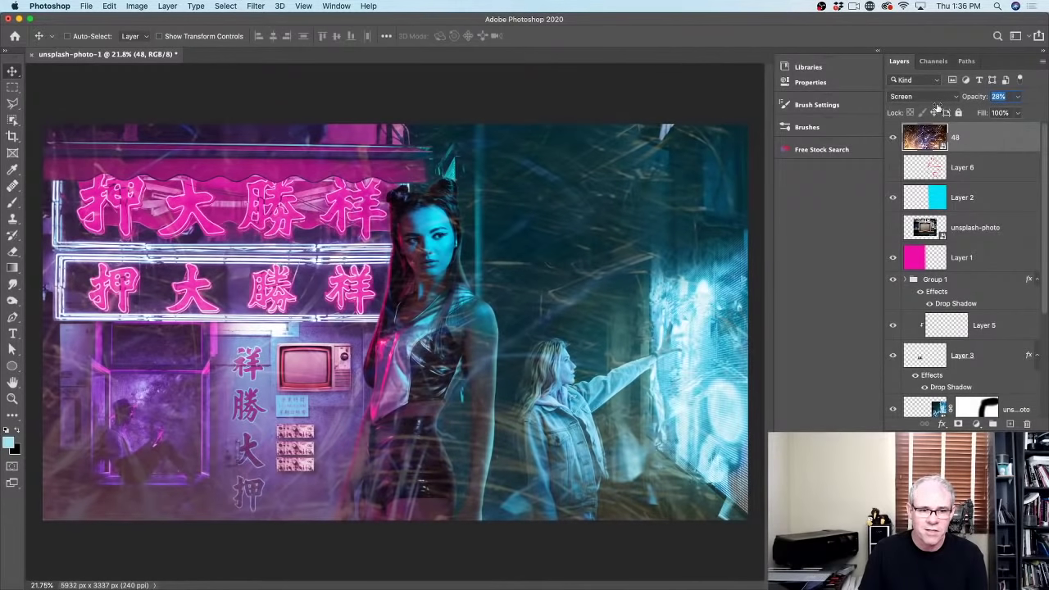
{"action": "key", "text": "Return"}
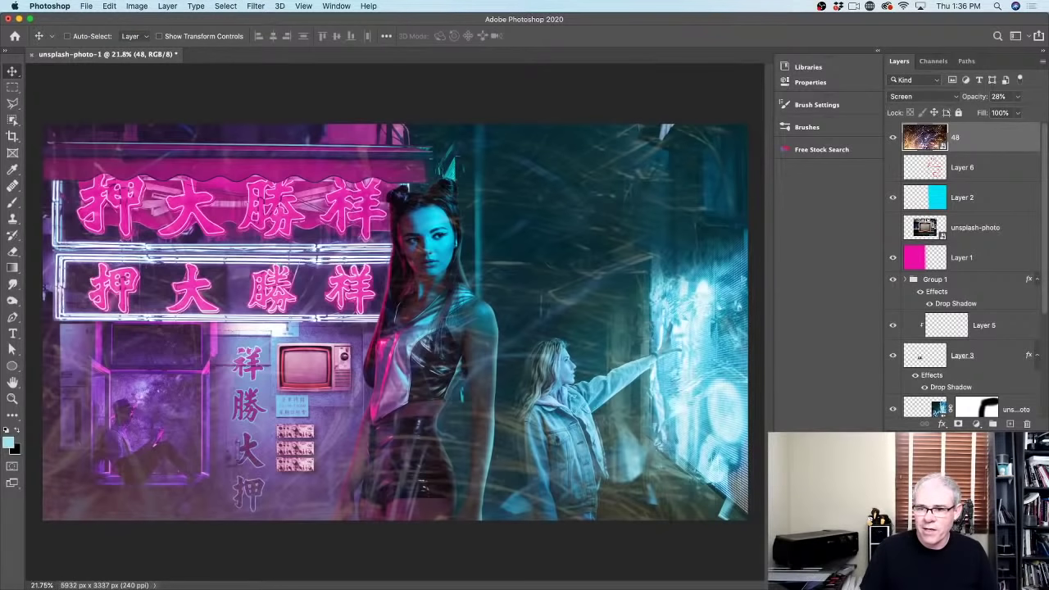
Add a layer mask to the texture layer and paint grey over the foreground woman's face and body with a 500 px brush
{"action": "left_click", "coordinate": [960, 423]}
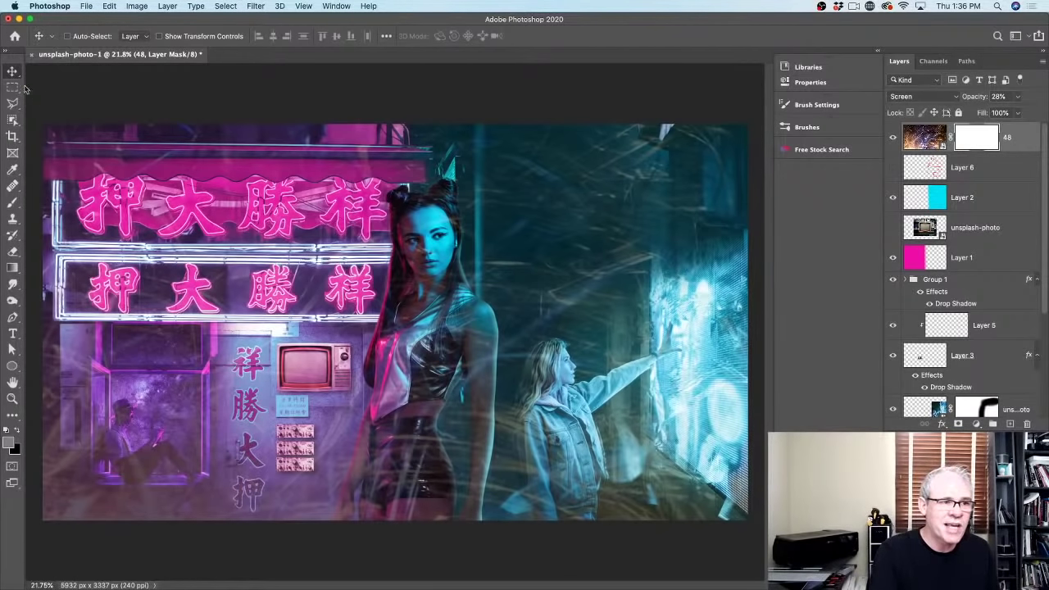
{"action": "left_click_drag", "start_coordinate": [13, 202], "coordinate": [48, 206]}
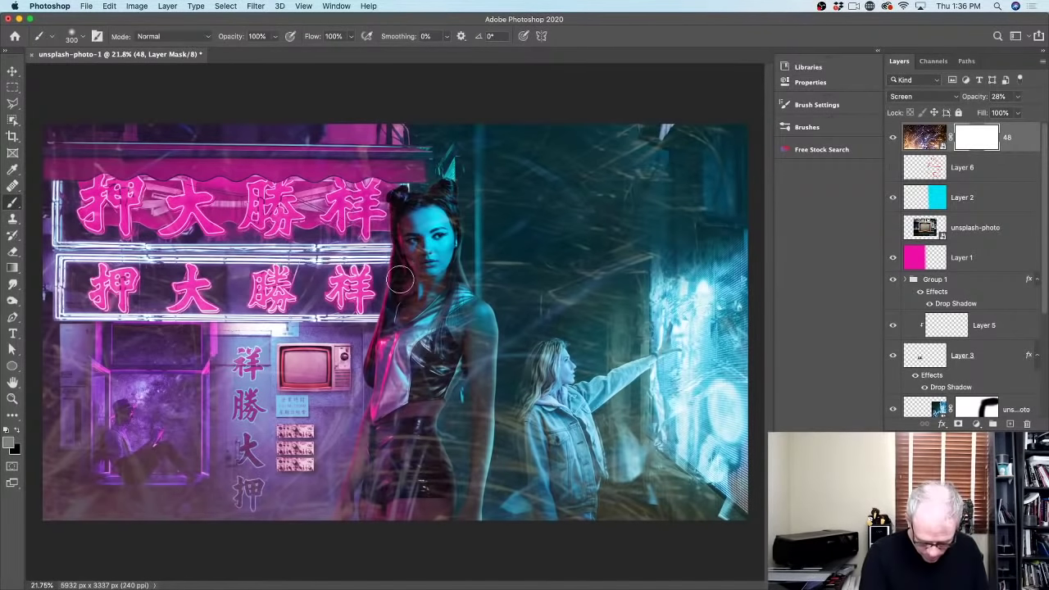
{"action": "key", "text": "bracketright"}
{"action": "key", "text": "bracketright"}
{"action": "mouse_move", "coordinate": [405, 279]}
{"action": "left_mouse_down"}
{"action": "mouse_move", "coordinate": [436, 225]}
{"action": "mouse_move", "coordinate": [440, 257]}
{"action": "left_mouse_up"}
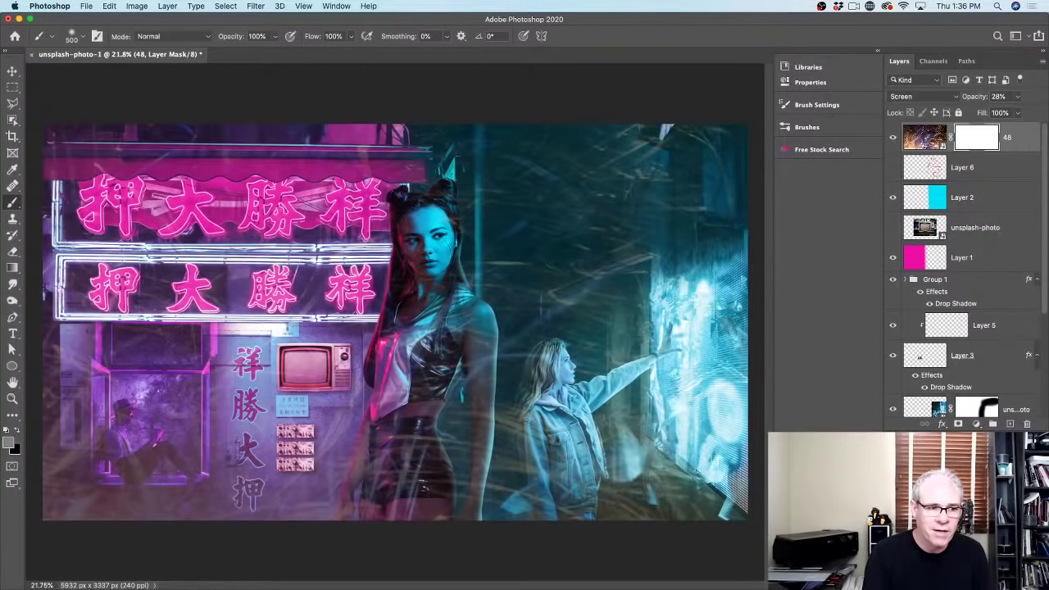
{"action": "mouse_move", "coordinate": [399, 262]}
{"action": "left_mouse_down"}
{"action": "mouse_move", "coordinate": [392, 367]}
{"action": "mouse_move", "coordinate": [441, 287]}
{"action": "mouse_move", "coordinate": [426, 218]}
{"action": "mouse_move", "coordinate": [426, 258]}
{"action": "mouse_move", "coordinate": [435, 212]}
{"action": "mouse_move", "coordinate": [404, 380]}
{"action": "mouse_move", "coordinate": [458, 313]}
{"action": "mouse_move", "coordinate": [453, 346]}
{"action": "mouse_move", "coordinate": [469, 320]}
{"action": "mouse_move", "coordinate": [391, 410]}
{"action": "mouse_move", "coordinate": [401, 481]}
{"action": "mouse_move", "coordinate": [388, 499]}
{"action": "mouse_move", "coordinate": [388, 445]}
{"action": "mouse_move", "coordinate": [398, 503]}
{"action": "mouse_move", "coordinate": [422, 465]}
{"action": "mouse_move", "coordinate": [417, 452]}
{"action": "mouse_move", "coordinate": [435, 499]}
{"action": "mouse_move", "coordinate": [413, 427]}
{"action": "mouse_move", "coordinate": [404, 452]}
{"action": "mouse_move", "coordinate": [368, 479]}
{"action": "mouse_move", "coordinate": [385, 430]}
{"action": "mouse_move", "coordinate": [372, 489]}
{"action": "mouse_move", "coordinate": [411, 423]}
{"action": "mouse_move", "coordinate": [484, 477]}
{"action": "mouse_move", "coordinate": [414, 475]}
{"action": "mouse_move", "coordinate": [406, 434]}
{"action": "mouse_move", "coordinate": [414, 489]}
{"action": "left_mouse_up"}
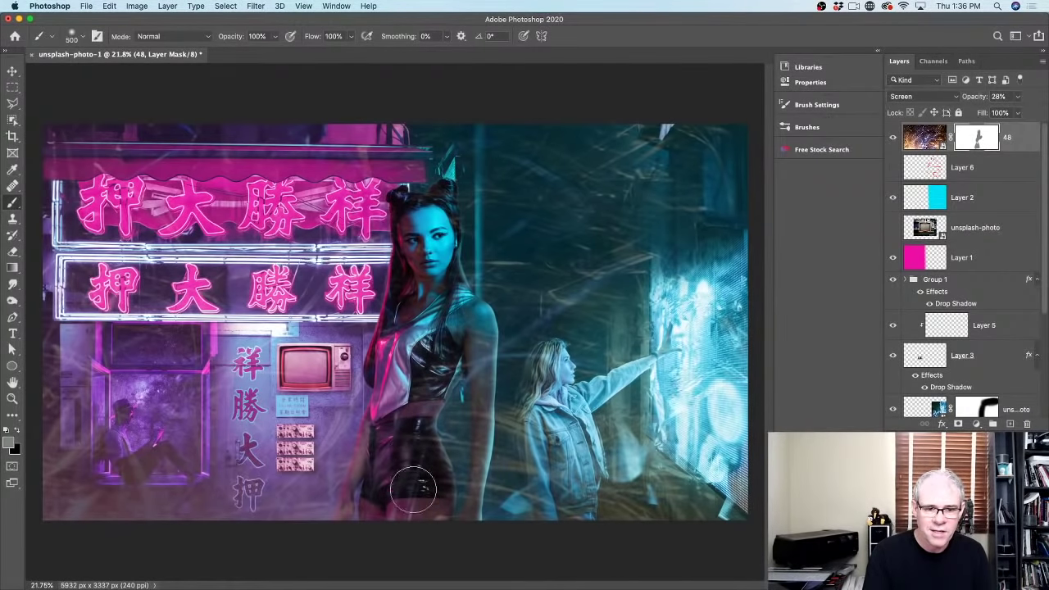
{"action": "key", "text": "bracketleft"}
{"action": "key", "text": "bracketleft"}
{"action": "key", "text": "bracketleft"}
{"action": "key", "text": "bracketleft"}
{"action": "key", "text": "bracketleft"}
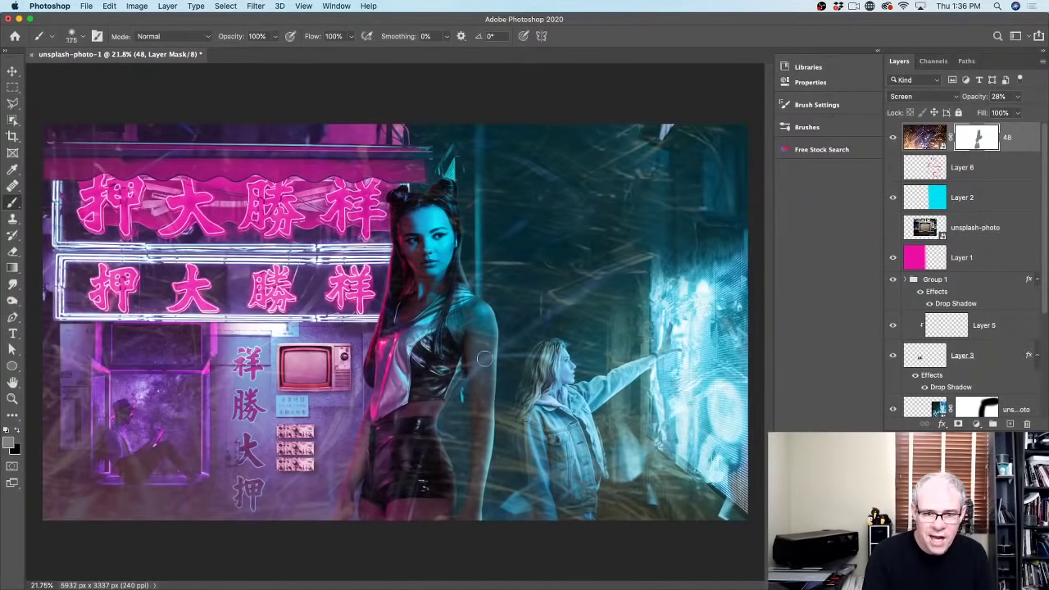
{"action": "key", "text": "bracketleft"}
{"action": "key", "text": "bracketleft"}
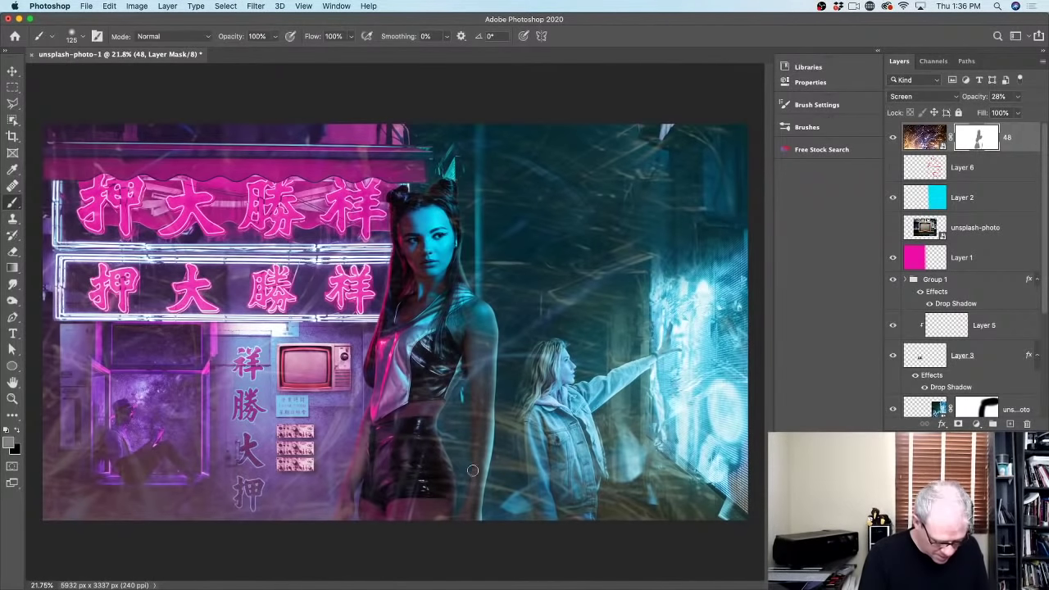
{"action": "key", "text": "bracketleft"}
{"action": "key", "text": "bracketleft"}
{"action": "key", "text": "bracketleft"}
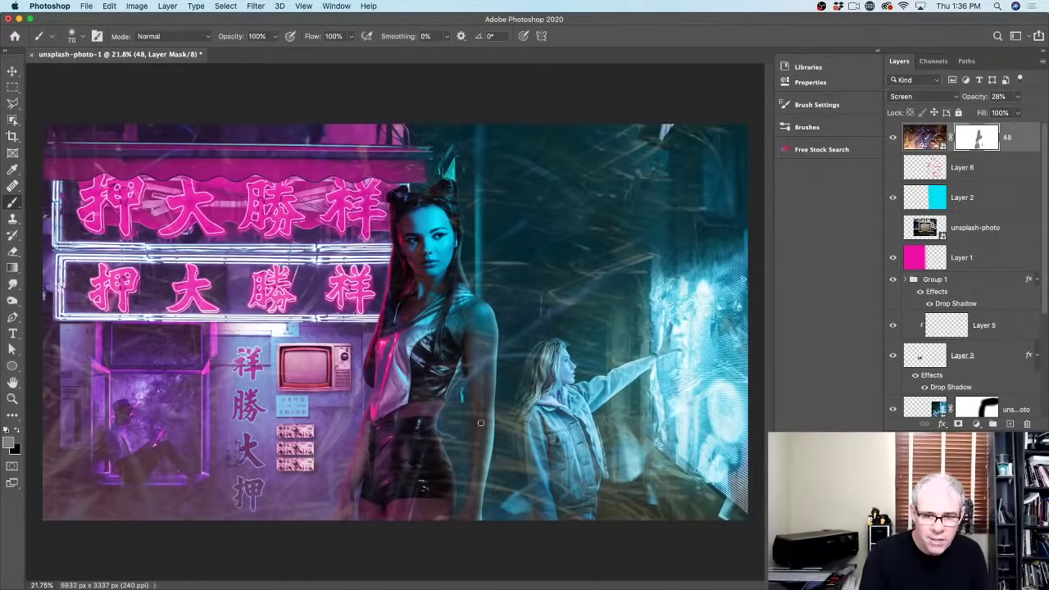
{"action": "key", "text": "super+z"}
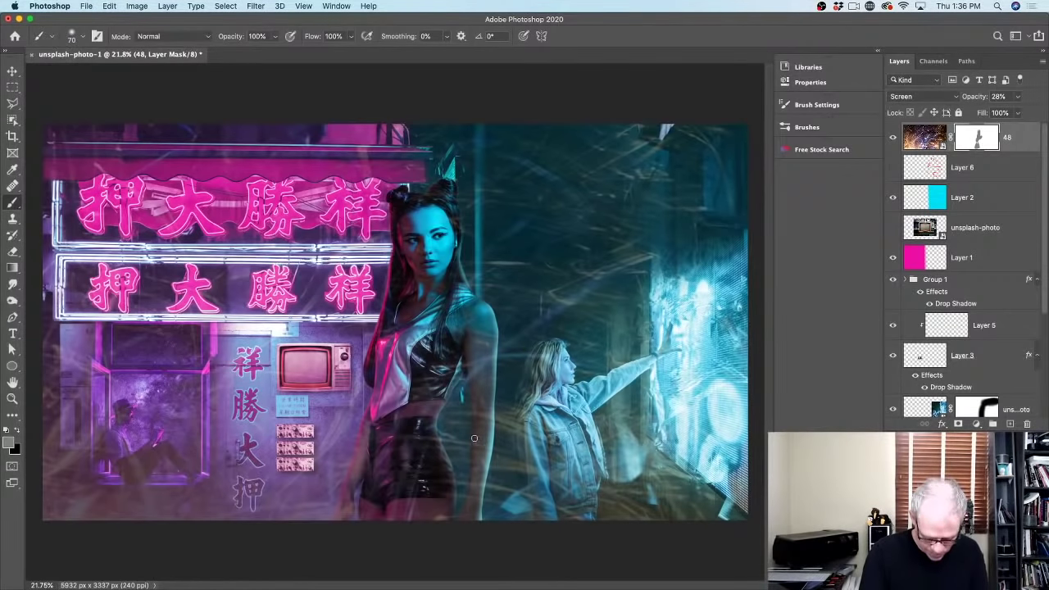
Paint grey on the texture's mask along the woman's arm with a 200 px brush, and compare the composite with the texture hidden and shown
{"action": "key", "text": "bracketright"}
{"action": "key", "text": "bracketright"}
{"action": "key", "text": "bracketright"}
{"action": "key", "text": "bracketright"}
{"action": "key", "text": "bracketright"}
{"action": "key", "text": "bracketright"}
{"action": "key", "text": "bracketright"}
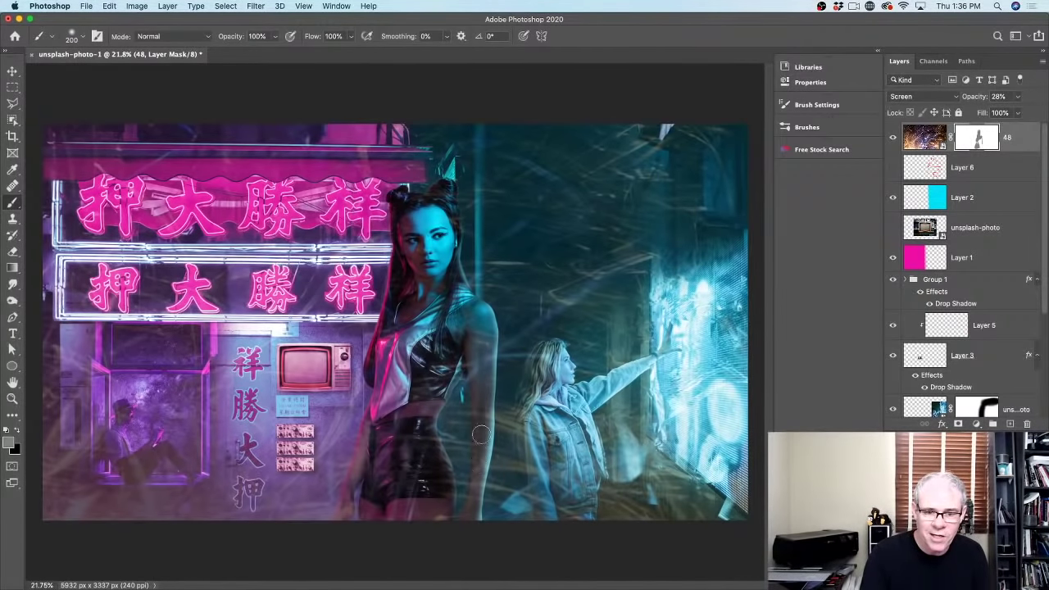
{"action": "mouse_move", "coordinate": [481, 434]}
{"action": "left_mouse_down"}
{"action": "mouse_move", "coordinate": [463, 488]}
{"action": "mouse_move", "coordinate": [476, 486]}
{"action": "mouse_move", "coordinate": [499, 405]}
{"action": "left_mouse_up"}
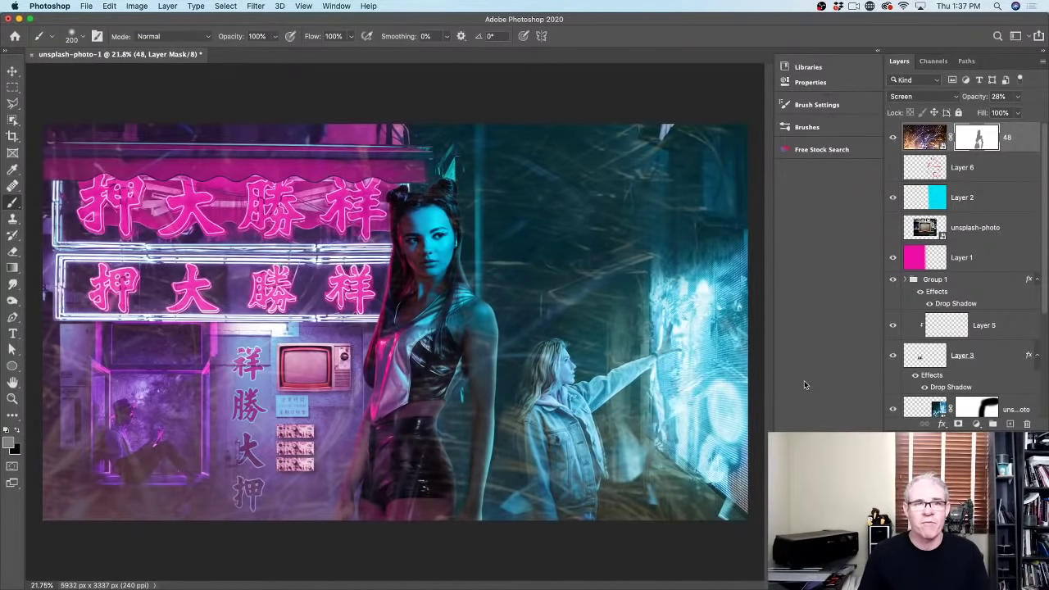
{"action": "left_click", "coordinate": [892, 139]}
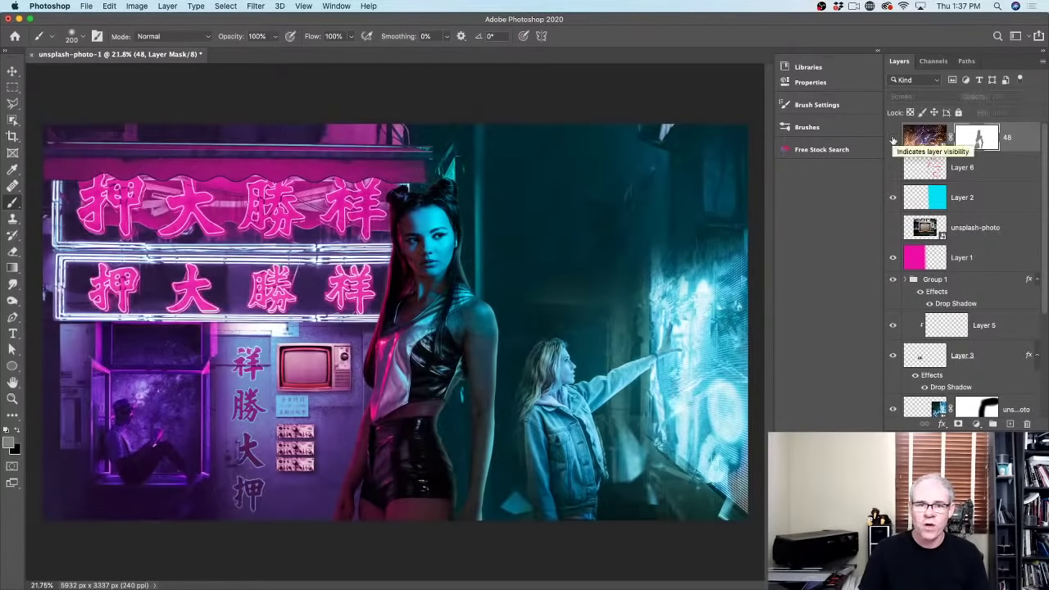
{"action": "left_click", "coordinate": [892, 139]}
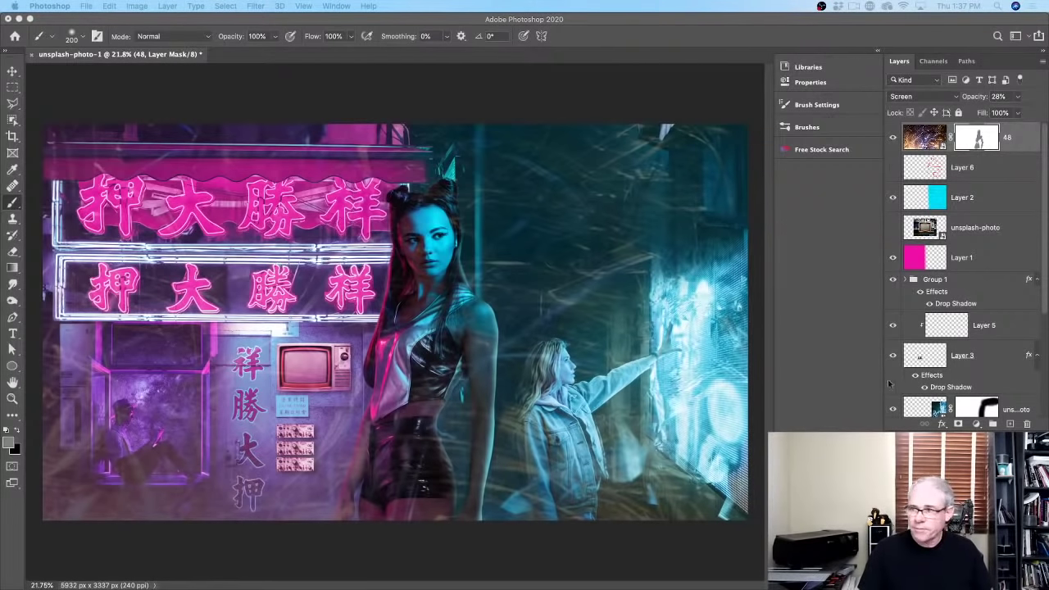
Switch to Bridge and place the orange light-ring texture 38.jpg in the Photoshop composite as the top layer
{"action": "key", "text": "super+Tab"}
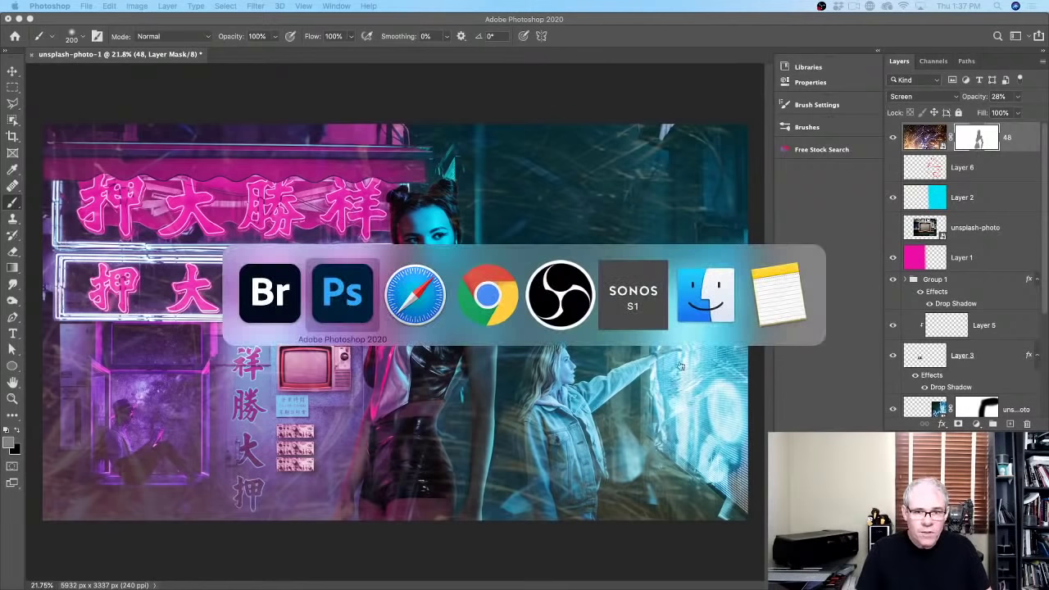
{"action": "left_click", "coordinate": [287, 301]}
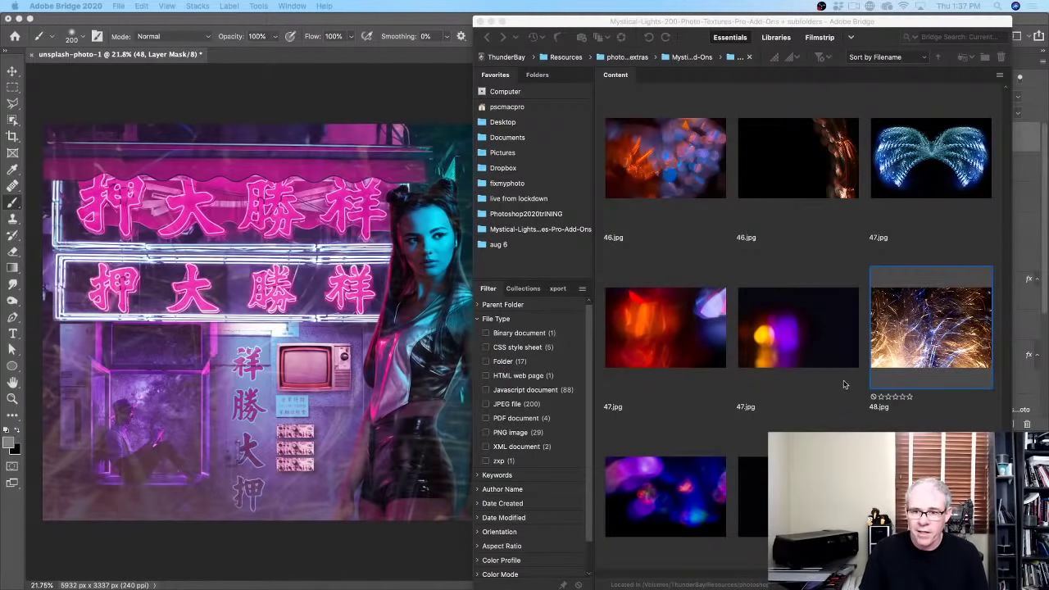
{"action": "left_click", "coordinate": [972, 318]}
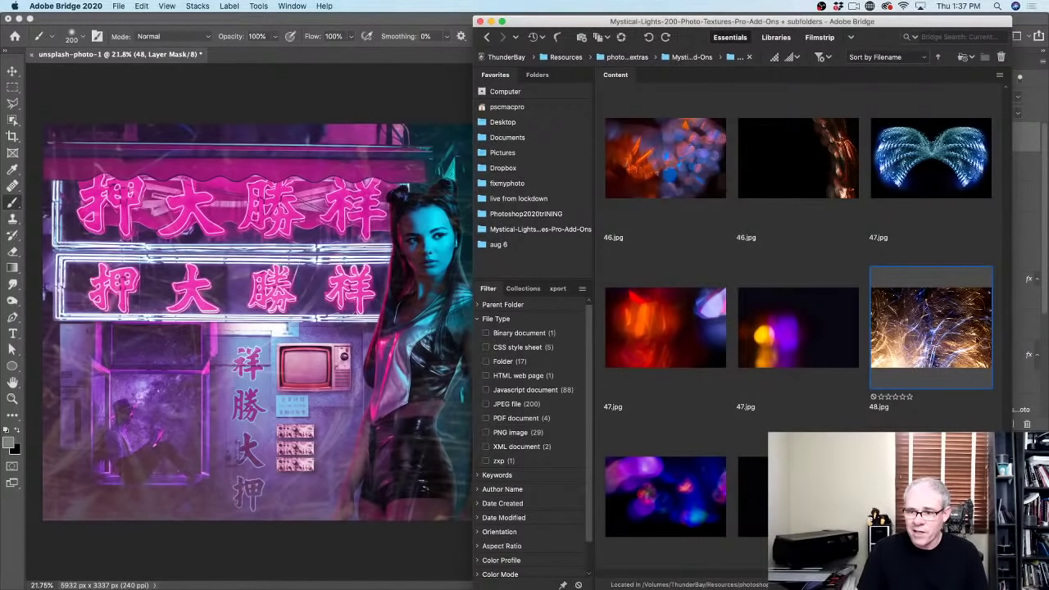
{"action": "scroll", "coordinate": [799, 328], "scroll_direction": "up", "scroll_amount": 10}
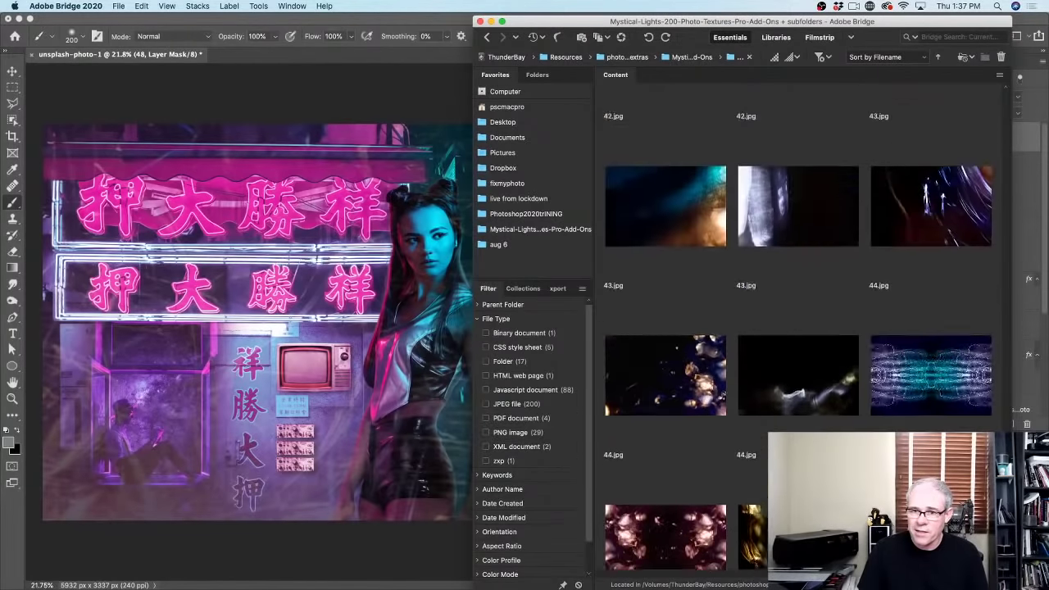
{"action": "scroll", "coordinate": [798, 328], "scroll_direction": "up", "scroll_amount": 10}
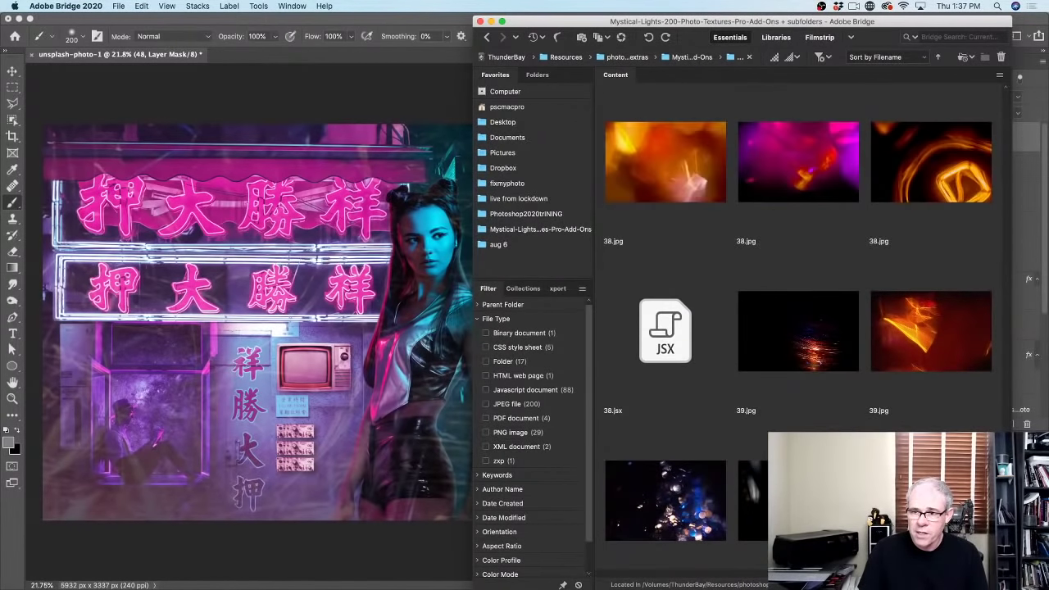
{"action": "scroll", "coordinate": [799, 328], "scroll_direction": "down", "scroll_amount": 5}
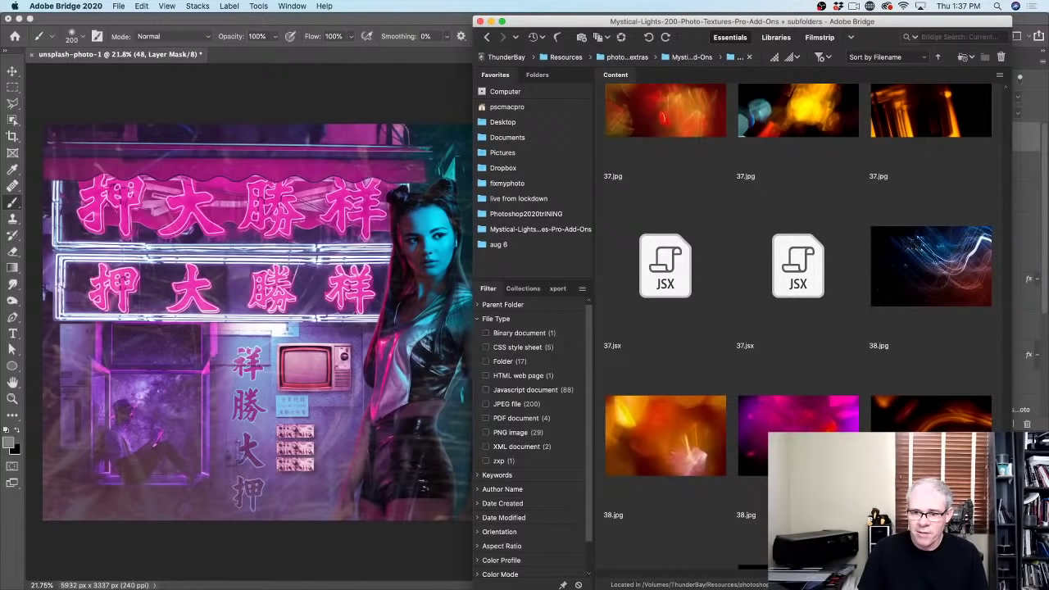
{"action": "left_click_drag", "start_coordinate": [930, 414], "coordinate": [332, 262]}
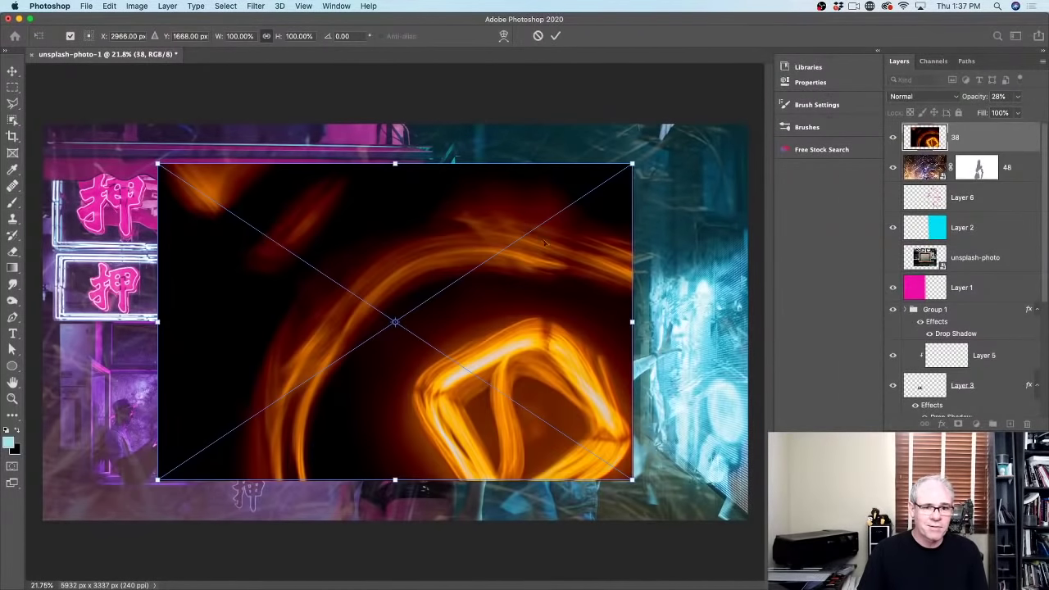
Scale the orange texture to about 150% so it covers the whole canvas, and set its blend mode to Screen
{"action": "left_click_drag", "start_coordinate": [155, 163], "coordinate": [43, 88]}
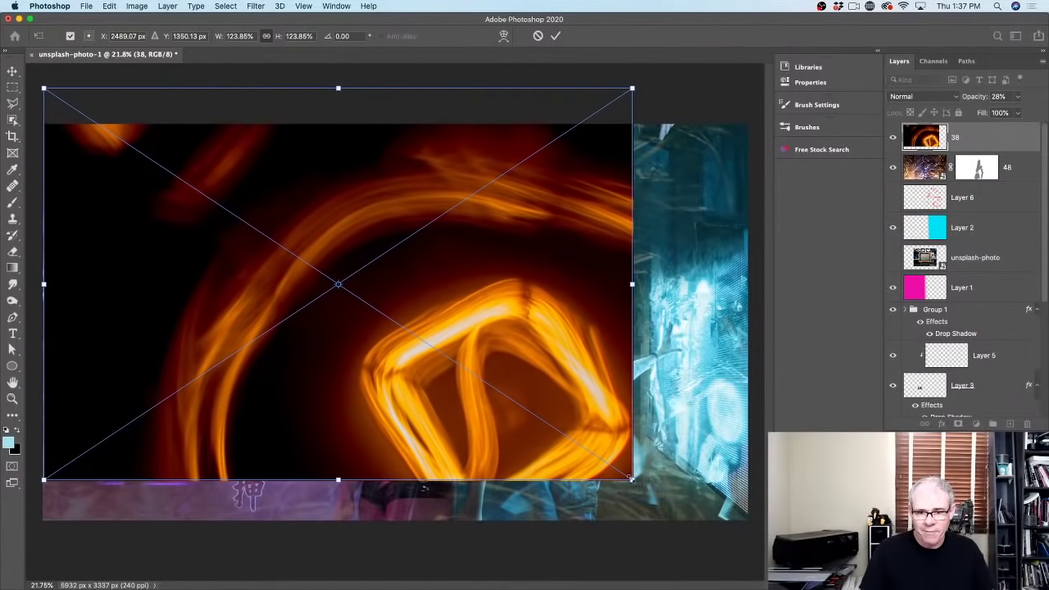
{"action": "left_click_drag", "start_coordinate": [631, 478], "coordinate": [756, 555]}
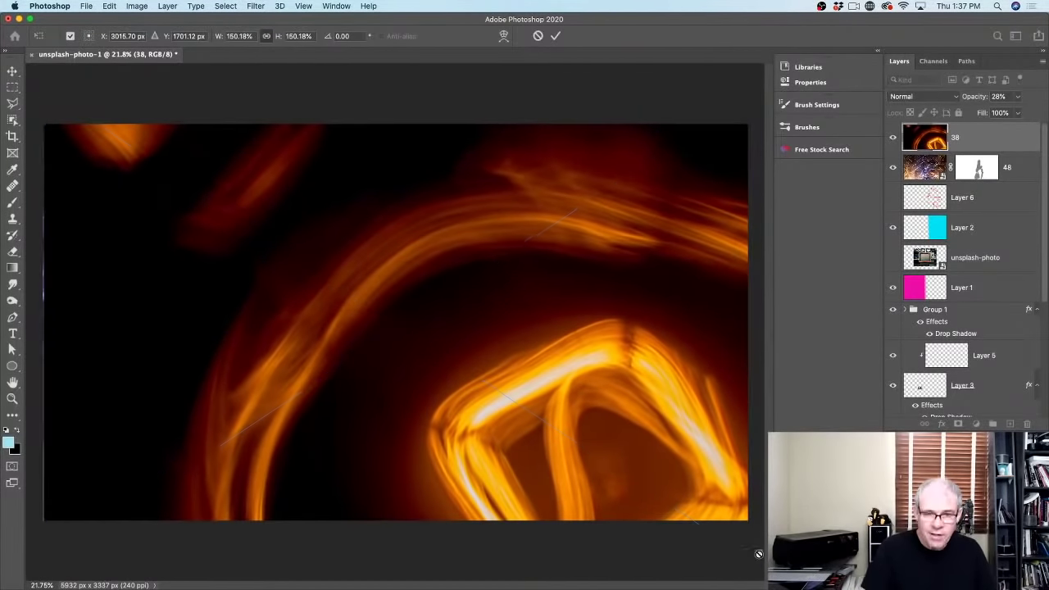
{"action": "key", "text": "Return"}
{"action": "key", "text": "b"}
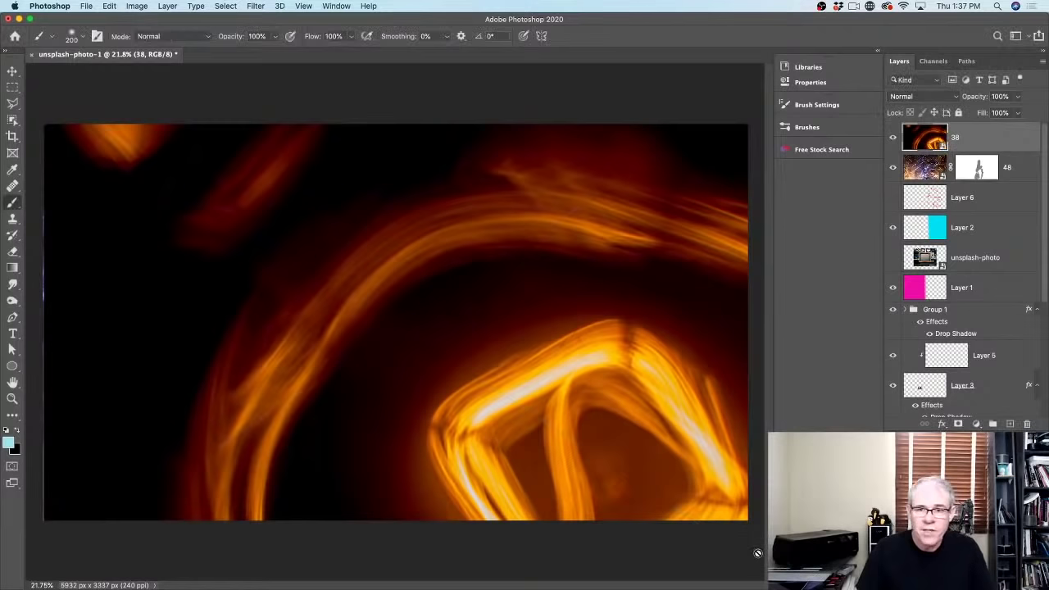
{"action": "left_click", "coordinate": [914, 96]}
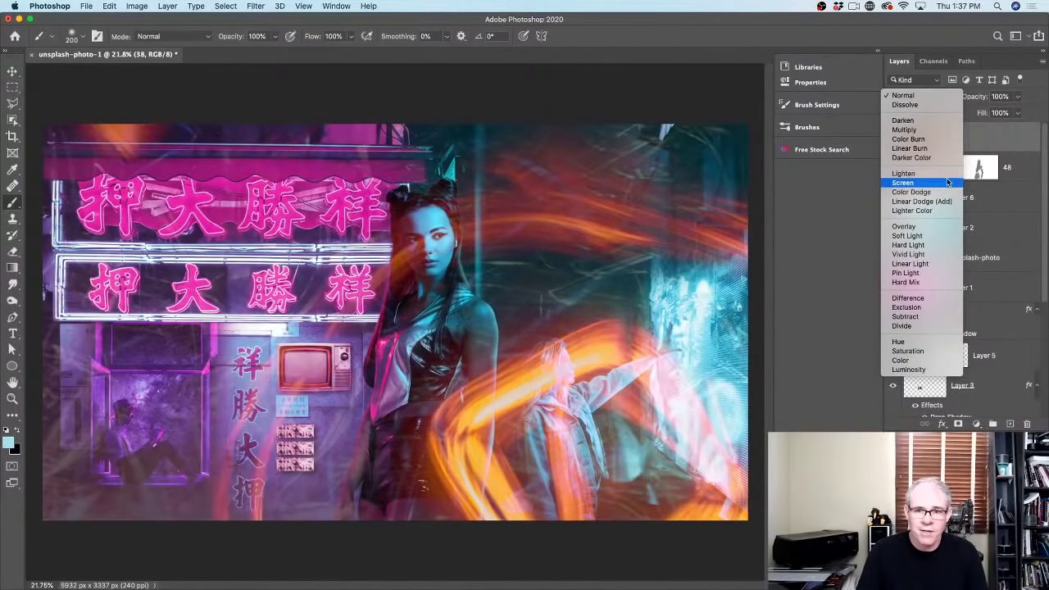
{"action": "left_click", "coordinate": [948, 184]}
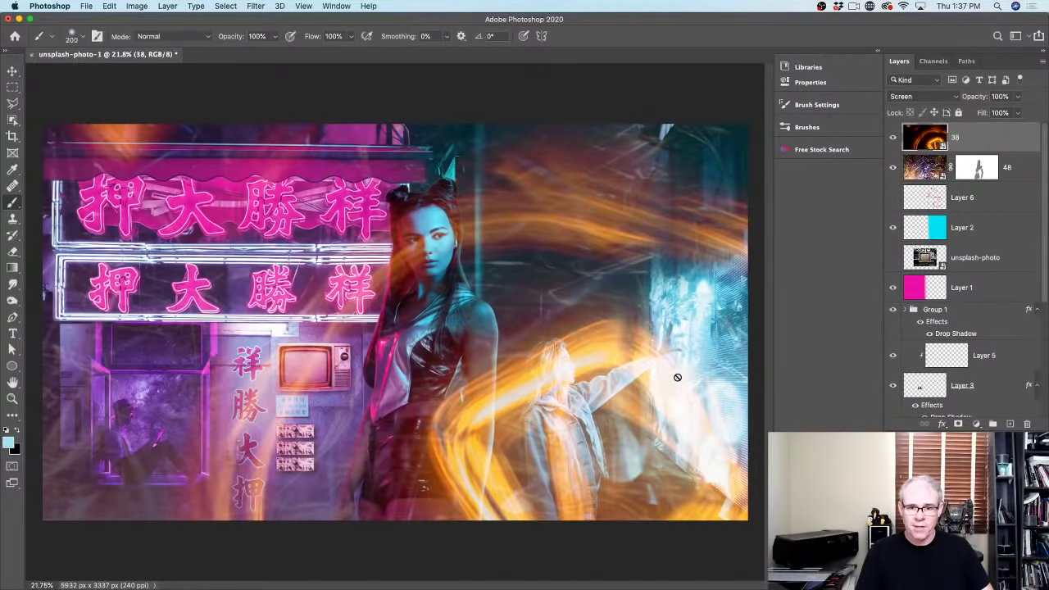
Enlarge the orange texture to about 238% from its upper-left corner so its glow spreads beyond the canvas
{"action": "left_click", "coordinate": [12, 71]}
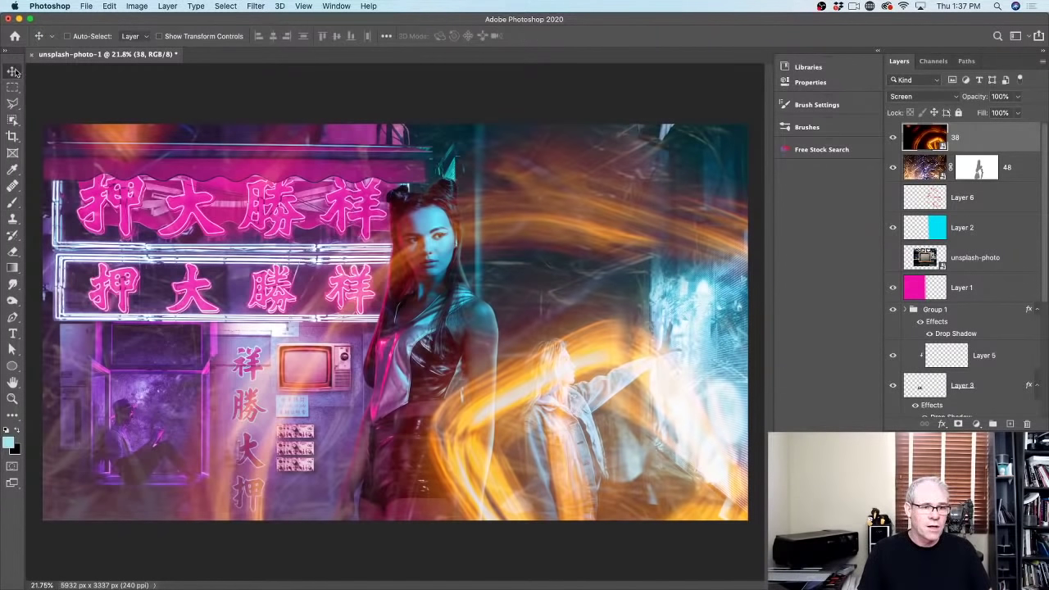
{"action": "key", "text": "super+t"}
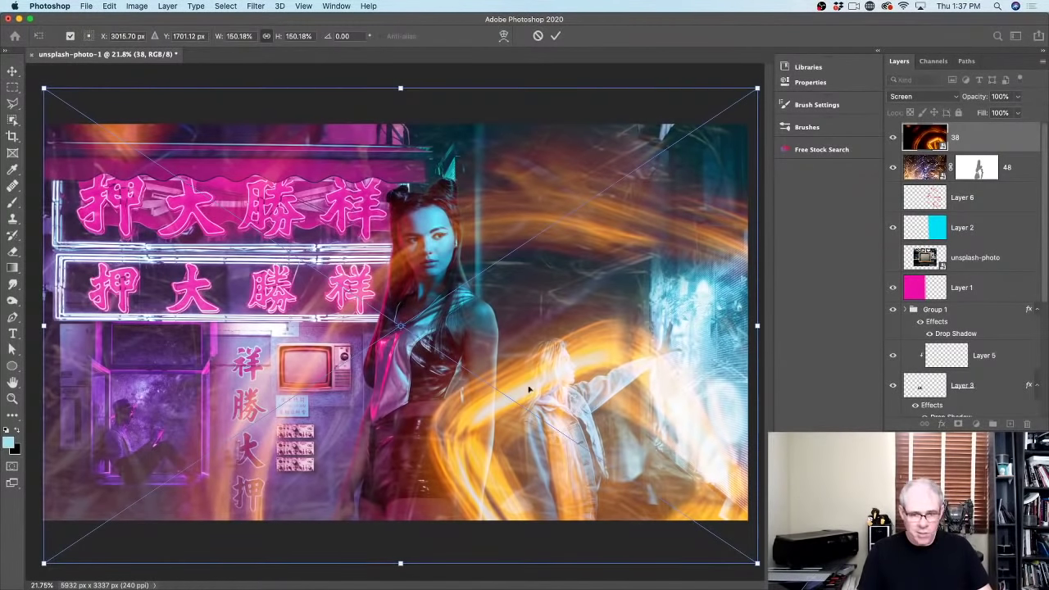
{"action": "scroll", "coordinate": [490, 326], "scroll_direction": "down", "scroll_amount": 5}
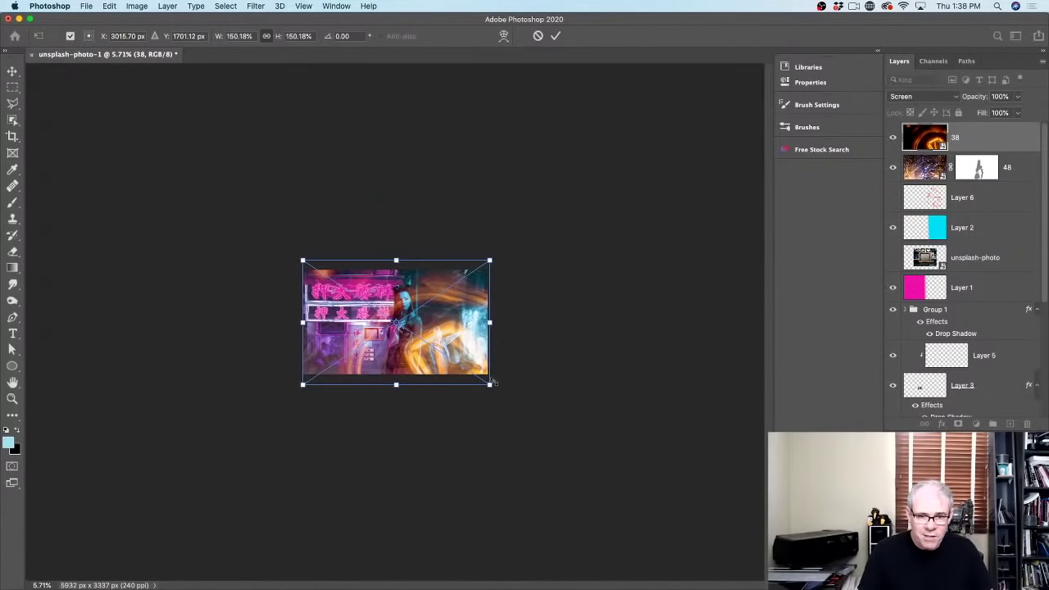
{"action": "left_click_drag", "start_coordinate": [490, 386], "coordinate": [604, 448]}
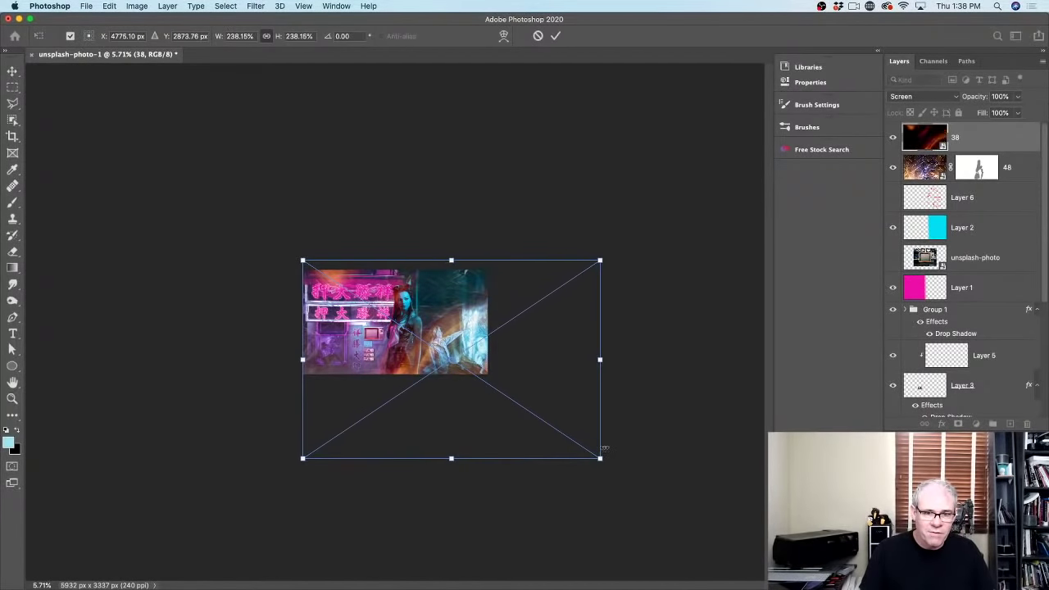
{"action": "key", "text": "Return"}
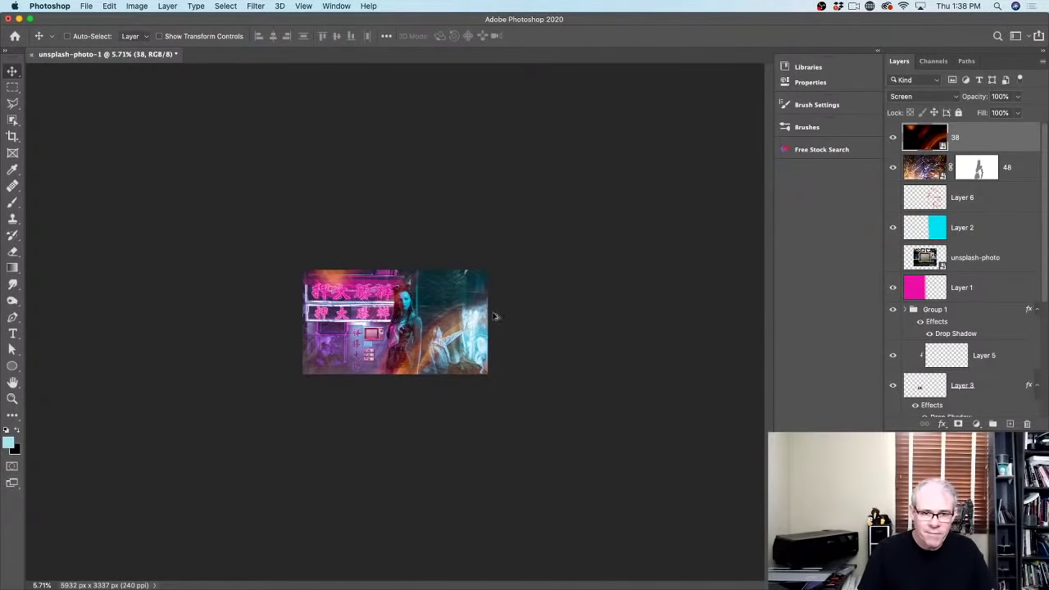
{"action": "scroll", "coordinate": [492, 316], "scroll_direction": "up", "scroll_amount": 2}
{"action": "scroll", "coordinate": [493, 316], "scroll_direction": "up", "scroll_amount": 4}
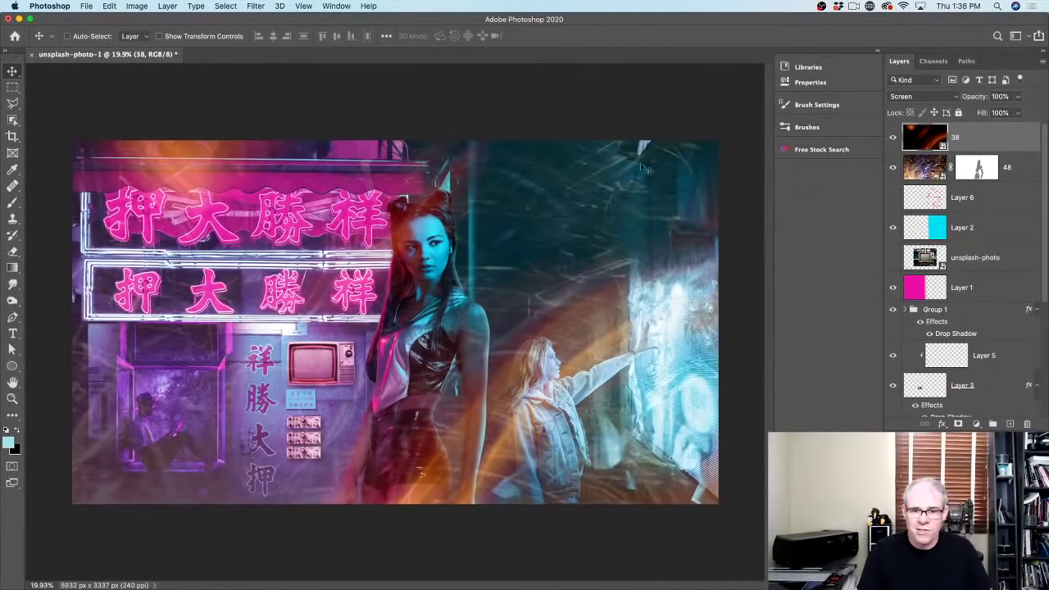
Hide texture layer 48 and compare the composite with the orange texture hidden and shown
{"action": "left_click", "coordinate": [893, 163]}
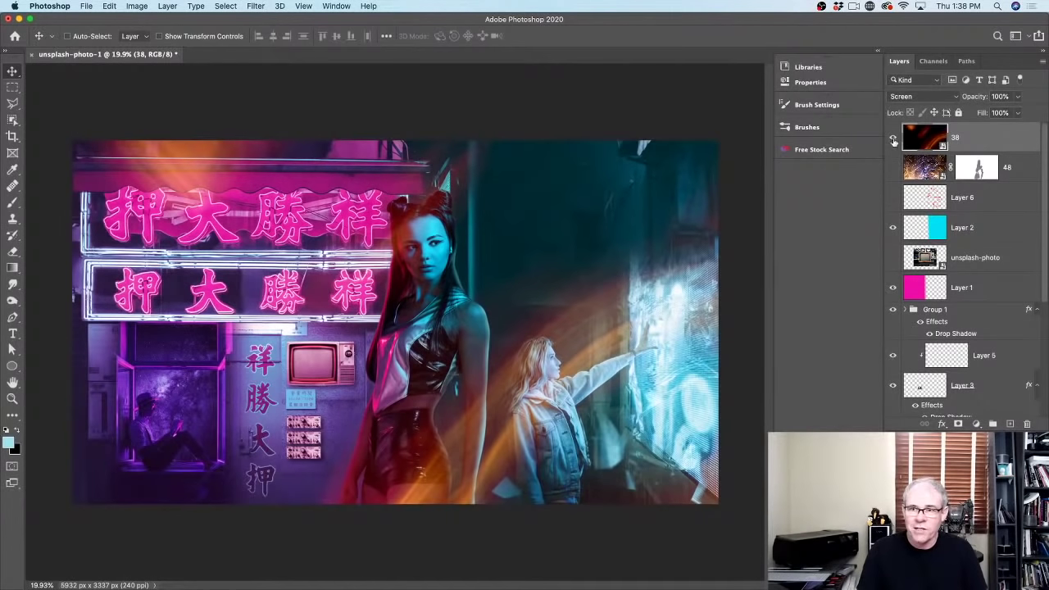
{"action": "left_click", "coordinate": [893, 137]}
{"action": "left_click", "coordinate": [893, 137]}
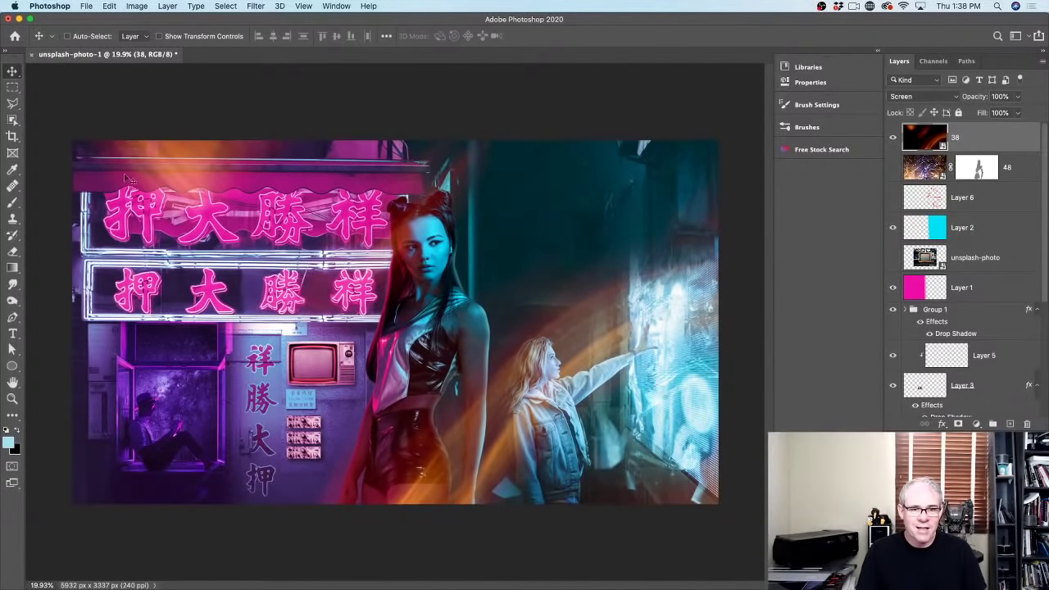
Move the orange texture layer directly below Layer 1, and compare the composite with it hidden and shown
{"action": "left_click_drag", "start_coordinate": [977, 140], "coordinate": [952, 291]}
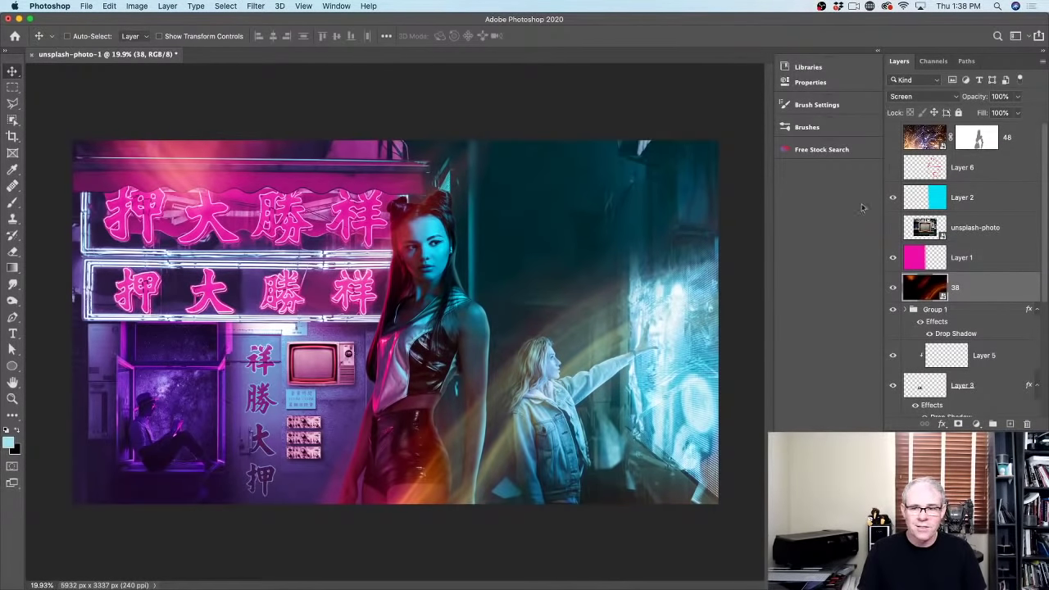
{"action": "left_click", "coordinate": [892, 287]}
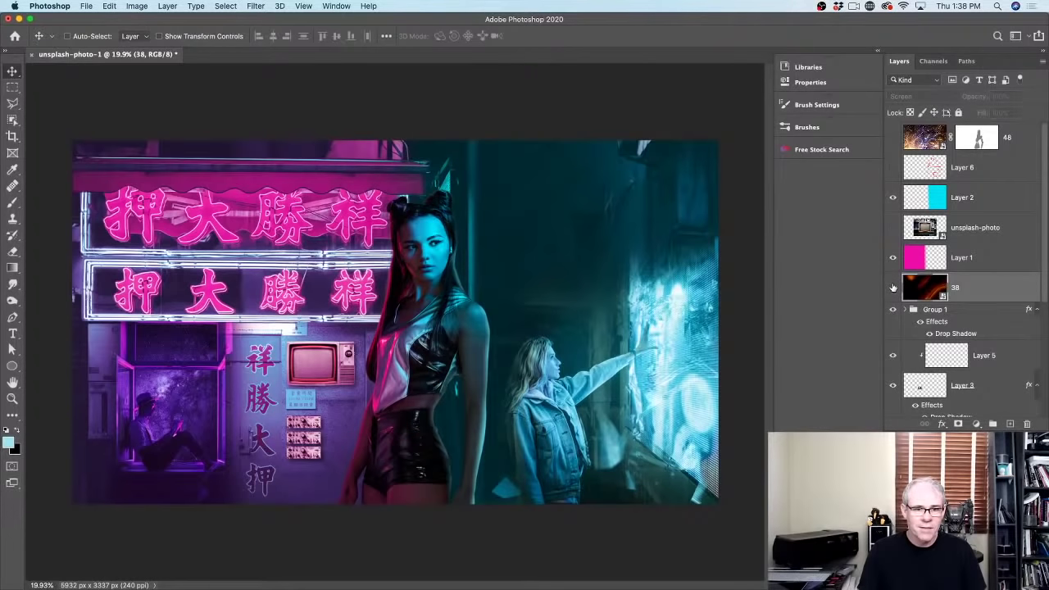
{"action": "left_click", "coordinate": [892, 287]}
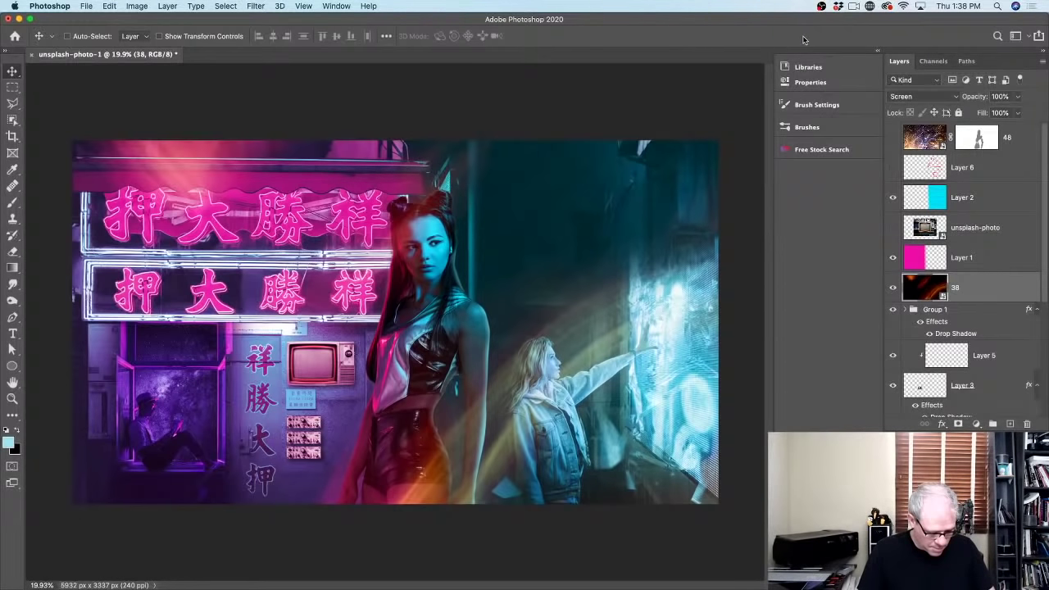
Switch to Bridge and place the blue and purple light-streak texture 38.jpg in the Photoshop composite, directly above the orange texture
{"action": "key", "text": "super+Tab"}
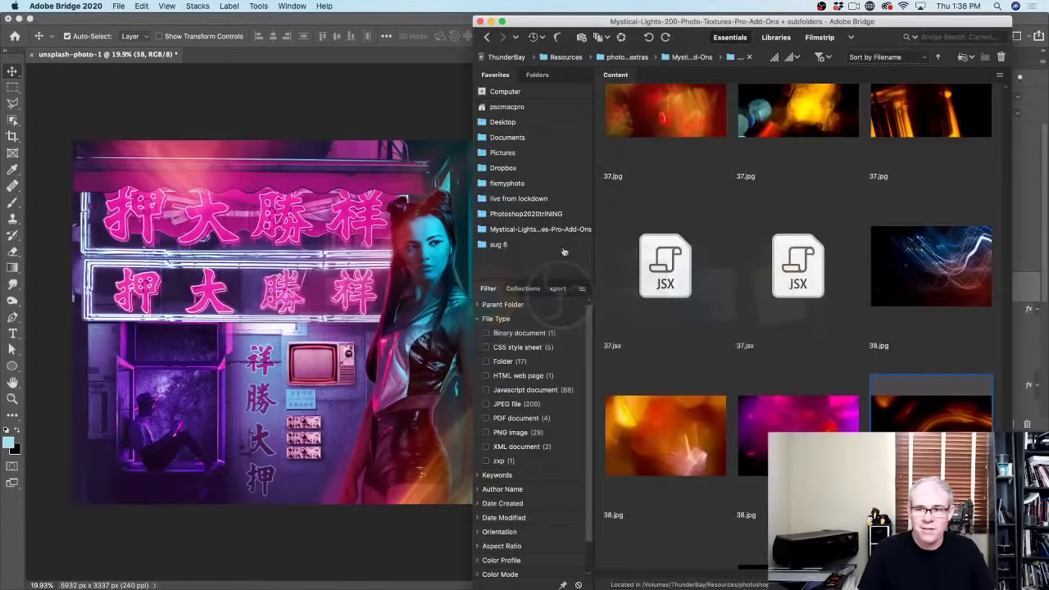
{"action": "left_click_drag", "start_coordinate": [747, 18], "coordinate": [727, 27]}
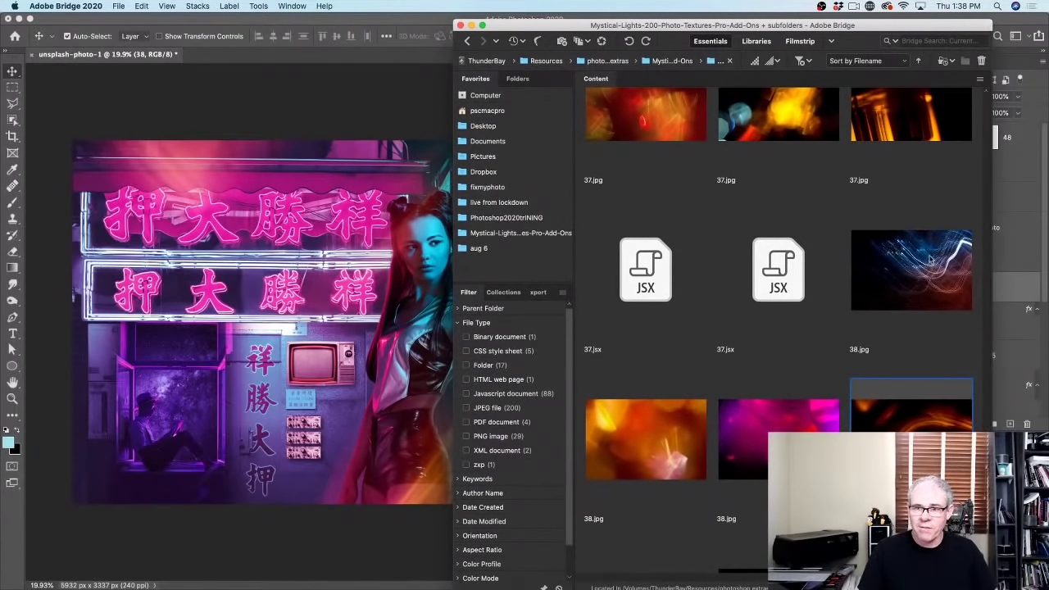
{"action": "left_click_drag", "start_coordinate": [930, 261], "coordinate": [245, 245]}
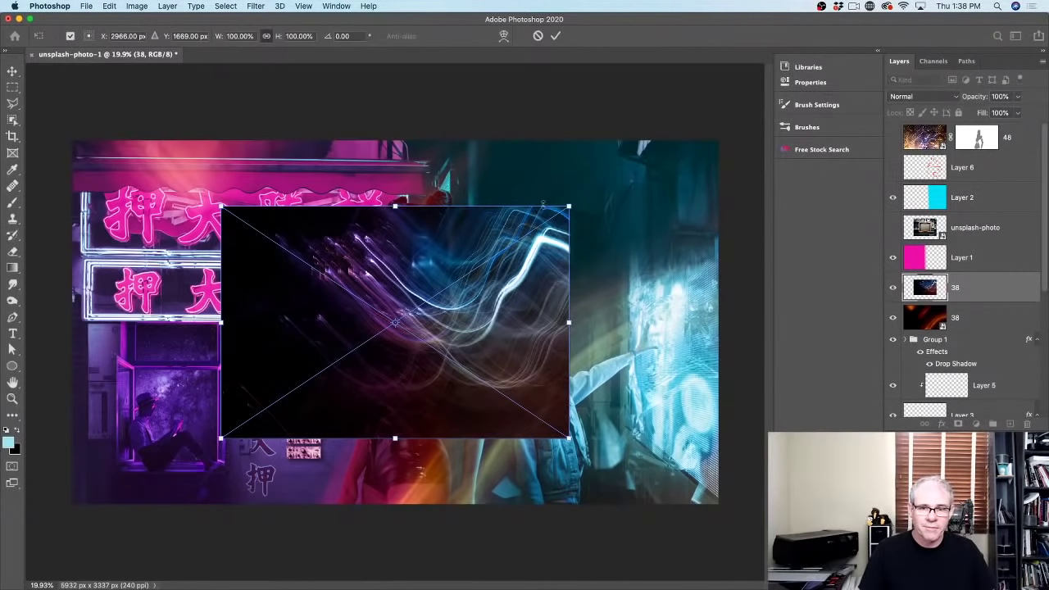
Scale the blue light-streak texture to about 221% to cover the canvas, and set its blend mode to Screen
{"action": "left_click_drag", "start_coordinate": [571, 205], "coordinate": [714, 109]}
{"action": "mouse_move", "coordinate": [711, 435]}
{"action": "left_mouse_down"}
{"action": "mouse_move", "coordinate": [737, 468]}
{"action": "mouse_move", "coordinate": [752, 515]}
{"action": "left_mouse_up"}
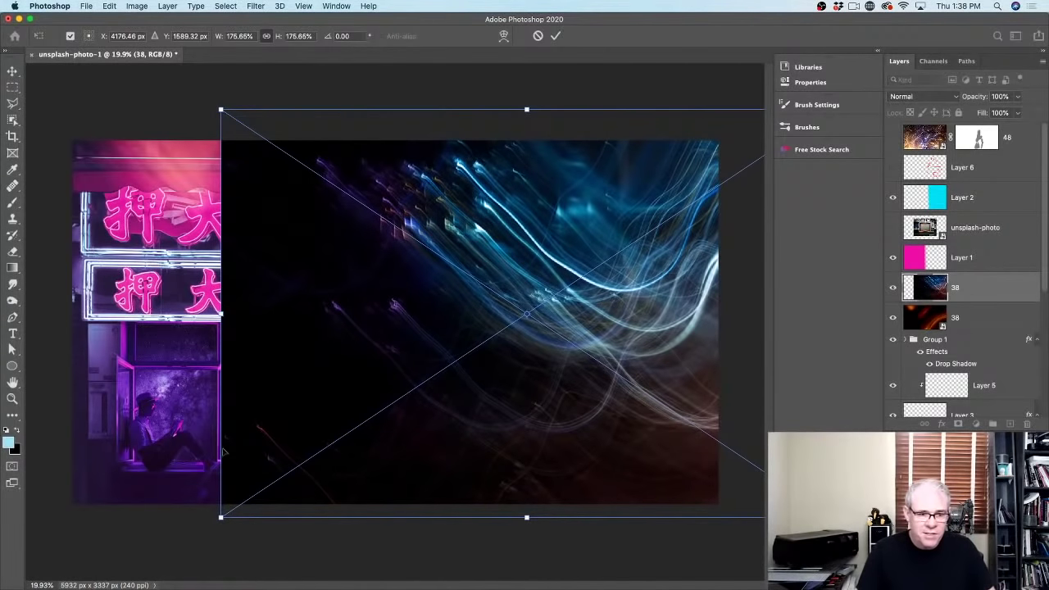
{"action": "left_click_drag", "start_coordinate": [219, 517], "coordinate": [61, 552]}
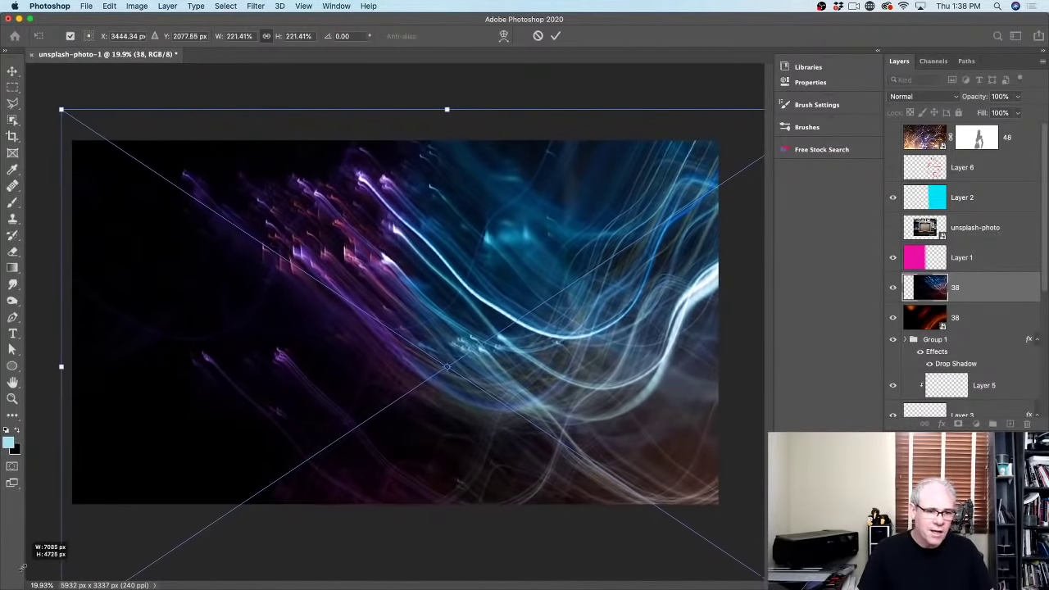
{"action": "key", "text": "Return"}
{"action": "mouse_move", "coordinate": [496, 172]}
{"action": "left_mouse_down"}
{"action": "mouse_move", "coordinate": [490, 220]}
{"action": "mouse_move", "coordinate": [489, 173]}
{"action": "left_mouse_up"}
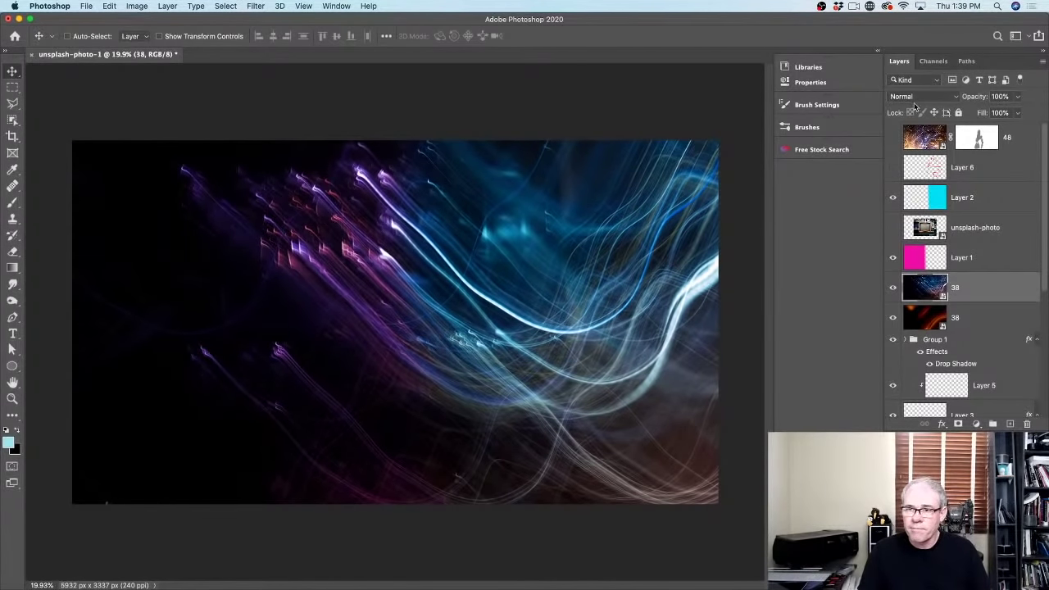
{"action": "left_click", "coordinate": [914, 96]}
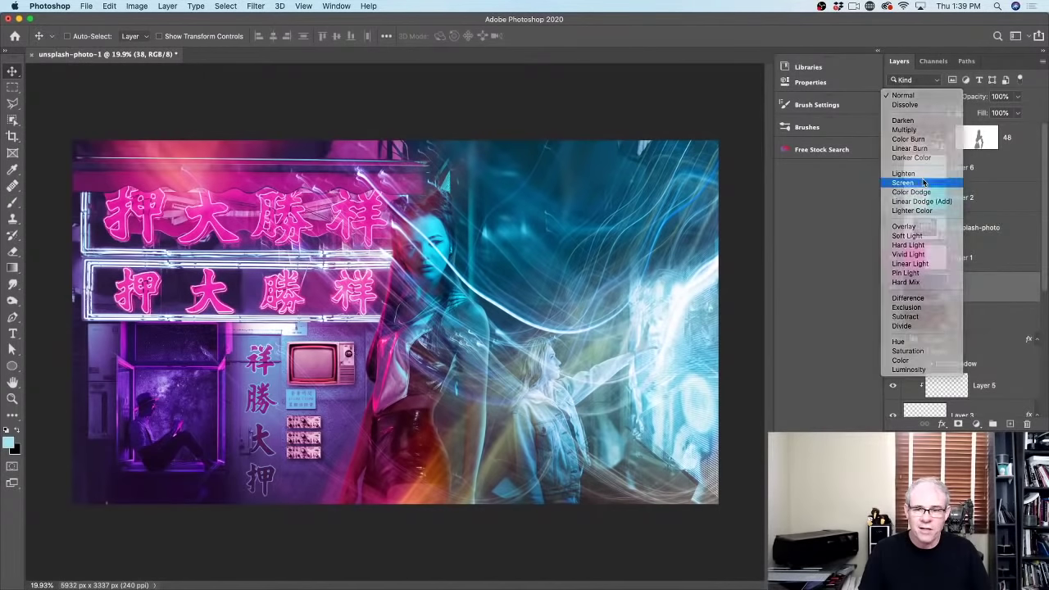
{"action": "left_click", "coordinate": [922, 182]}
Move the blue light-streak layer beneath the foreground woman's layer, directly above the unsplash-photo background layer
{"action": "scroll", "coordinate": [964, 295], "scroll_direction": "down", "scroll_amount": 5}
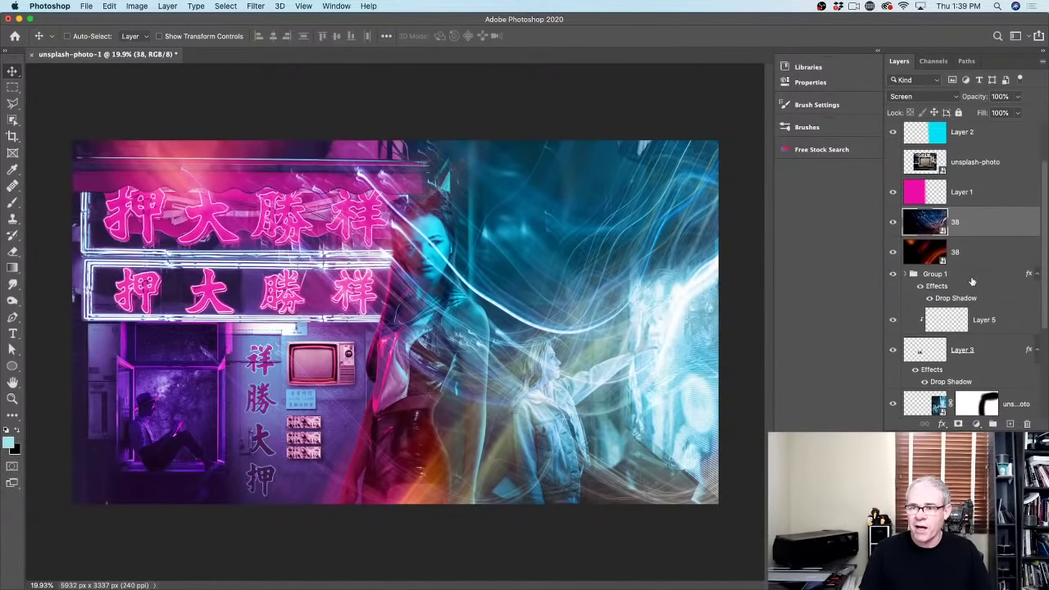
{"action": "left_click_drag", "start_coordinate": [955, 172], "coordinate": [955, 354]}
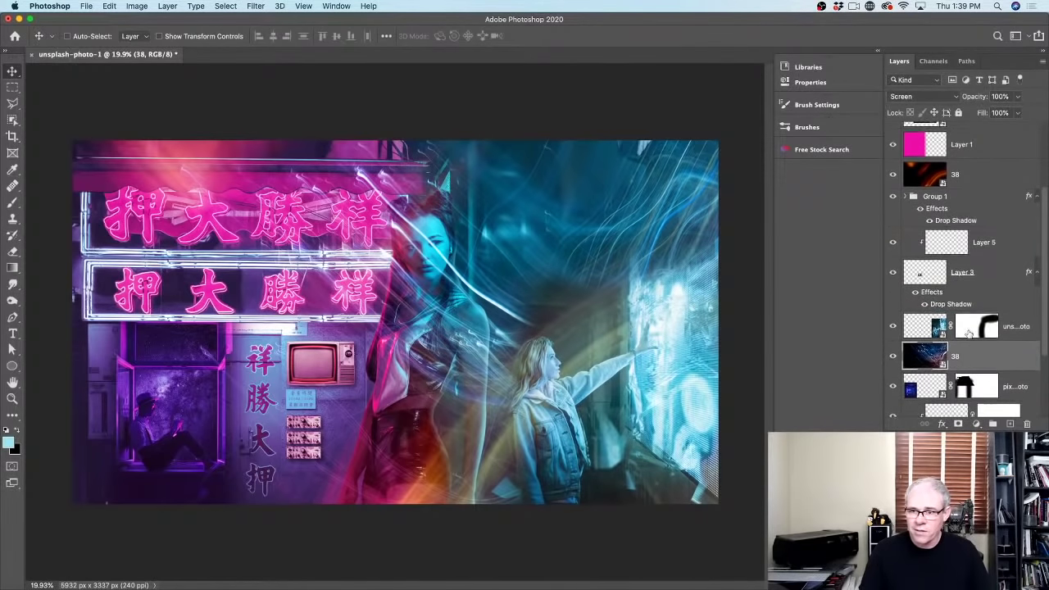
{"action": "scroll", "coordinate": [964, 344], "scroll_direction": "down", "scroll_amount": 3}
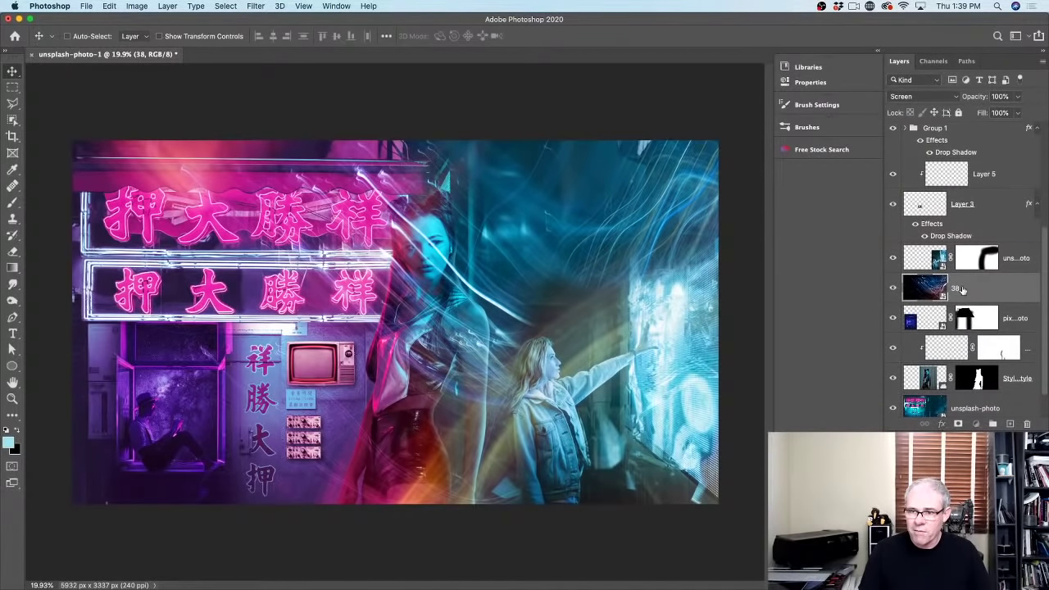
{"action": "left_click_drag", "start_coordinate": [963, 291], "coordinate": [963, 384]}
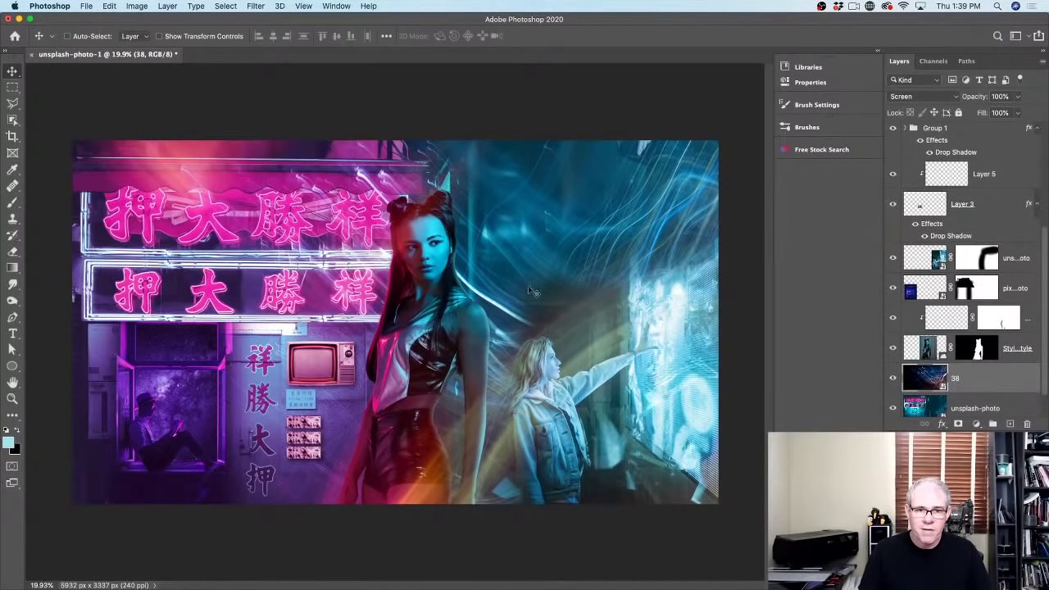
{"action": "scroll", "coordinate": [937, 313], "scroll_direction": "up", "scroll_amount": 1}
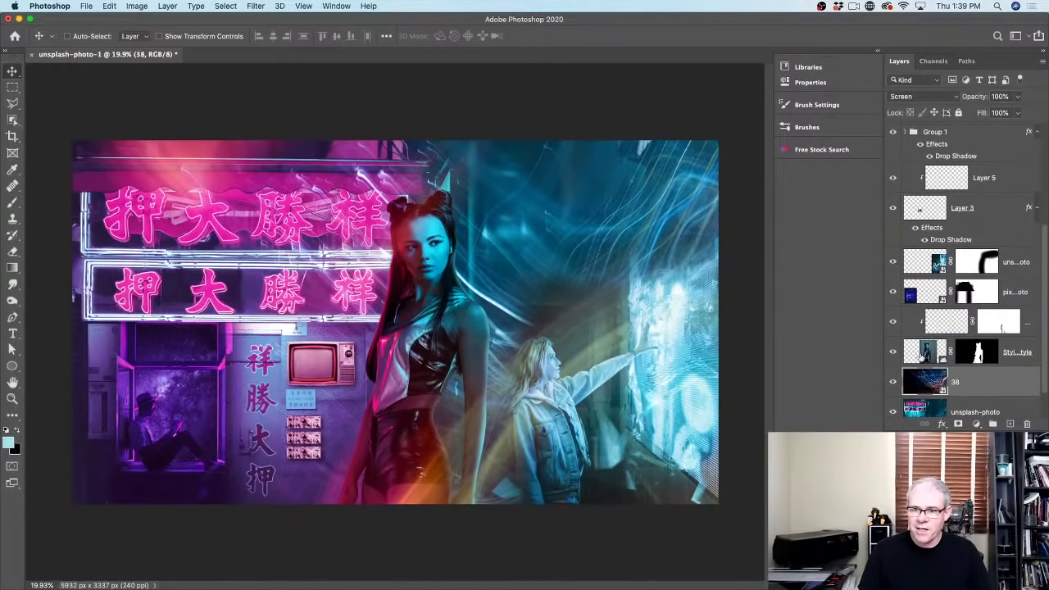
Compare the composite with the blue light-streak layer hidden and shown, and lower that layer's opacity to 68%
{"action": "left_click", "coordinate": [892, 381]}
{"action": "left_click", "coordinate": [892, 382]}
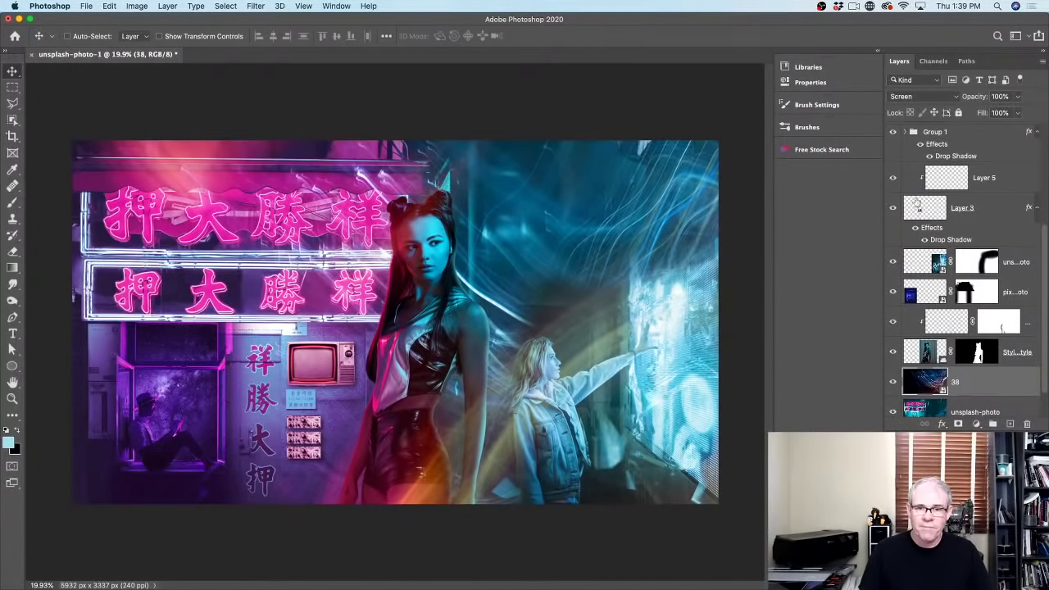
{"action": "left_click_drag", "start_coordinate": [972, 97], "coordinate": [957, 104]}
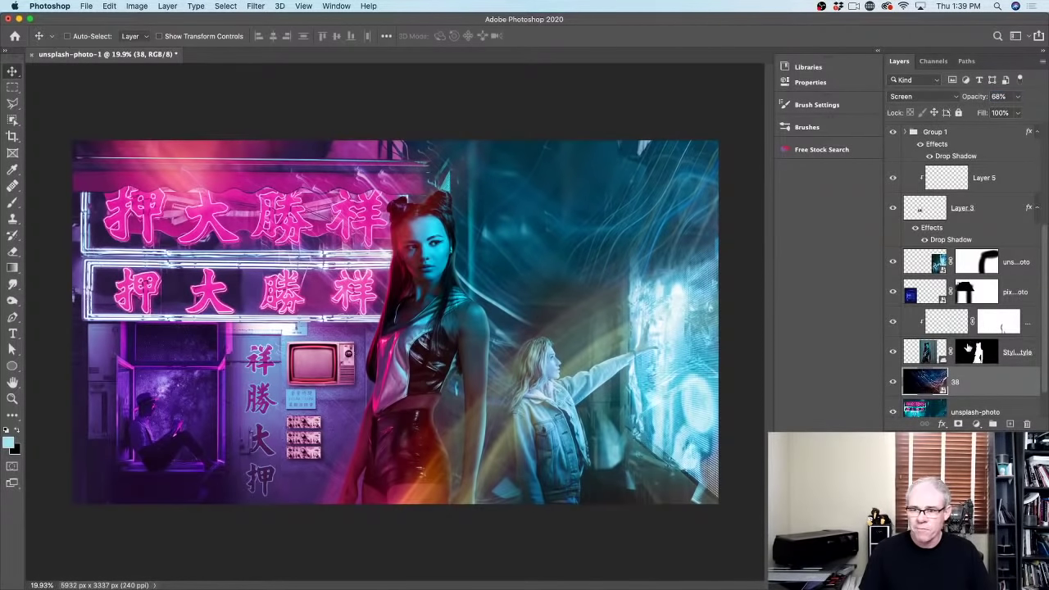
Check the pixabay-photo layer by hiding and showing it, and make the topmost overlay layer 48 visible
{"action": "scroll", "coordinate": [958, 328], "scroll_direction": "up", "scroll_amount": 1}
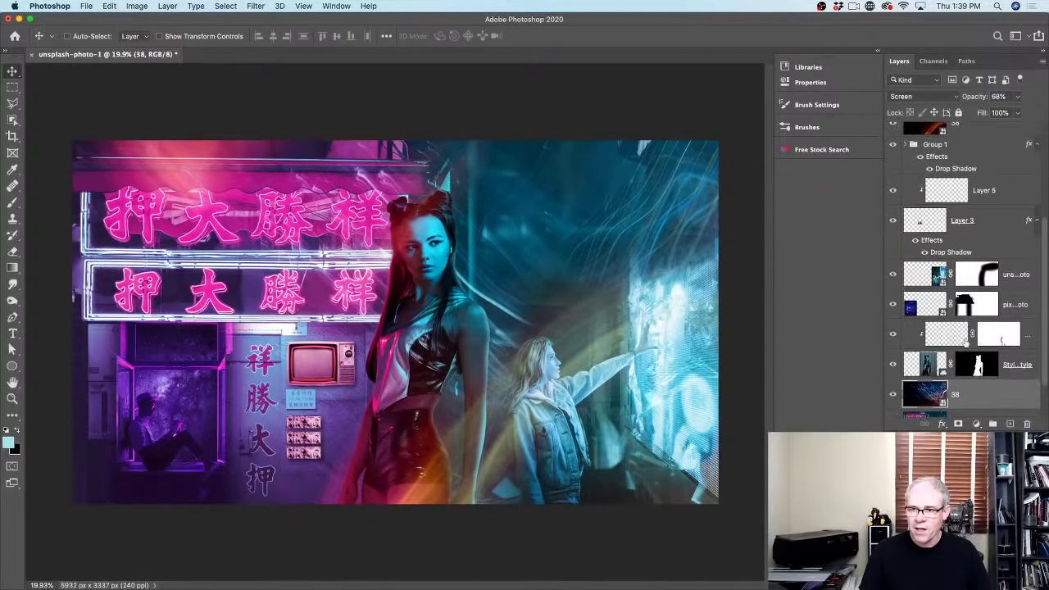
{"action": "left_click", "coordinate": [893, 304]}
{"action": "left_click", "coordinate": [893, 304]}
{"action": "left_click", "coordinate": [916, 303]}
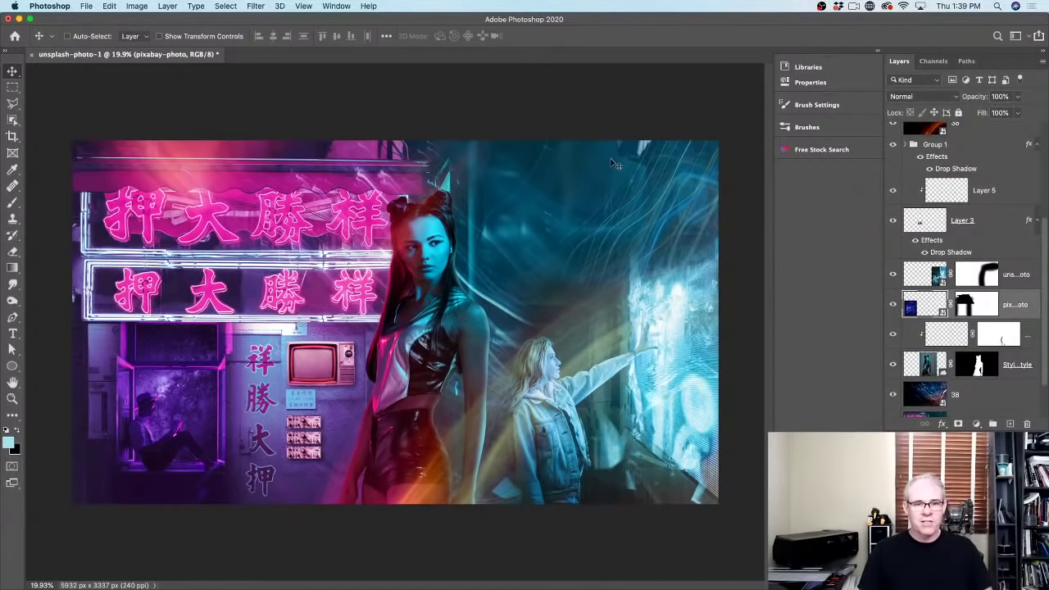
{"action": "scroll", "coordinate": [941, 132], "scroll_direction": "up", "scroll_amount": 1}
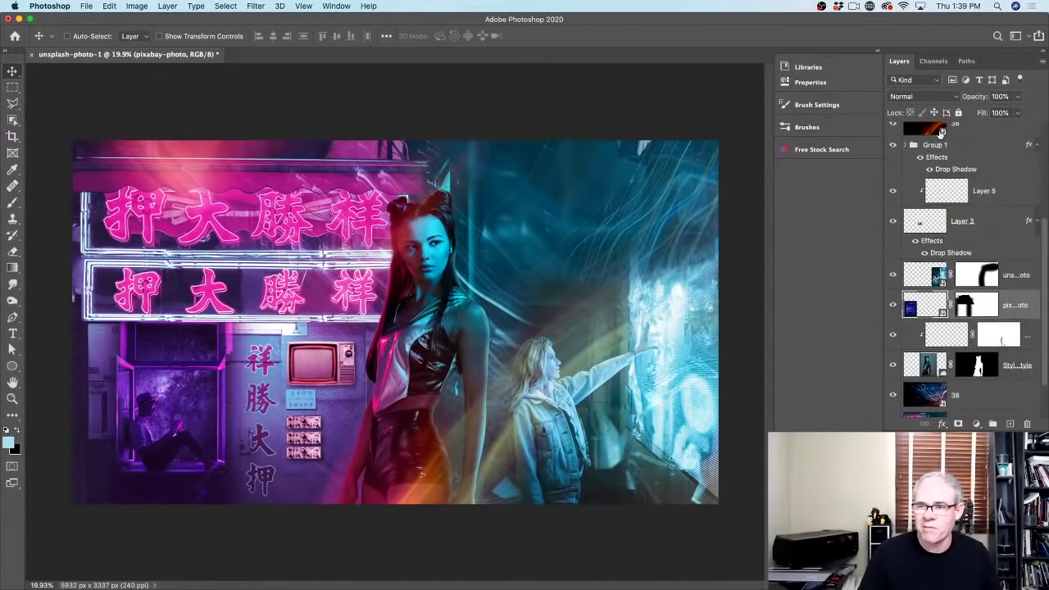
{"action": "scroll", "coordinate": [941, 133], "scroll_direction": "up", "scroll_amount": 5}
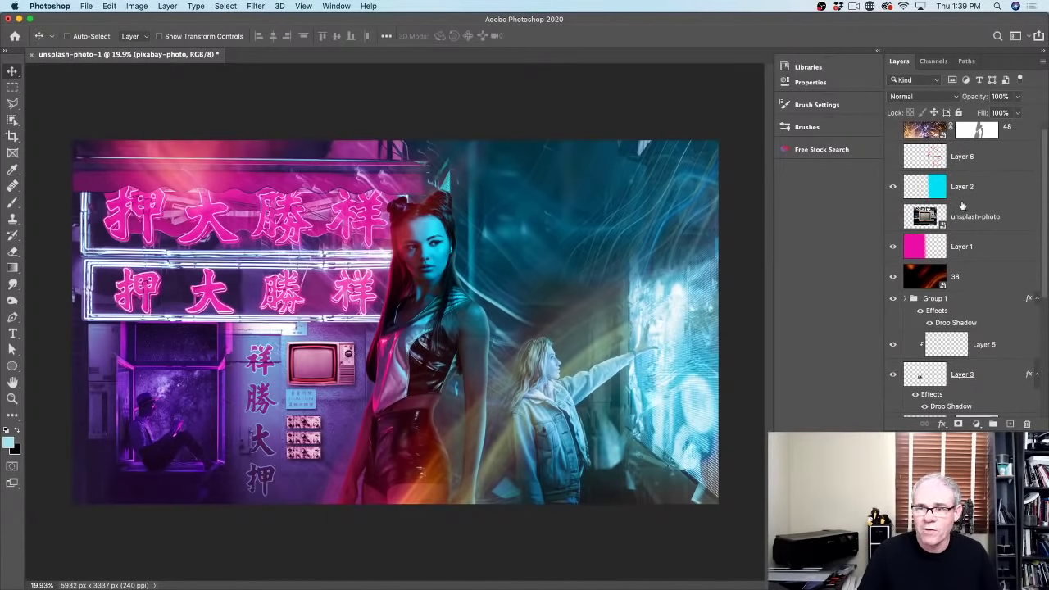
{"action": "scroll", "coordinate": [959, 205], "scroll_direction": "up", "scroll_amount": 1}
{"action": "left_click", "coordinate": [893, 137]}
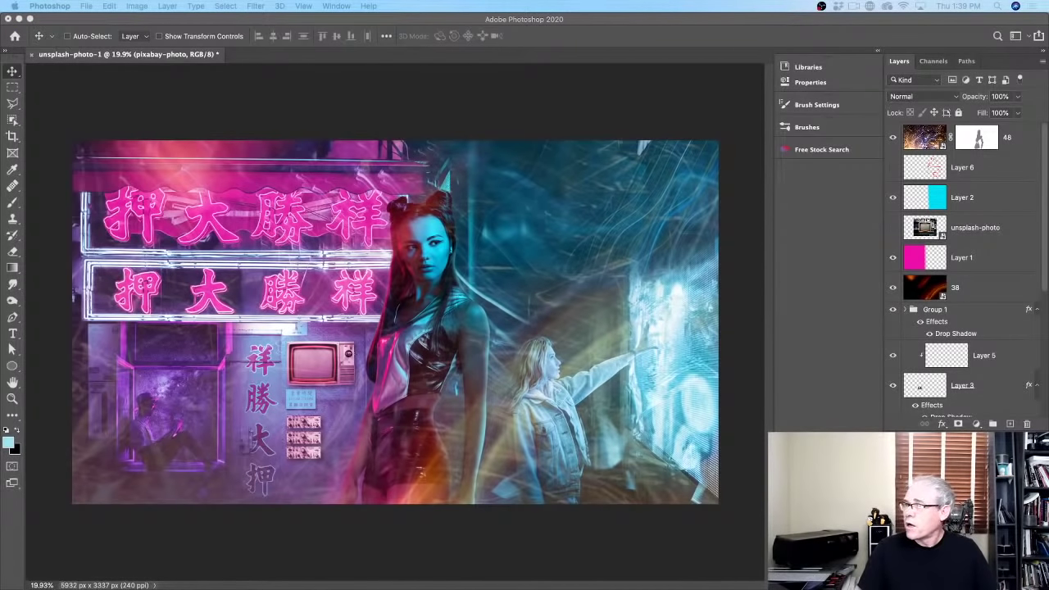
{"action": "key", "text": "super+Tab"}
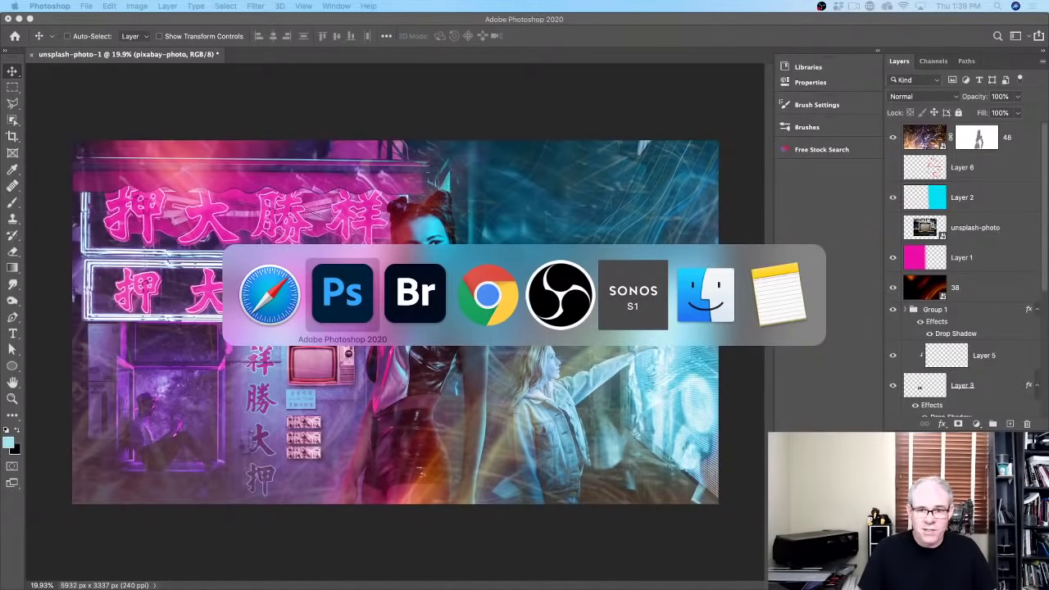
{"action": "key", "text": "super+Tab"}
{"action": "key", "text": "super+Tab"}
{"action": "key", "text": "super+Tab"}
{"action": "key", "text": "super+Tab"}
{"action": "key", "text": "super+Tab"}
{"action": "key", "text": "super+Tab"}
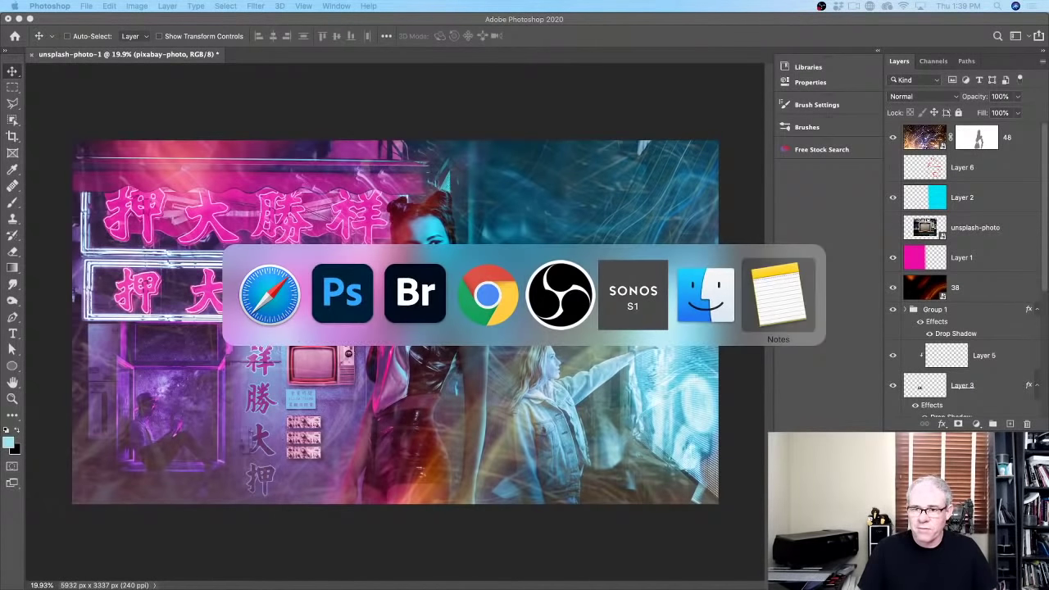
{"action": "key", "text": "Escape"}
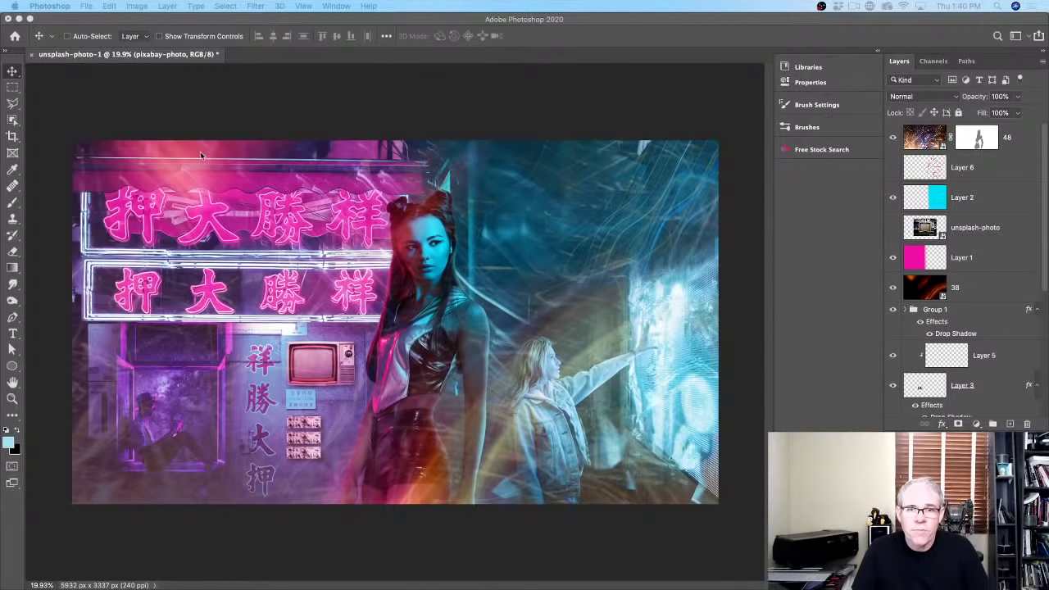
{"action": "left_click", "coordinate": [316, 90]}
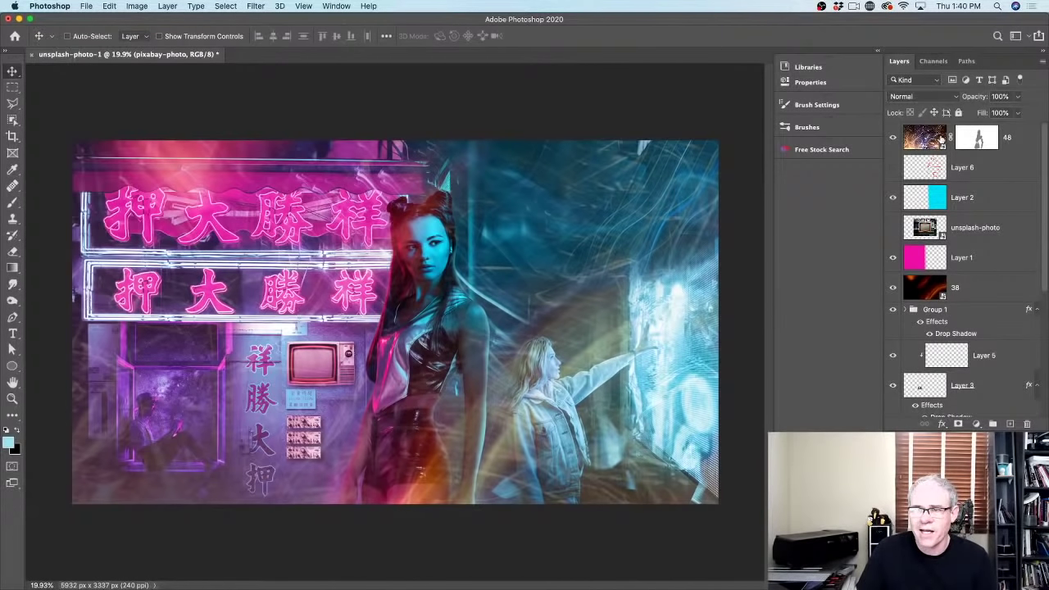
Select all layers from the bottom unsplash-photo up to layer 48 and stamp them into a new merged layer on top
{"action": "scroll", "coordinate": [979, 254], "scroll_direction": "down", "scroll_amount": 8}
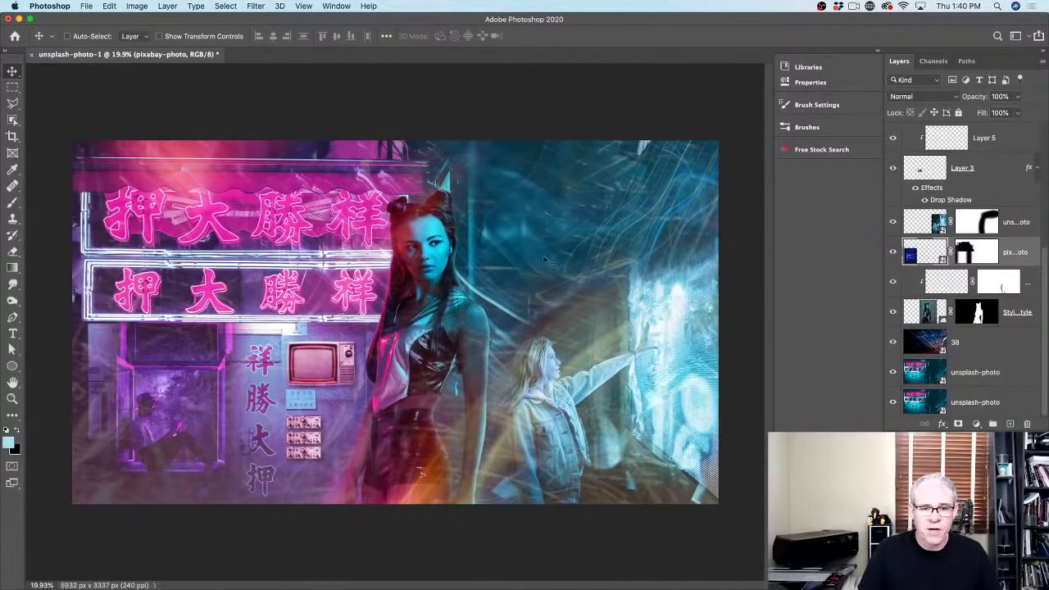
{"action": "left_click", "coordinate": [991, 403]}
{"action": "scroll", "coordinate": [965, 409], "scroll_direction": "up", "scroll_amount": 8}
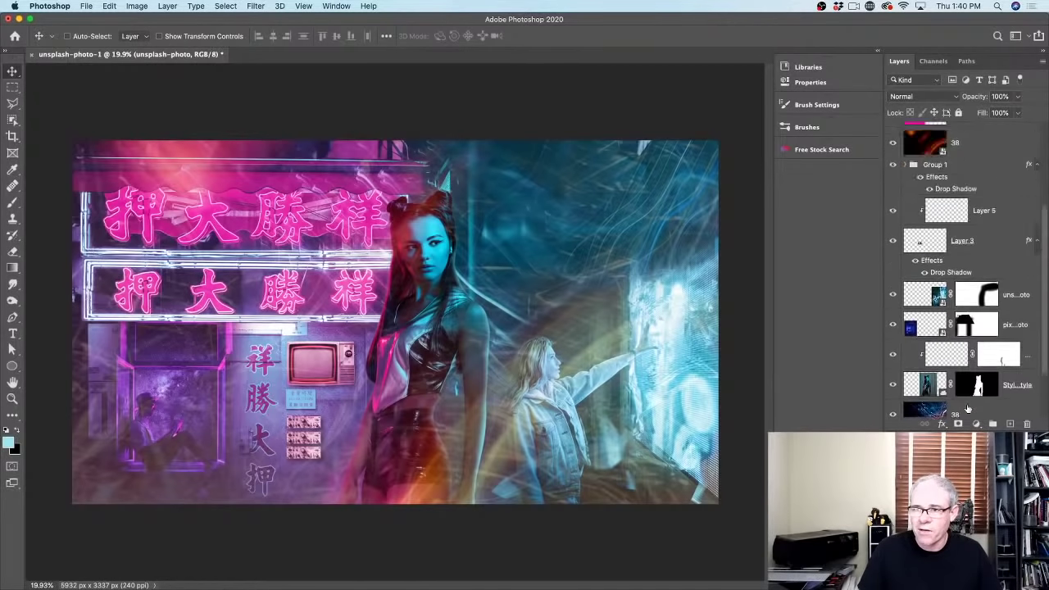
{"action": "left_click", "coordinate": [931, 136]}
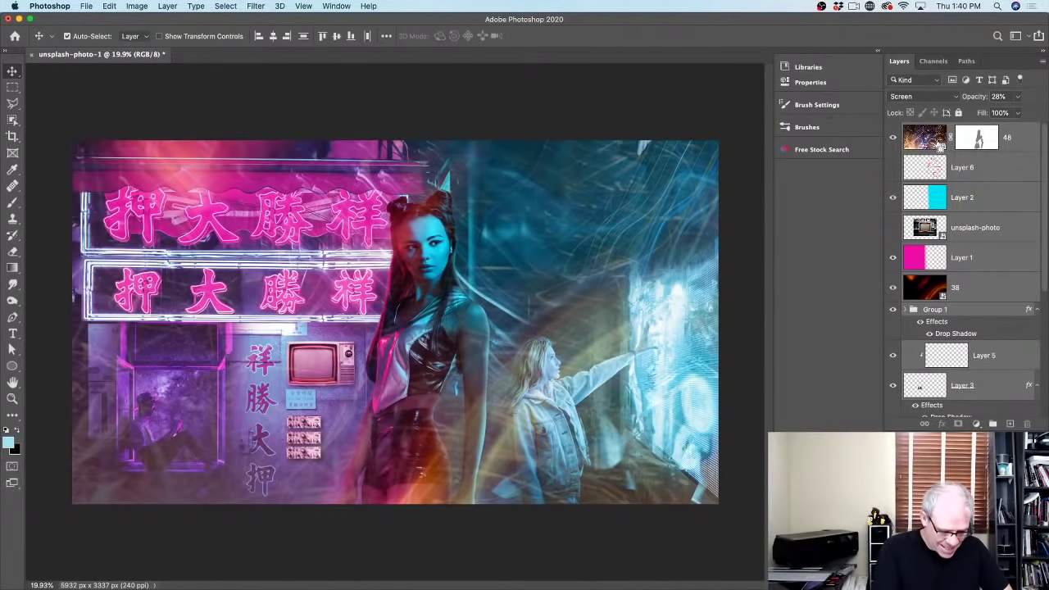
{"action": "key", "text": "super+alt+shift+e"}
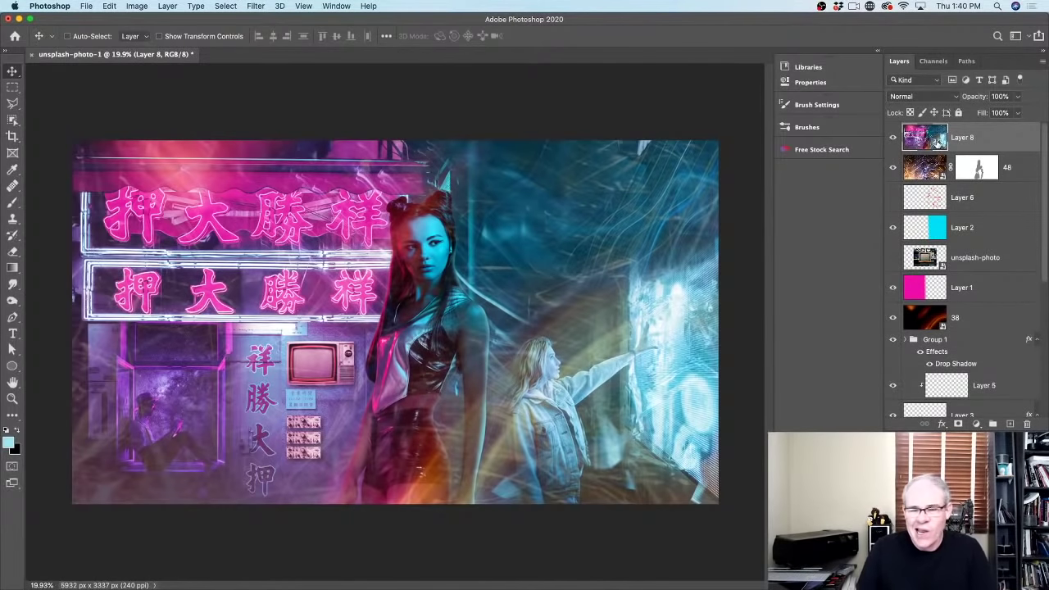
{"action": "left_click", "coordinate": [893, 138]}
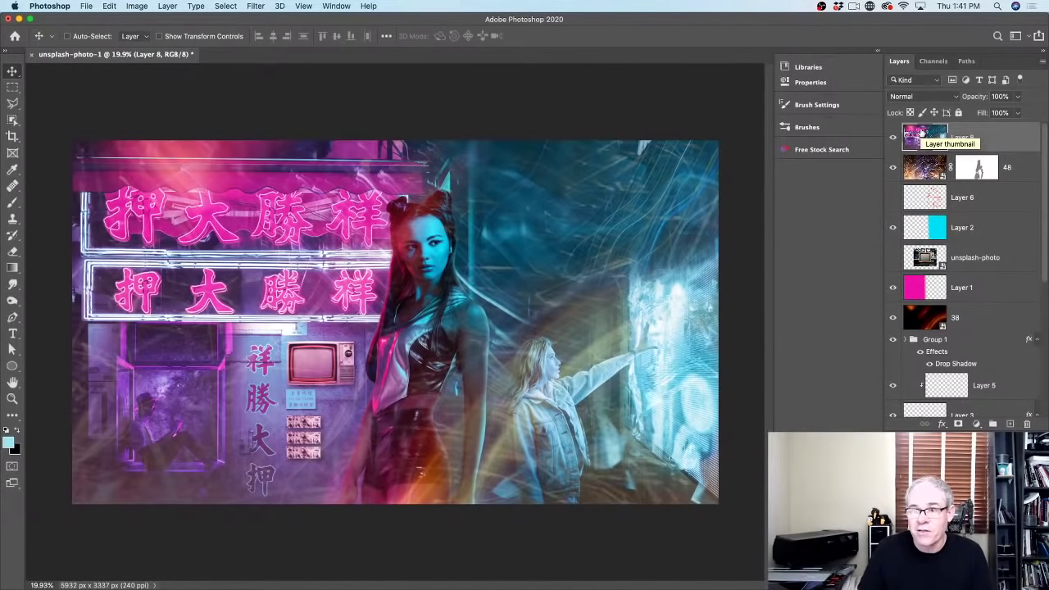
Open the Camera Raw Filter on Layer 8 and set Exposure +0.45, Highlights -57, Shadows +40, Whites +17, Blacks -12, Texture +20 and Clarity +26
{"action": "left_click", "coordinate": [257, 6]}
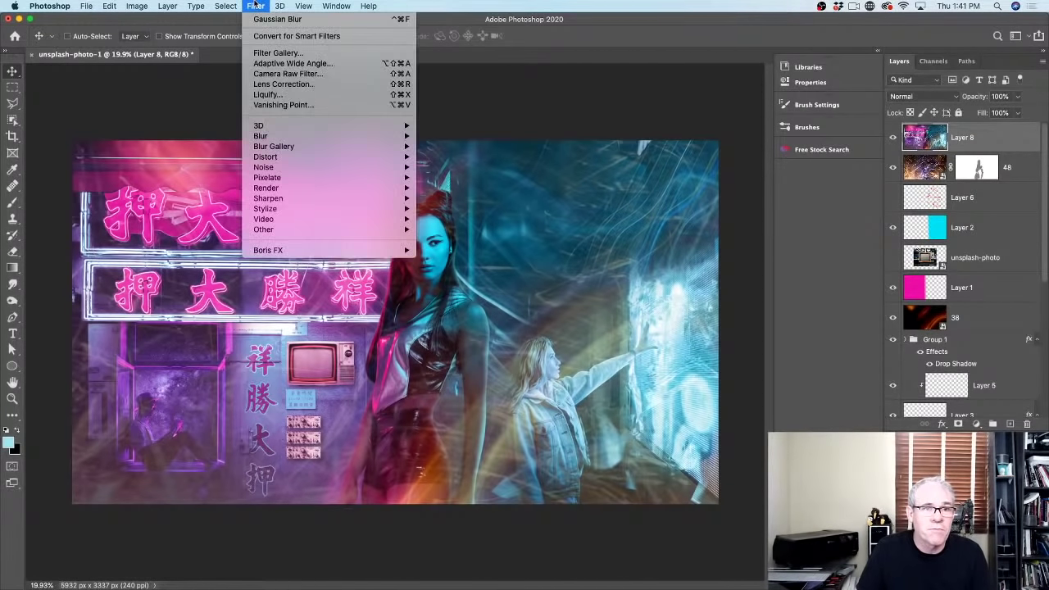
{"action": "left_click", "coordinate": [284, 73]}
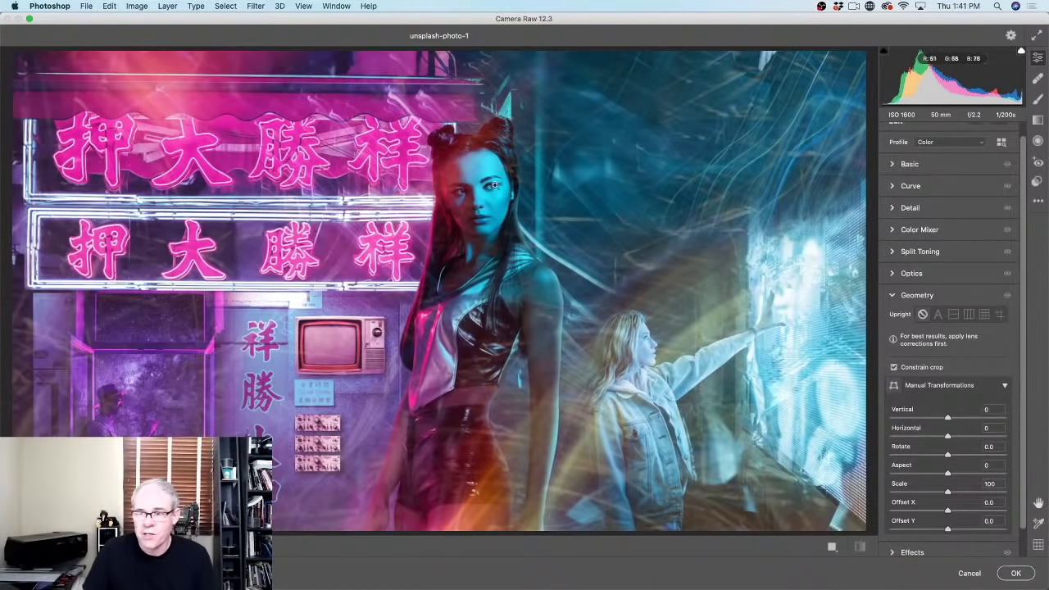
{"action": "left_click", "coordinate": [892, 164]}
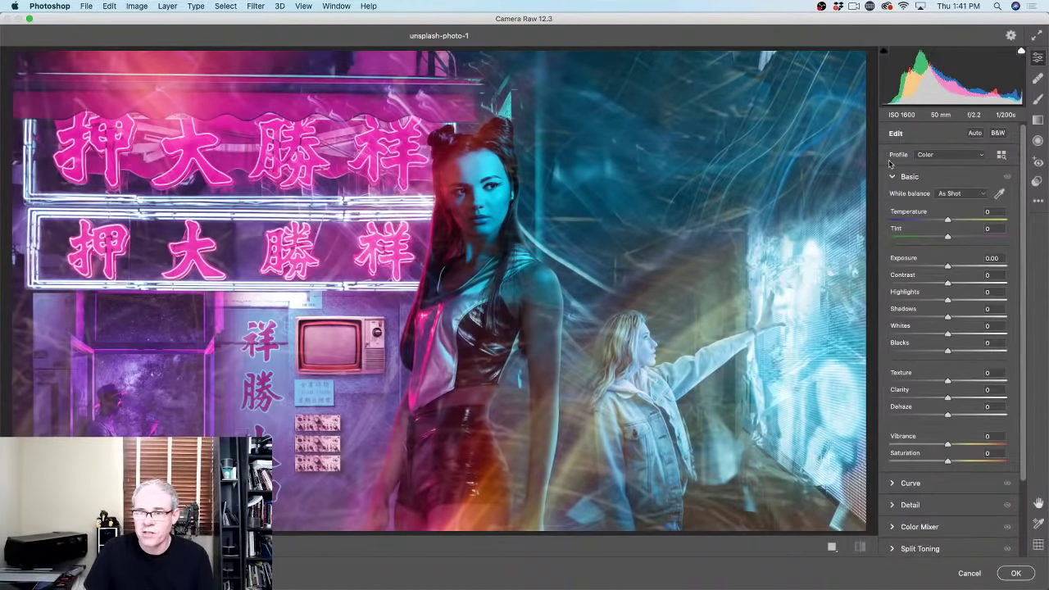
{"action": "scroll", "coordinate": [1023, 167], "scroll_direction": "down", "scroll_amount": 2}
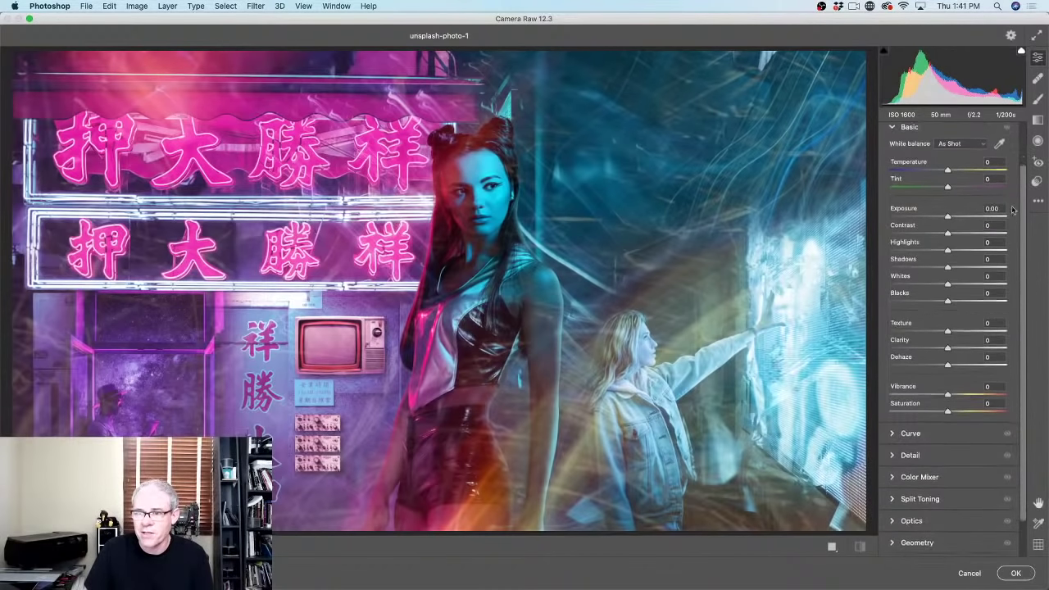
{"action": "left_click_drag", "start_coordinate": [947, 211], "coordinate": [964, 343]}
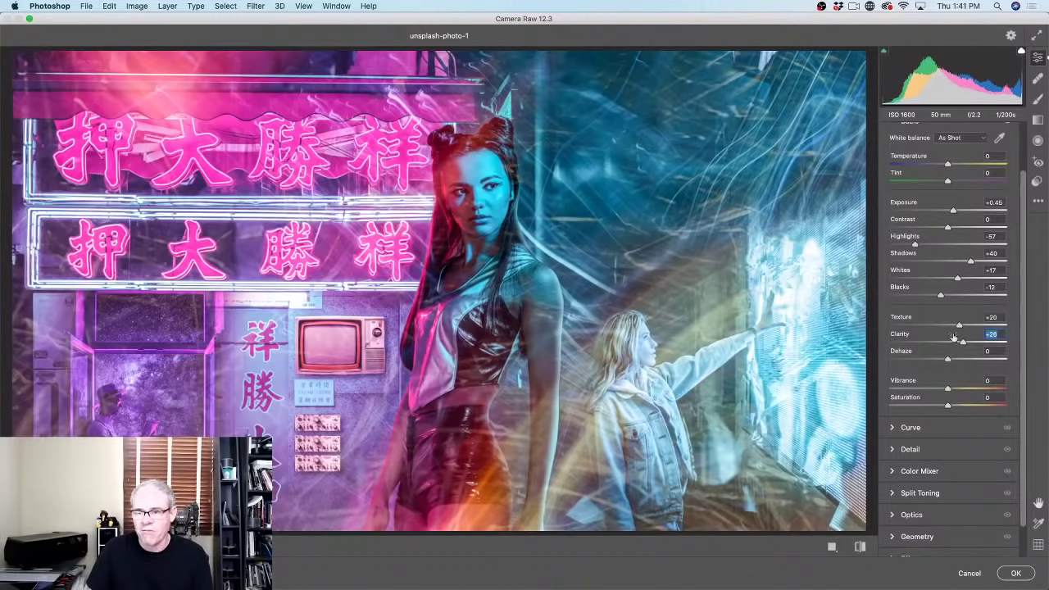
Set Exposure to +0.35, Contrast -37, Blacks -4, Vibrance +50 and Saturation -21, and compare the image before and after the adjustments
{"action": "left_click_drag", "start_coordinate": [952, 210], "coordinate": [928, 229]}
{"action": "mouse_move", "coordinate": [942, 296]}
{"action": "left_mouse_down"}
{"action": "mouse_move", "coordinate": [908, 296]}
{"action": "mouse_move", "coordinate": [970, 294]}
{"action": "mouse_move", "coordinate": [946, 295]}
{"action": "left_mouse_up"}
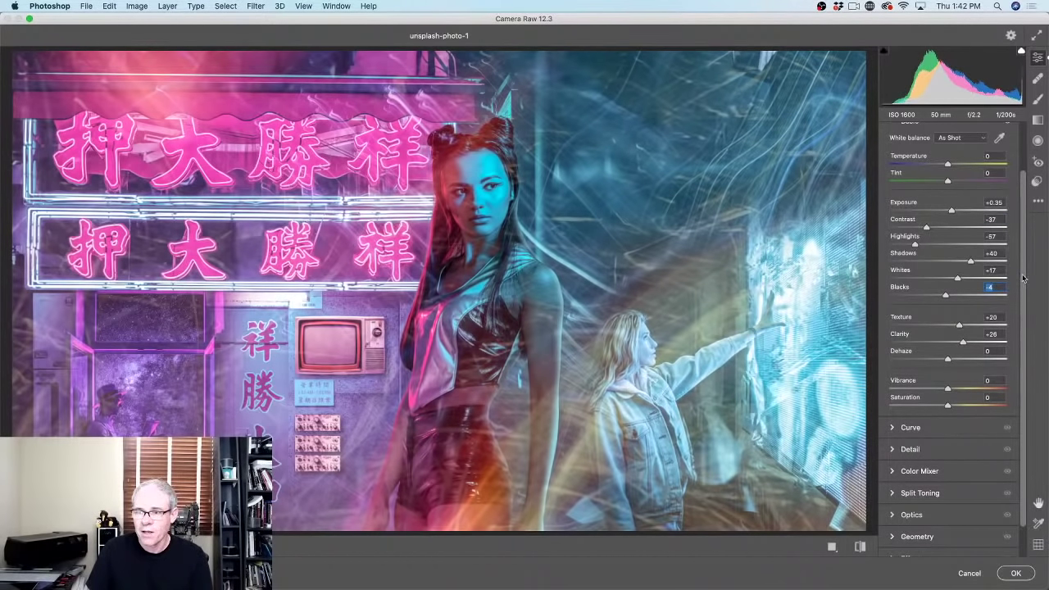
{"action": "left_click_drag", "start_coordinate": [946, 389], "coordinate": [933, 407]}
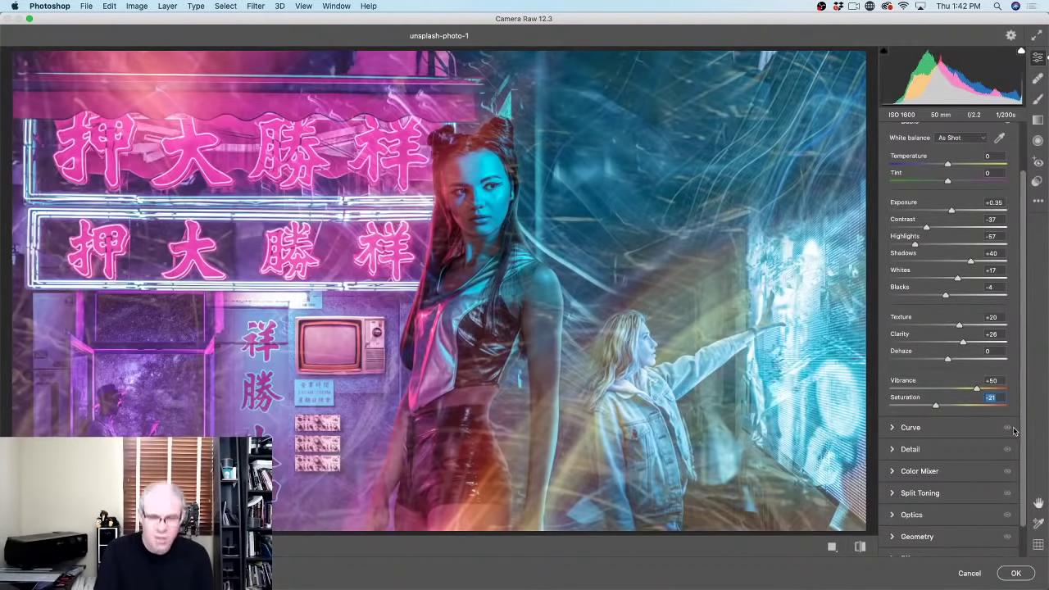
{"action": "key", "text": "backslash"}
{"action": "key", "text": "backslash"}
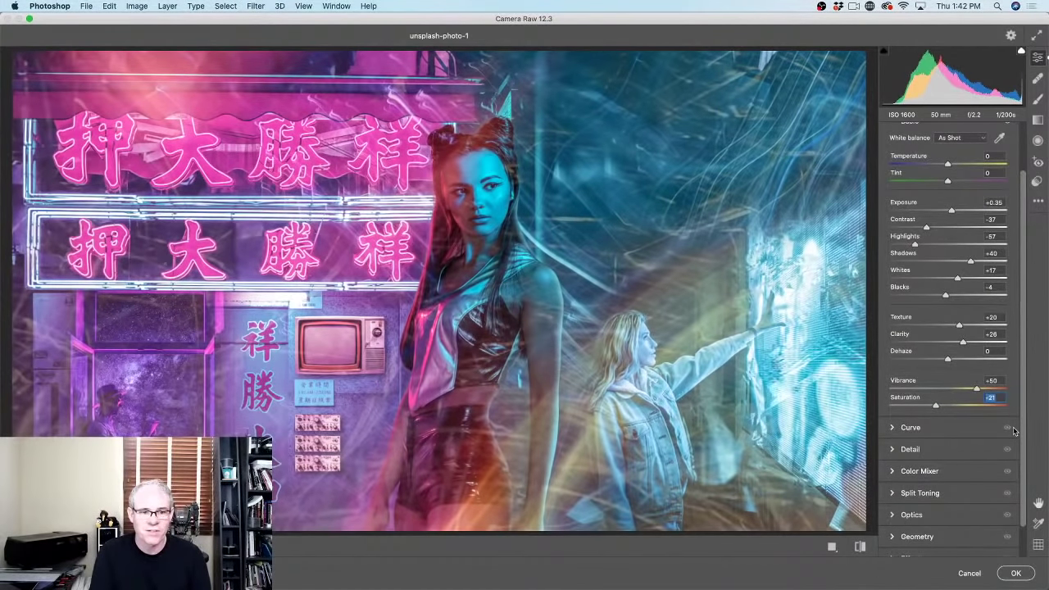
{"action": "key", "text": "backslash"}
{"action": "key", "text": "backslash"}
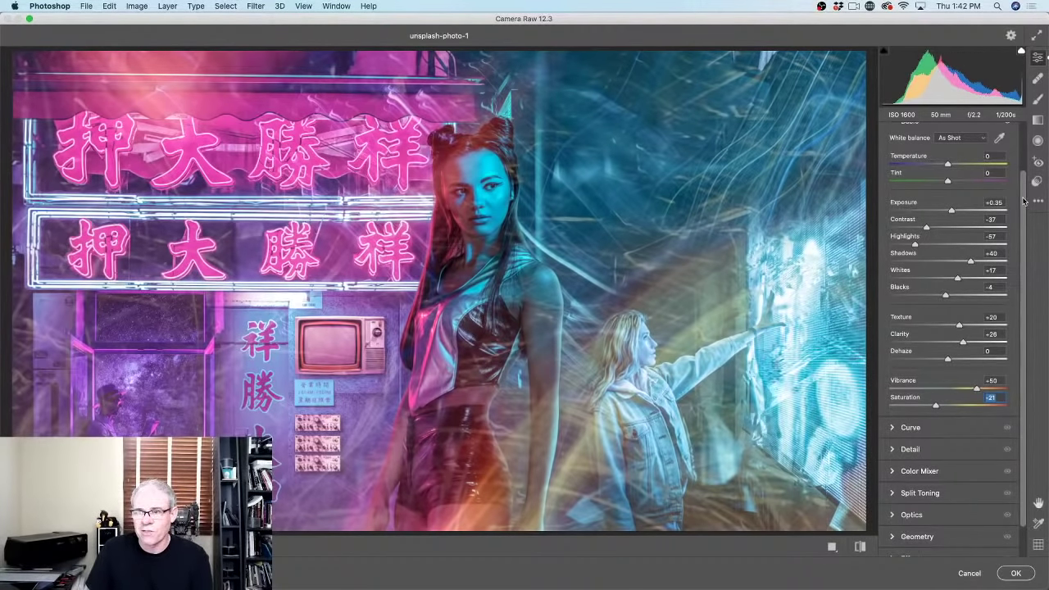
Set Temperature to +9, apply the Camera Raw adjustments, and compare the composite with Layer 8 hidden and shown
{"action": "scroll", "coordinate": [1023, 200], "scroll_direction": "up", "scroll_amount": 3}
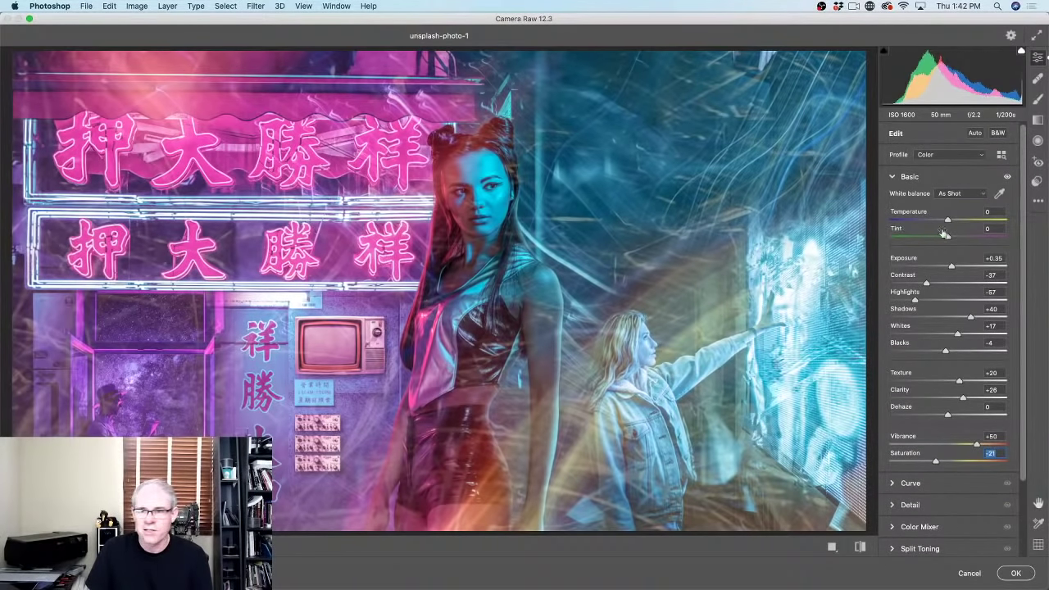
{"action": "left_click_drag", "start_coordinate": [949, 221], "coordinate": [953, 221]}
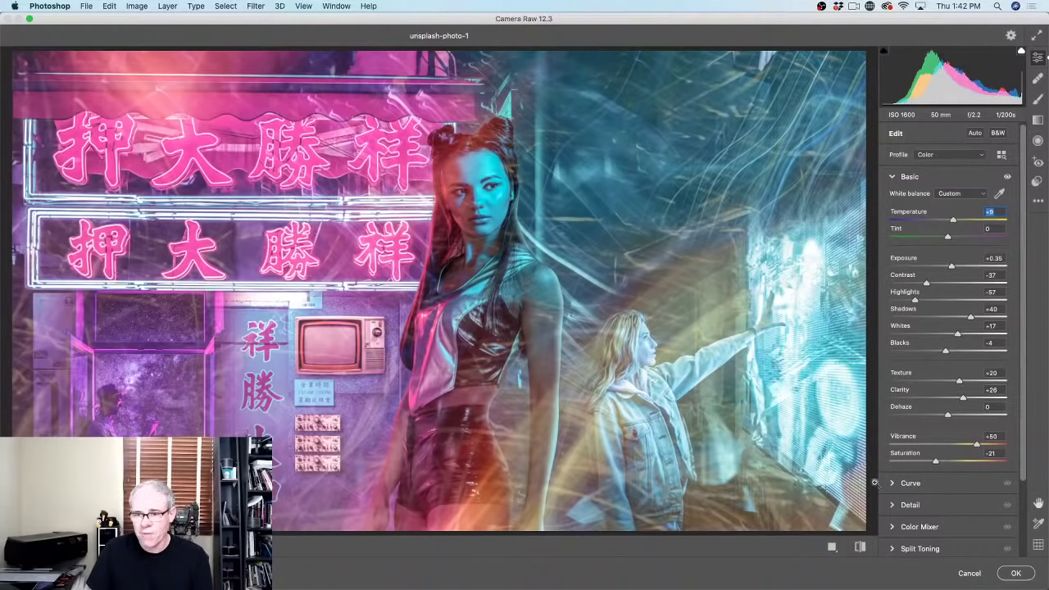
{"action": "left_click", "coordinate": [1014, 574]}
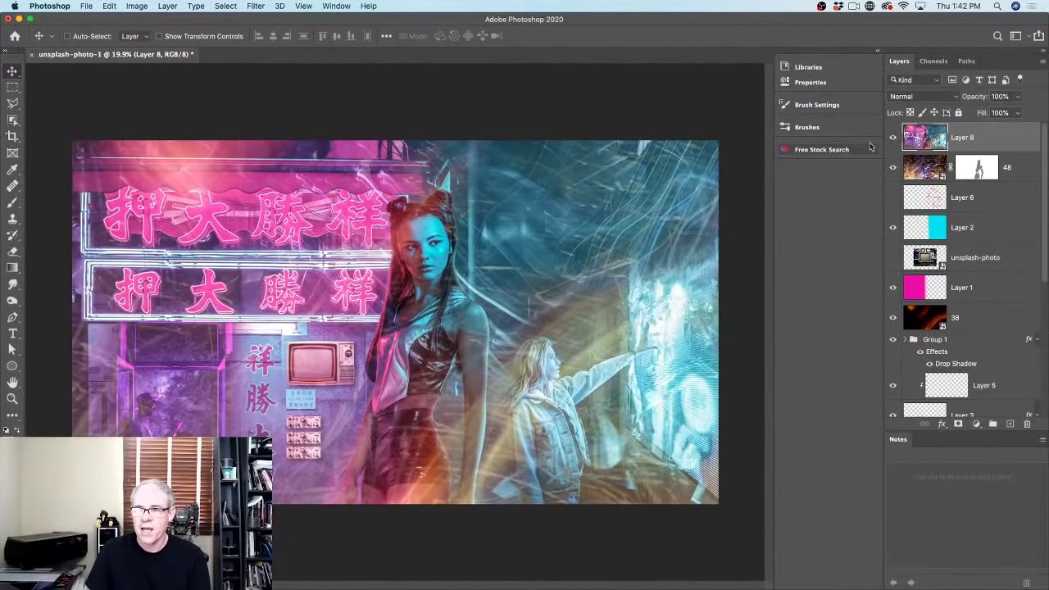
{"action": "left_click", "coordinate": [894, 138]}
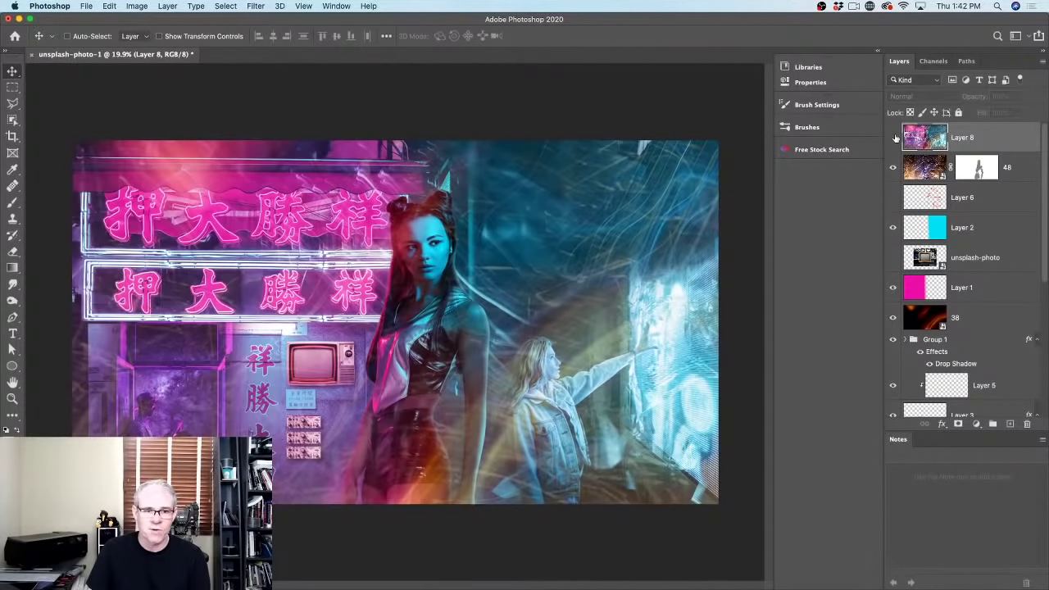
{"action": "left_click", "coordinate": [894, 137]}
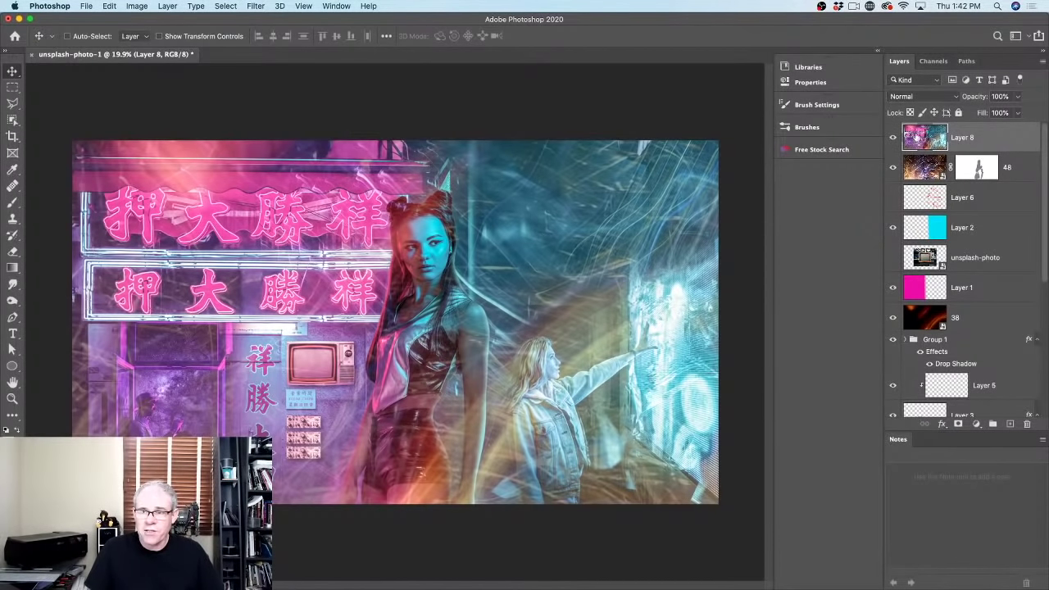
{"action": "left_click", "coordinate": [891, 137]}
{"action": "left_click", "coordinate": [892, 136]}
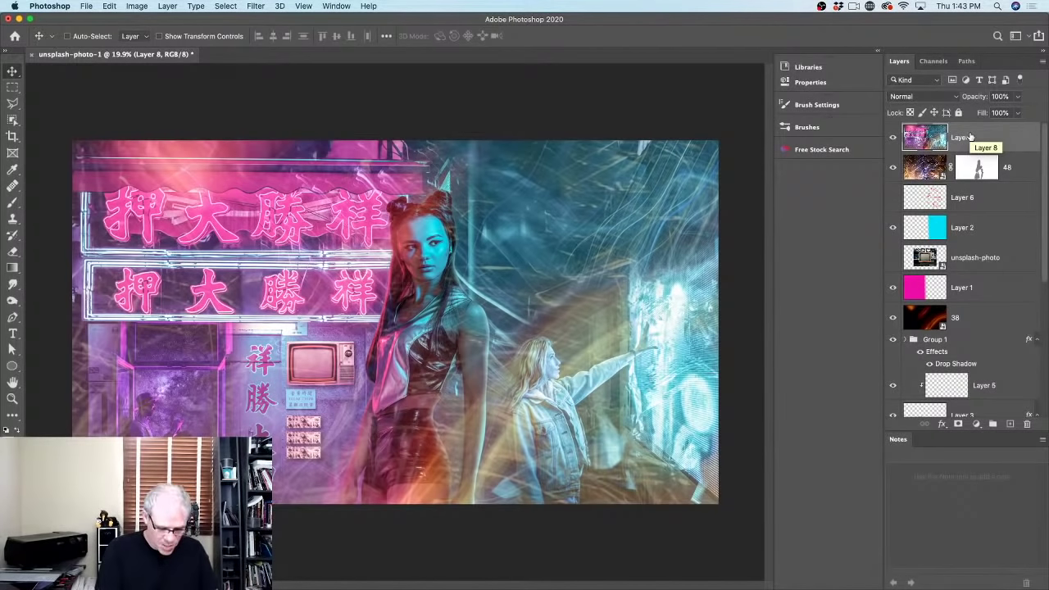
Duplicate Layer 8, set the copy's blend mode to Overlay, and compare the image with the copy hidden and shown
{"action": "key", "text": "super+j"}
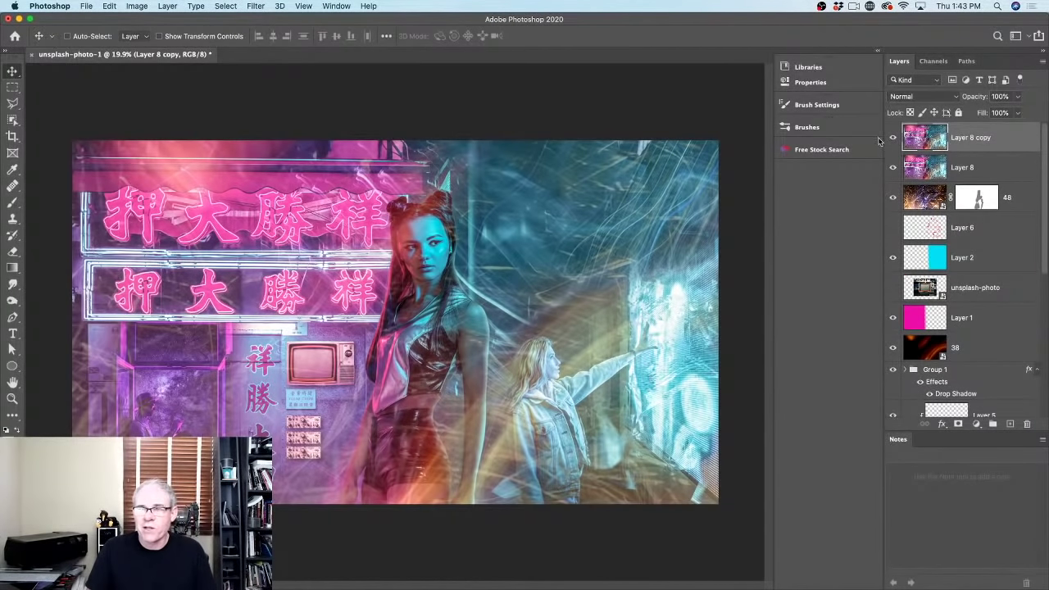
{"action": "left_click", "coordinate": [894, 138]}
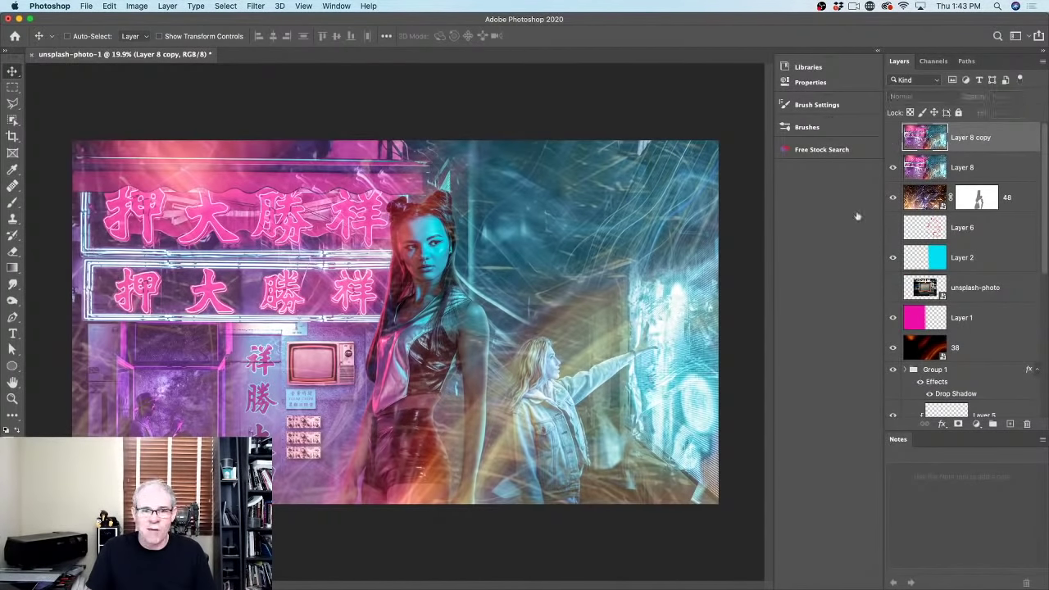
{"action": "left_click", "coordinate": [893, 137]}
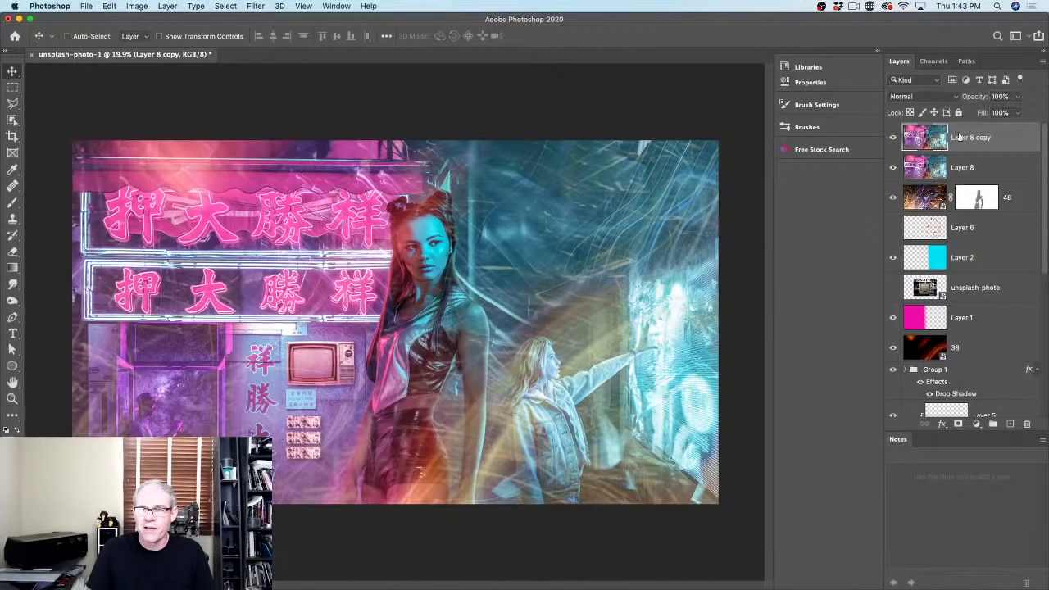
{"action": "left_click", "coordinate": [938, 96]}
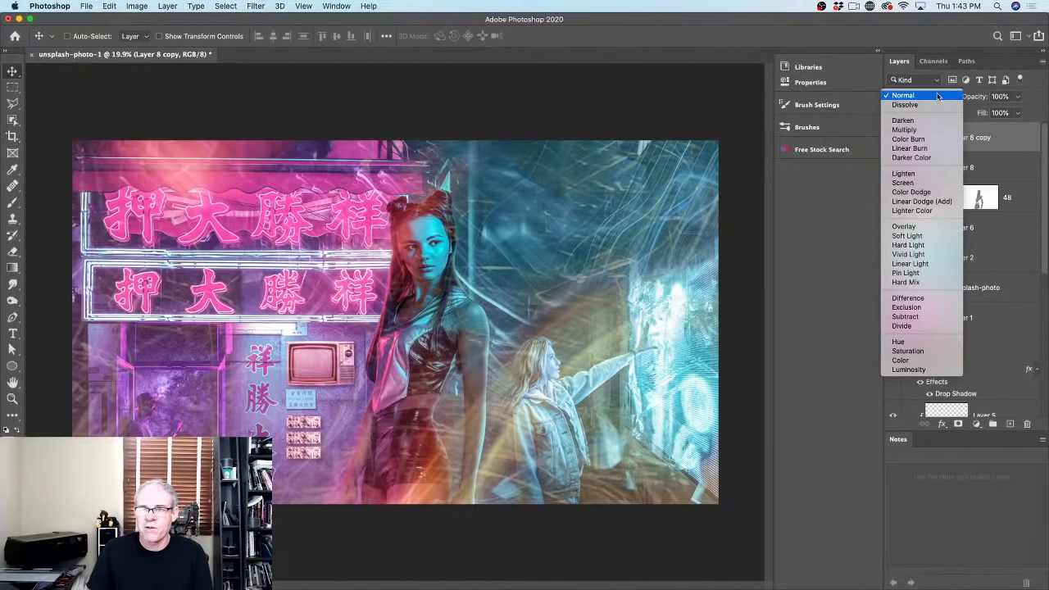
{"action": "left_click", "coordinate": [915, 229]}
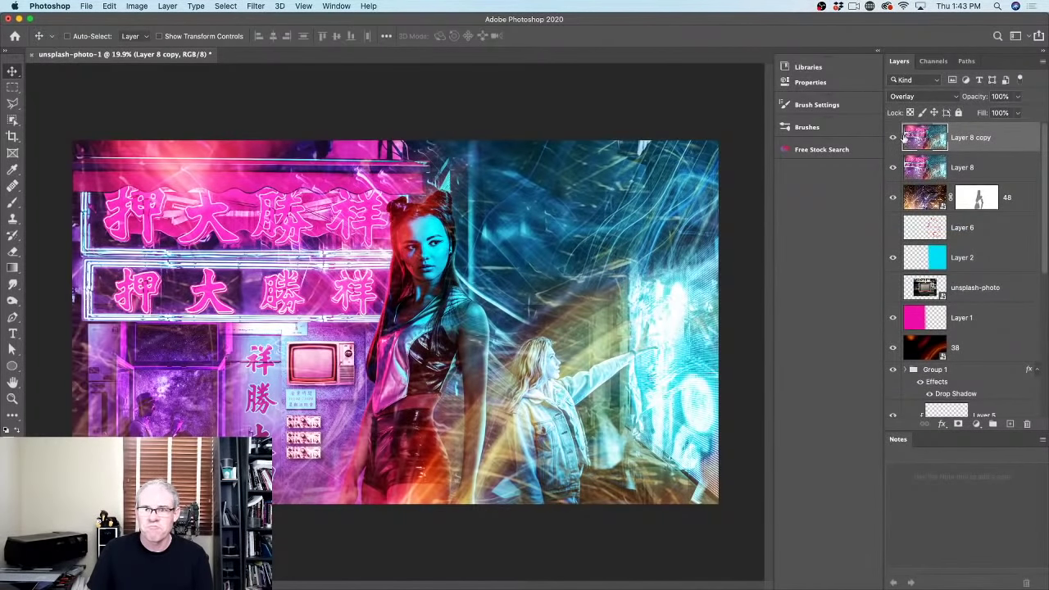
{"action": "left_click", "coordinate": [893, 137]}
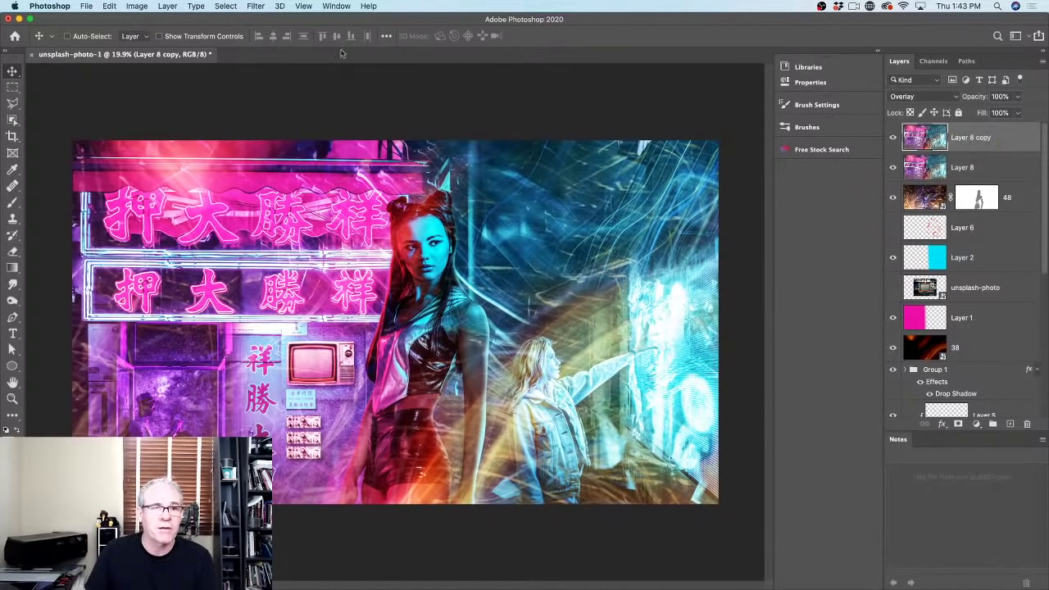
Apply a High Pass filter with a 3.4-pixel radius to Layer 8 copy, and compare the image with that layer hidden and shown
{"action": "left_click", "coordinate": [255, 6]}
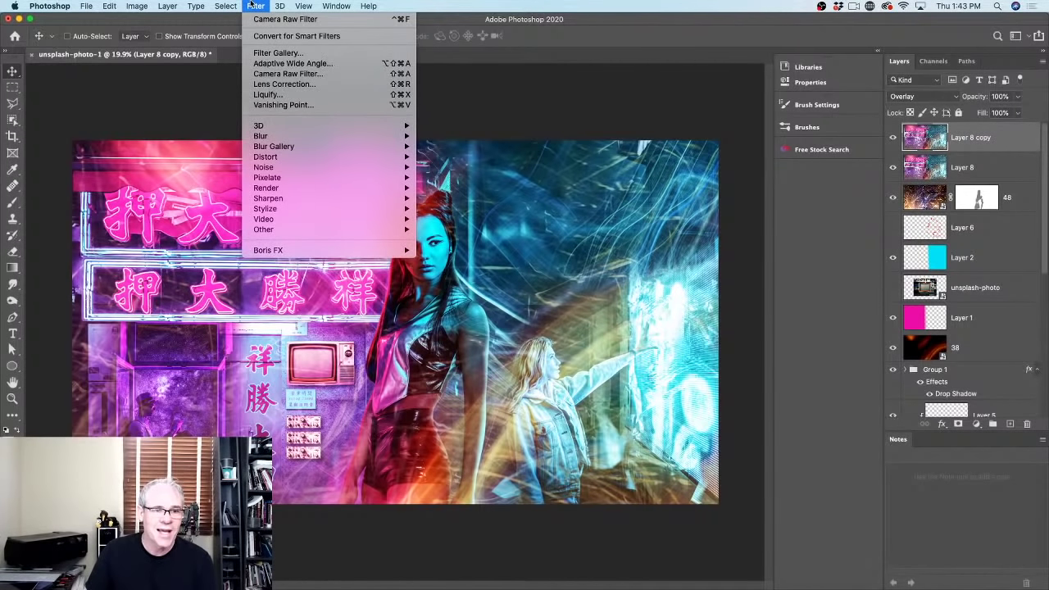
{"action": "mouse_move", "coordinate": [282, 209]}
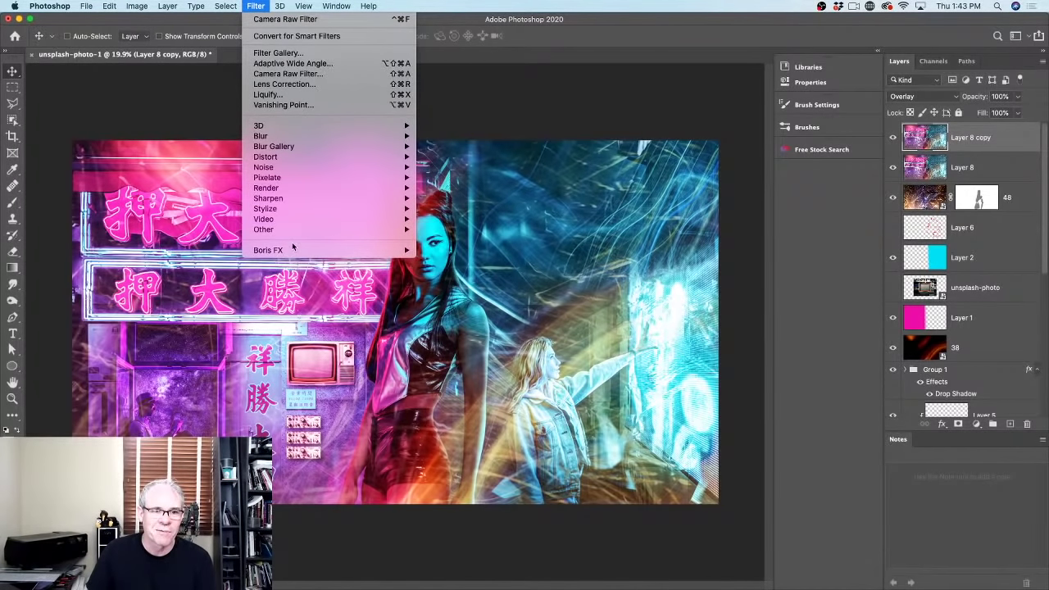
{"action": "mouse_move", "coordinate": [298, 229]}
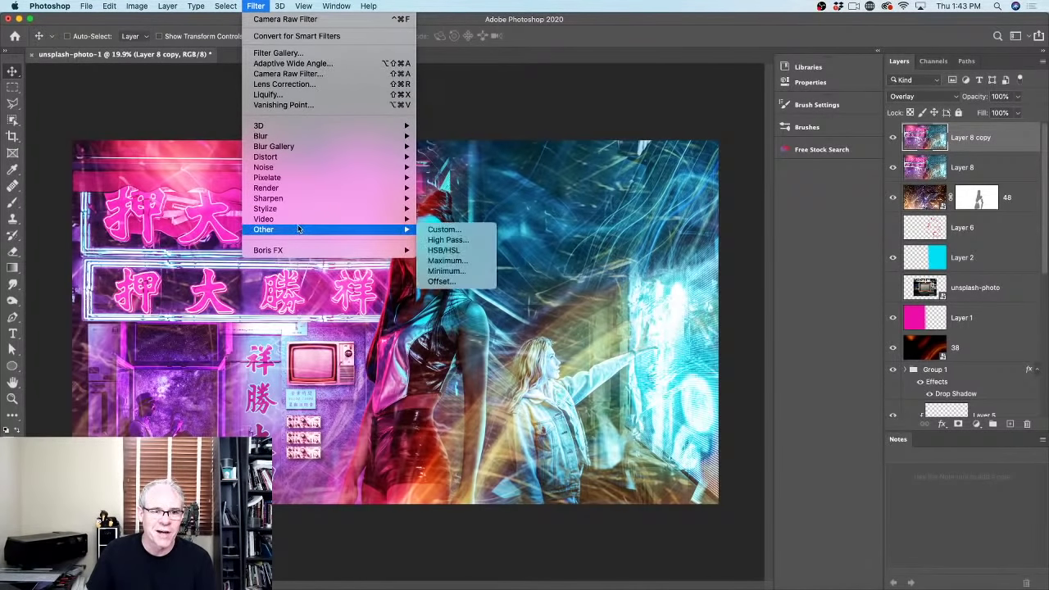
{"action": "left_click", "coordinate": [450, 241]}
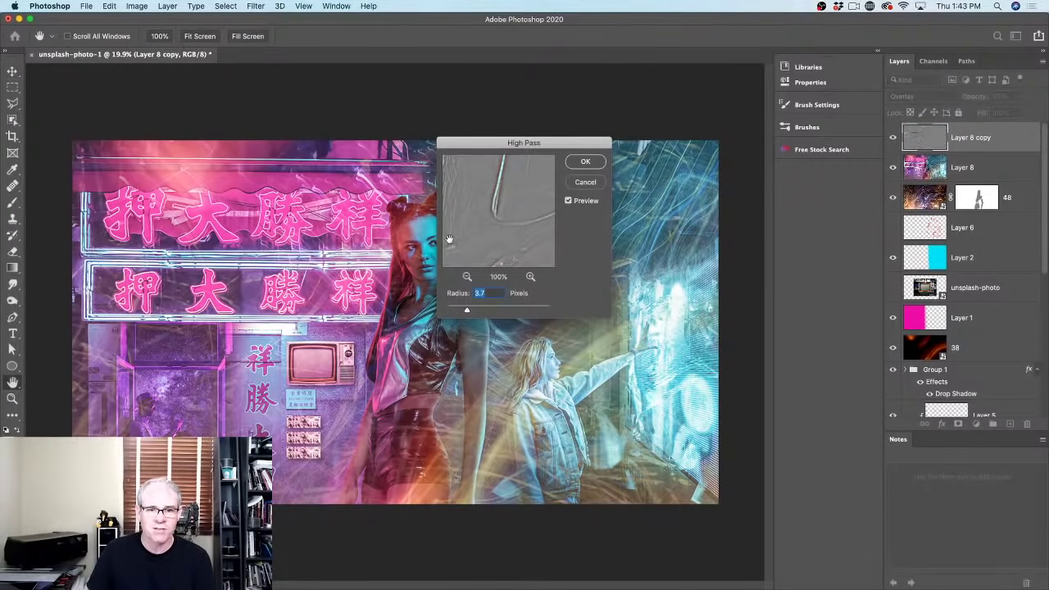
{"action": "left_click_drag", "start_coordinate": [494, 143], "coordinate": [769, 71]}
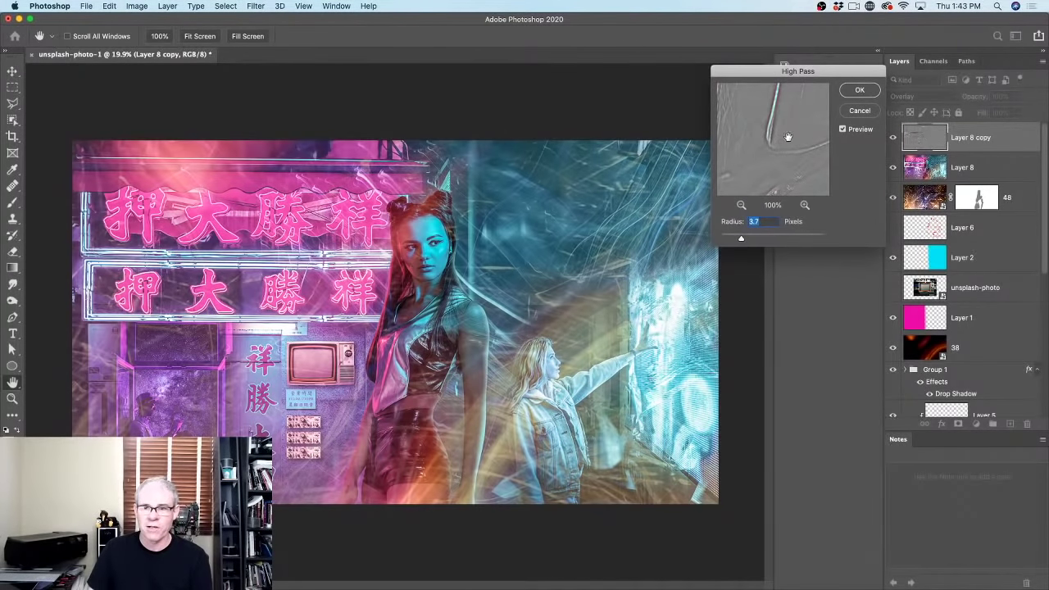
{"action": "left_click_drag", "start_coordinate": [741, 239], "coordinate": [705, 237]}
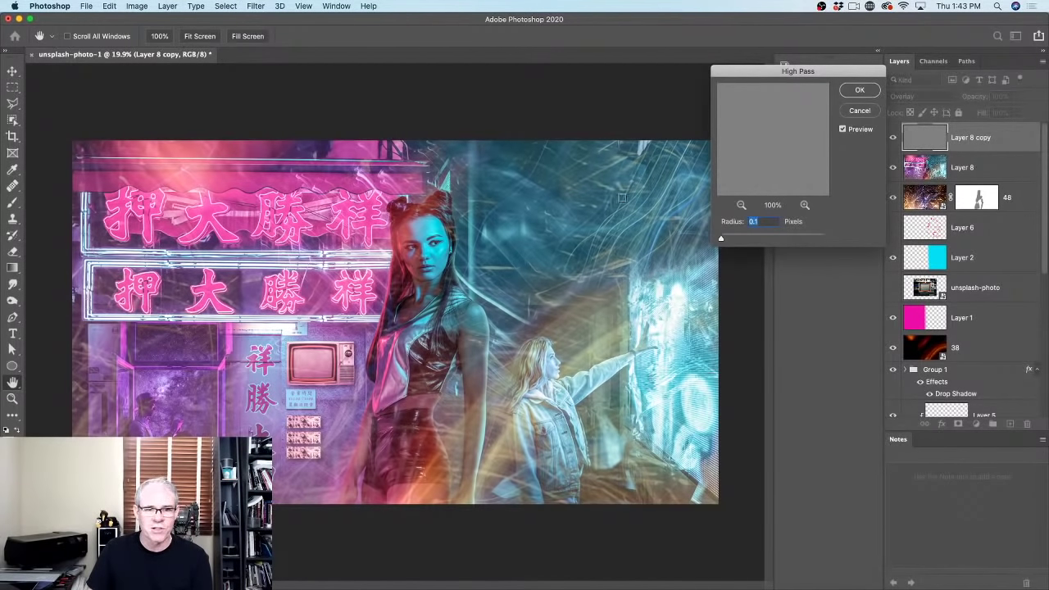
{"action": "left_click_drag", "start_coordinate": [722, 240], "coordinate": [806, 235]}
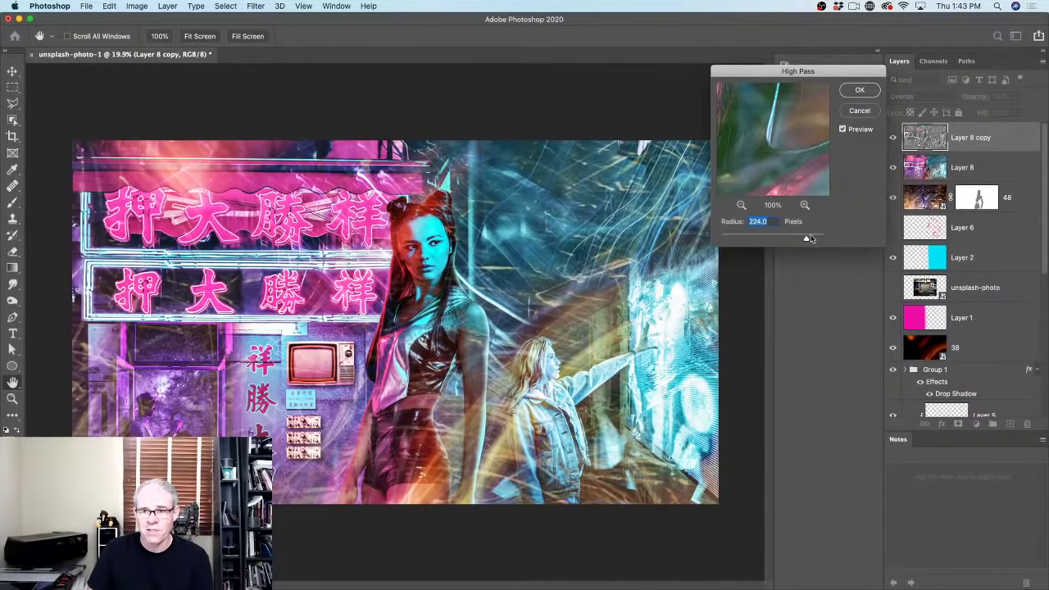
{"action": "left_click_drag", "start_coordinate": [810, 239], "coordinate": [739, 240]}
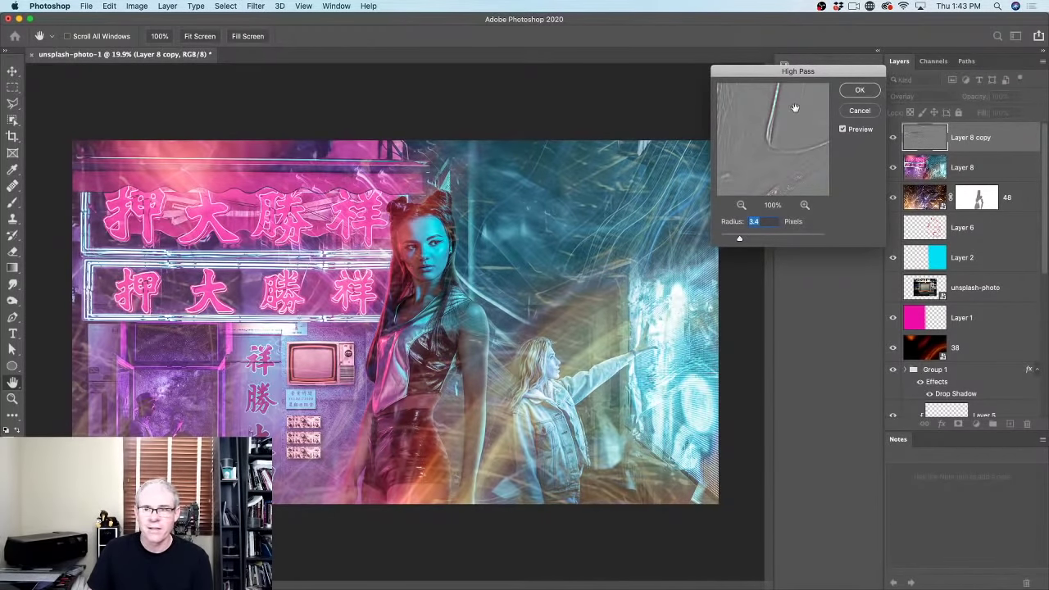
{"action": "left_click", "coordinate": [858, 90]}
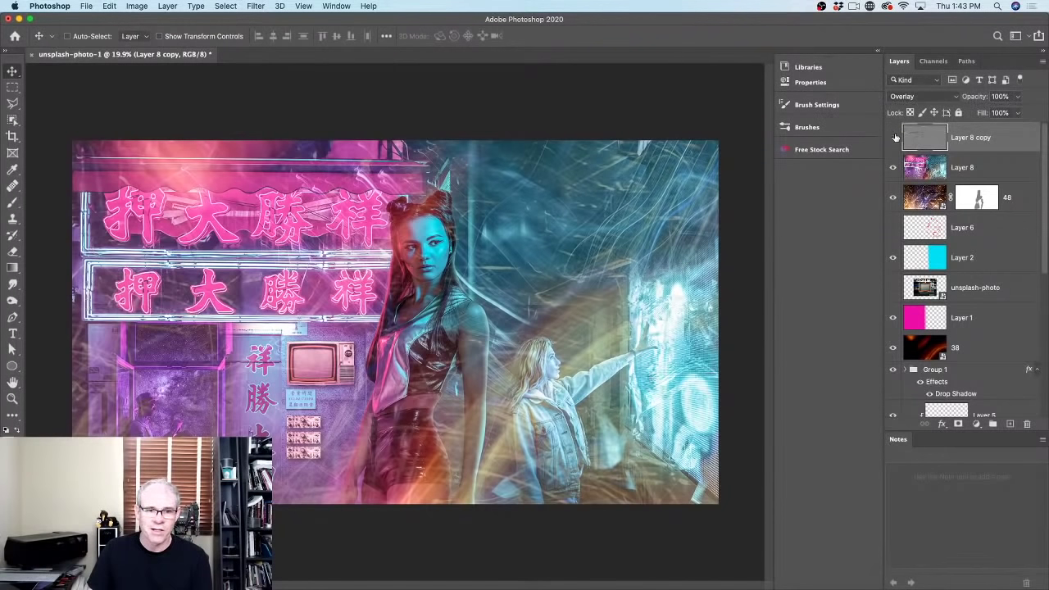
{"action": "left_click", "coordinate": [893, 137]}
{"action": "left_click", "coordinate": [893, 136]}
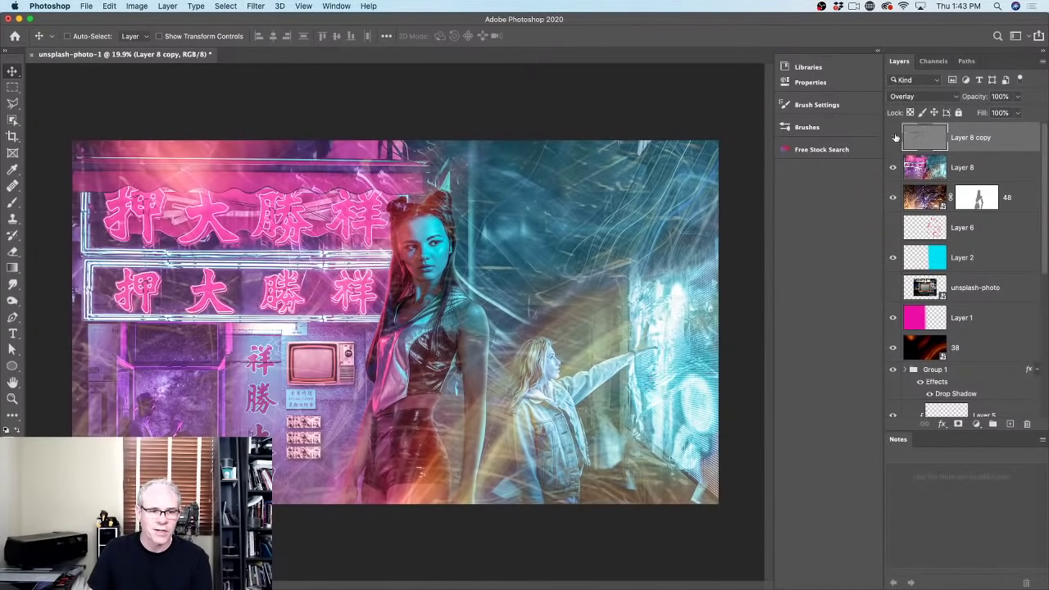
{"action": "left_click", "coordinate": [893, 137]}
{"action": "left_click", "coordinate": [893, 137]}
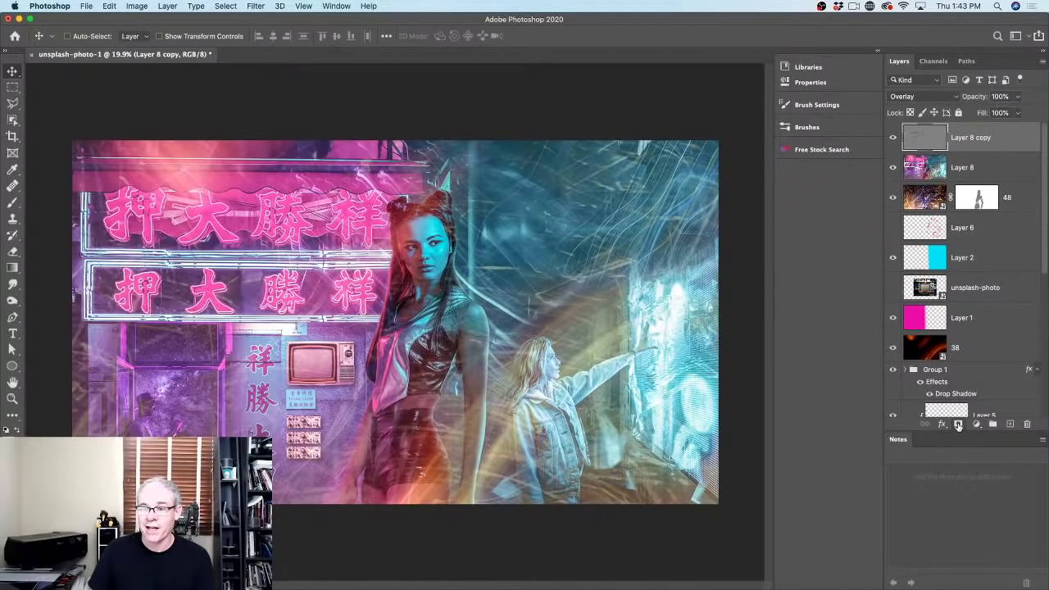
Add a layer mask to Layer 8 copy and paint it black with a 600-pixel brush over the teal background around the pointing woman
{"action": "left_click", "coordinate": [957, 423]}
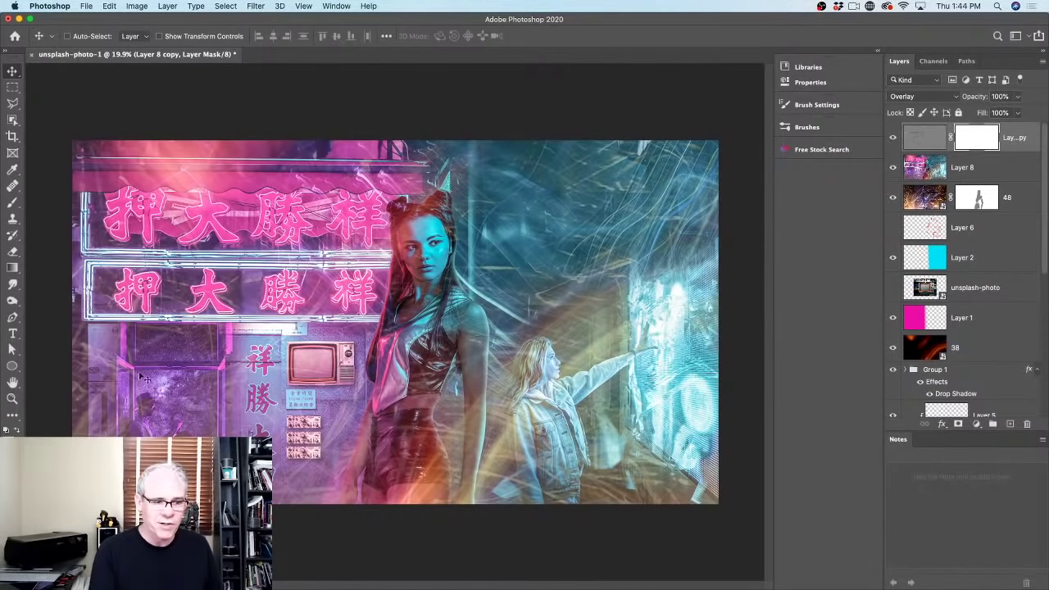
{"action": "left_click", "coordinate": [11, 428]}
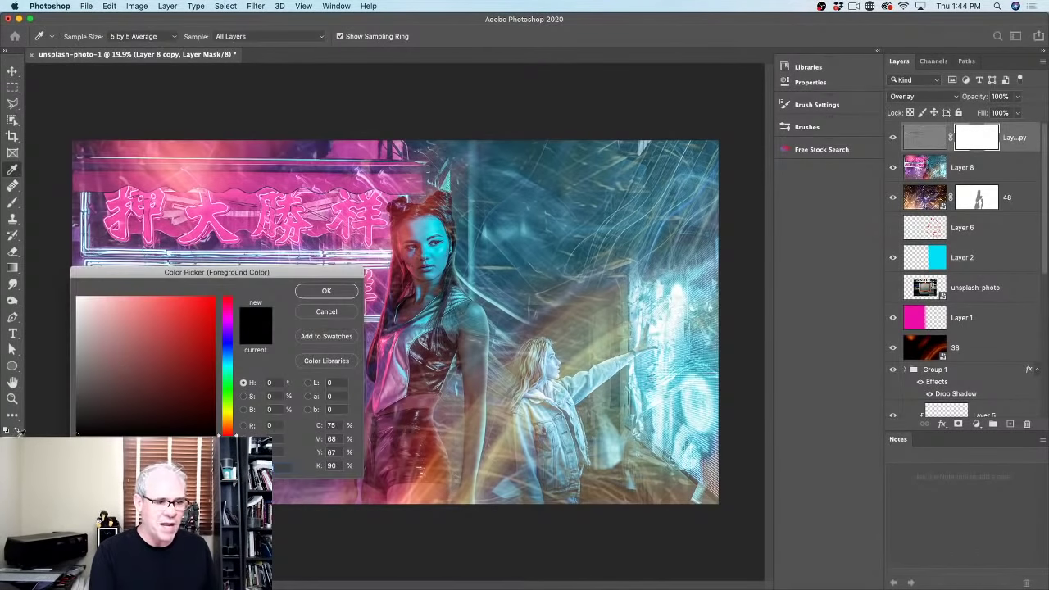
{"action": "left_click", "coordinate": [325, 291]}
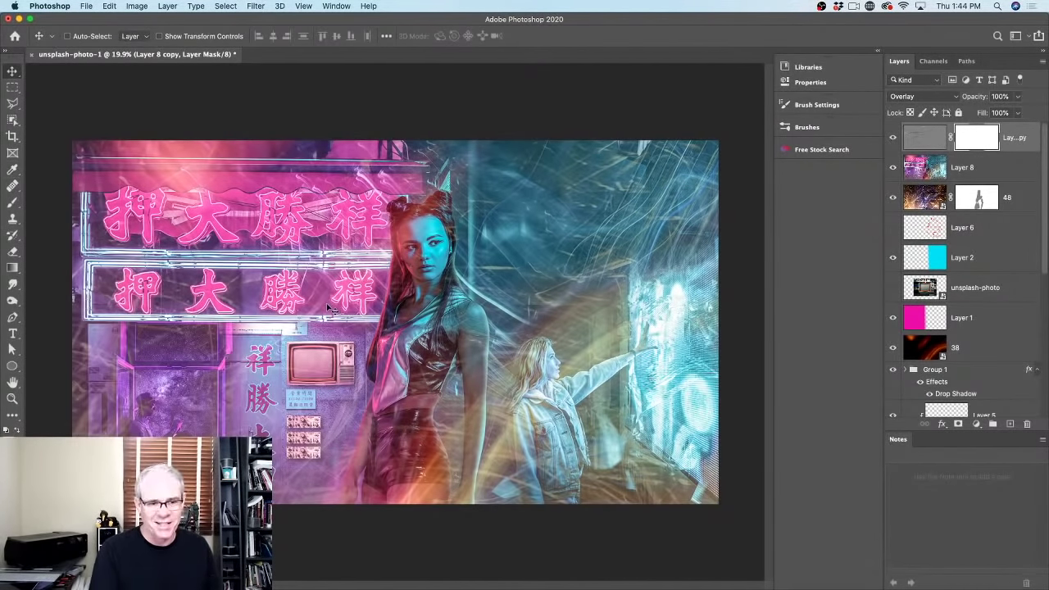
{"action": "key", "text": "b"}
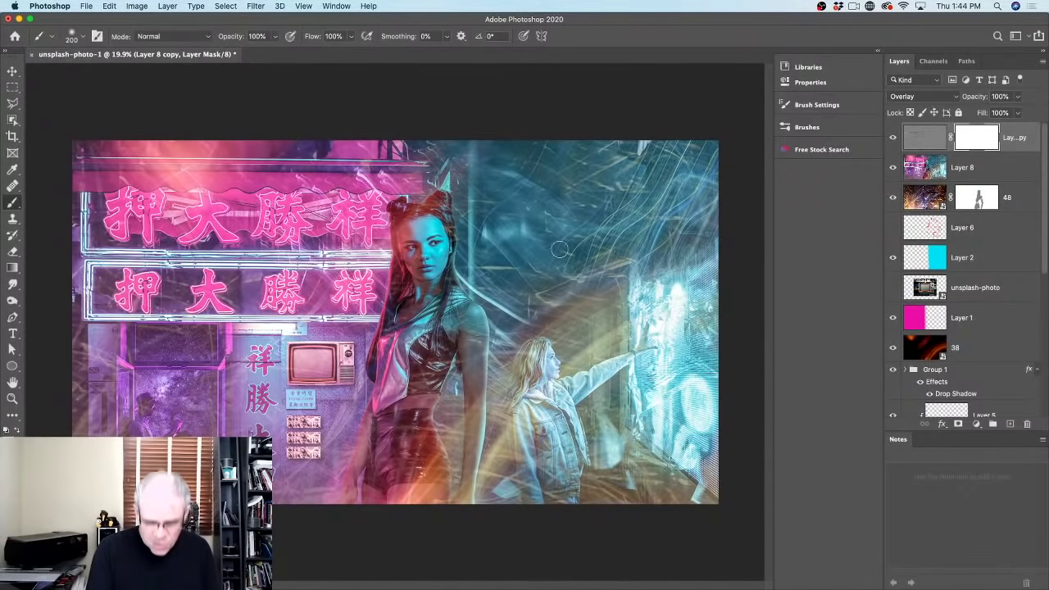
{"action": "key", "text": "bracketright"}
{"action": "key", "text": "bracketright"}
{"action": "key", "text": "bracketright"}
{"action": "key", "text": "bracketright"}
{"action": "key", "text": "bracketright"}
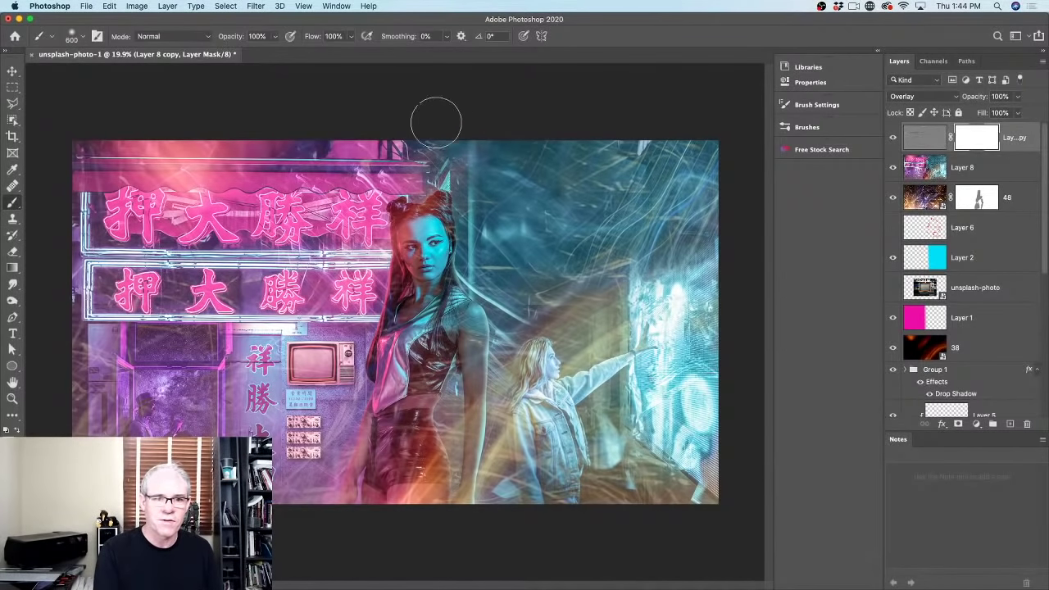
Compare the sharpening with Layer 8 copy and its mask off and on, and mask out the neon-sign background in black
{"action": "left_click", "coordinate": [894, 139]}
{"action": "left_click", "coordinate": [893, 139]}
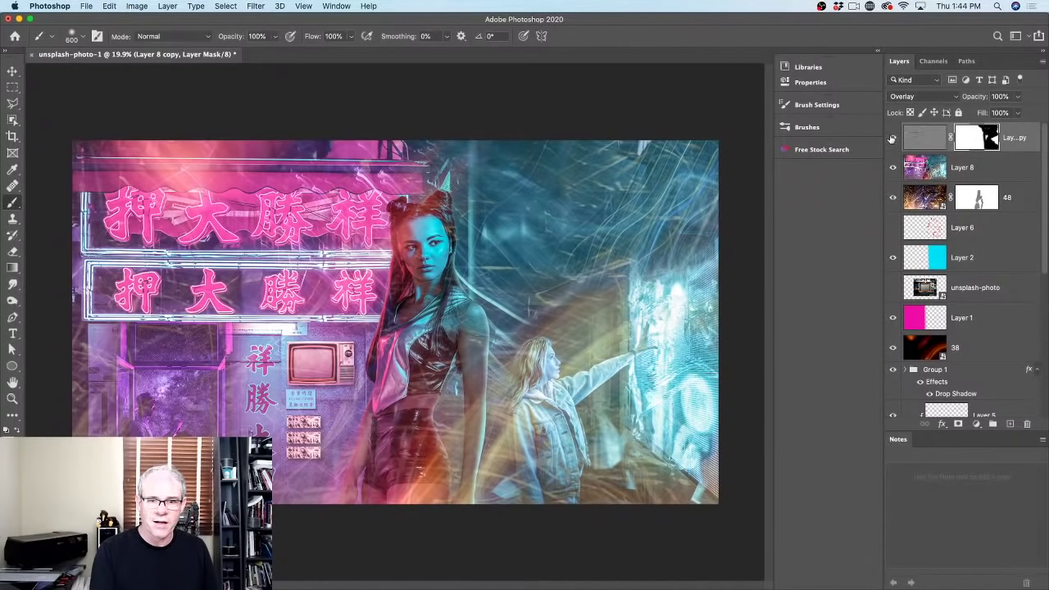
{"action": "left_click", "coordinate": [893, 138]}
{"action": "left_click", "coordinate": [893, 139]}
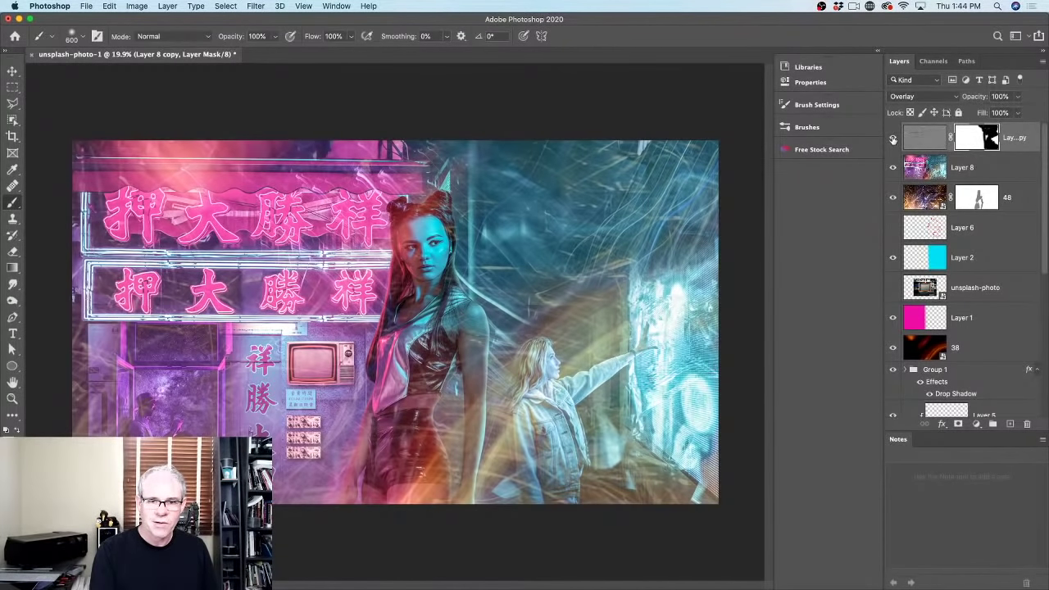
{"action": "left_click", "coordinate": [974, 139], "text": "shift"}
{"action": "left_click", "coordinate": [974, 138], "text": "shift"}
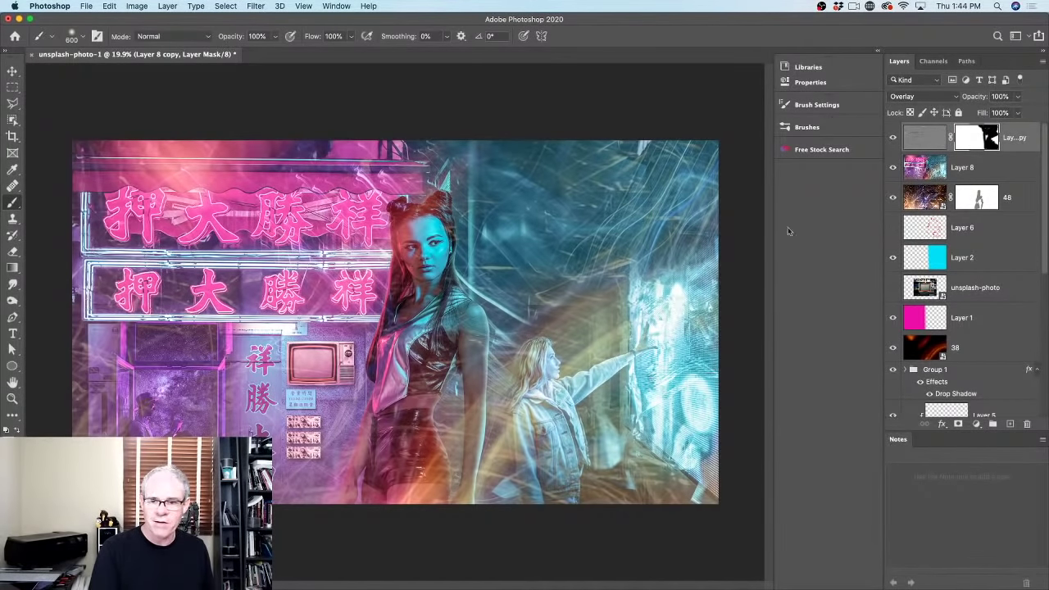
{"action": "left_click", "coordinate": [979, 137], "text": "shift"}
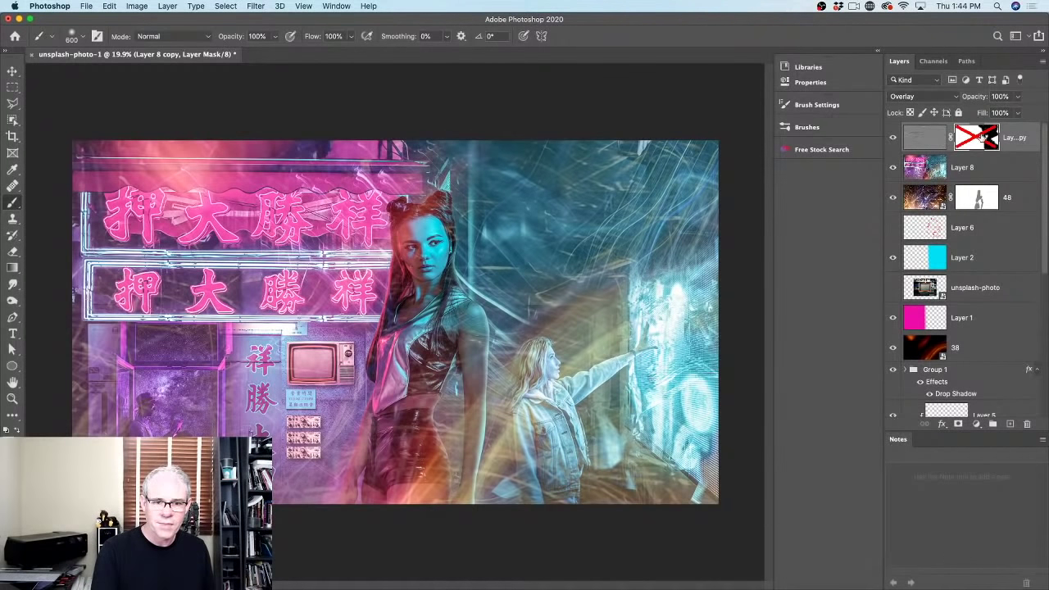
{"action": "left_click", "coordinate": [982, 137], "text": "shift"}
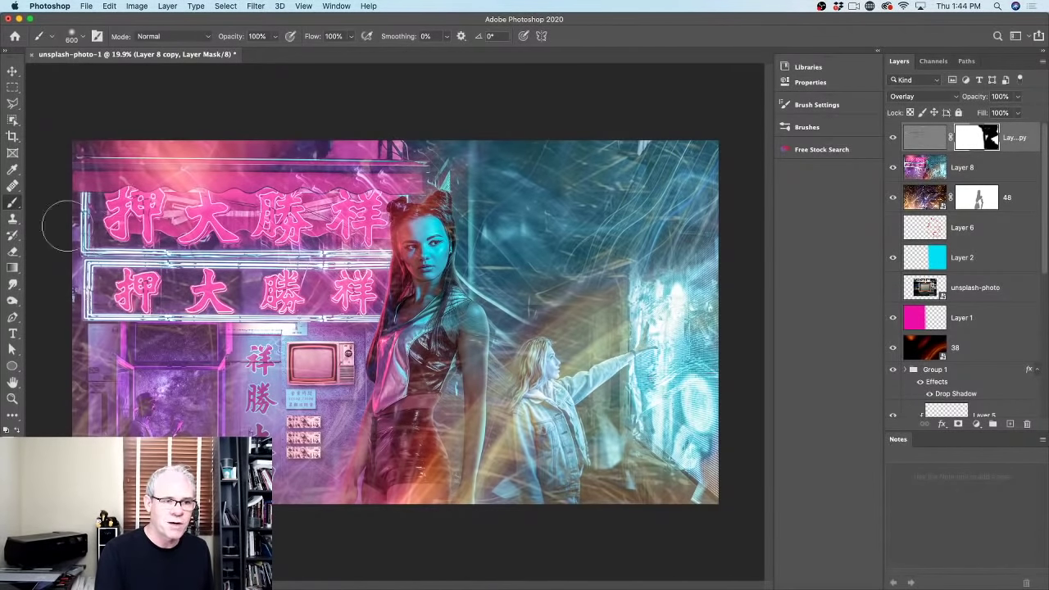
{"action": "mouse_move", "coordinate": [61, 225]}
{"action": "left_mouse_down"}
{"action": "mouse_move", "coordinate": [123, 168]}
{"action": "mouse_move", "coordinate": [203, 381]}
{"action": "mouse_move", "coordinate": [223, 399]}
{"action": "mouse_move", "coordinate": [266, 377]}
{"action": "left_mouse_up"}
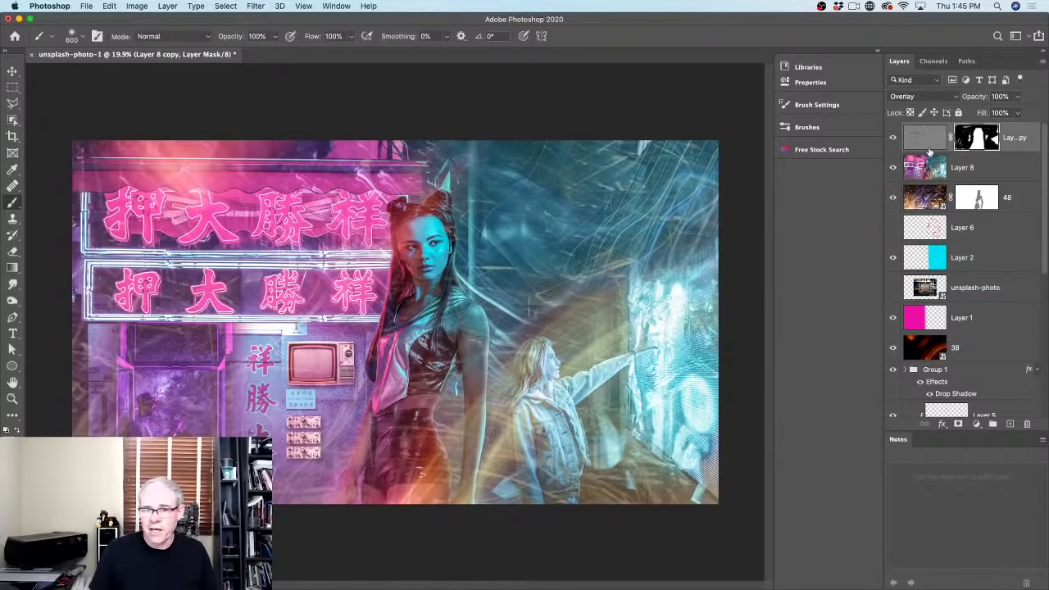
Select all layers from the bottom unsplash-photo up to Layer 8 copy and stamp them into a new merged layer on top
{"action": "scroll", "coordinate": [929, 151], "scroll_direction": "down", "scroll_amount": 10}
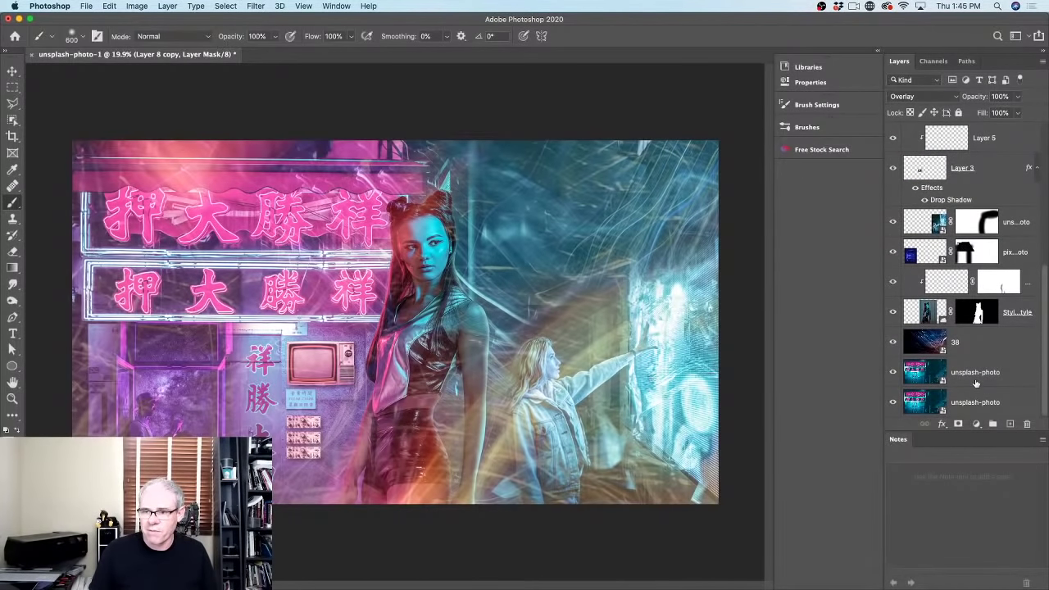
{"action": "left_click", "coordinate": [976, 398]}
{"action": "scroll", "coordinate": [976, 361], "scroll_direction": "up", "scroll_amount": 10}
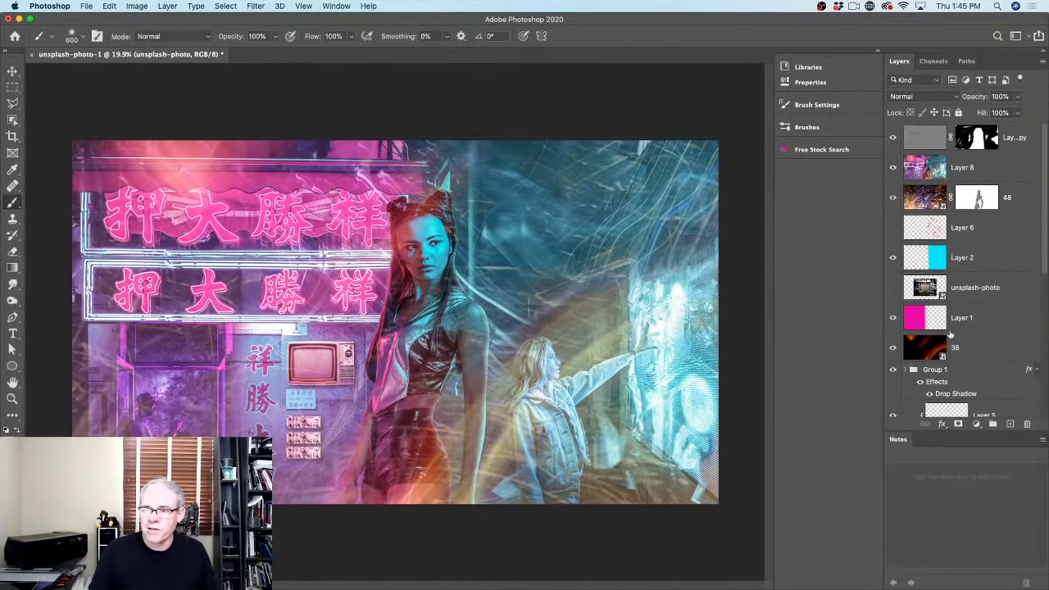
{"action": "left_click", "coordinate": [924, 143], "text": "shift"}
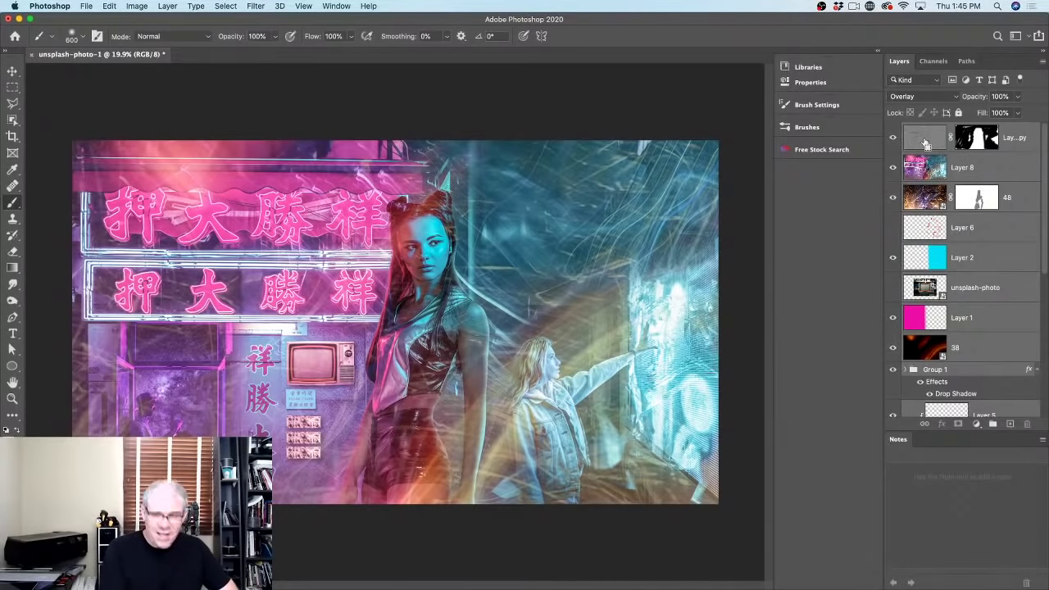
{"action": "key", "text": "super+alt+e"}
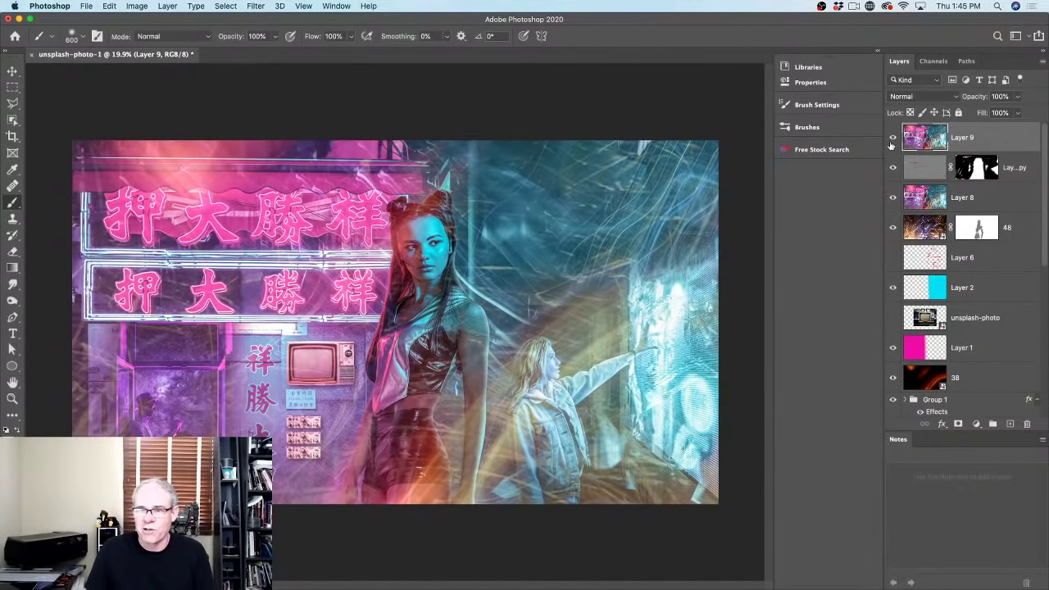
Convert the merged Layer 9 to a smart object and apply a Gaussian Blur with a 4.6-pixel radius
{"action": "right_click", "coordinate": [958, 137]}
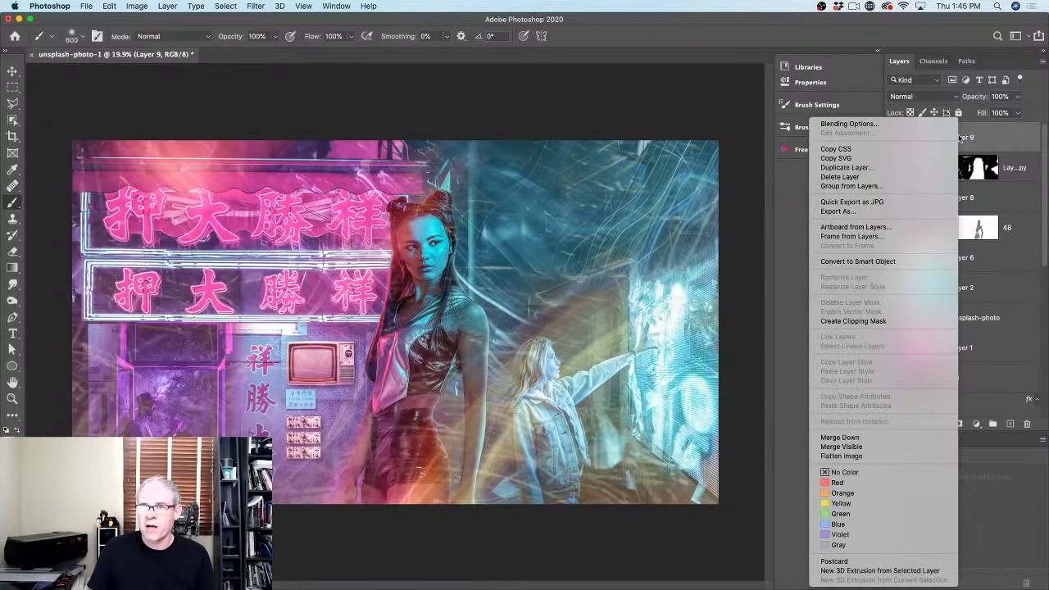
{"action": "left_click", "coordinate": [870, 261]}
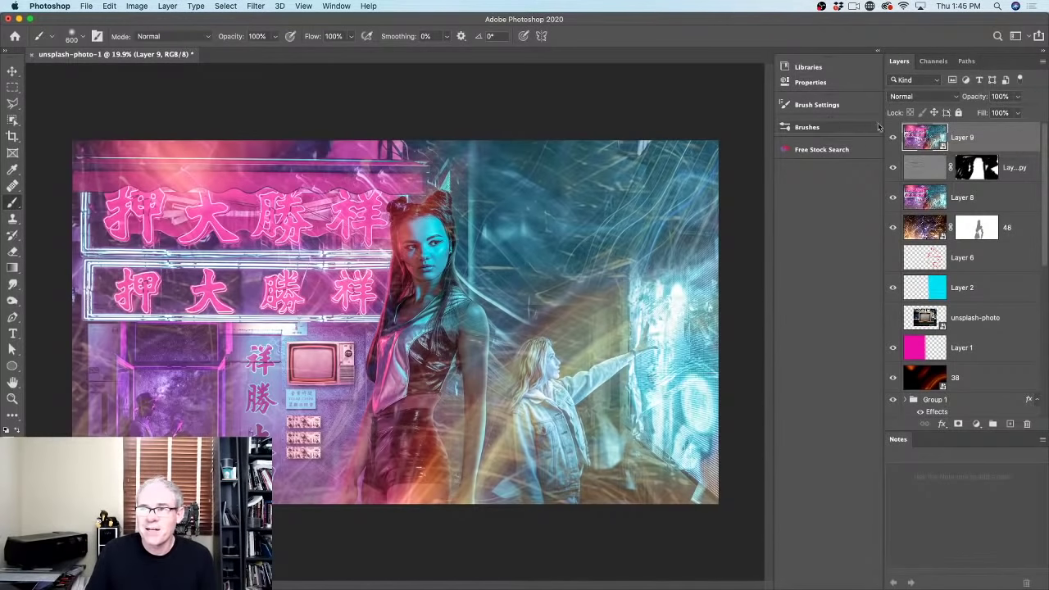
{"action": "left_click", "coordinate": [255, 5]}
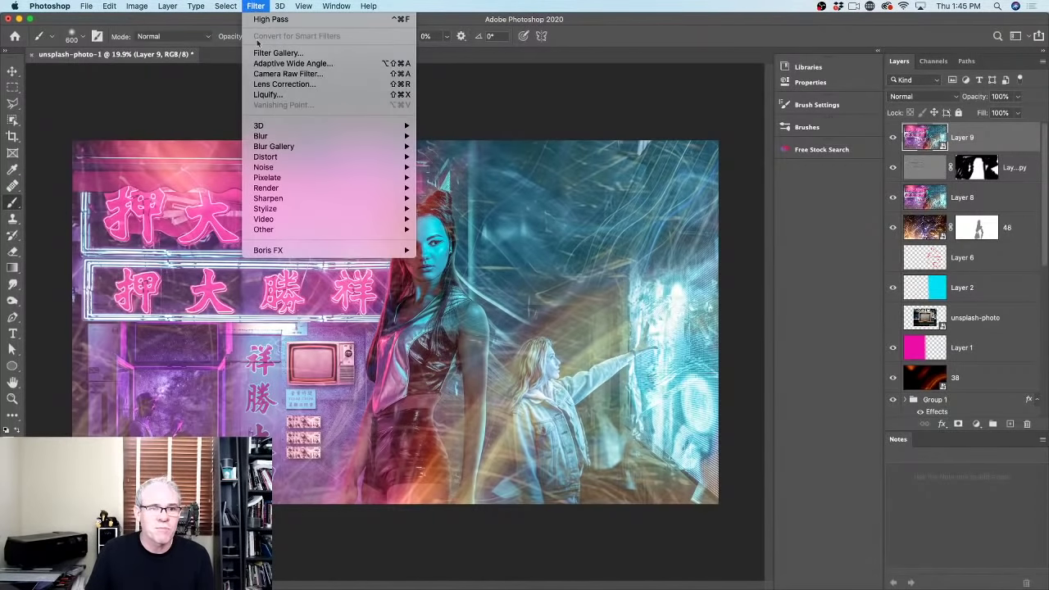
{"action": "mouse_move", "coordinate": [267, 138]}
{"action": "left_click", "coordinate": [458, 179]}
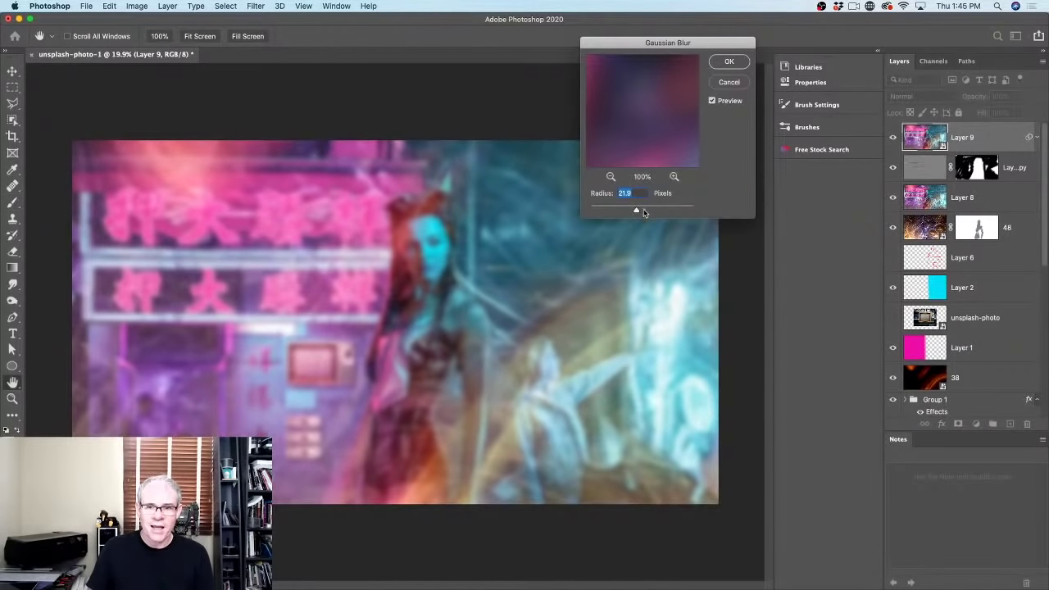
{"action": "left_click_drag", "start_coordinate": [643, 212], "coordinate": [617, 210]}
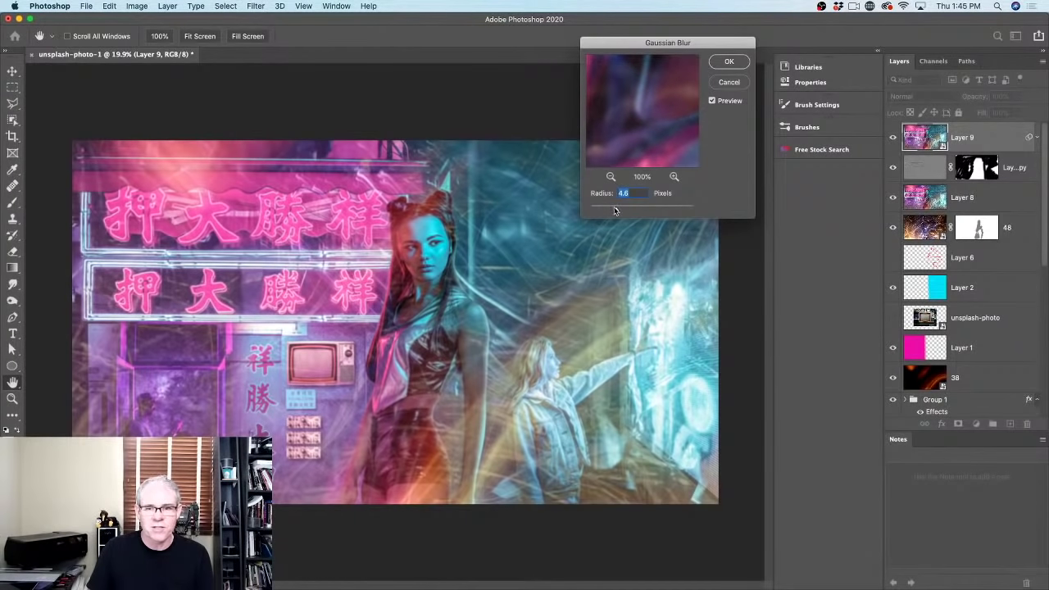
{"action": "left_click", "coordinate": [728, 62]}
{"action": "key", "text": "b"}
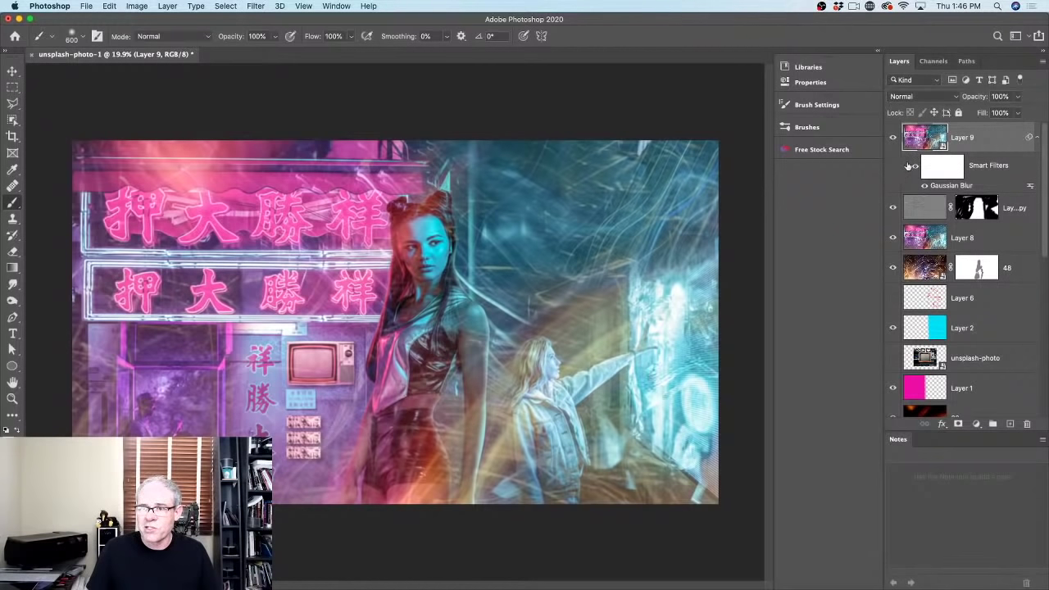
Load the standing woman's layer mask as a selection, fill it with black on Layer 9's smart filter mask, and deselect
{"action": "scroll", "coordinate": [969, 279], "scroll_direction": "down", "scroll_amount": 2}
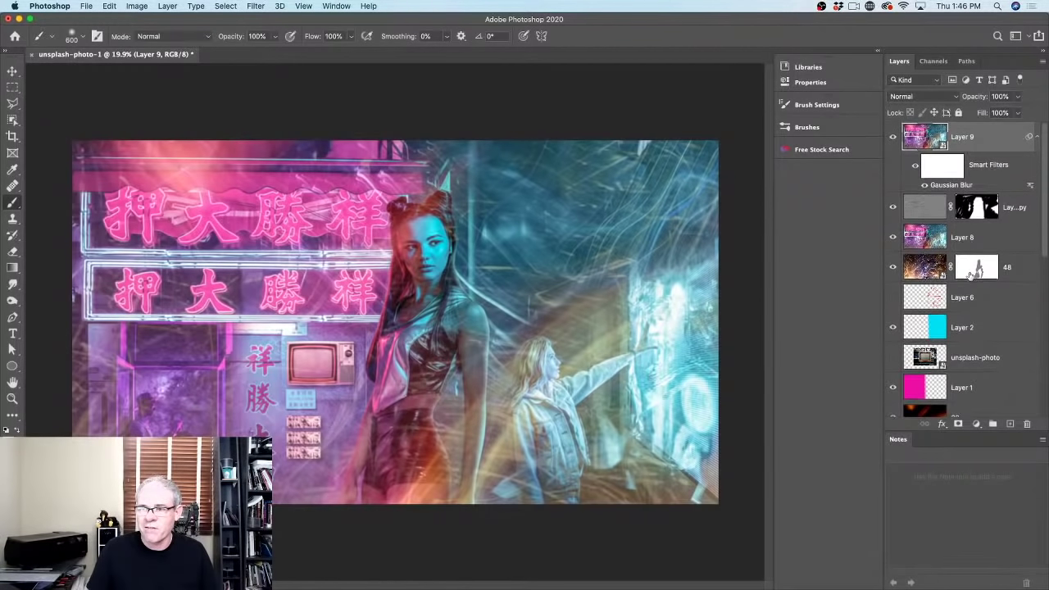
{"action": "scroll", "coordinate": [969, 279], "scroll_direction": "down", "scroll_amount": 10}
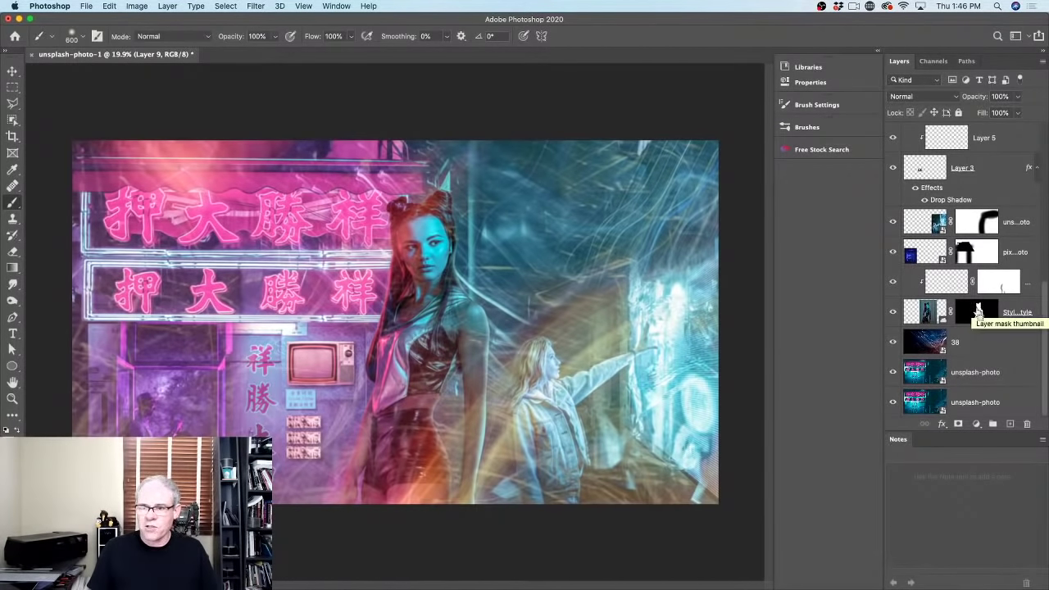
{"action": "left_click", "coordinate": [978, 313], "text": "super"}
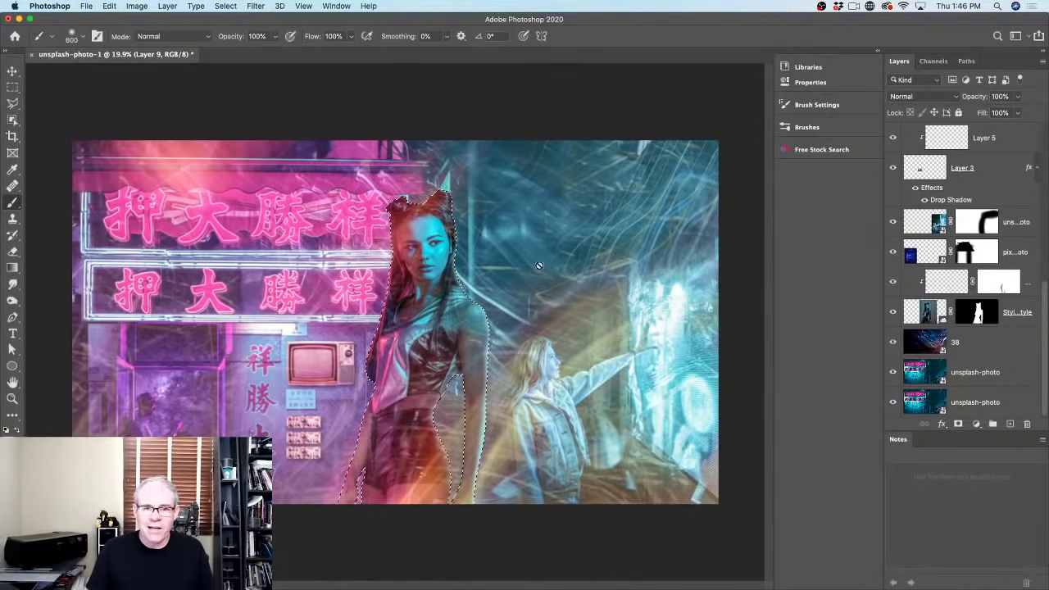
{"action": "scroll", "coordinate": [1016, 262], "scroll_direction": "up", "scroll_amount": 10}
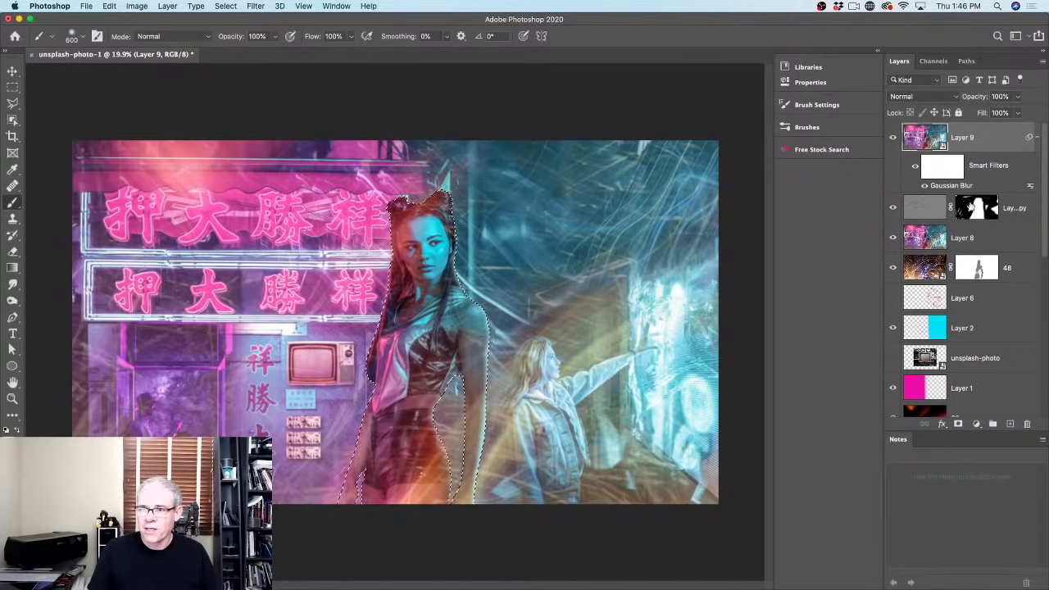
{"action": "left_click", "coordinate": [947, 167]}
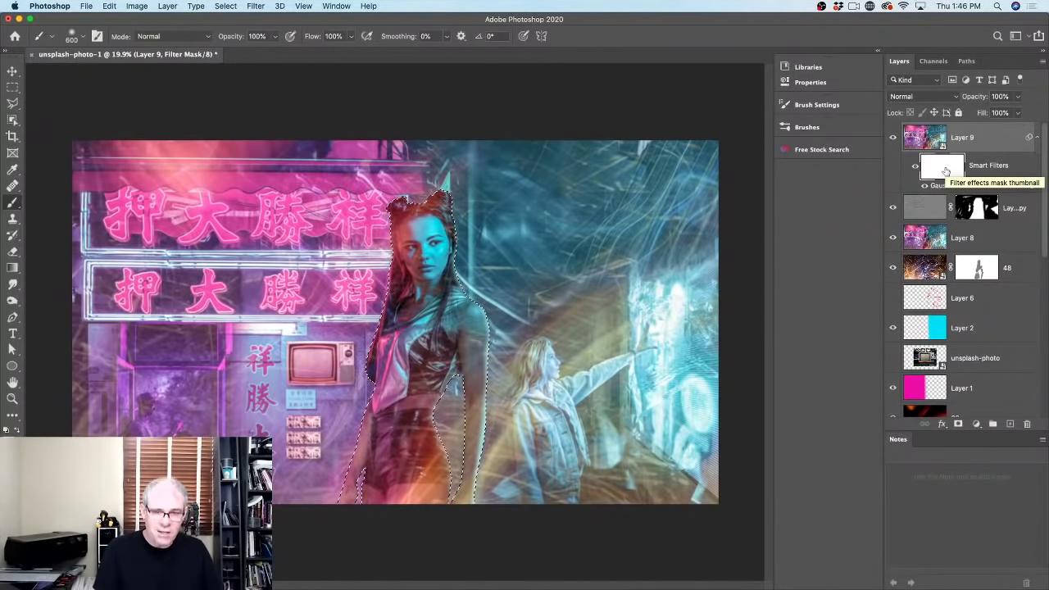
{"action": "key", "text": "alt+BackSpace"}
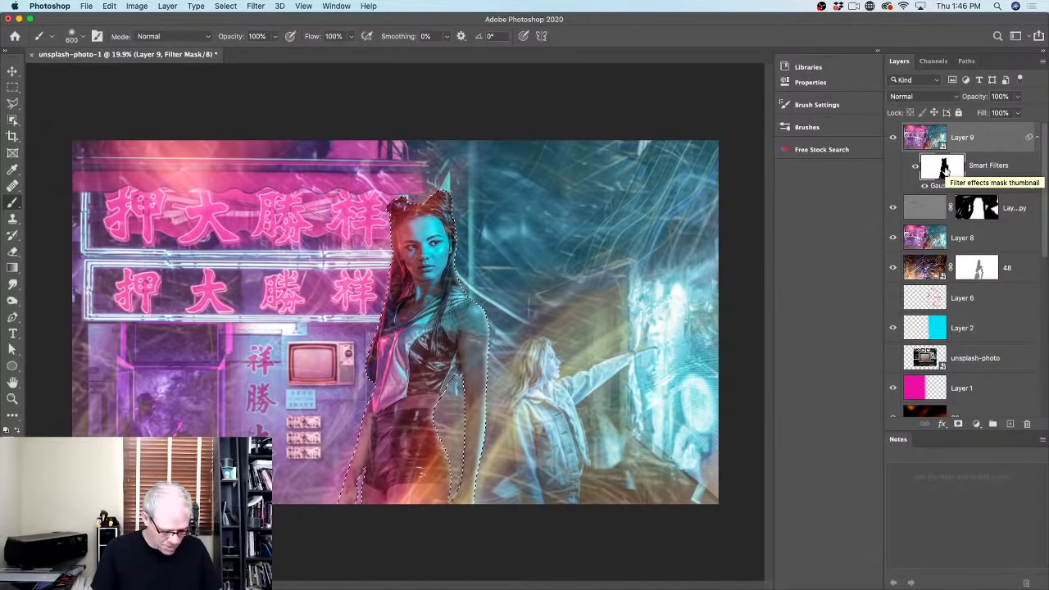
{"action": "key", "text": "super+d"}
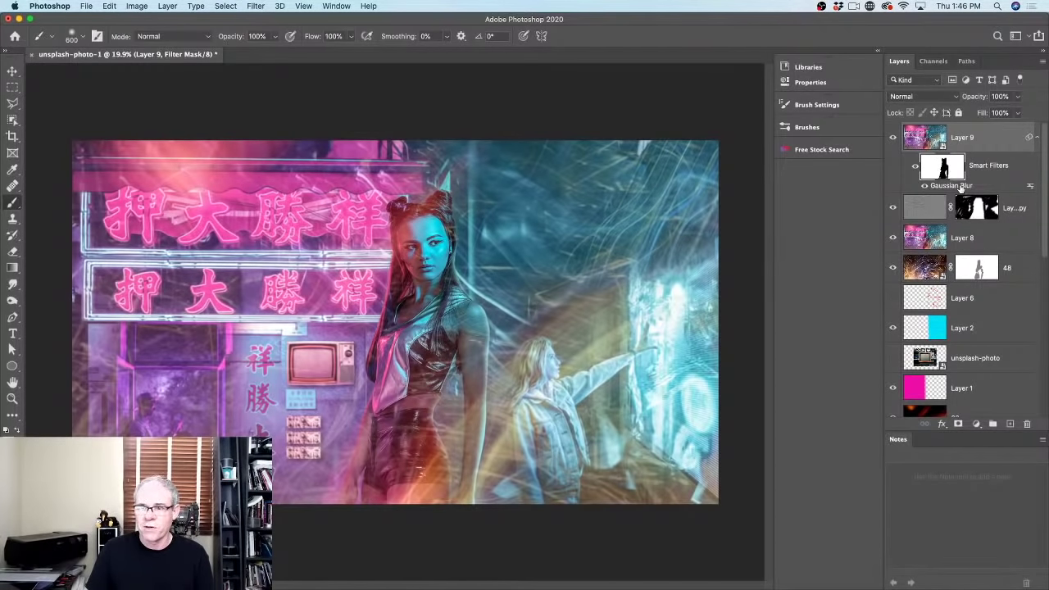
Reopen Layer 9's Gaussian Blur, preview a radius of about 506 pixels, and set the radius to 2.6 pixels
{"action": "double_click", "coordinate": [951, 185]}
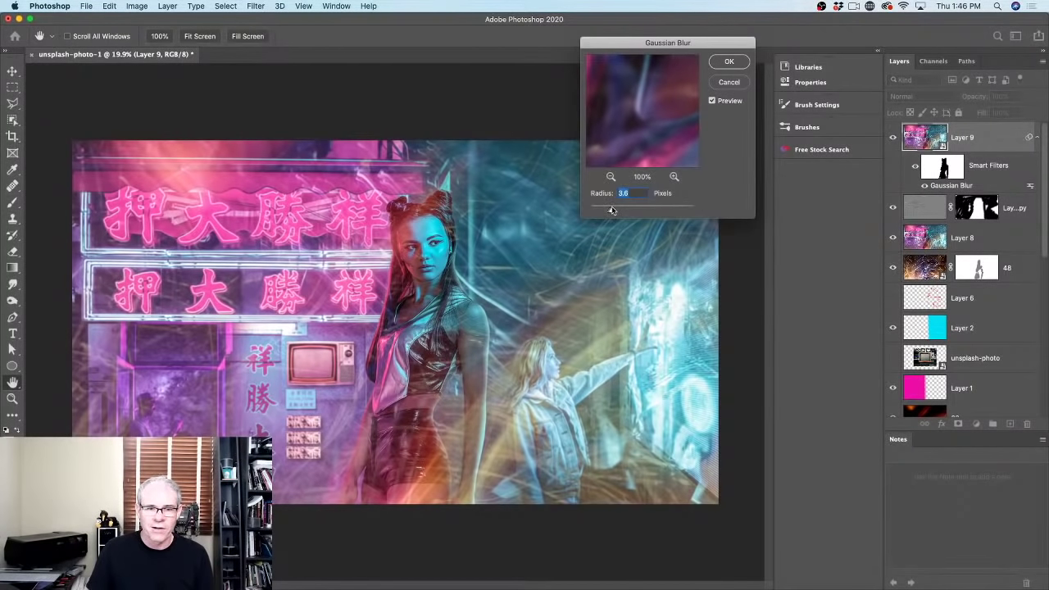
{"action": "left_click_drag", "start_coordinate": [611, 210], "coordinate": [682, 209]}
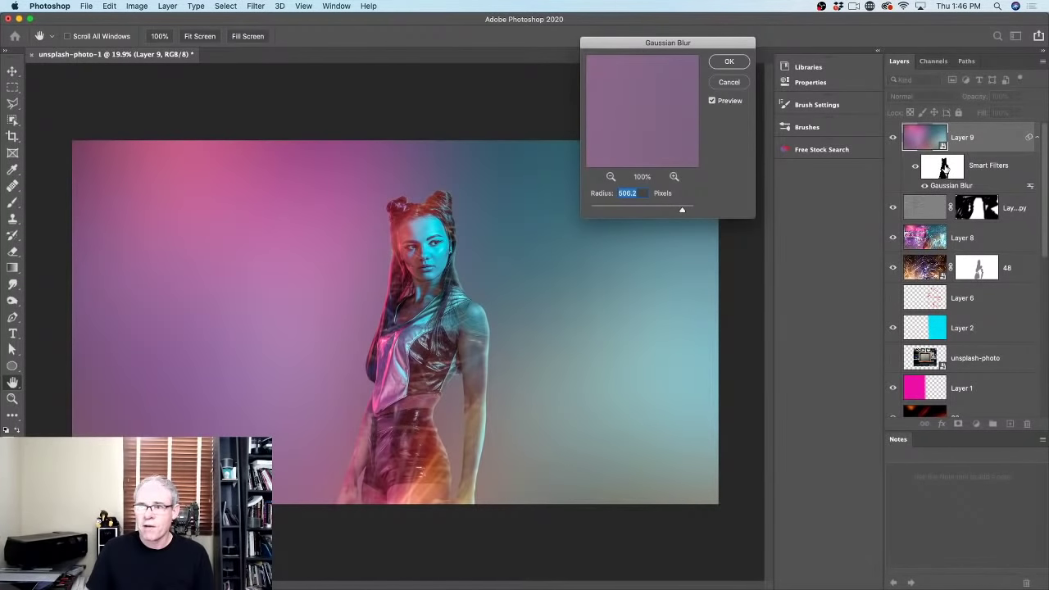
{"action": "left_click_drag", "start_coordinate": [682, 211], "coordinate": [603, 211]}
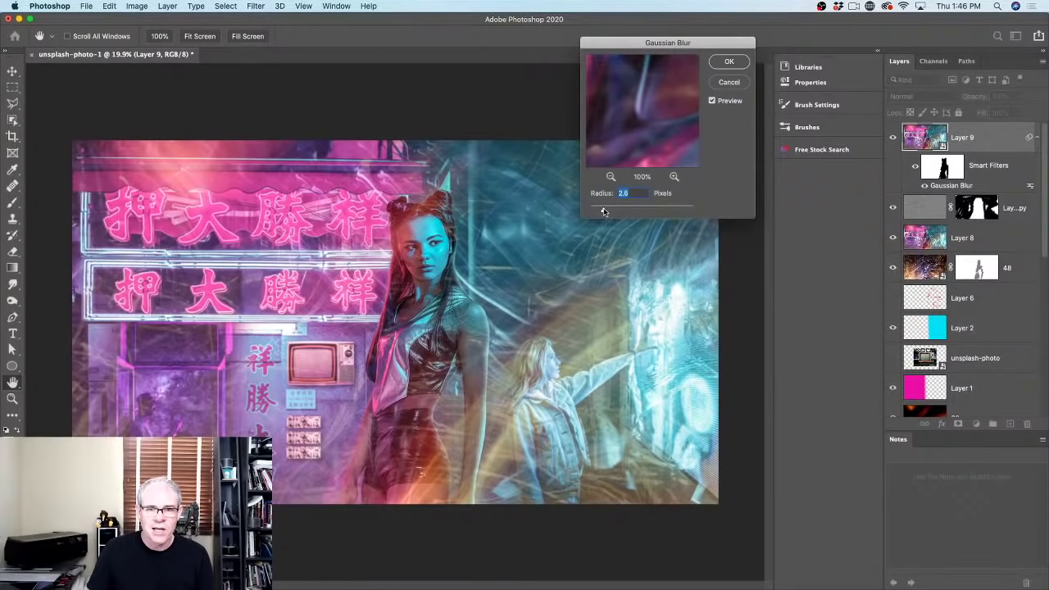
{"action": "left_click", "coordinate": [724, 65]}
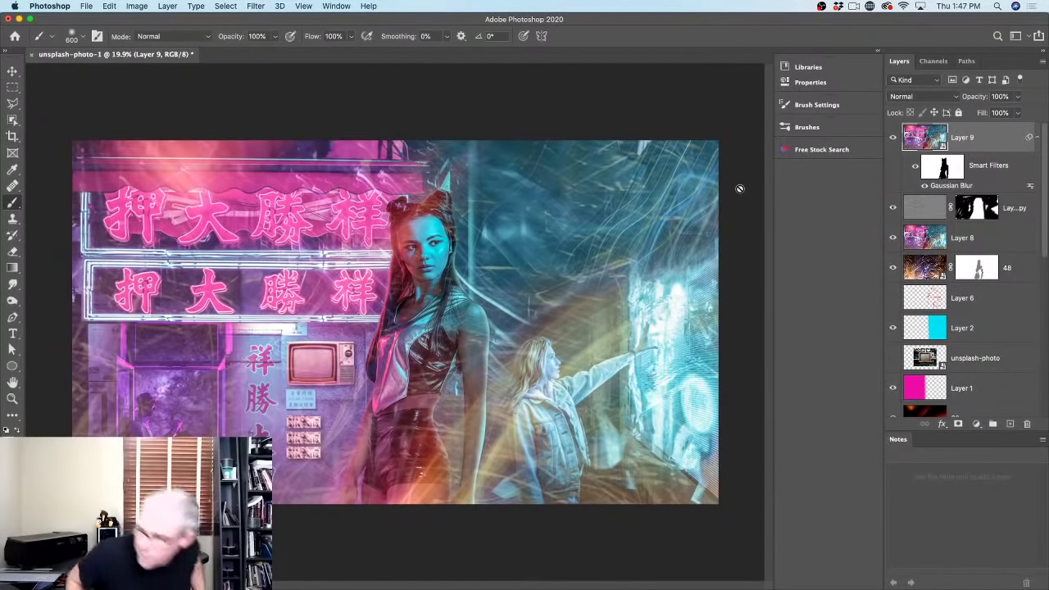
{"action": "key", "text": "super+Tab"}
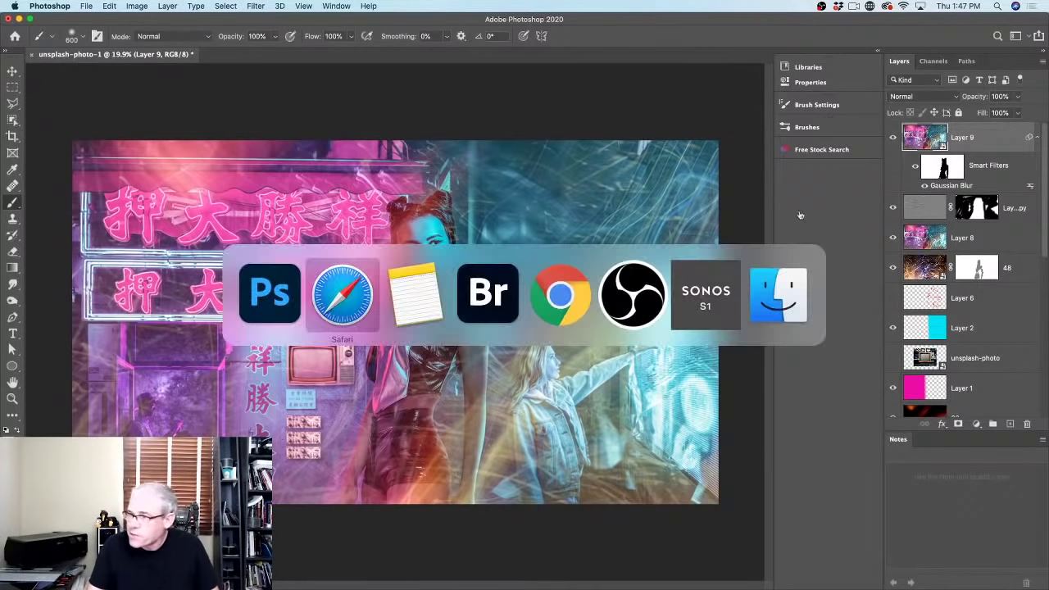
{"action": "key", "text": "super+Tab"}
{"action": "key", "text": "super+Tab"}
{"action": "key", "text": "super+Tab"}
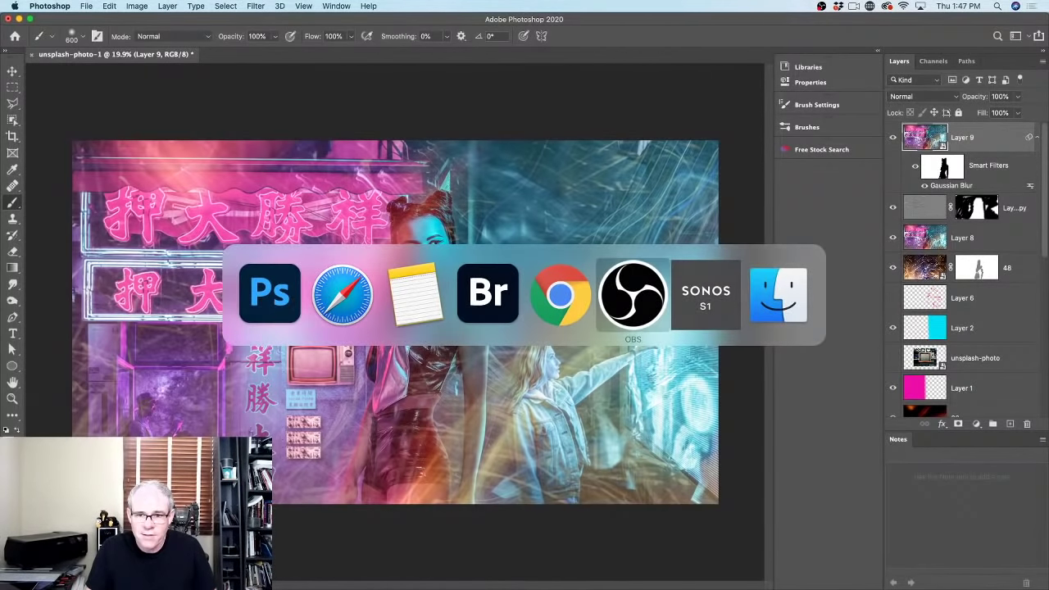
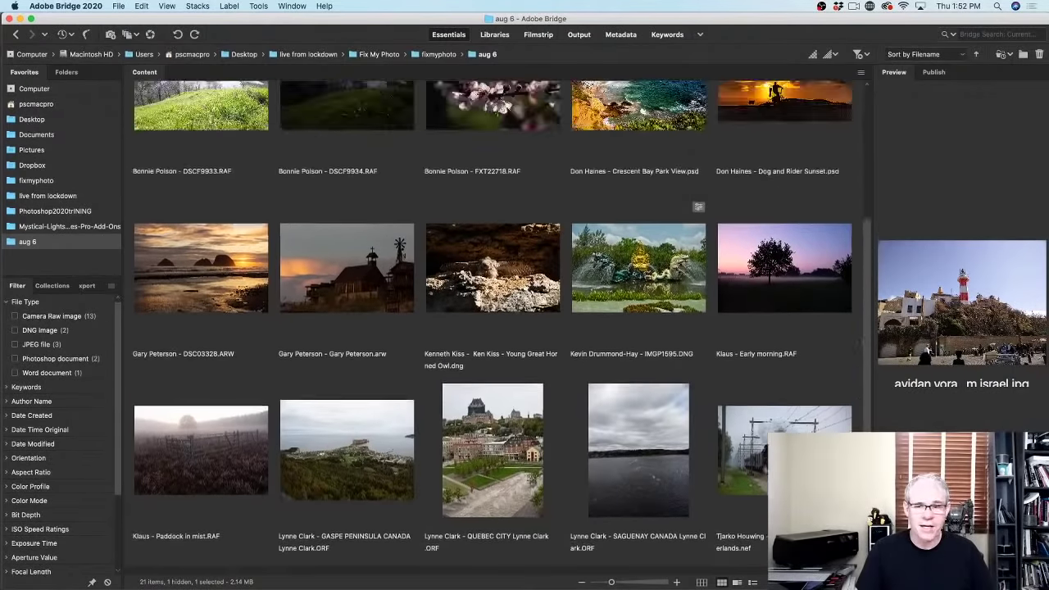
In Adobe Bridge, browse the photos in the aug 6 folder and open the steam train .nef file in Camera Raw
{"action": "scroll", "coordinate": [853, 409], "scroll_direction": "down", "scroll_amount": 6}
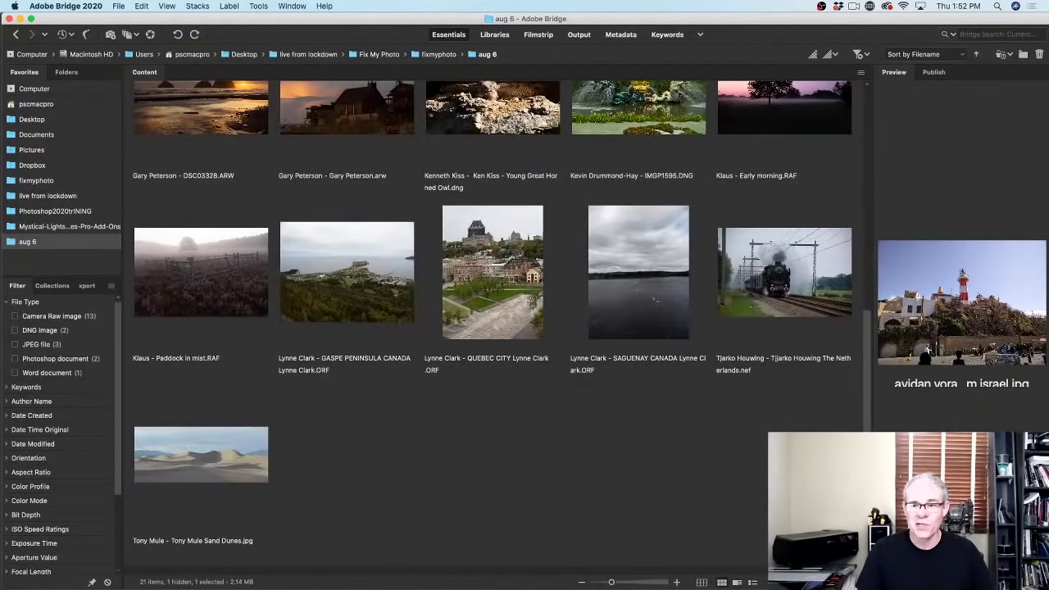
{"action": "scroll", "coordinate": [853, 328], "scroll_direction": "up", "scroll_amount": 5}
{"action": "scroll", "coordinate": [750, 213], "scroll_direction": "down", "scroll_amount": 6}
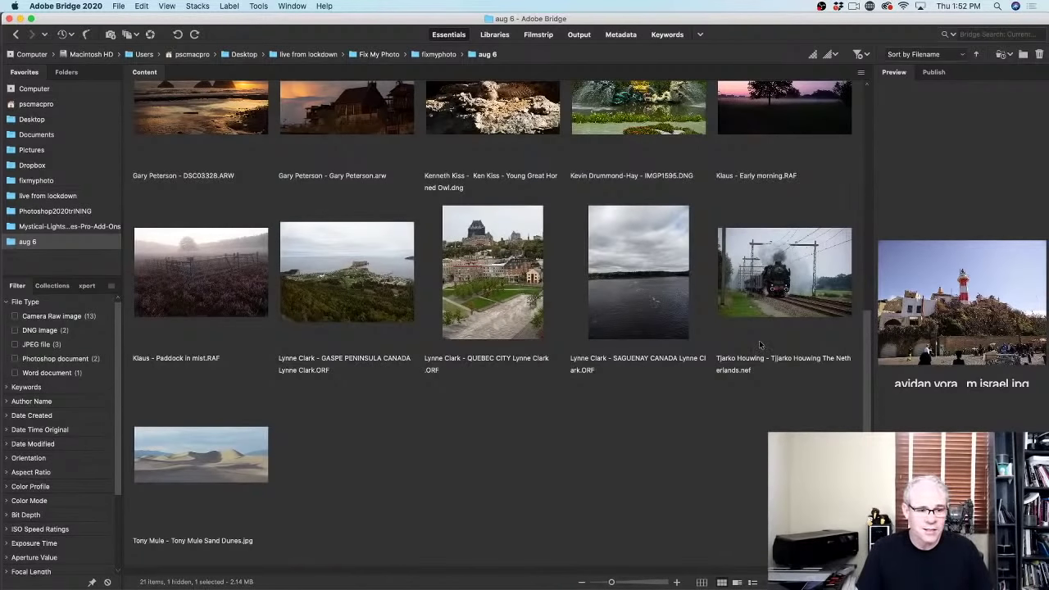
{"action": "scroll", "coordinate": [725, 312], "scroll_direction": "up", "scroll_amount": 6}
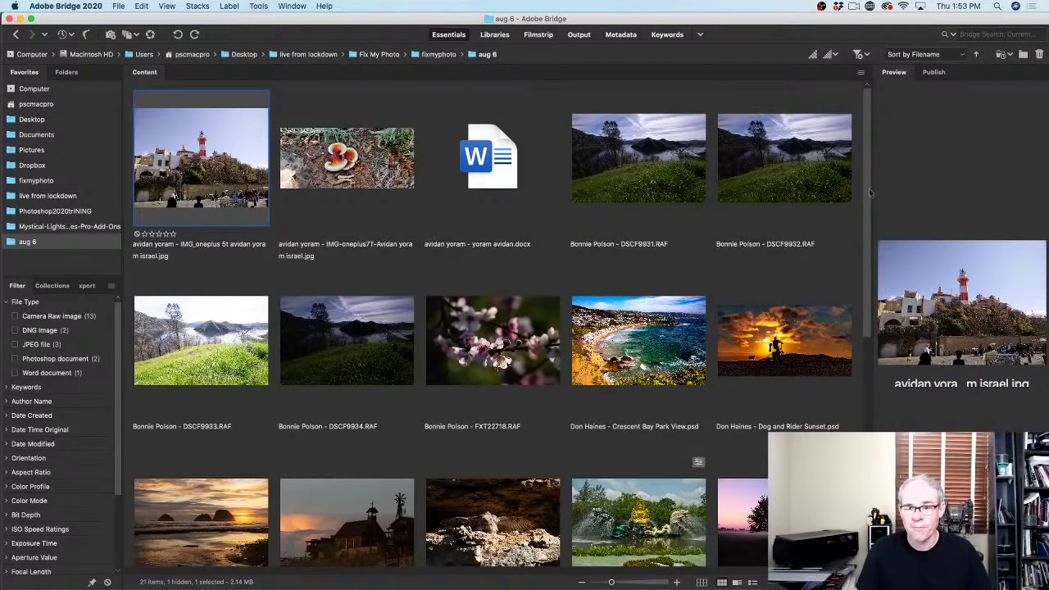
{"action": "left_click_drag", "start_coordinate": [871, 193], "coordinate": [855, 408]}
{"action": "left_click", "coordinate": [763, 310]}
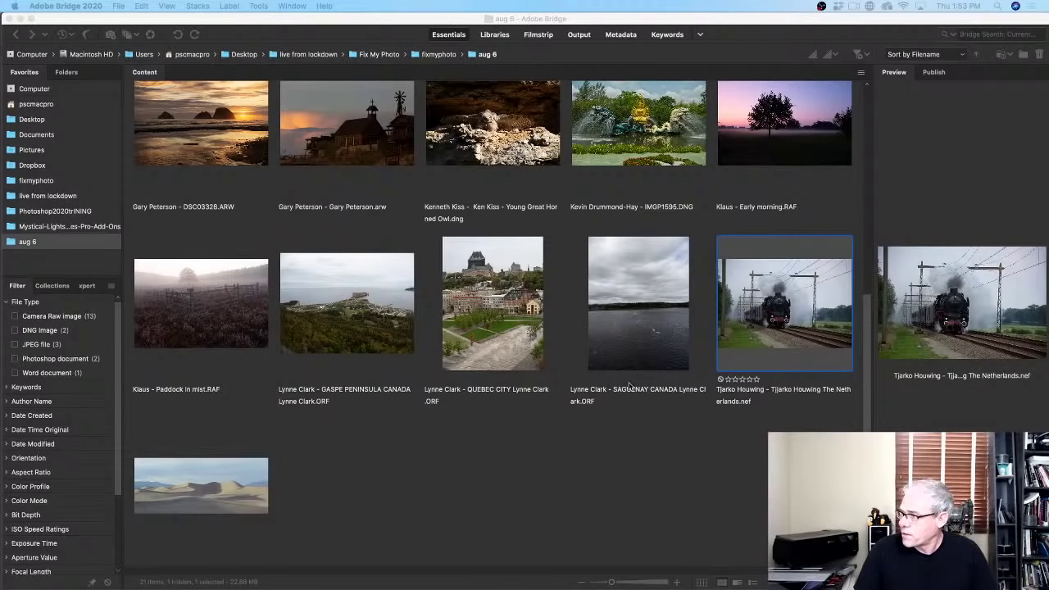
{"action": "double_click", "coordinate": [764, 288]}
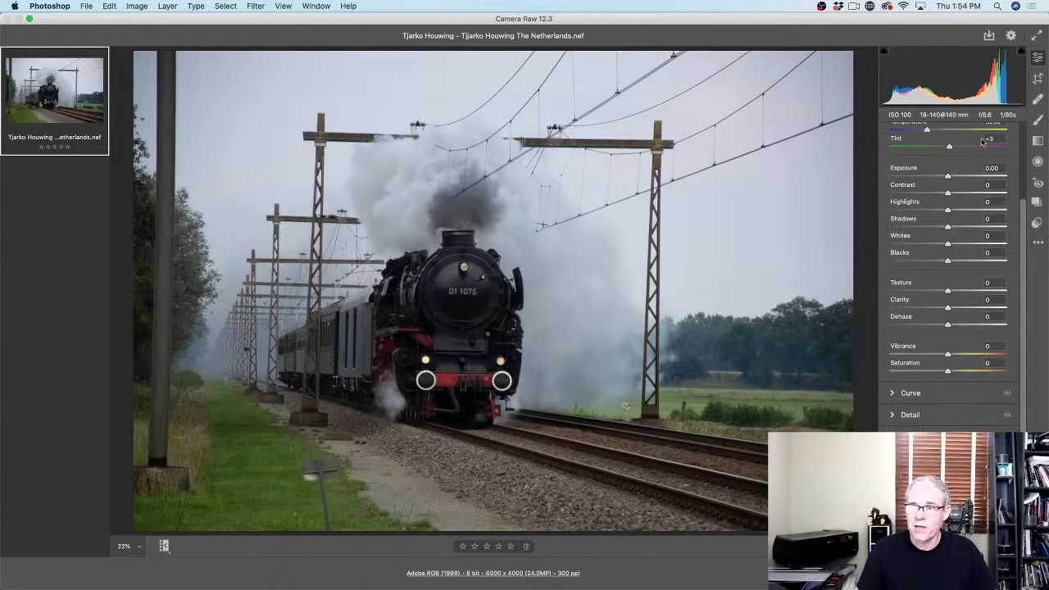
Crop the train photo at the 2 x 3 / 4 x 6 aspect ratio from its lower-left corner to about 5368 x 3579 pixels
{"action": "left_click", "coordinate": [1037, 79]}
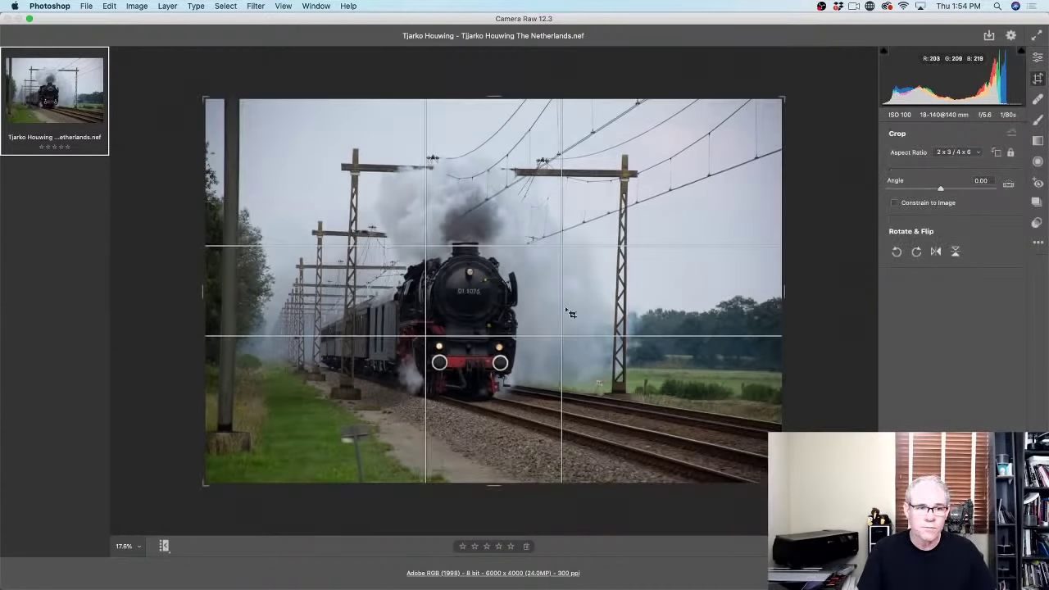
{"action": "left_click_drag", "start_coordinate": [205, 483], "coordinate": [223, 465]}
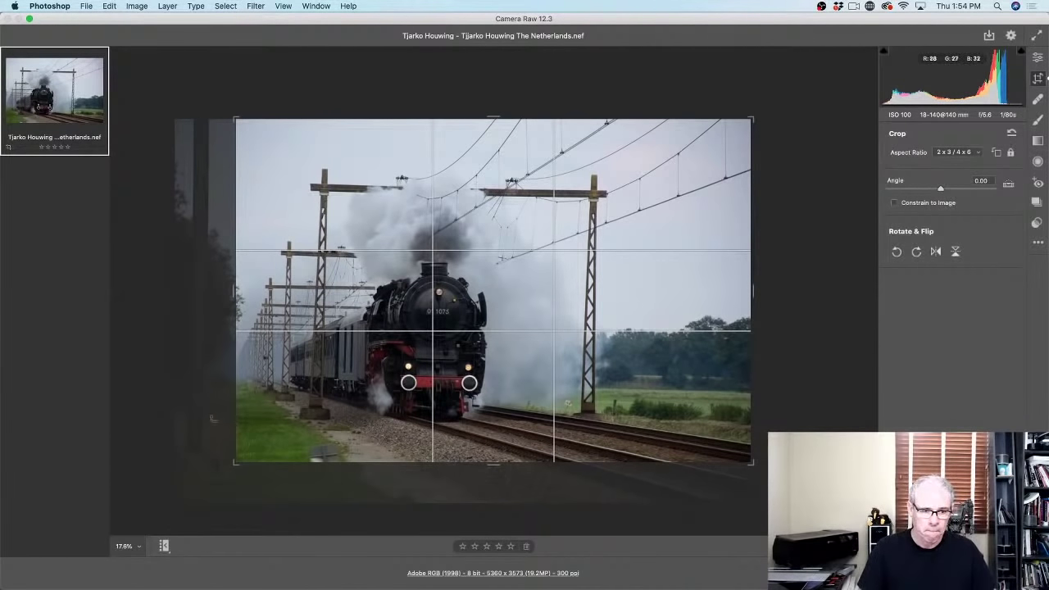
{"action": "left_click_drag", "start_coordinate": [236, 463], "coordinate": [235, 466]}
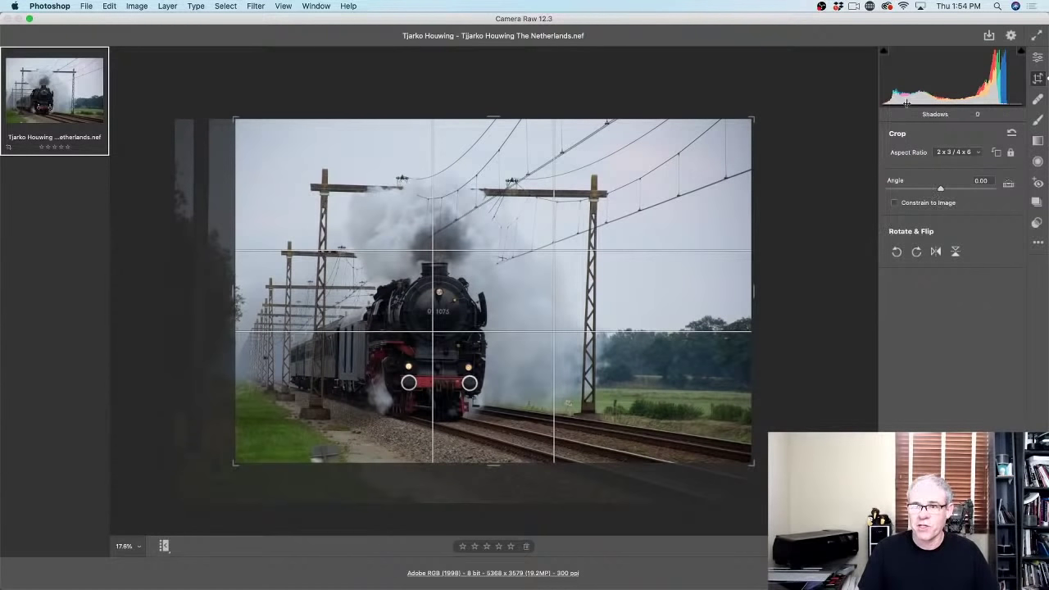
Straighten the train photo along the horizon to -1.95 degrees, then tighten the crop from its upper-right corner to 5043 x 3362 pixels and apply it
{"action": "left_click", "coordinate": [1008, 185]}
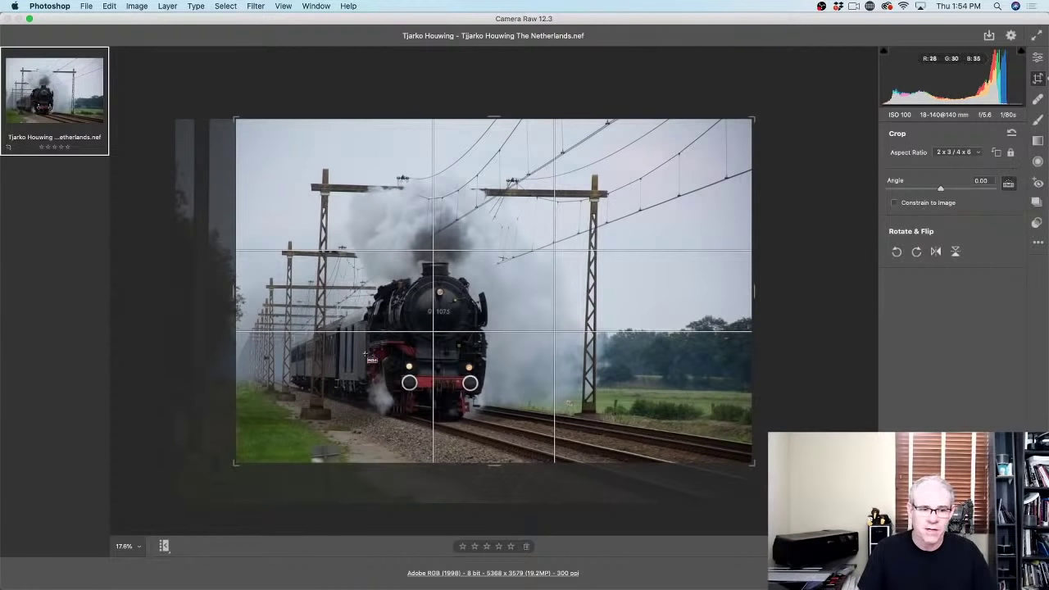
{"action": "left_click_drag", "start_coordinate": [247, 372], "coordinate": [745, 391]}
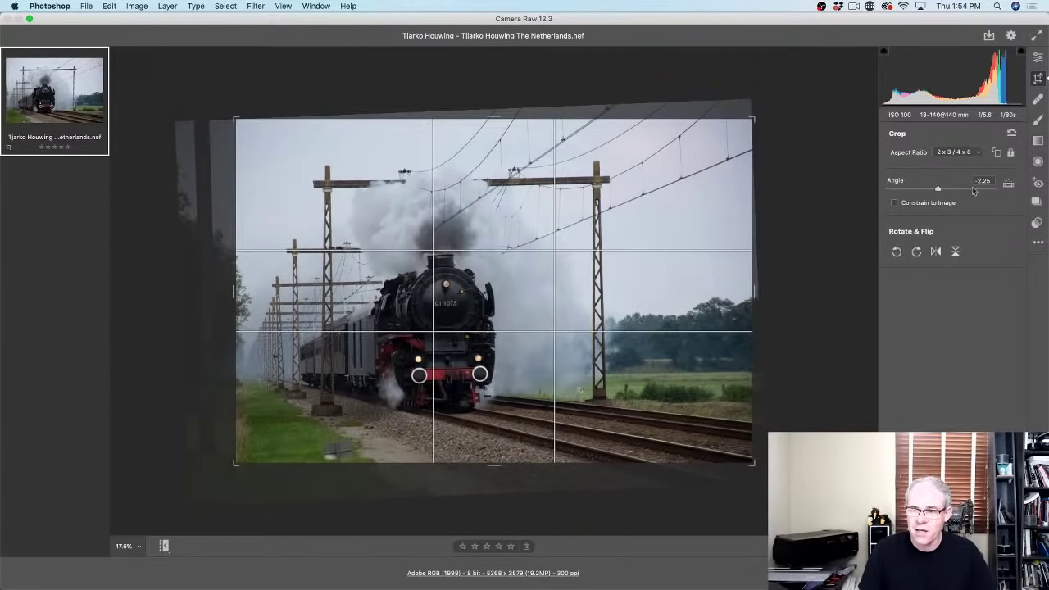
{"action": "left_click_drag", "start_coordinate": [938, 190], "coordinate": [937, 190]}
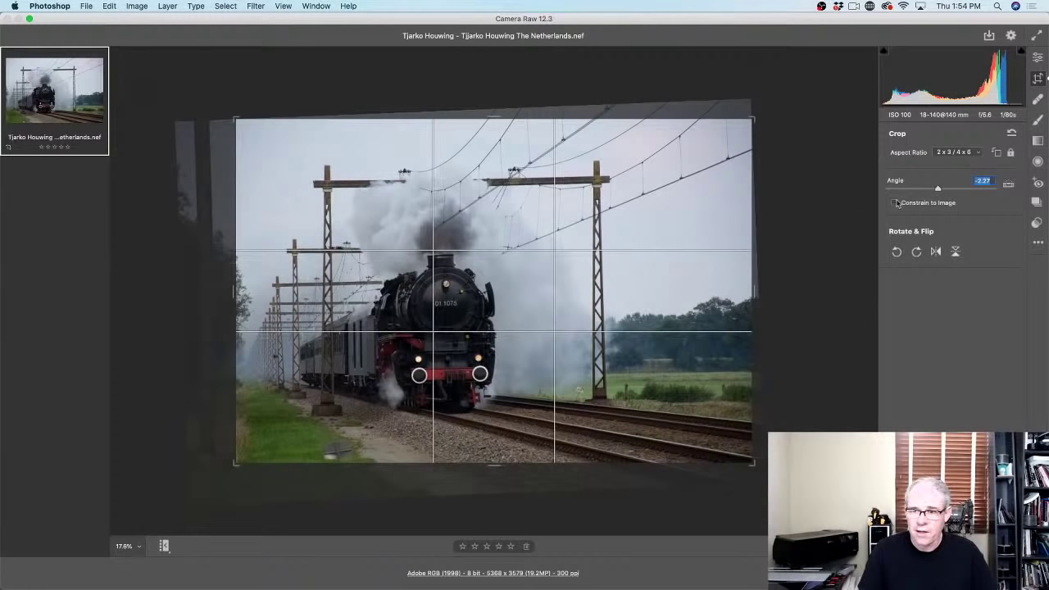
{"action": "left_click", "coordinate": [1008, 186]}
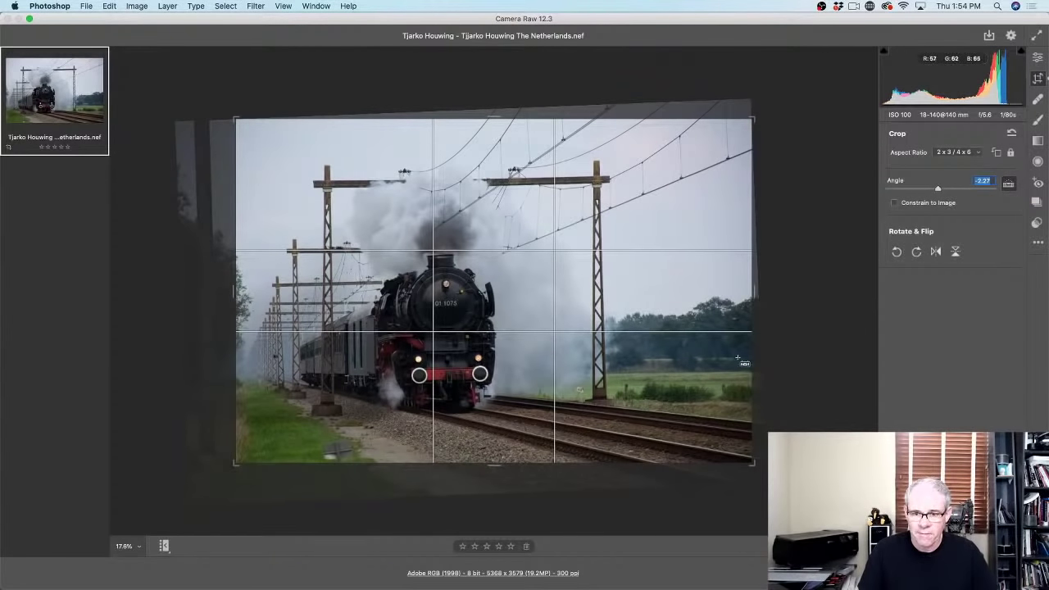
{"action": "left_click_drag", "start_coordinate": [738, 358], "coordinate": [256, 363]}
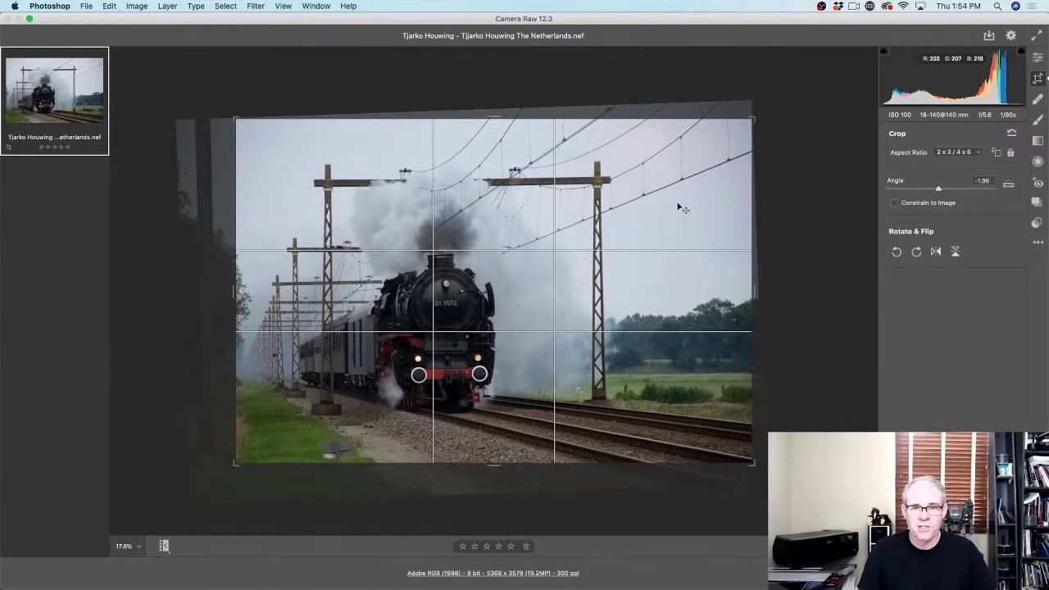
{"action": "left_click_drag", "start_coordinate": [752, 120], "coordinate": [738, 129]}
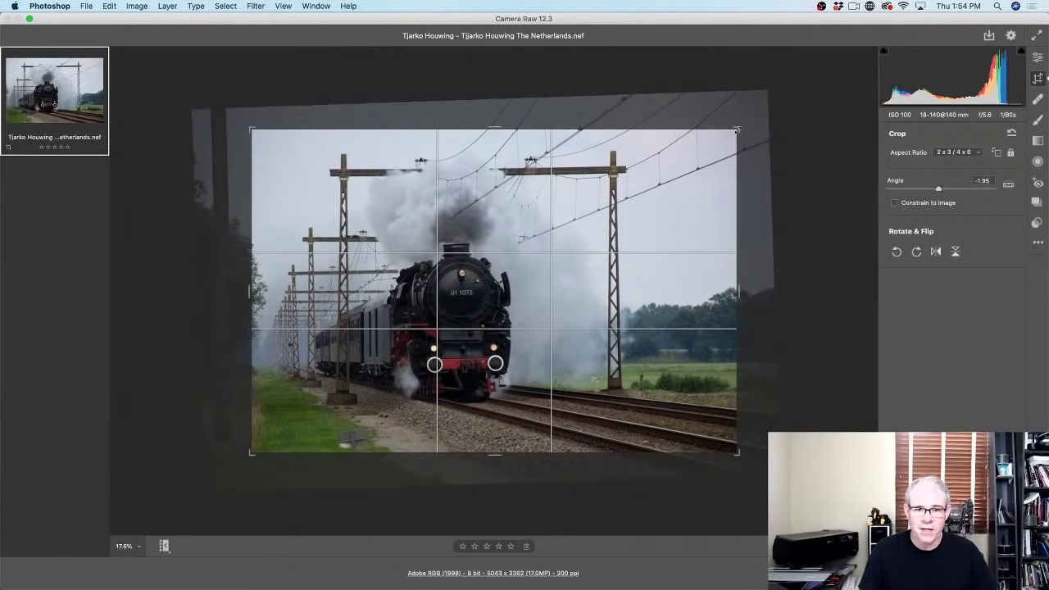
{"action": "key", "text": "Return"}
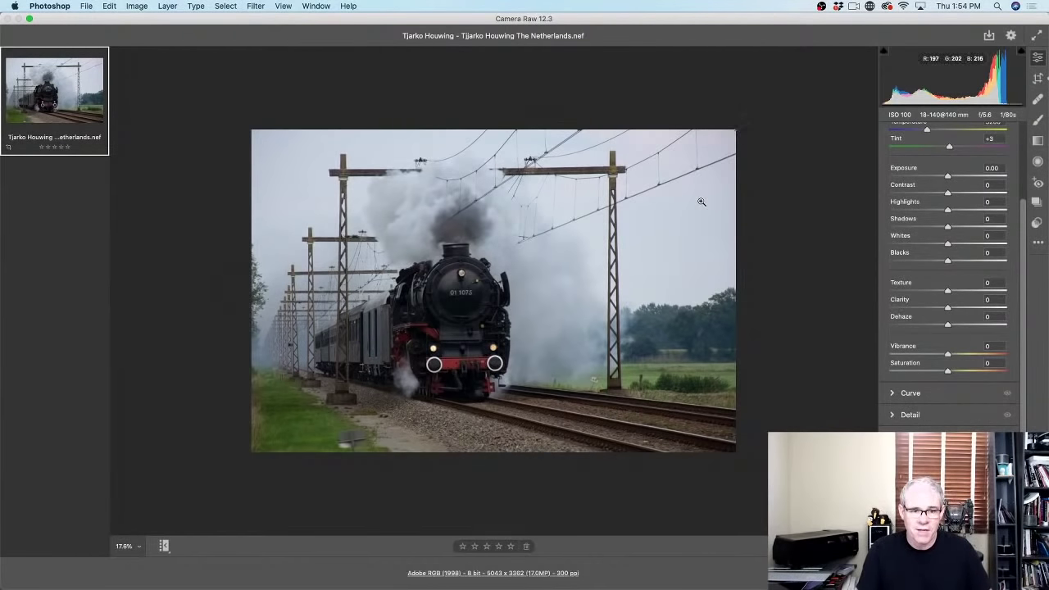
Lift the train photo's Shadows to +36 and warm its white balance Temperature to 5750
{"action": "key", "text": "alt"}
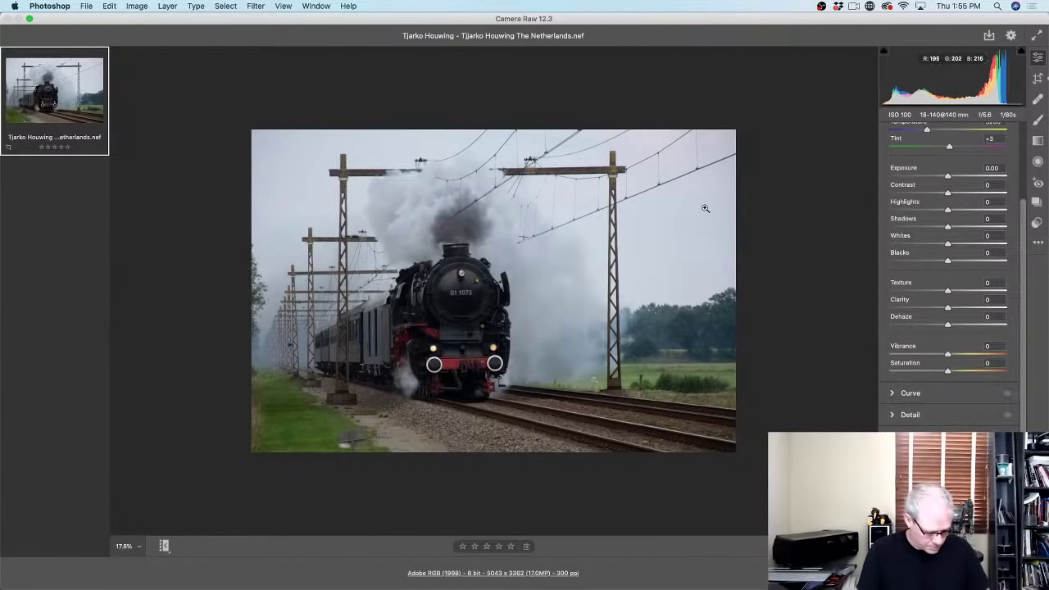
{"action": "key", "text": "alt"}
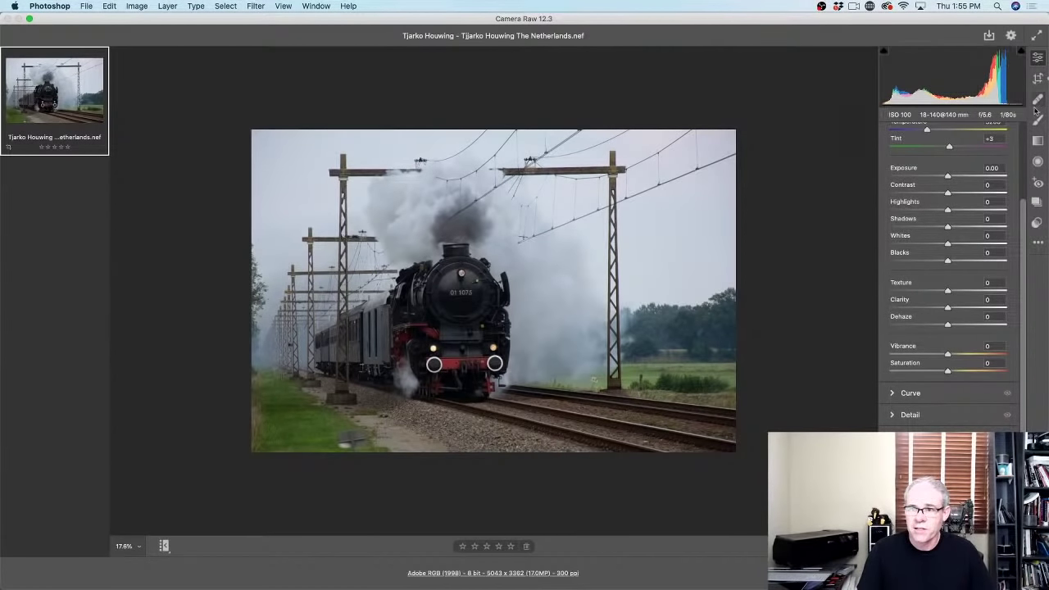
{"action": "scroll", "coordinate": [1024, 176], "scroll_direction": "up", "scroll_amount": 2}
{"action": "scroll", "coordinate": [1024, 175], "scroll_direction": "up", "scroll_amount": 3}
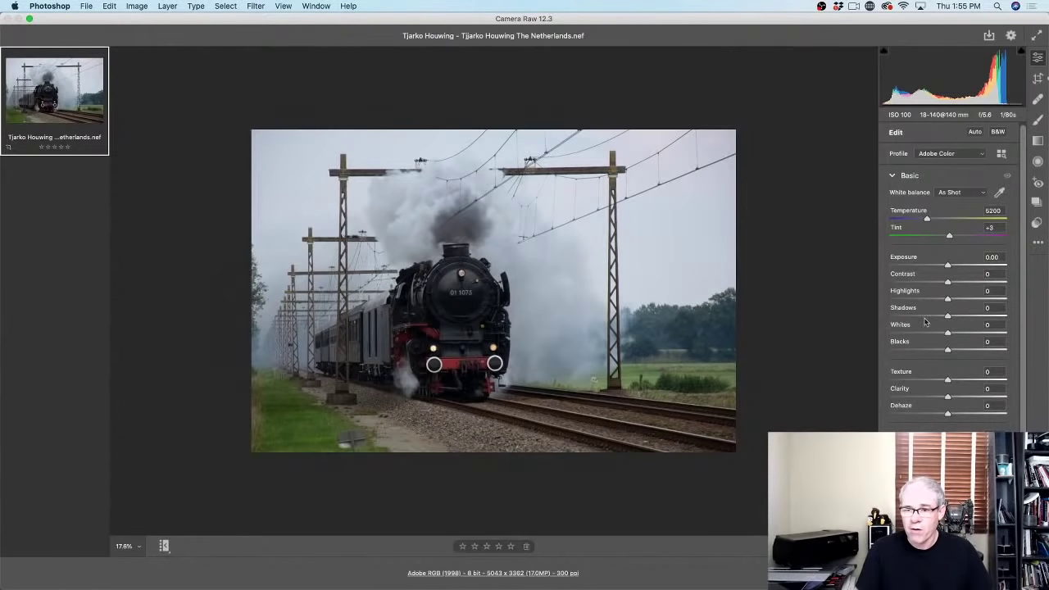
{"action": "left_click_drag", "start_coordinate": [948, 317], "coordinate": [968, 315]}
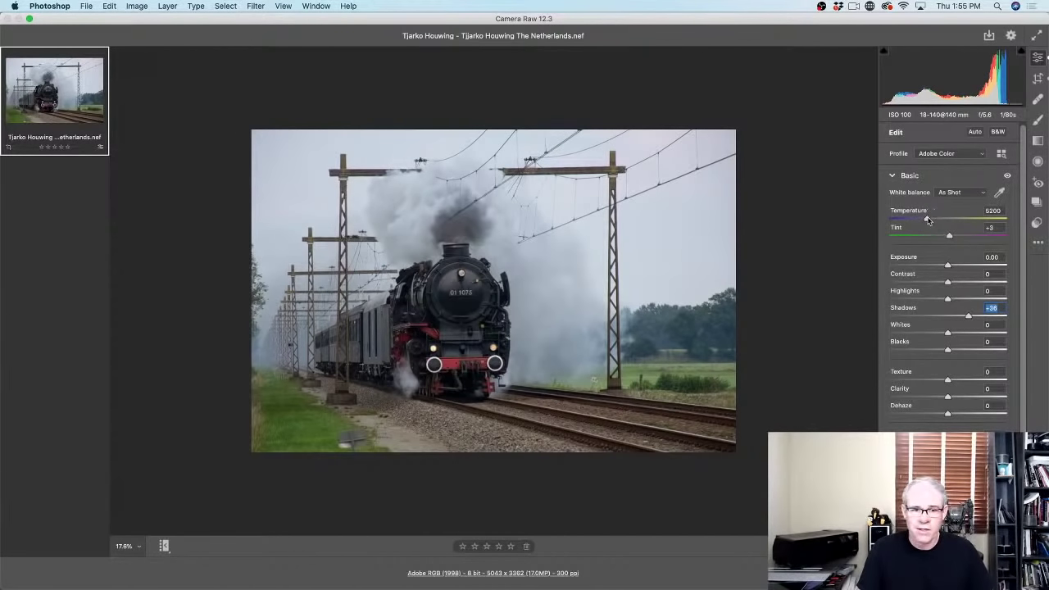
{"action": "left_click_drag", "start_coordinate": [926, 220], "coordinate": [932, 220]}
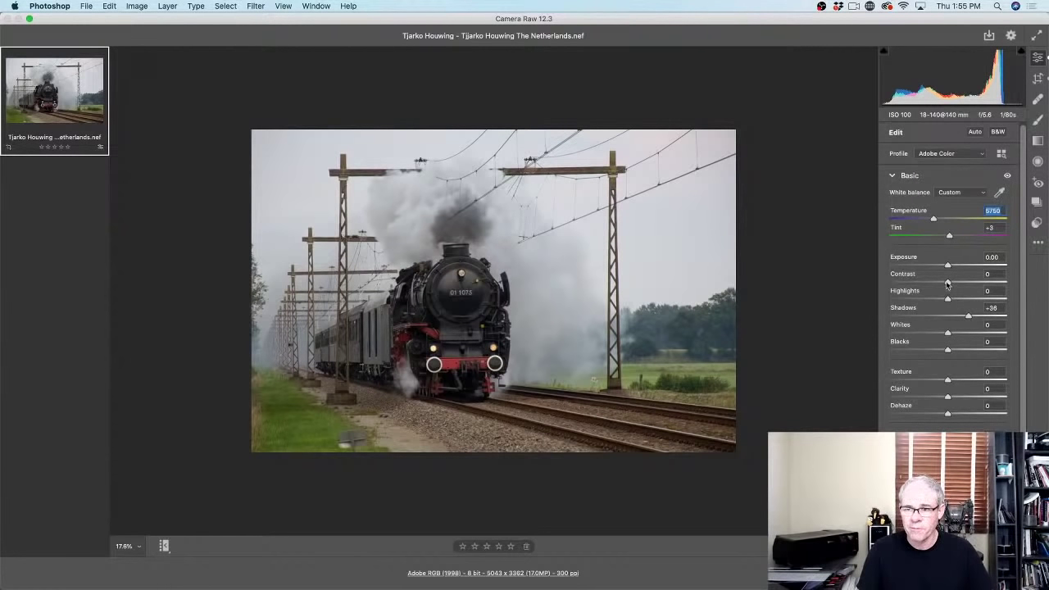
Set Texture to +17 and, after trying Contrast at -9 and +51, set Contrast to -21
{"action": "mouse_move", "coordinate": [948, 283]}
{"action": "left_mouse_down"}
{"action": "mouse_move", "coordinate": [957, 283]}
{"action": "mouse_move", "coordinate": [943, 285]}
{"action": "left_mouse_up"}
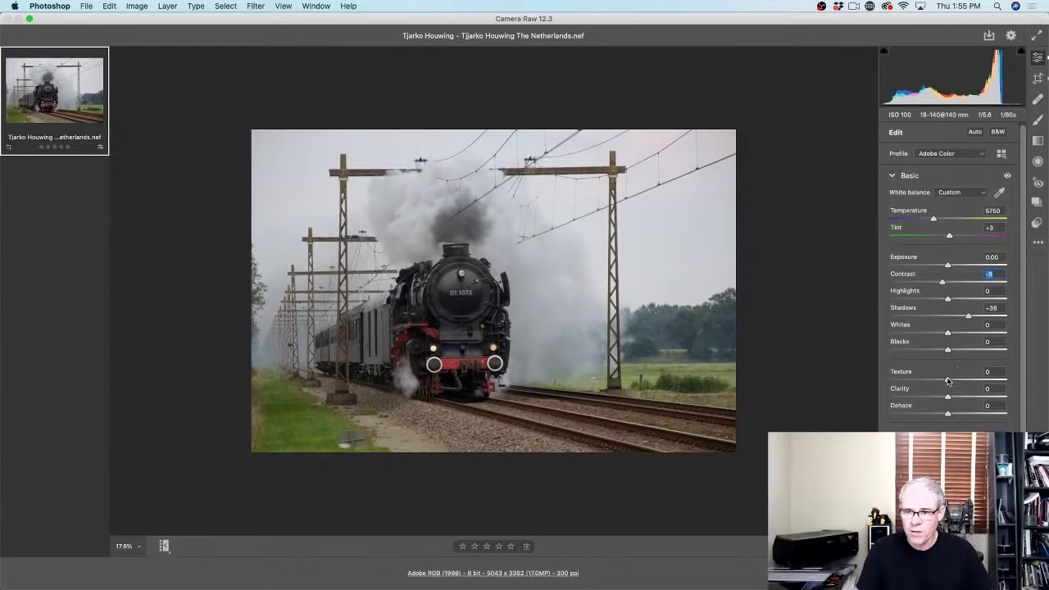
{"action": "mouse_move", "coordinate": [948, 381]}
{"action": "left_mouse_down"}
{"action": "mouse_move", "coordinate": [964, 383]}
{"action": "mouse_move", "coordinate": [957, 386]}
{"action": "left_mouse_up"}
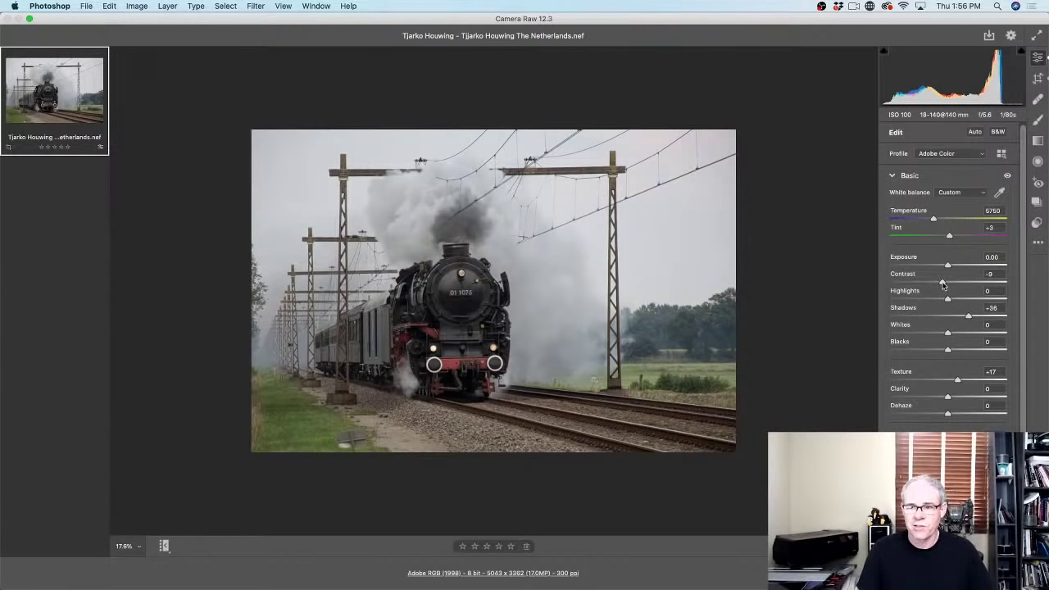
{"action": "left_click_drag", "start_coordinate": [942, 283], "coordinate": [977, 286]}
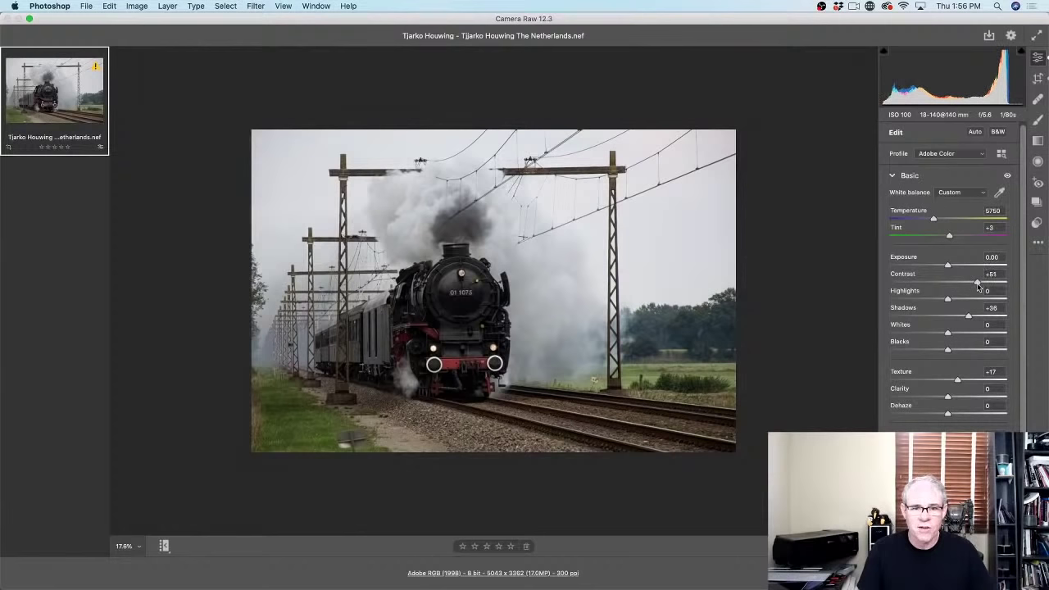
{"action": "left_click_drag", "start_coordinate": [977, 285], "coordinate": [934, 285]}
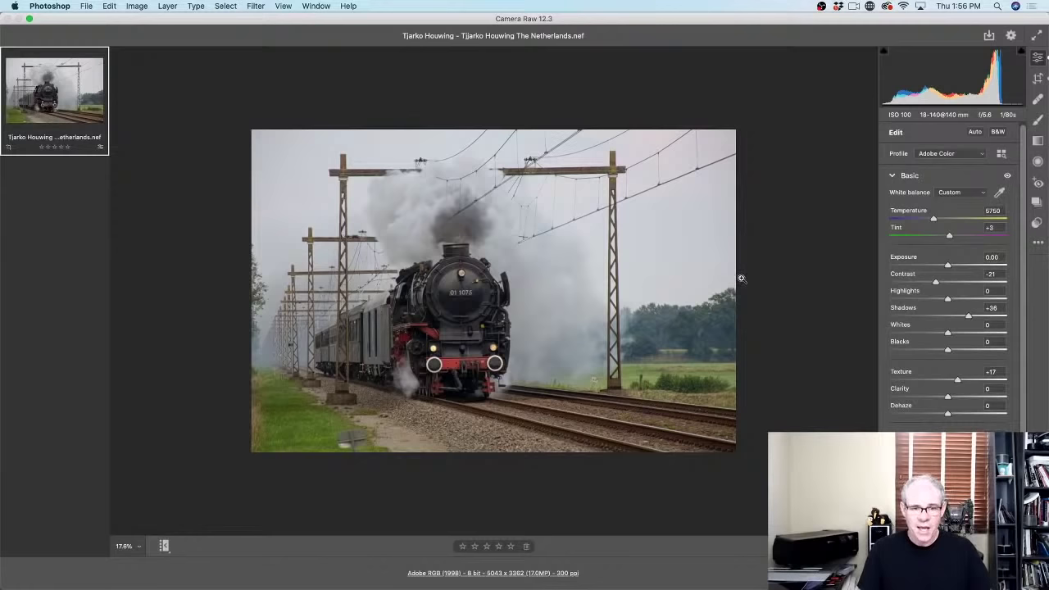
Compare the train photo before and after the edits, and open the adjusted image in Photoshop
{"action": "key", "text": "backslash"}
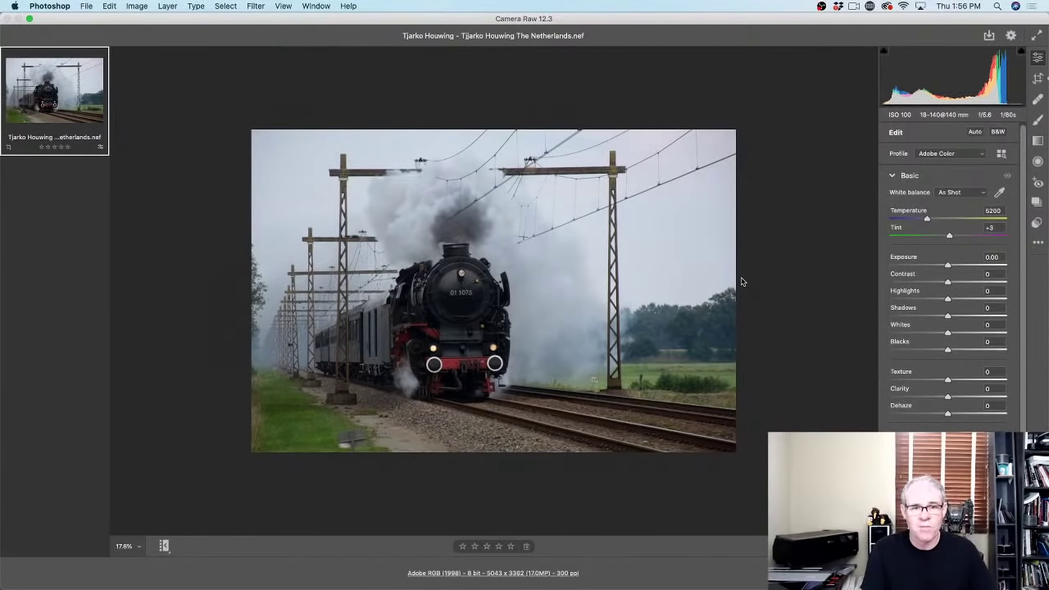
{"action": "key", "text": "backslash"}
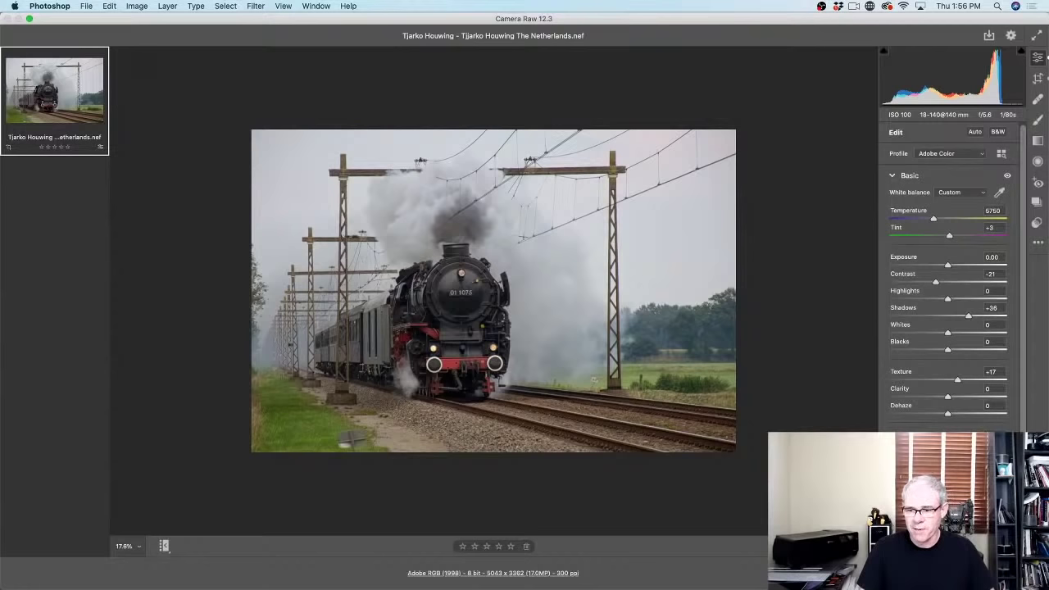
{"action": "key", "text": "Return"}
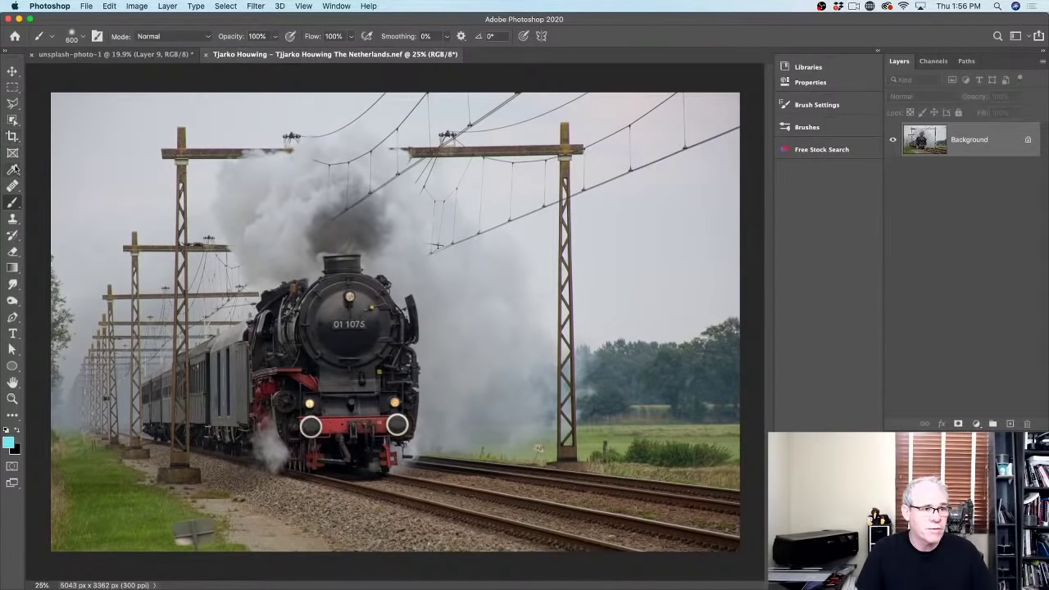
Use the Patch tool to replace the grey object in the train photo's lower-left grass with clean grass, and deselect
{"action": "left_click", "coordinate": [12, 186]}
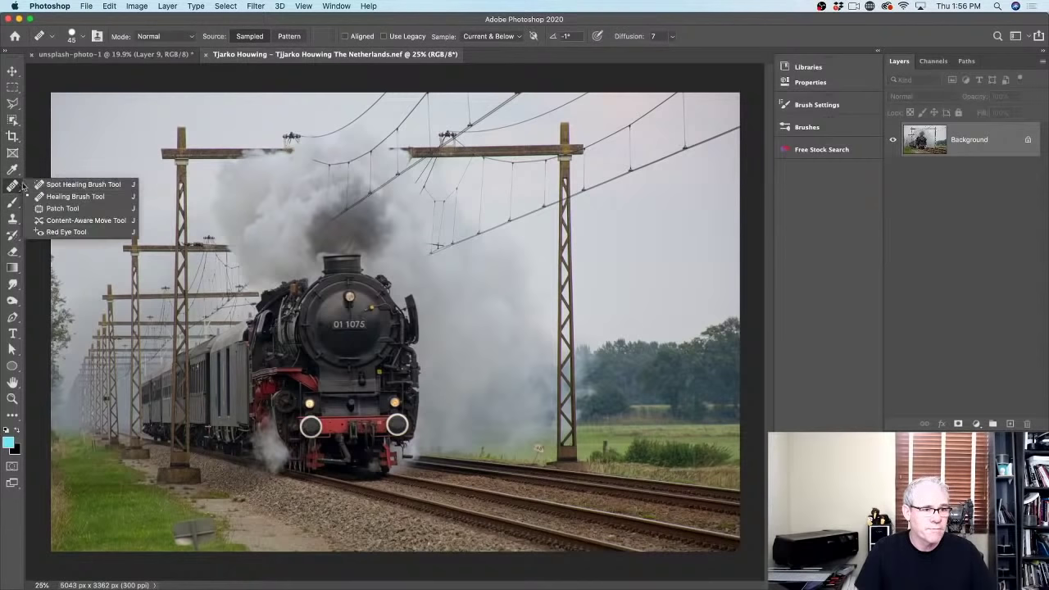
{"action": "left_click", "coordinate": [74, 208]}
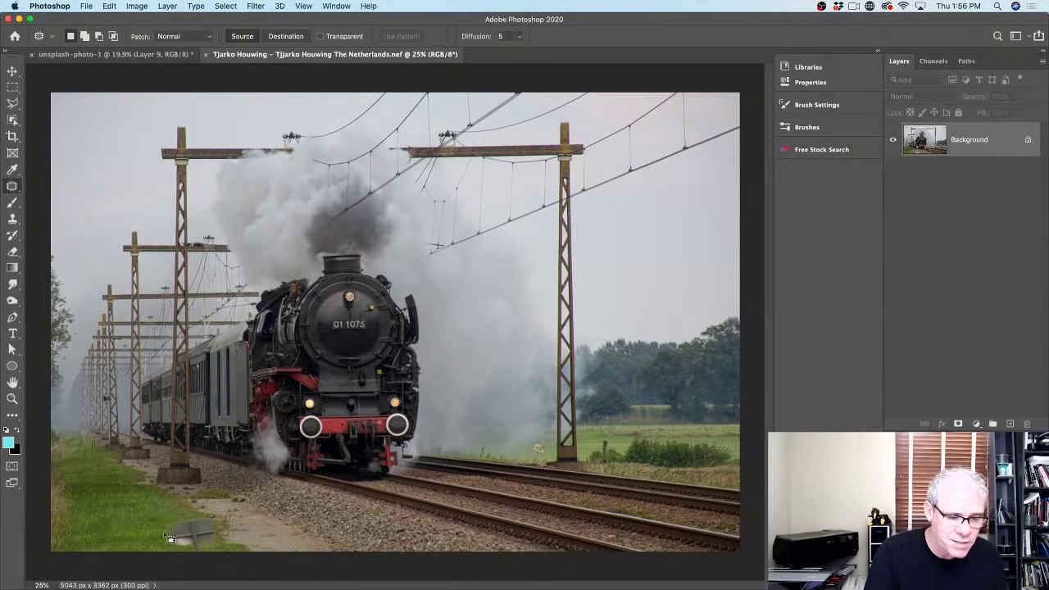
{"action": "mouse_move", "coordinate": [163, 529]}
{"action": "left_mouse_down"}
{"action": "mouse_move", "coordinate": [217, 520]}
{"action": "mouse_move", "coordinate": [227, 536]}
{"action": "mouse_move", "coordinate": [162, 523]}
{"action": "mouse_move", "coordinate": [140, 499]}
{"action": "mouse_move", "coordinate": [200, 501]}
{"action": "left_mouse_up"}
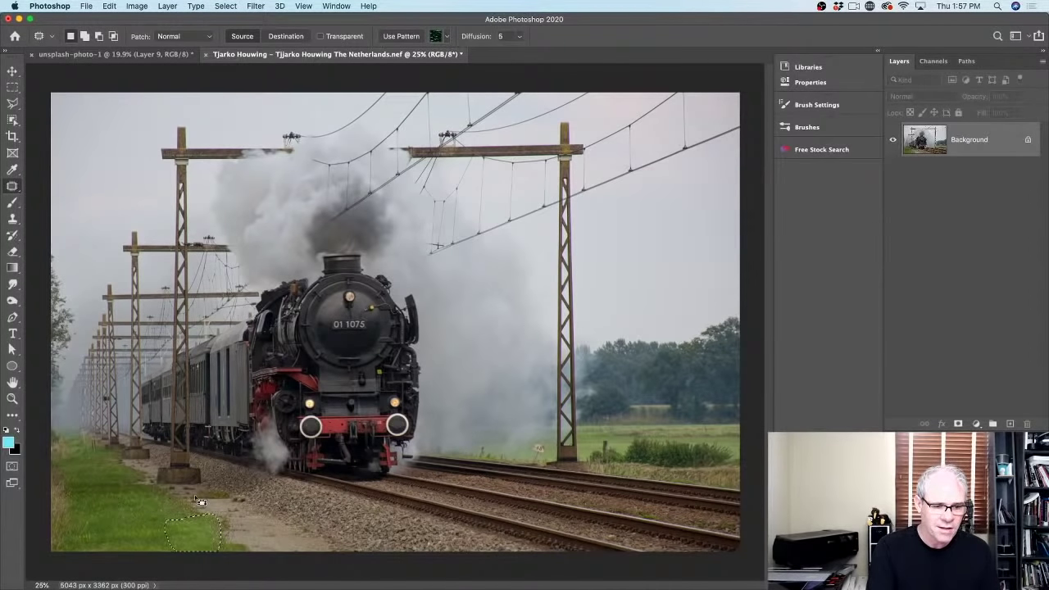
{"action": "key", "text": "super+d"}
Switch to Adobe Bridge and look through the photos in the aug 6 folder for the next one to edit
{"action": "mouse_move", "coordinate": [438, 576]}
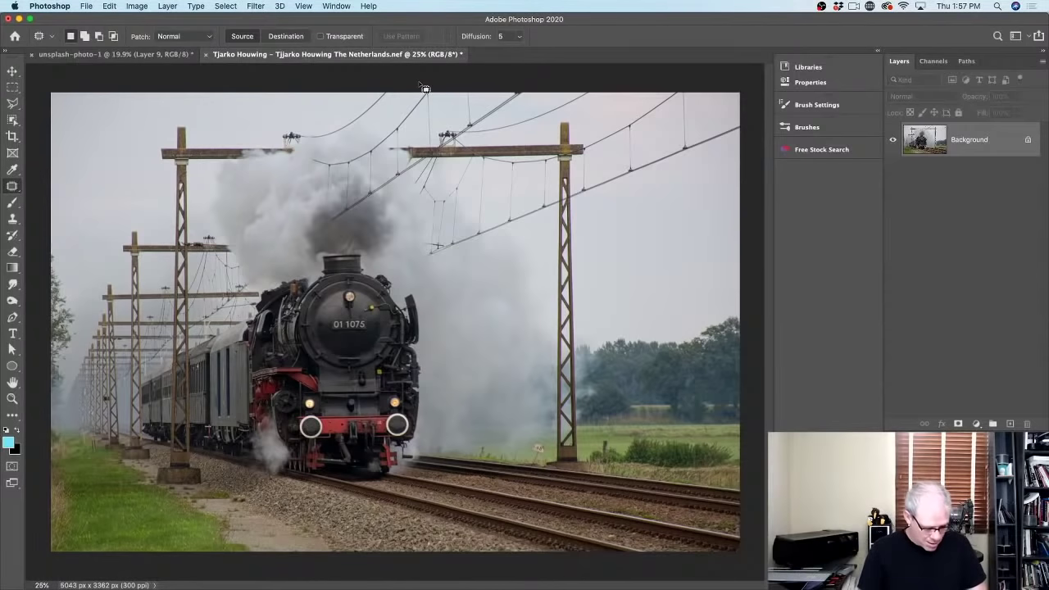
{"action": "key", "text": "super+Tab"}
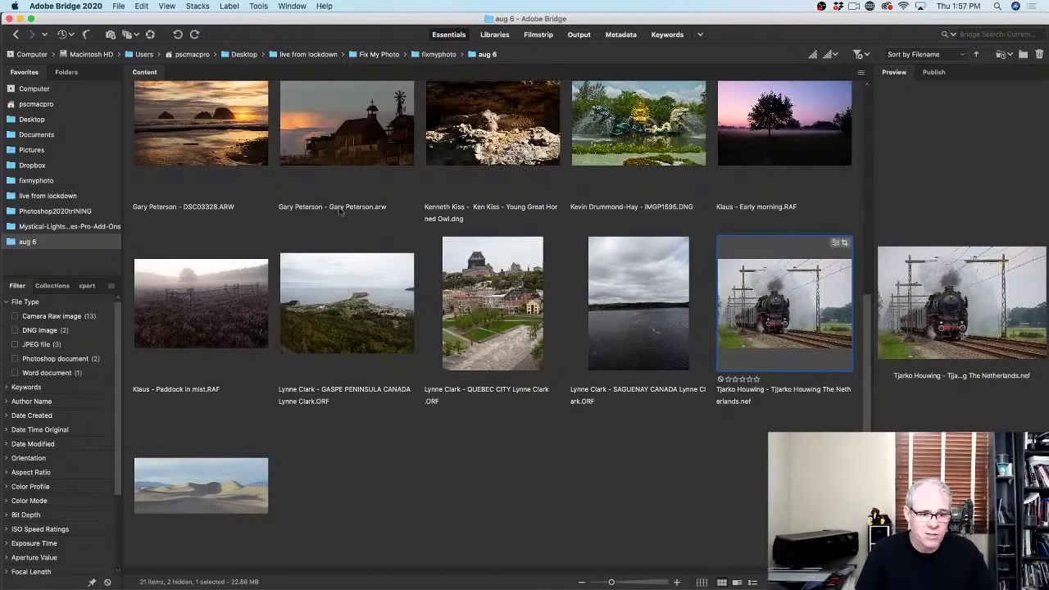
{"action": "scroll", "coordinate": [374, 220], "scroll_direction": "down", "scroll_amount": 2}
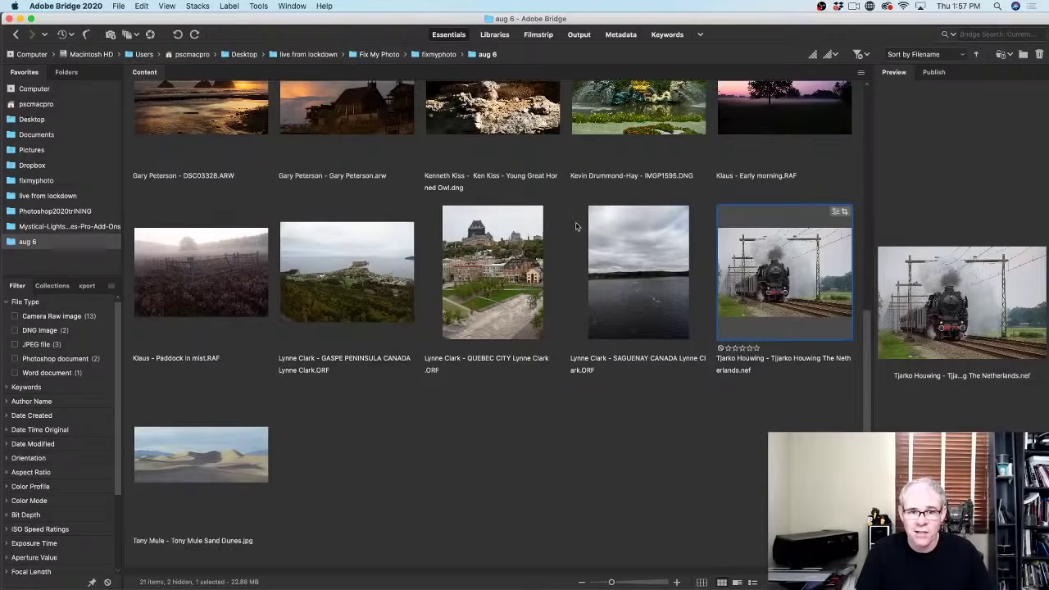
{"action": "scroll", "coordinate": [577, 226], "scroll_direction": "up", "scroll_amount": 5}
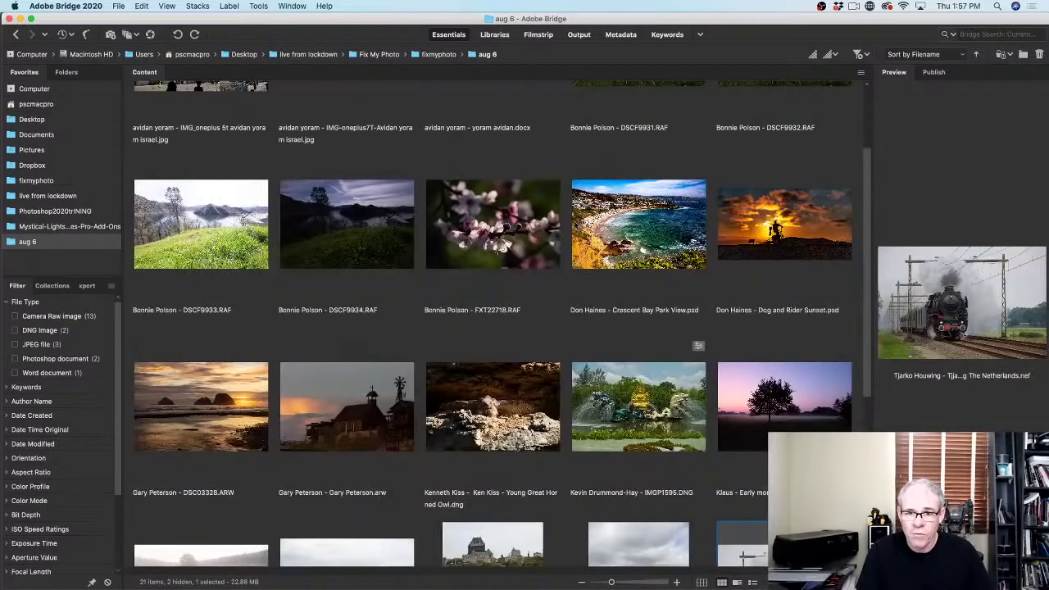
{"action": "scroll", "coordinate": [662, 246], "scroll_direction": "up", "scroll_amount": 2}
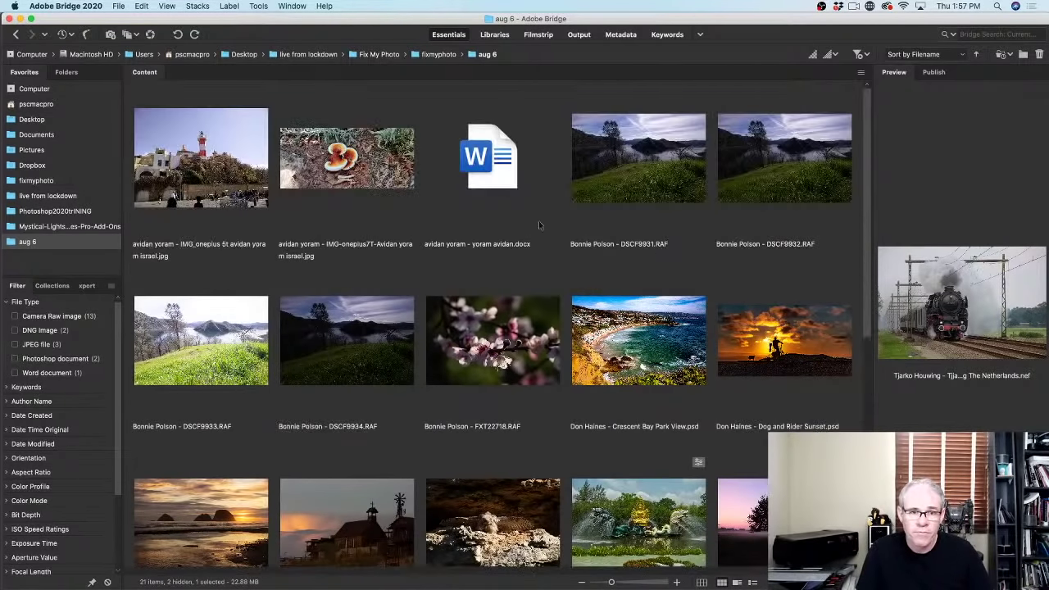
{"action": "scroll", "coordinate": [487, 237], "scroll_direction": "down", "scroll_amount": 3}
{"action": "scroll", "coordinate": [524, 262], "scroll_direction": "up", "scroll_amount": 3}
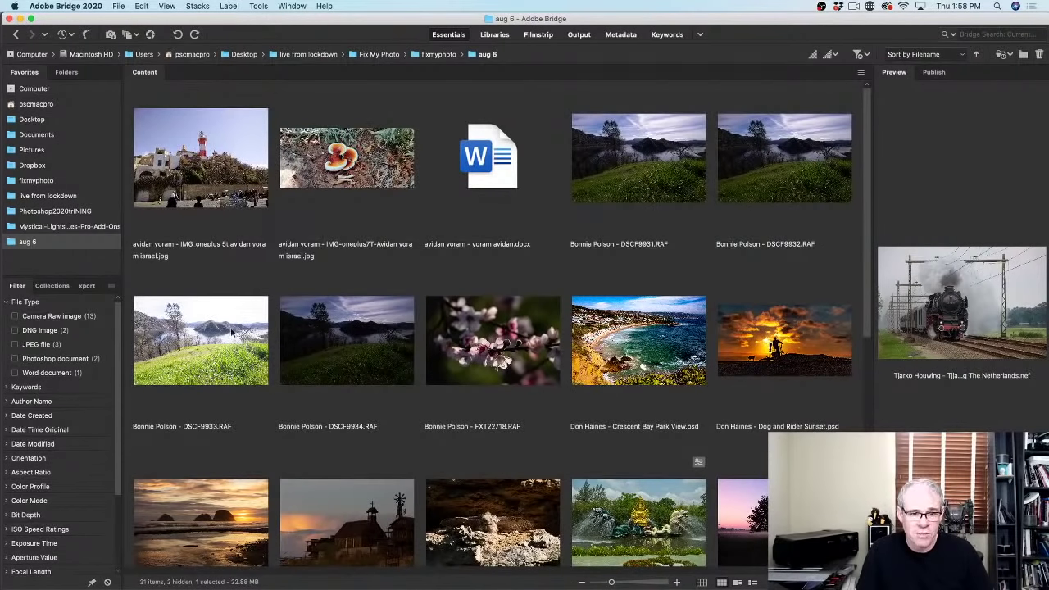
{"action": "scroll", "coordinate": [637, 226], "scroll_direction": "down", "scroll_amount": 5}
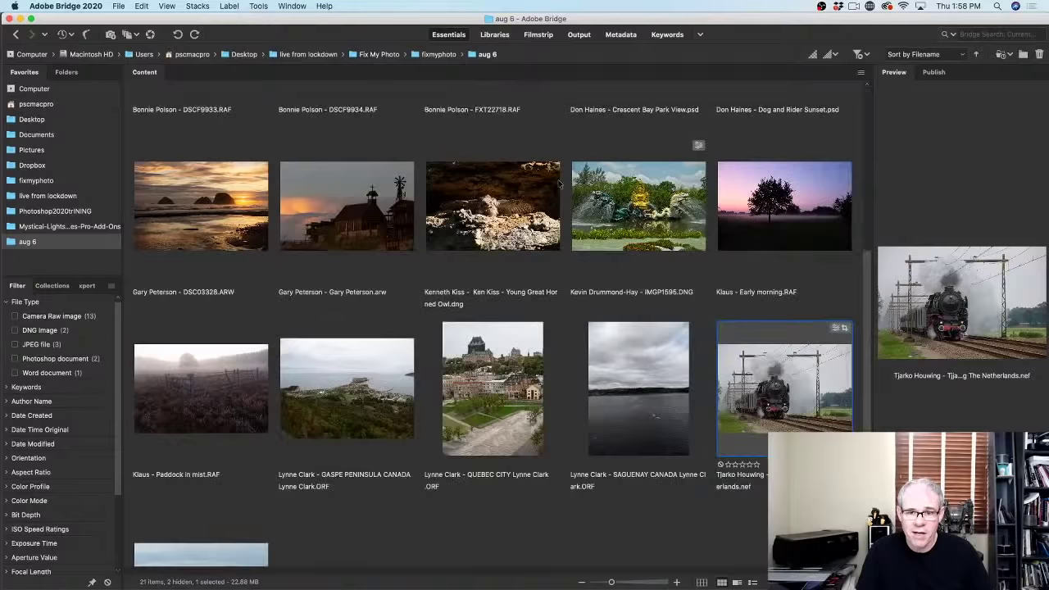
{"action": "scroll", "coordinate": [560, 185], "scroll_direction": "up", "scroll_amount": 5}
{"action": "scroll", "coordinate": [598, 187], "scroll_direction": "down", "scroll_amount": 5}
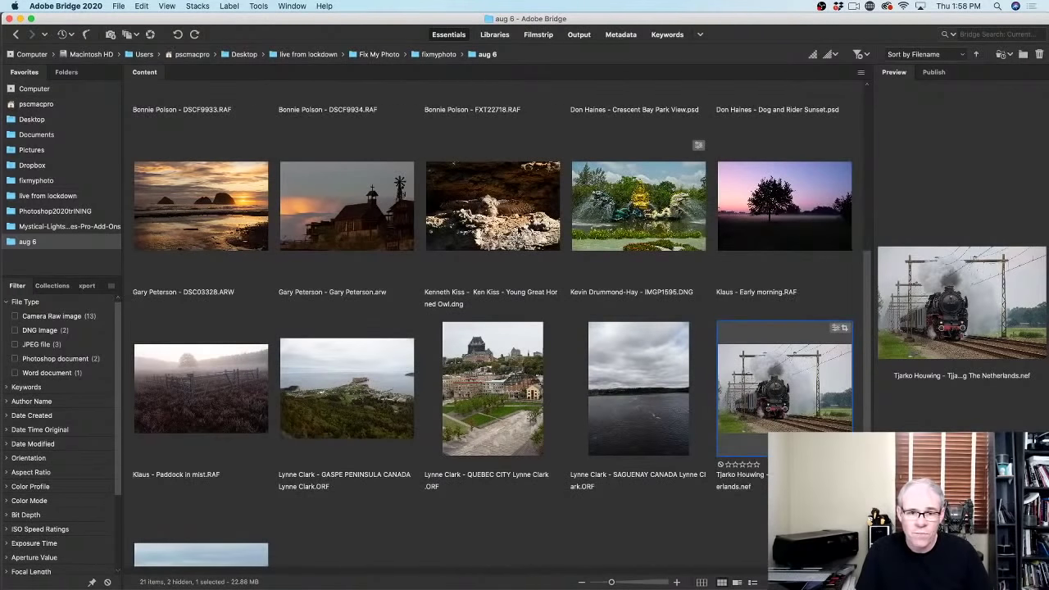
{"action": "scroll", "coordinate": [398, 276], "scroll_direction": "down", "scroll_amount": 2}
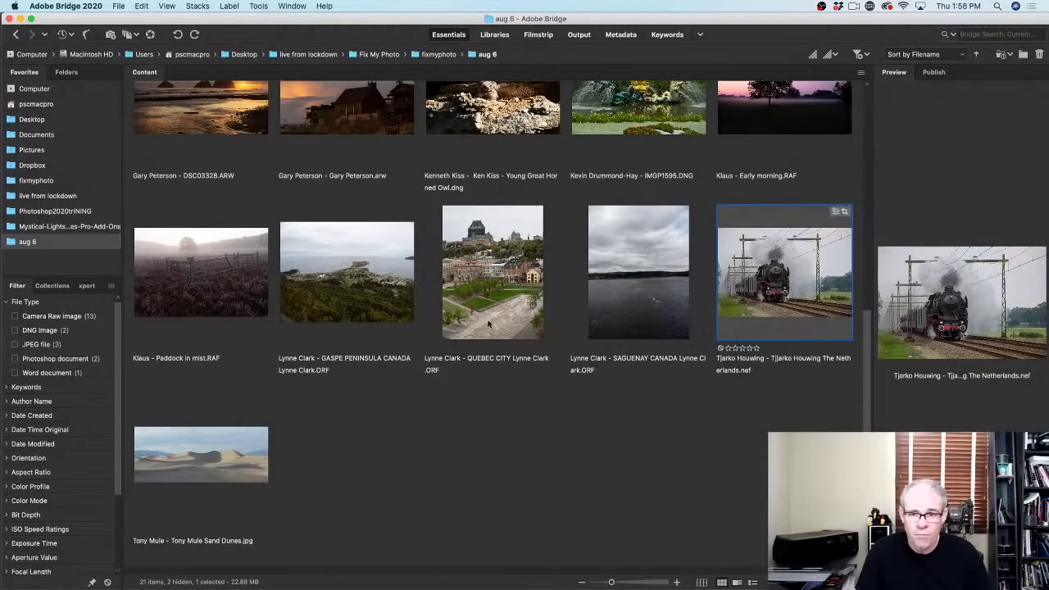
{"action": "scroll", "coordinate": [504, 338], "scroll_direction": "up", "scroll_amount": 2}
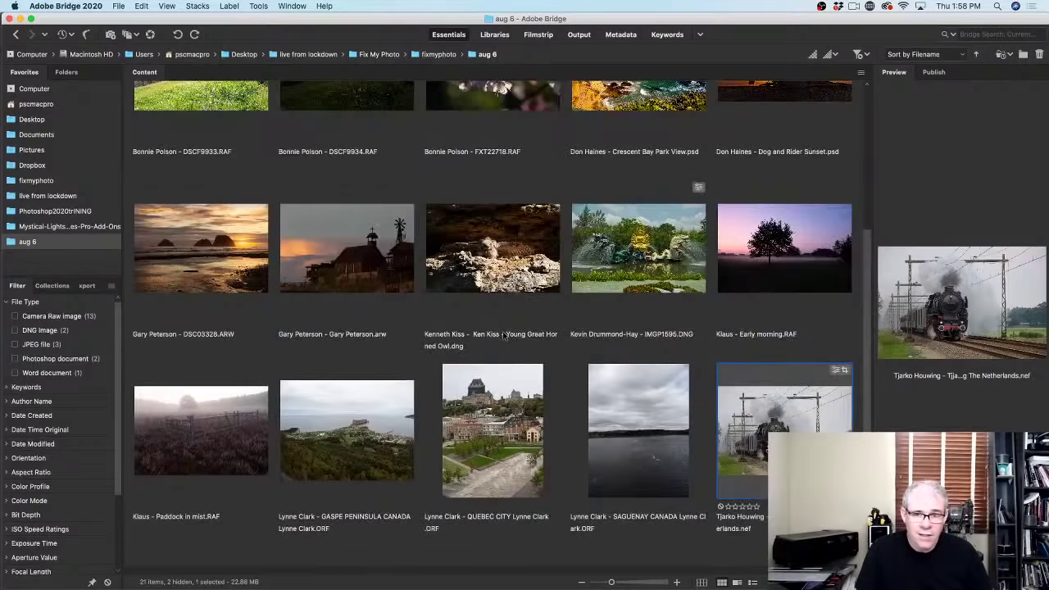
{"action": "scroll", "coordinate": [503, 336], "scroll_direction": "up", "scroll_amount": 2}
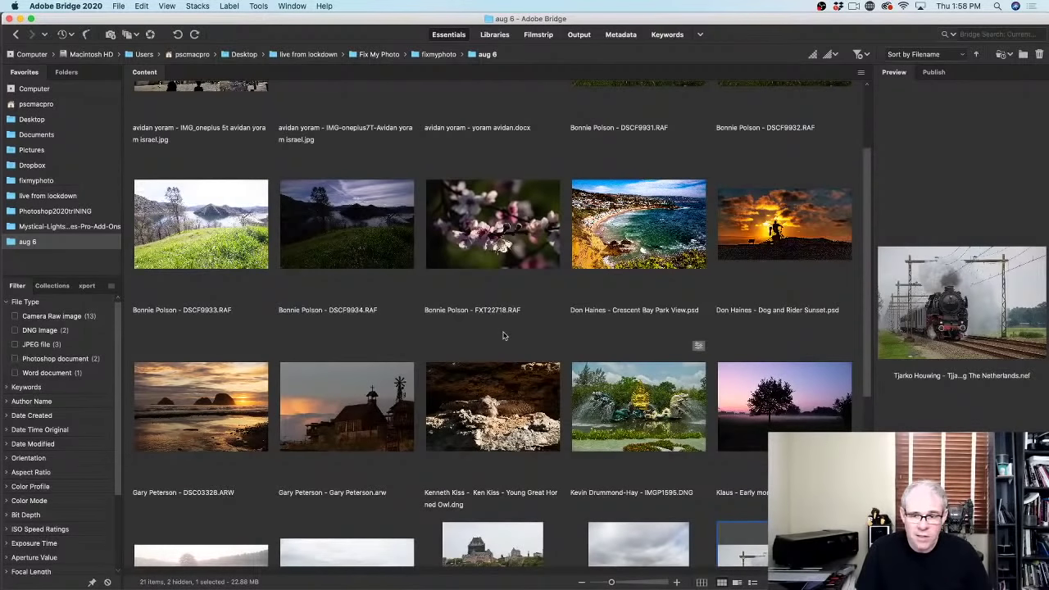
{"action": "scroll", "coordinate": [503, 336], "scroll_direction": "down", "scroll_amount": 2}
{"action": "scroll", "coordinate": [505, 335], "scroll_direction": "up", "scroll_amount": 3}
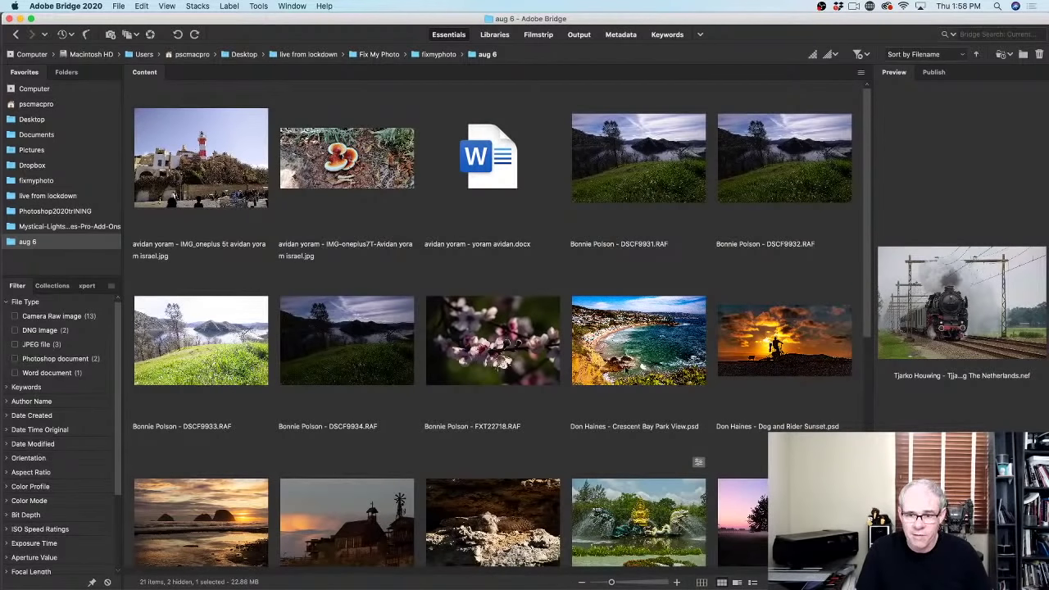
Preview the Crescent Bay Park View photo at full screen, and open the Dog and Rider Sunset .psd in Photoshop
{"action": "left_click", "coordinate": [647, 358]}
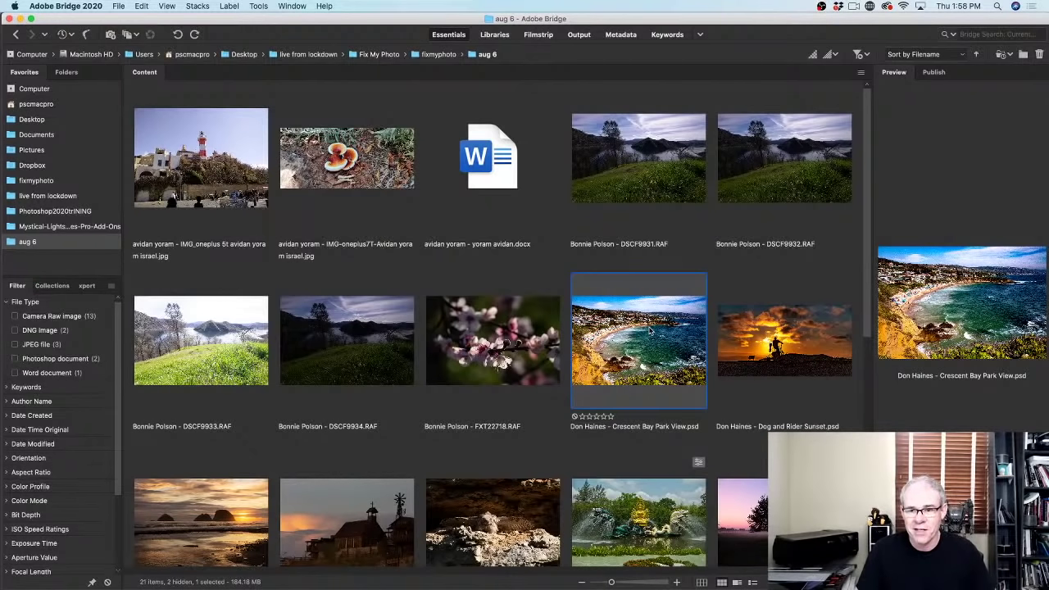
{"action": "key", "text": "space"}
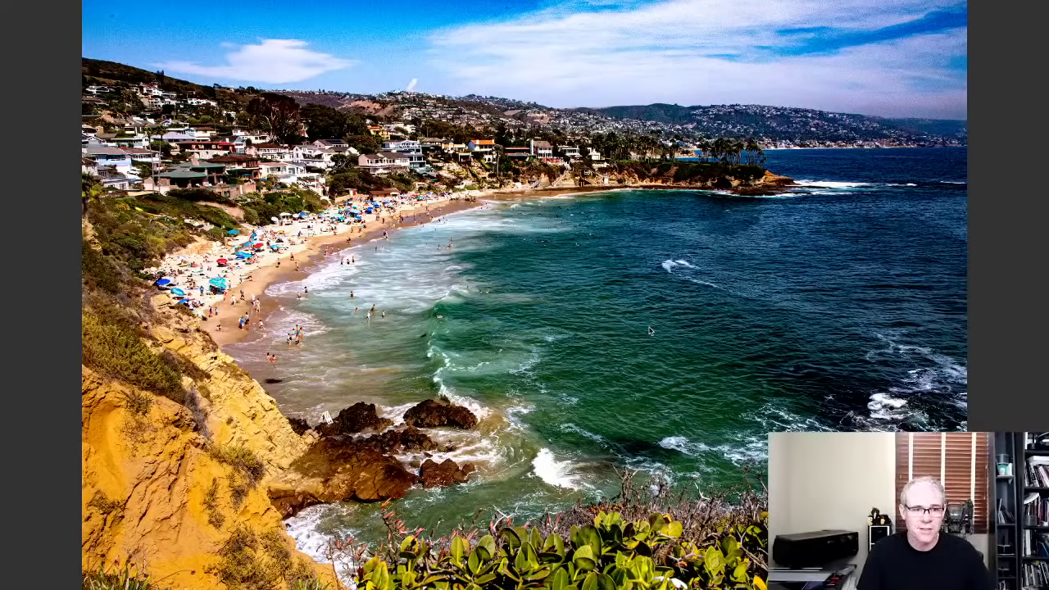
{"action": "key", "text": "space"}
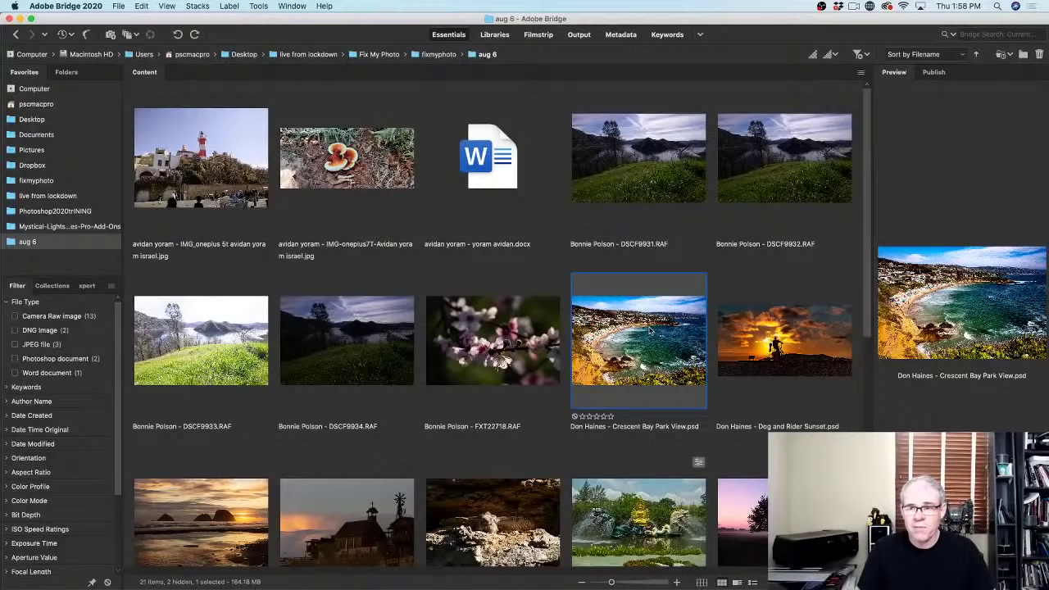
{"action": "left_click", "coordinate": [782, 333]}
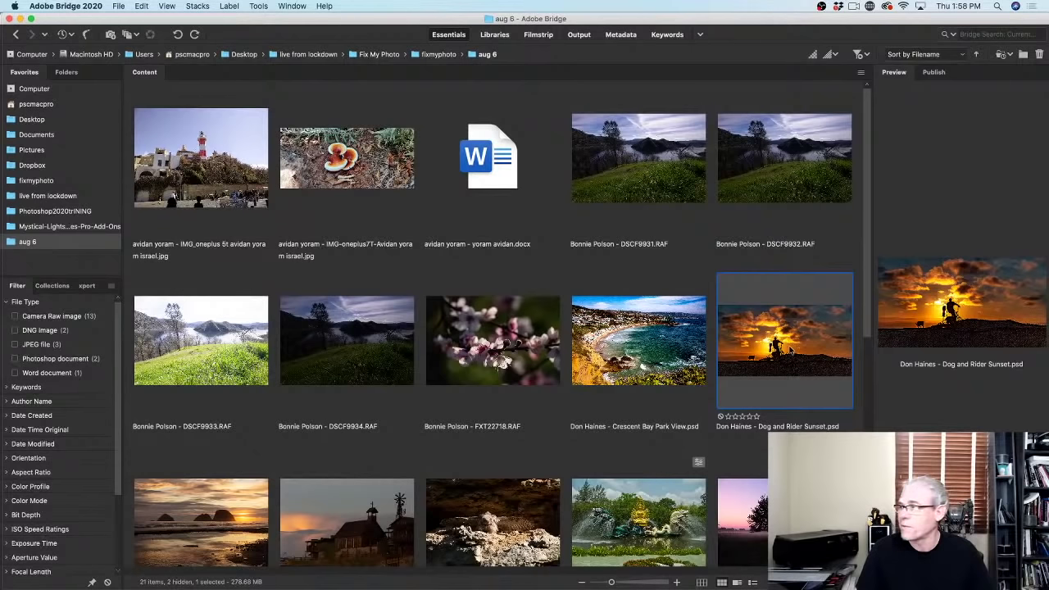
{"action": "double_click", "coordinate": [789, 348]}
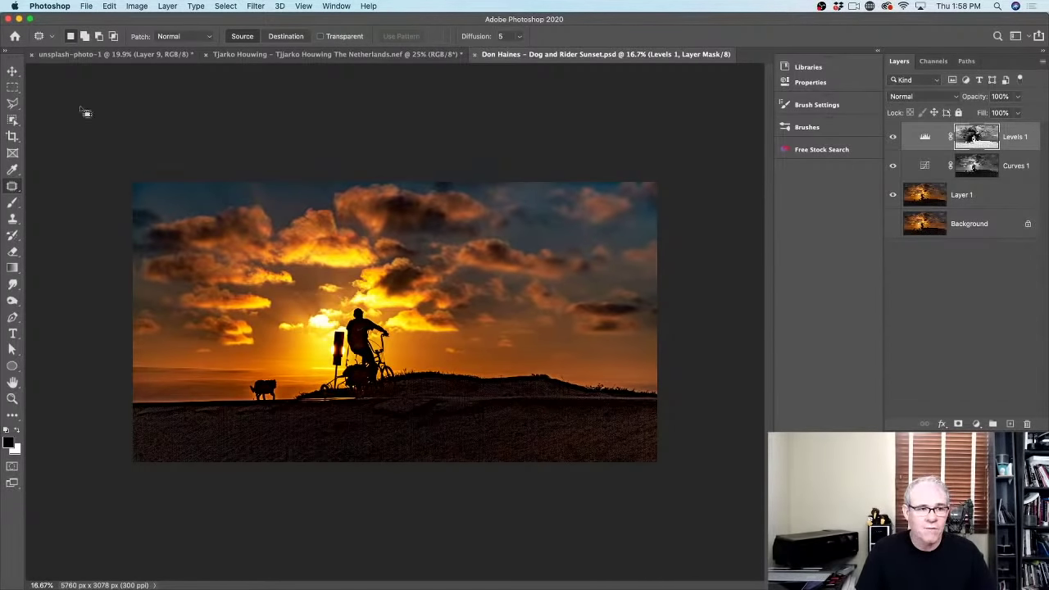
Choose the Move tool and hide the Levels 1 and Curves 1 adjustment layers of the sunset photo
{"action": "left_click", "coordinate": [11, 74]}
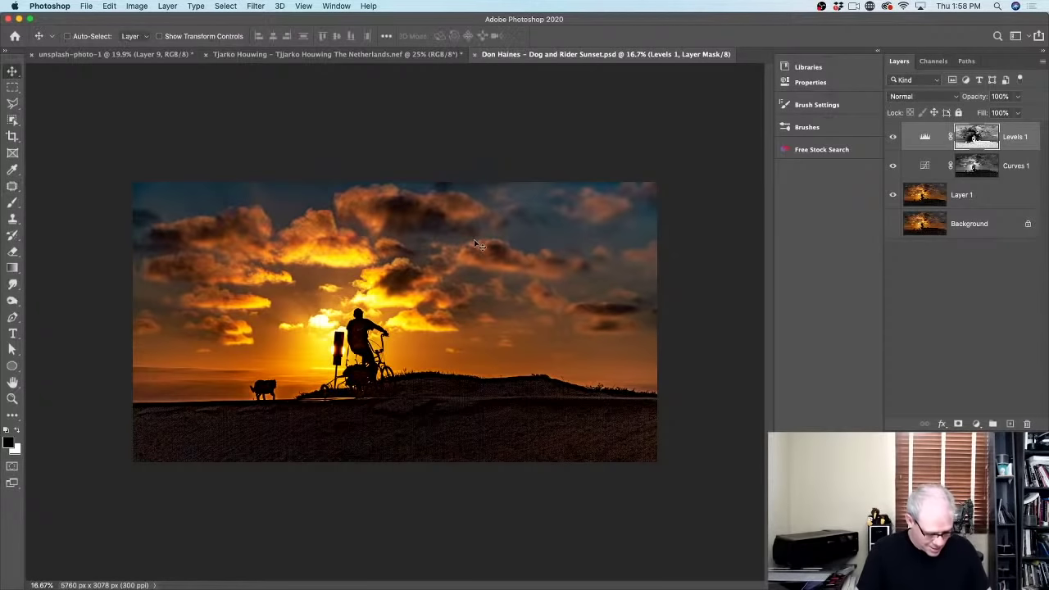
{"action": "scroll", "coordinate": [476, 243], "scroll_direction": "up", "scroll_amount": 2}
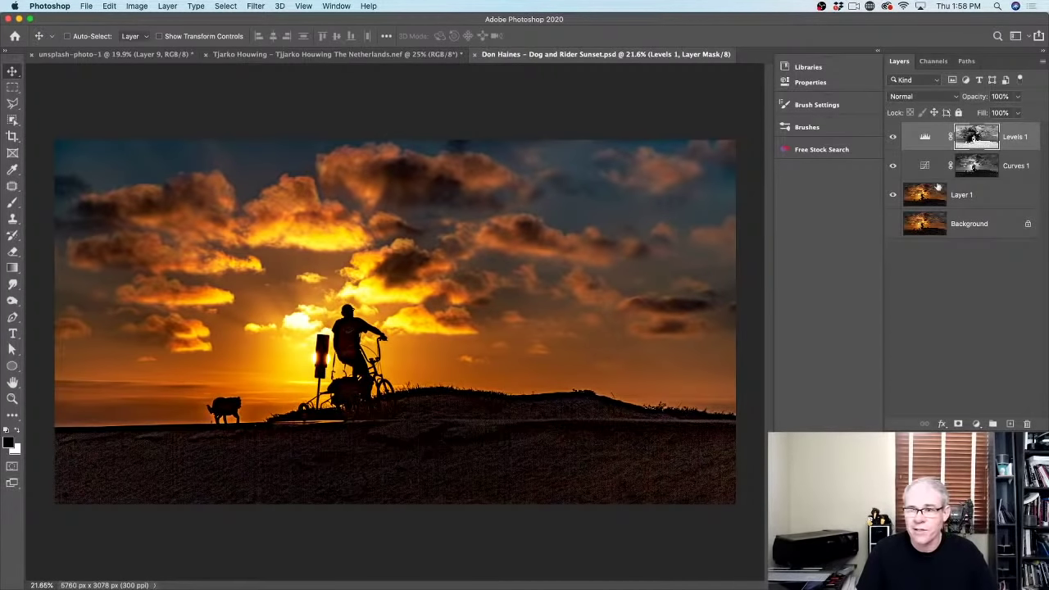
{"action": "left_click", "coordinate": [892, 137]}
{"action": "left_click", "coordinate": [893, 165]}
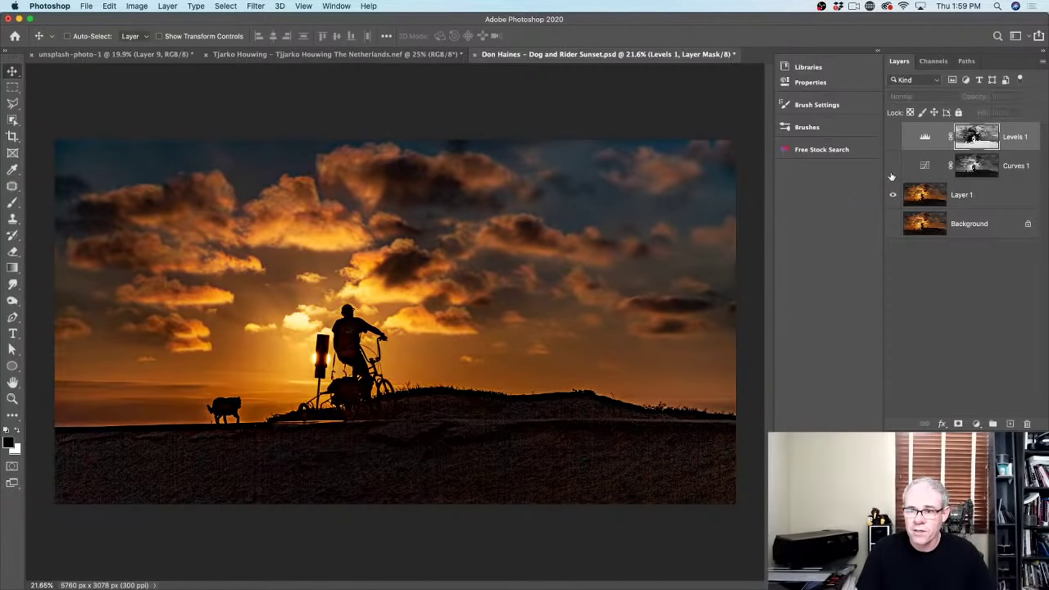
Compare the Background photo with the Layer 1, Curves 1 and Levels 1 edits by hiding and reshowing them until all are visible
{"action": "left_click", "coordinate": [894, 195]}
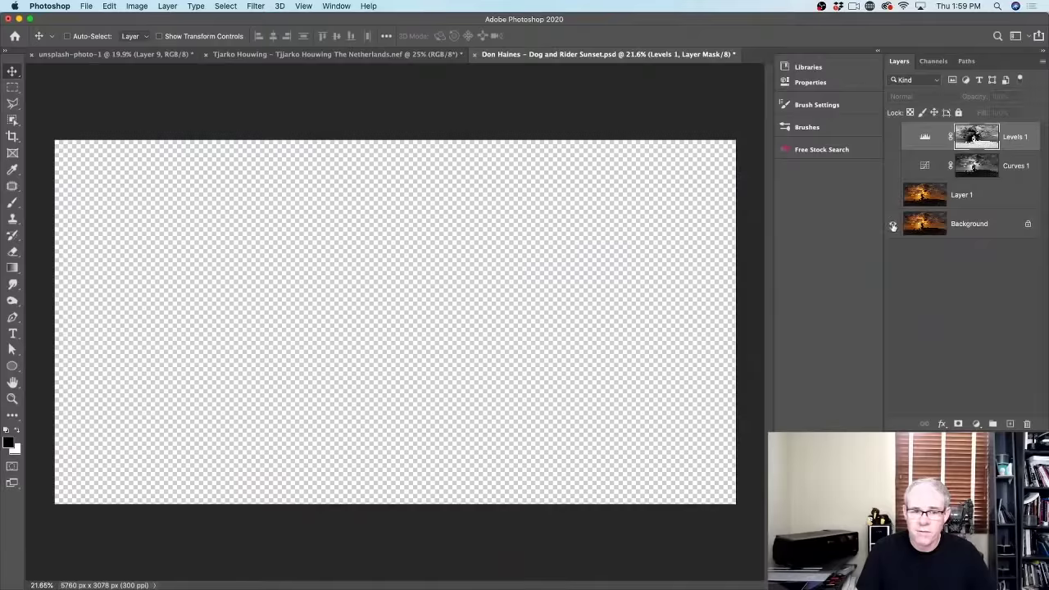
{"action": "left_click", "coordinate": [892, 223]}
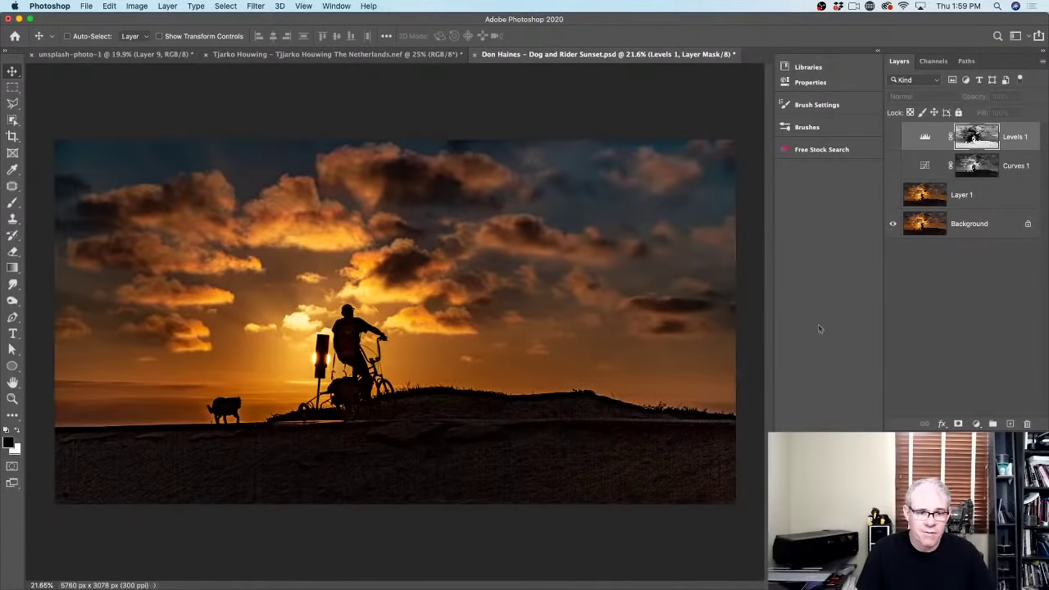
{"action": "left_click", "coordinate": [893, 195]}
{"action": "left_click", "coordinate": [893, 165]}
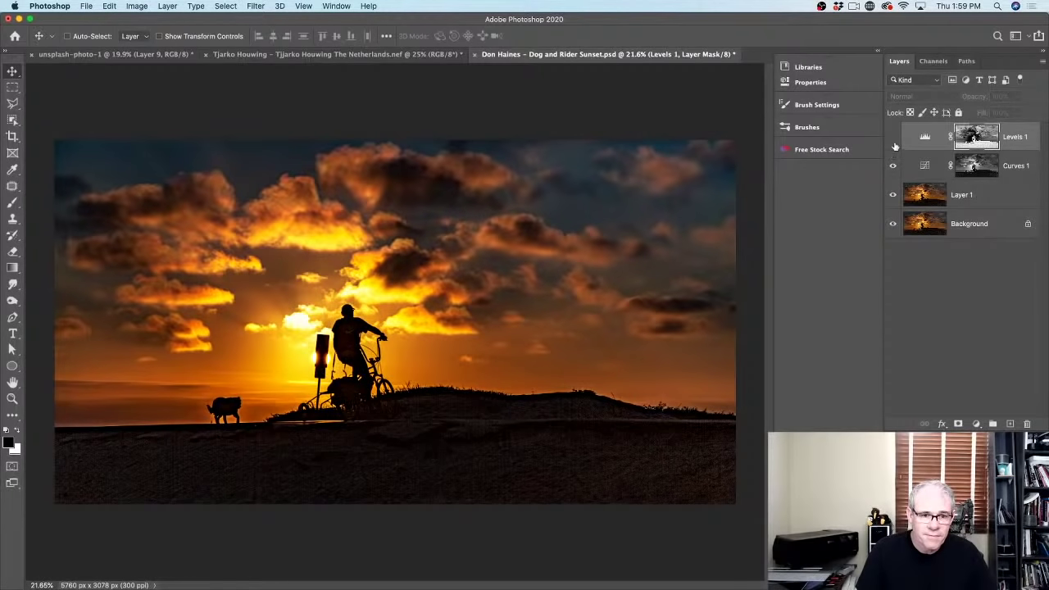
{"action": "left_click", "coordinate": [893, 136]}
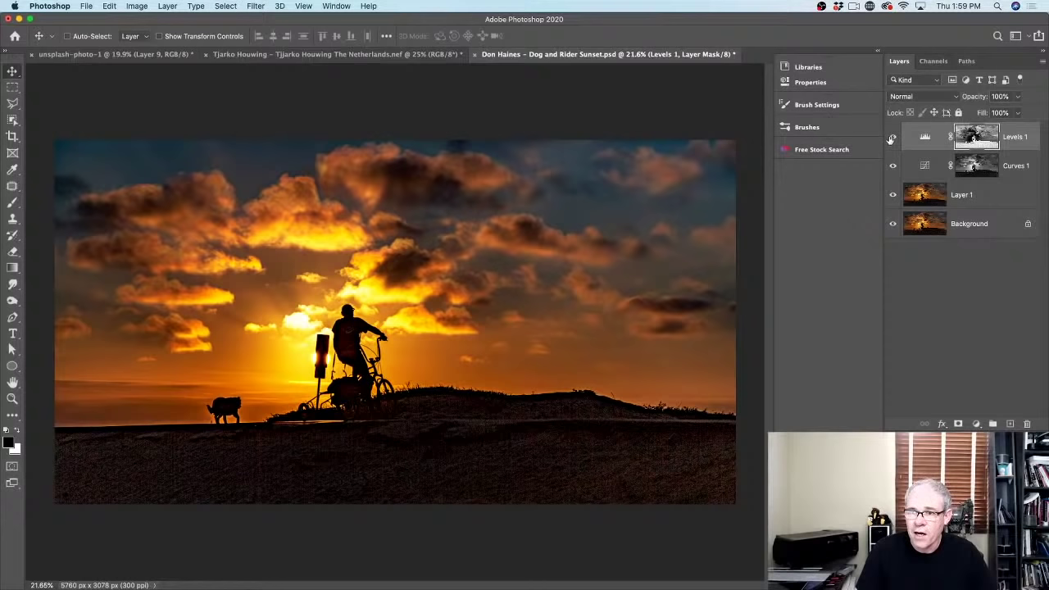
Examine the saved highlight, shadow and midtone mask channels of the sunset document and return to its layers
{"action": "left_click", "coordinate": [933, 61]}
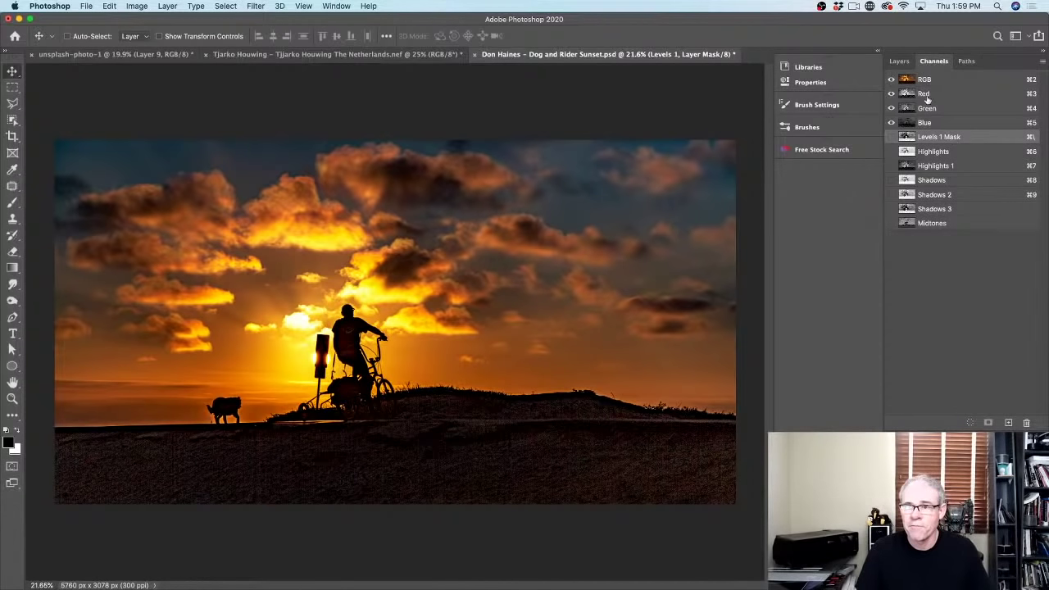
{"action": "left_click", "coordinate": [898, 61]}
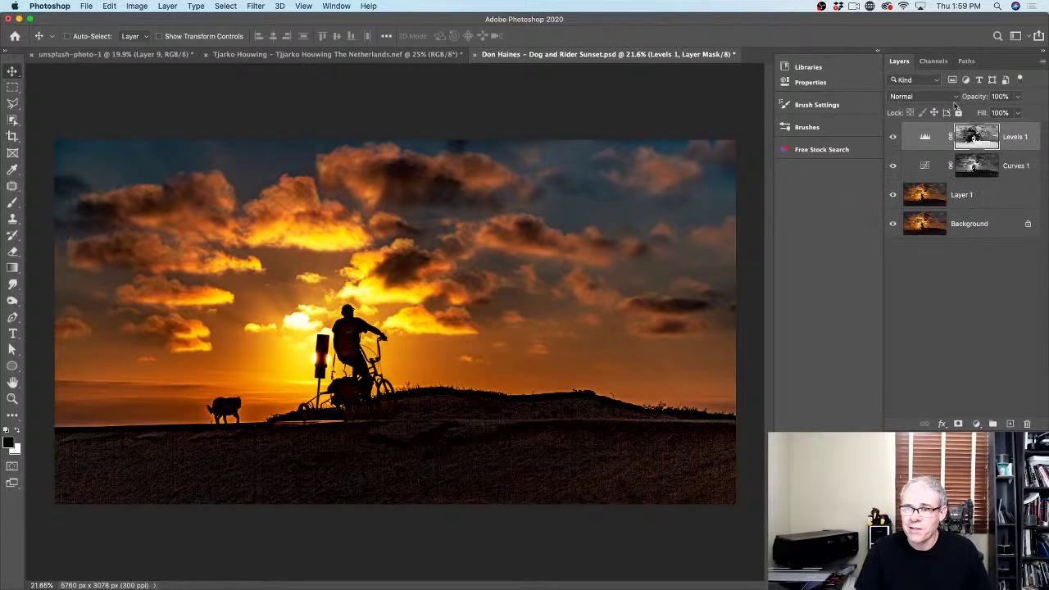
{"action": "left_click", "coordinate": [933, 61]}
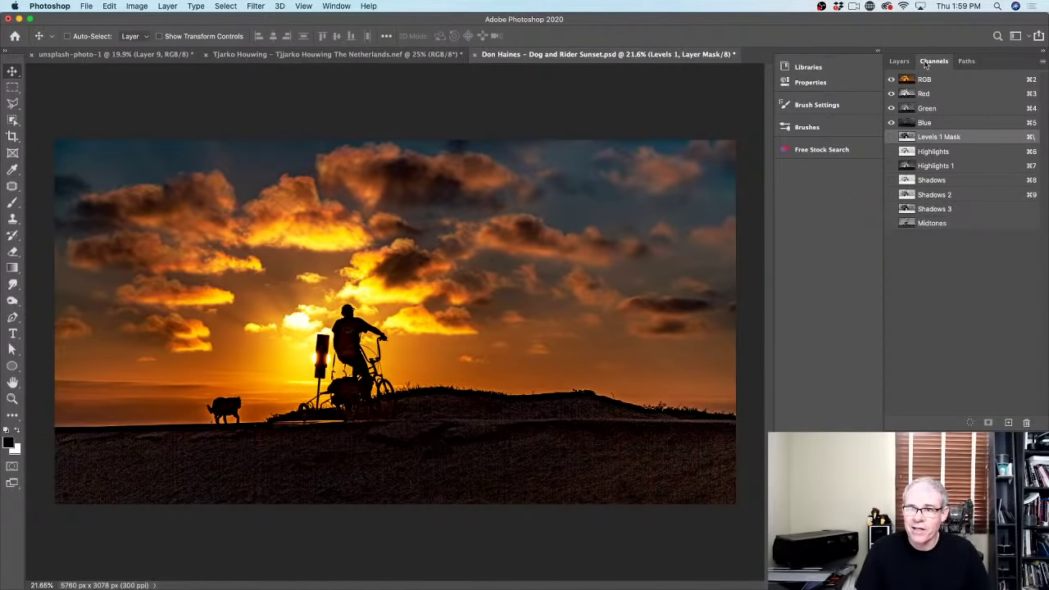
{"action": "left_click", "coordinate": [898, 60]}
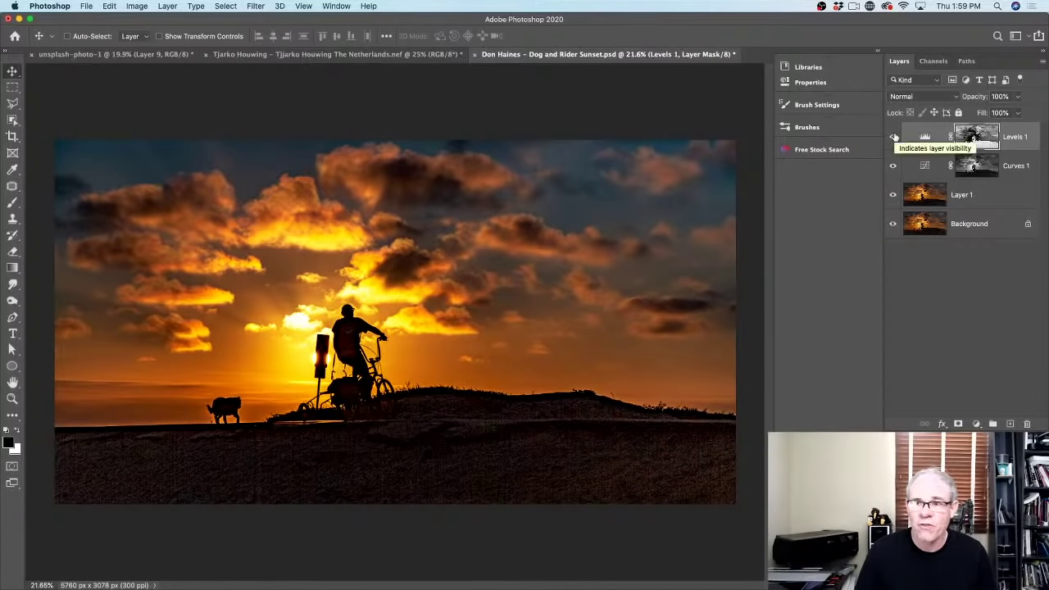
Select the Background layer and compare it with the edited version, leaving Layer 1, Curves 1 and Levels 1 hidden
{"action": "left_click", "coordinate": [893, 137]}
{"action": "left_click", "coordinate": [892, 165]}
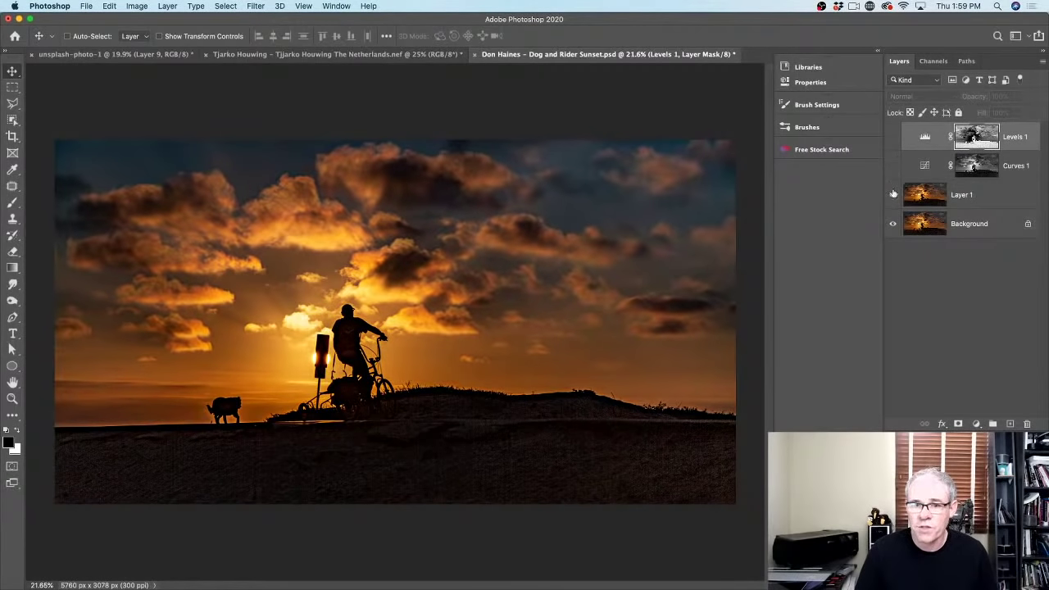
{"action": "left_click", "coordinate": [893, 194]}
{"action": "left_click", "coordinate": [921, 232]}
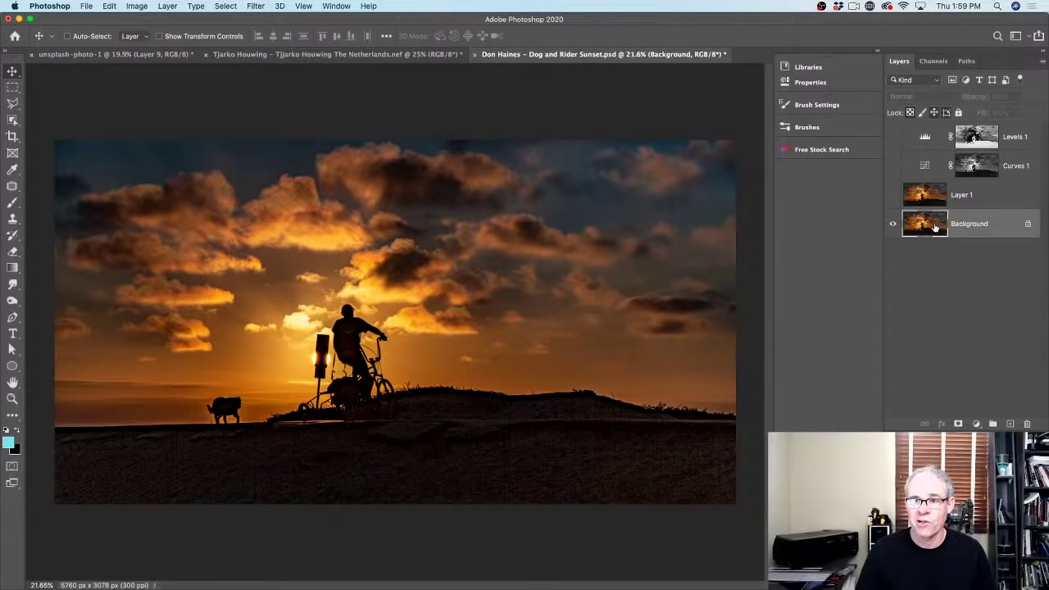
{"action": "left_click_drag", "start_coordinate": [893, 195], "coordinate": [894, 138]}
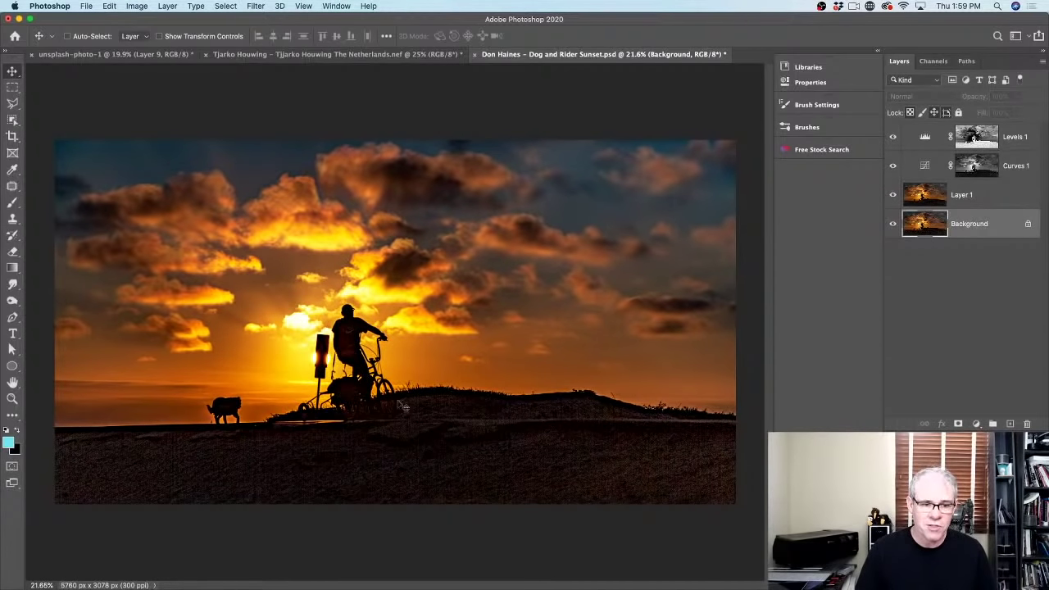
{"action": "left_click_drag", "start_coordinate": [894, 138], "coordinate": [893, 195]}
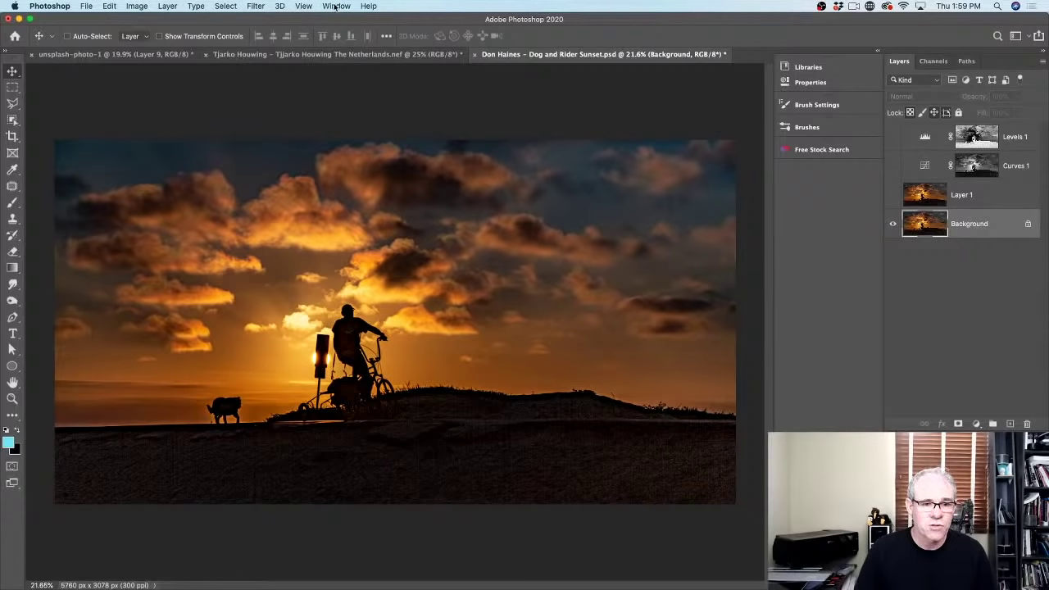
Open the Background layer of the sunset photo in the Camera Raw Filter
{"action": "left_click", "coordinate": [263, 6]}
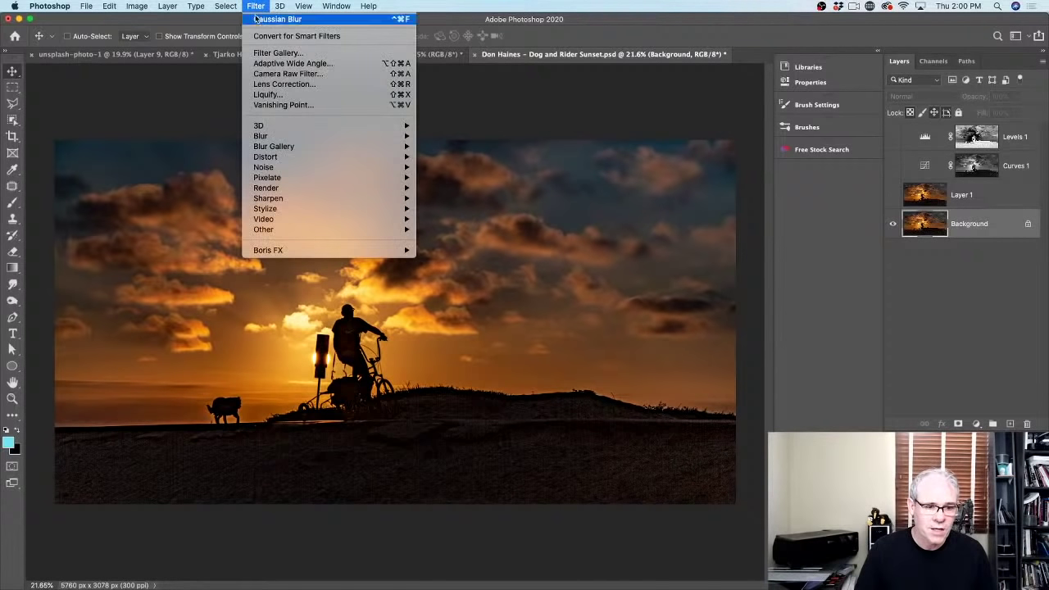
{"action": "left_click", "coordinate": [593, 4]}
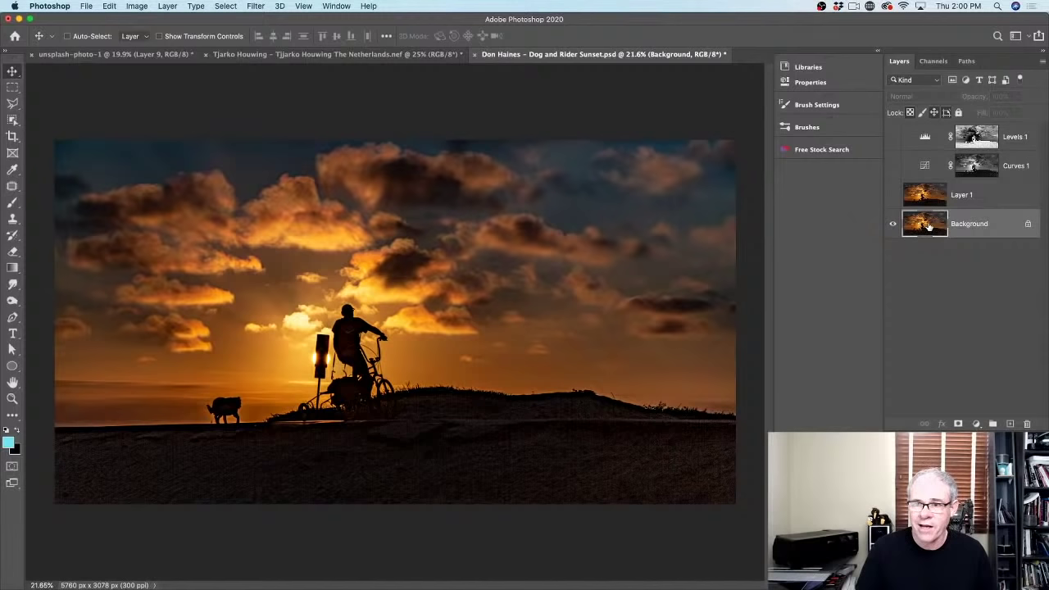
{"action": "left_click", "coordinate": [256, 6]}
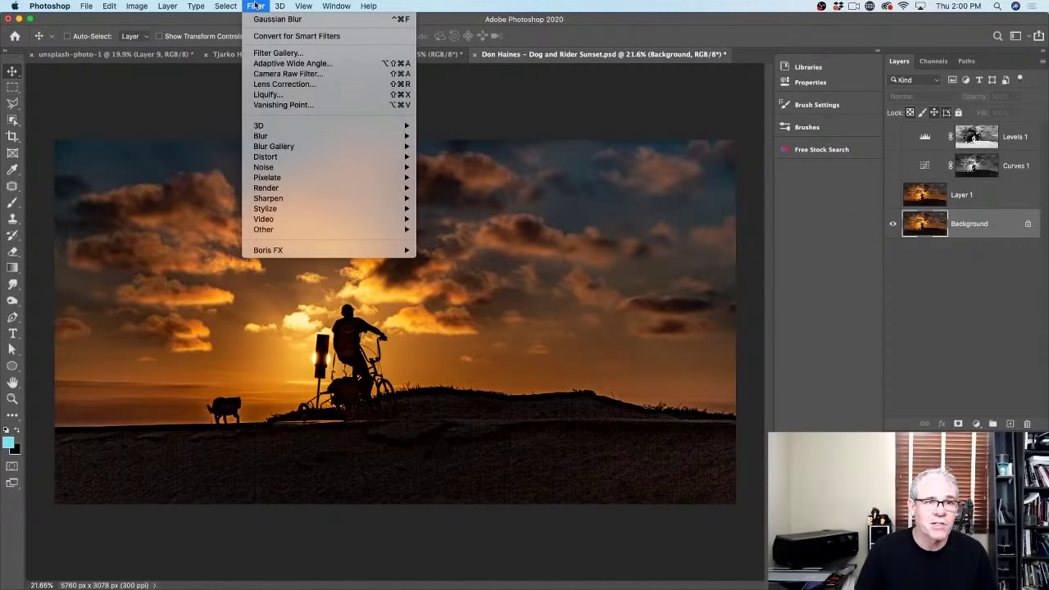
{"action": "left_click", "coordinate": [274, 74]}
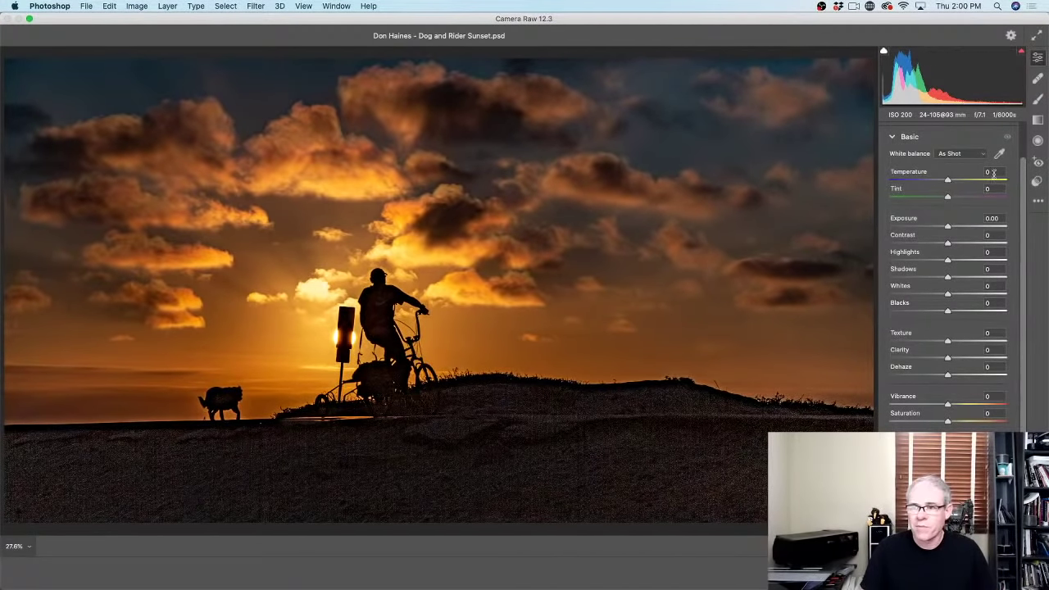
Draw a wide elliptical Radial Filter centred on the sun beside the rider, reaching past the dog and up into the glowing clouds
{"action": "left_click", "coordinate": [1039, 142]}
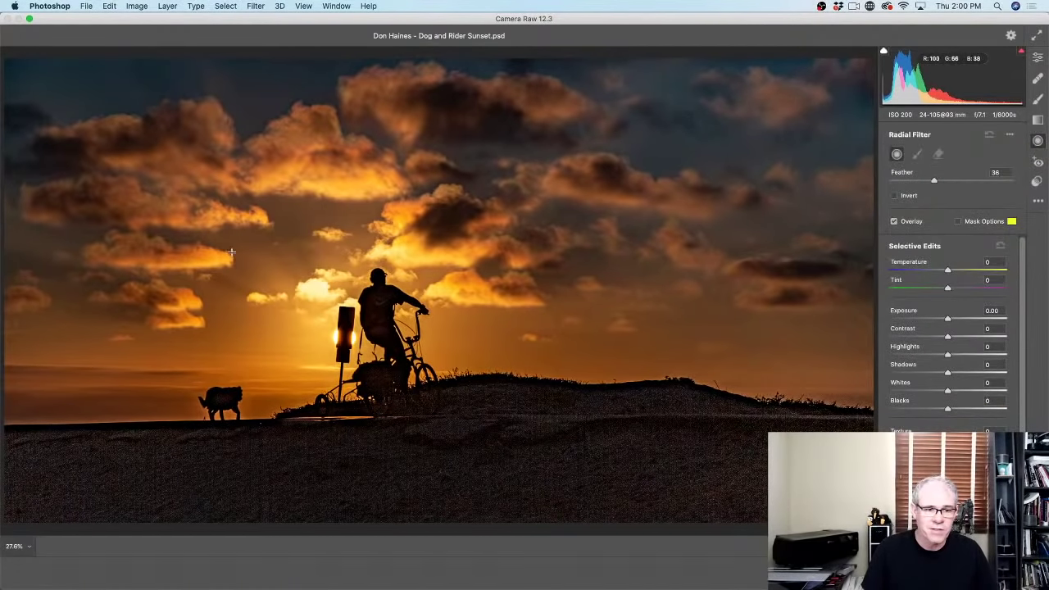
{"action": "mouse_move", "coordinate": [203, 251]}
{"action": "left_mouse_down"}
{"action": "mouse_move", "coordinate": [468, 385]}
{"action": "mouse_move", "coordinate": [352, 407]}
{"action": "mouse_move", "coordinate": [457, 386]}
{"action": "mouse_move", "coordinate": [443, 382]}
{"action": "left_mouse_up"}
{"action": "left_click_drag", "start_coordinate": [206, 275], "coordinate": [356, 353]}
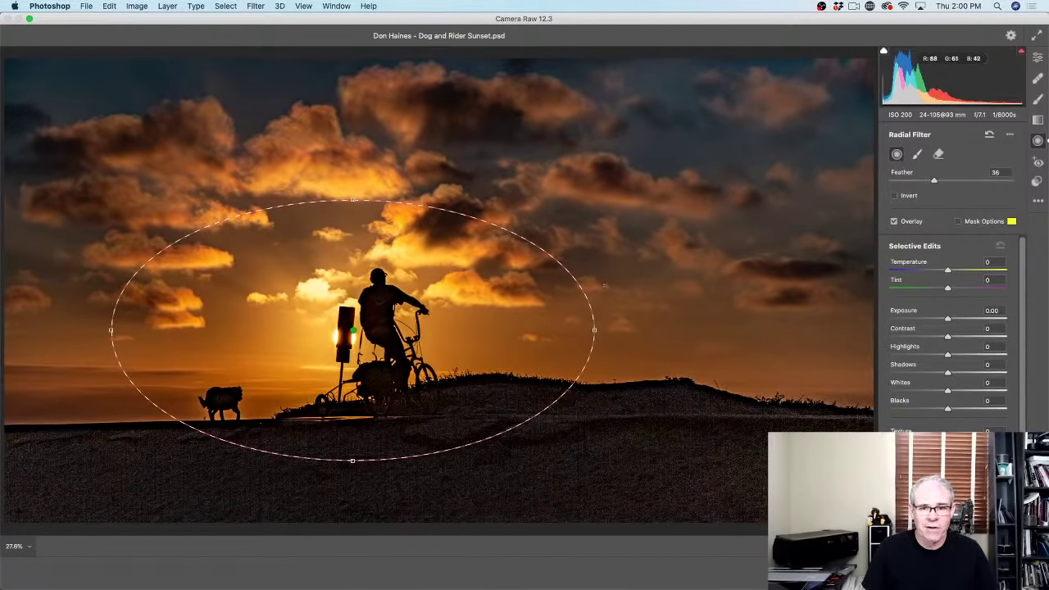
{"action": "left_click_drag", "start_coordinate": [596, 330], "coordinate": [612, 330]}
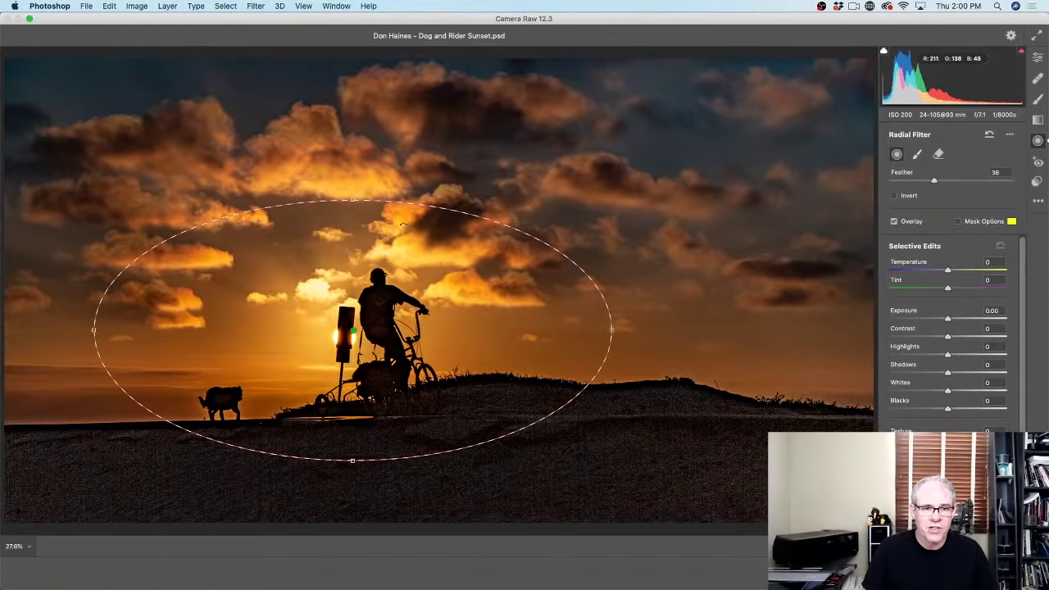
{"action": "left_click_drag", "start_coordinate": [355, 199], "coordinate": [358, 180]}
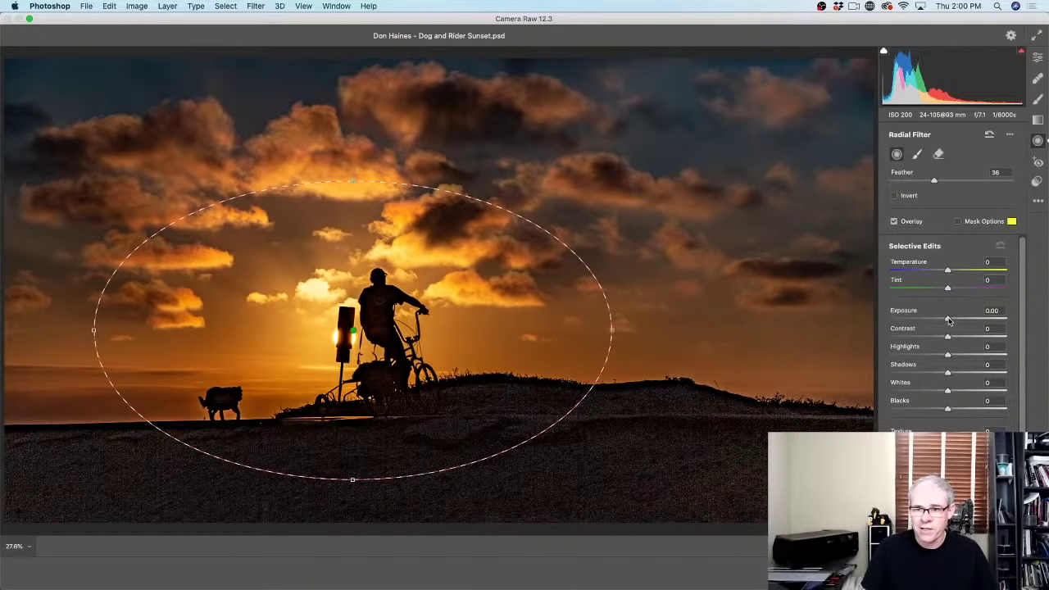
Set the radial filter's exposure to +1.15 and saturation to +46, keeping shadows at 0
{"action": "mouse_move", "coordinate": [948, 319]}
{"action": "left_mouse_down"}
{"action": "mouse_move", "coordinate": [962, 320]}
{"action": "mouse_move", "coordinate": [952, 323]}
{"action": "left_mouse_up"}
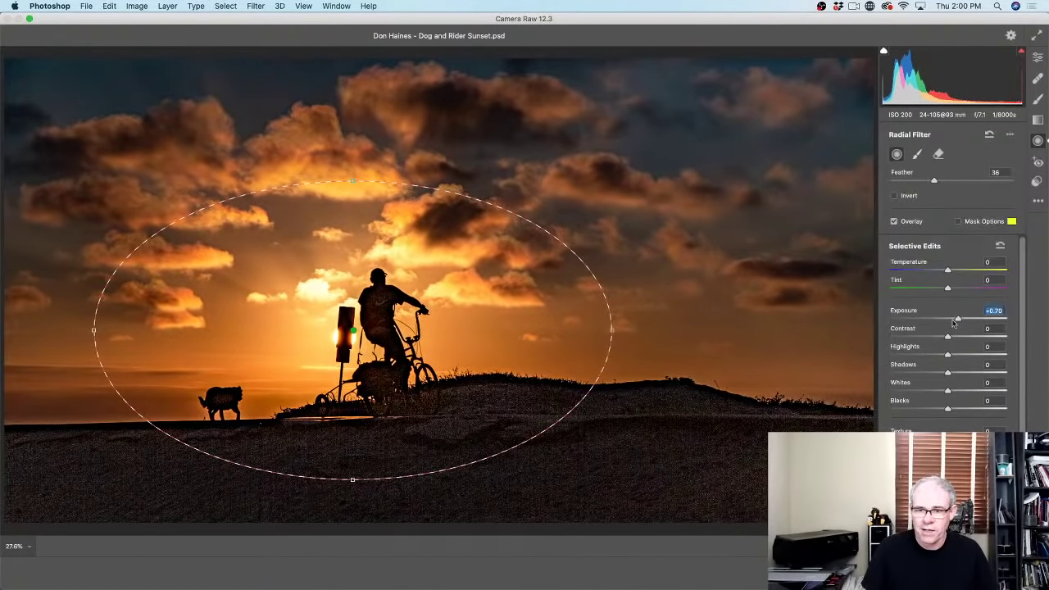
{"action": "mouse_move", "coordinate": [950, 371]}
{"action": "left_mouse_down"}
{"action": "mouse_move", "coordinate": [970, 370]}
{"action": "mouse_move", "coordinate": [952, 369]}
{"action": "left_mouse_up"}
{"action": "double_click", "coordinate": [948, 373]}
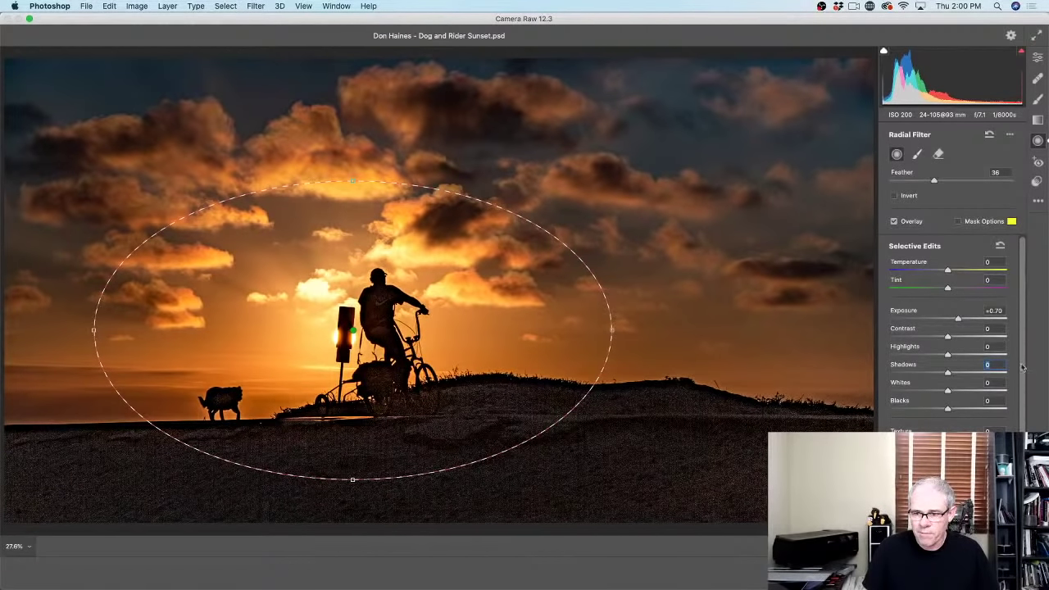
{"action": "scroll", "coordinate": [1024, 366], "scroll_direction": "down", "scroll_amount": 5}
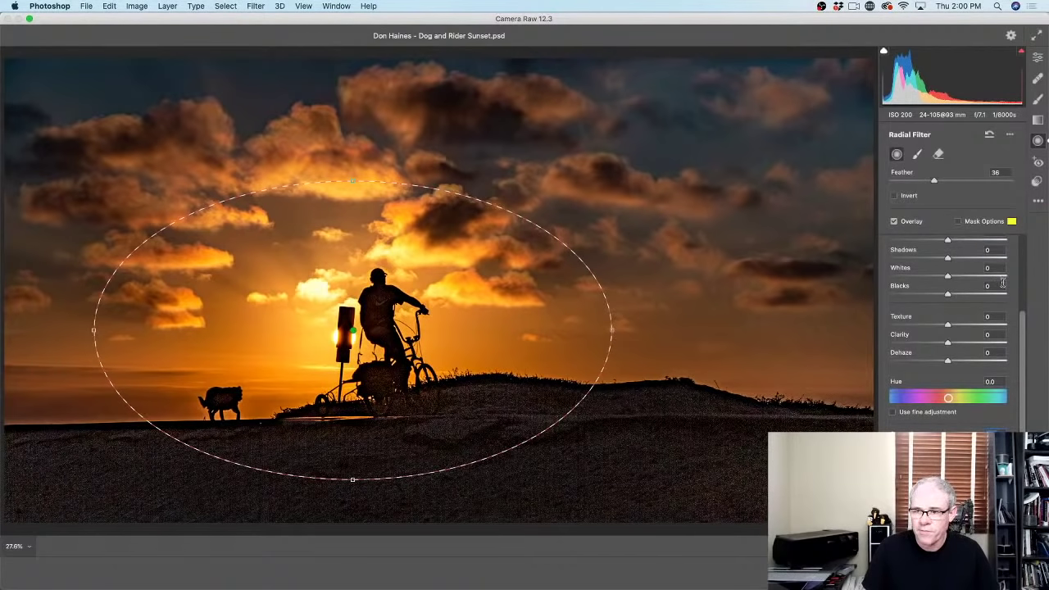
{"action": "left_click", "coordinate": [1022, 324]}
{"action": "left_click_drag", "start_coordinate": [1021, 324], "coordinate": [1013, 261]}
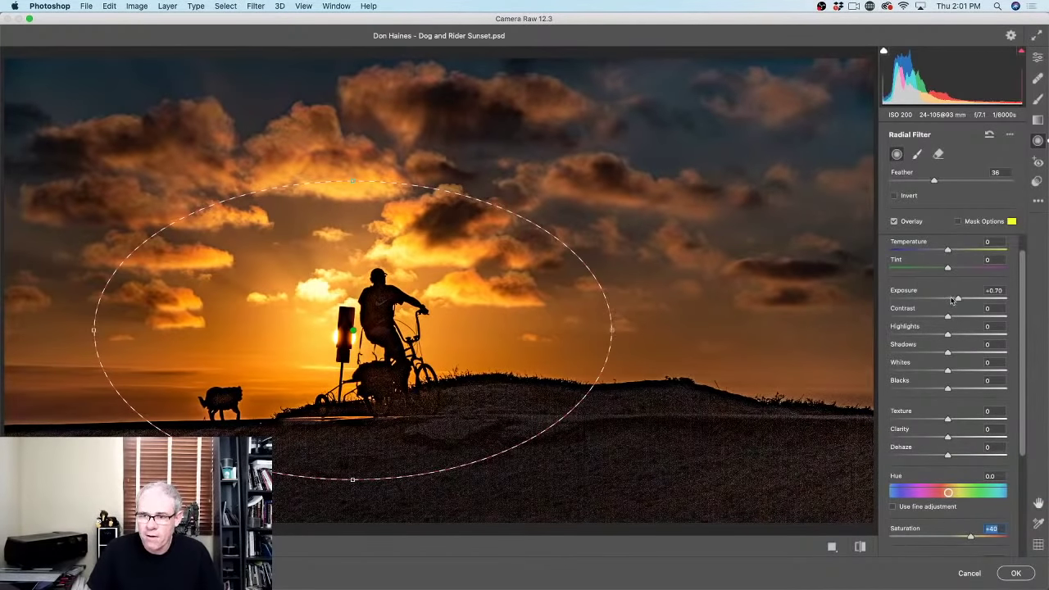
{"action": "mouse_move", "coordinate": [959, 300]}
{"action": "left_mouse_down"}
{"action": "mouse_move", "coordinate": [973, 299]}
{"action": "mouse_move", "coordinate": [963, 299]}
{"action": "left_mouse_up"}
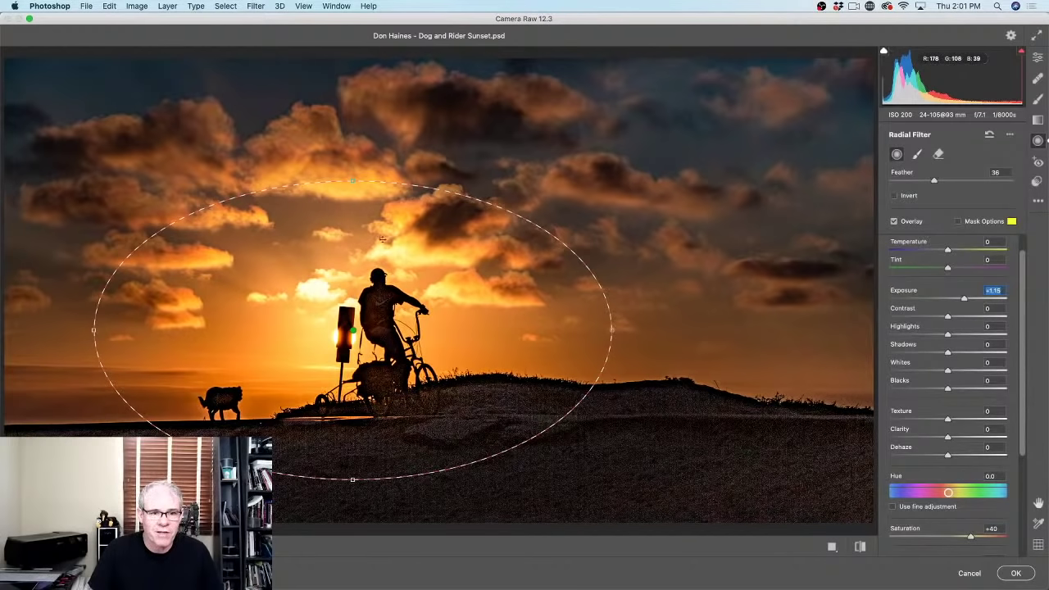
{"action": "scroll", "coordinate": [1024, 354], "scroll_direction": "down", "scroll_amount": 5}
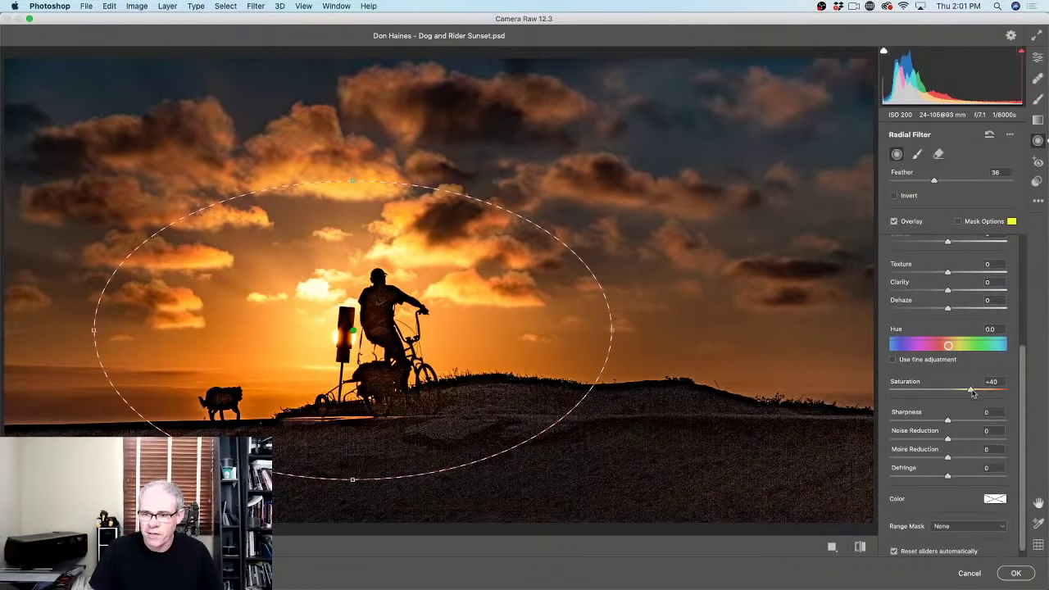
{"action": "left_click", "coordinate": [975, 391]}
{"action": "scroll", "coordinate": [1020, 382], "scroll_direction": "down", "scroll_amount": 1}
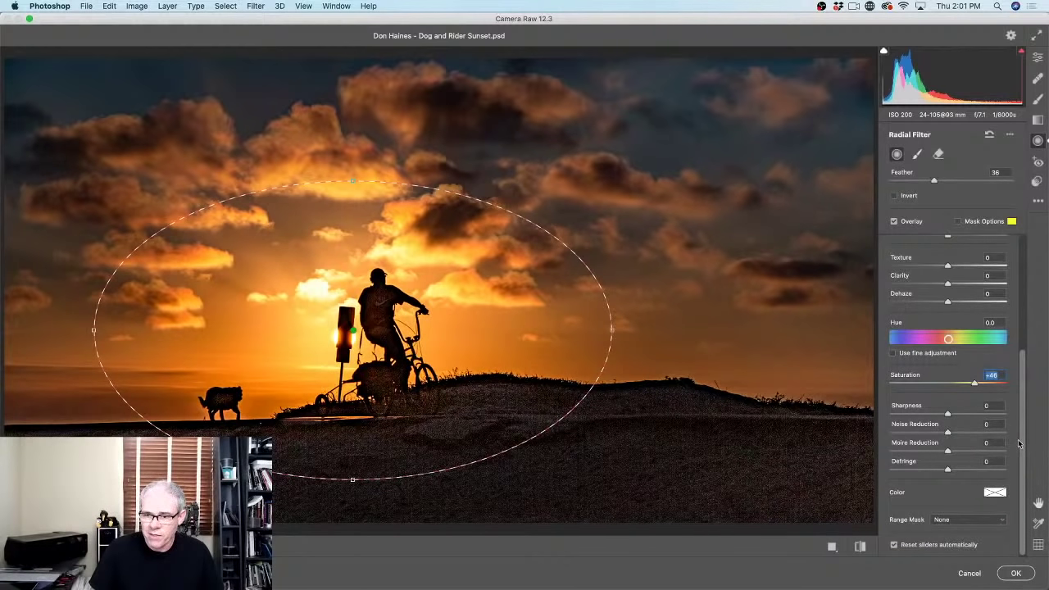
Warm the area inside the radial filter by setting its temperature to +24
{"action": "scroll", "coordinate": [1018, 443], "scroll_direction": "up", "scroll_amount": 3}
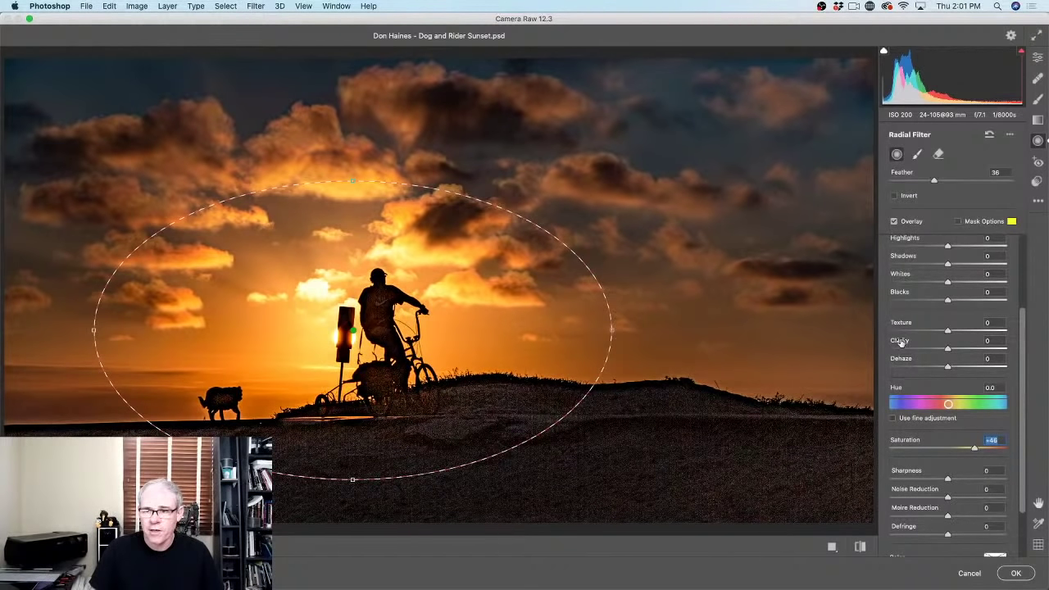
{"action": "left_click_drag", "start_coordinate": [1024, 318], "coordinate": [1037, 240]}
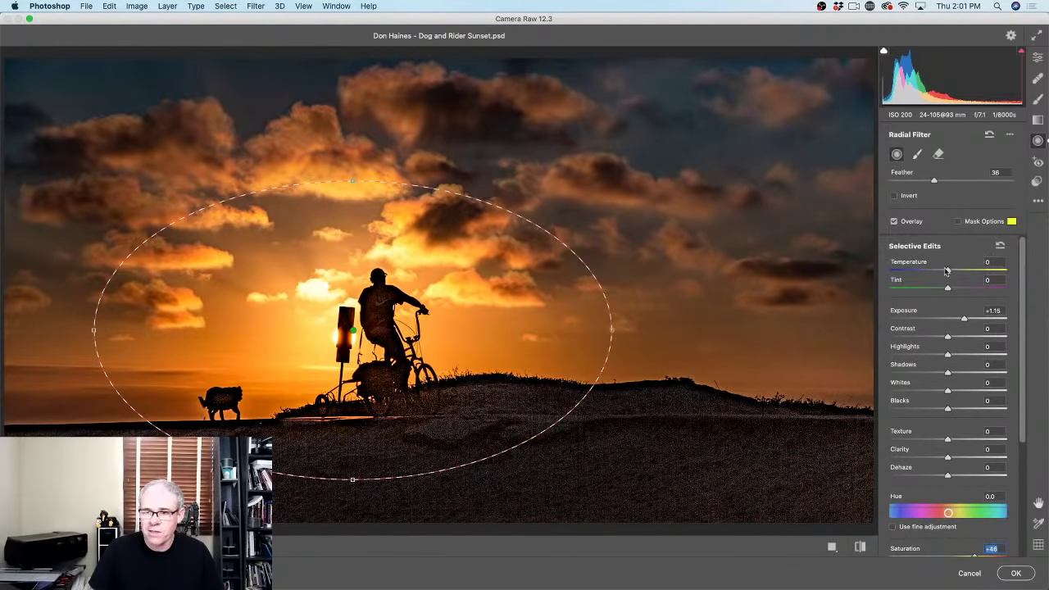
{"action": "left_click_drag", "start_coordinate": [947, 271], "coordinate": [960, 271]}
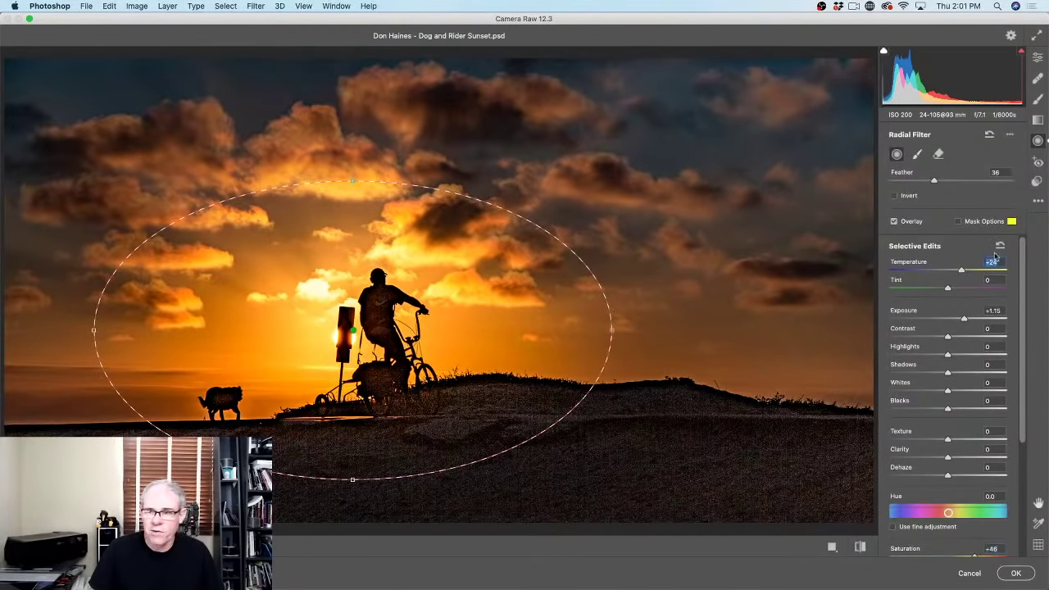
Compare the sunset photo before and after the radial filter adjustments
{"action": "key", "text": "Escape"}
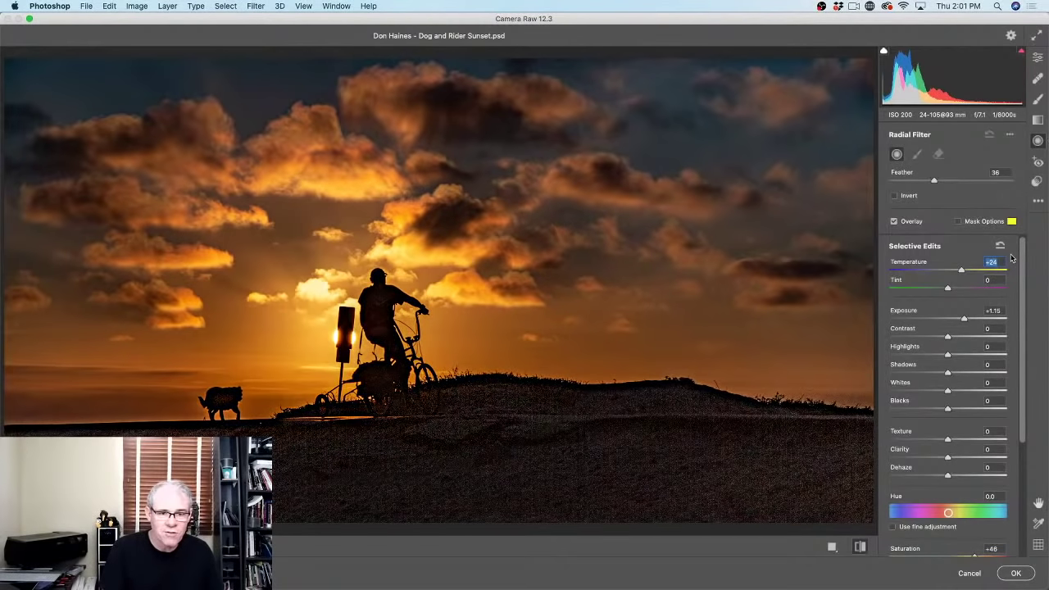
{"action": "key", "text": "p"}
{"action": "key", "text": "p"}
{"action": "key", "text": "p"}
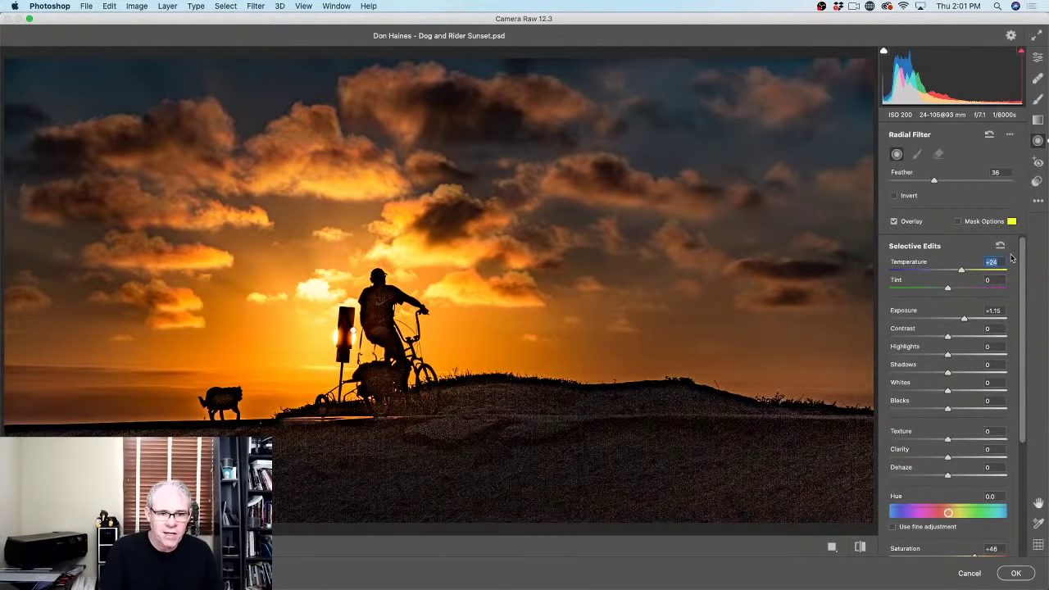
{"action": "key", "text": "p"}
{"action": "key", "text": "p"}
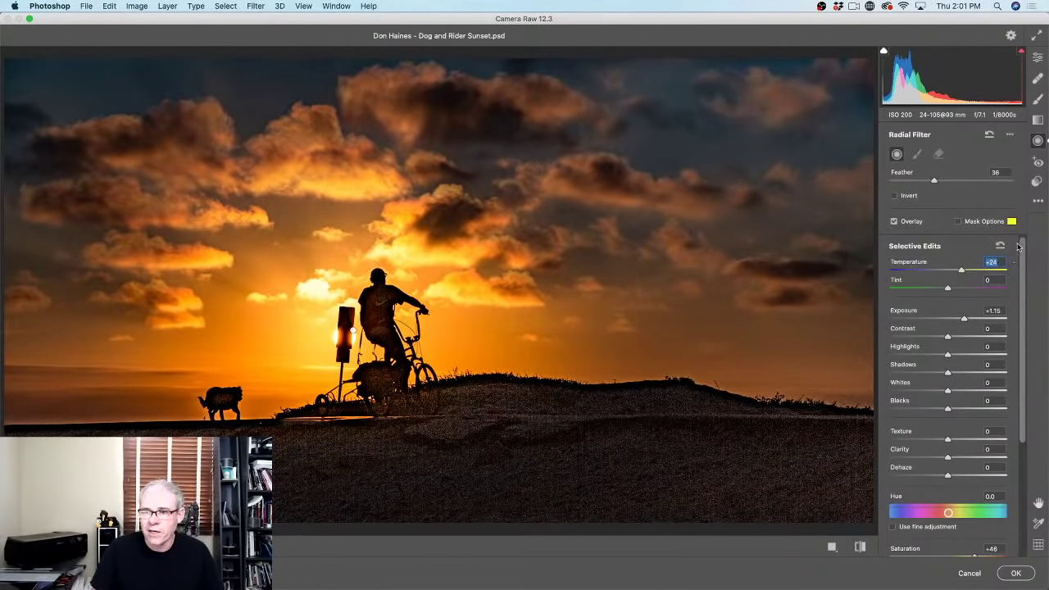
Lower the radial filter's feather slightly and return to the Basic adjustments for the whole photo
{"action": "left_click_drag", "start_coordinate": [1018, 246], "coordinate": [1018, 438]}
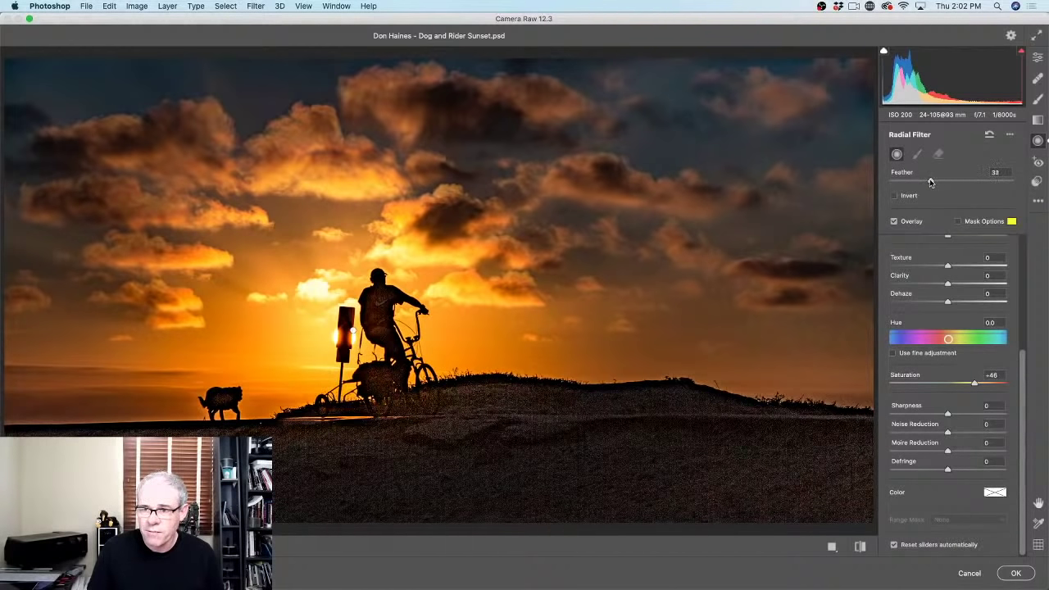
{"action": "left_click", "coordinate": [1038, 59]}
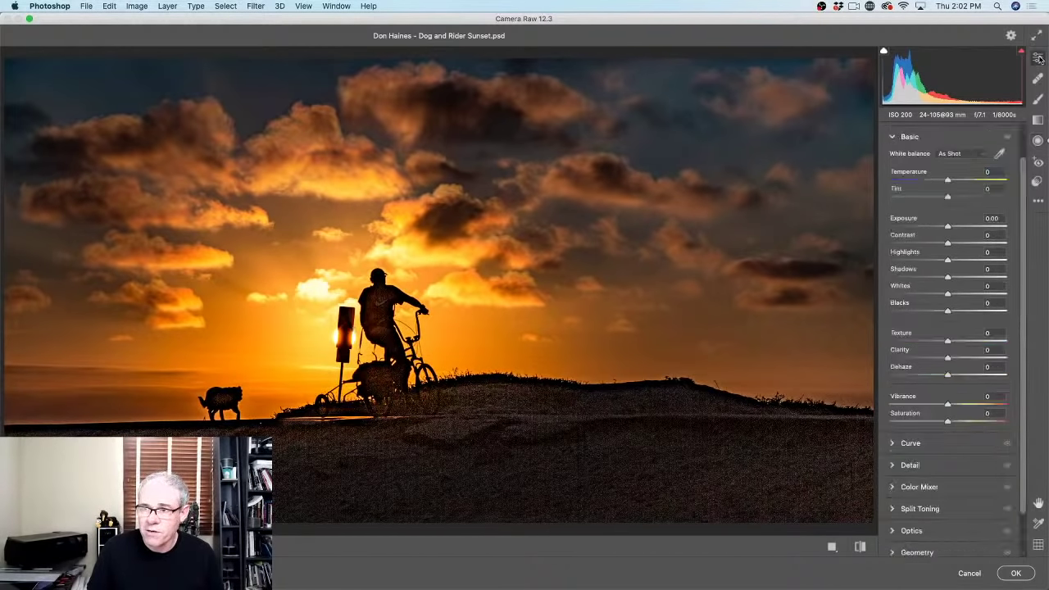
Limit the sunset's radial filter with a Luminance range mask, setting the luminance range to 56/100
{"action": "left_click", "coordinate": [1038, 142]}
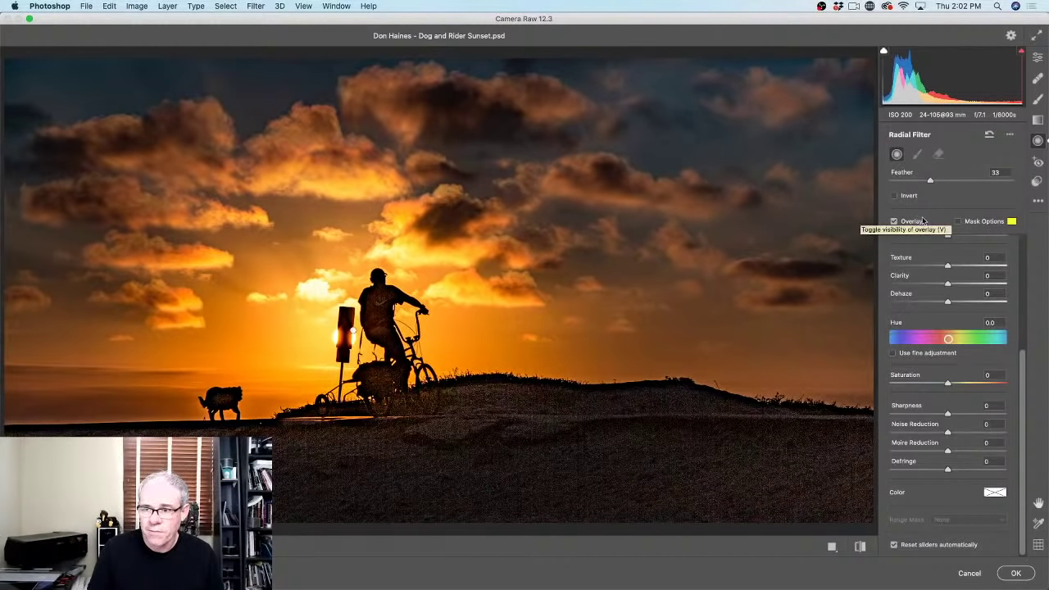
{"action": "left_click", "coordinate": [357, 332]}
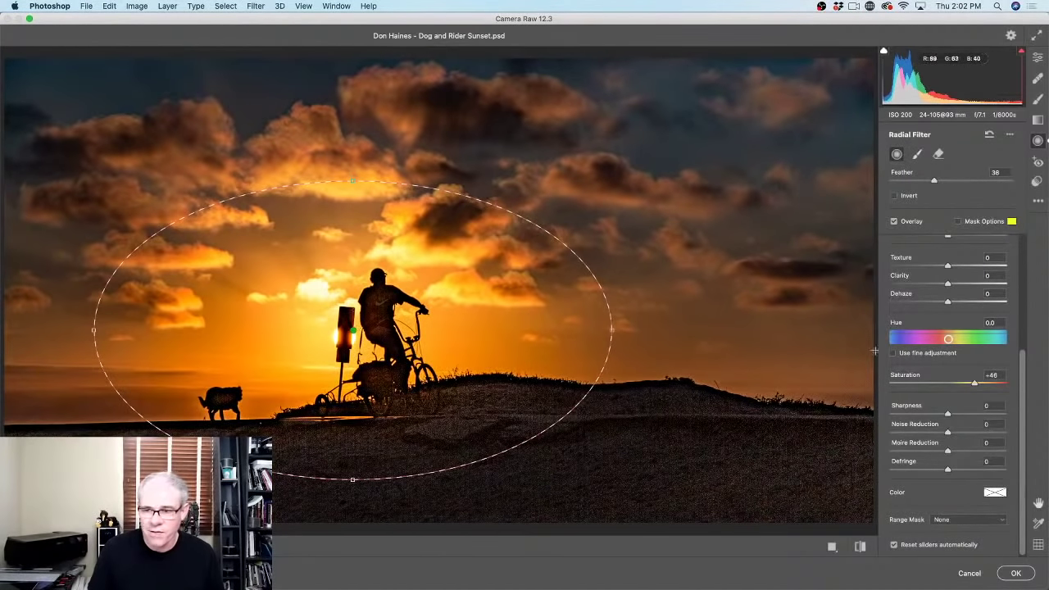
{"action": "left_click", "coordinate": [951, 520]}
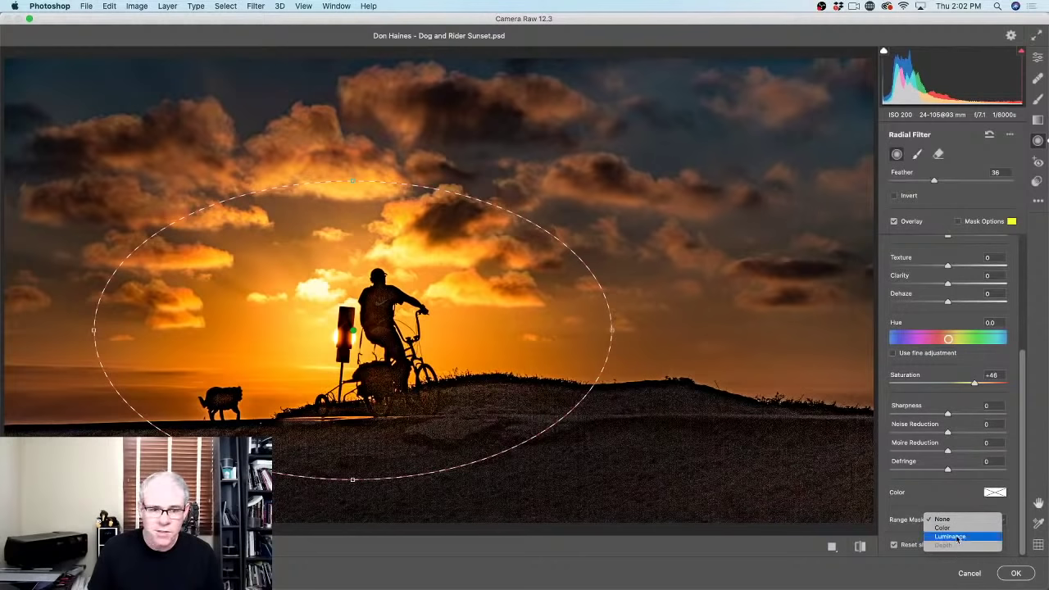
{"action": "left_click", "coordinate": [956, 538]}
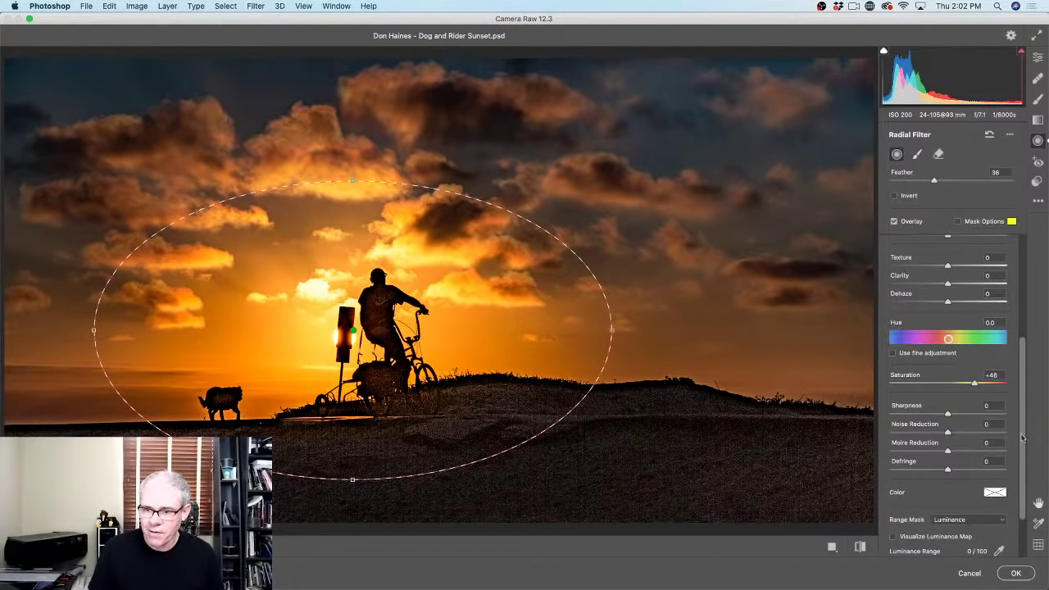
{"action": "left_click_drag", "start_coordinate": [1022, 439], "coordinate": [1025, 495]}
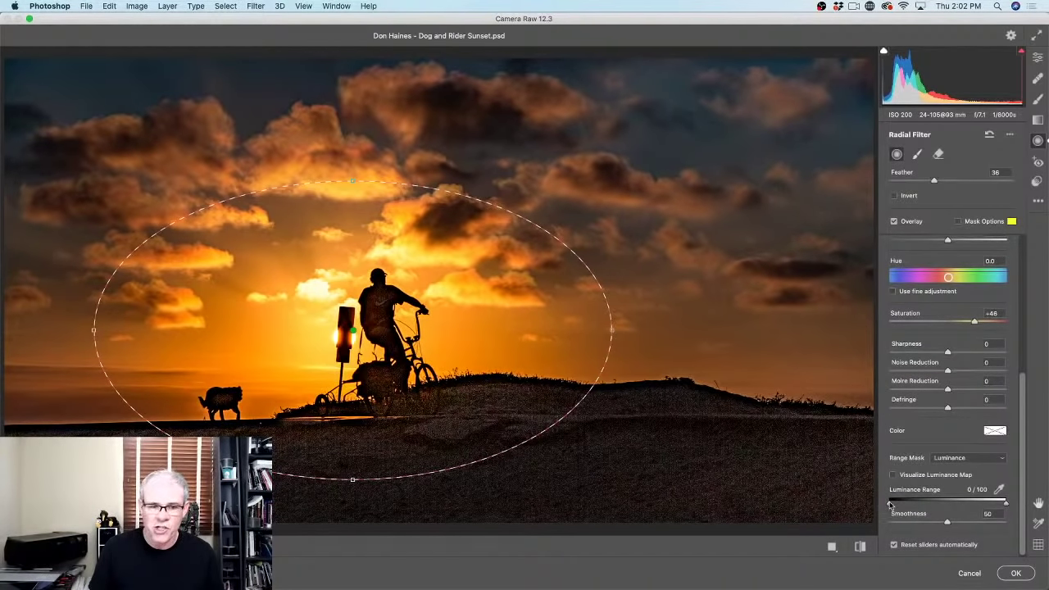
{"action": "left_click_drag", "start_coordinate": [891, 504], "coordinate": [955, 503]}
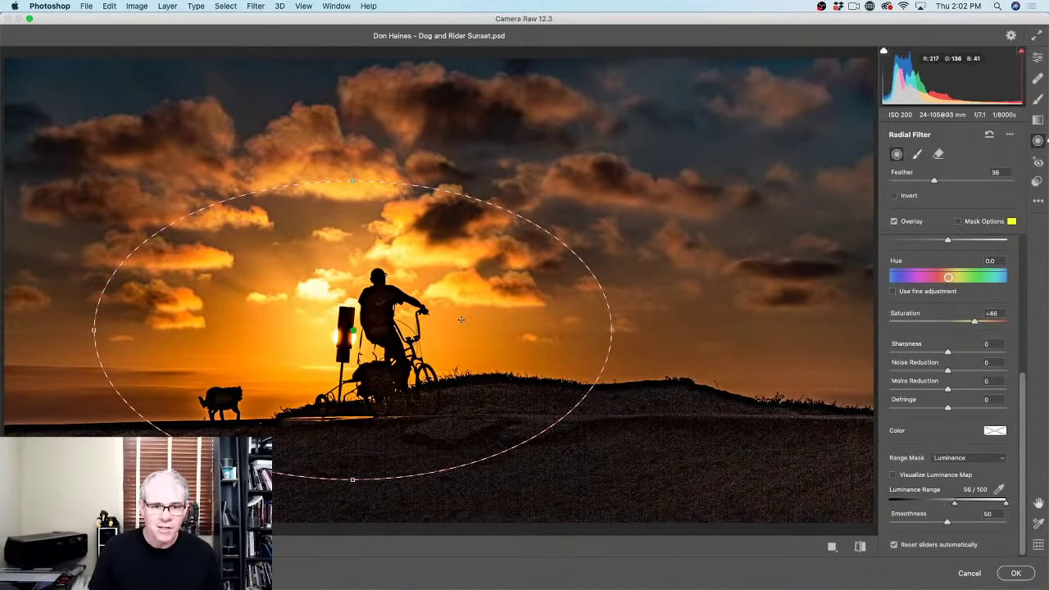
Compare the sunset photo with and without the Camera Raw adjustments
{"action": "key", "text": "Delete"}
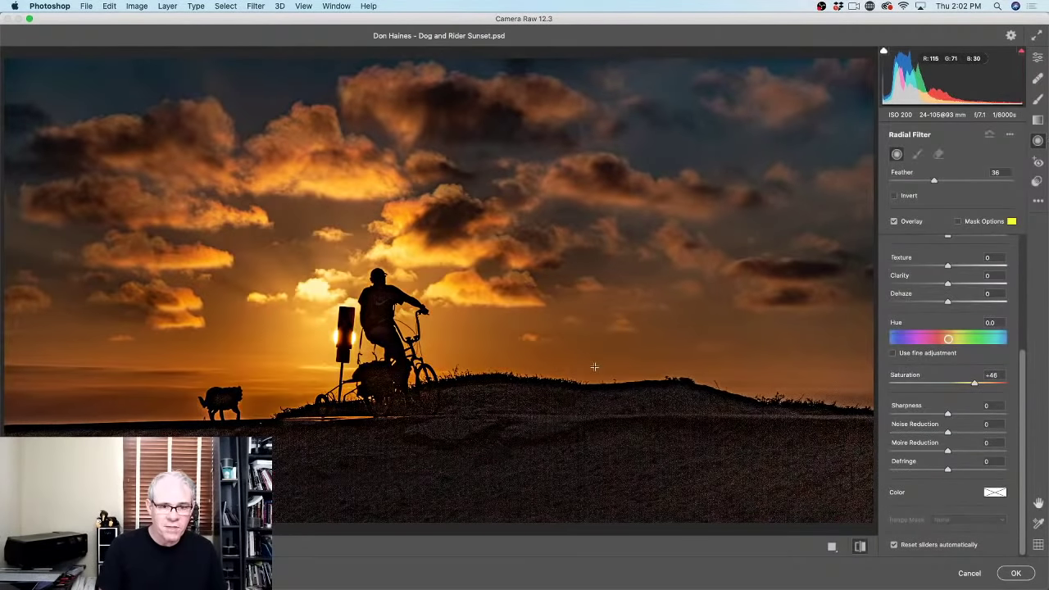
{"action": "key", "text": "p"}
{"action": "key", "text": "p"}
{"action": "key", "text": "p"}
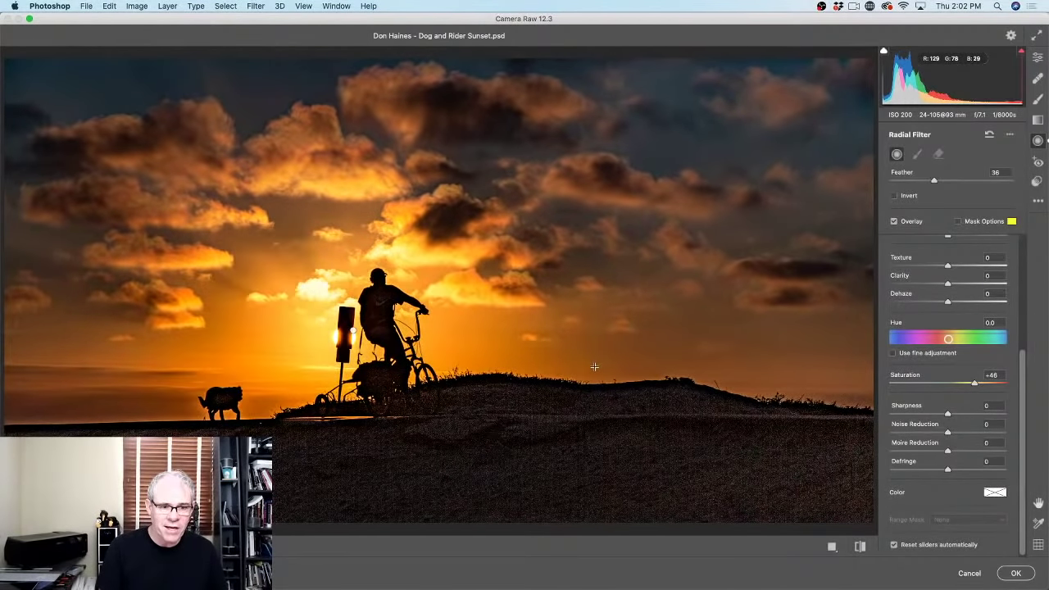
{"action": "key", "text": "p"}
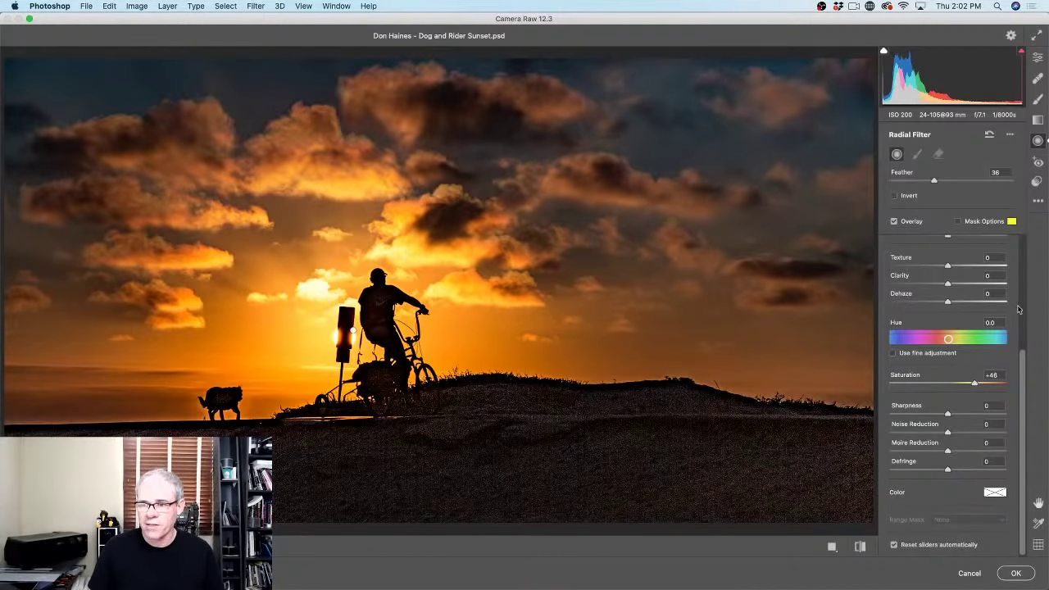
Set the whole photo's color noise reduction to 32 while checking the dark foreground up close
{"action": "left_click_drag", "start_coordinate": [1022, 363], "coordinate": [1022, 249]}
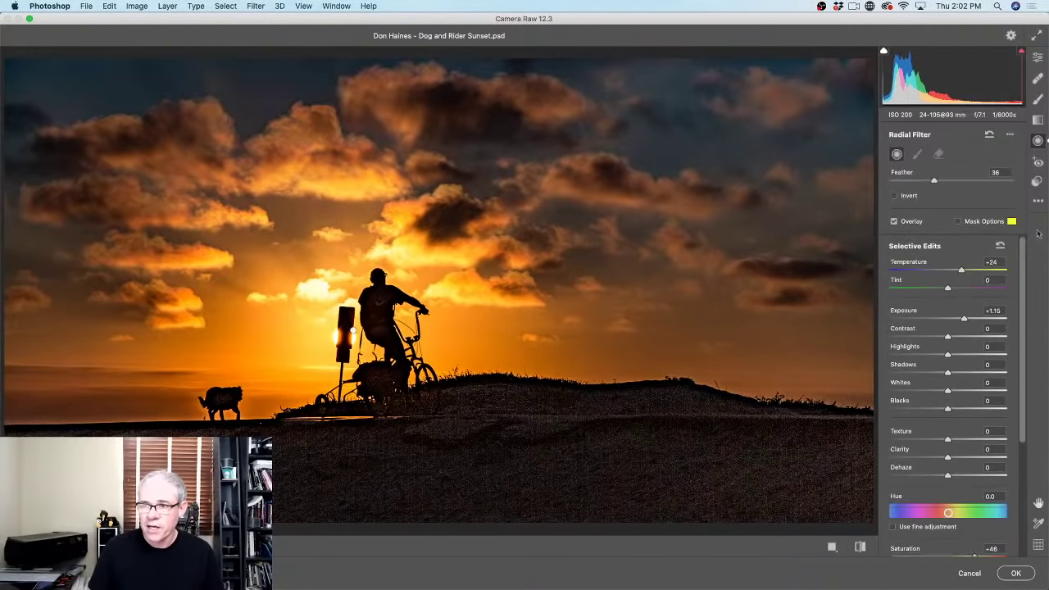
{"action": "left_click", "coordinate": [1036, 60]}
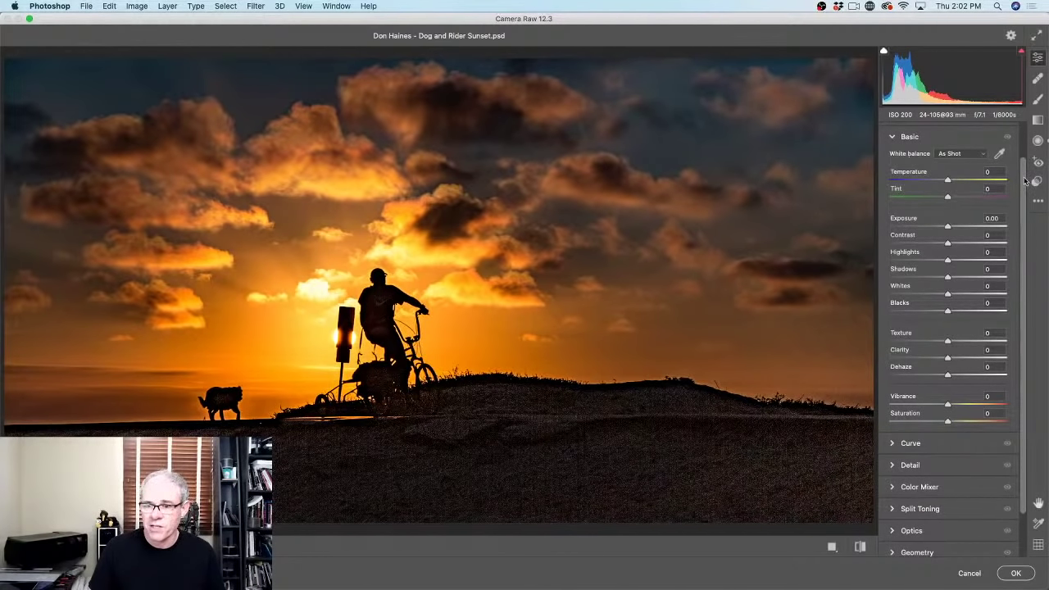
{"action": "left_click_drag", "start_coordinate": [1024, 180], "coordinate": [1023, 234]}
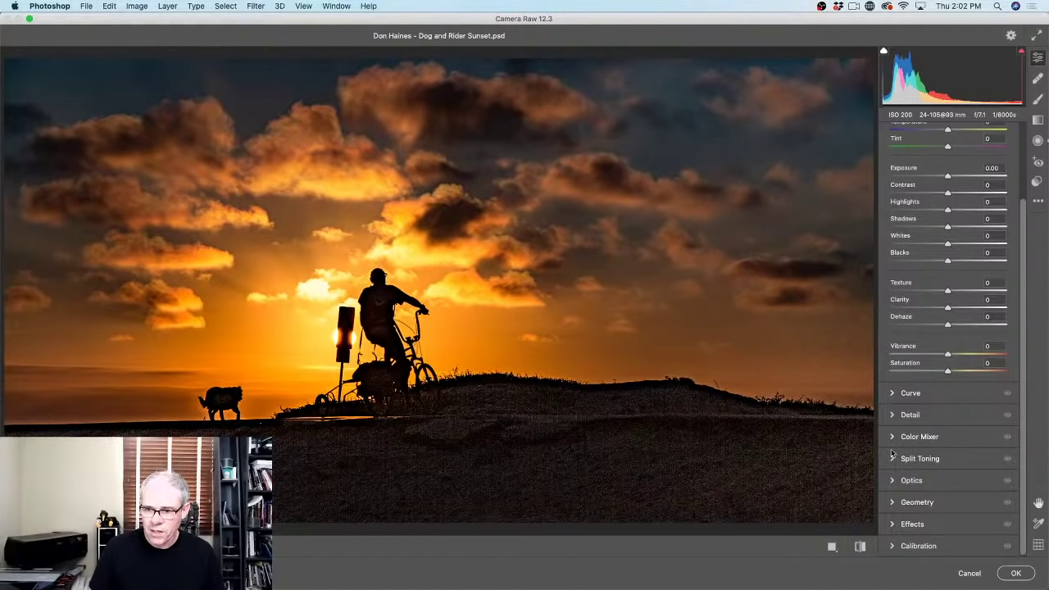
{"action": "left_click", "coordinate": [893, 415]}
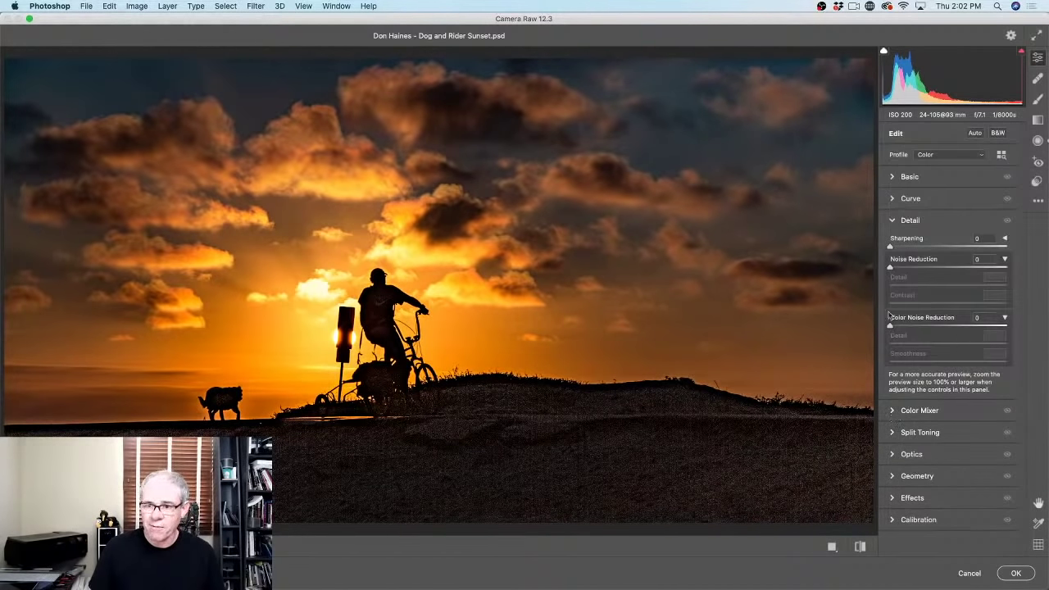
{"action": "left_click", "coordinate": [494, 292]}
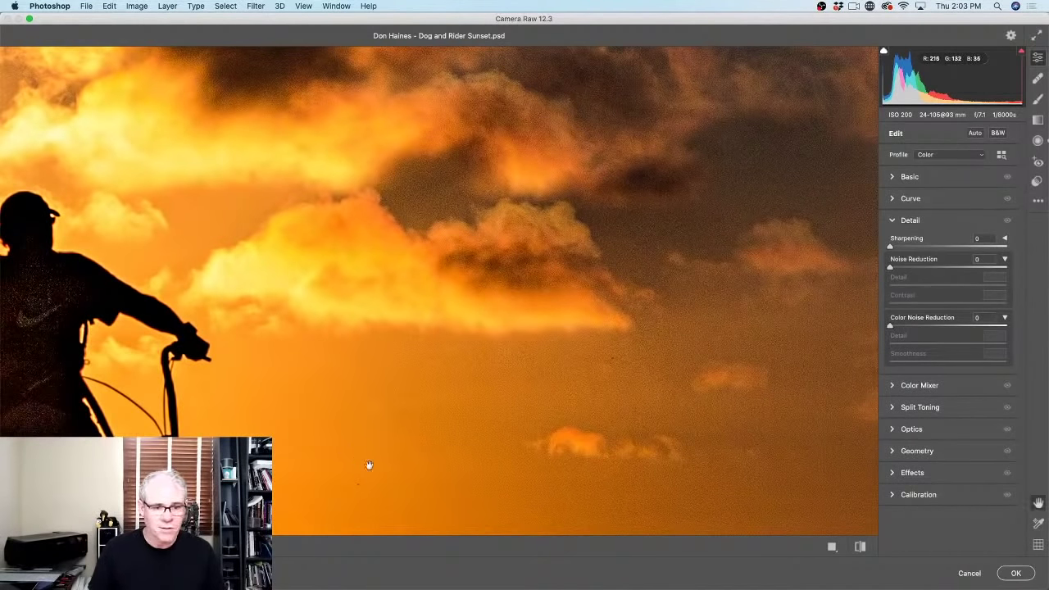
{"action": "left_click_drag", "start_coordinate": [368, 467], "coordinate": [518, 192]}
{"action": "scroll", "coordinate": [517, 193], "scroll_direction": "down", "scroll_amount": 5}
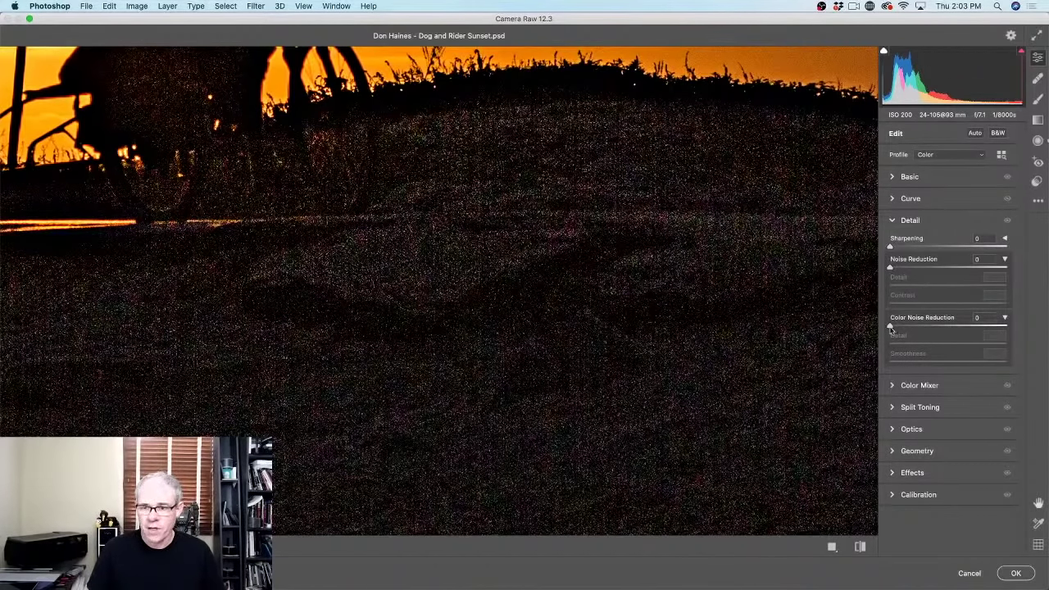
{"action": "left_click_drag", "start_coordinate": [892, 328], "coordinate": [922, 326]}
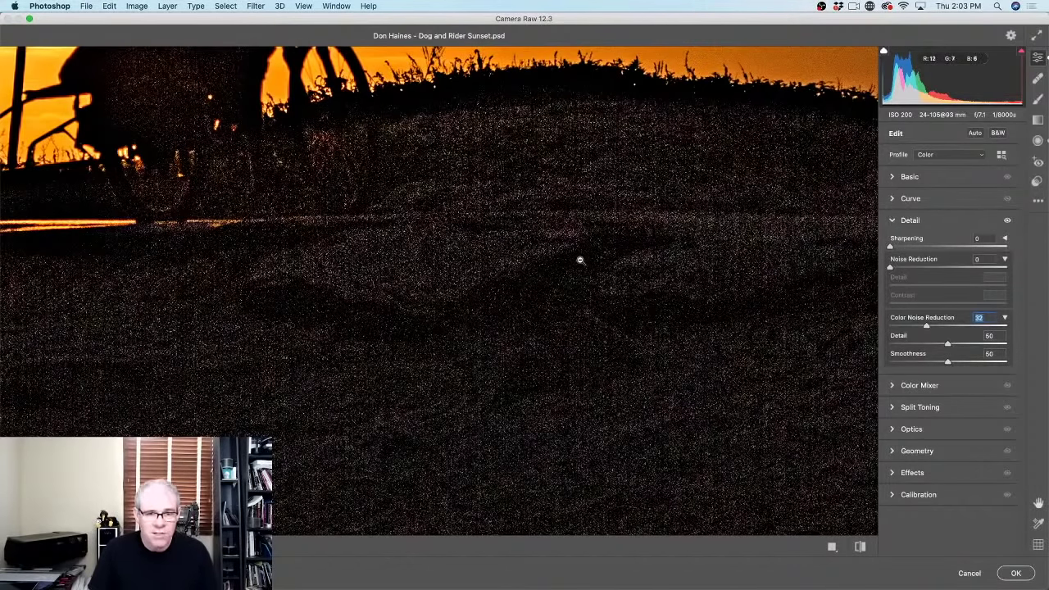
Set the whole photo's noise reduction to 33 and its contrast to 12
{"action": "left_click", "coordinate": [704, 260]}
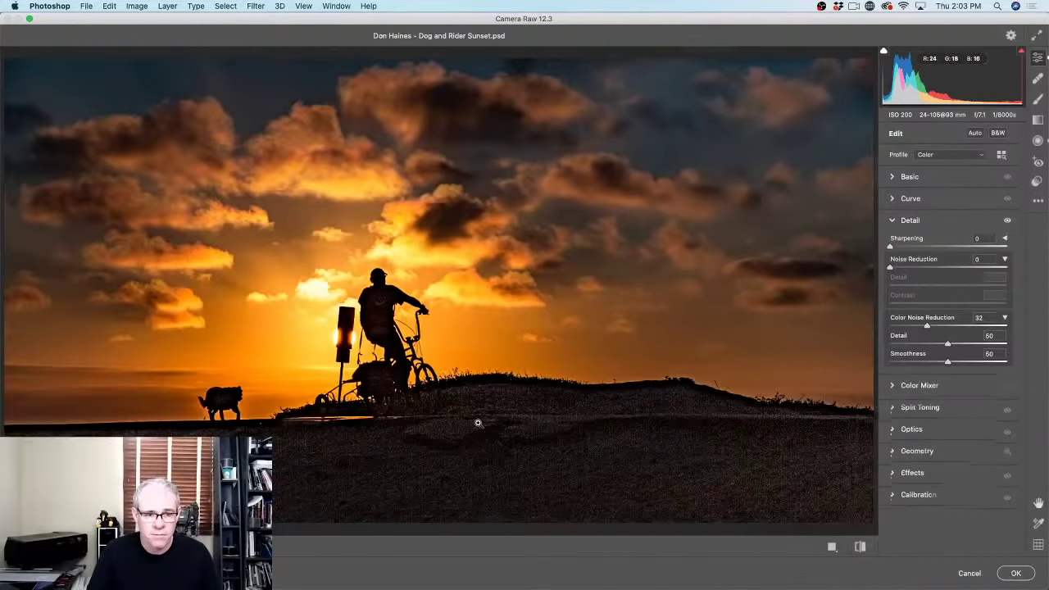
{"action": "left_click", "coordinate": [478, 422]}
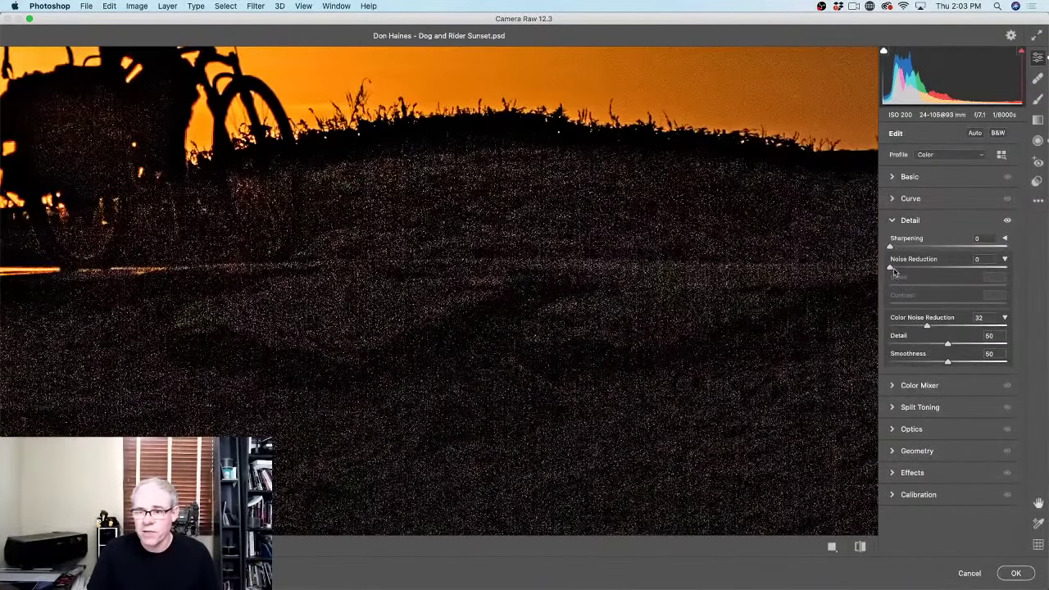
{"action": "left_click_drag", "start_coordinate": [891, 269], "coordinate": [945, 266]}
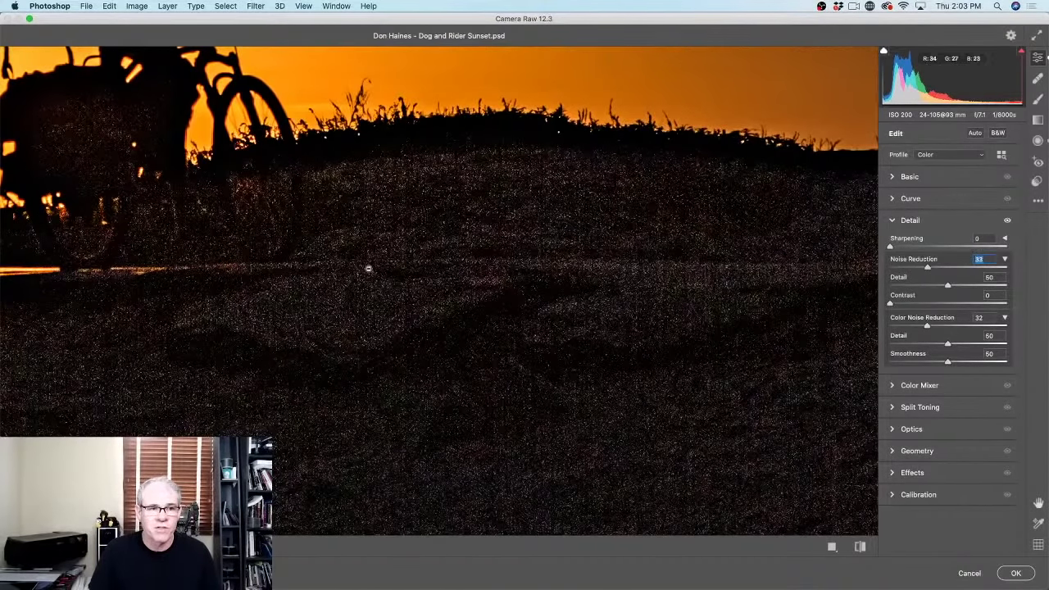
{"action": "left_click", "coordinate": [475, 257], "text": "alt"}
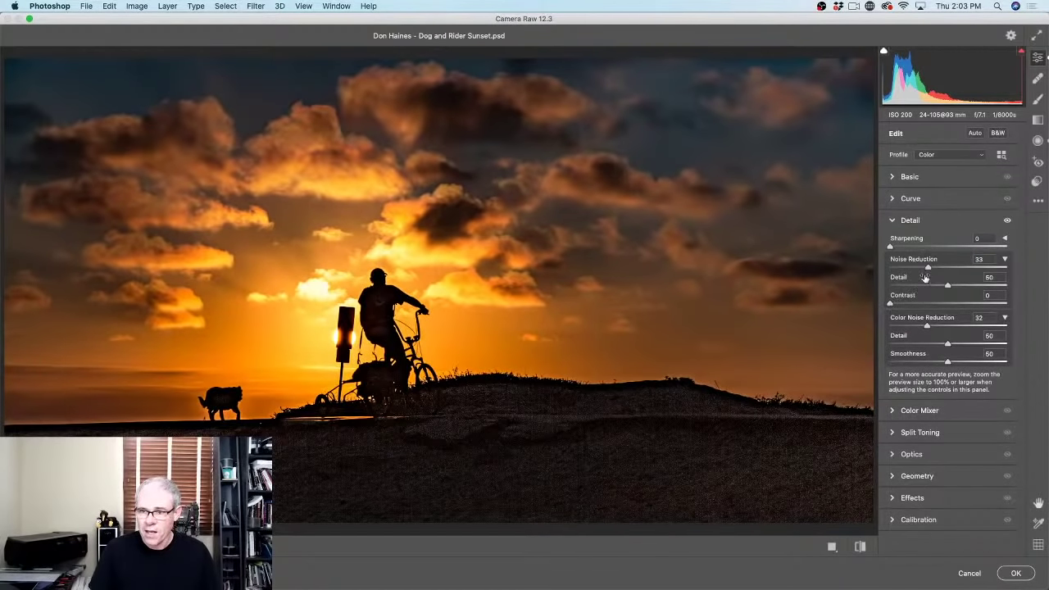
{"action": "mouse_move", "coordinate": [893, 305]}
{"action": "left_mouse_down"}
{"action": "mouse_move", "coordinate": [919, 304]}
{"action": "mouse_move", "coordinate": [905, 304]}
{"action": "left_mouse_up"}
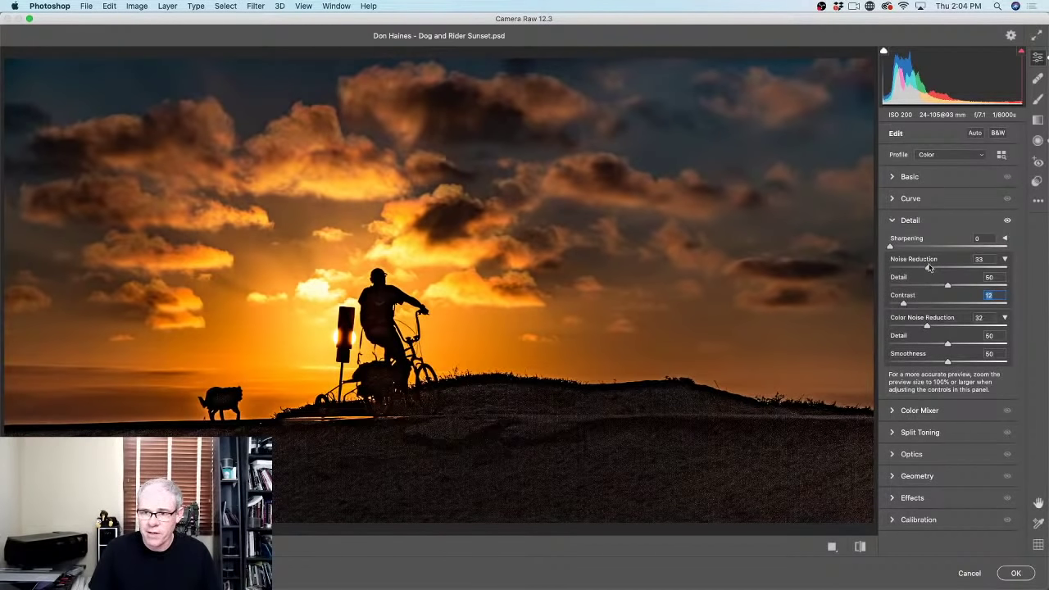
Lower the noise reduction detail to 11 and try noise reduction amounts of 72 and 48 before setting it to 0
{"action": "left_click_drag", "start_coordinate": [931, 268], "coordinate": [903, 293]}
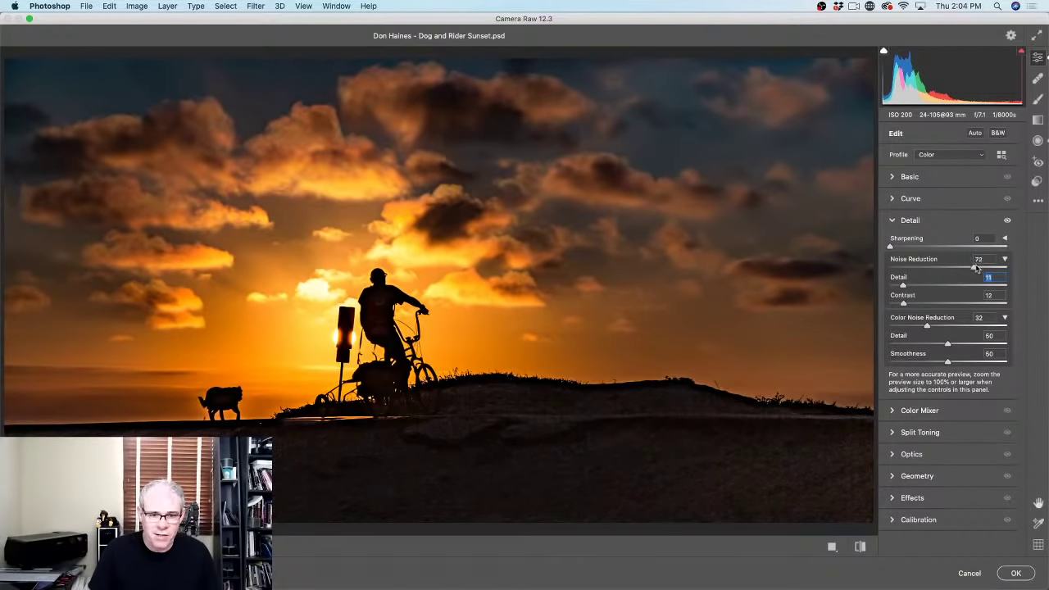
{"action": "left_click_drag", "start_coordinate": [976, 268], "coordinate": [945, 268]}
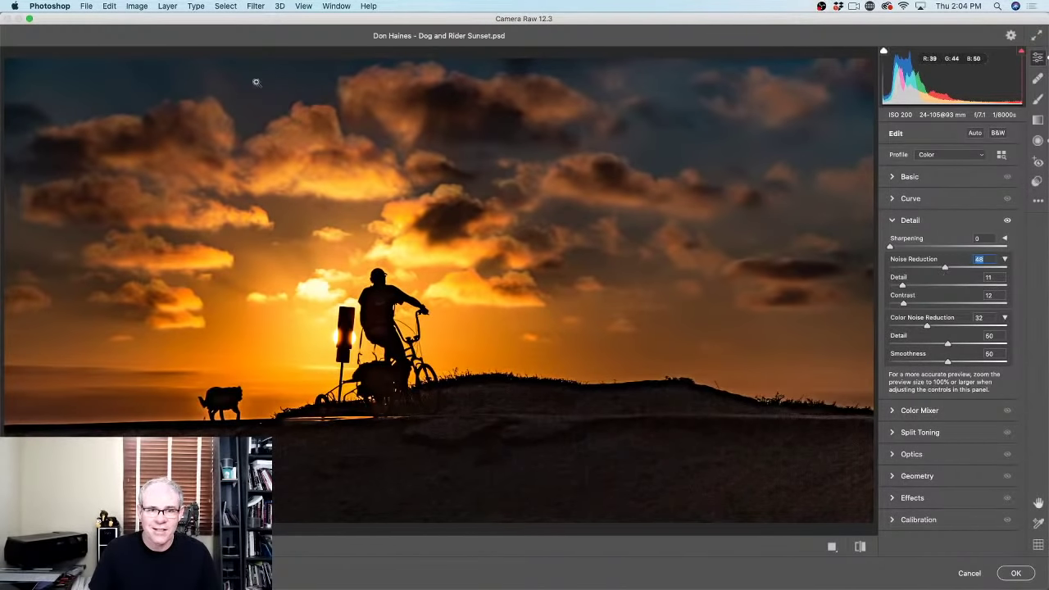
{"action": "left_click_drag", "start_coordinate": [945, 269], "coordinate": [888, 271]}
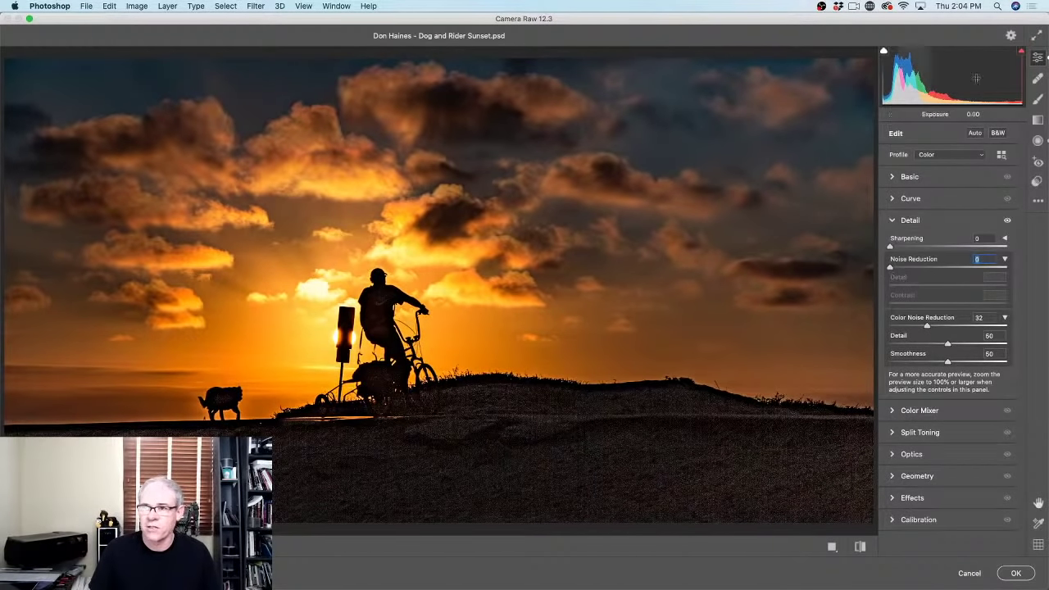
Add a graduated filter with its transition running from the sky beside the rider down to the ground
{"action": "key", "text": "g"}
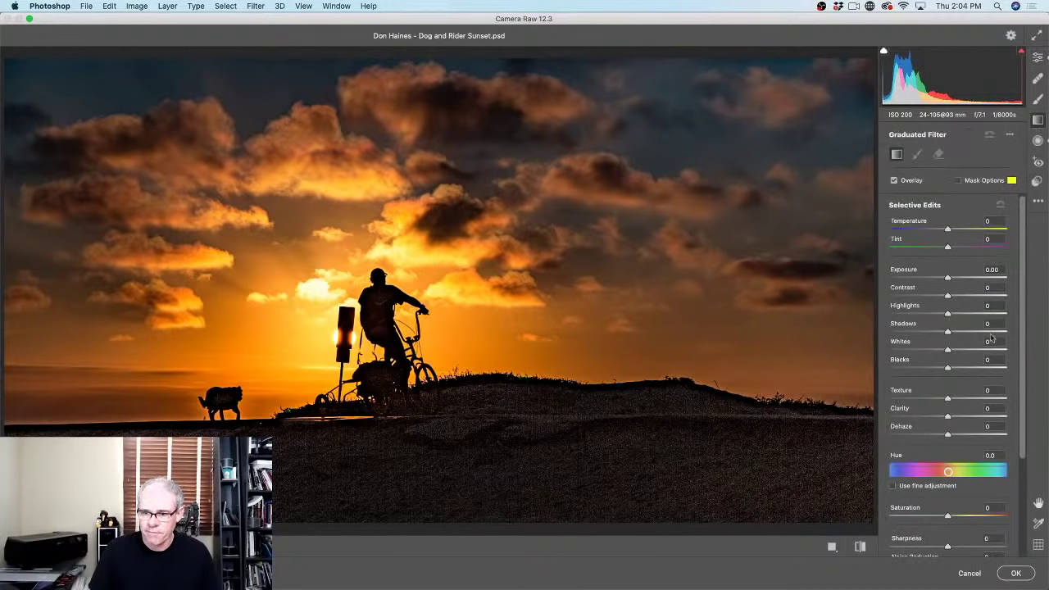
{"action": "left_click_drag", "start_coordinate": [1022, 277], "coordinate": [1025, 412]}
{"action": "left_click_drag", "start_coordinate": [480, 335], "coordinate": [480, 402]}
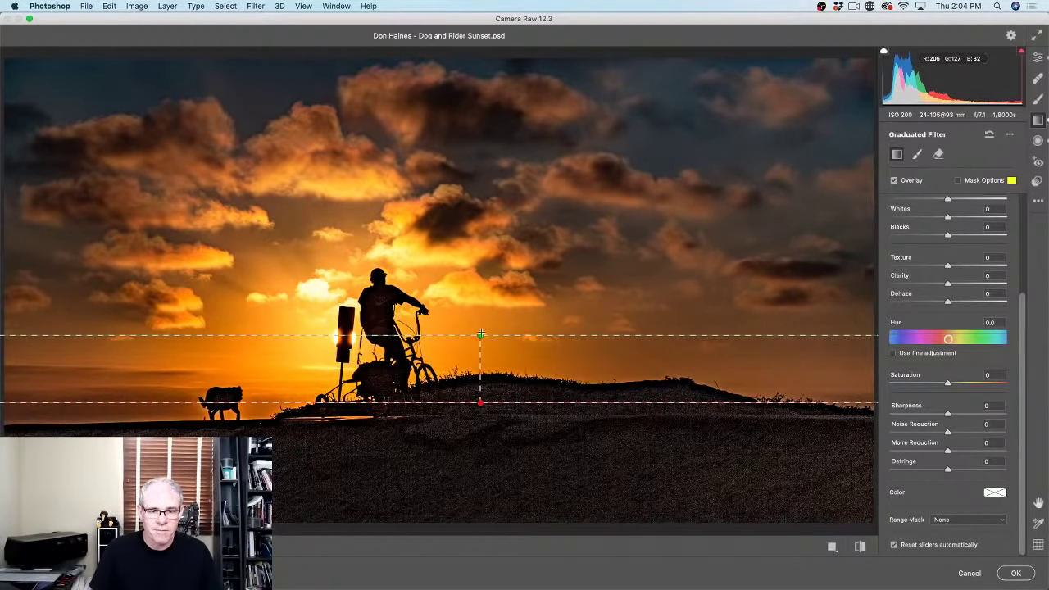
{"action": "left_click", "coordinate": [480, 334]}
{"action": "left_click_drag", "start_coordinate": [480, 334], "coordinate": [487, 342]}
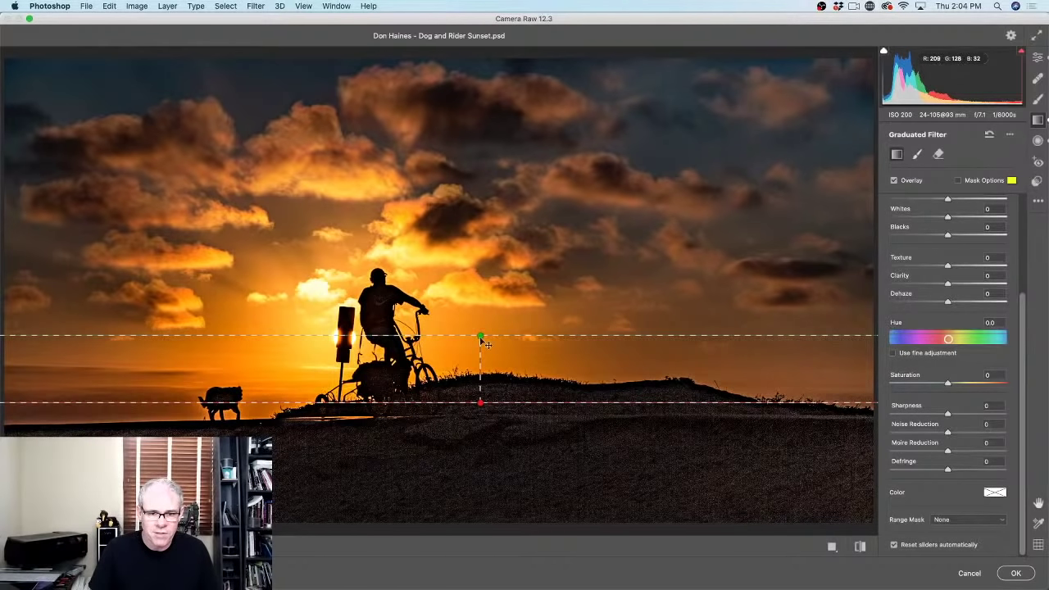
Reposition the graduated filter's two boundaries so it affects the ground, with a narrow transition just above the hill's ridge
{"action": "left_click_drag", "start_coordinate": [481, 339], "coordinate": [482, 460]}
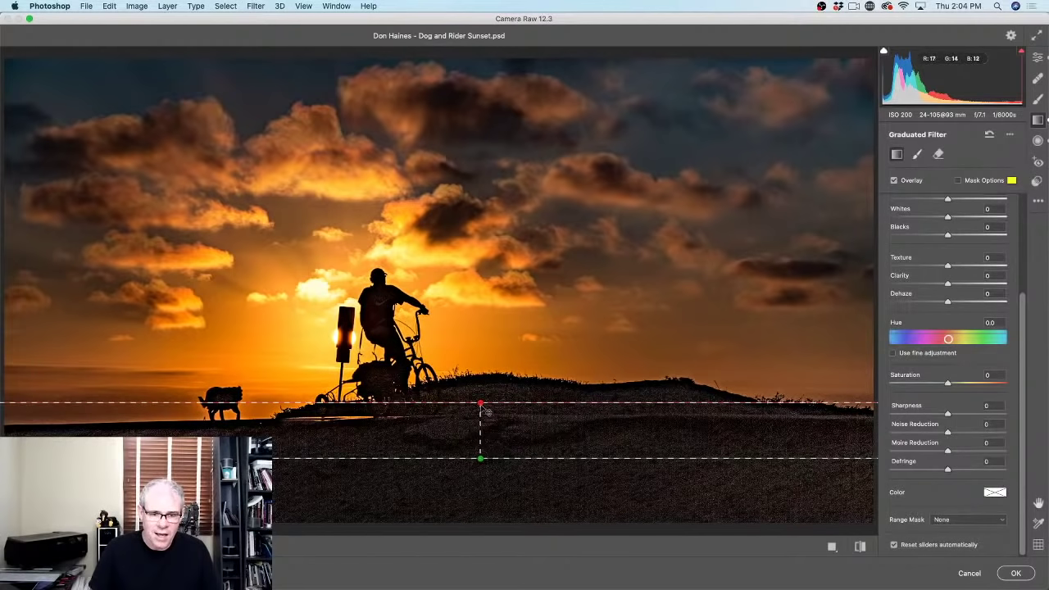
{"action": "left_click_drag", "start_coordinate": [481, 404], "coordinate": [480, 243]}
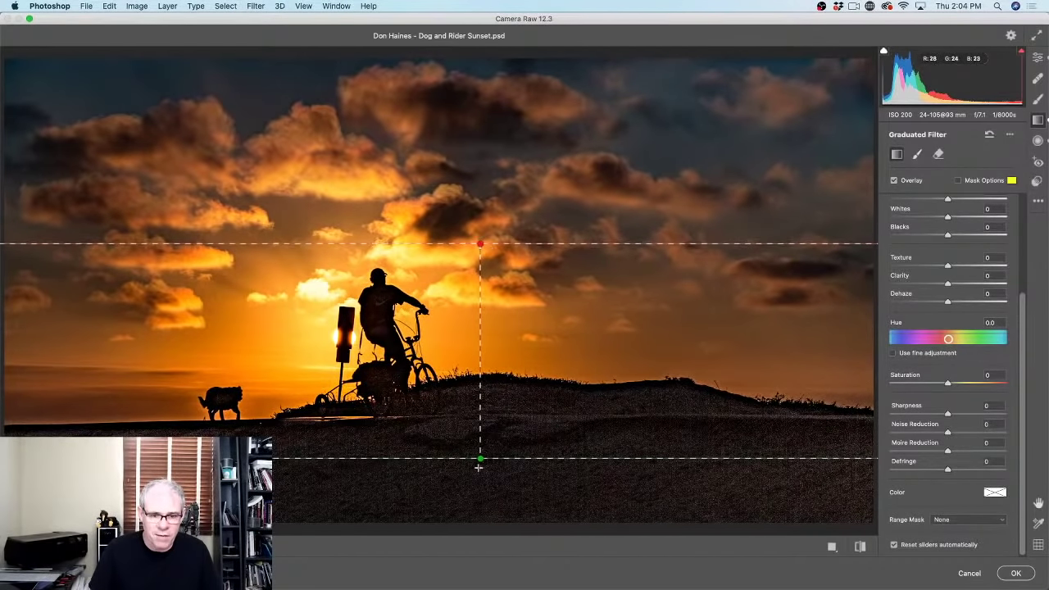
{"action": "left_click_drag", "start_coordinate": [481, 463], "coordinate": [482, 372]}
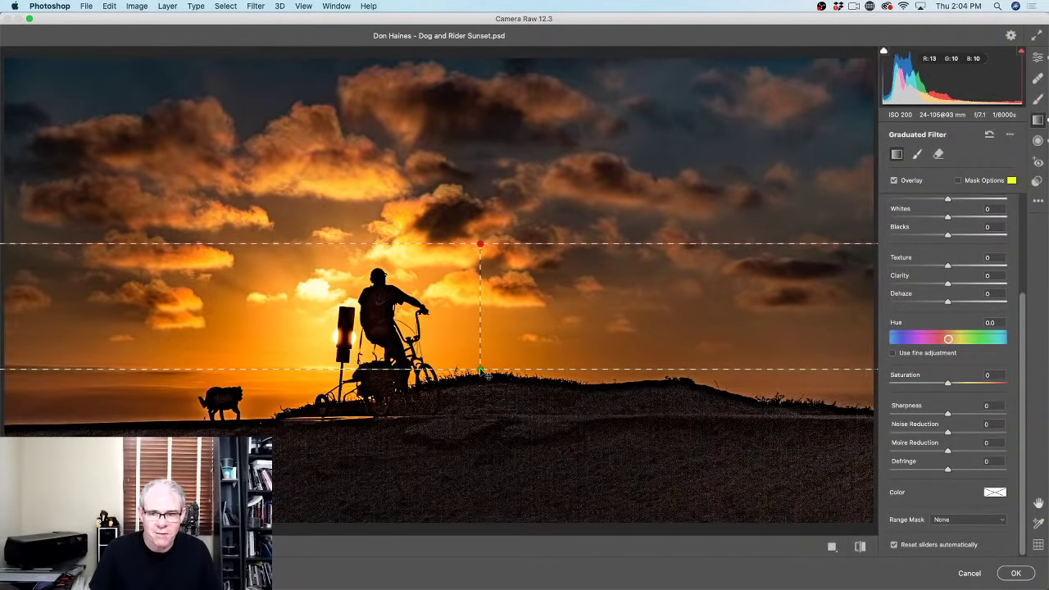
{"action": "left_click_drag", "start_coordinate": [480, 244], "coordinate": [480, 351]}
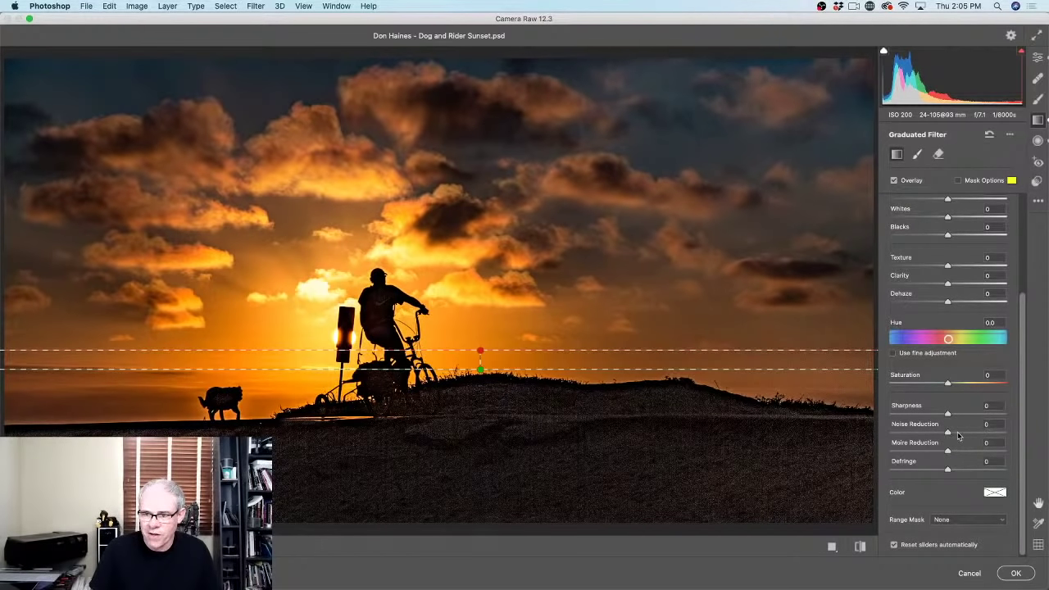
Set the graduated filter's noise reduction to +83 and the whole photo's noise reduction to 12
{"action": "mouse_move", "coordinate": [947, 436]}
{"action": "left_mouse_down"}
{"action": "mouse_move", "coordinate": [997, 426]}
{"action": "mouse_move", "coordinate": [934, 431]}
{"action": "left_mouse_up"}
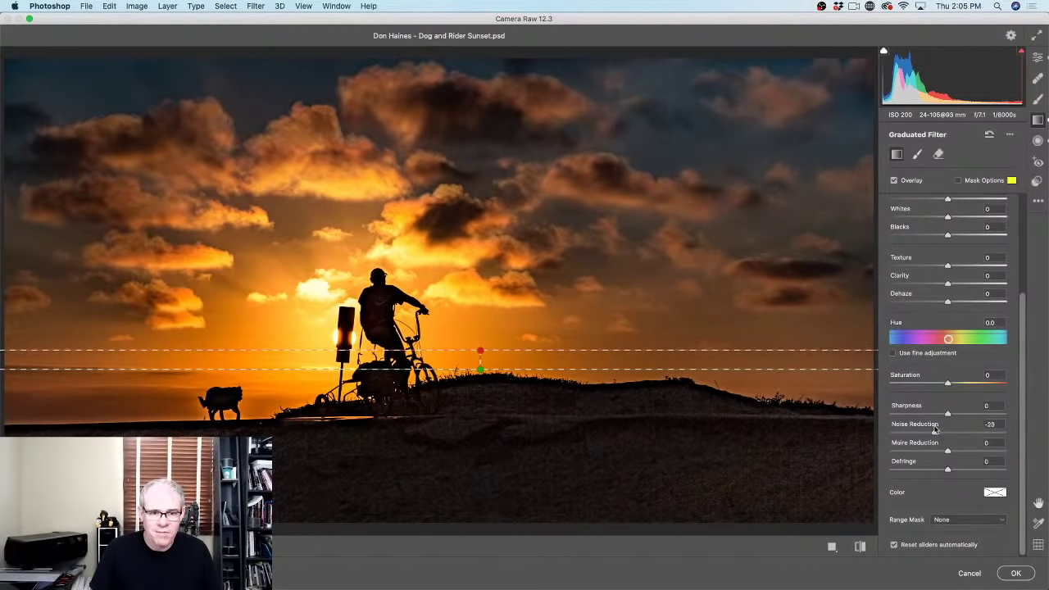
{"action": "left_click", "coordinate": [994, 427]}
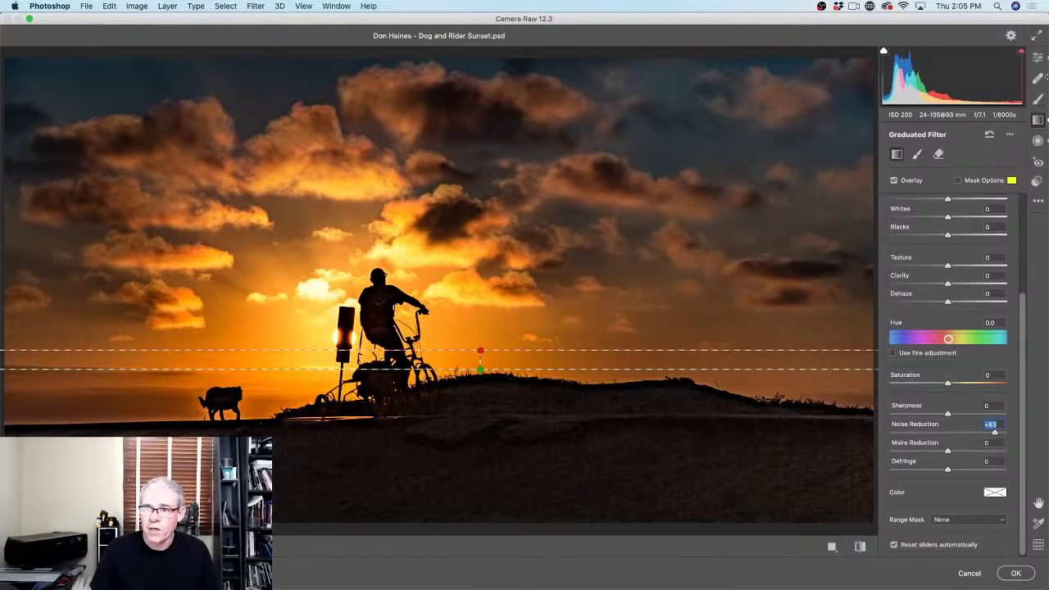
{"action": "left_click", "coordinate": [1037, 57]}
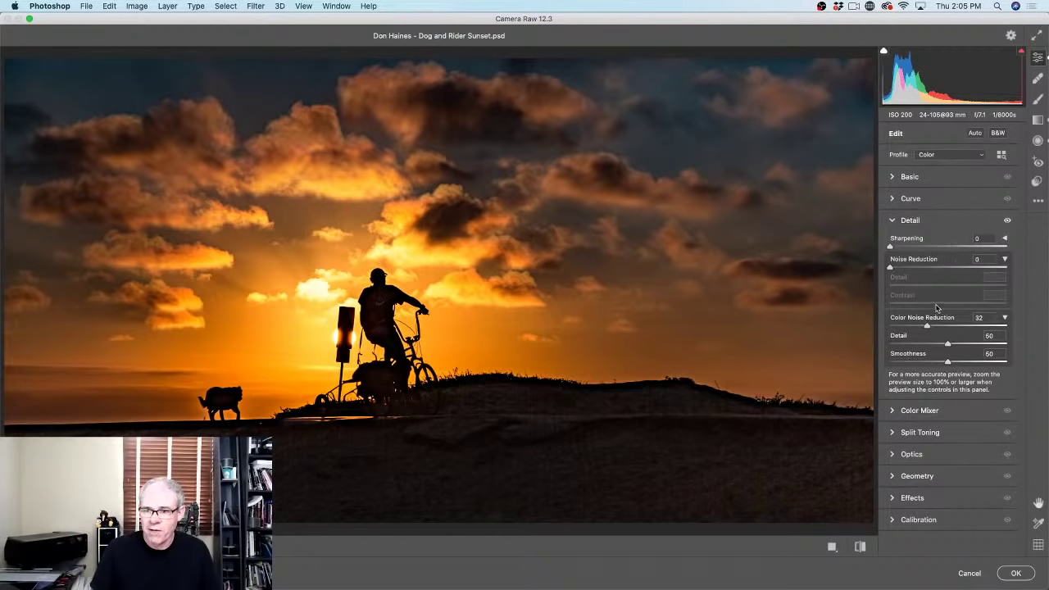
{"action": "left_click_drag", "start_coordinate": [893, 270], "coordinate": [906, 269]}
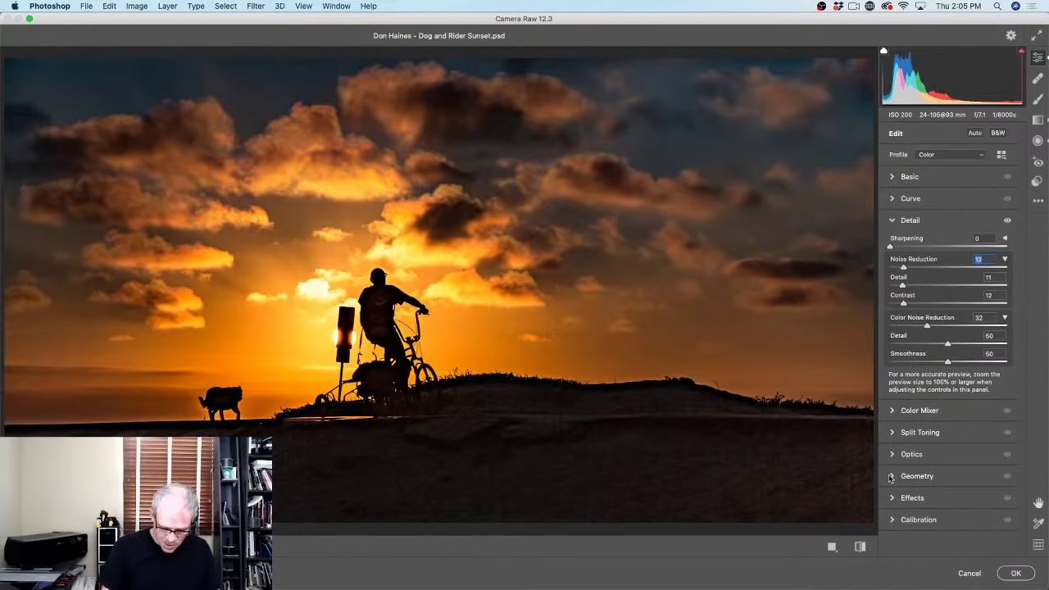
Apply the Camera Raw adjustments to the Background layer with the whole photo's noise reduction at 12
{"action": "type", "text": "0"}
{"action": "key", "text": "super+z"}
{"action": "key", "text": "super+z"}
{"action": "key", "text": "super+z"}
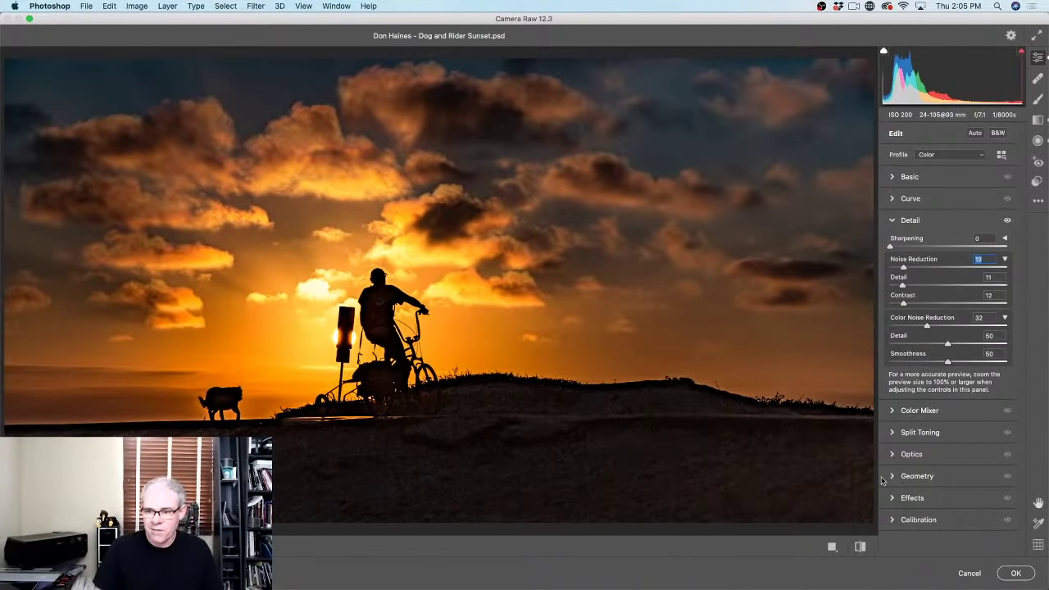
{"action": "left_click", "coordinate": [1016, 573]}
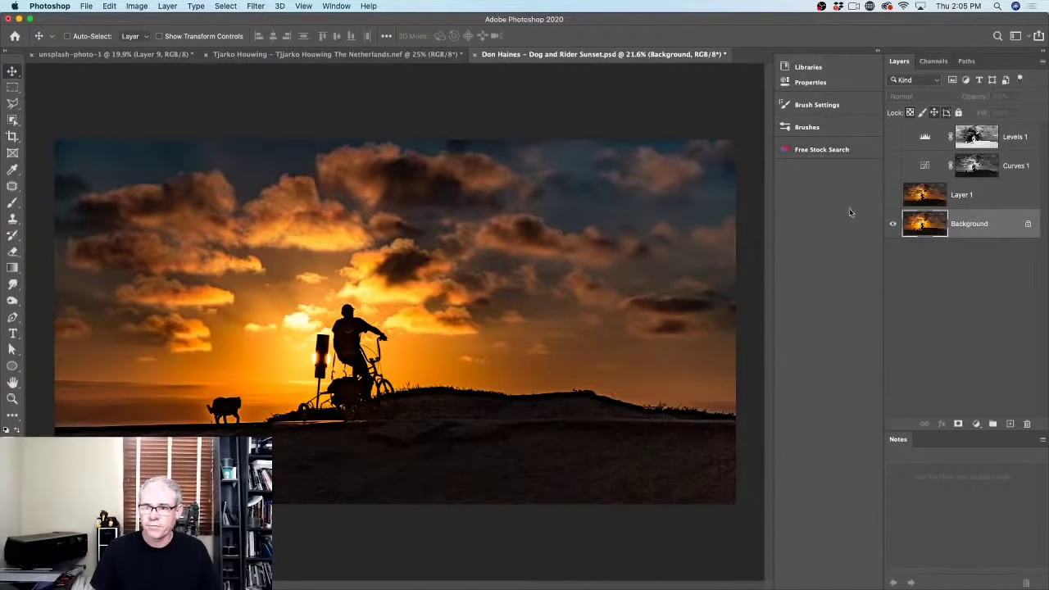
Compare the edited Background with the original treatment by temporarily showing Layer 1, Curves 1 and Levels 1, and toggle the Background's visibility
{"action": "left_click", "coordinate": [893, 194]}
{"action": "left_click", "coordinate": [894, 195]}
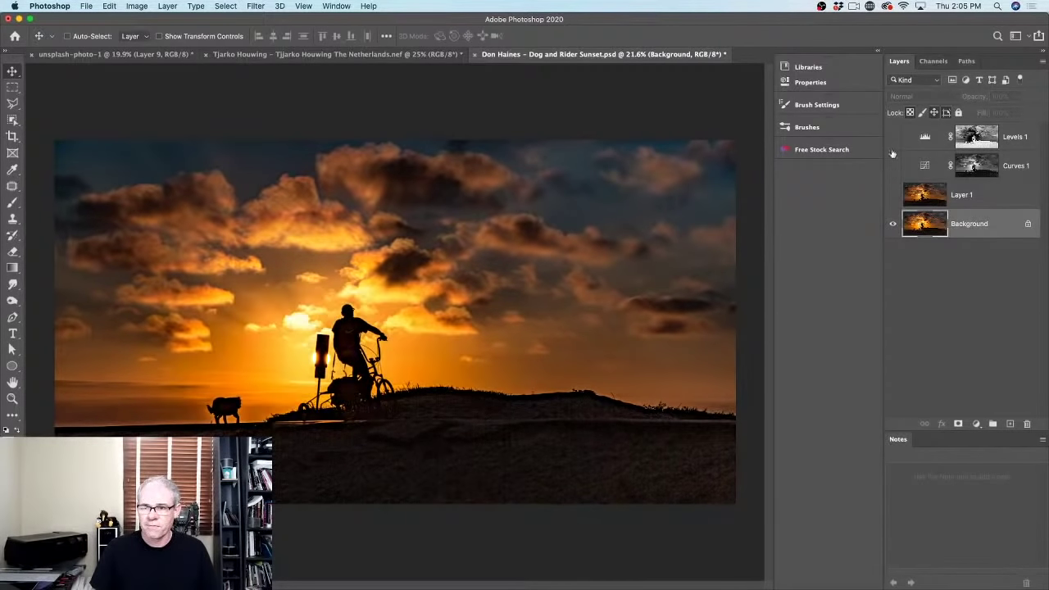
{"action": "left_click_drag", "start_coordinate": [892, 135], "coordinate": [894, 184]}
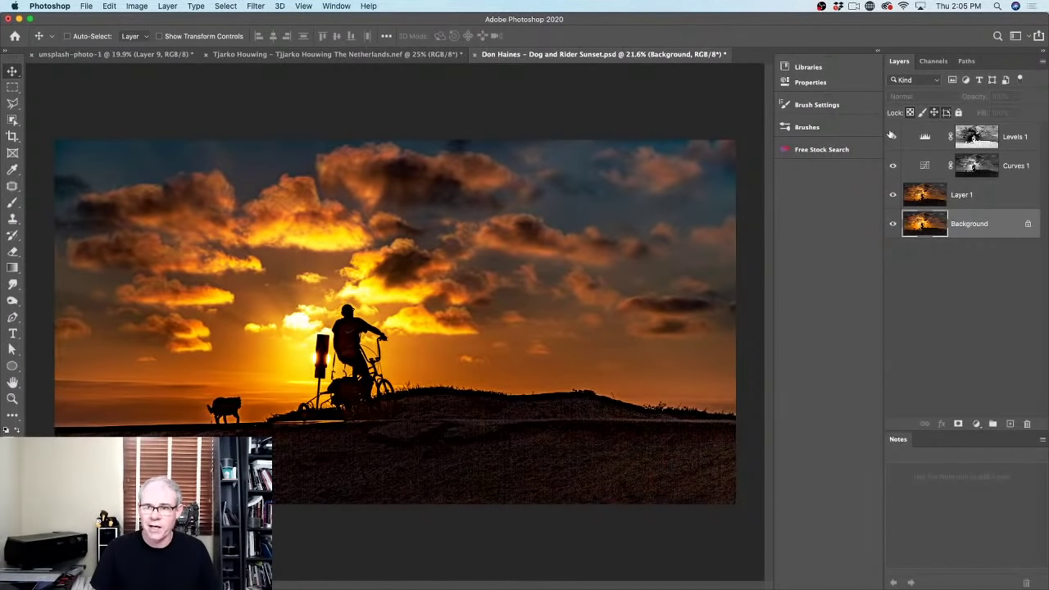
{"action": "left_click", "coordinate": [892, 193]}
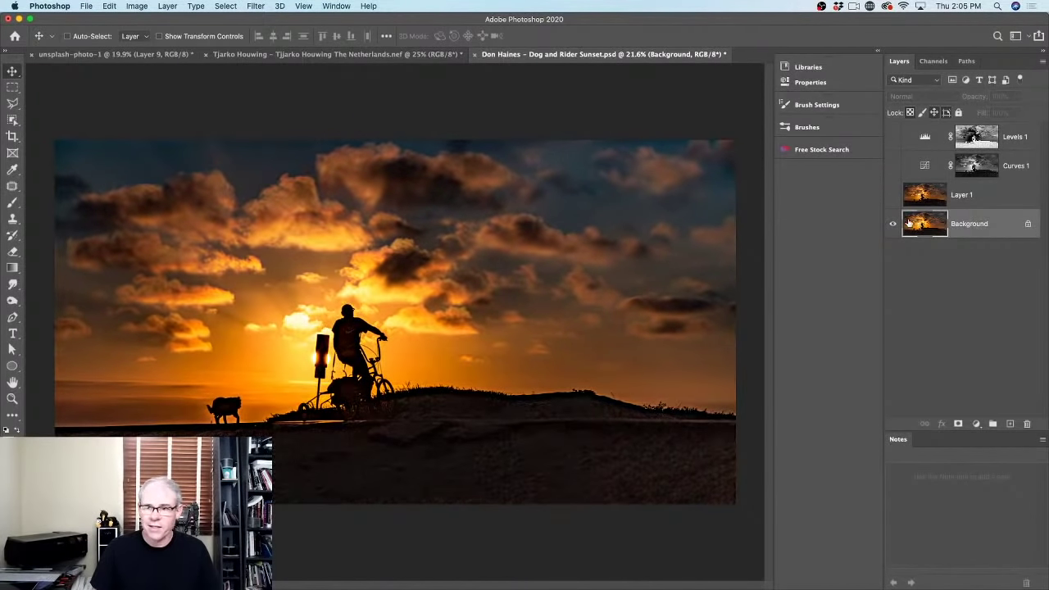
{"action": "left_click", "coordinate": [893, 224]}
{"action": "left_click", "coordinate": [893, 225]}
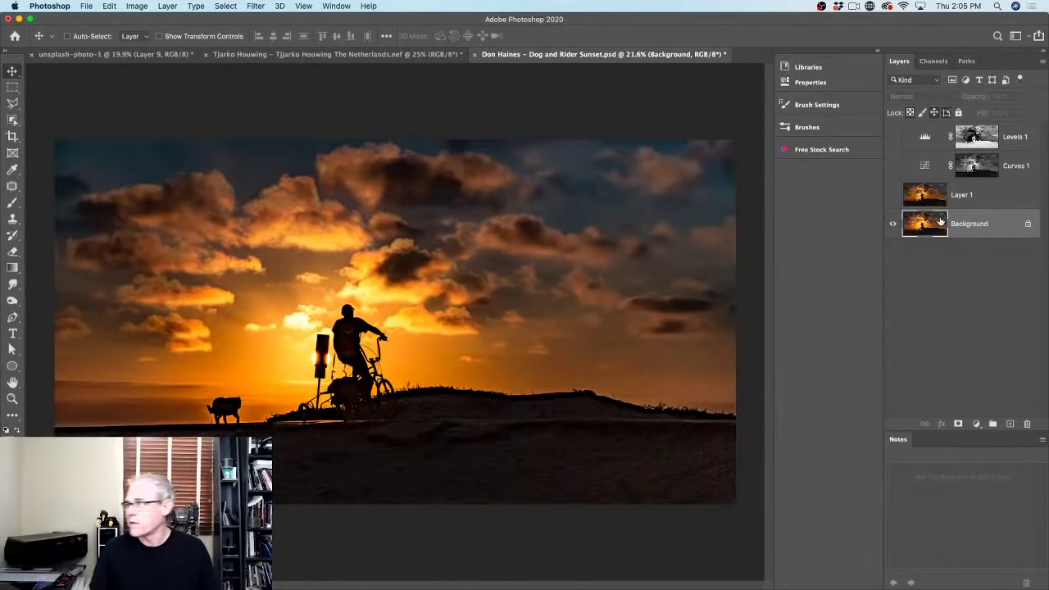